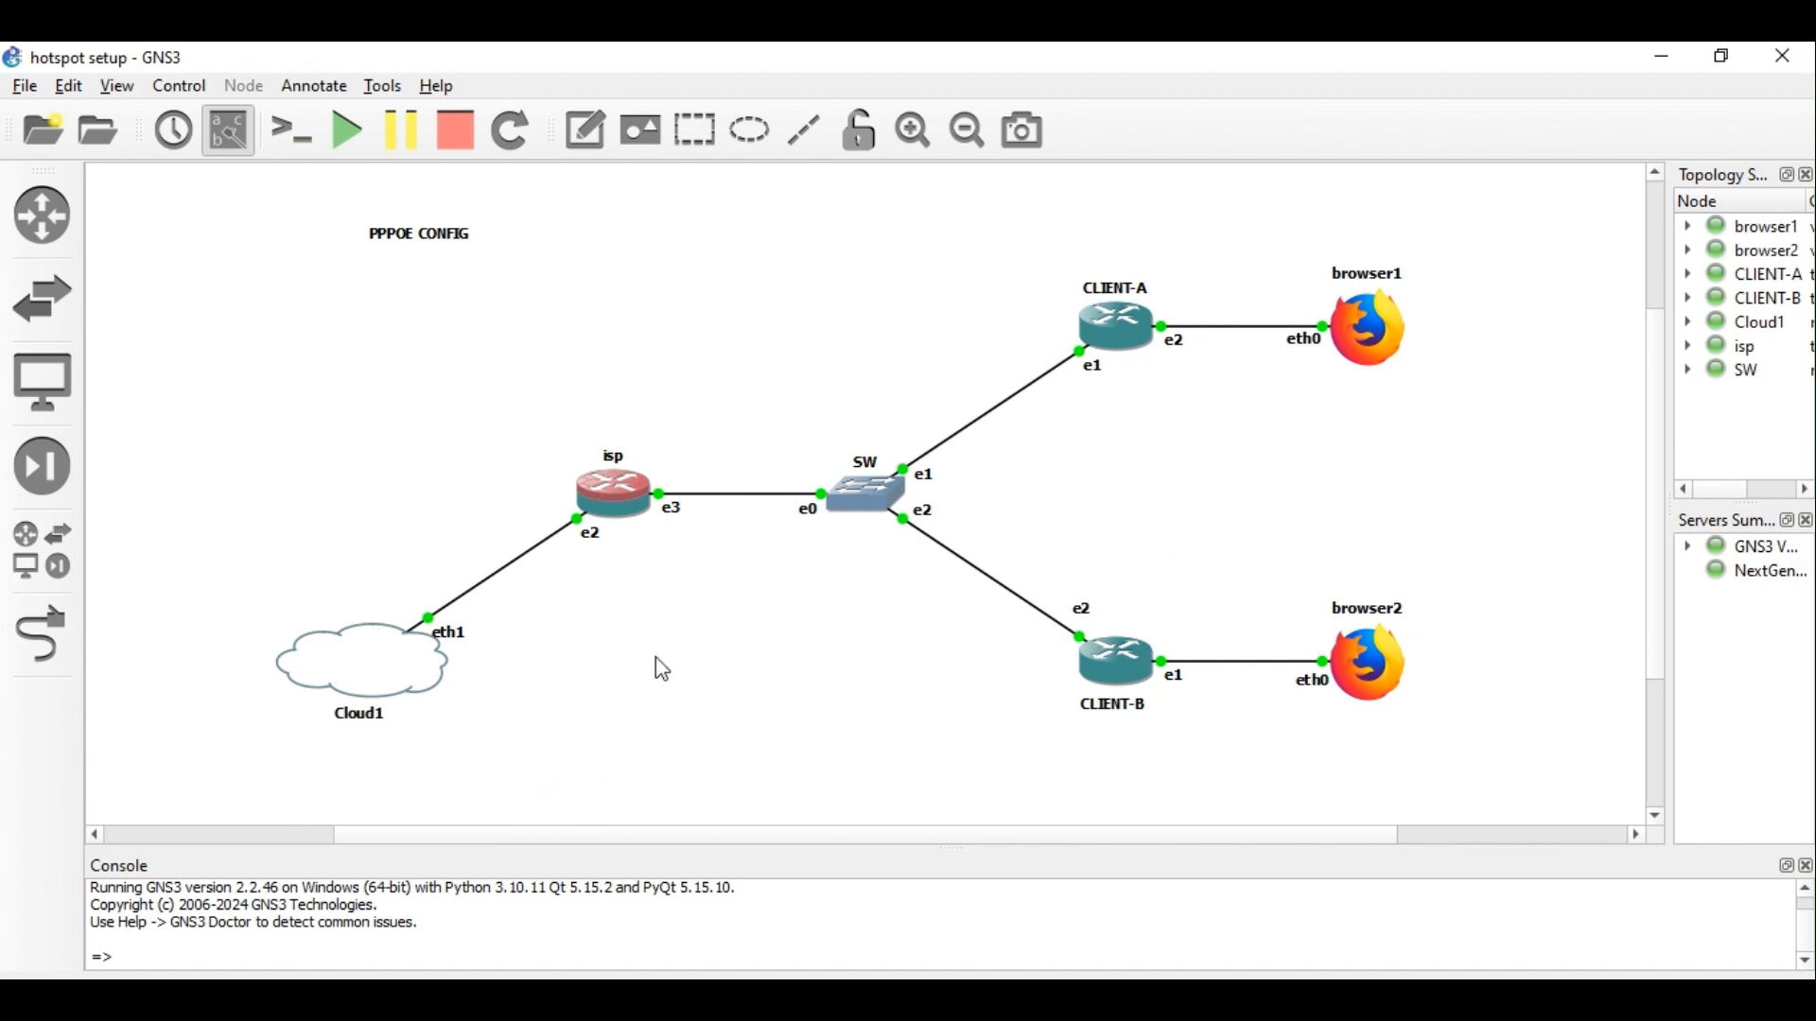
Bring the isp router's WinBox session to the front and fit its window on screen.
{"action": "left_click_drag", "start_coordinate": [590, 537], "coordinate": [570, 547]}
{"action": "left_click", "coordinate": [618, 999]}
{"action": "mouse_move", "coordinate": [376, 928]}
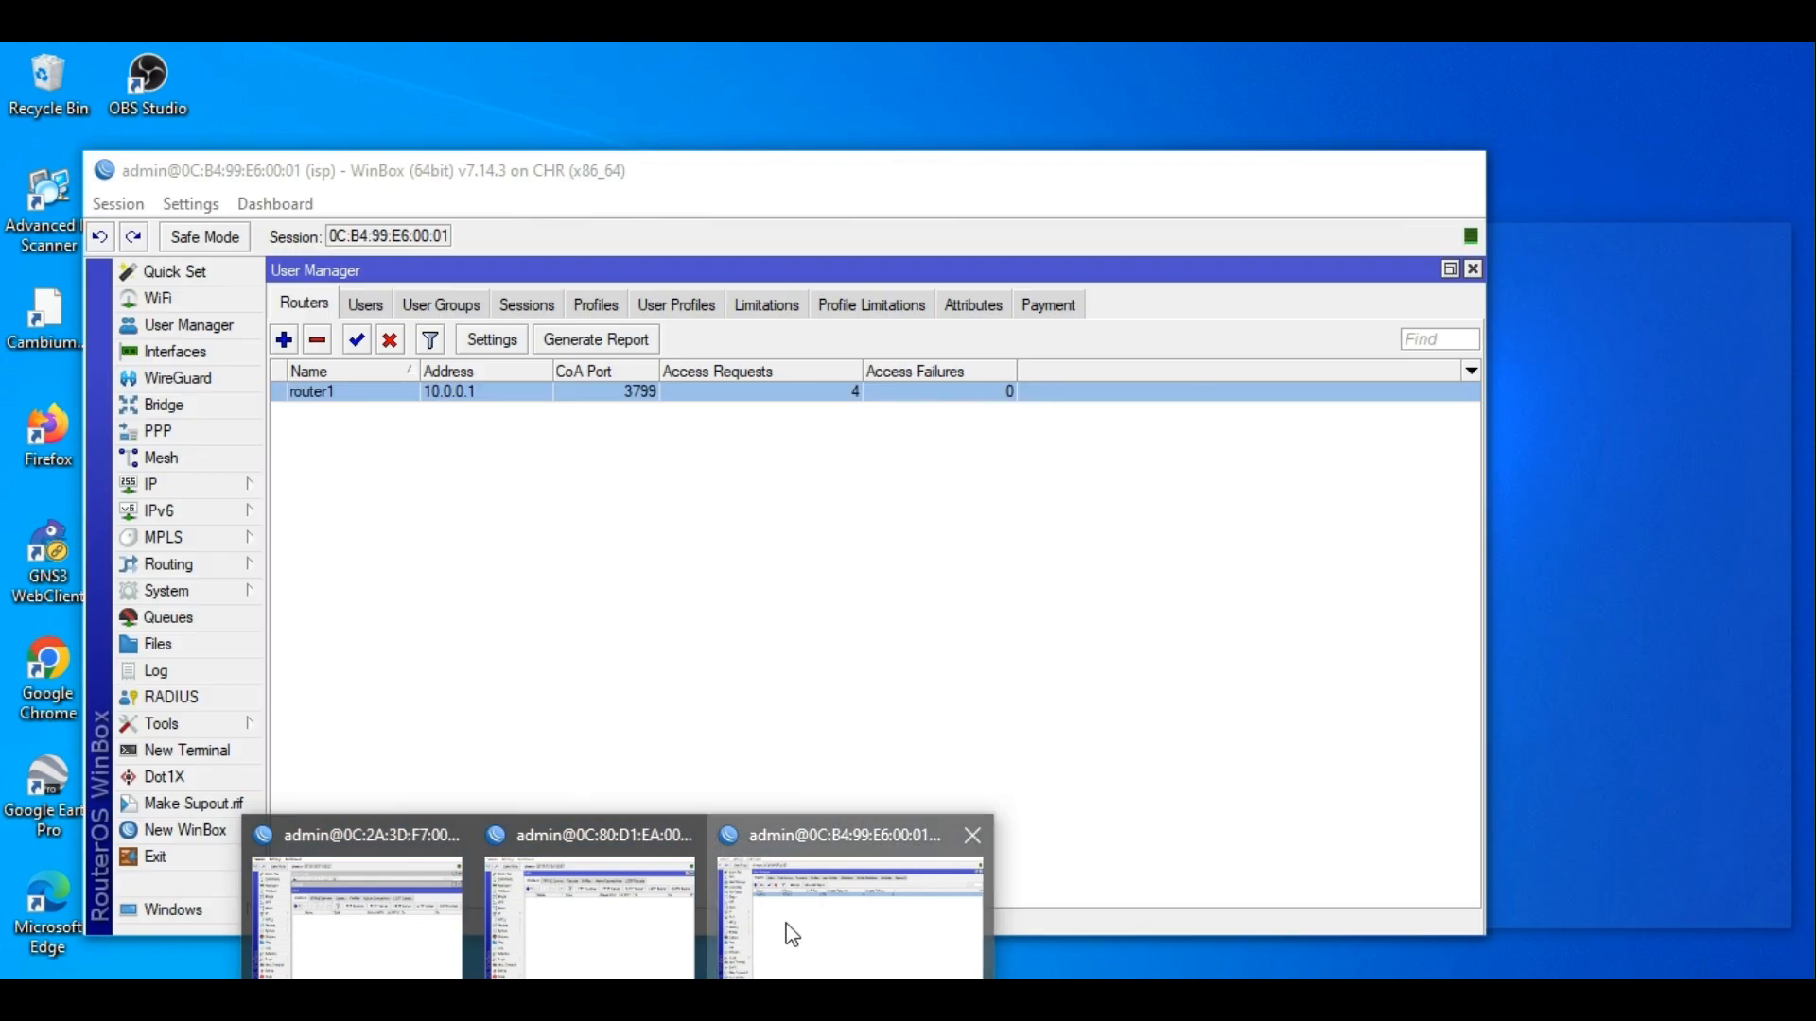
{"action": "left_click", "coordinate": [792, 934]}
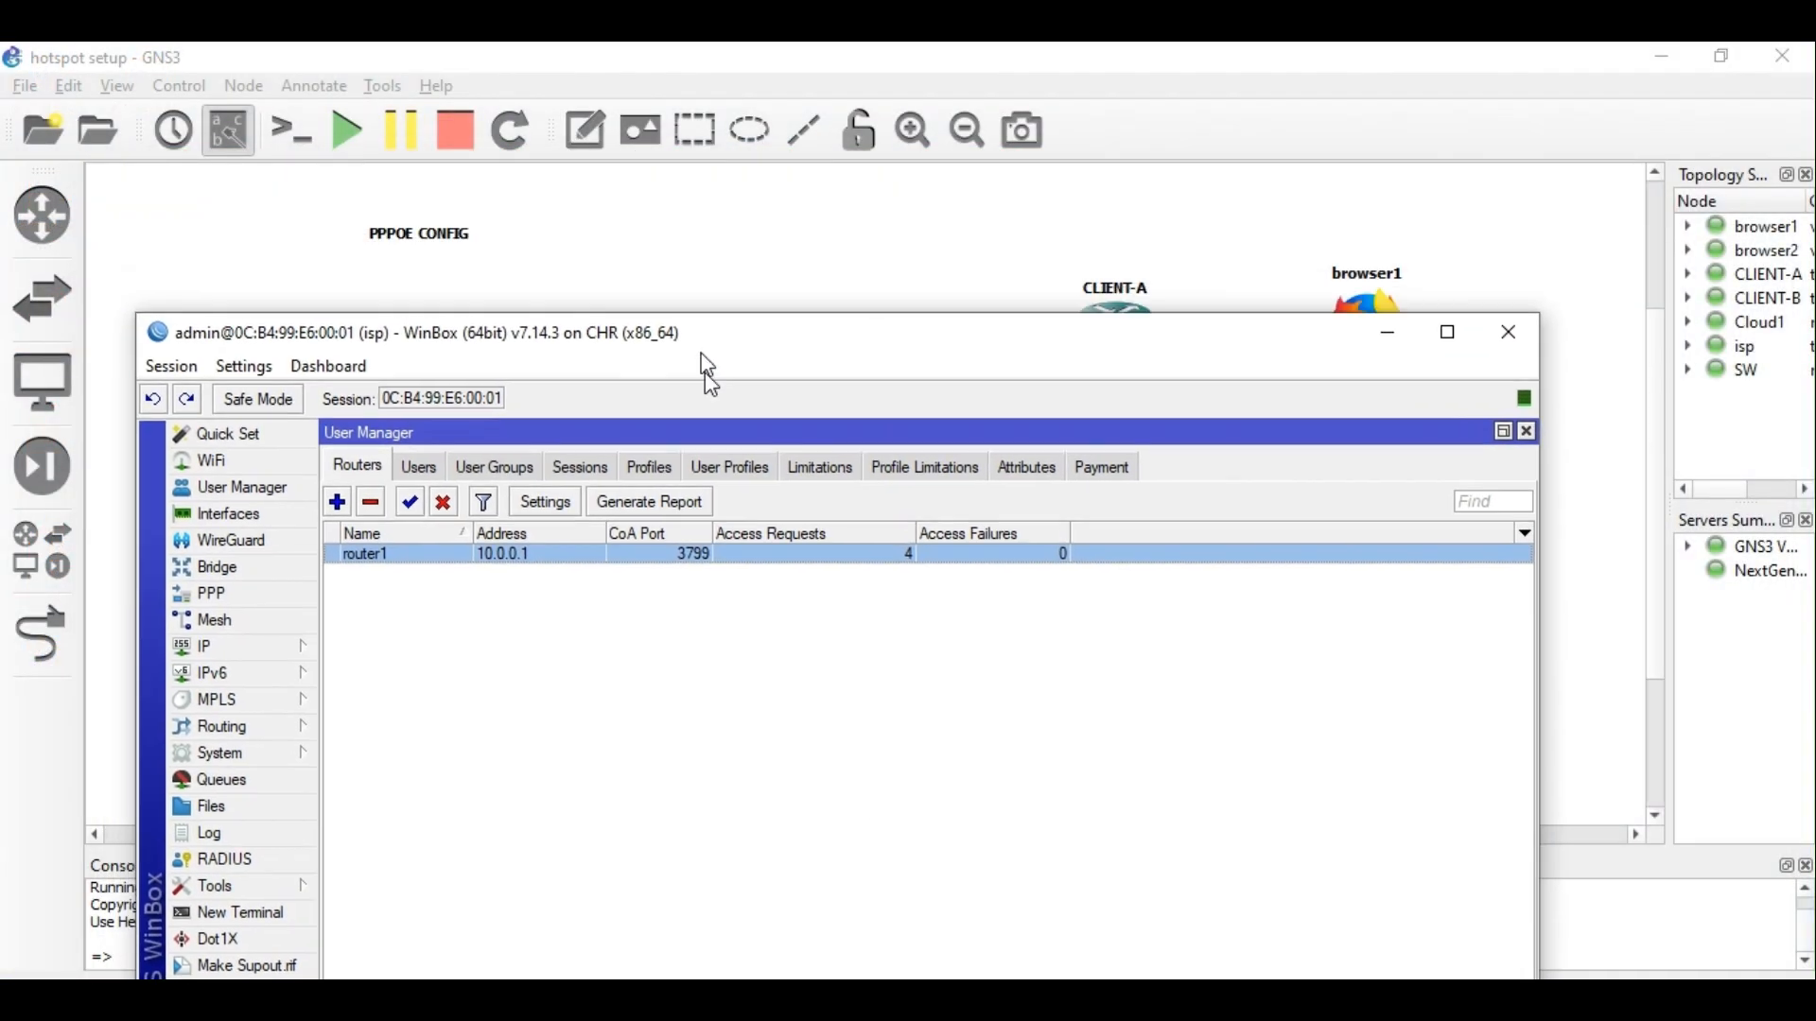
{"action": "left_click_drag", "start_coordinate": [705, 372], "coordinate": [719, 217]}
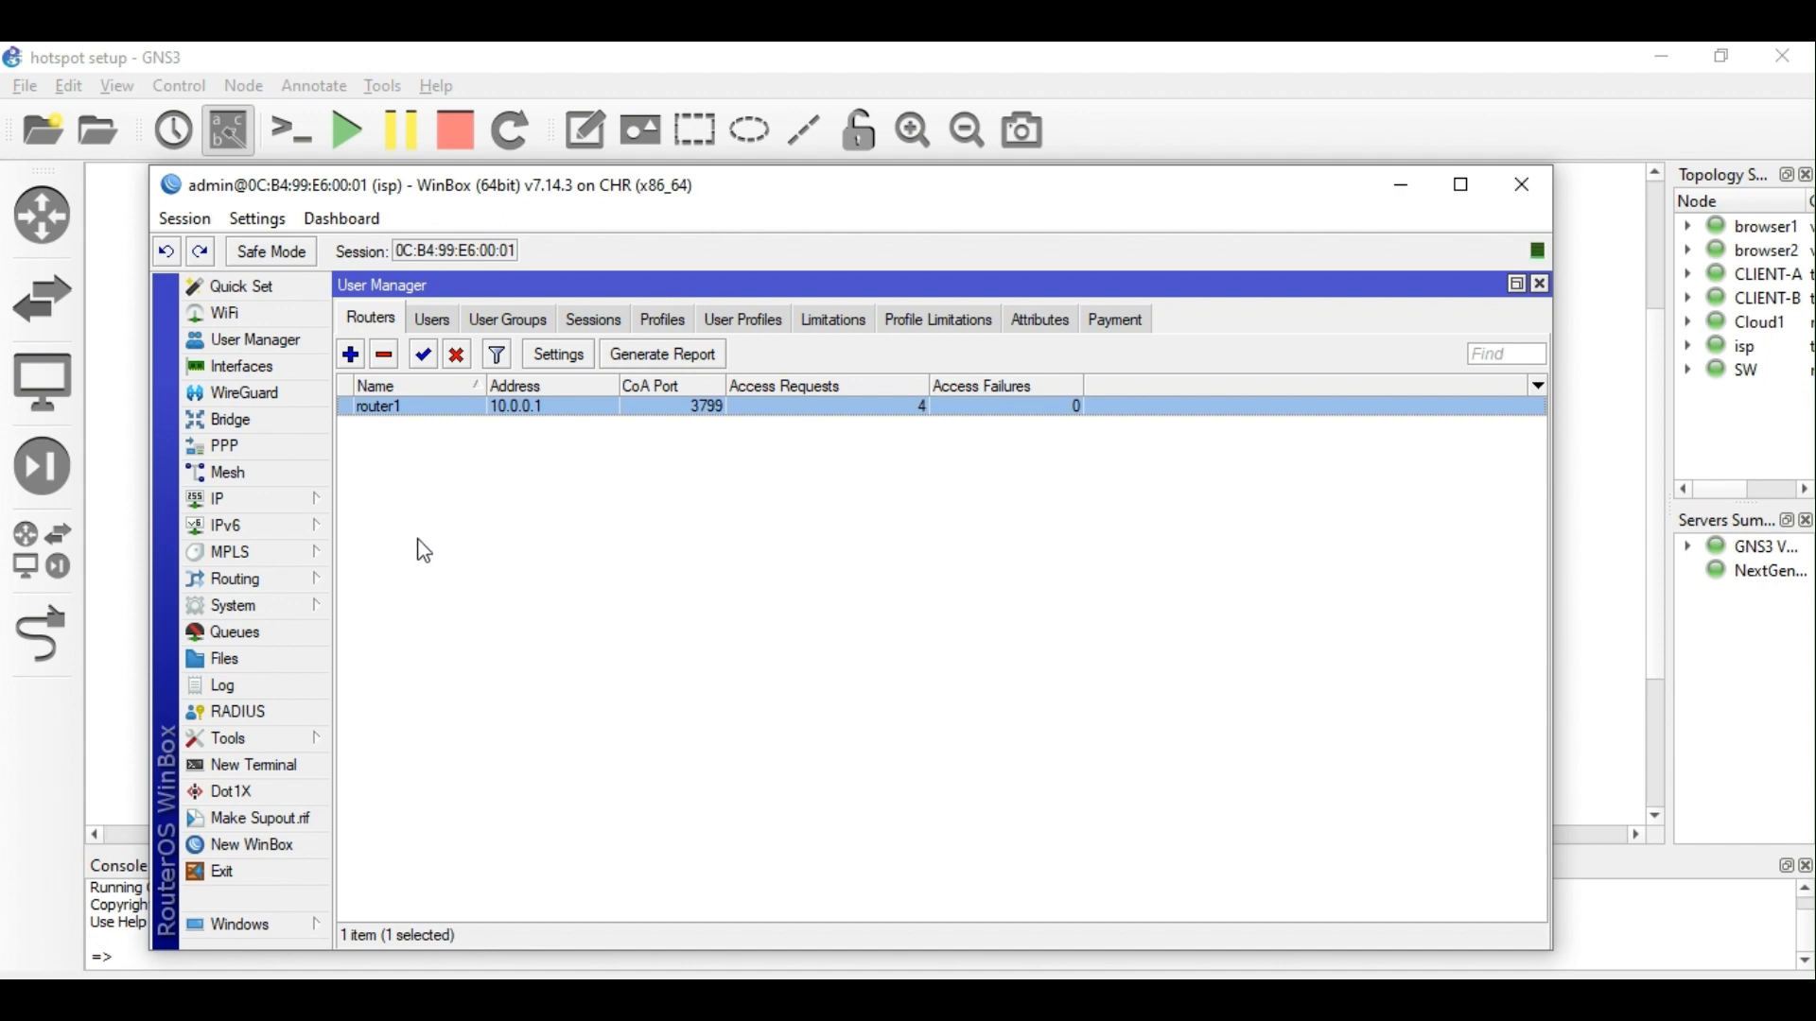
Review the Hotspot servers, server profiles, user profiles and IP bindings tabs.
{"action": "left_click", "coordinate": [277, 517]}
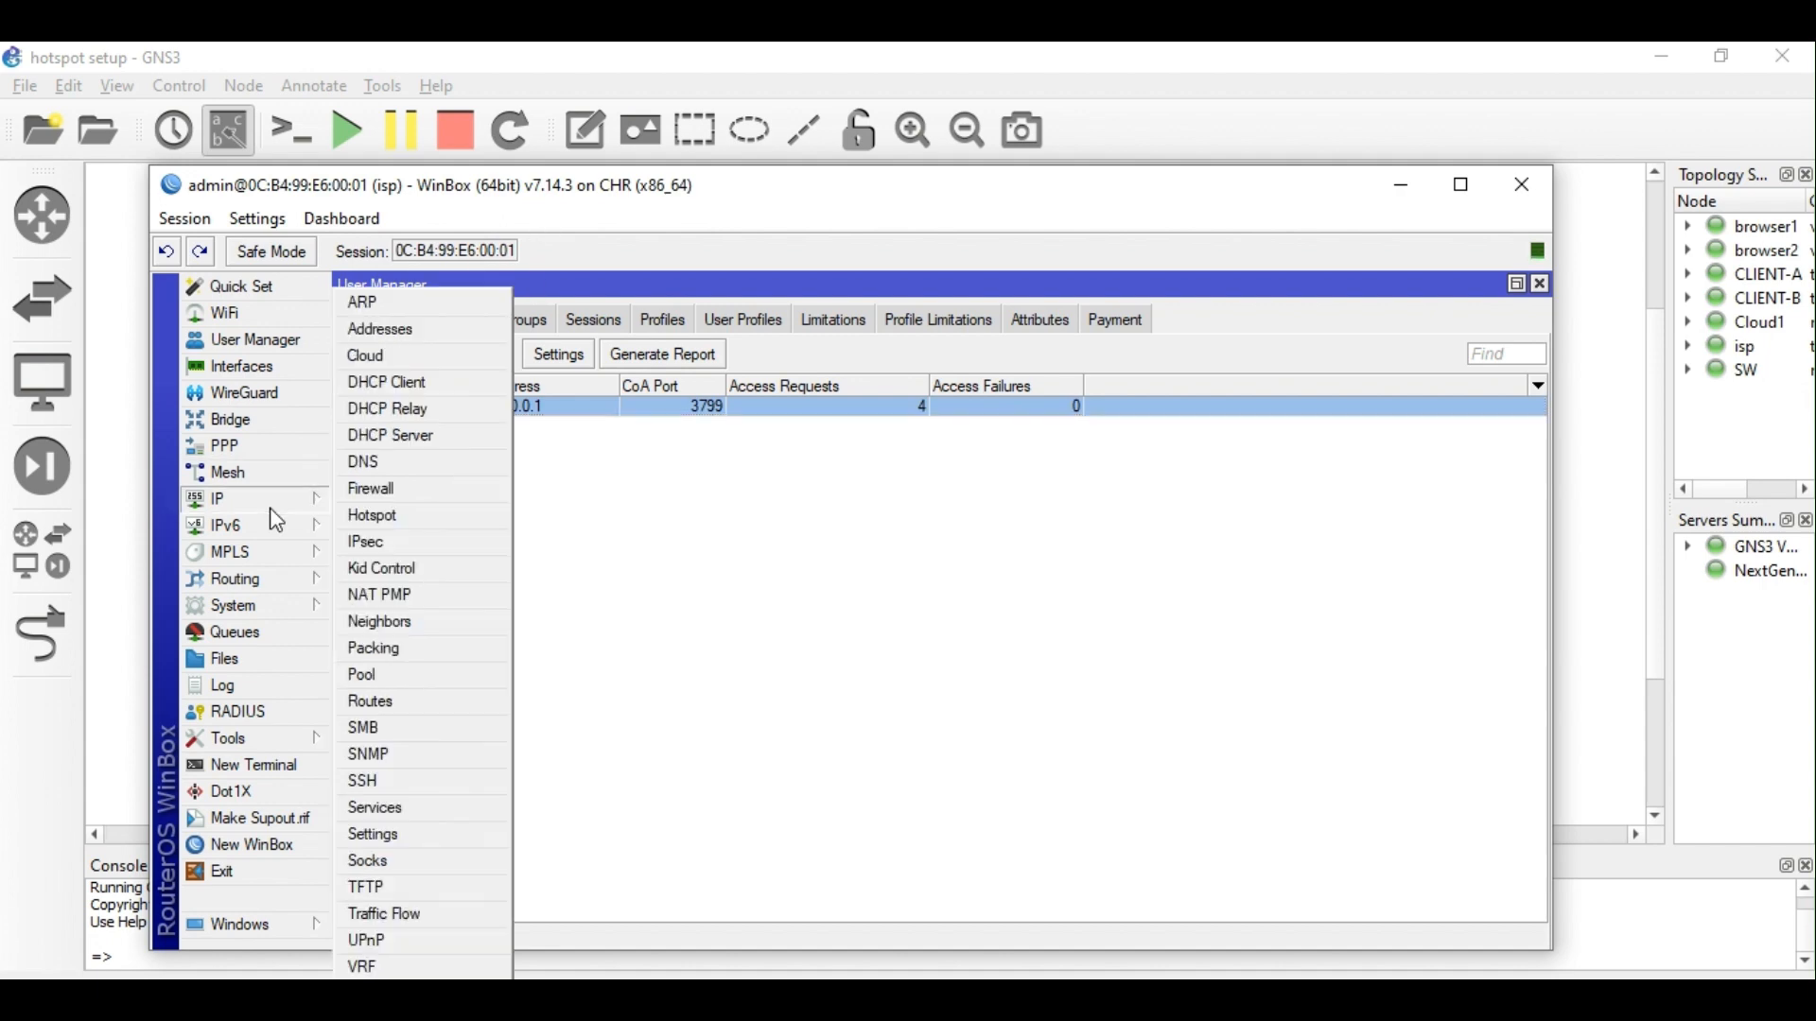
{"action": "left_click", "coordinate": [374, 515]}
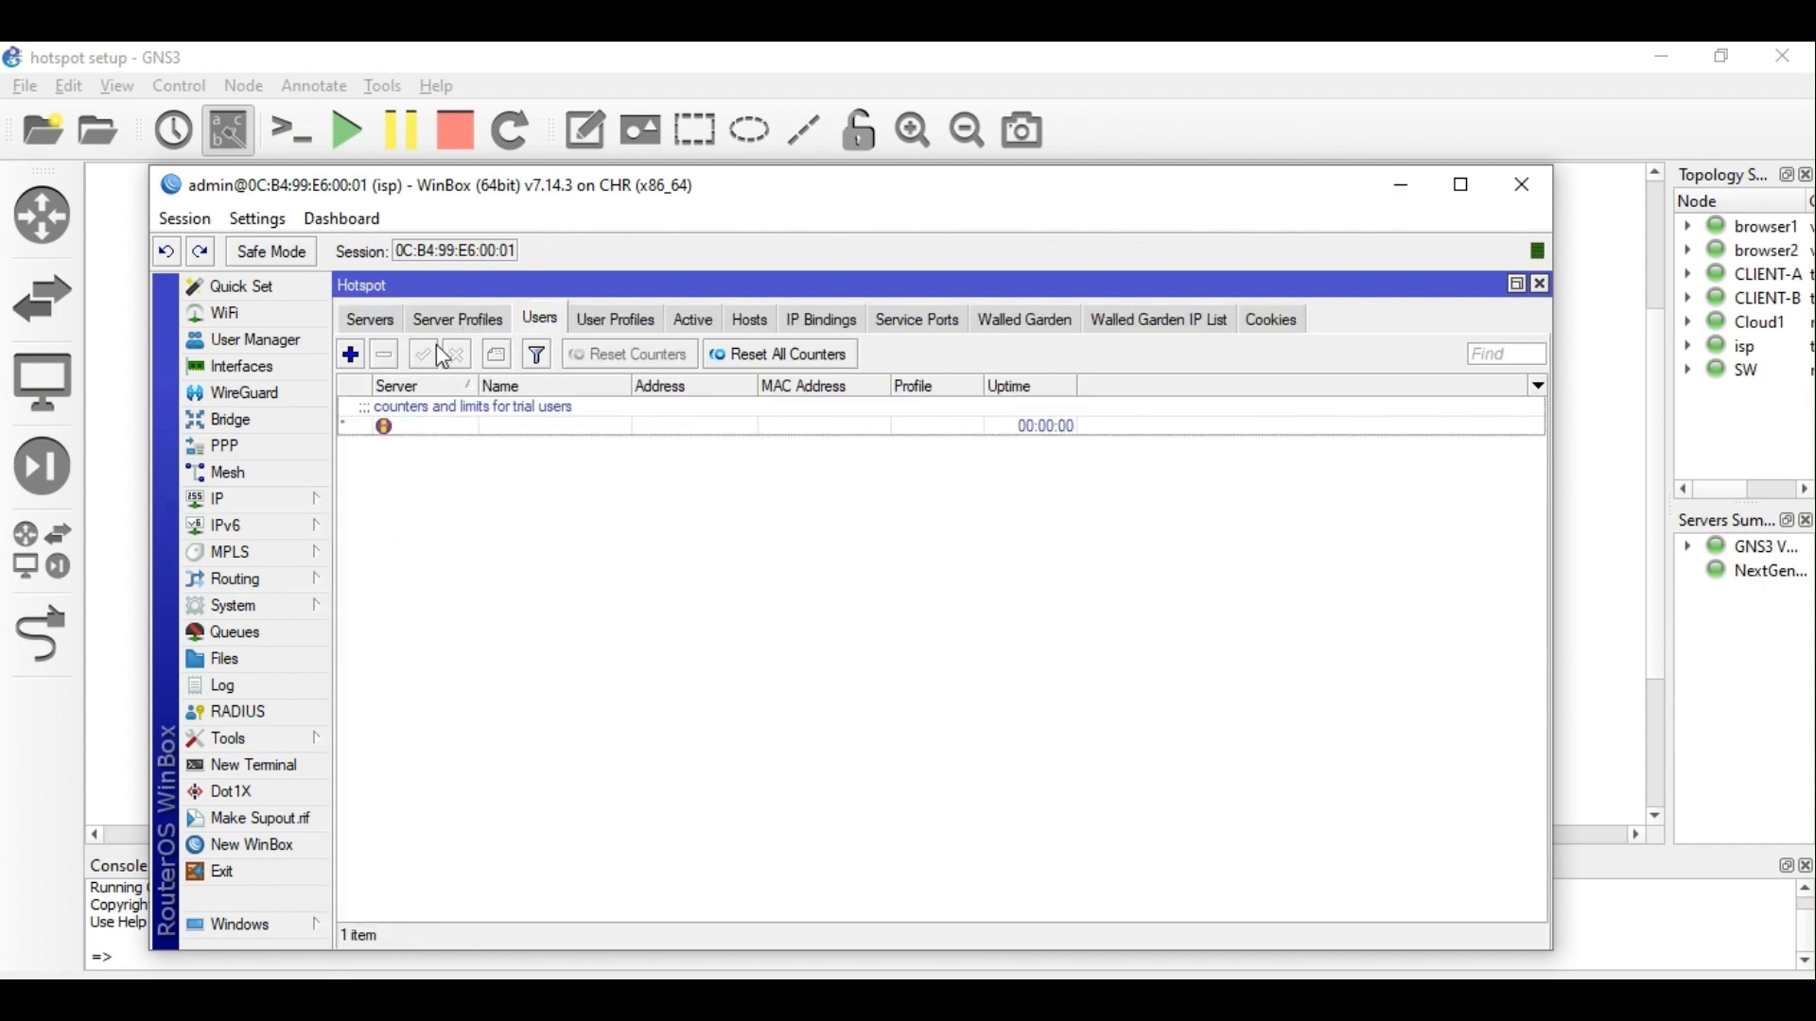
{"action": "left_click", "coordinate": [386, 320]}
{"action": "left_click", "coordinate": [471, 322]}
{"action": "left_click", "coordinate": [580, 326]}
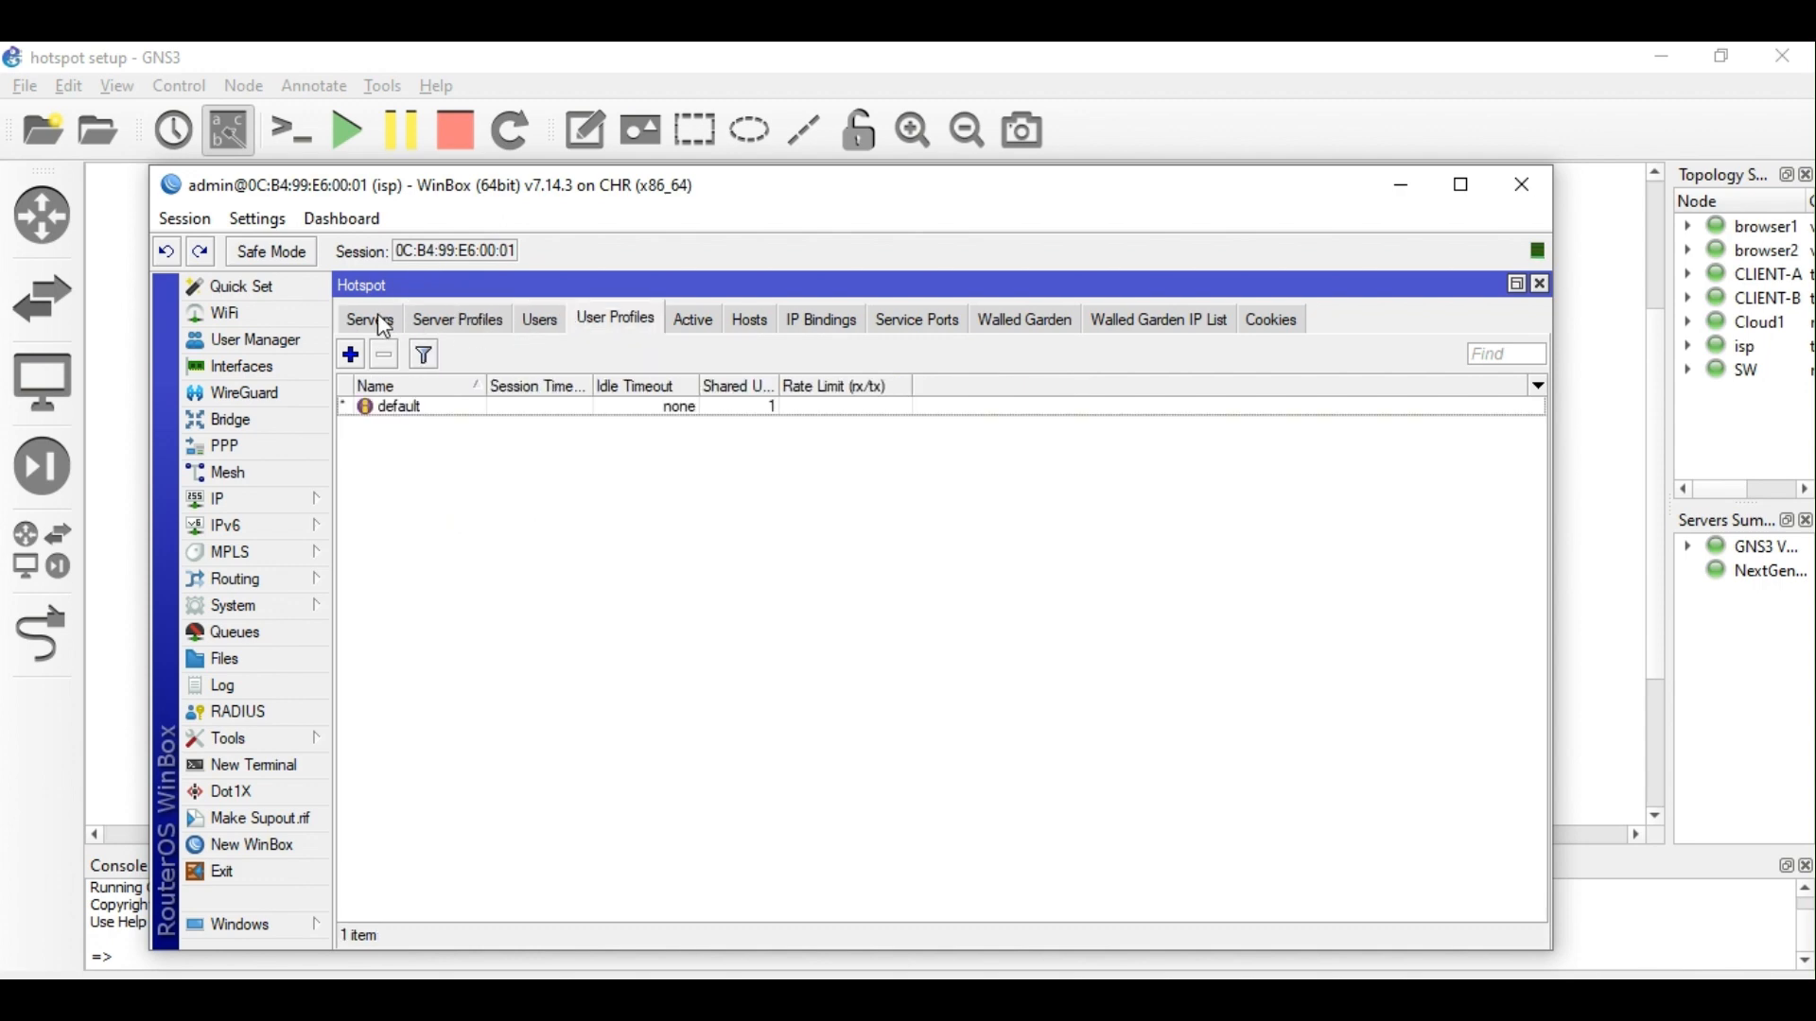
{"action": "left_click", "coordinate": [358, 323]}
{"action": "left_click", "coordinate": [809, 327]}
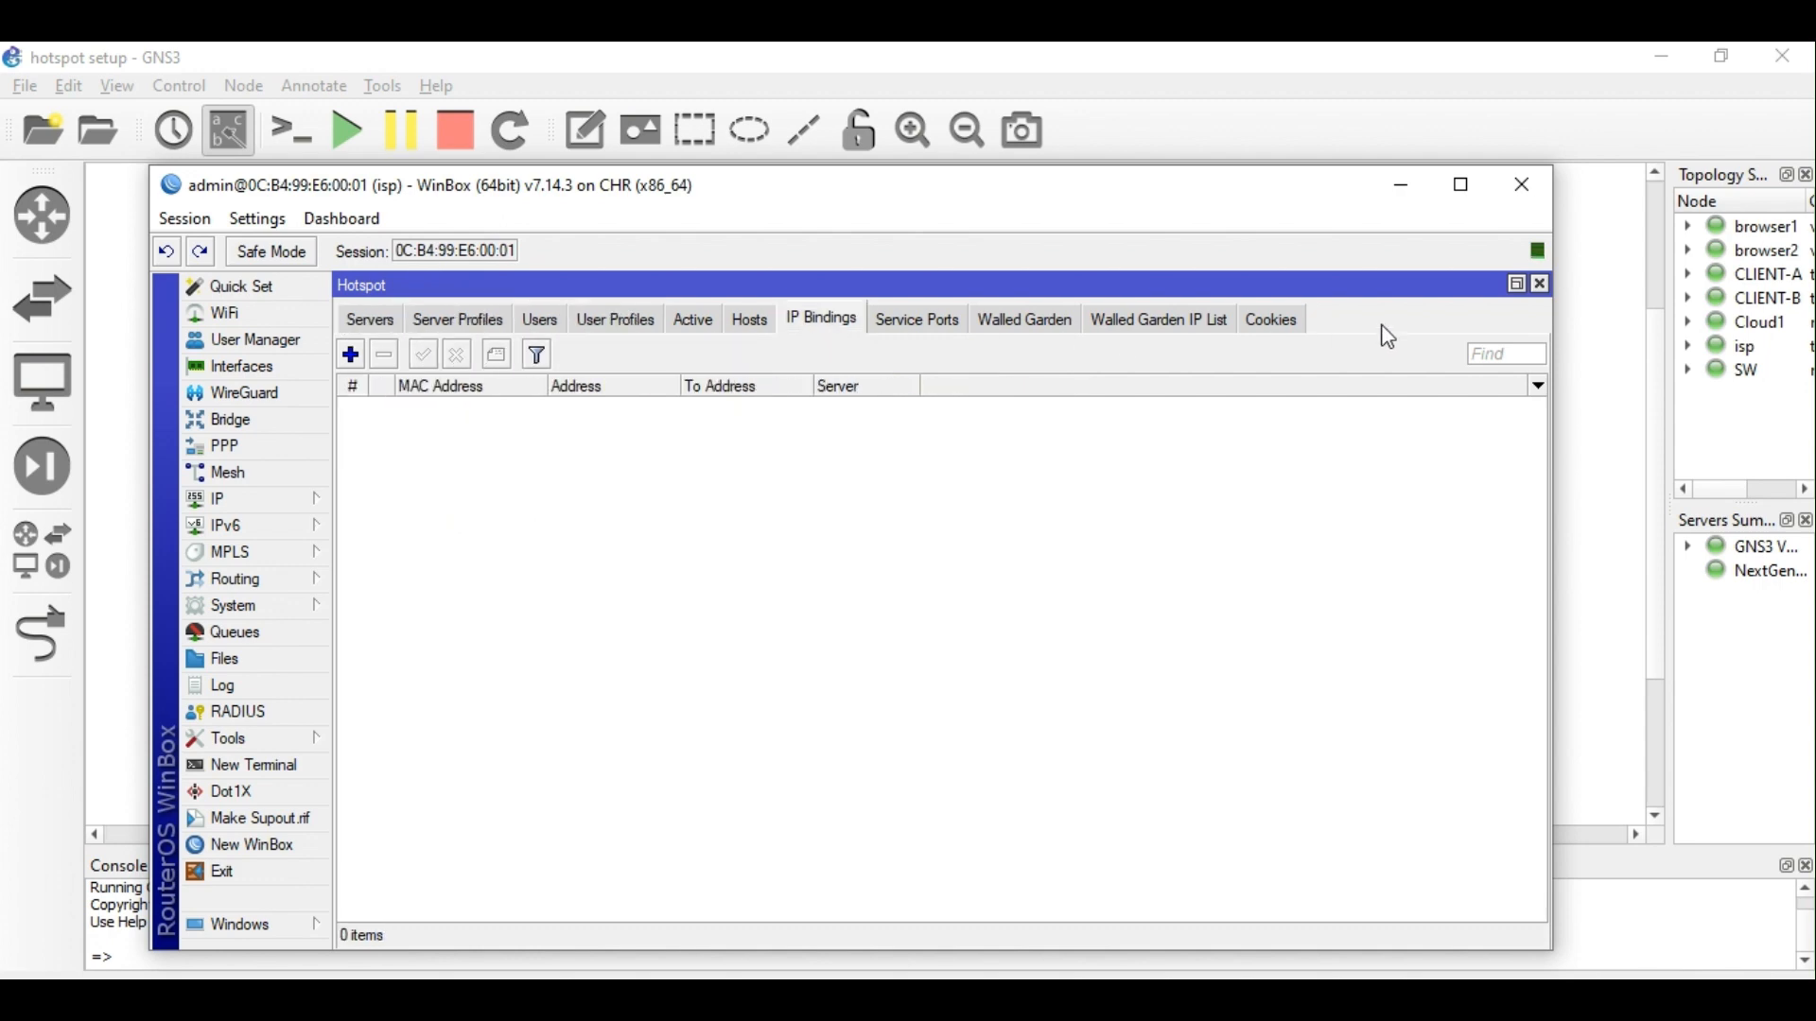
{"action": "left_click", "coordinate": [1541, 283]}
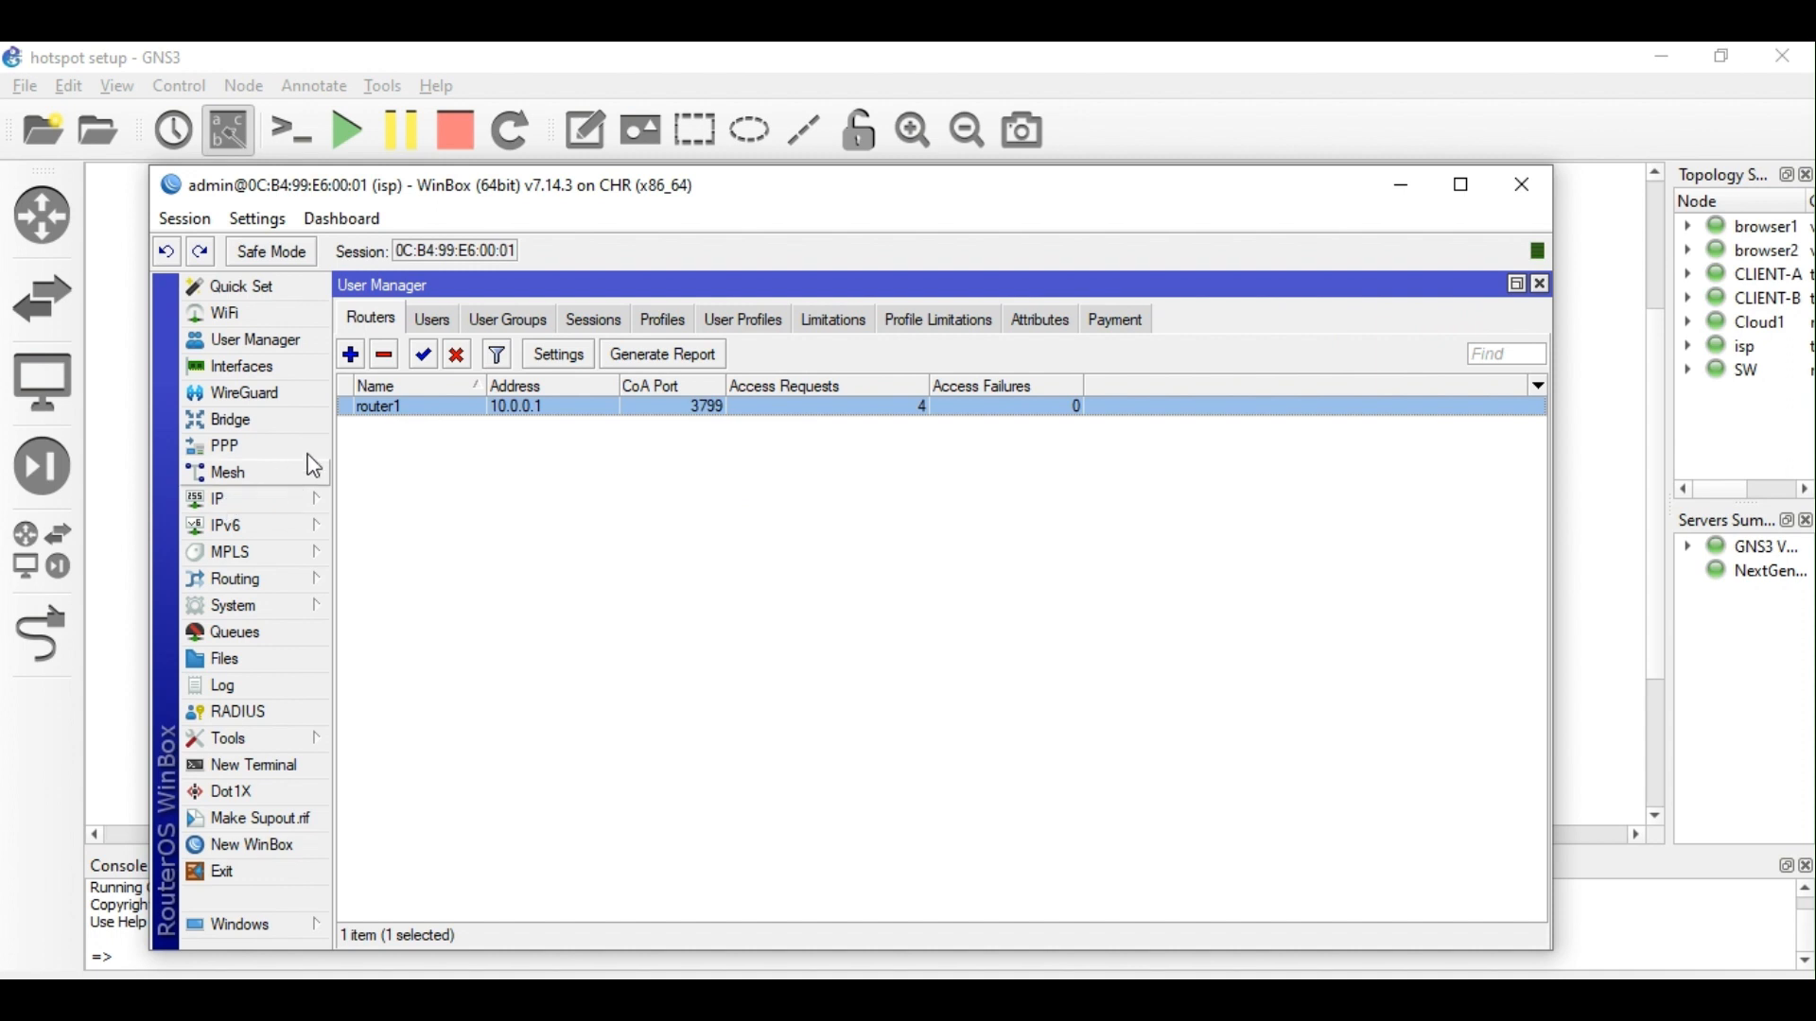
Browse the User Manager tabs and return to Routers, showing router1 at 10.0.0.1.
{"action": "left_click", "coordinate": [443, 329]}
{"action": "left_click", "coordinate": [511, 322]}
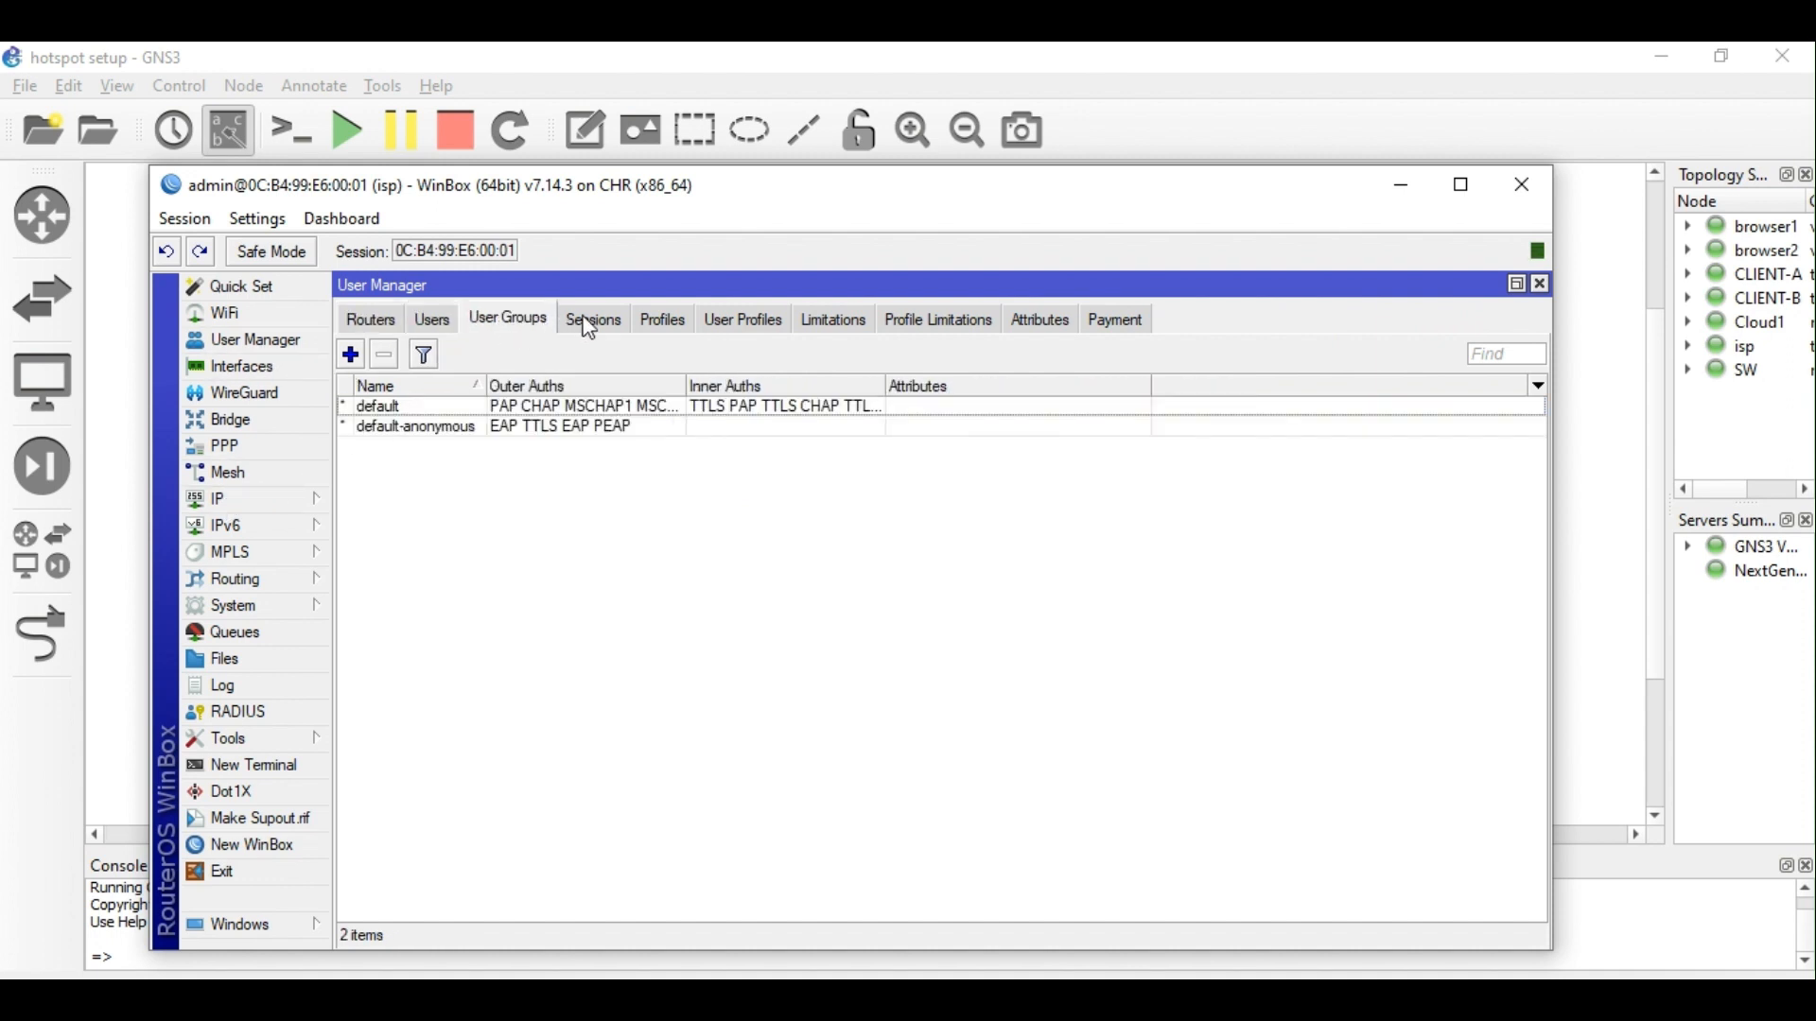
{"action": "left_click", "coordinate": [594, 321]}
{"action": "left_click", "coordinate": [664, 322]}
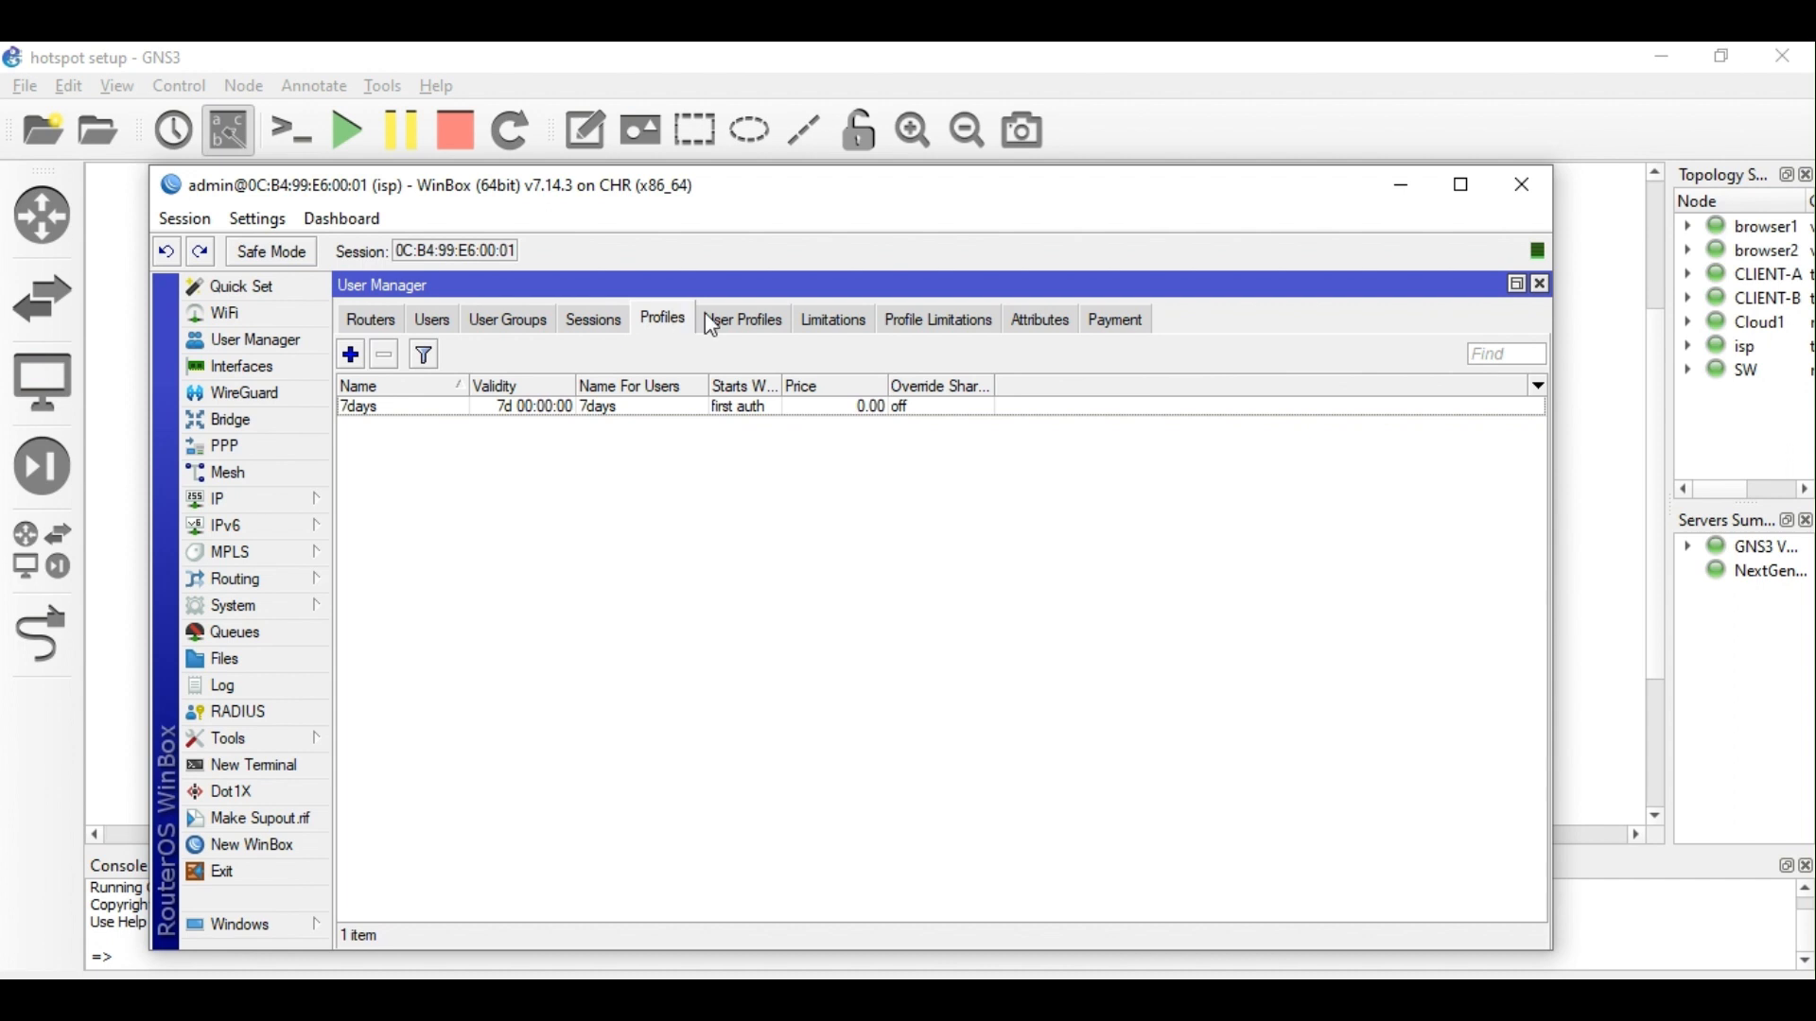
{"action": "left_click", "coordinate": [762, 326]}
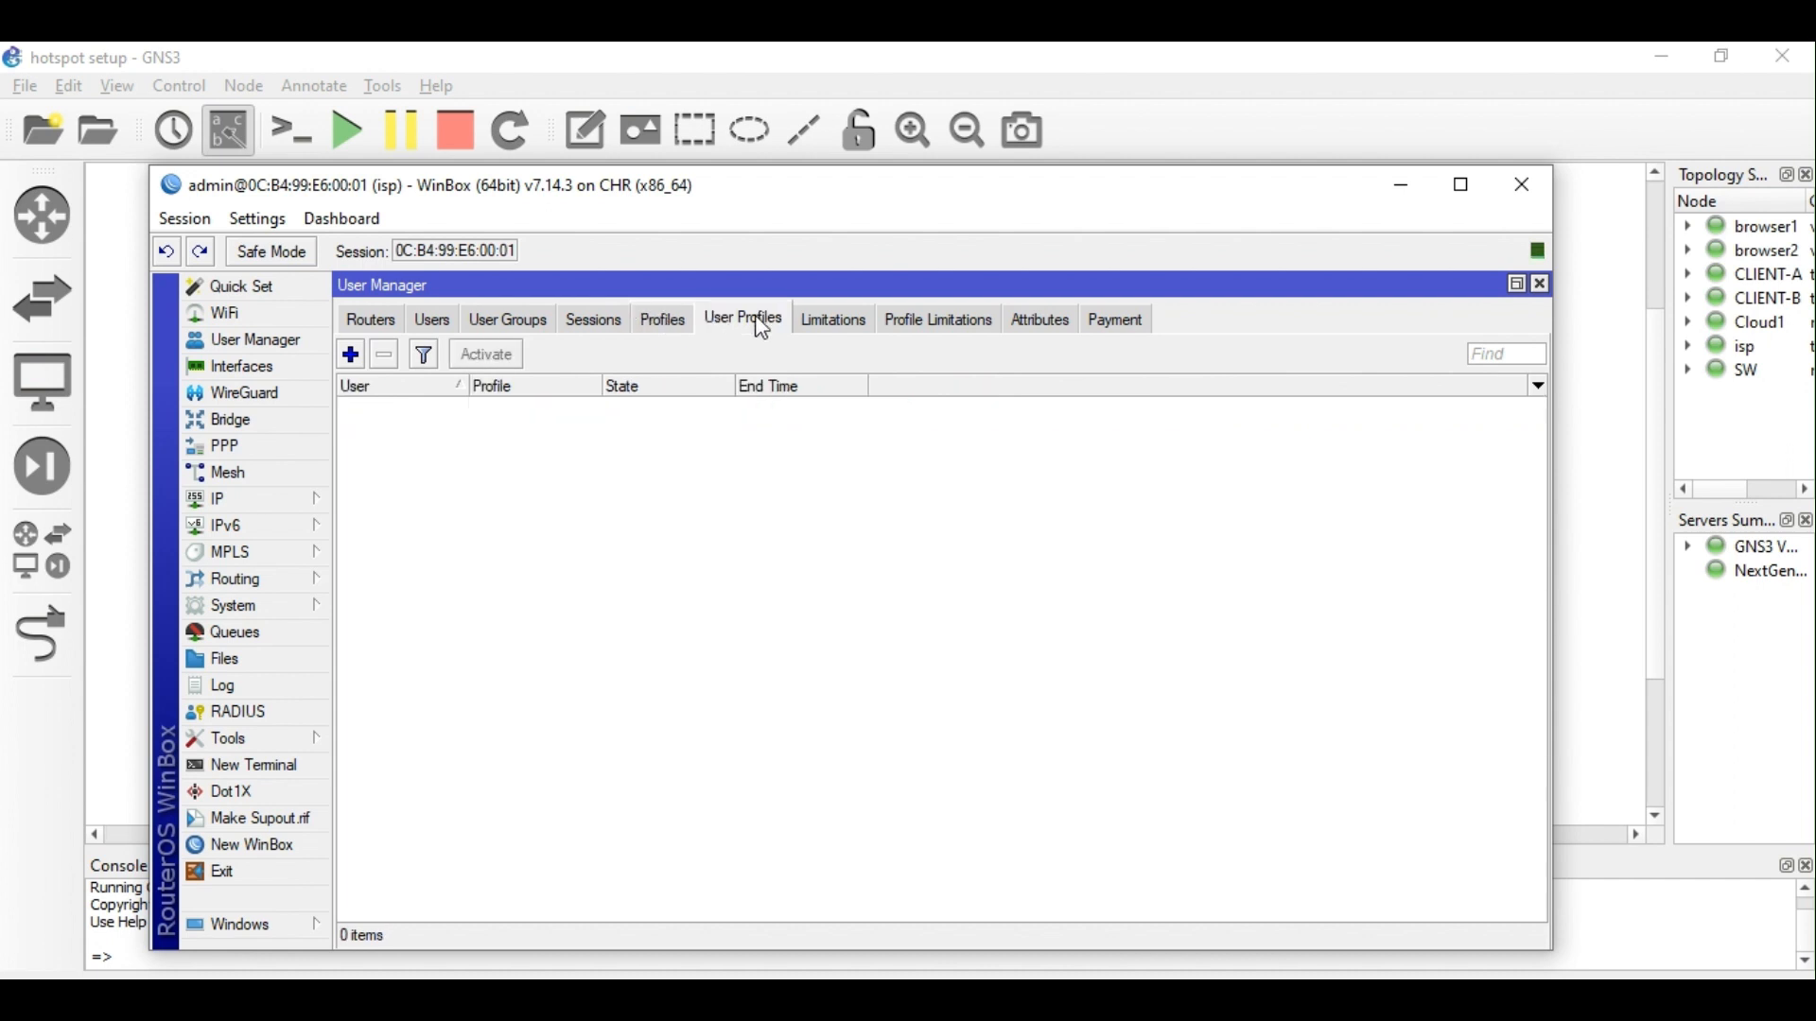
{"action": "left_click", "coordinate": [844, 327]}
{"action": "left_click", "coordinate": [931, 323]}
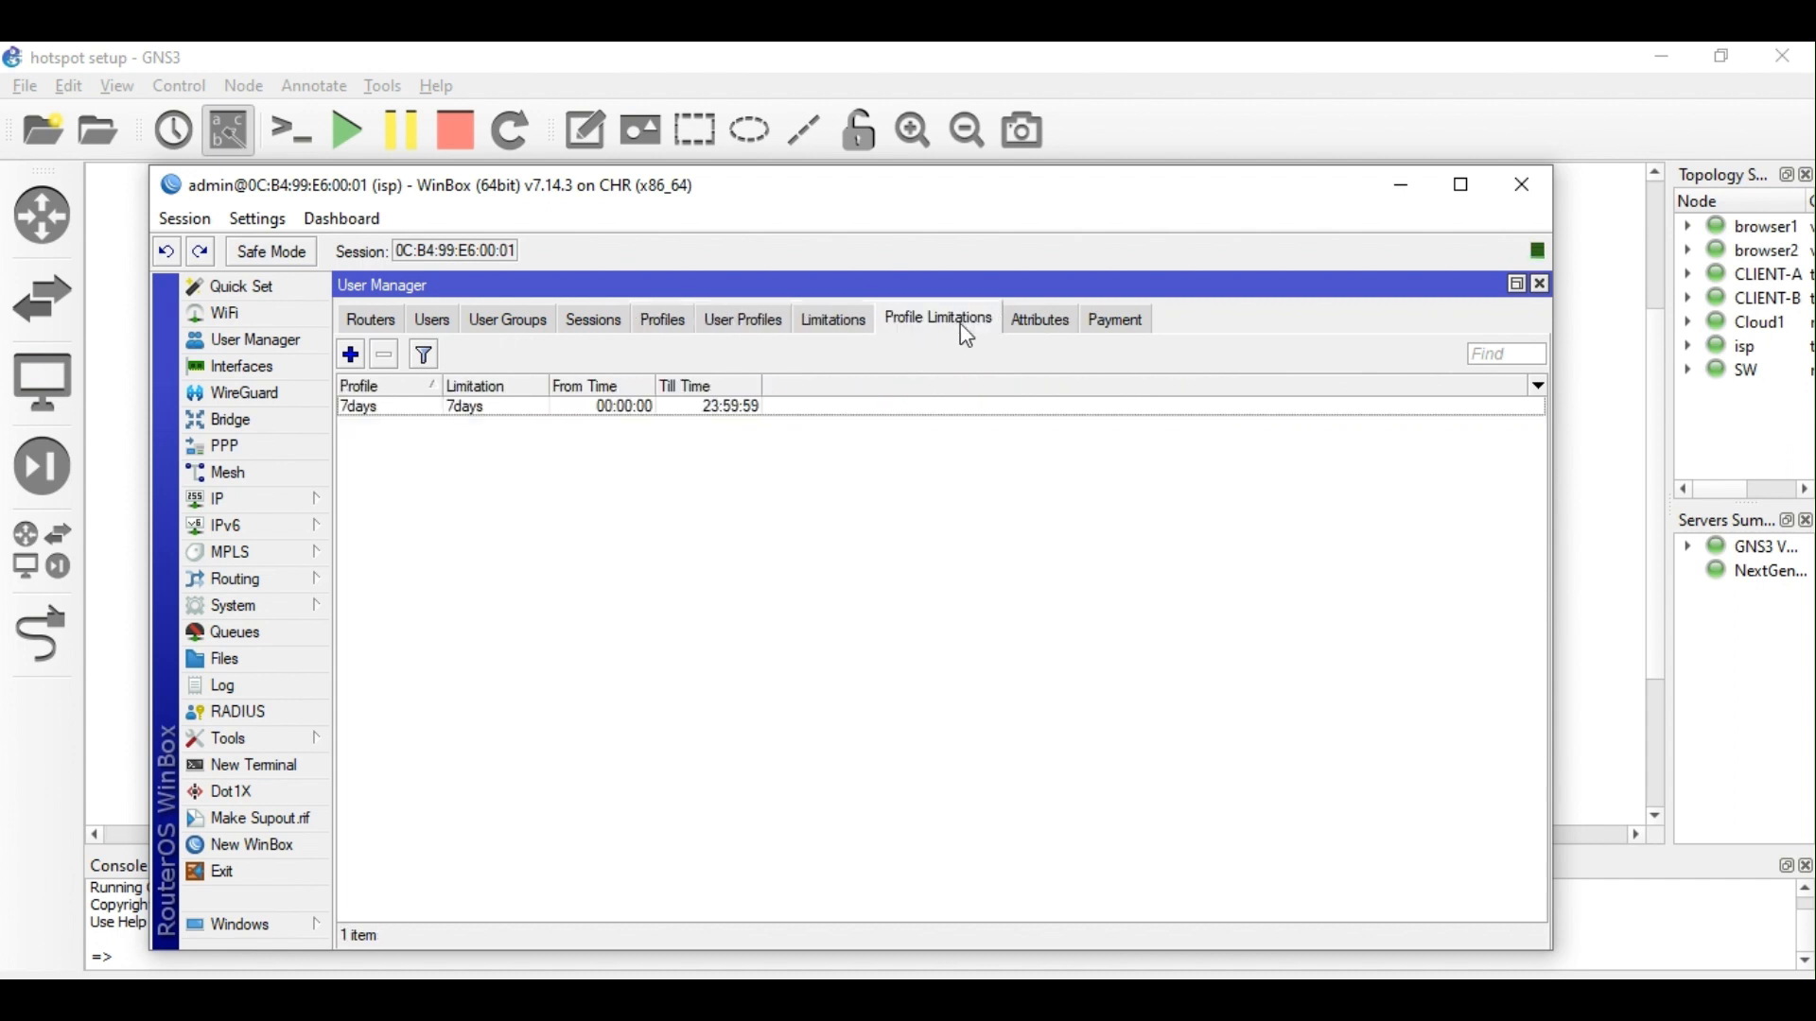
{"action": "left_click", "coordinate": [383, 331]}
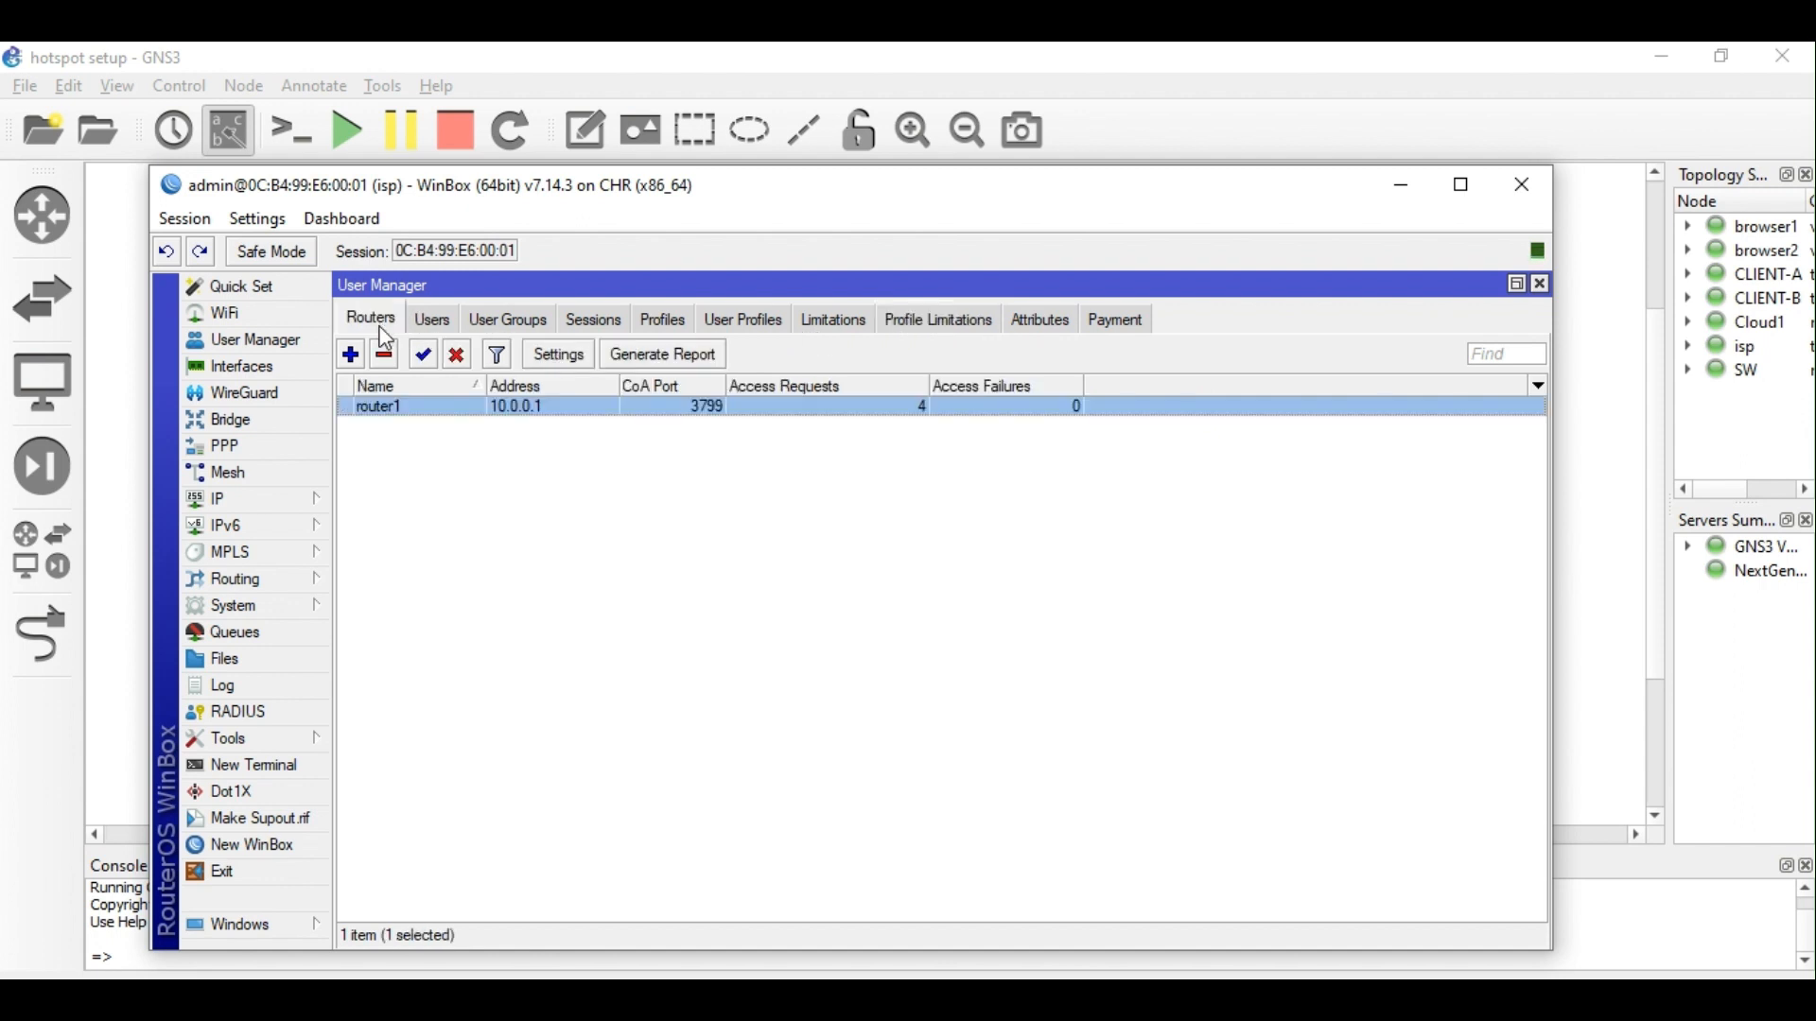
{"action": "left_click_drag", "start_coordinate": [602, 168], "coordinate": [632, 277]}
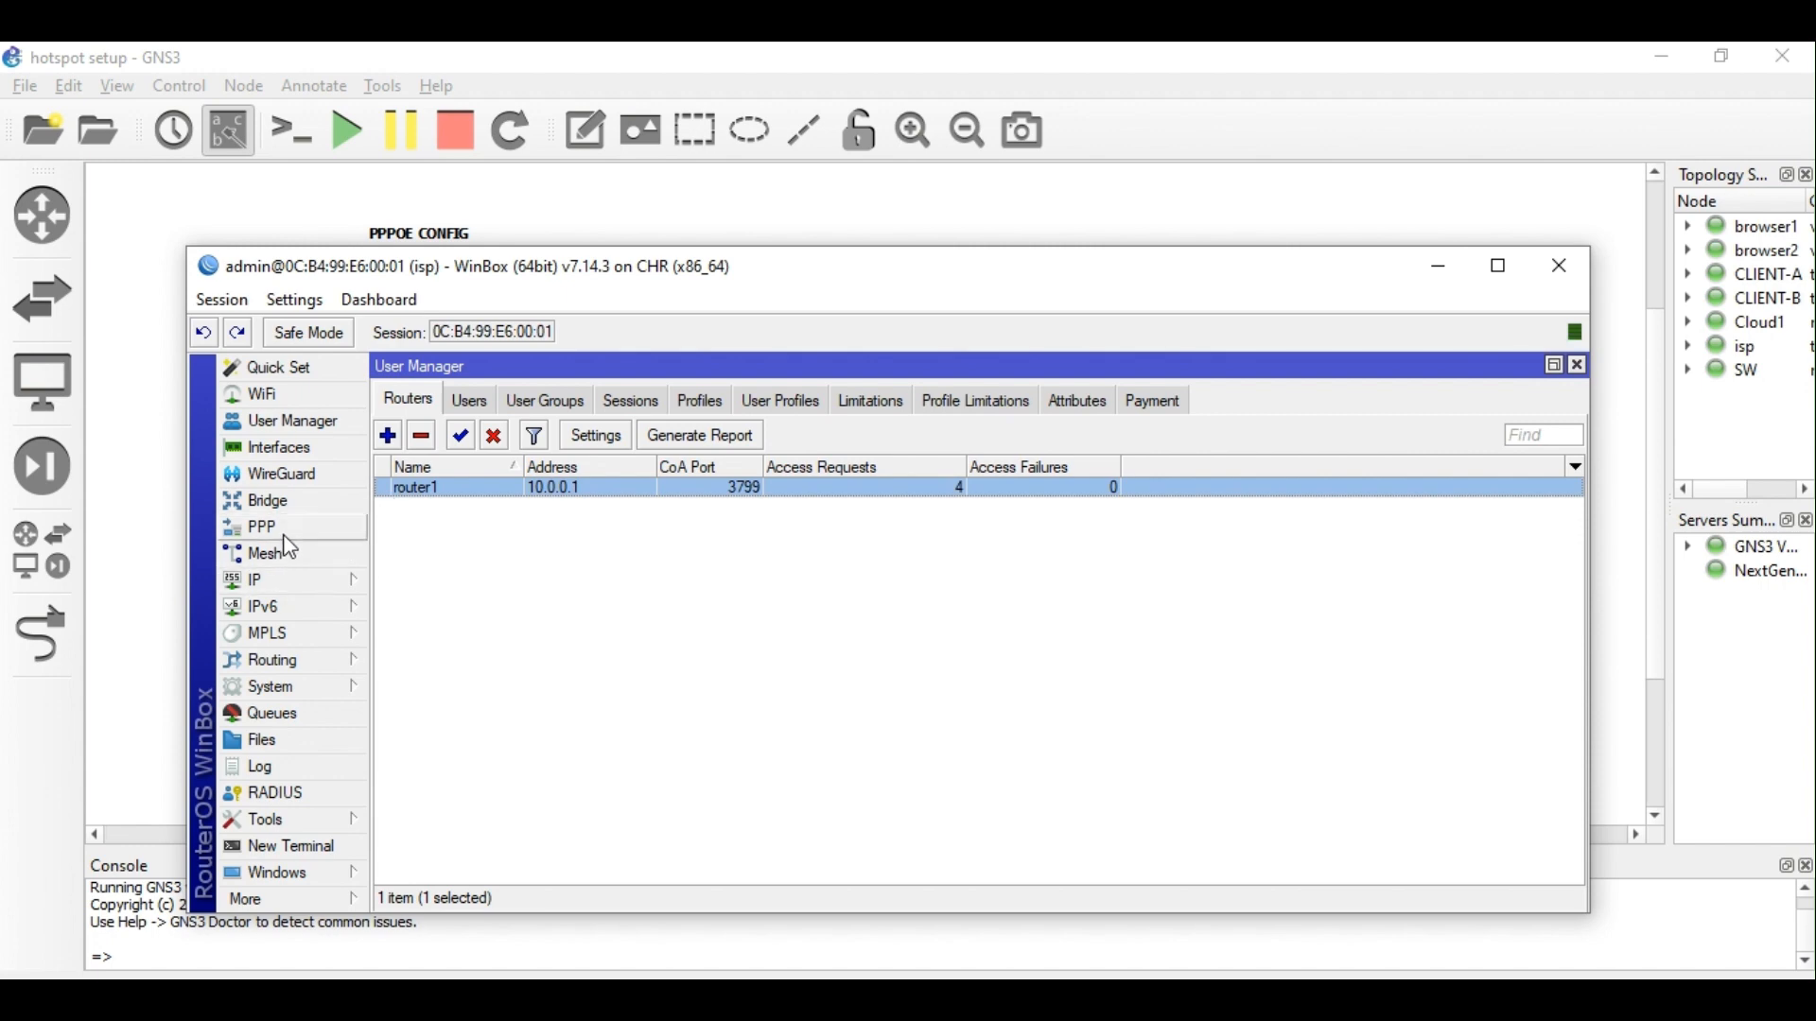
Switch the RADIUS server entry's service from hotspot to ppp.
{"action": "left_click", "coordinate": [290, 590]}
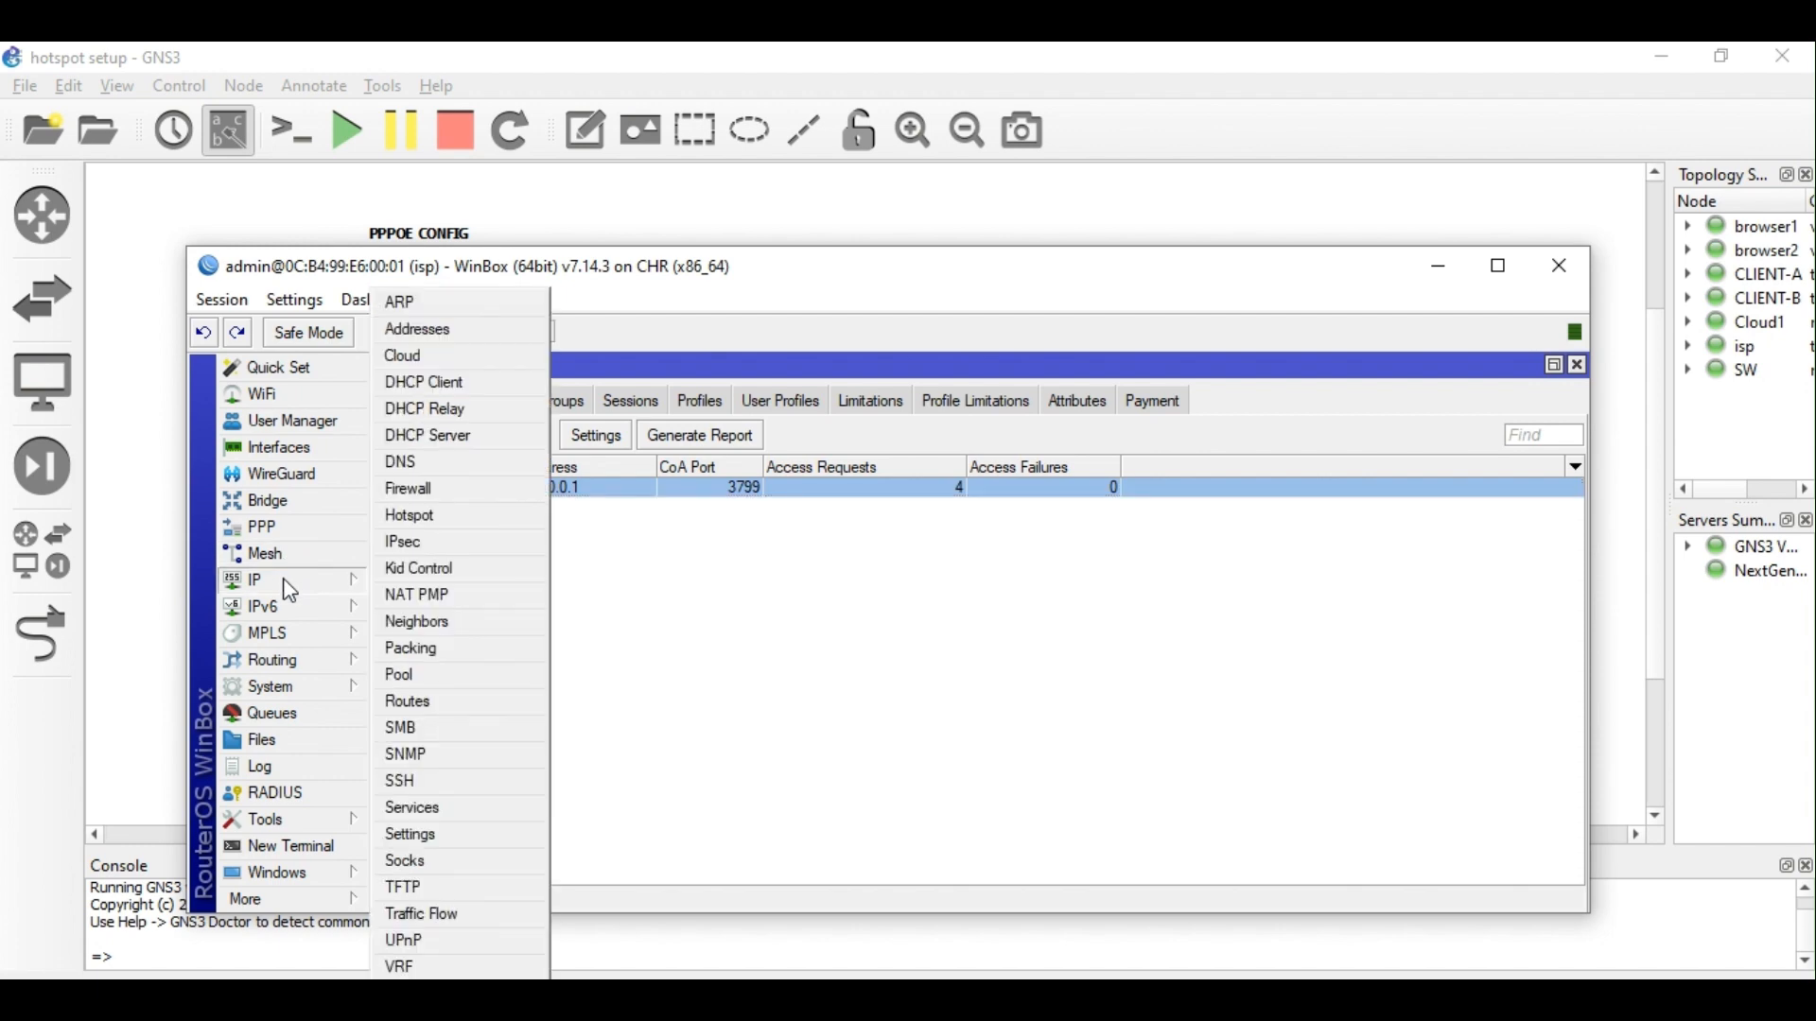
{"action": "left_click", "coordinate": [299, 817]}
{"action": "left_click", "coordinate": [289, 792]}
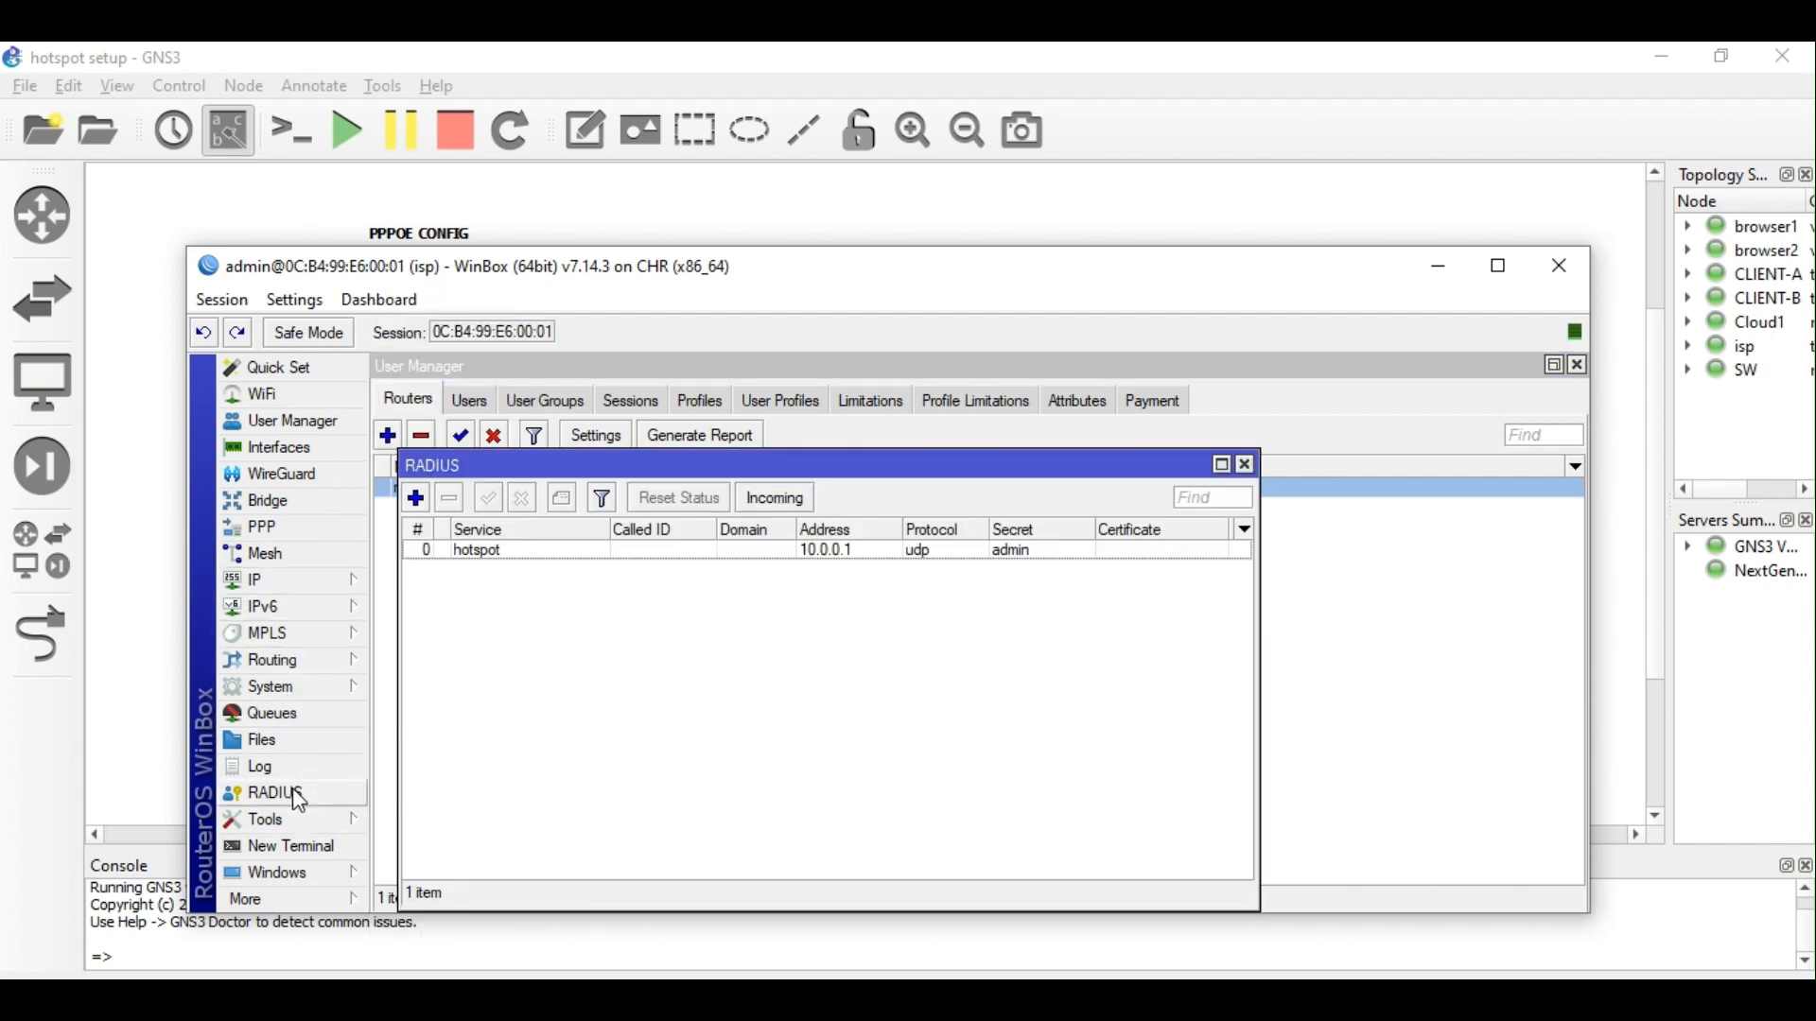
{"action": "double_click", "coordinate": [514, 556]}
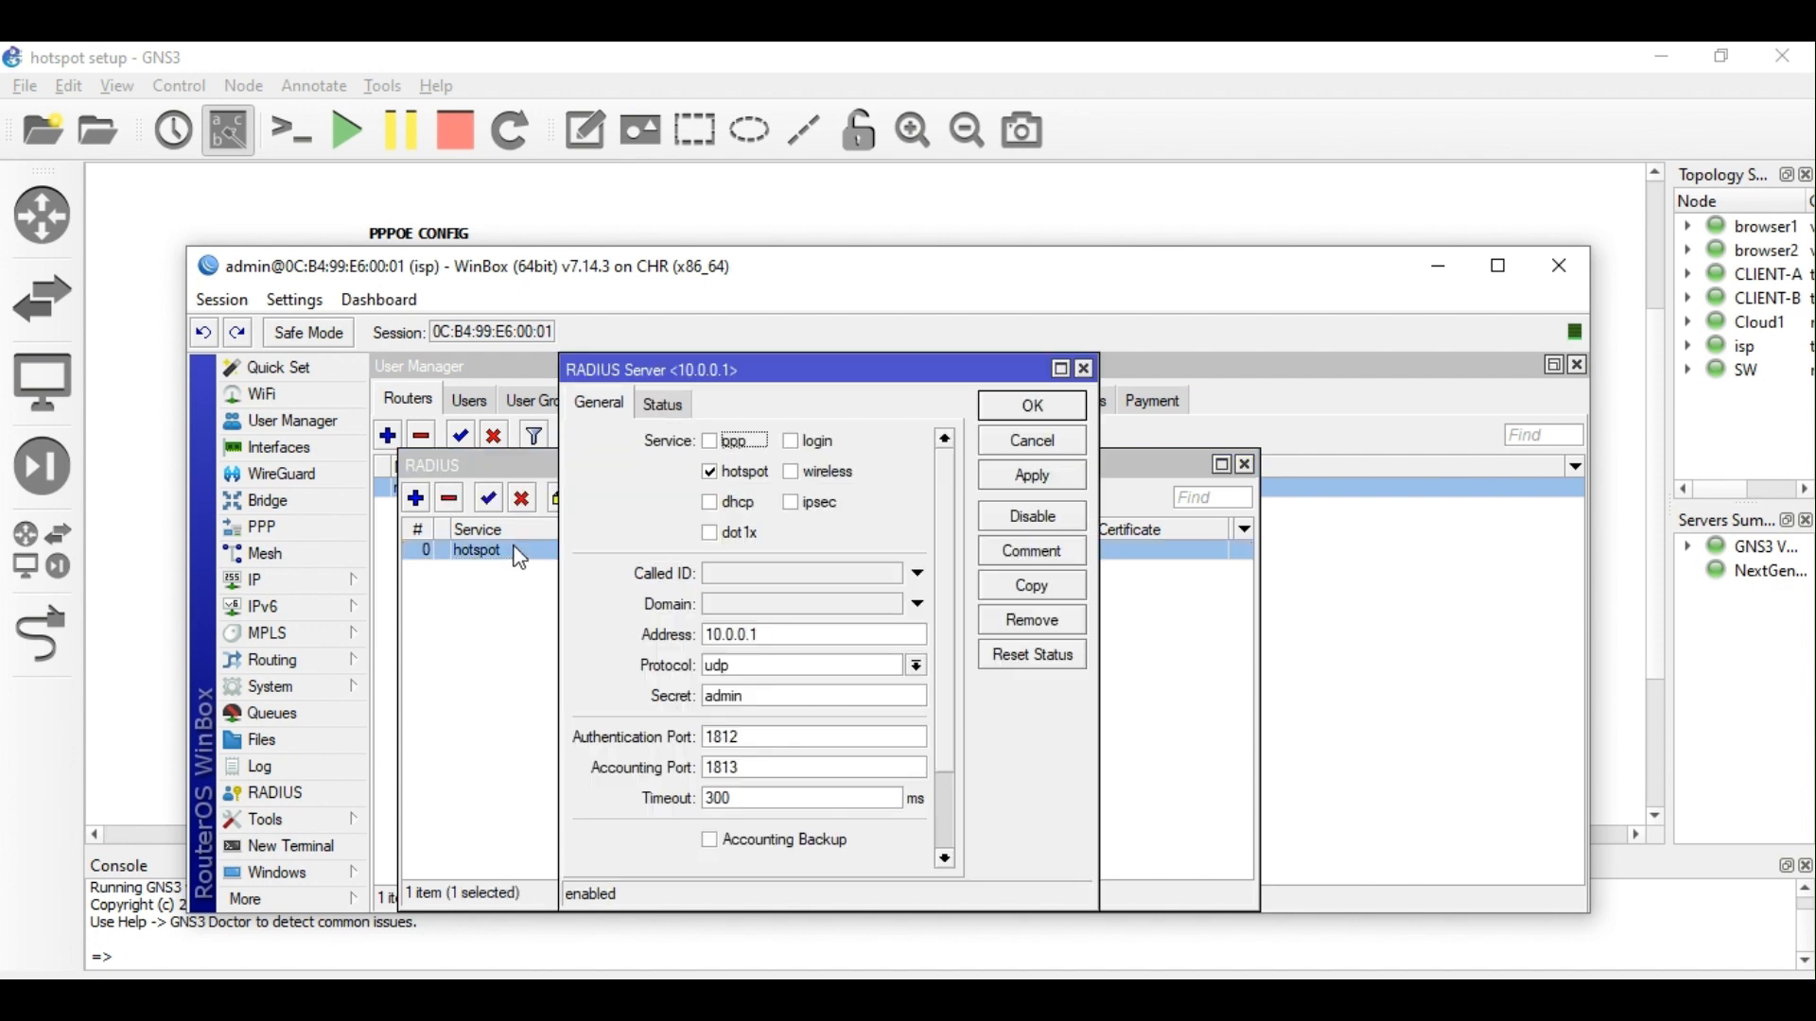
{"action": "left_click", "coordinate": [720, 475]}
{"action": "left_click", "coordinate": [726, 444]}
Change the RADIUS server address from 10.0.0.1 to 127.0.0.1 and save the entry.
{"action": "left_click", "coordinate": [796, 639]}
{"action": "left_click_drag", "start_coordinate": [796, 639], "coordinate": [610, 640]}
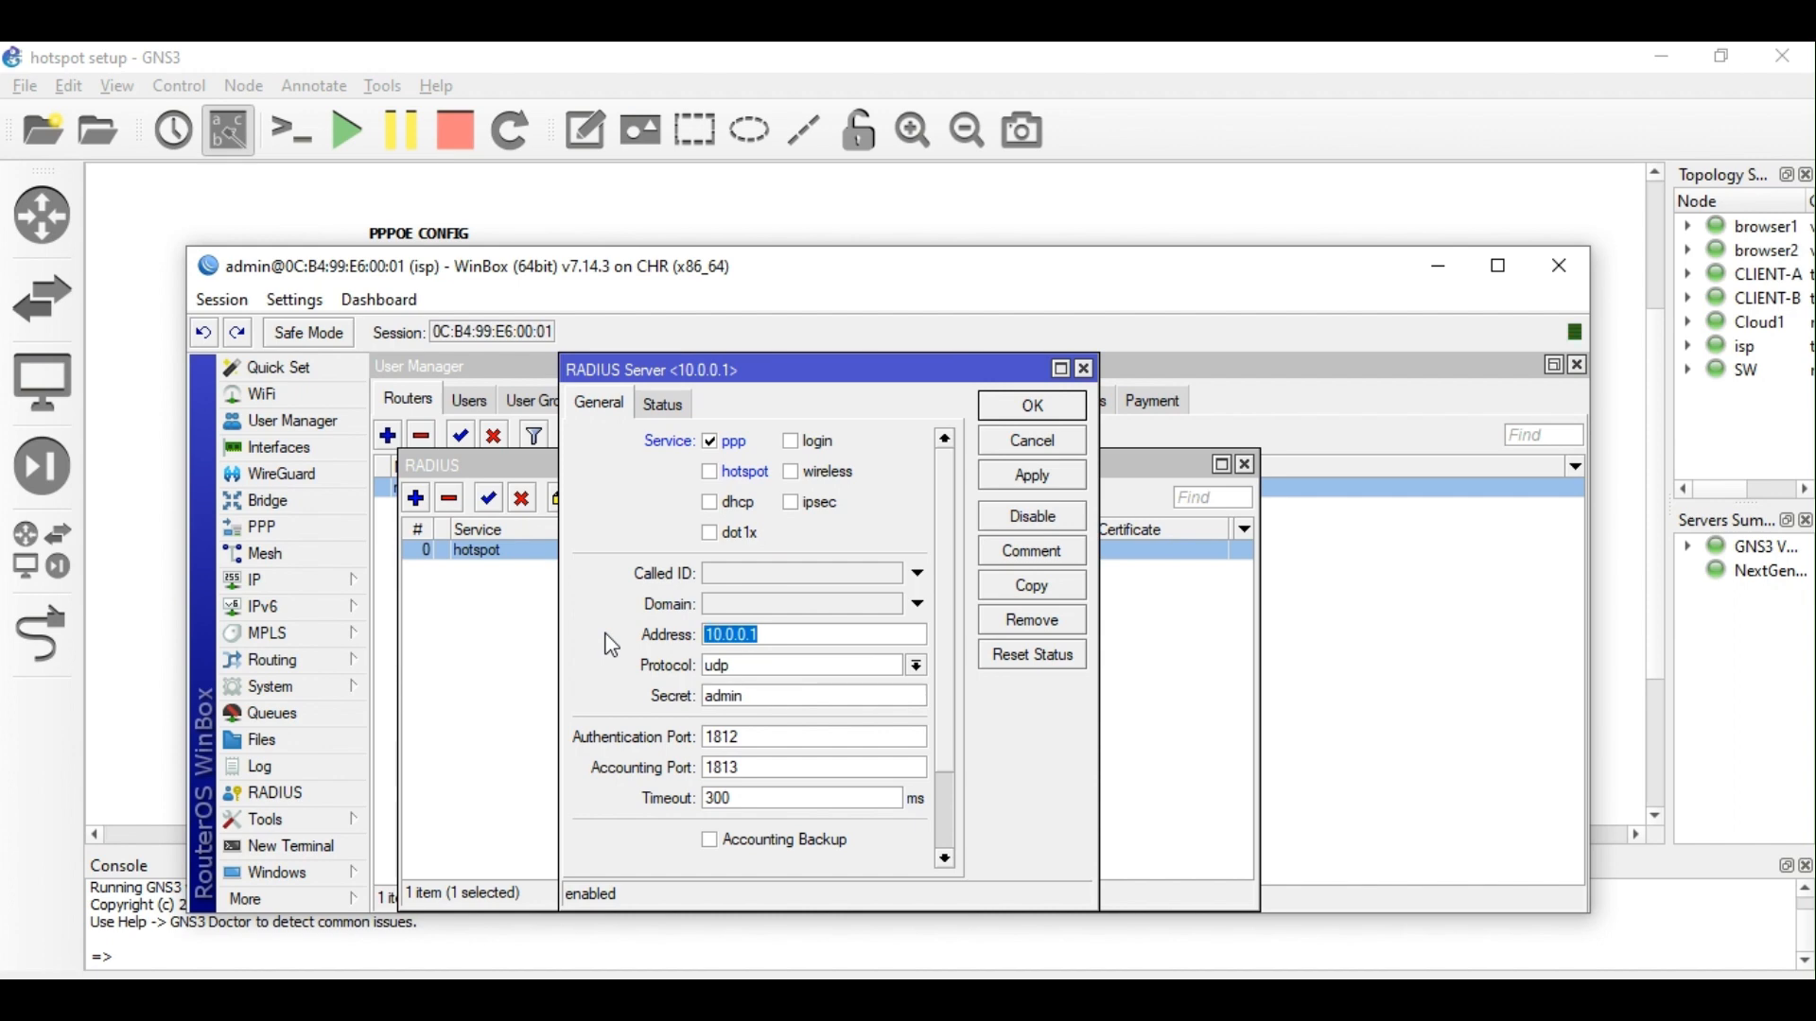
{"action": "type", "text": "127.0.0.1"}
{"action": "left_click", "coordinate": [1033, 476]}
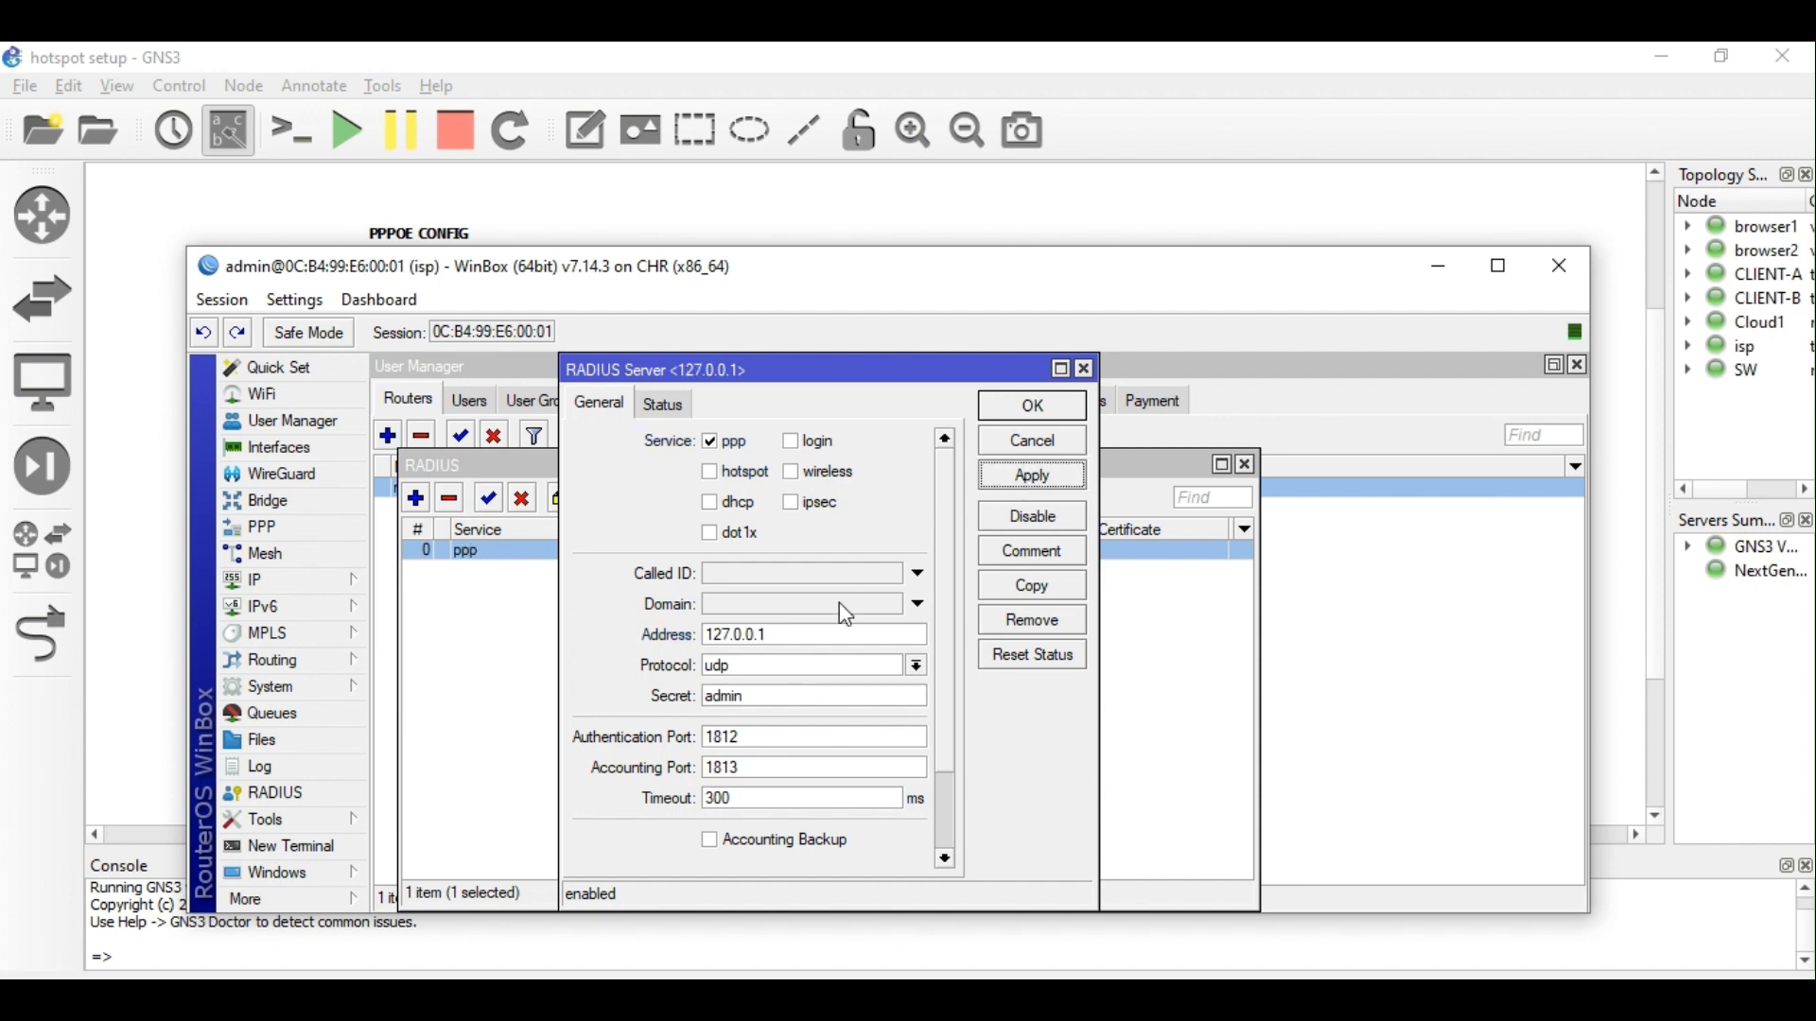
{"action": "left_click_drag", "start_coordinate": [814, 635], "coordinate": [563, 640]}
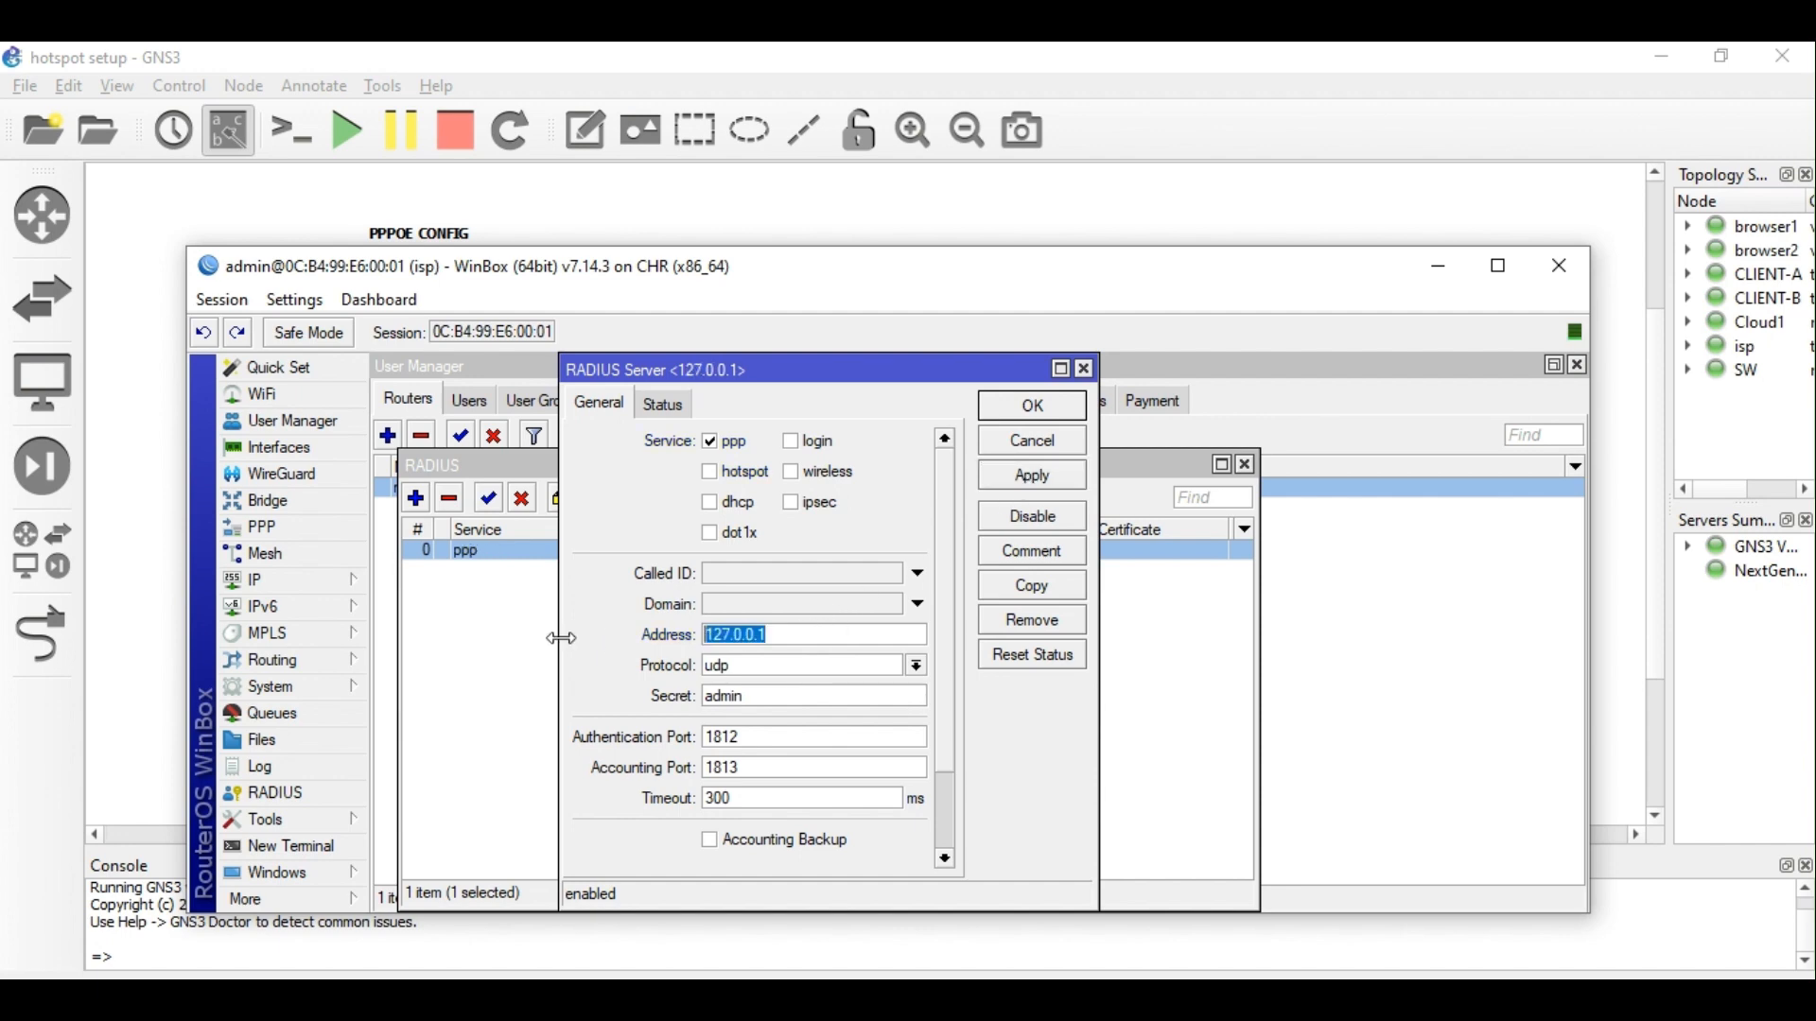
{"action": "left_click", "coordinate": [1032, 409]}
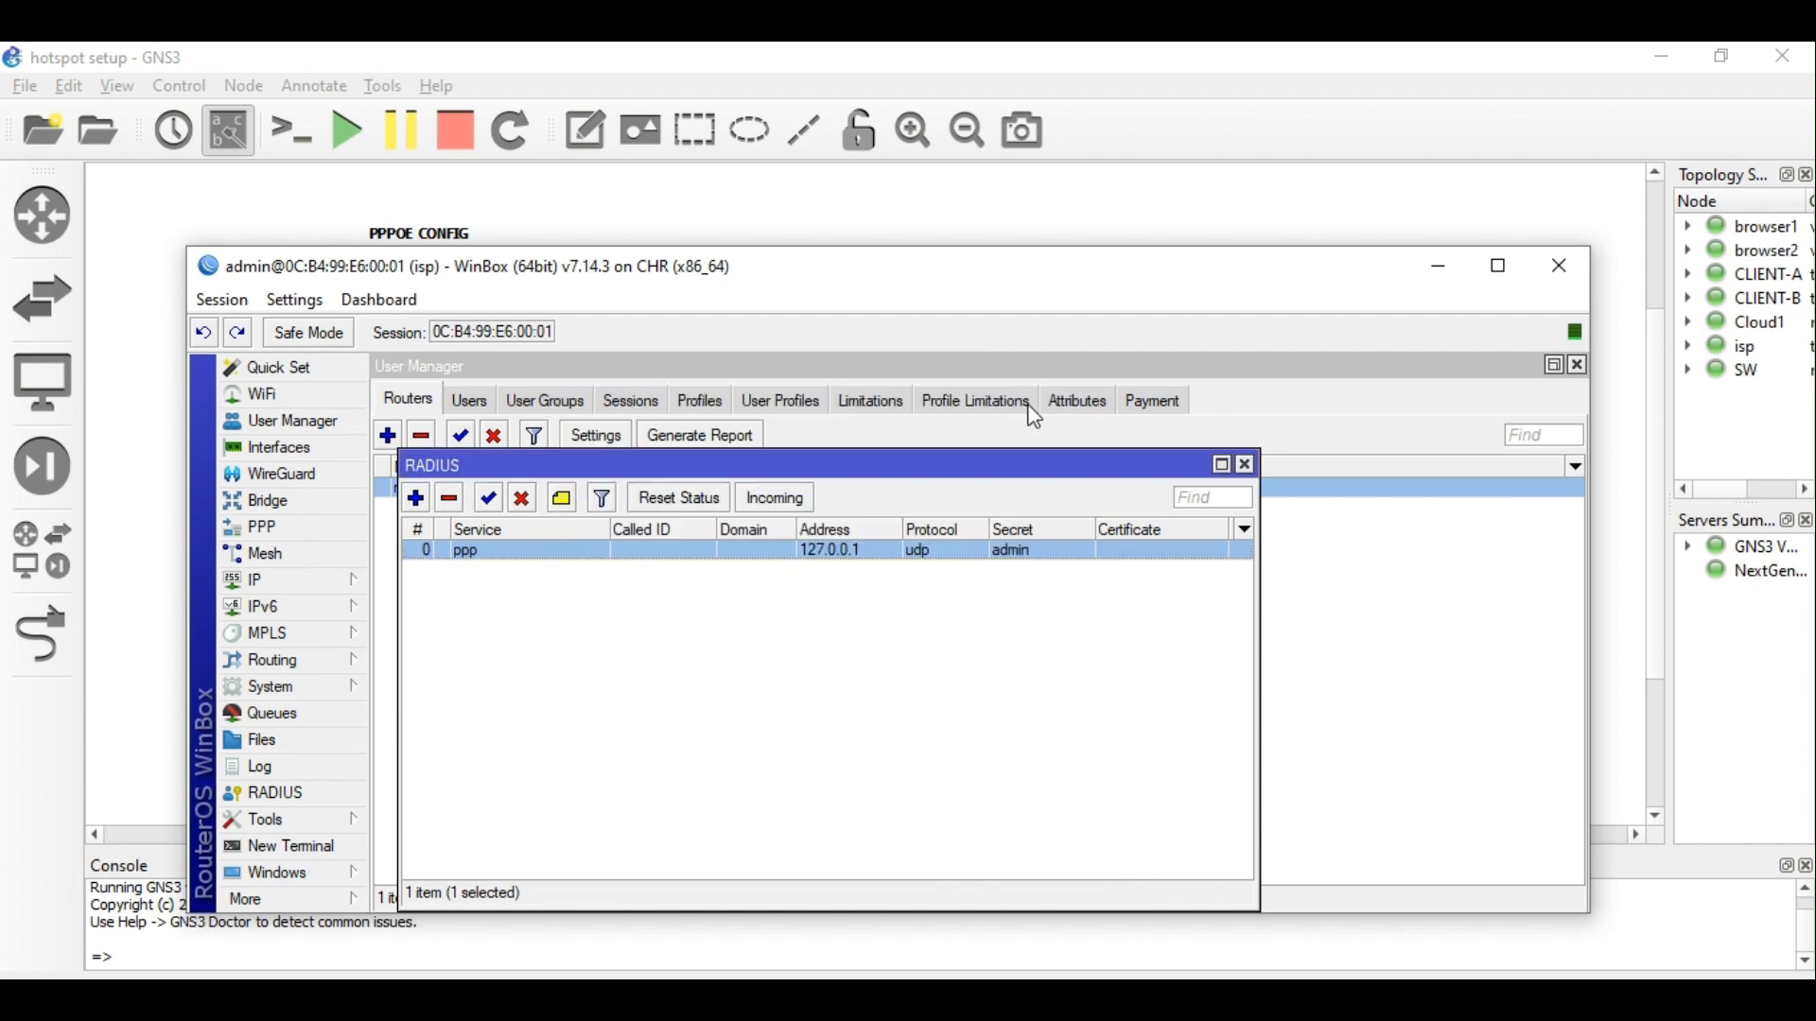
{"action": "left_click", "coordinate": [1246, 465]}
{"action": "left_click", "coordinate": [333, 844]}
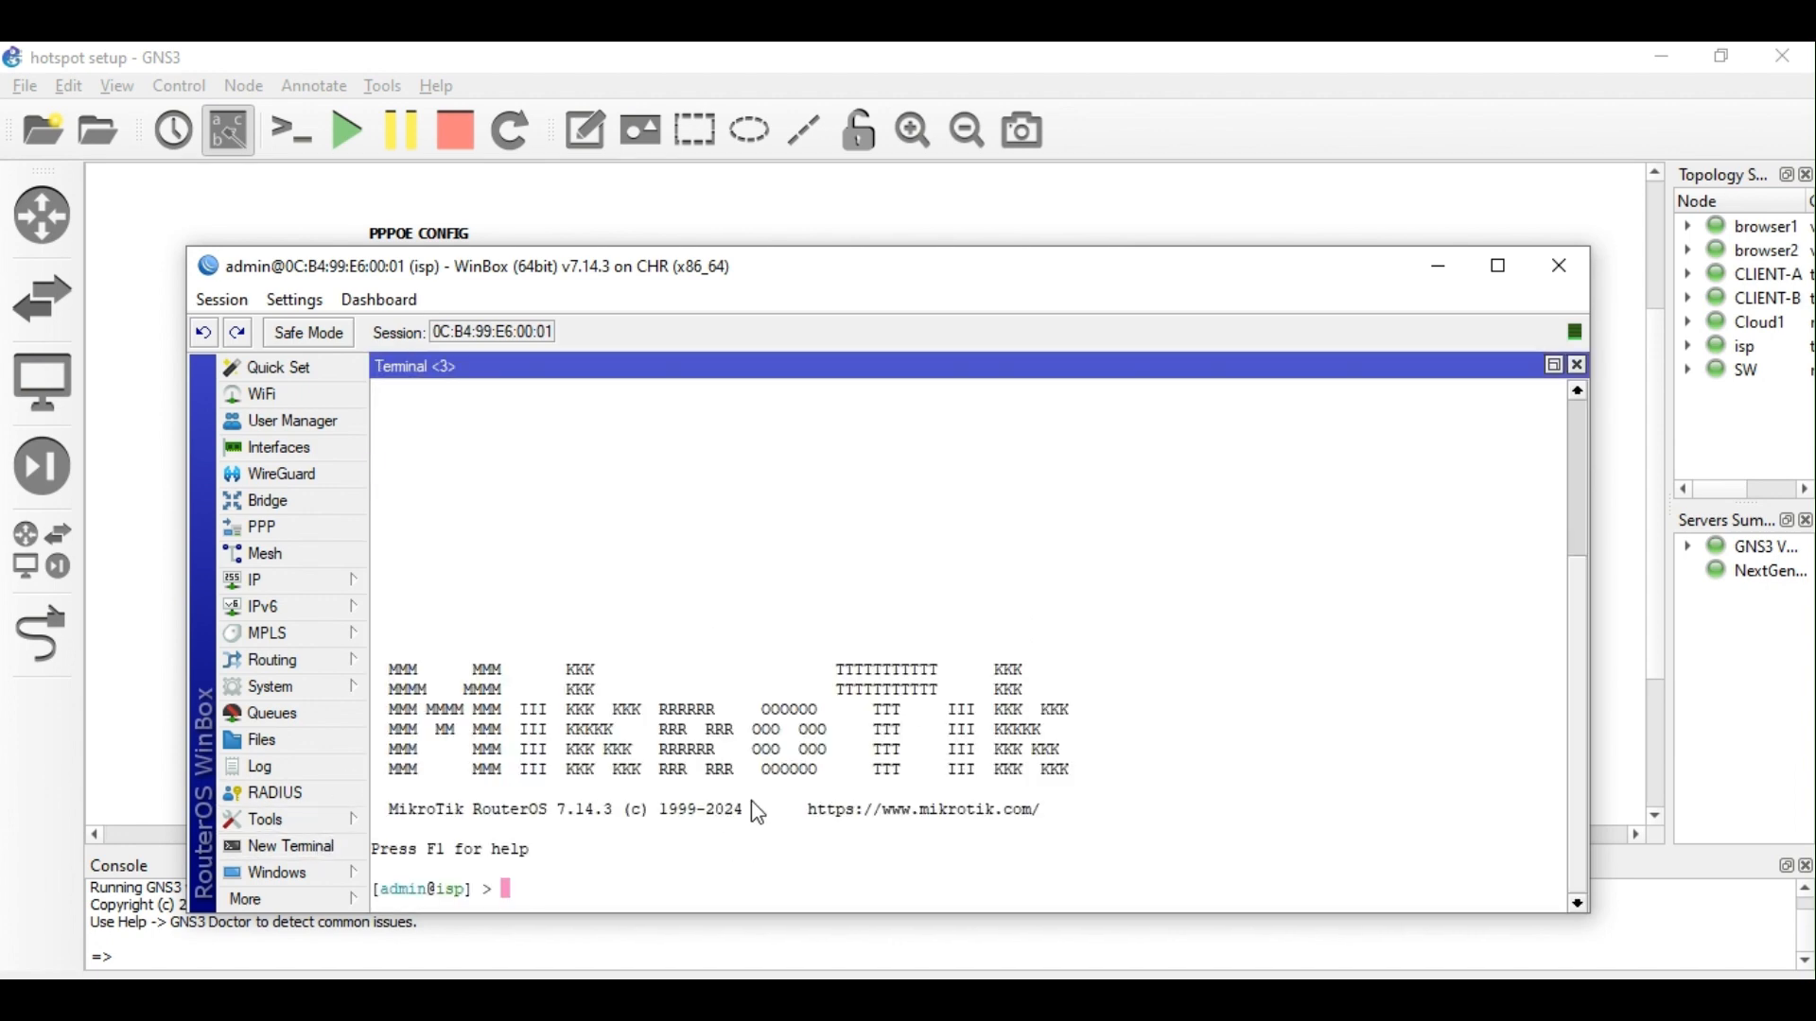
{"action": "type", "text": "ping 127.0.0.1"}
{"action": "key", "text": "Return"}
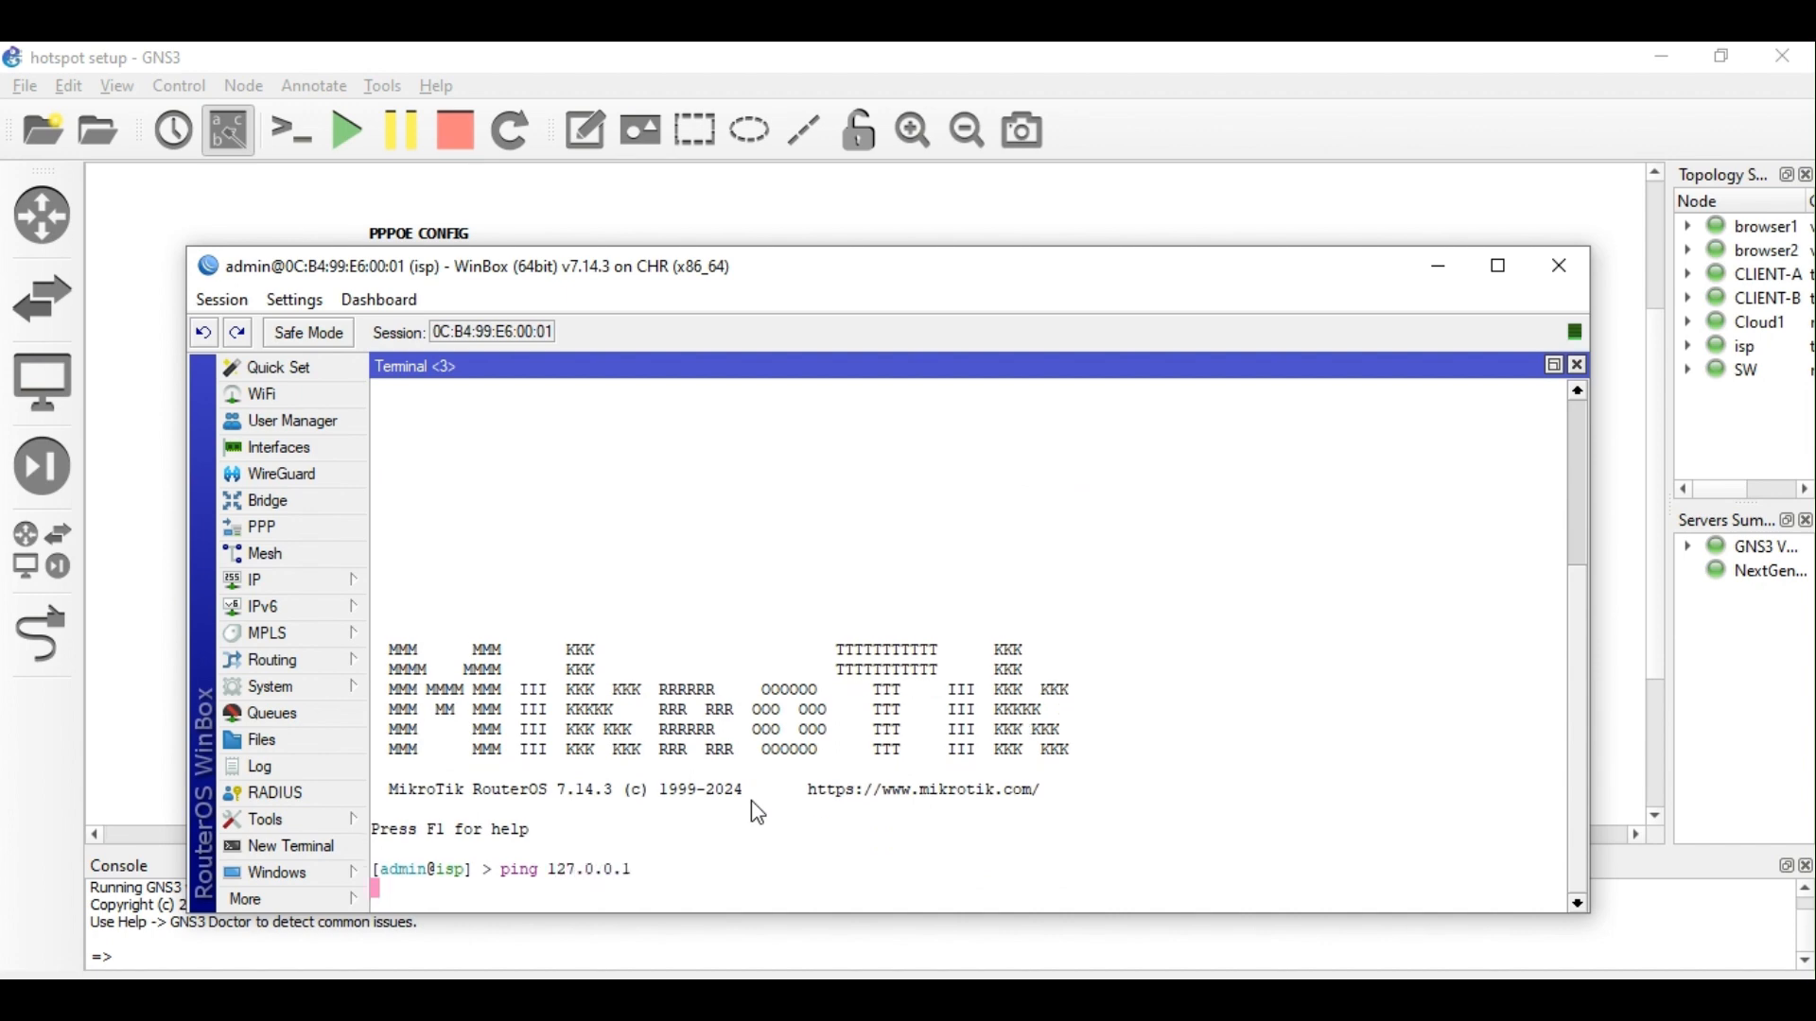
{"action": "key", "text": "ctrl+c"}
{"action": "key", "text": "Up"}
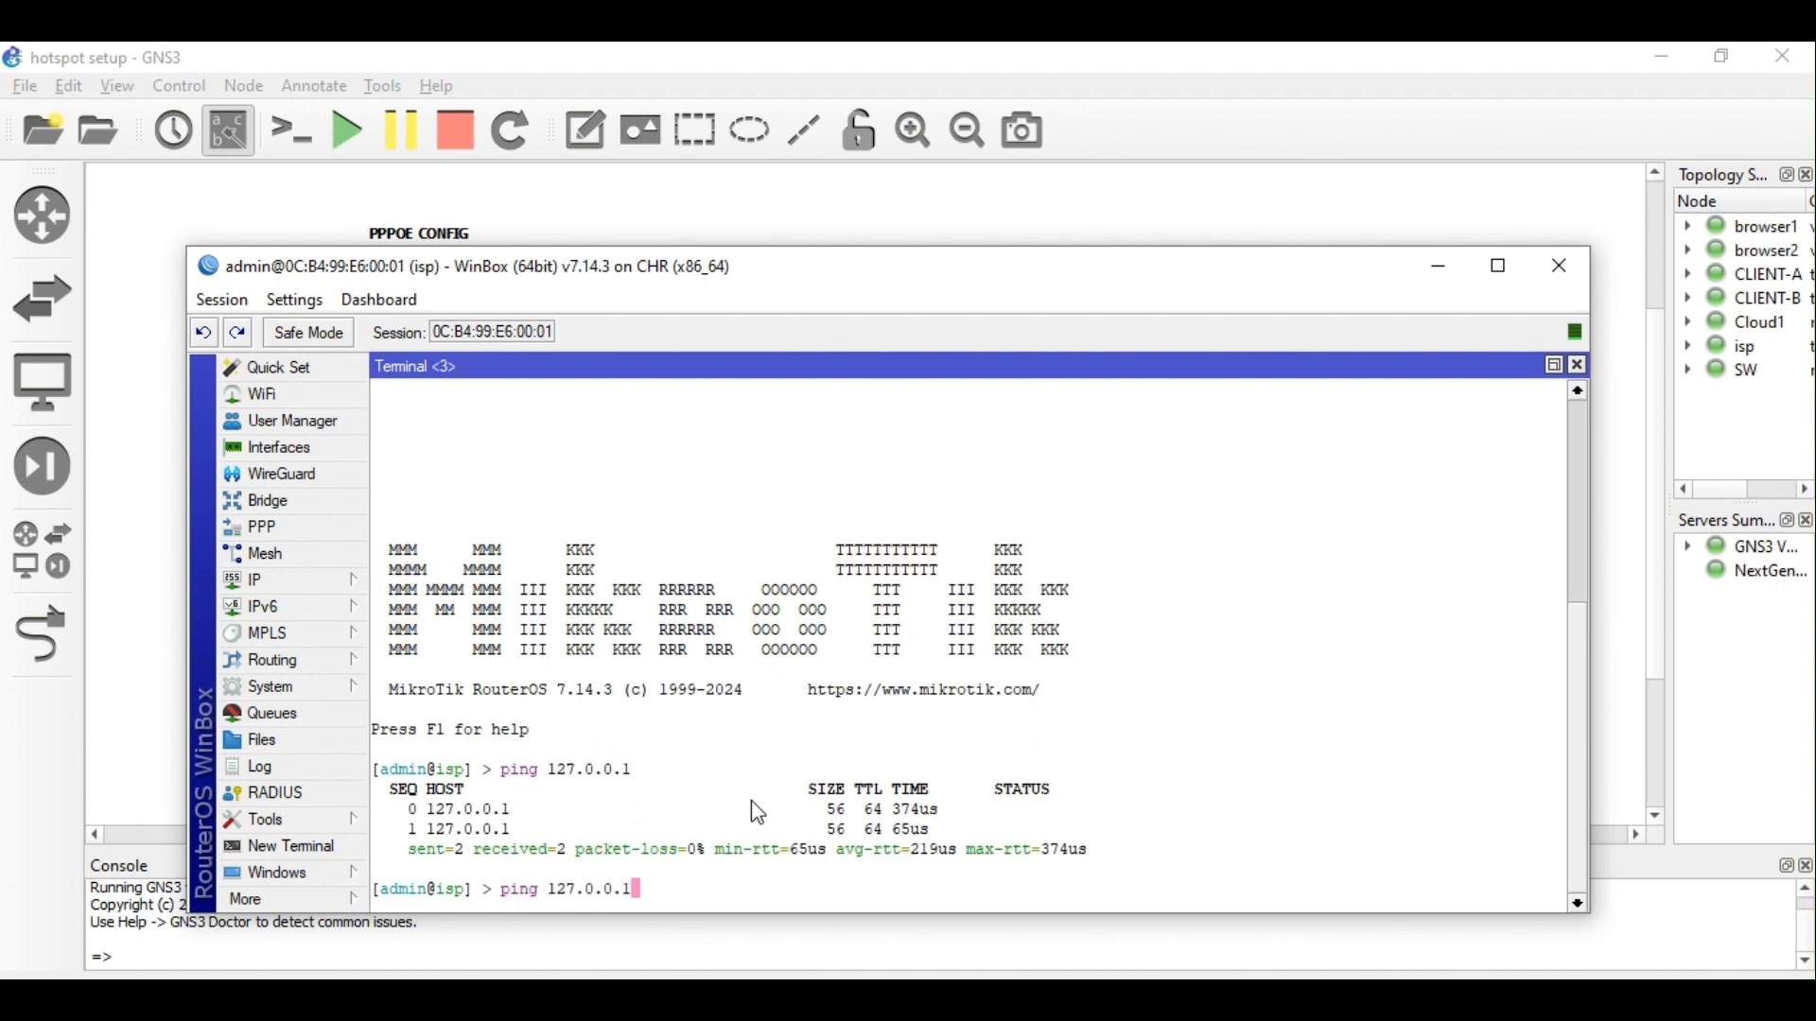
{"action": "key", "text": "BackSpace"}
{"action": "type", "text": "254"}
{"action": "key", "text": "Return"}
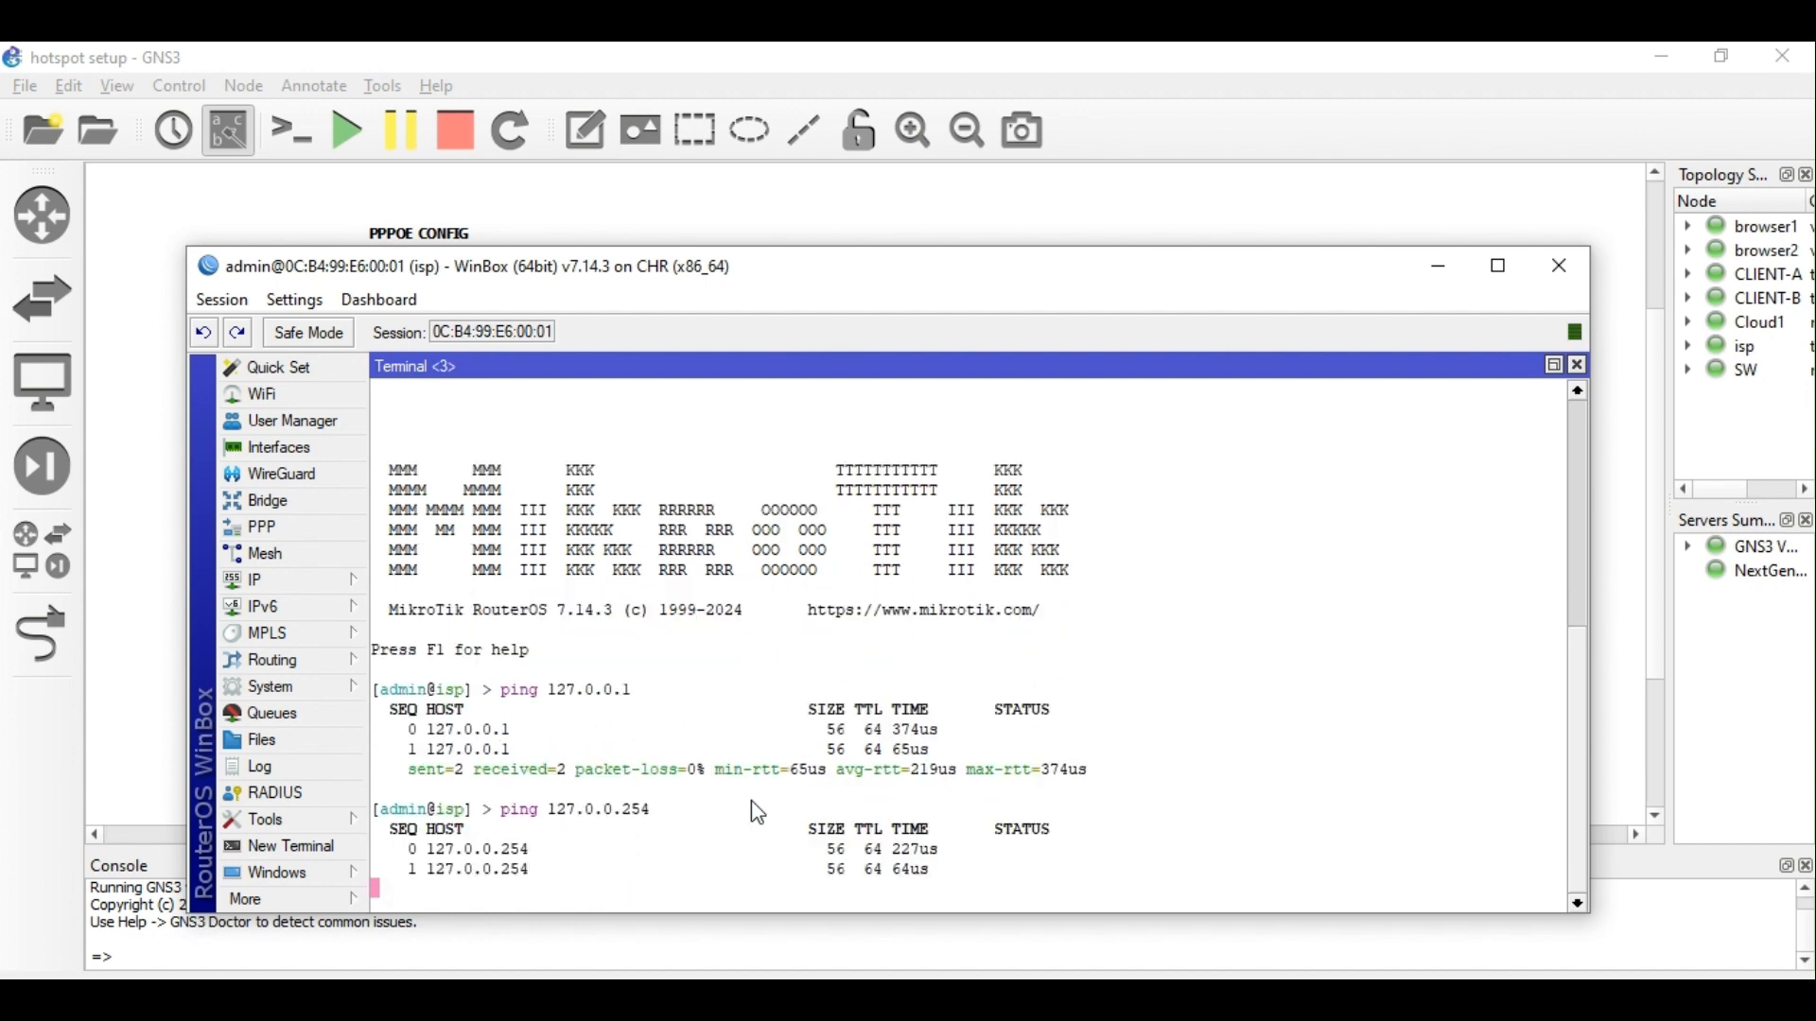
{"action": "key", "text": "ctrl+c"}
{"action": "key", "text": "Up"}
{"action": "key", "text": "Left"}
{"action": "key", "text": "Left"}
{"action": "key", "text": "Left"}
{"action": "key", "text": "Left"}
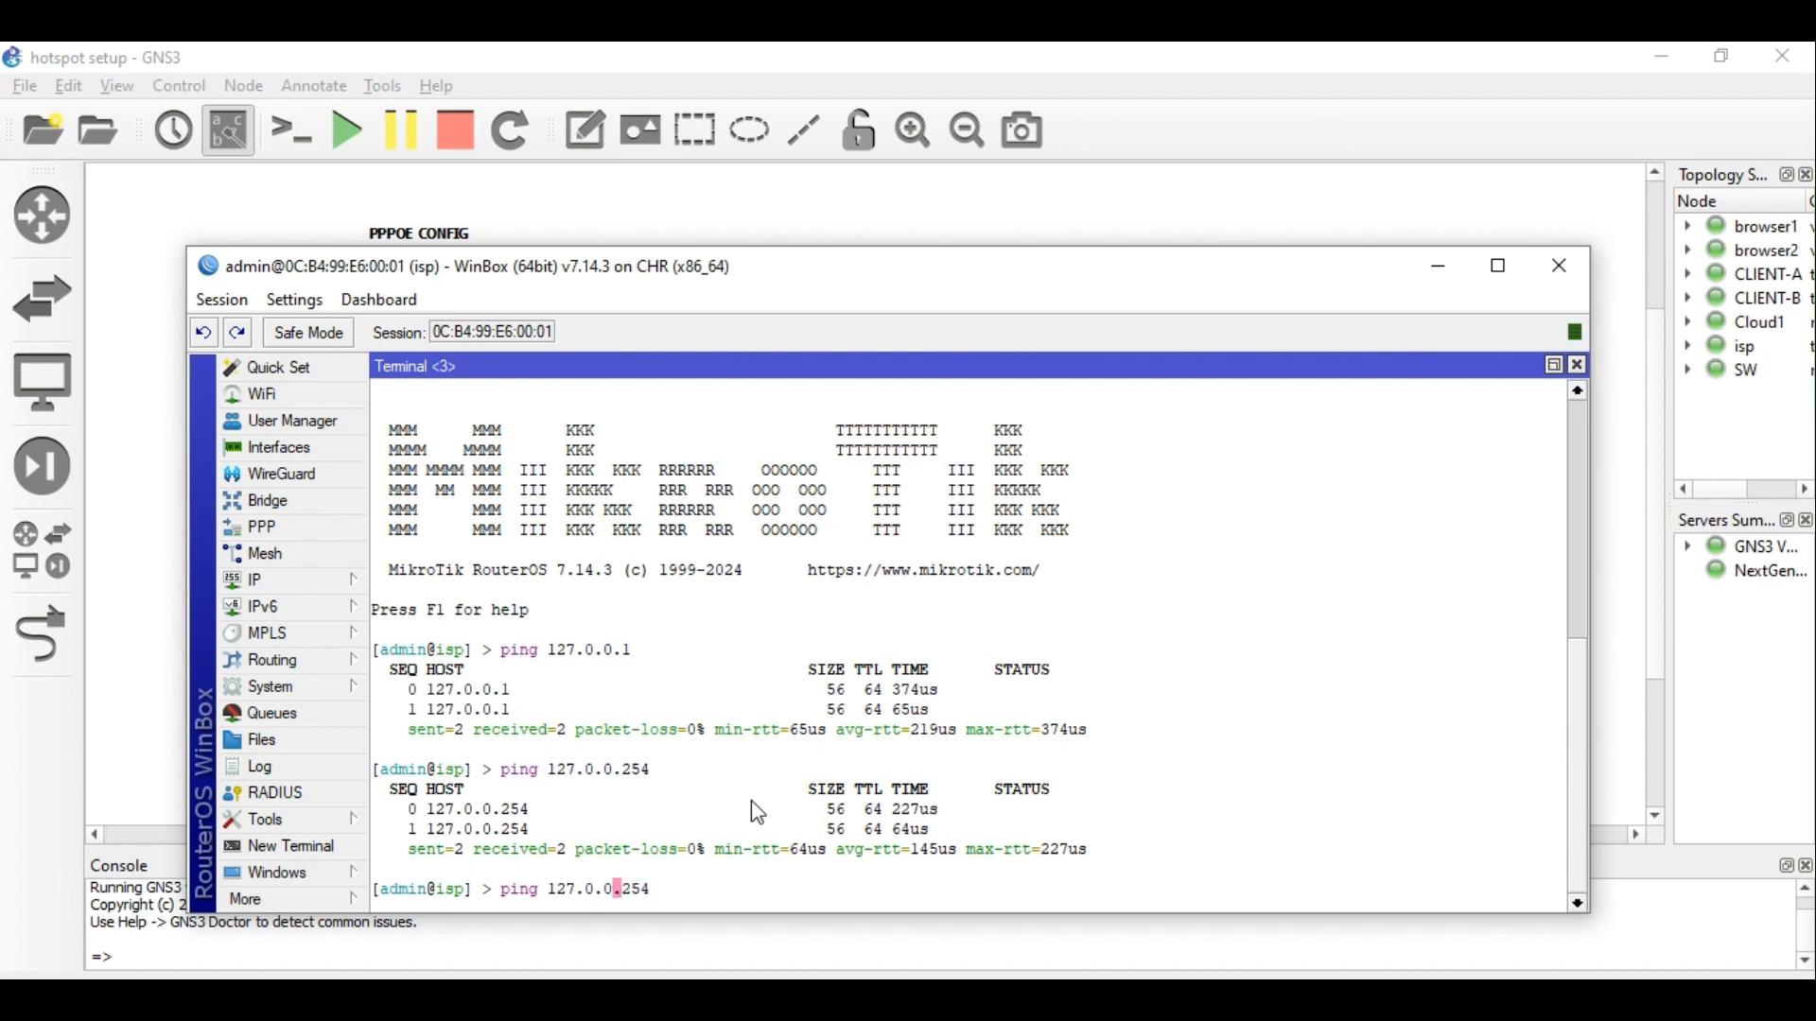
{"action": "type", "text": "254"}
{"action": "key", "text": "Return"}
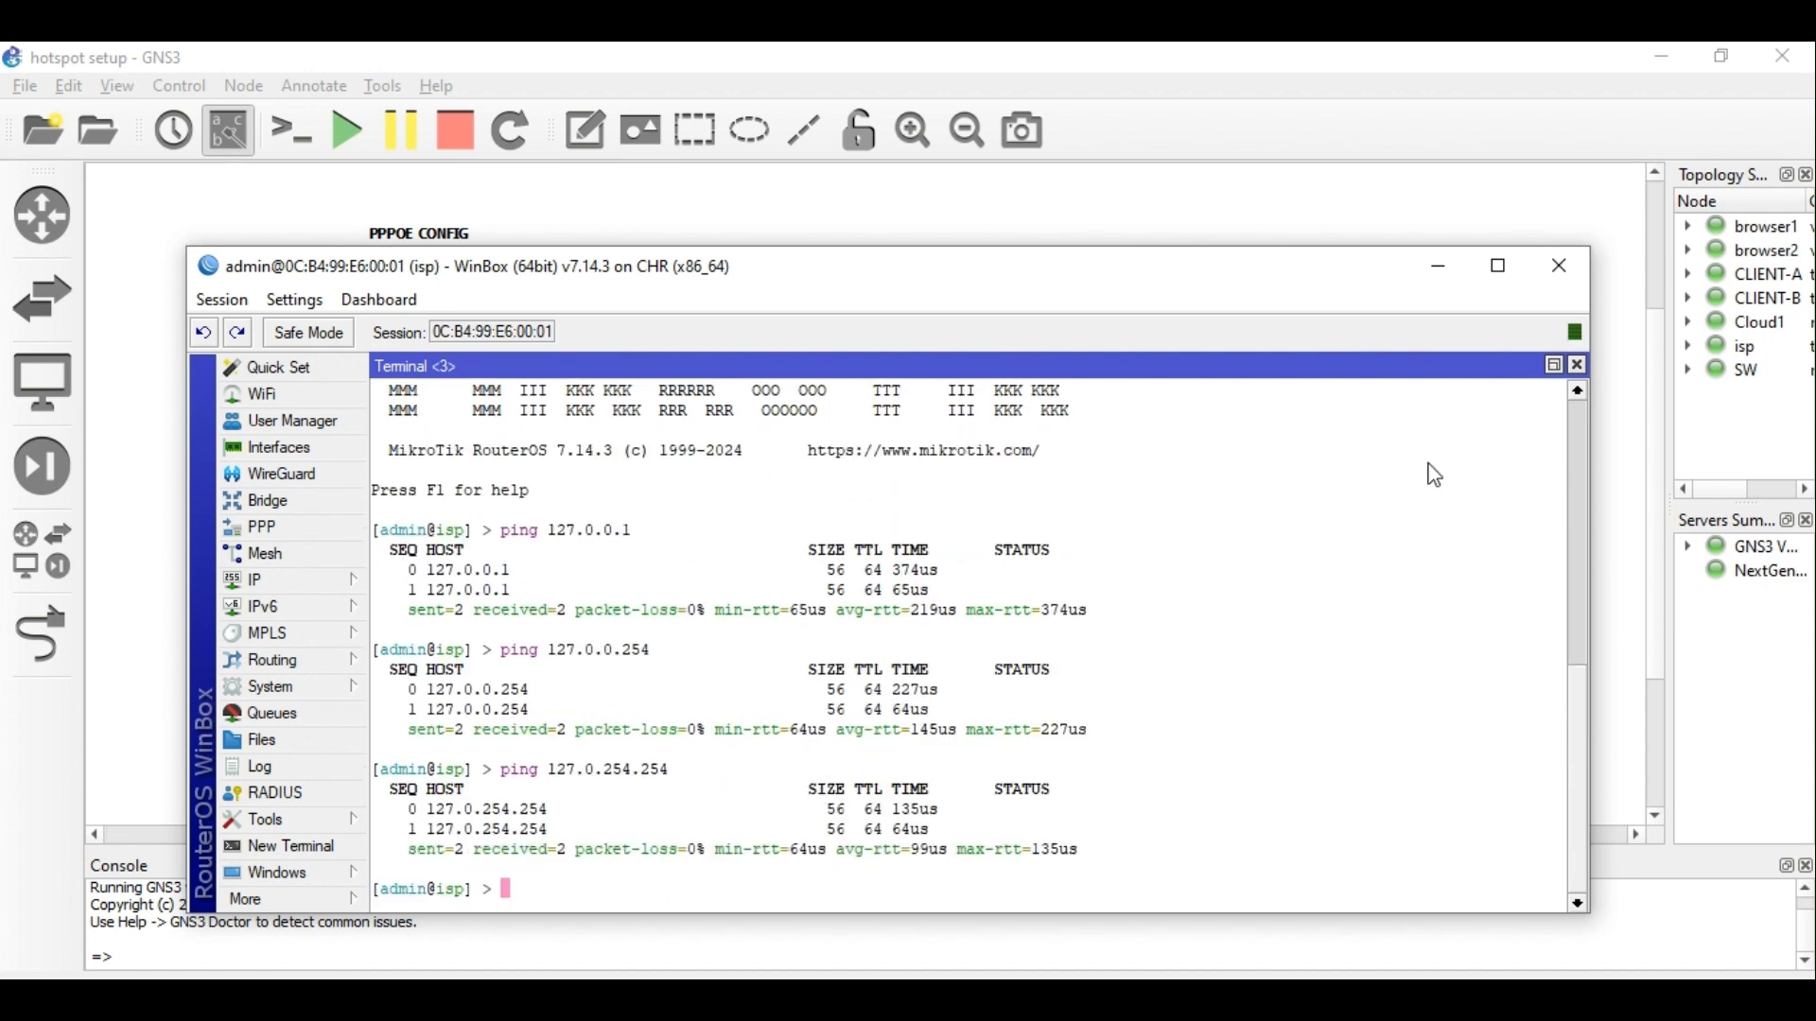
{"action": "left_click", "coordinate": [1578, 366]}
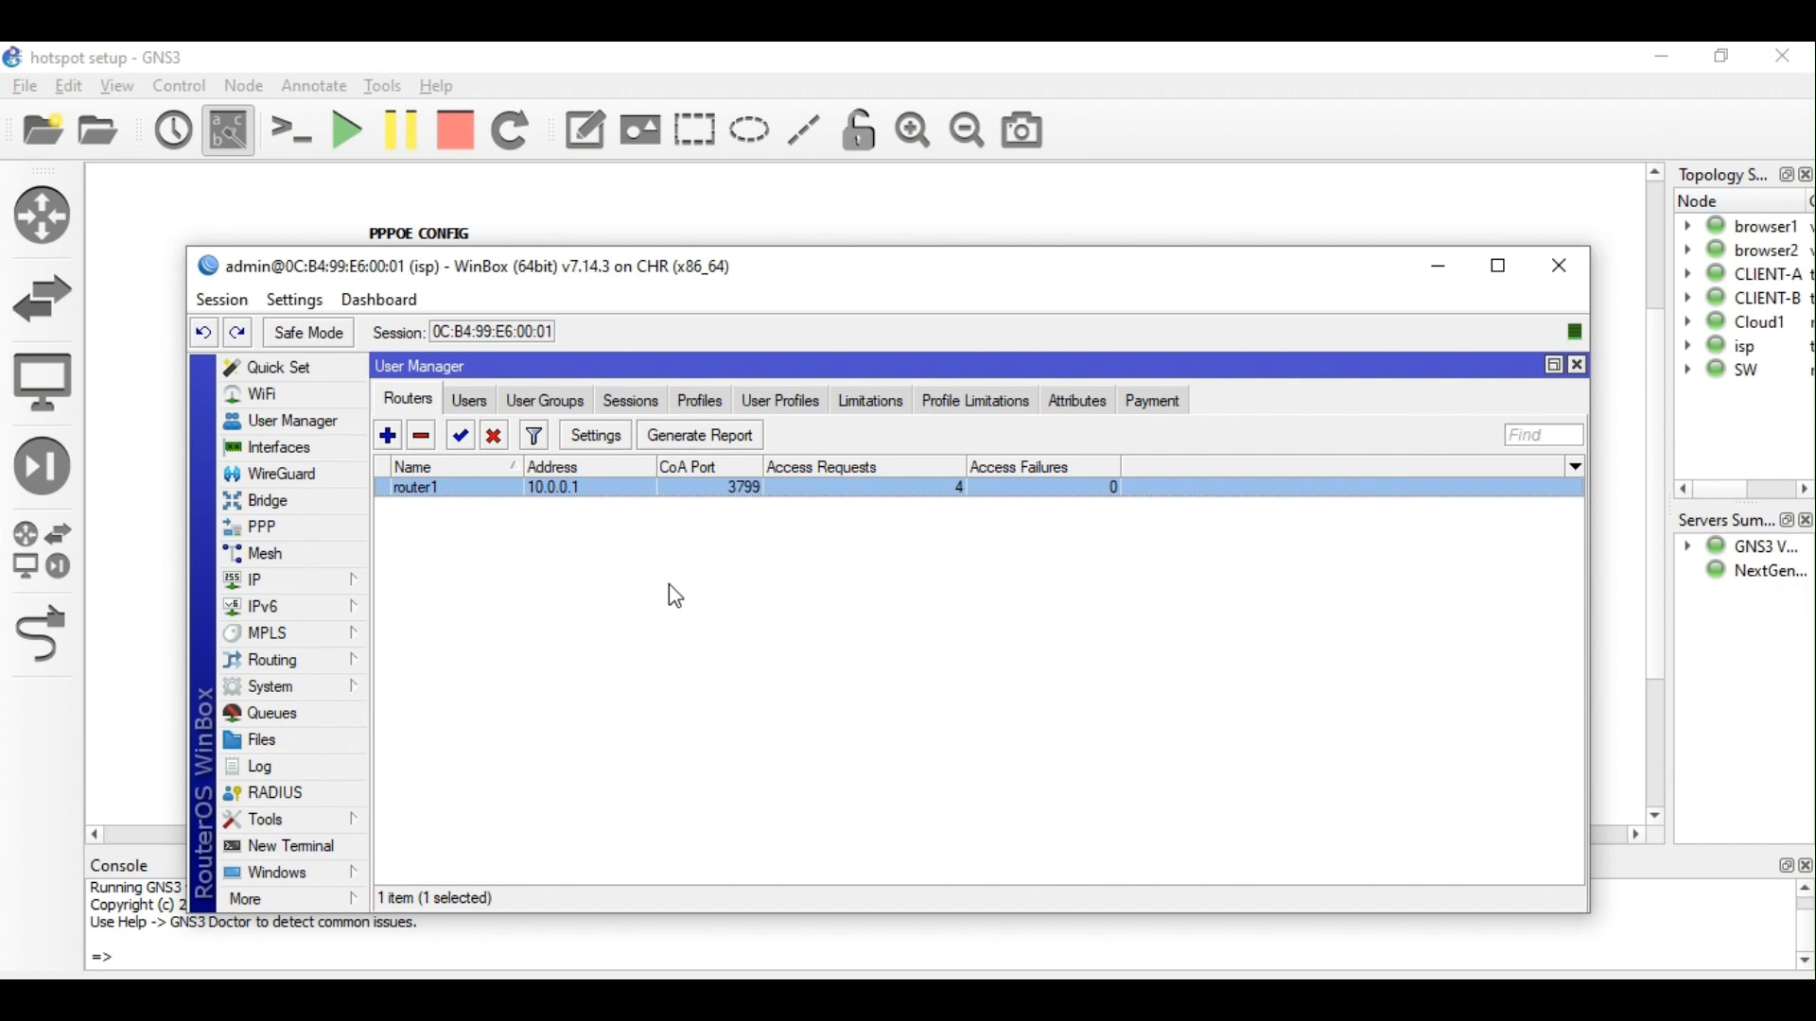
Verify the ppp RADIUS server entry uses address 127.0.0.1.
{"action": "left_click", "coordinate": [299, 793]}
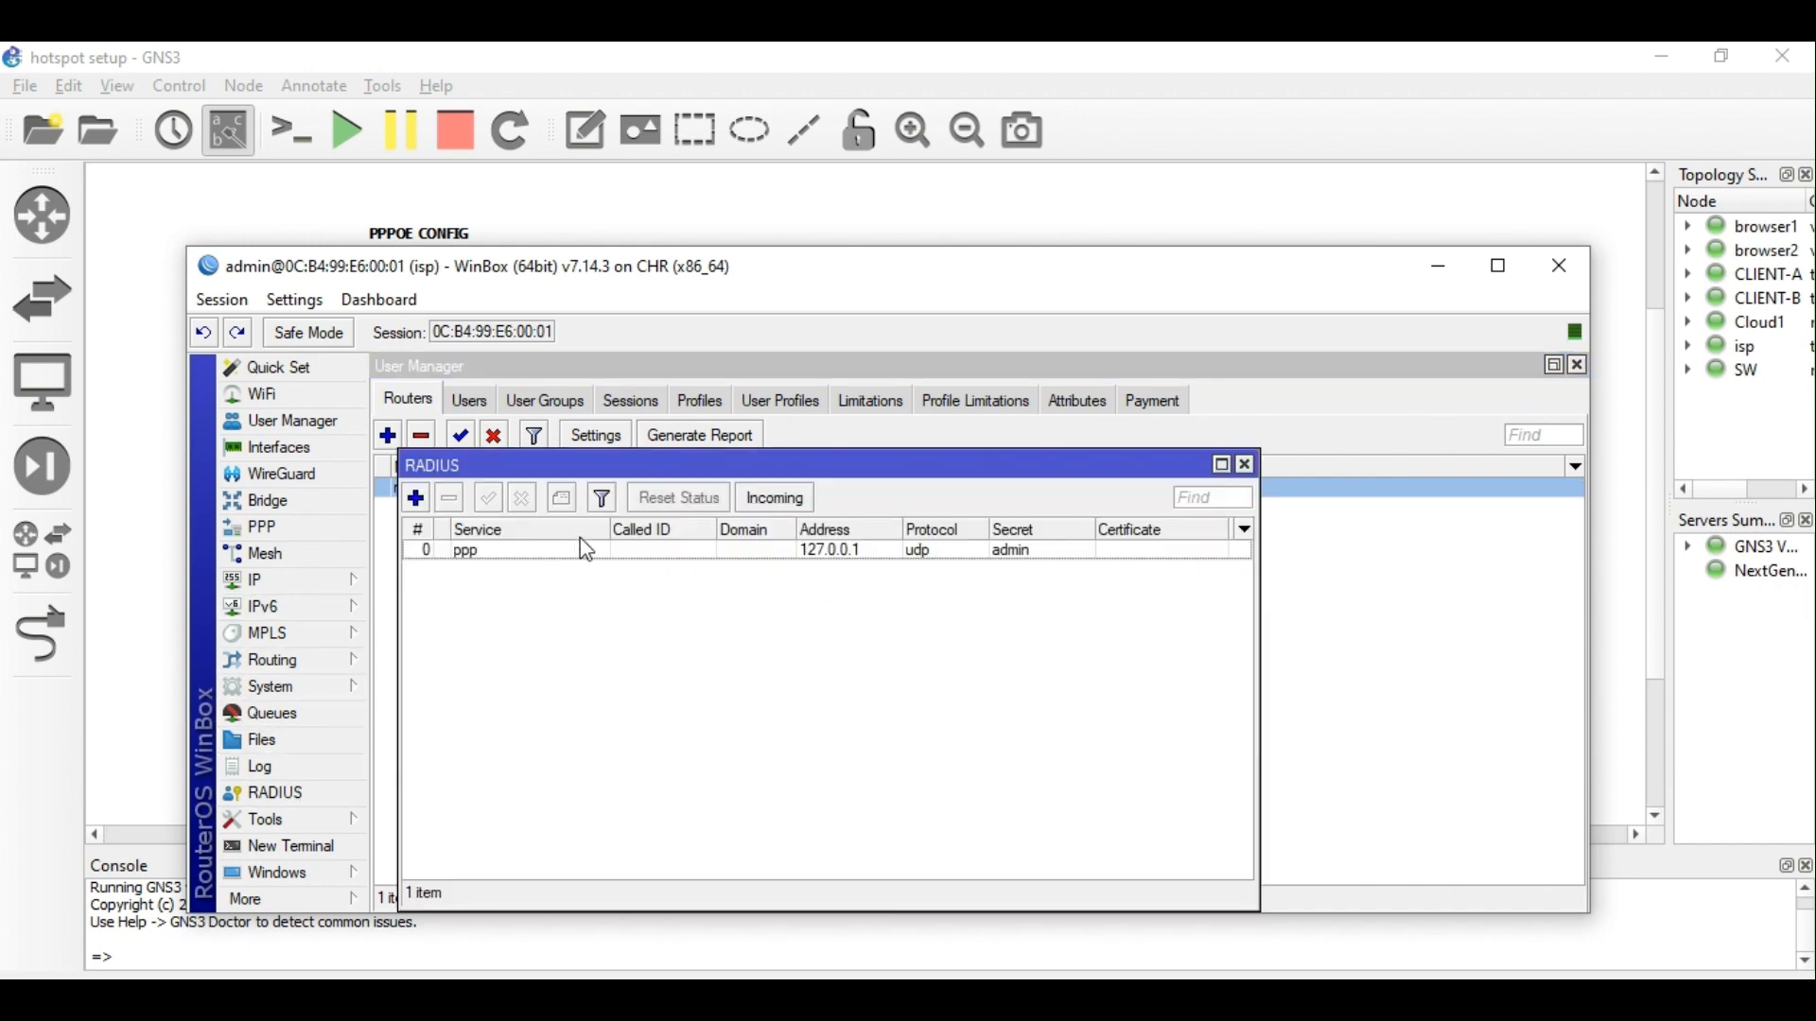
{"action": "double_click", "coordinate": [803, 559]}
{"action": "double_click", "coordinate": [804, 634]}
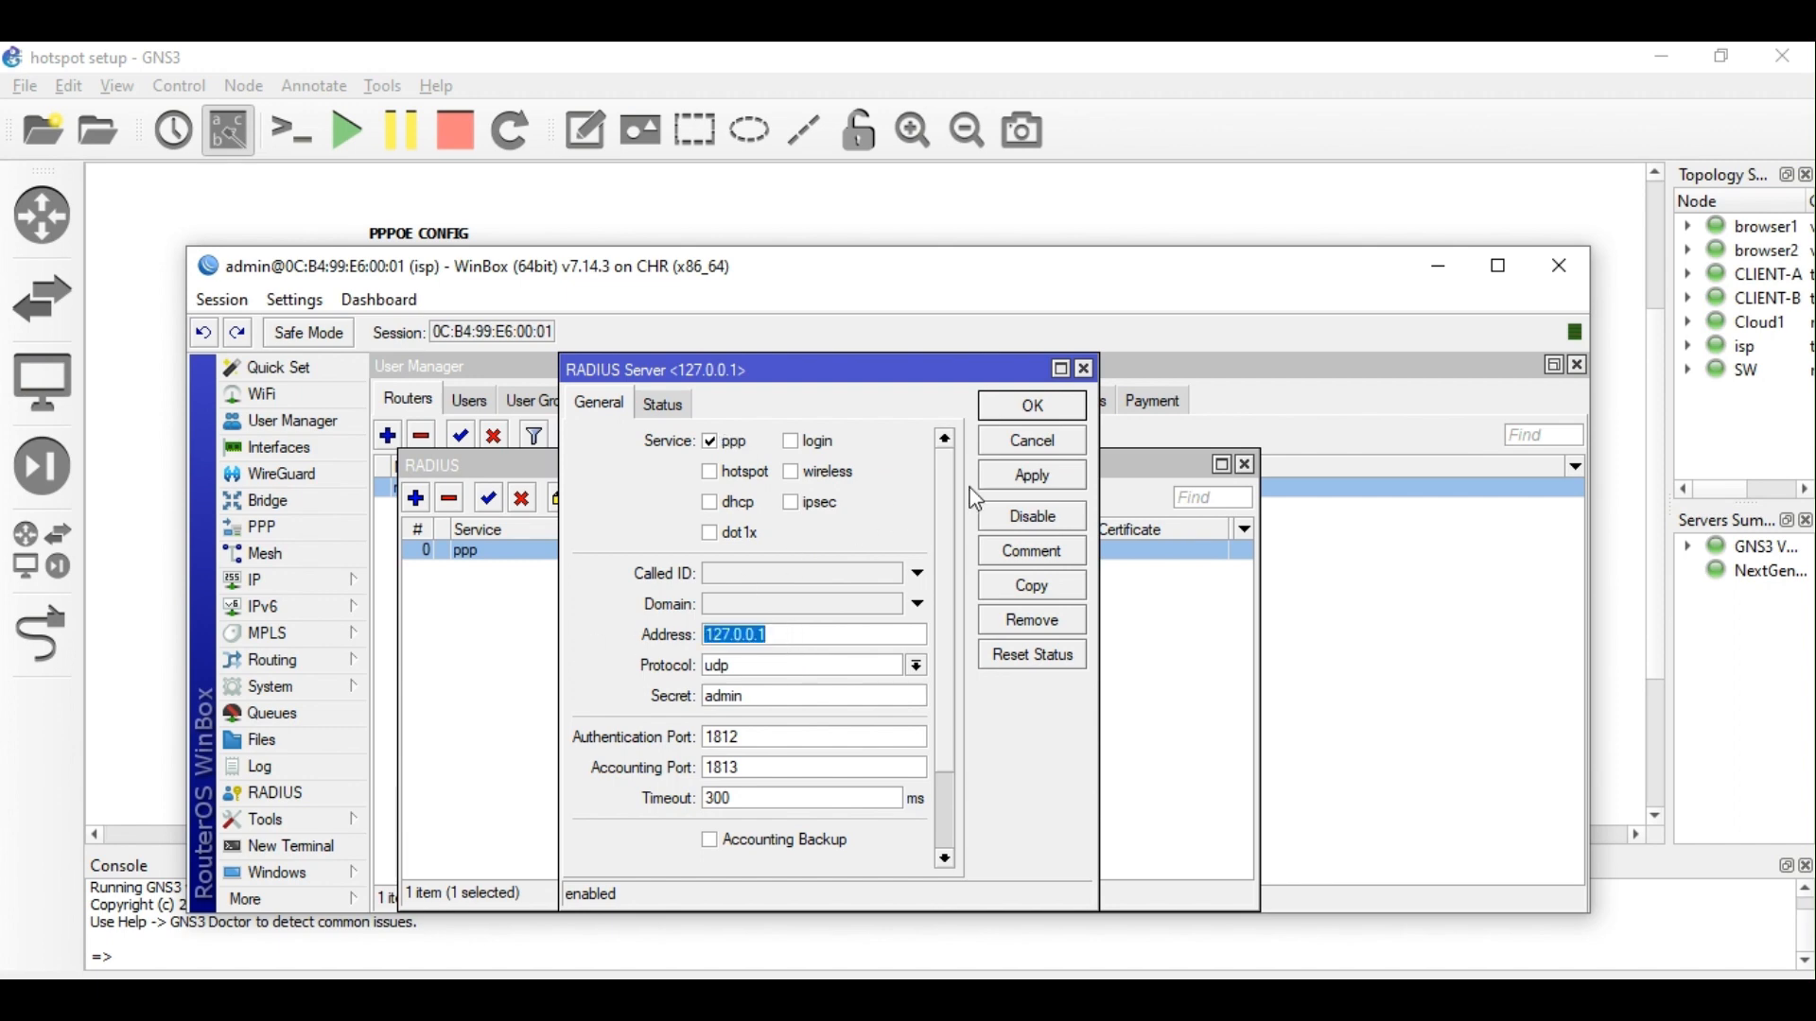
{"action": "left_click", "coordinate": [1084, 369]}
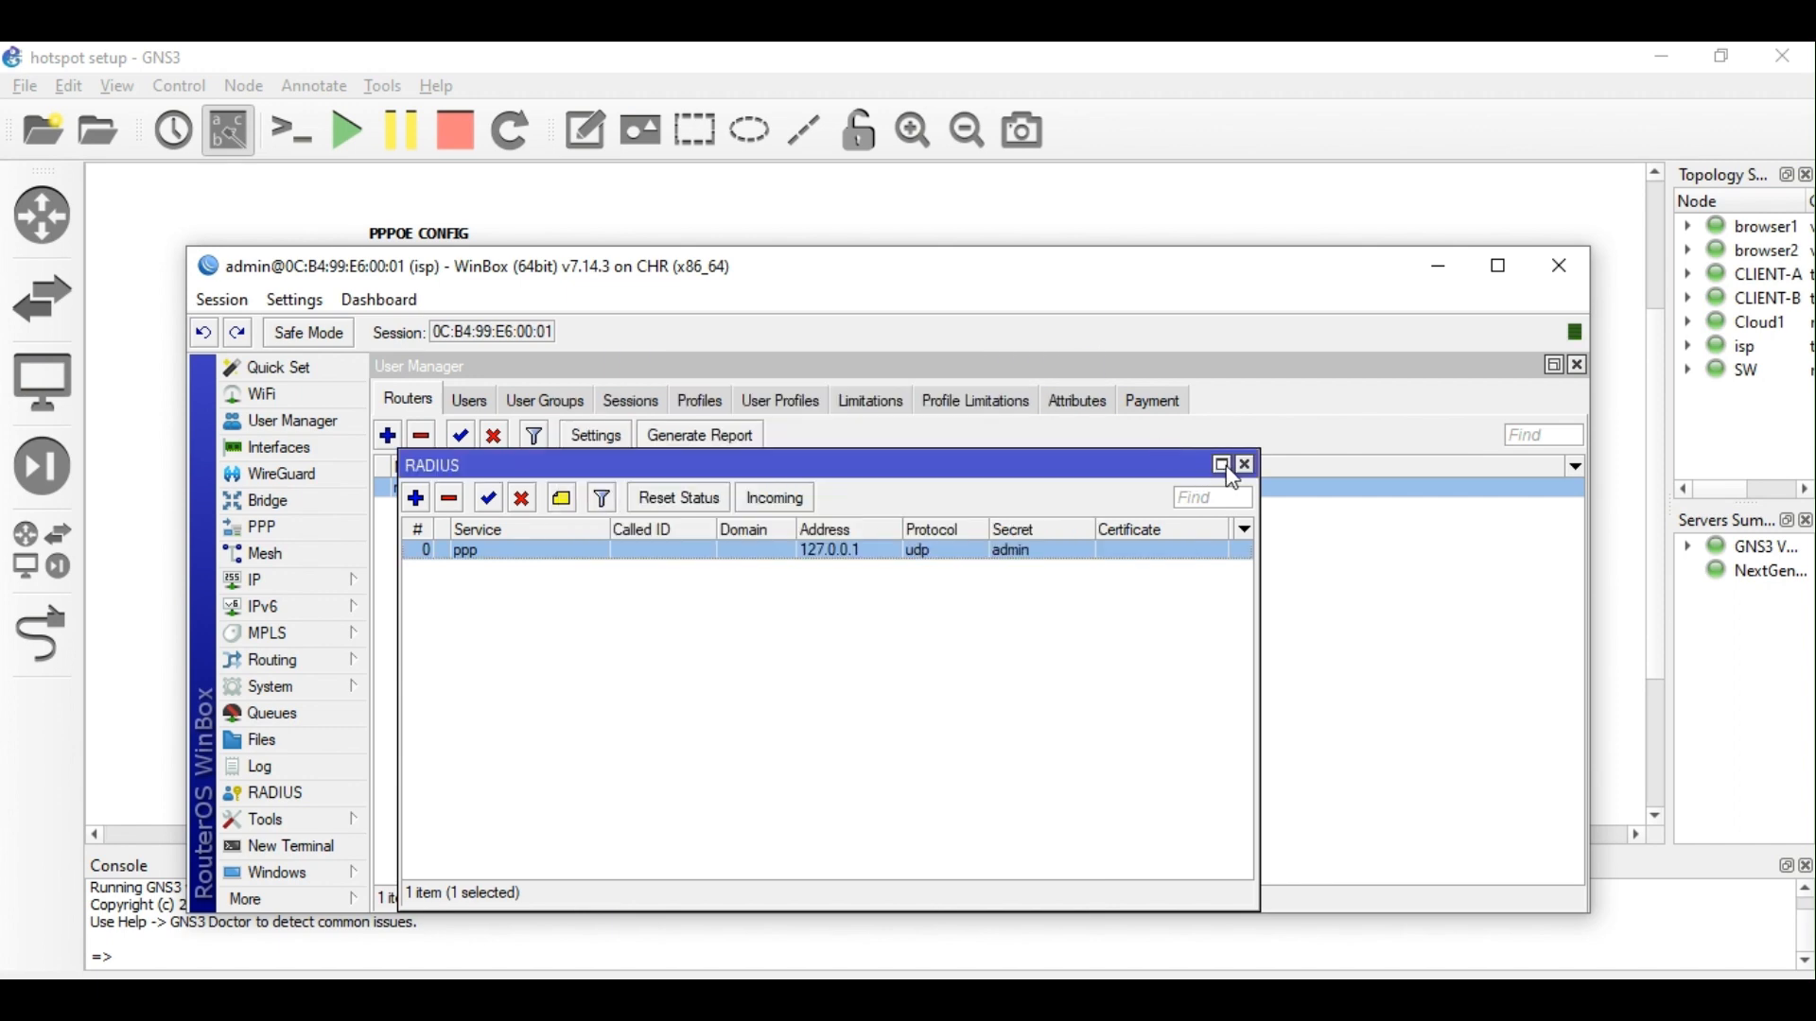
{"action": "left_click", "coordinate": [1246, 465]}
Change router1's User Manager address from 10.0.0.1 to 127.0.0.1.
{"action": "double_click", "coordinate": [626, 490]}
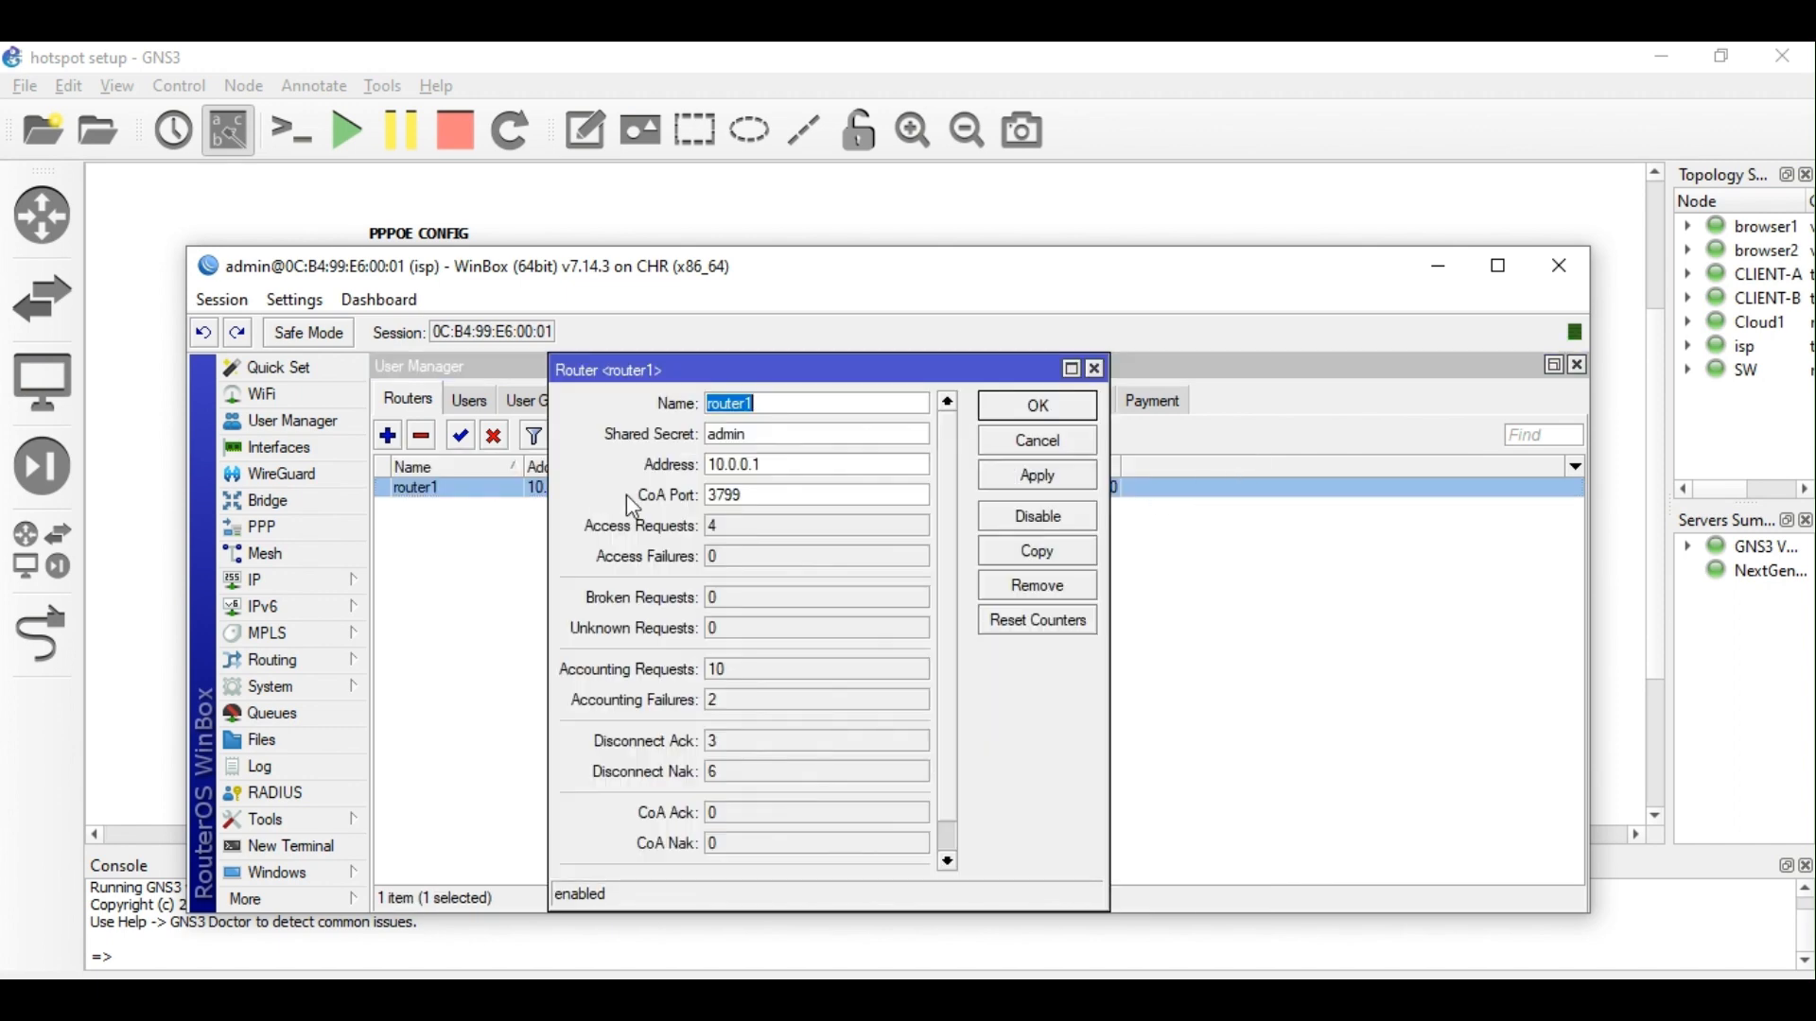
{"action": "left_click_drag", "start_coordinate": [782, 465], "coordinate": [647, 472]}
{"action": "key", "text": "ctrl+v"}
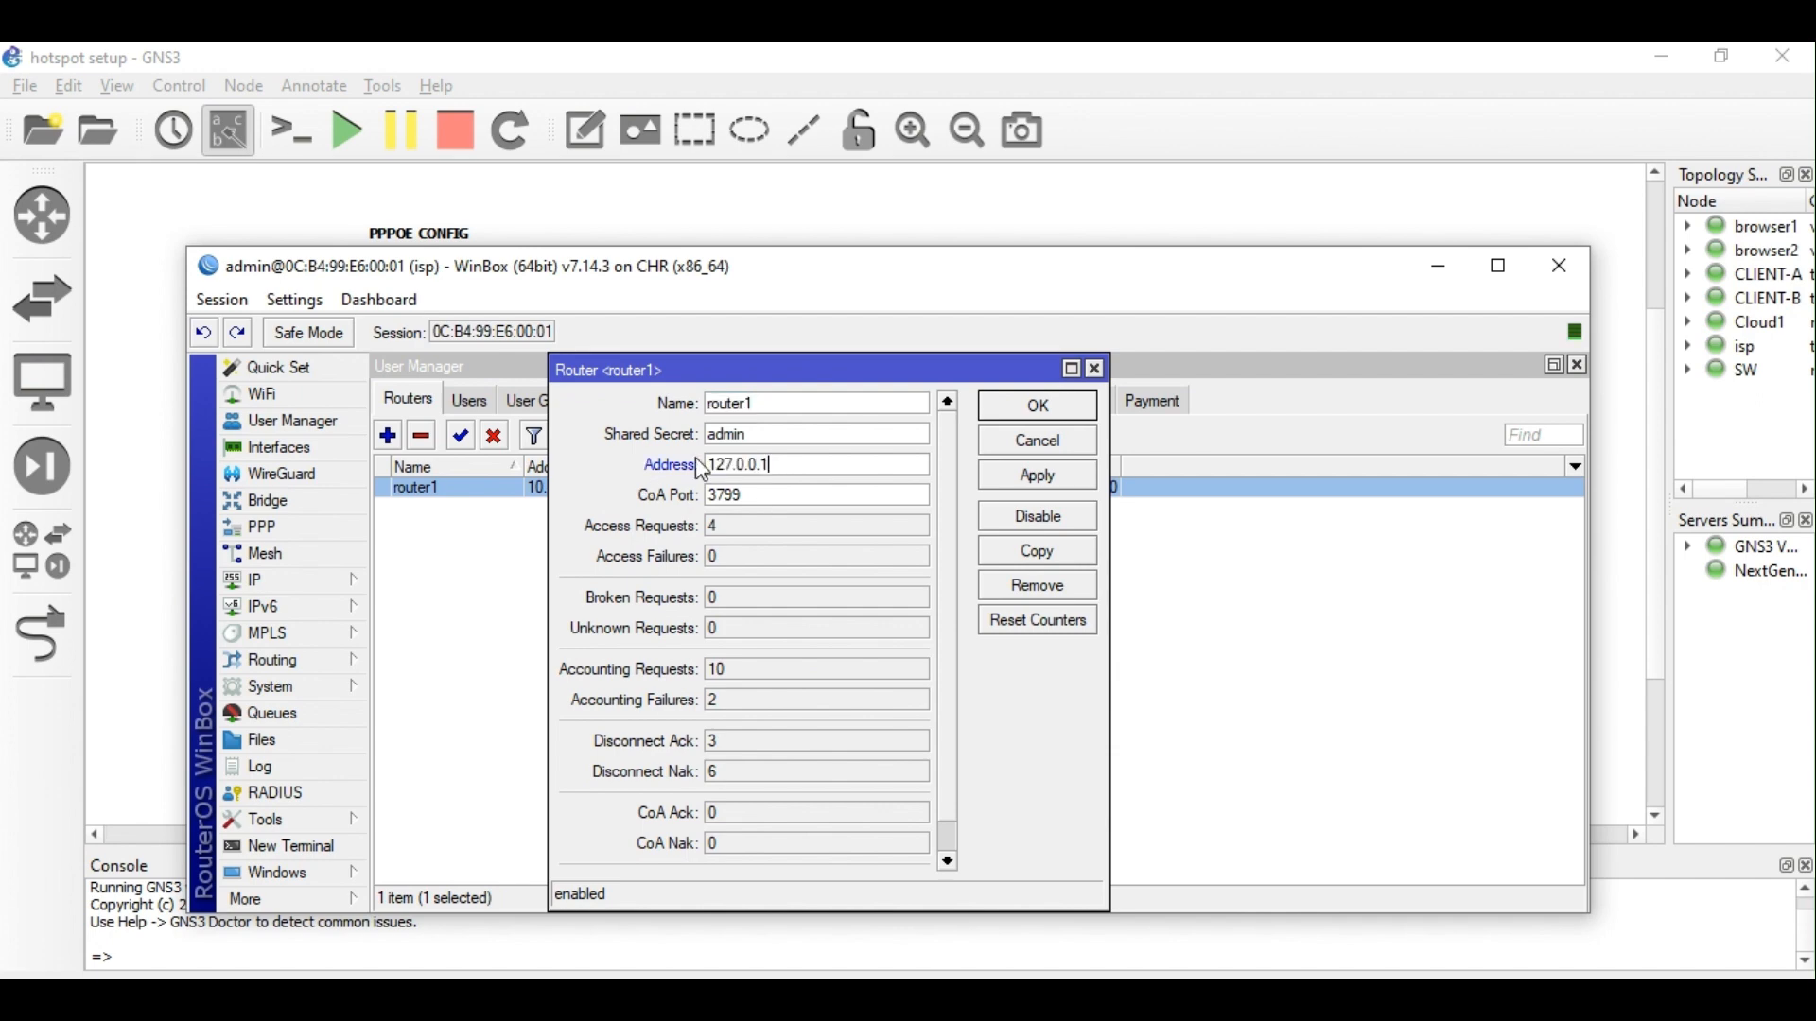
{"action": "left_click", "coordinate": [1038, 409]}
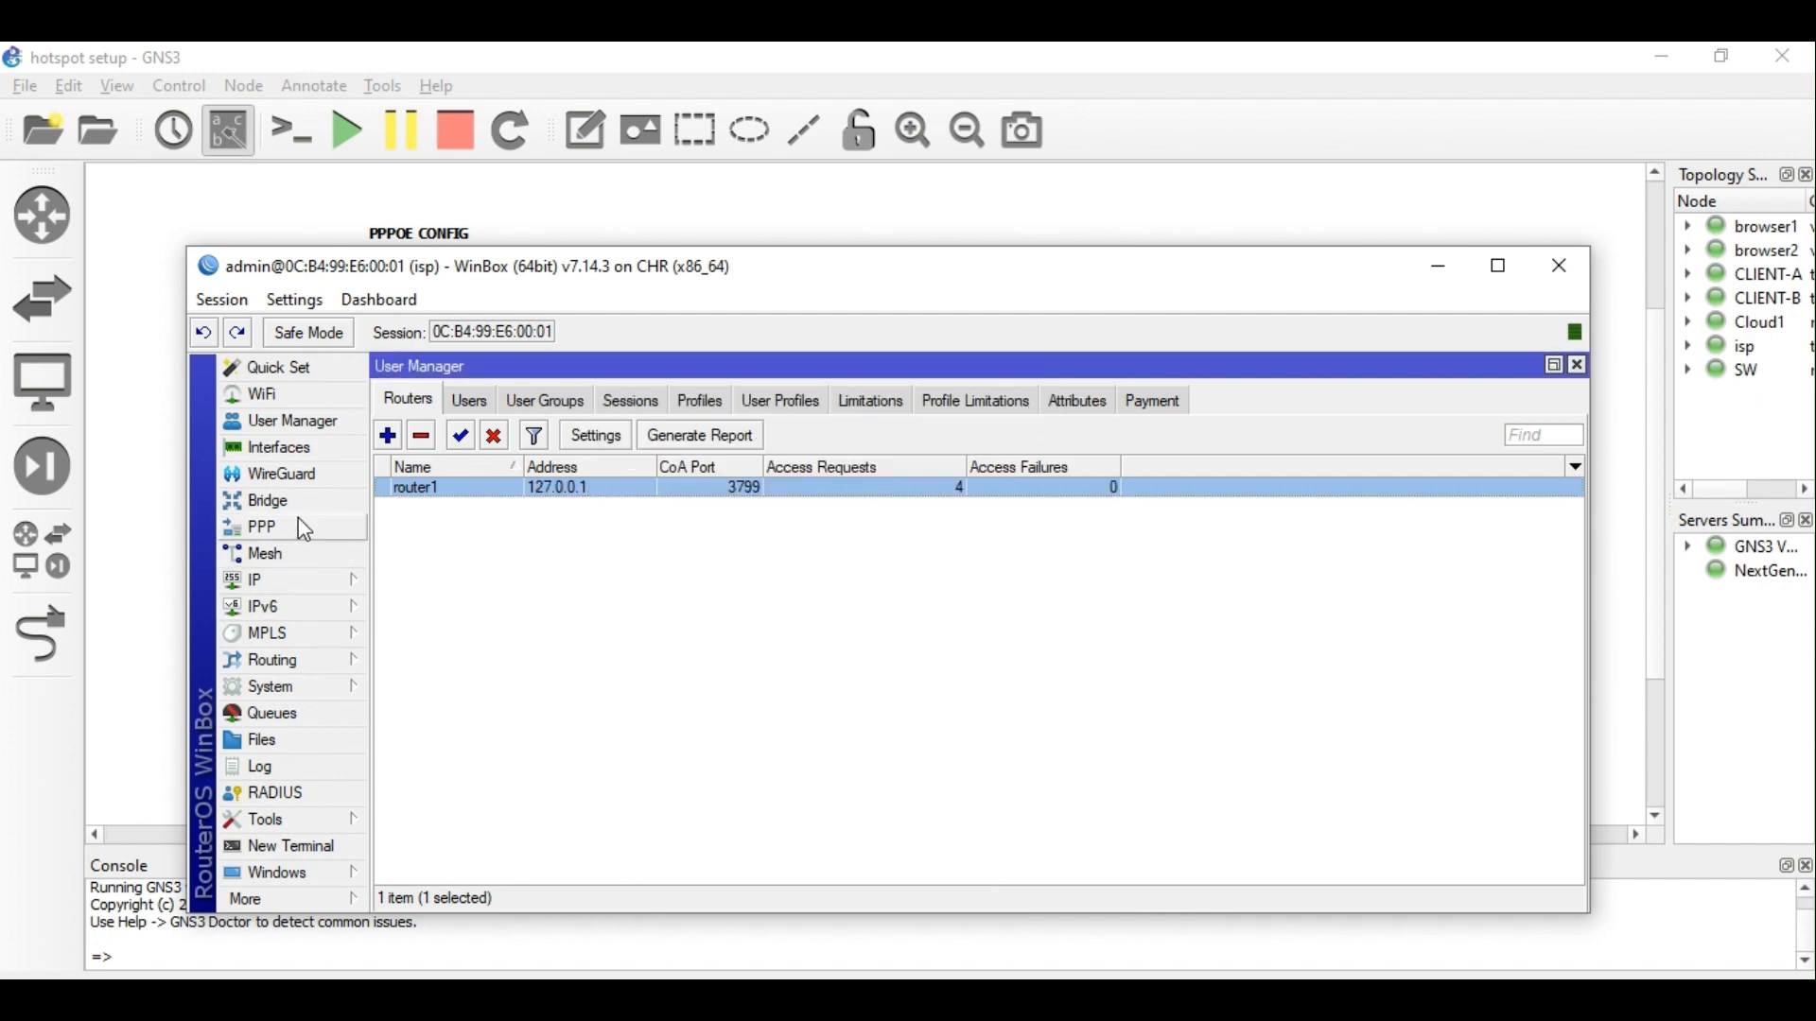
Delete the LAN bridge from the bridge list.
{"action": "left_click", "coordinate": [288, 509]}
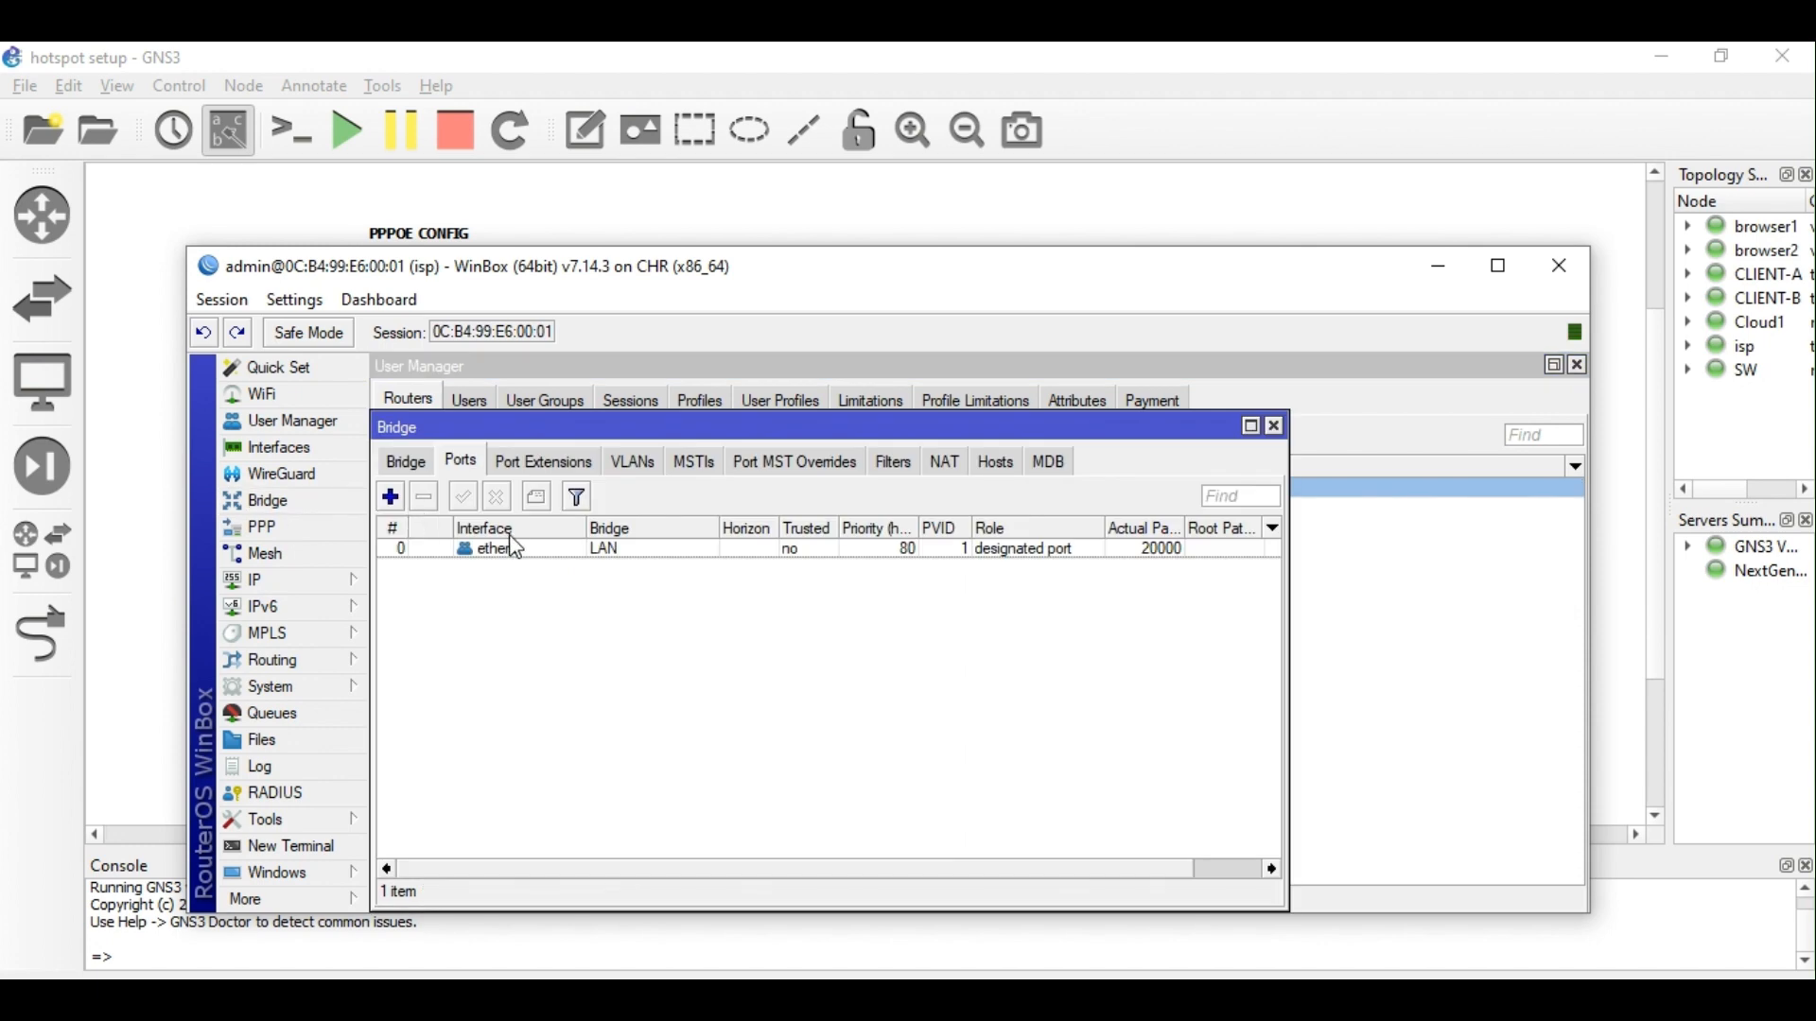
{"action": "left_click", "coordinate": [406, 461]}
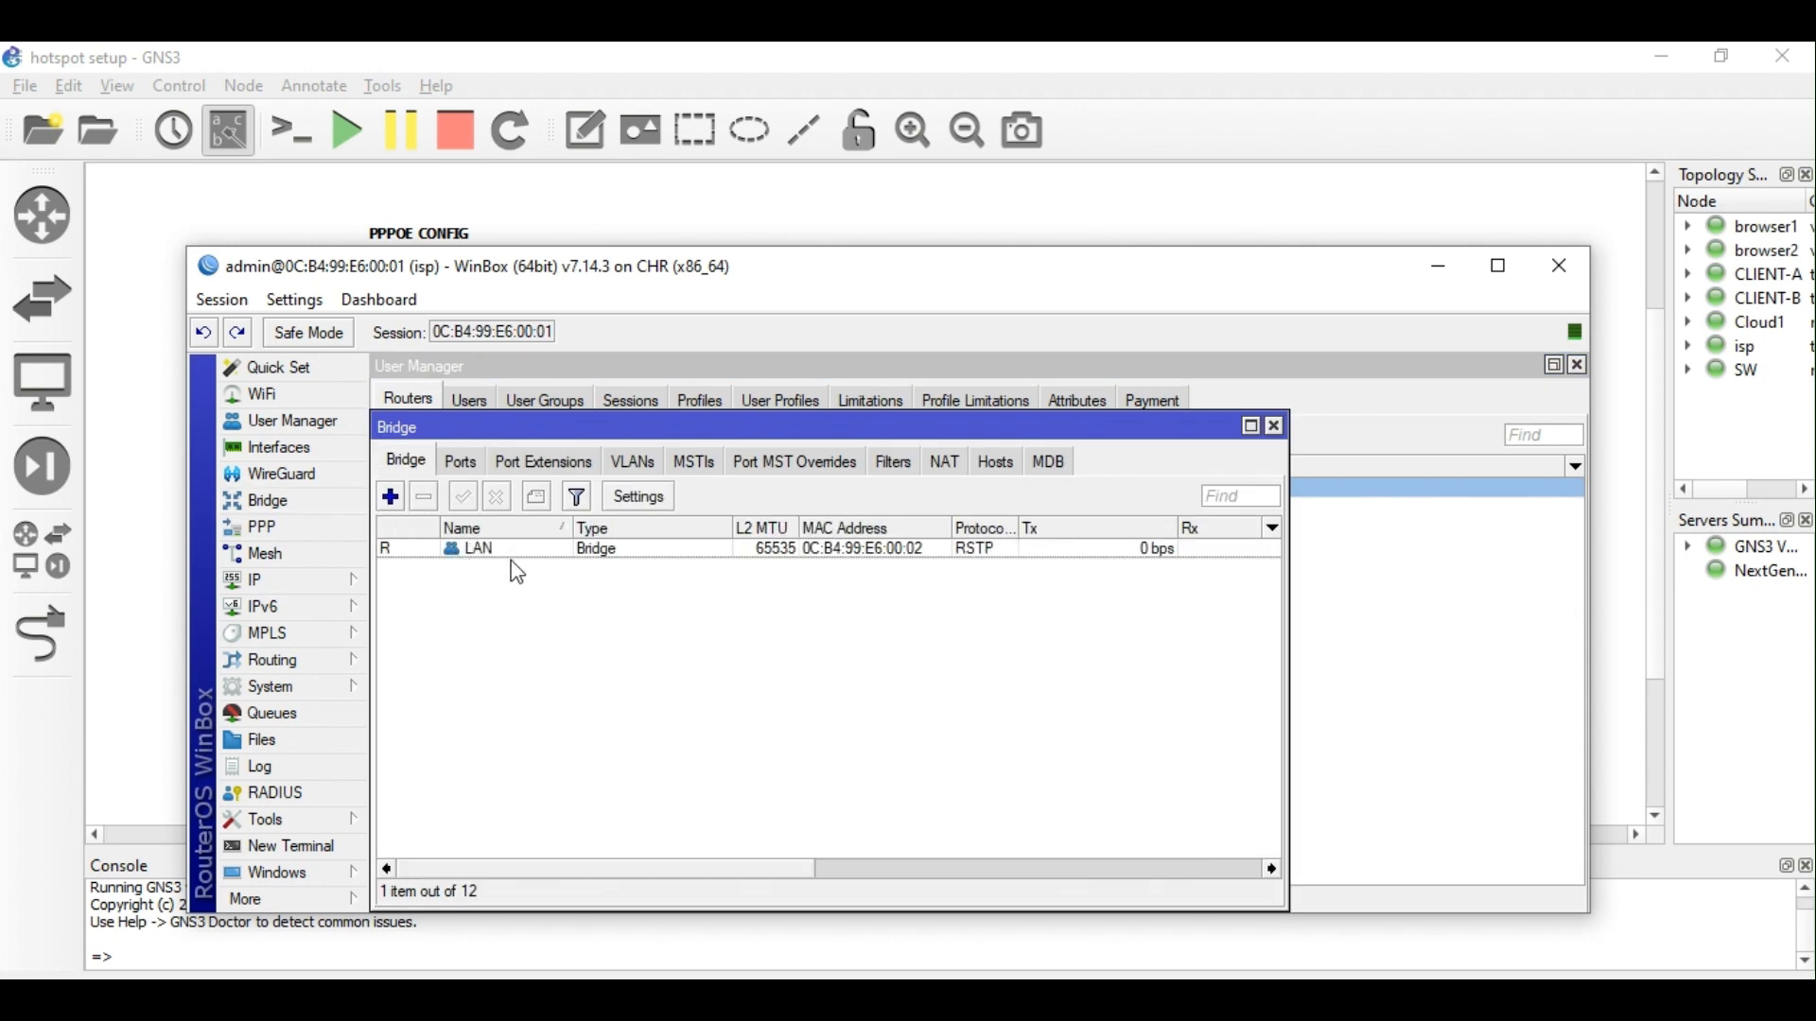
{"action": "left_click", "coordinate": [342, 581]}
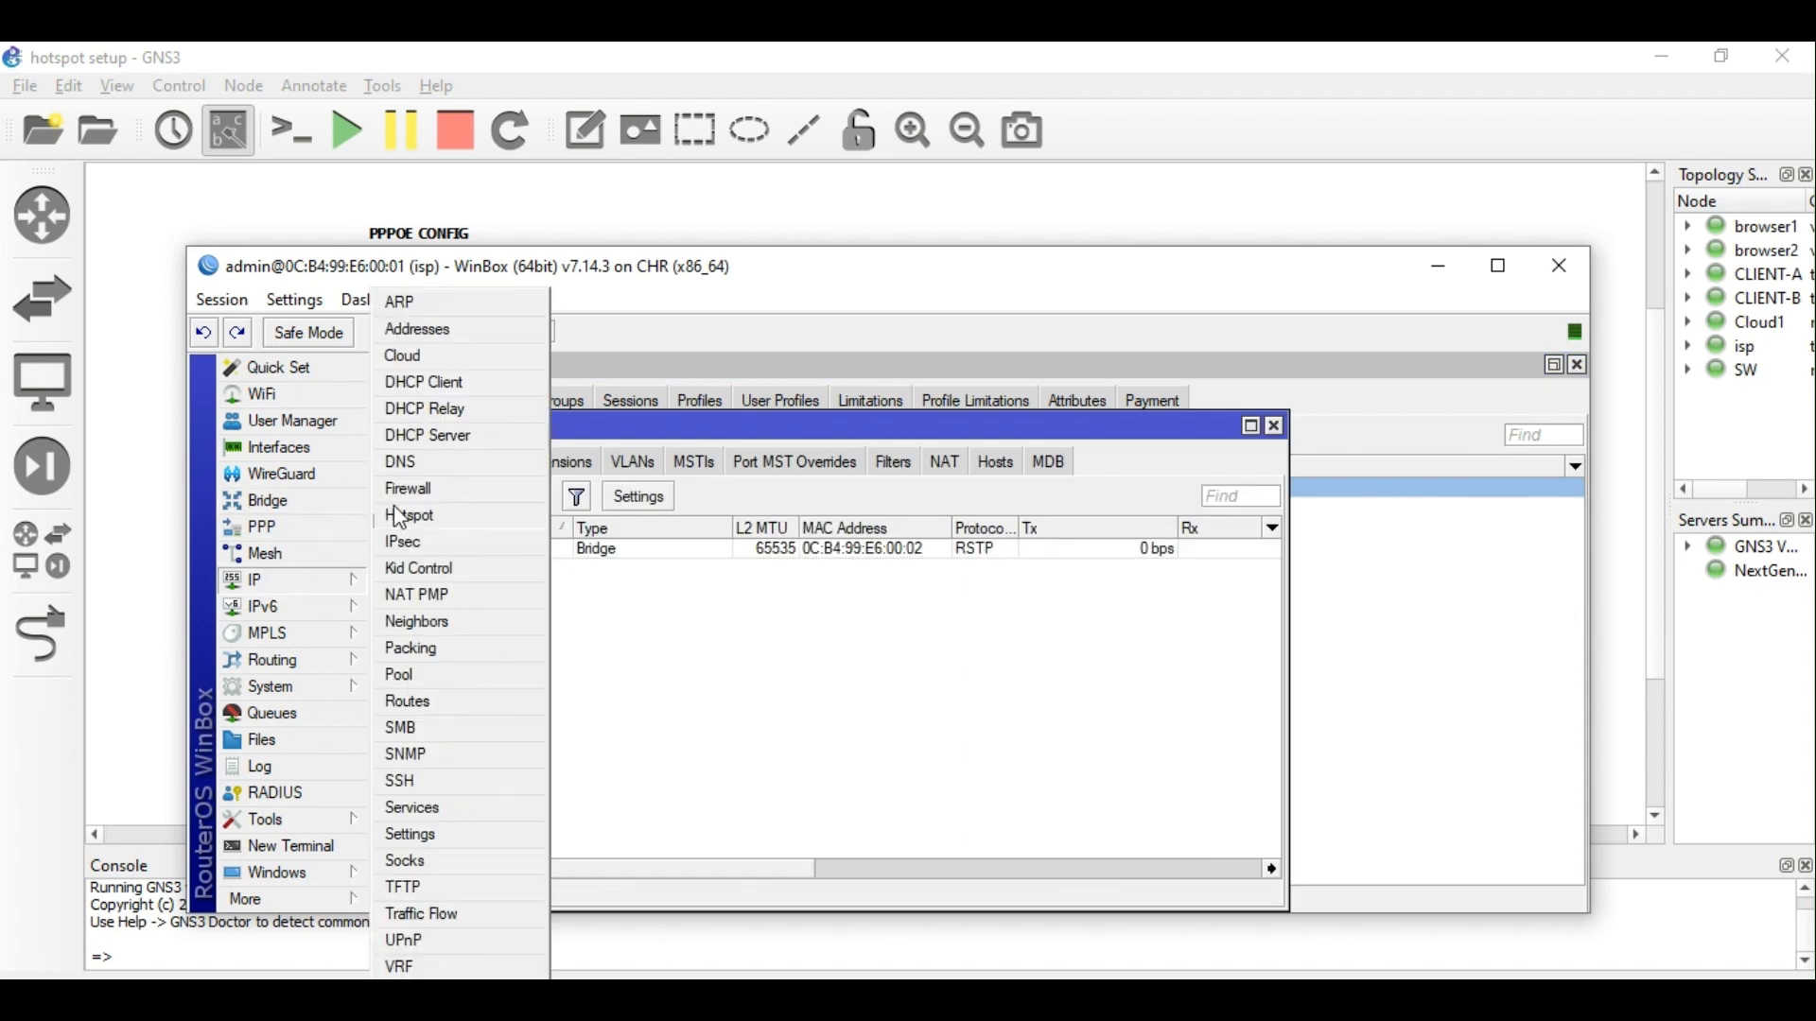
{"action": "left_click", "coordinate": [421, 330]}
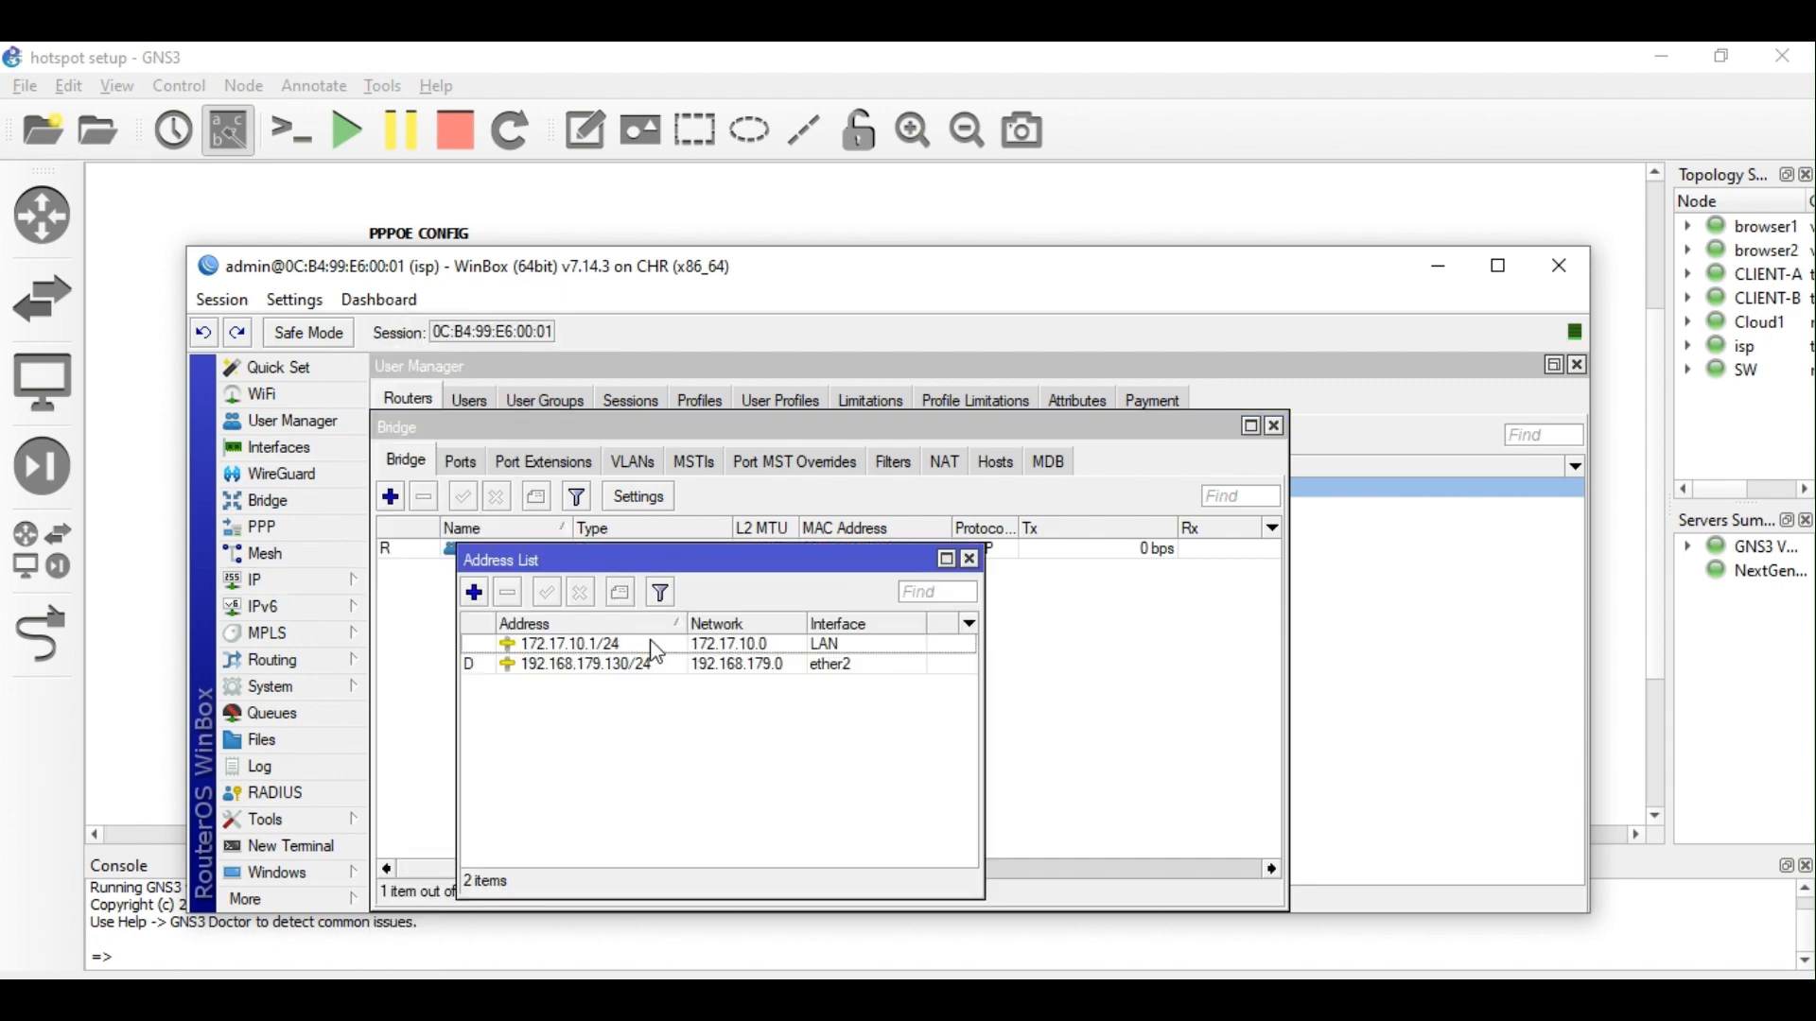
{"action": "left_click", "coordinate": [969, 558]}
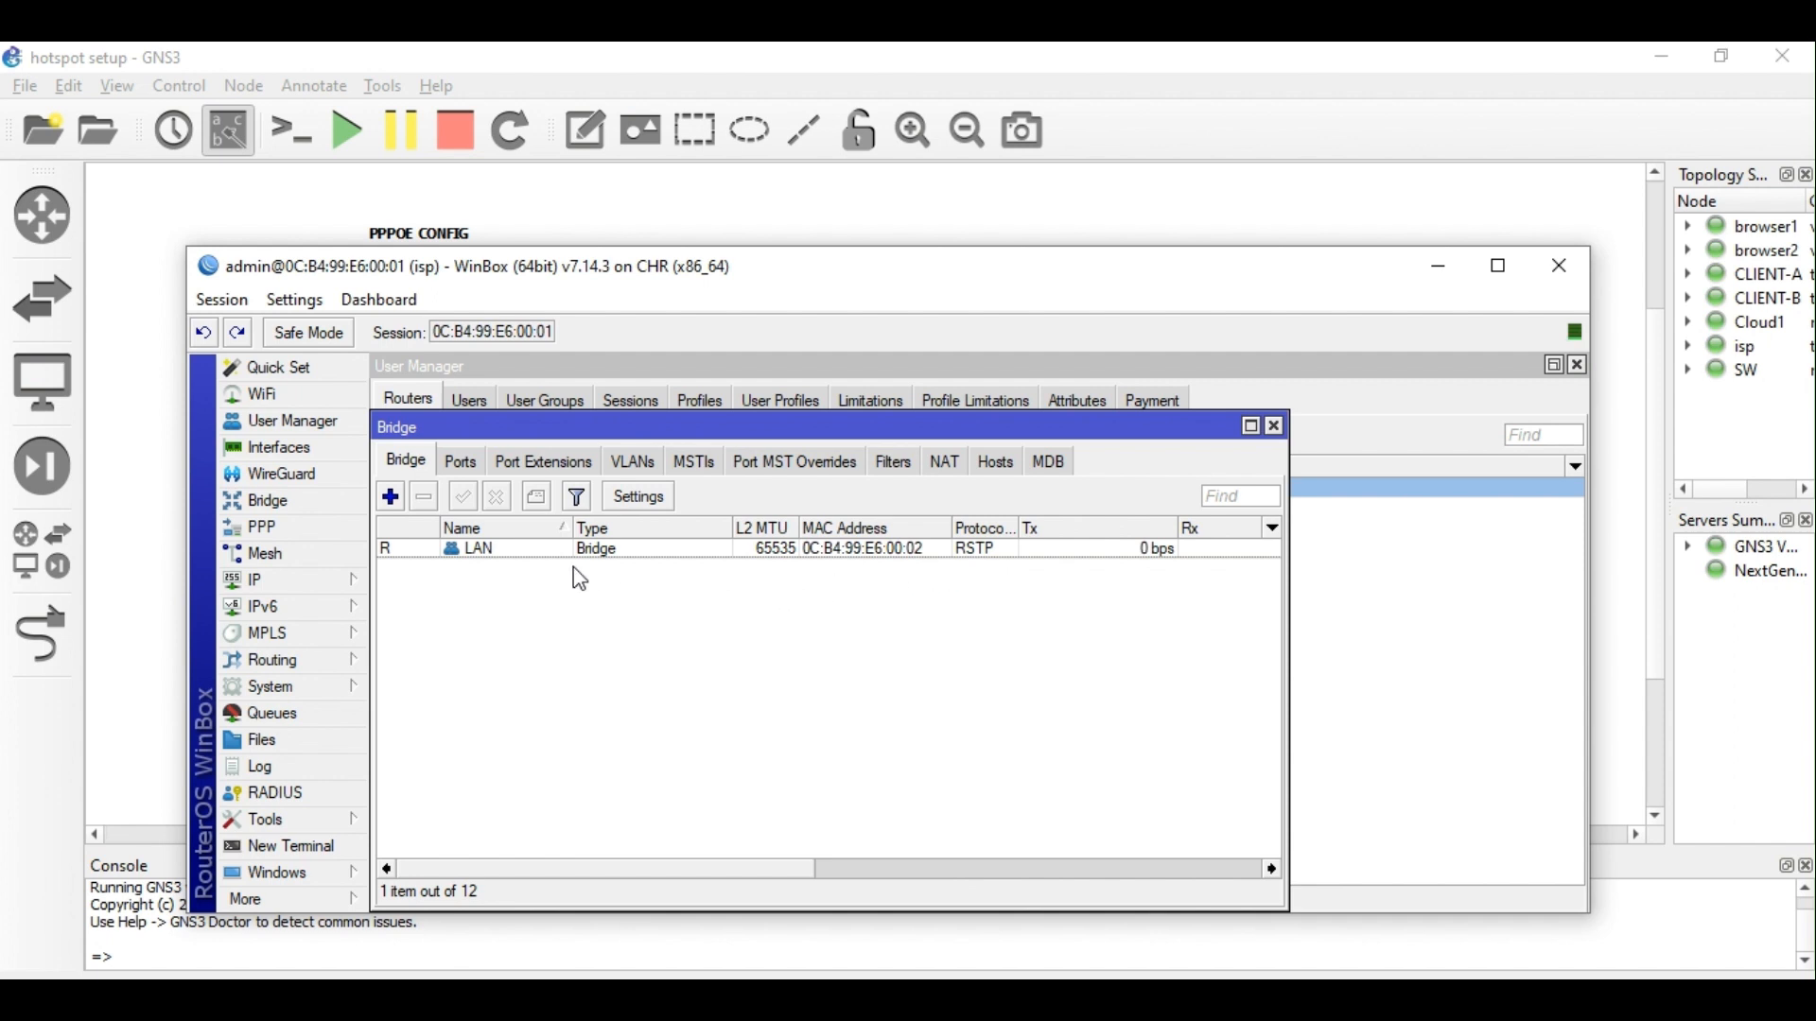
{"action": "left_click", "coordinate": [550, 552]}
{"action": "left_click", "coordinate": [425, 496]}
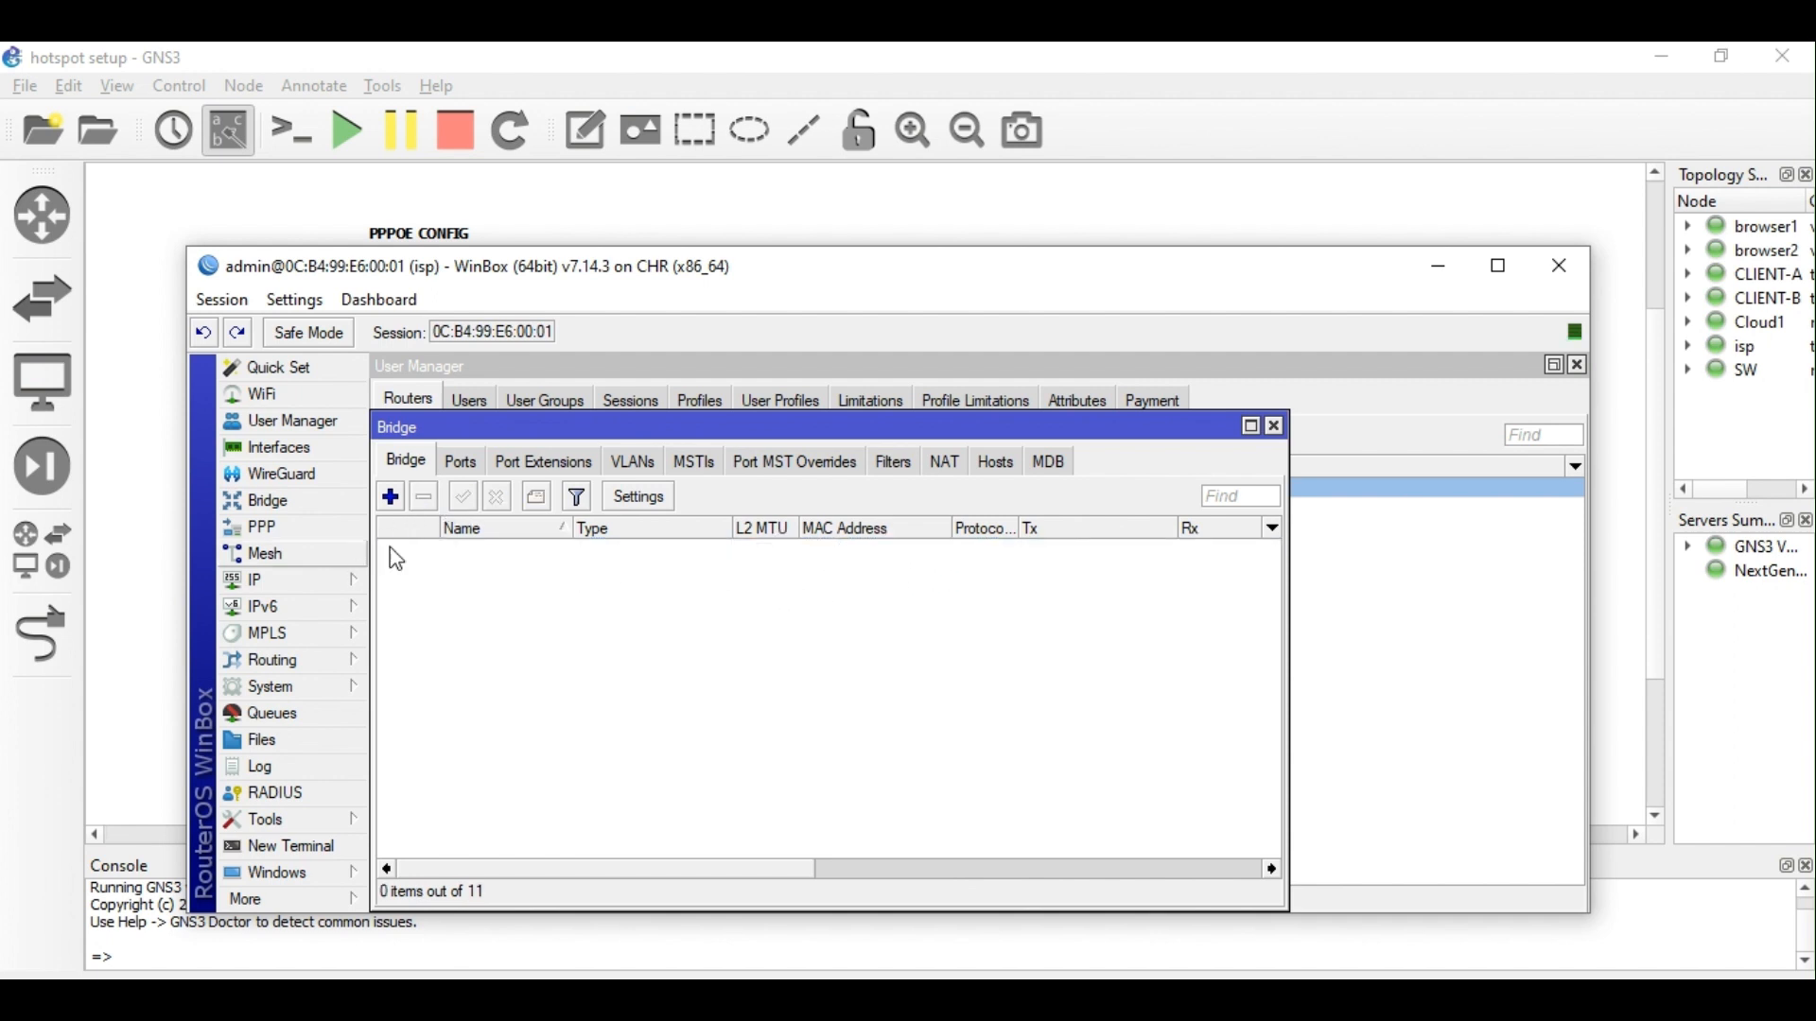
Remove the 172.17.10.1/24 address and bring up the PPP settings.
{"action": "left_click", "coordinate": [298, 572]}
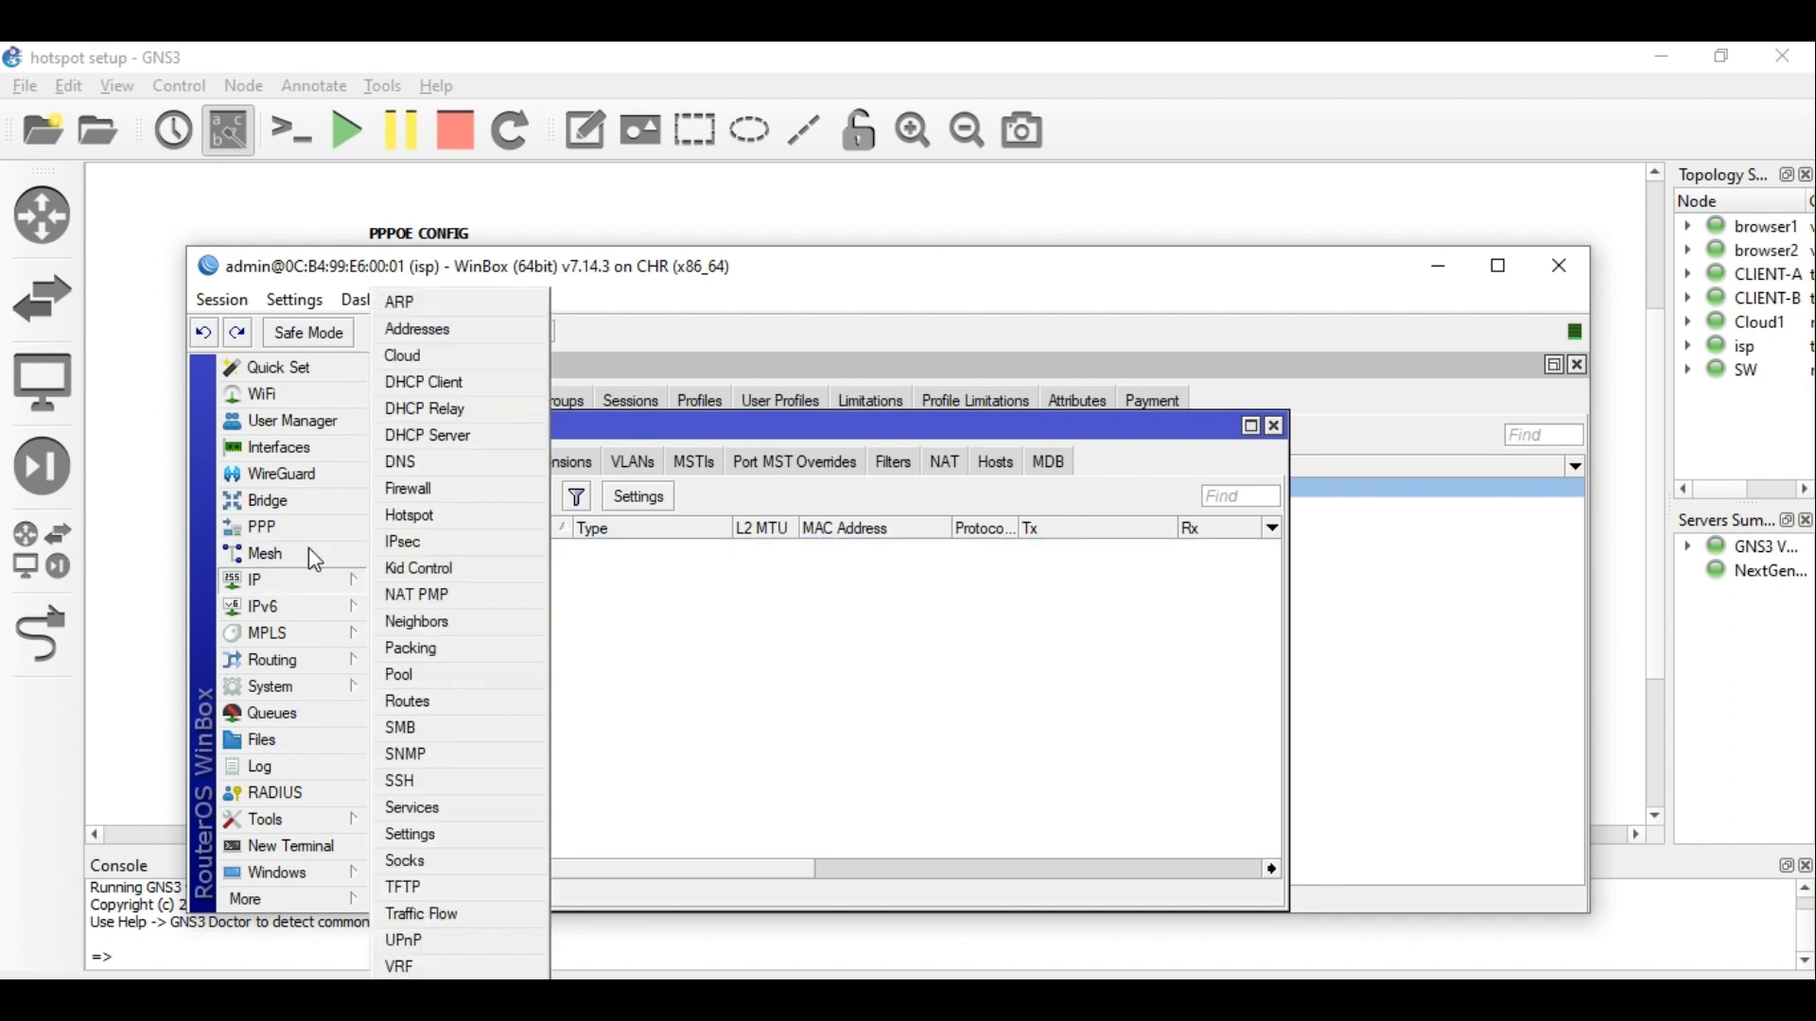
{"action": "left_click", "coordinate": [451, 339]}
{"action": "left_click", "coordinate": [551, 645]}
{"action": "left_click", "coordinate": [510, 593]}
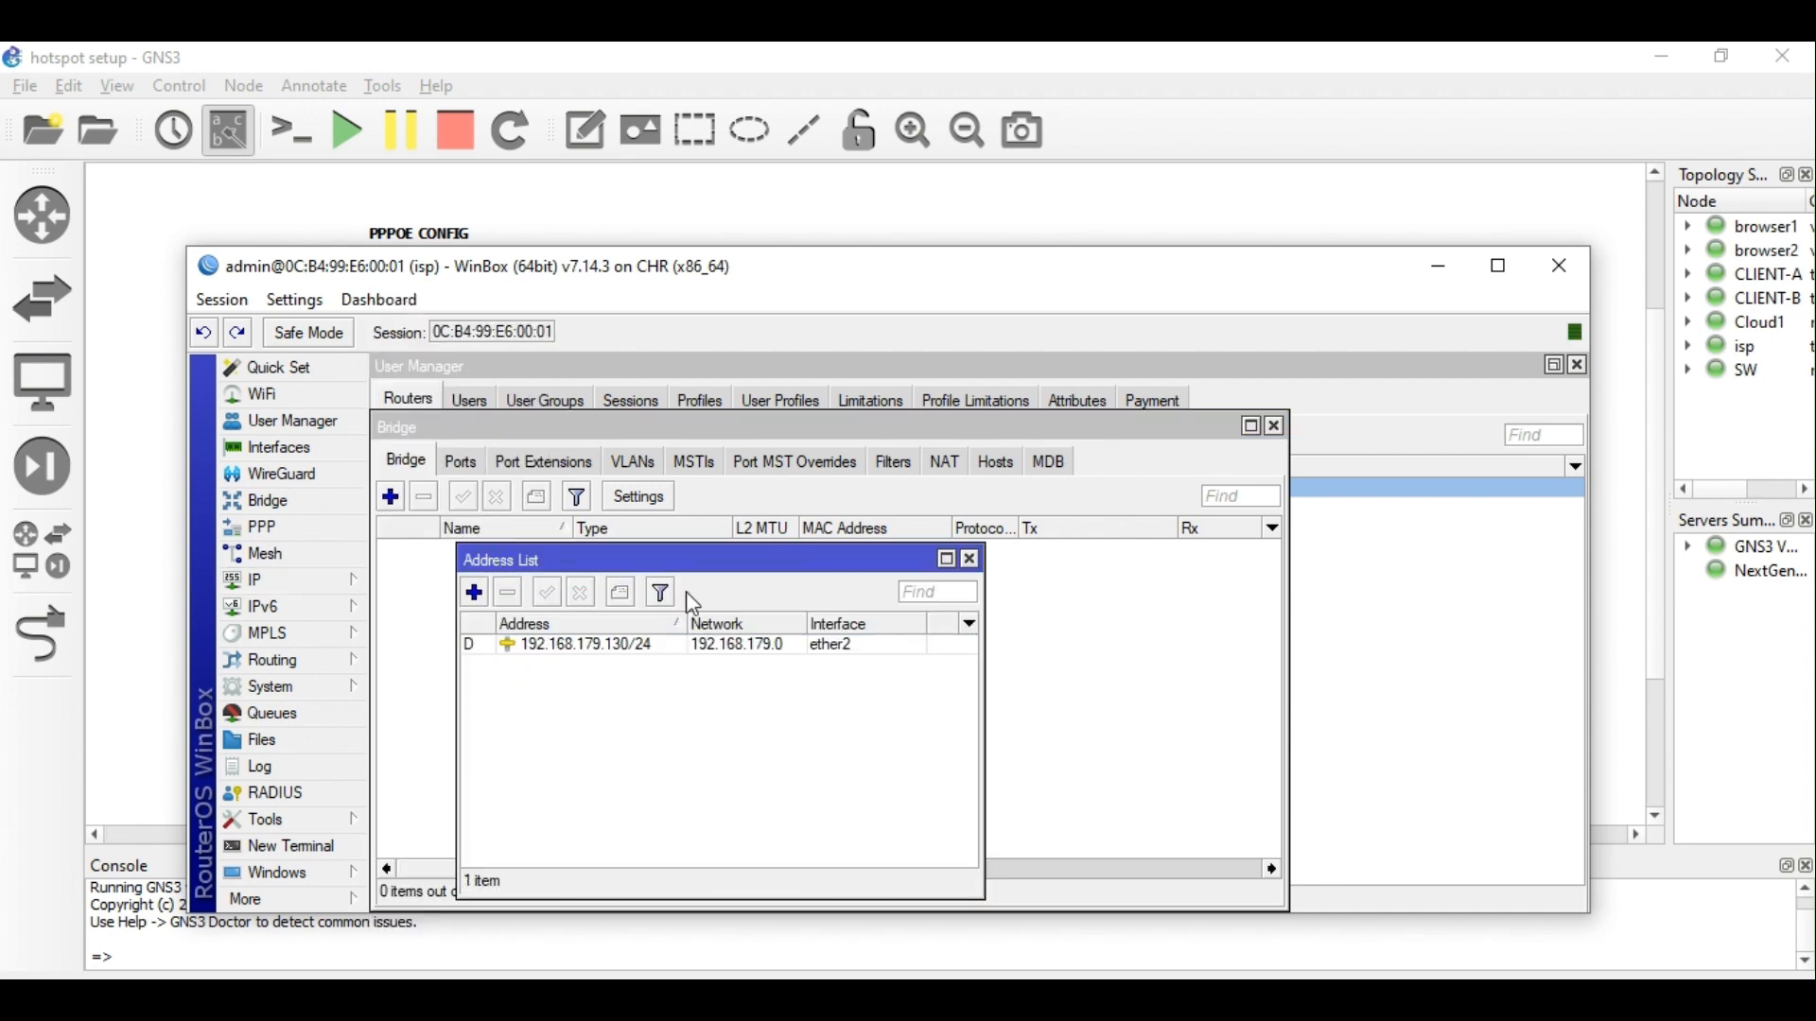
{"action": "left_click", "coordinate": [970, 559]}
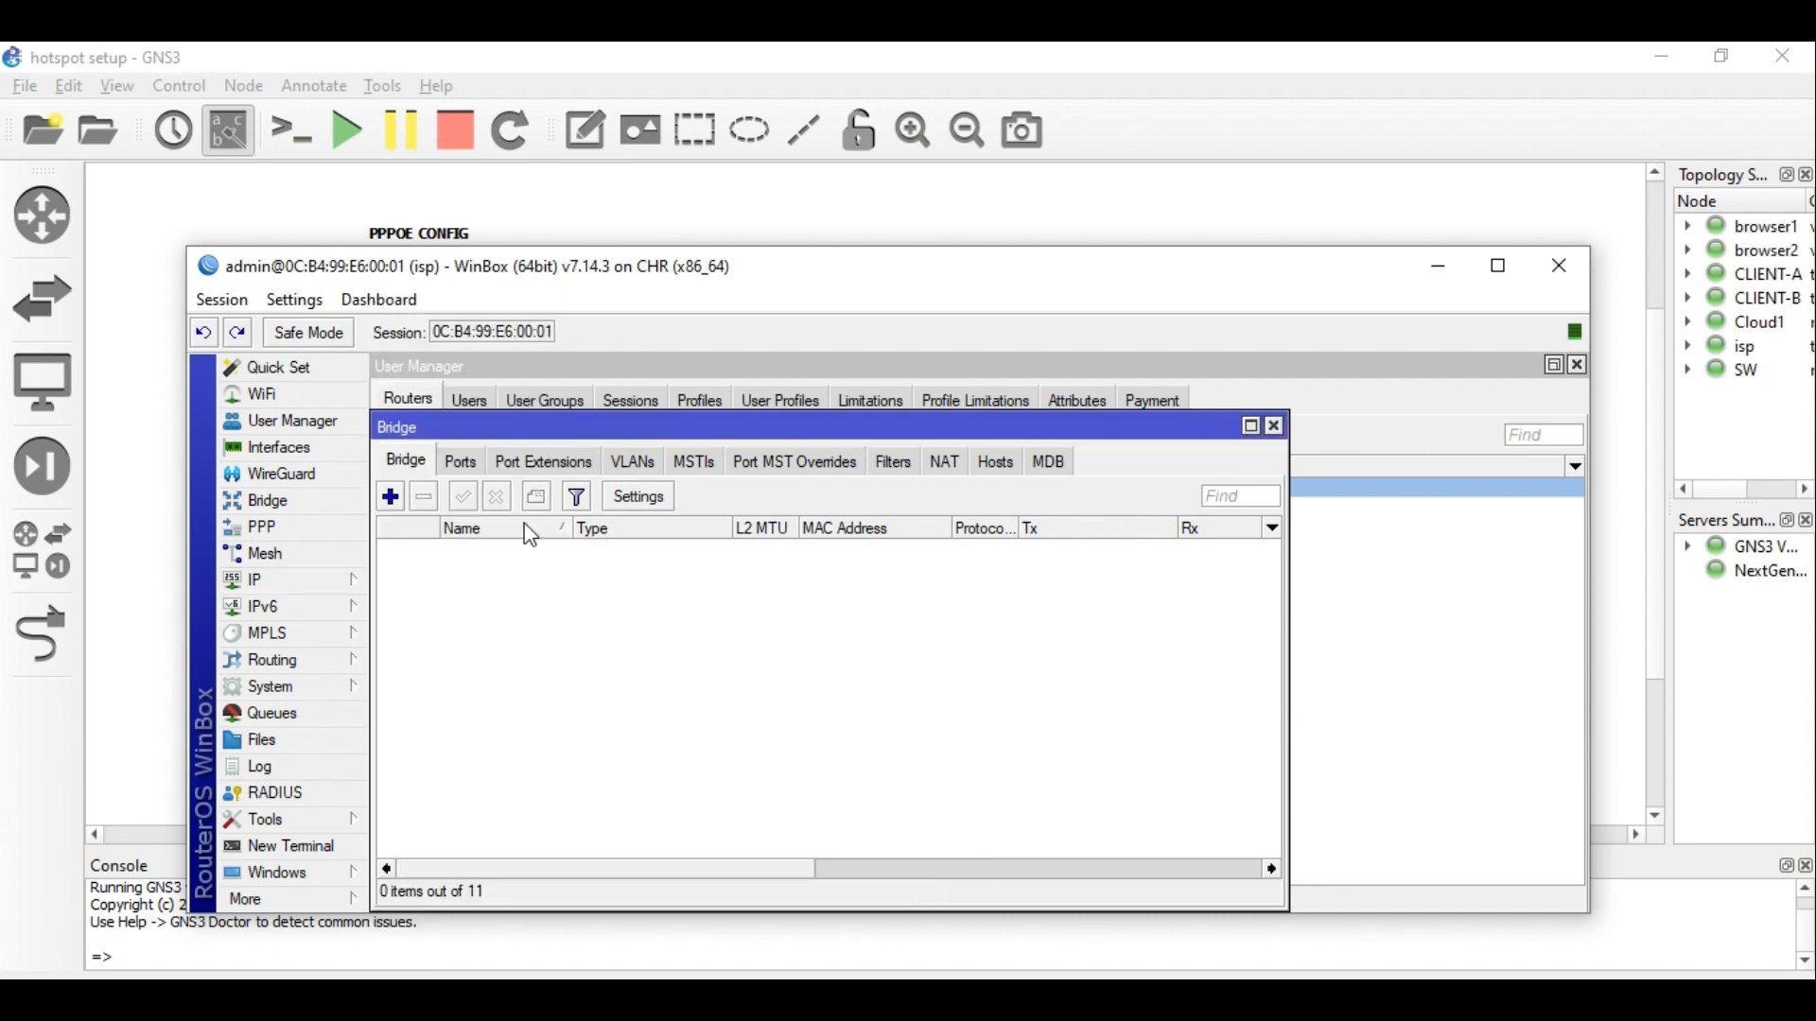
{"action": "left_click", "coordinate": [280, 527]}
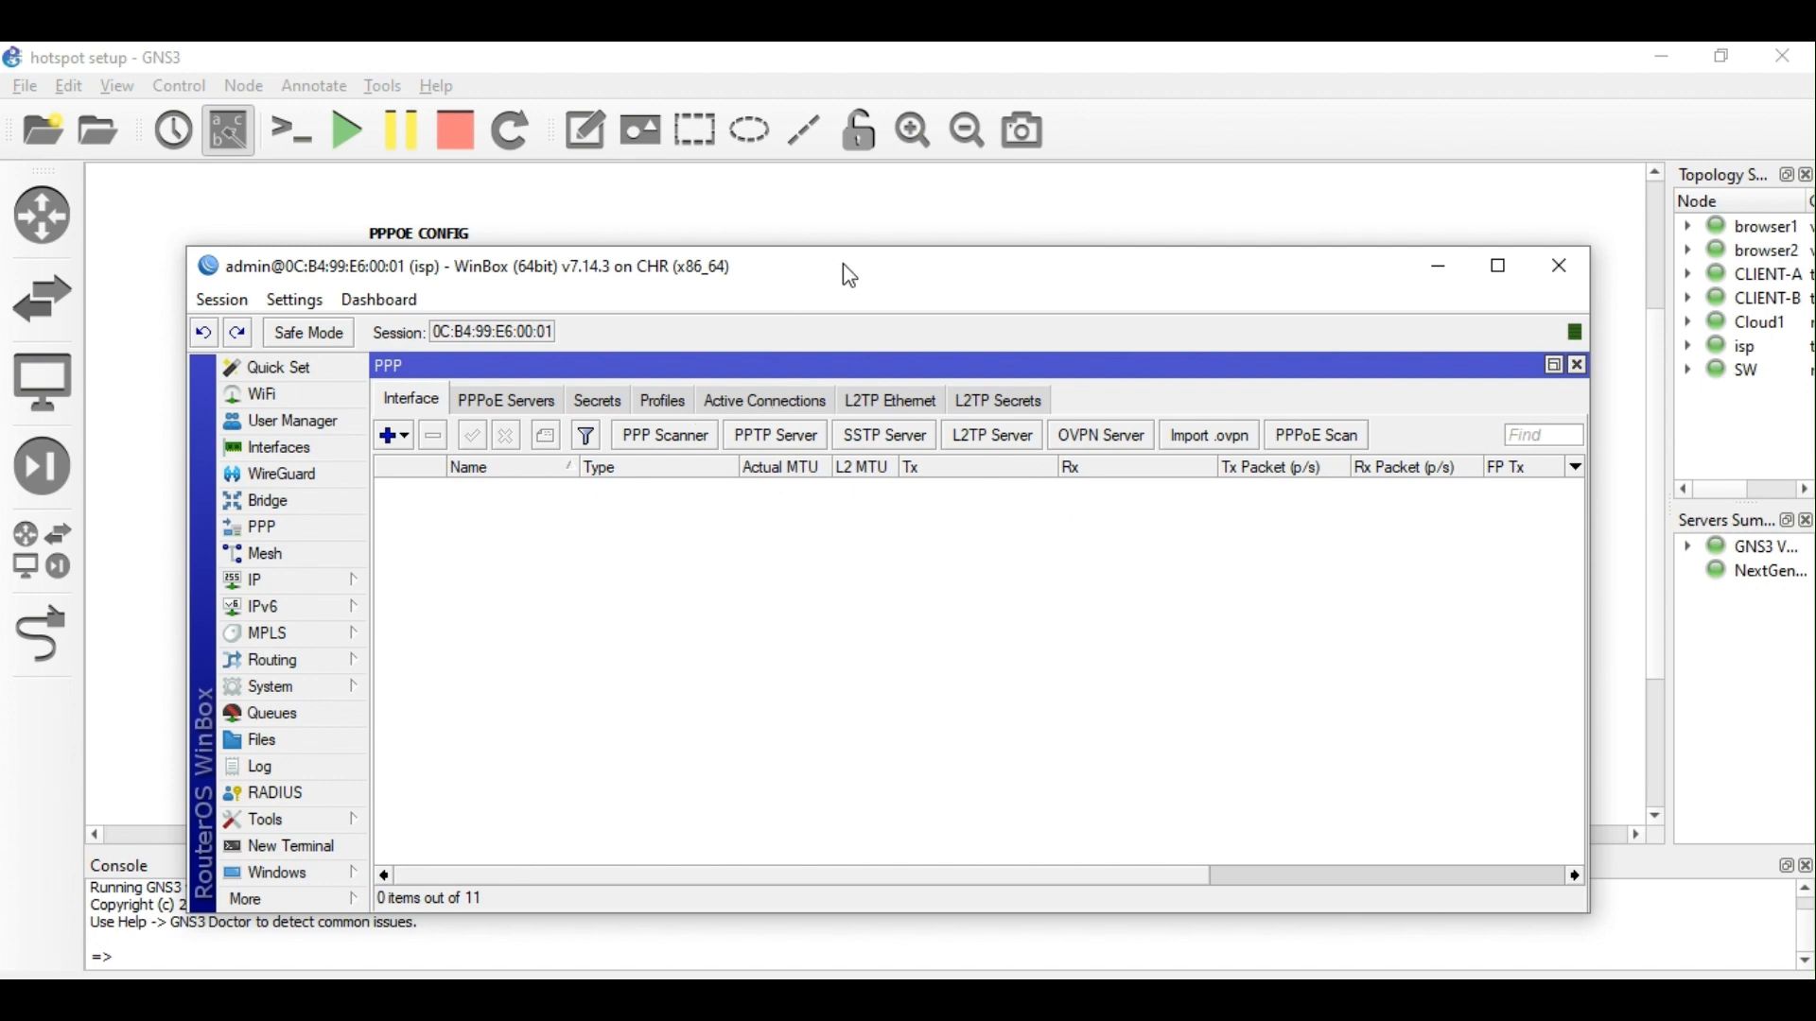
Glance at the GNS3 topology, then reopen the Bridge window over the PPP settings.
{"action": "left_click_drag", "start_coordinate": [843, 275], "coordinate": [845, 596]}
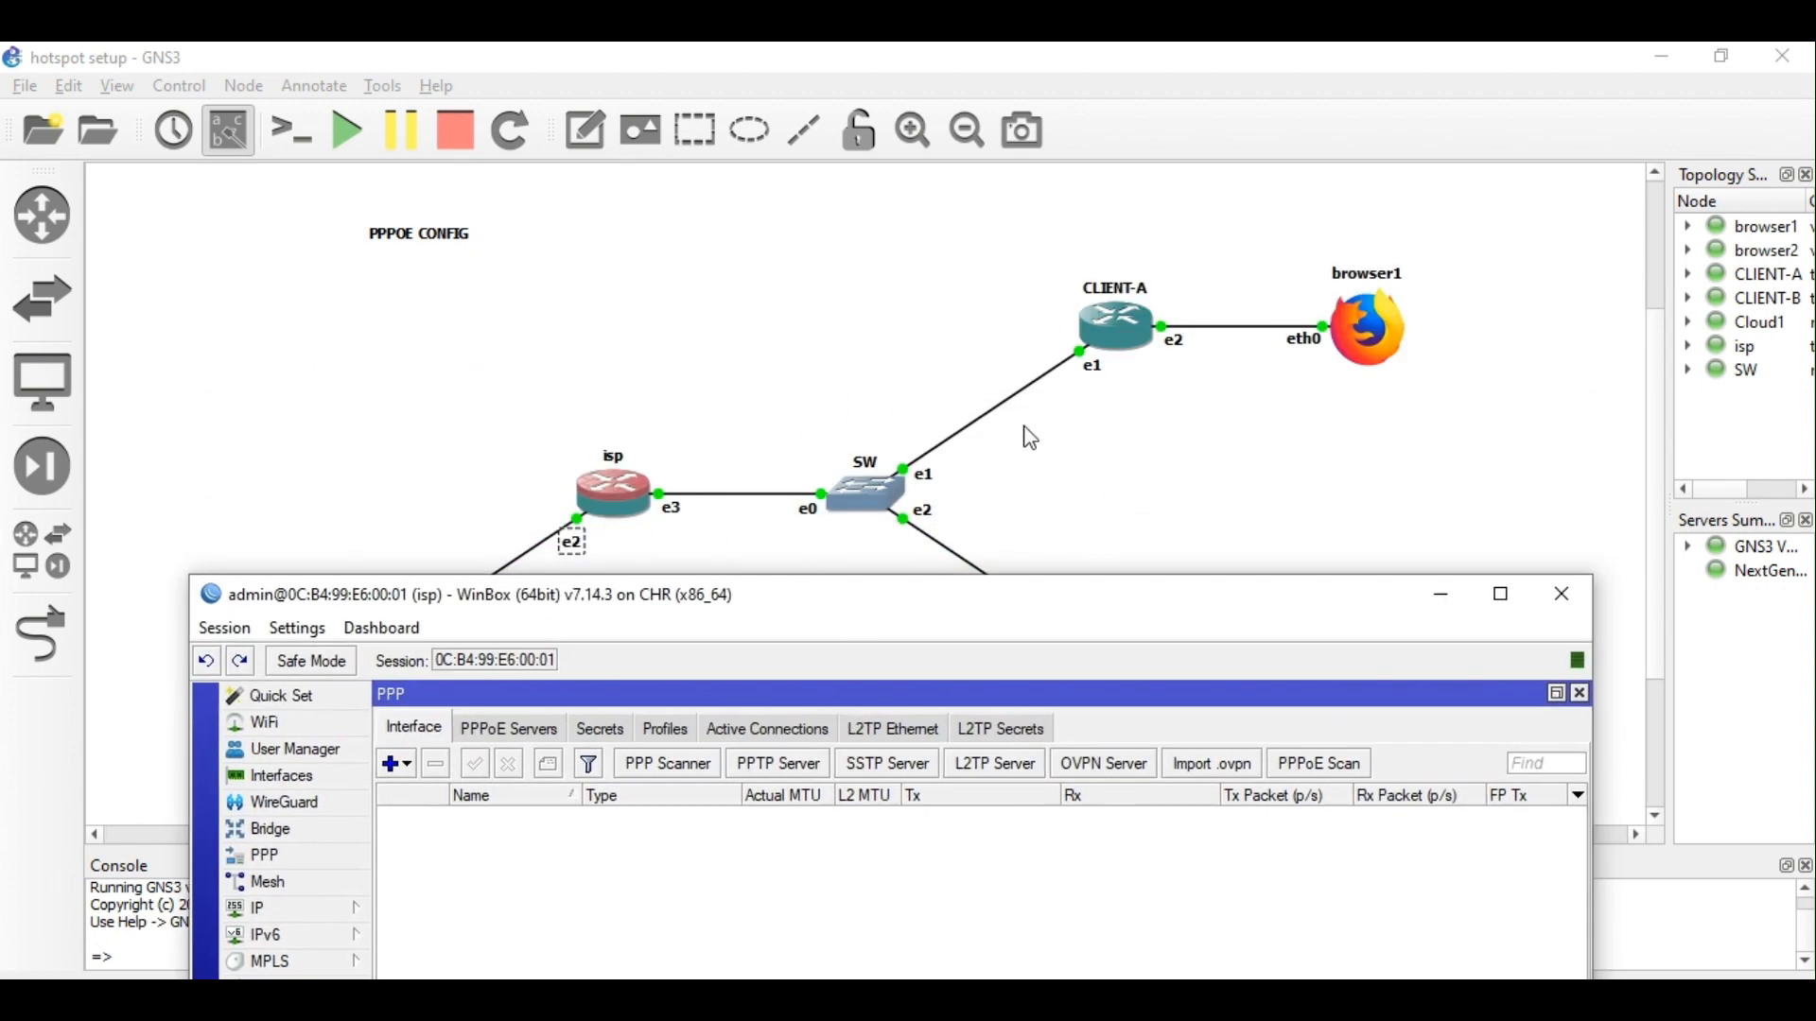
{"action": "left_click_drag", "start_coordinate": [768, 588], "coordinate": [777, 297]}
{"action": "left_click", "coordinate": [321, 527]}
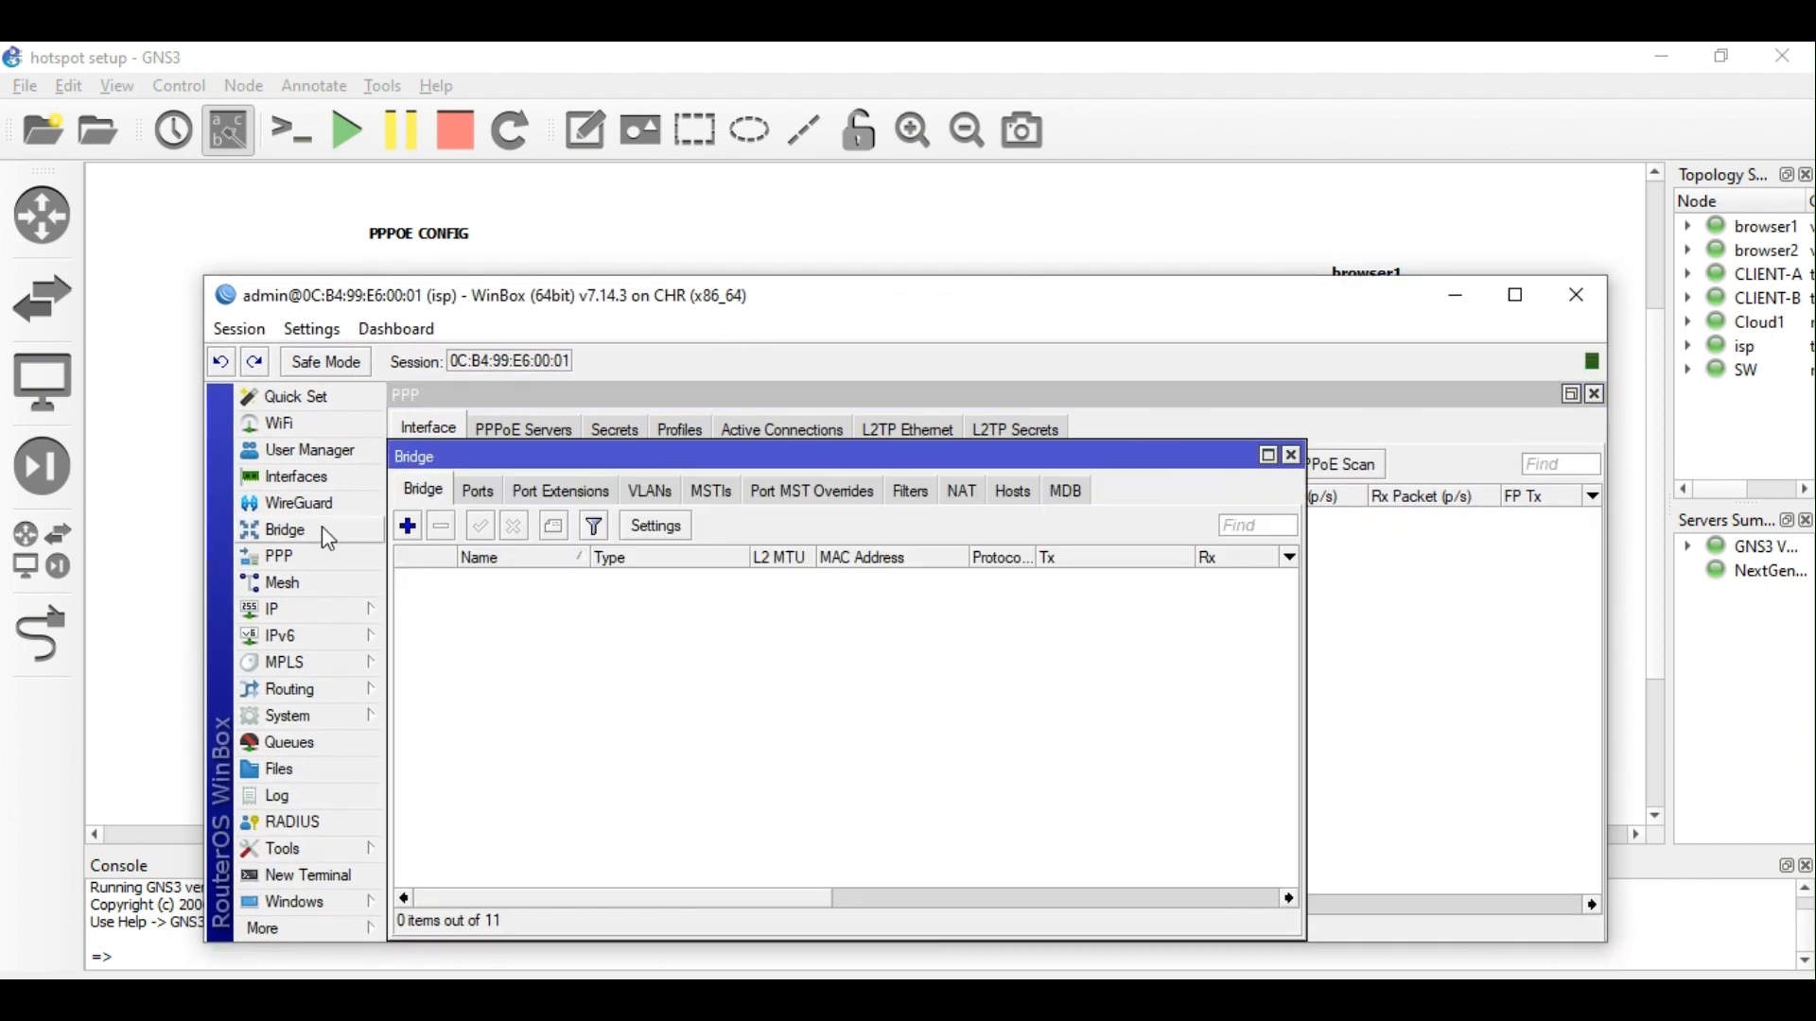
Create a new bridge named LAN.
{"action": "left_click", "coordinate": [409, 527]}
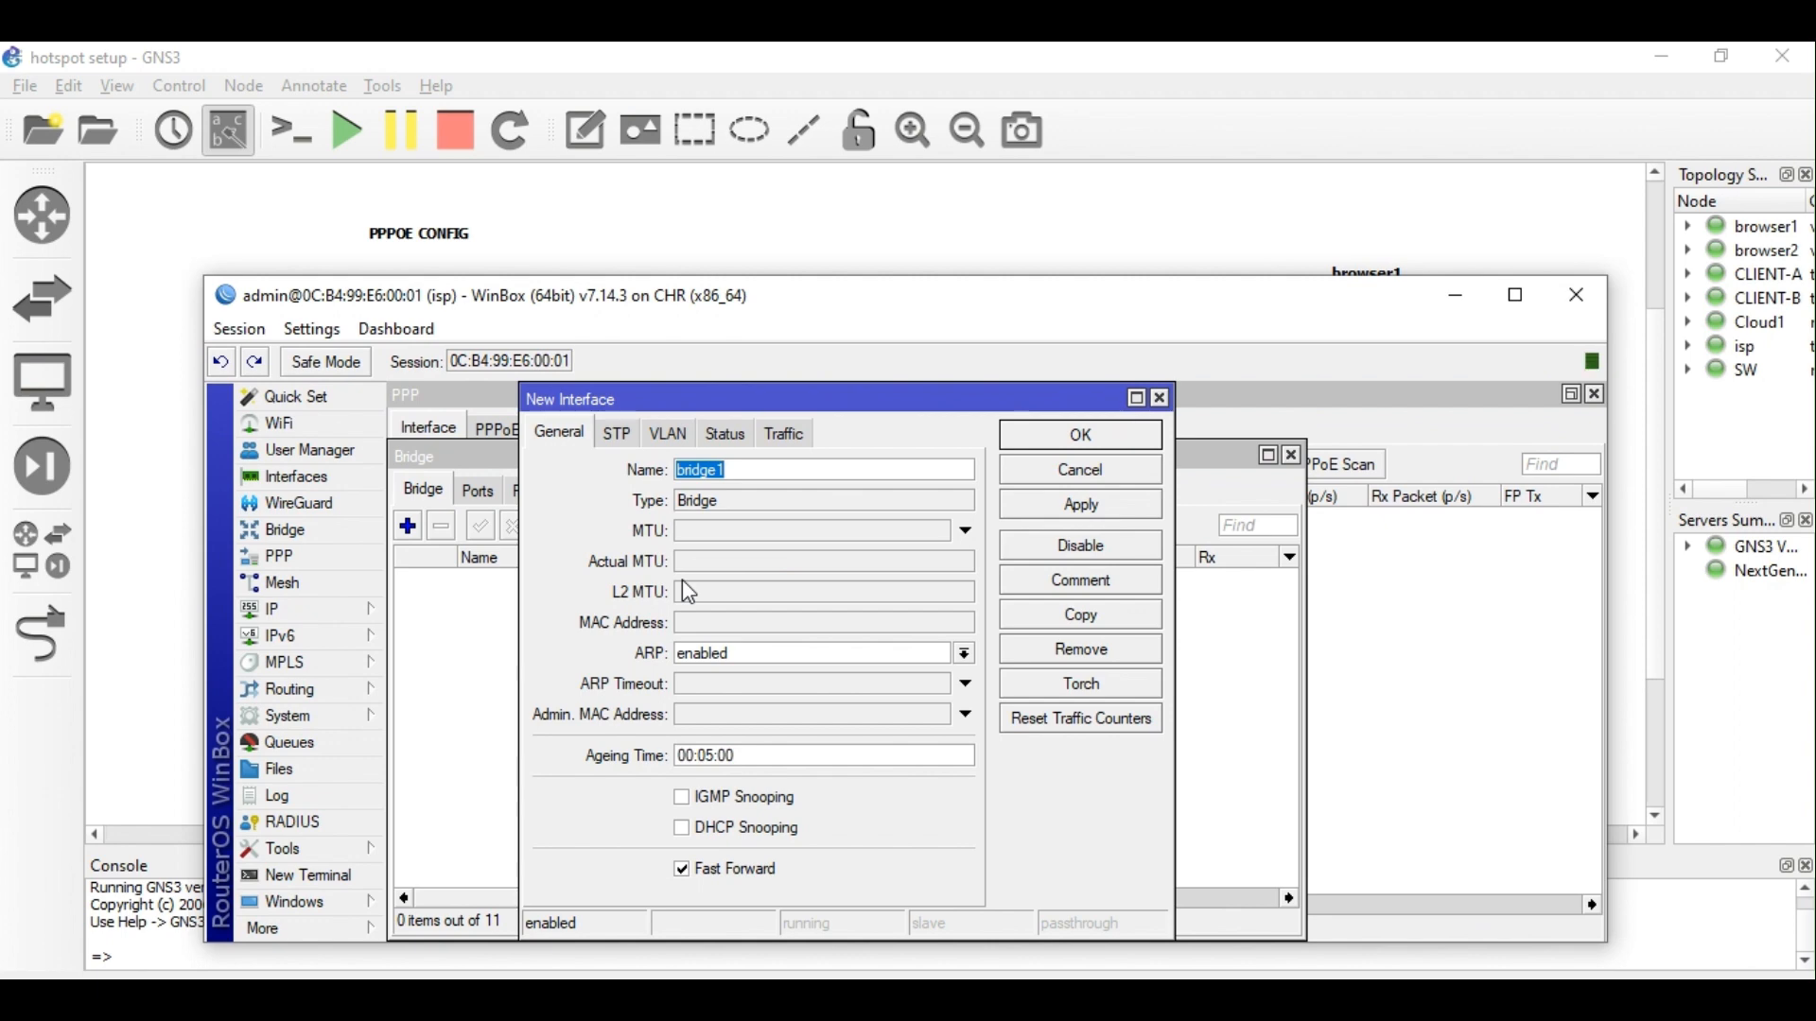
{"action": "type", "text": "LAN"}
{"action": "key", "text": "Return"}
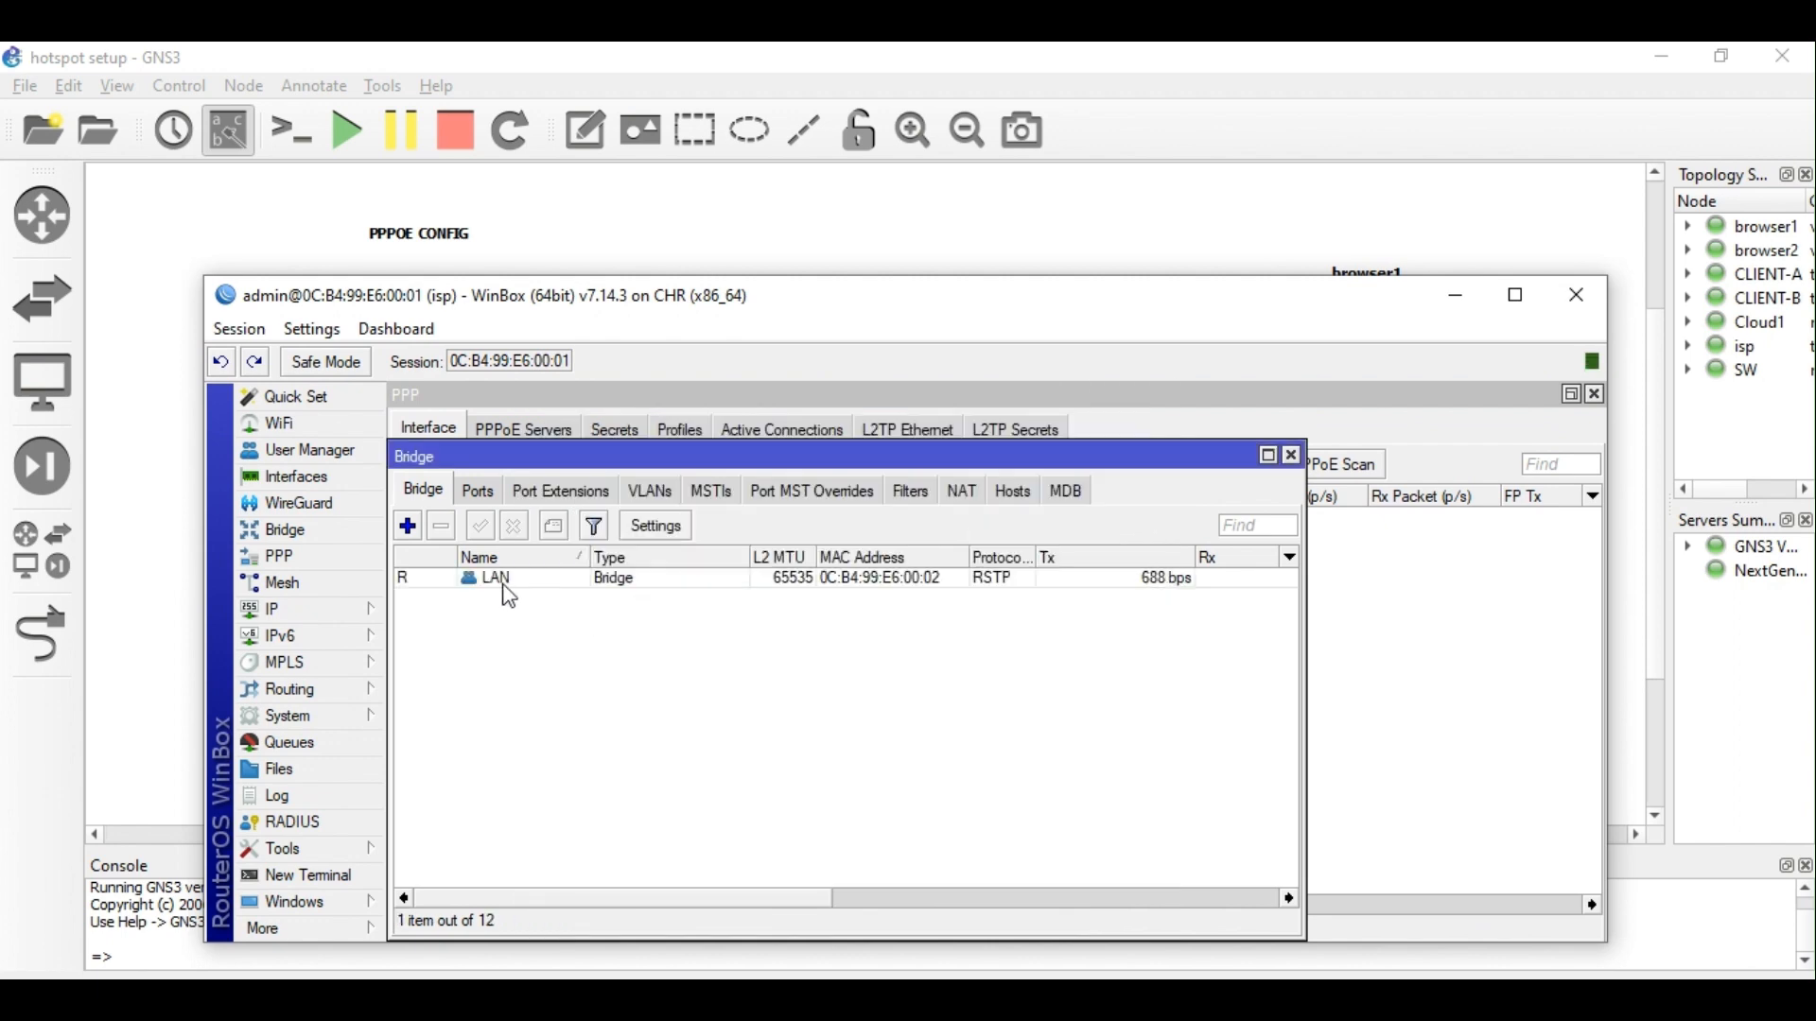
Assign the address 172.17.10.1/24 to the LAN interface.
{"action": "left_click", "coordinate": [298, 624]}
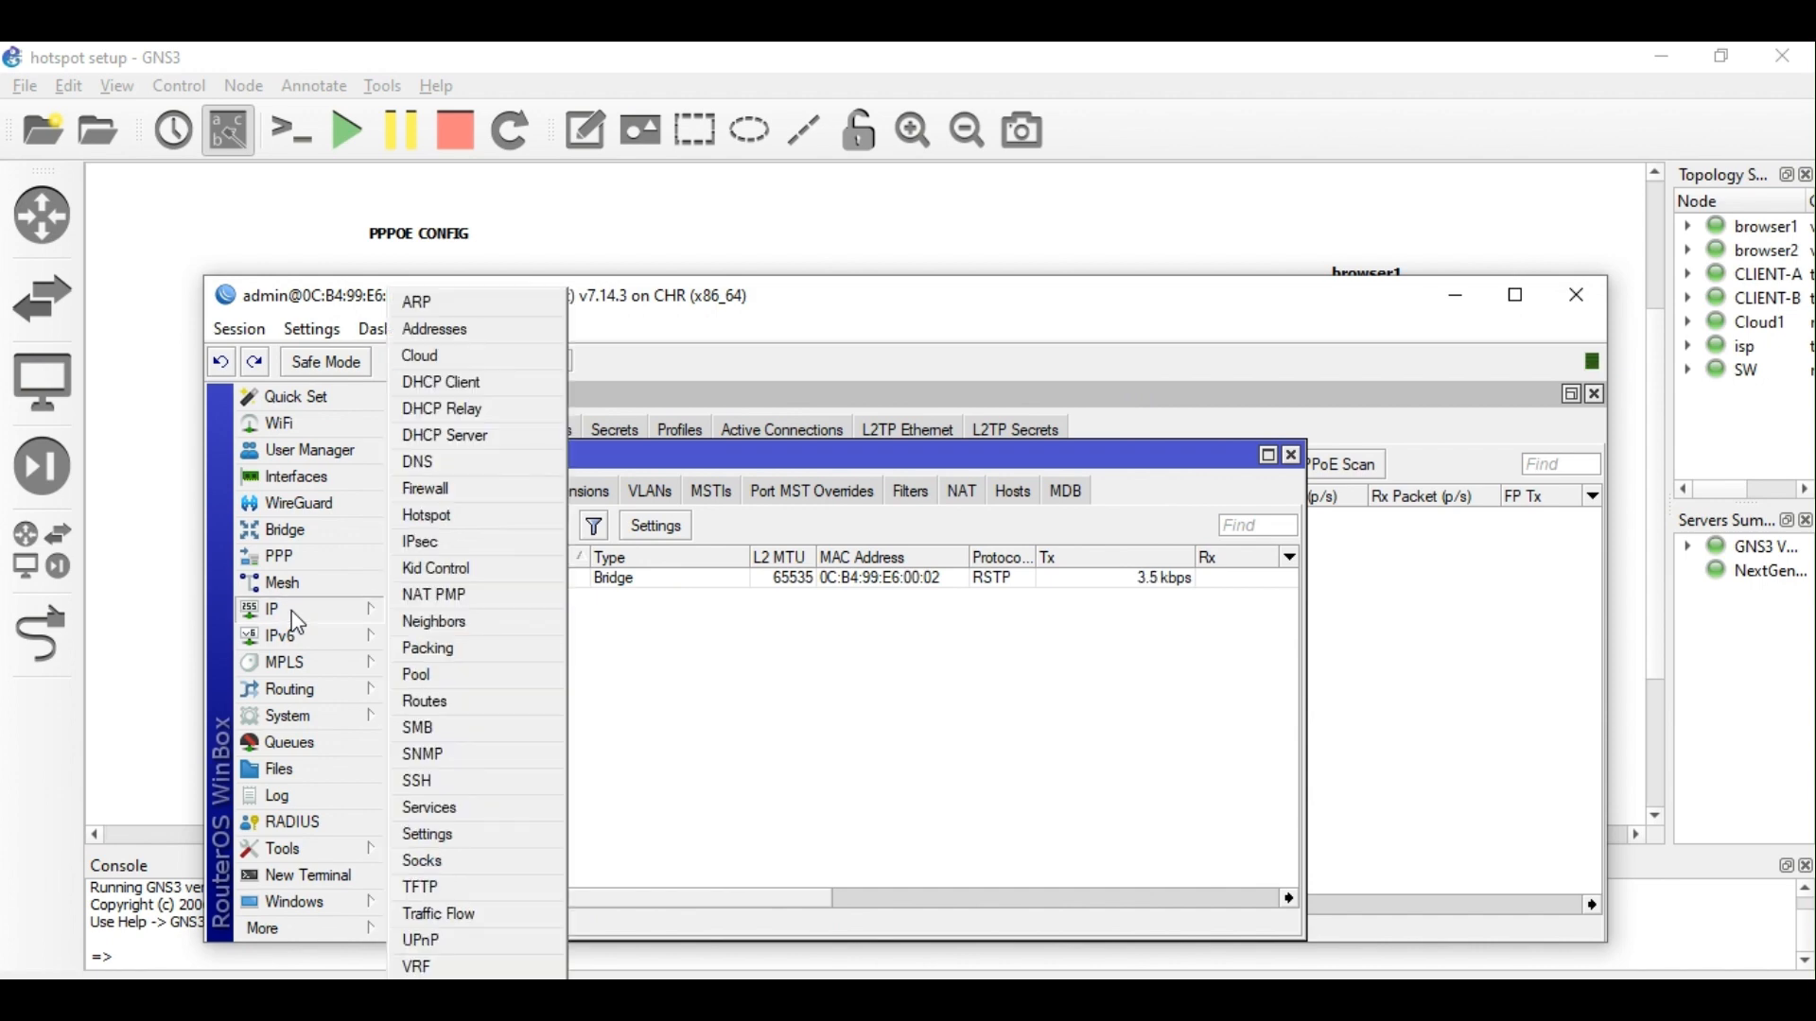
{"action": "left_click", "coordinate": [456, 333]}
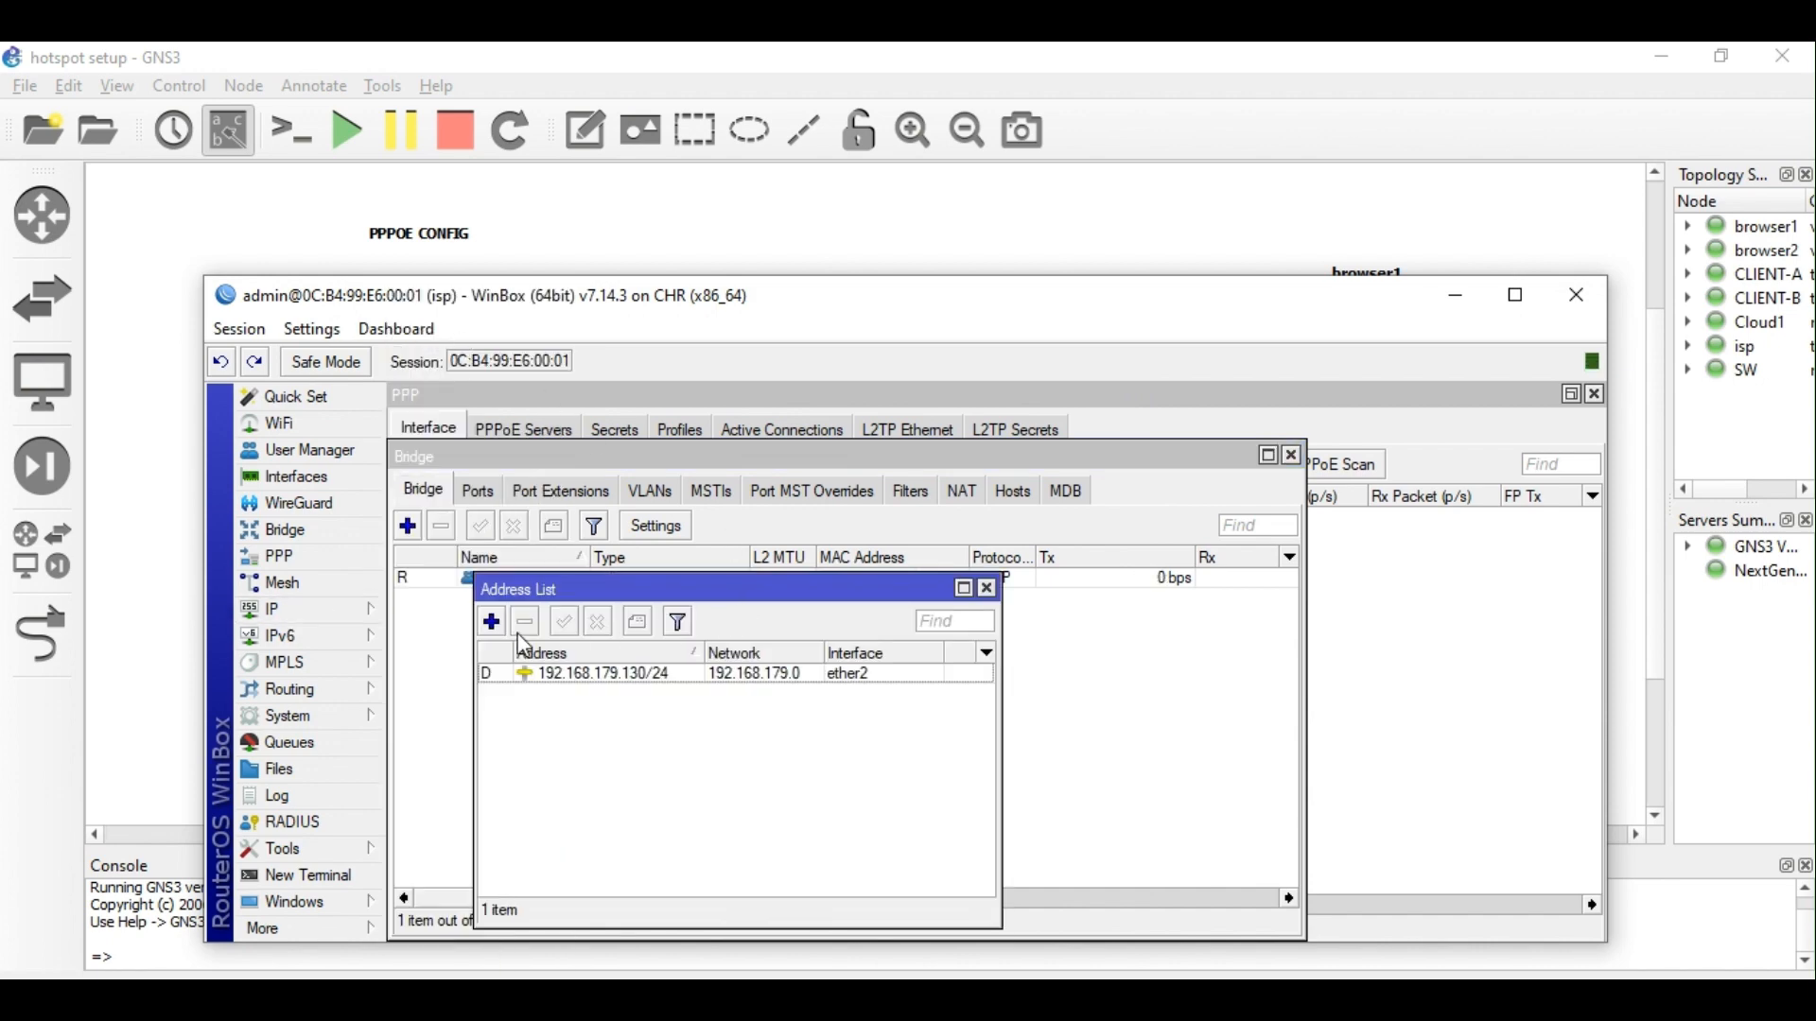
{"action": "left_click", "coordinate": [491, 622]}
{"action": "left_click", "coordinate": [786, 639]}
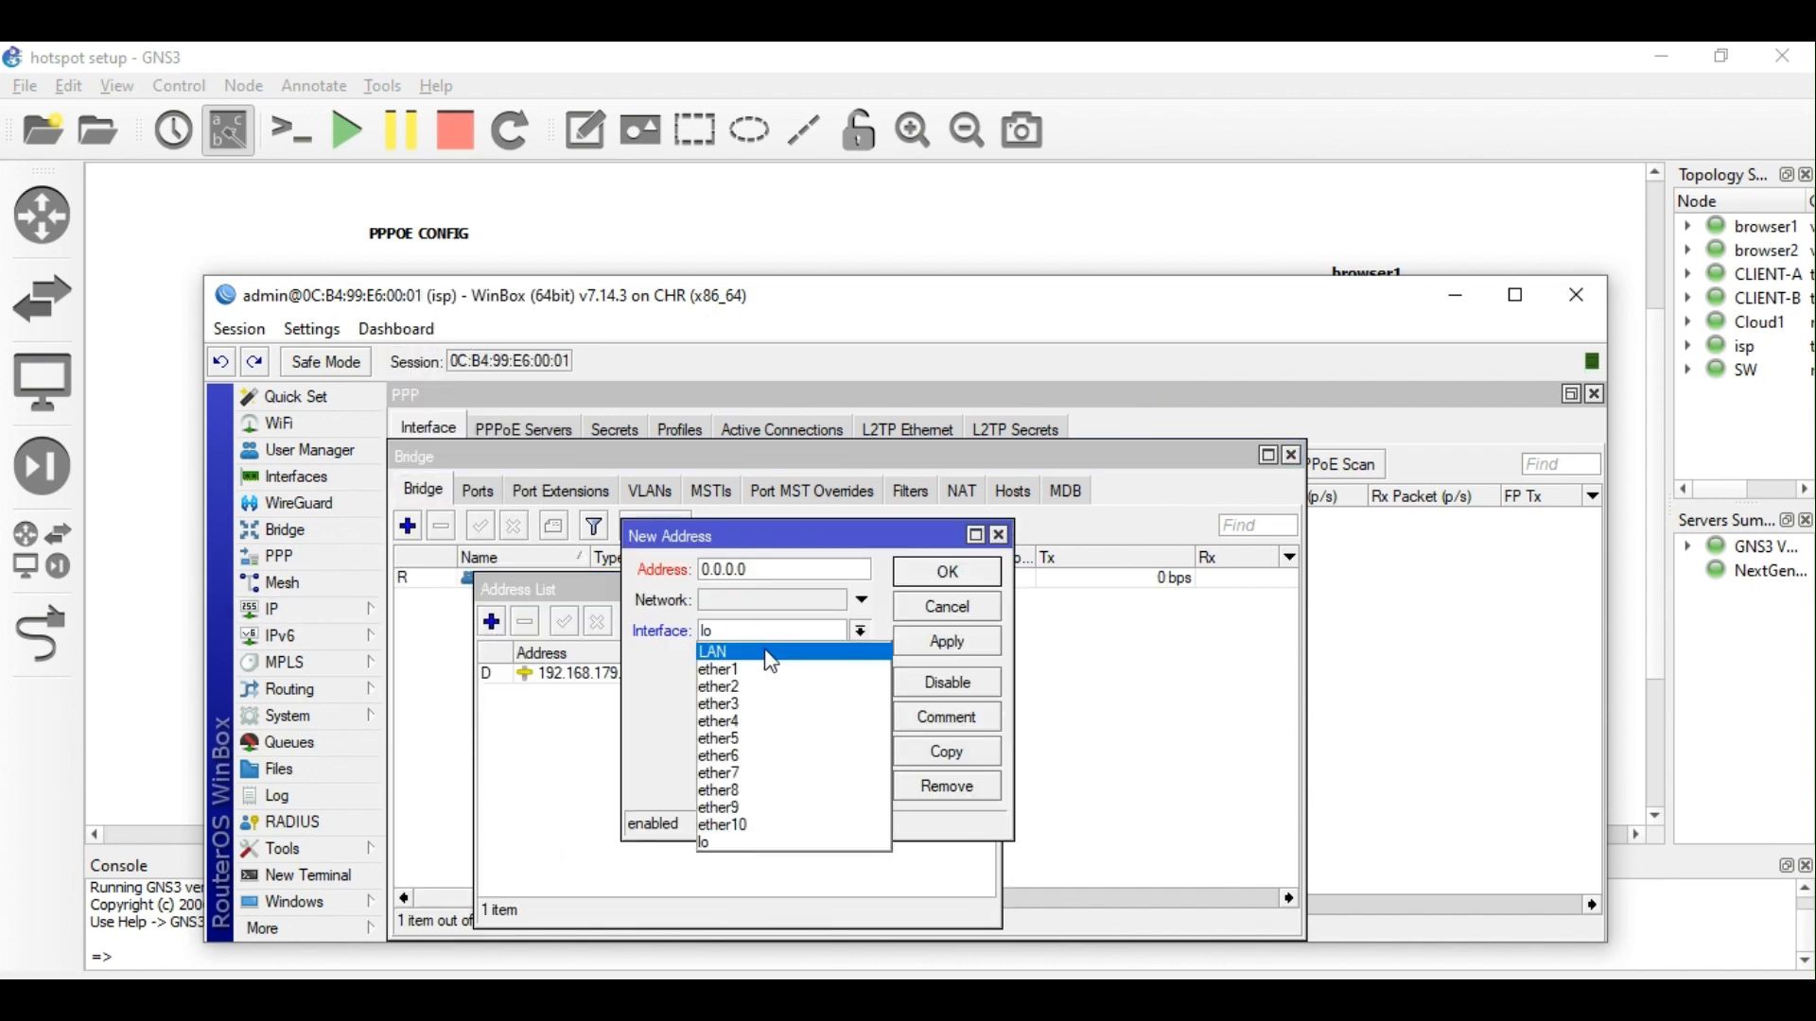
{"action": "left_click", "coordinate": [774, 652]}
{"action": "type", "text": "172"}
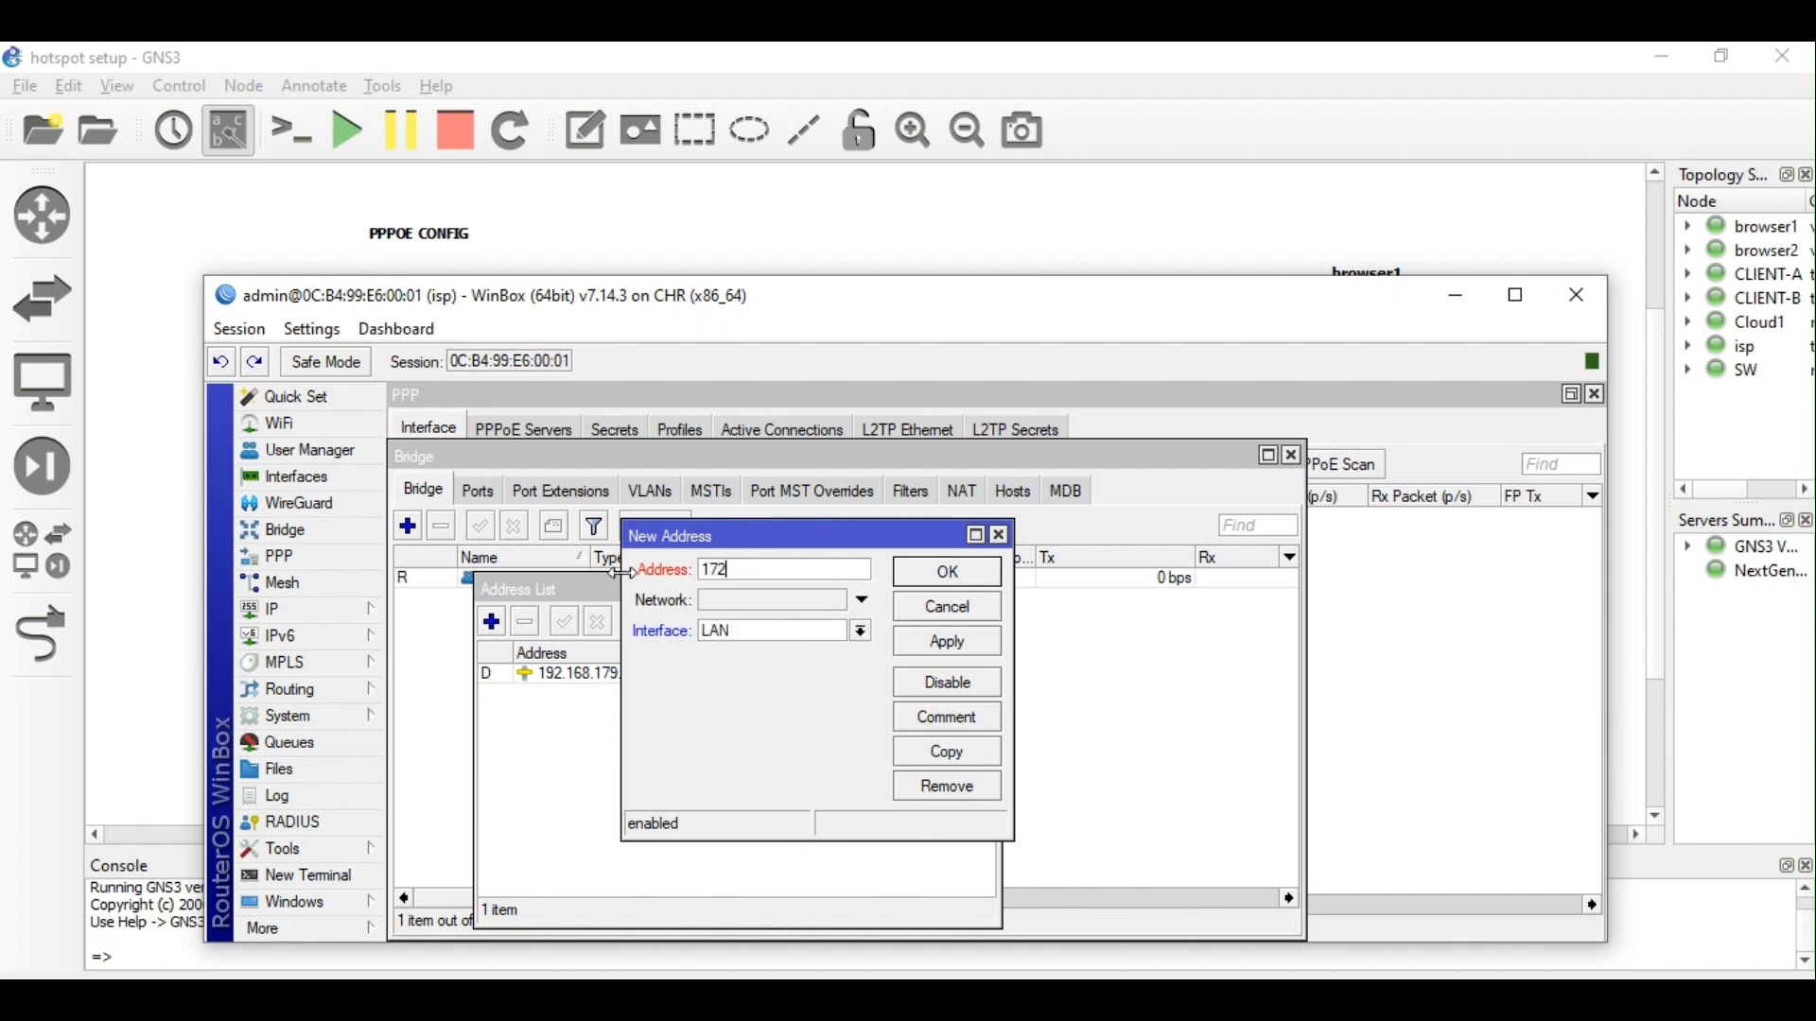
{"action": "type", "text": ".17.10.1/29"}
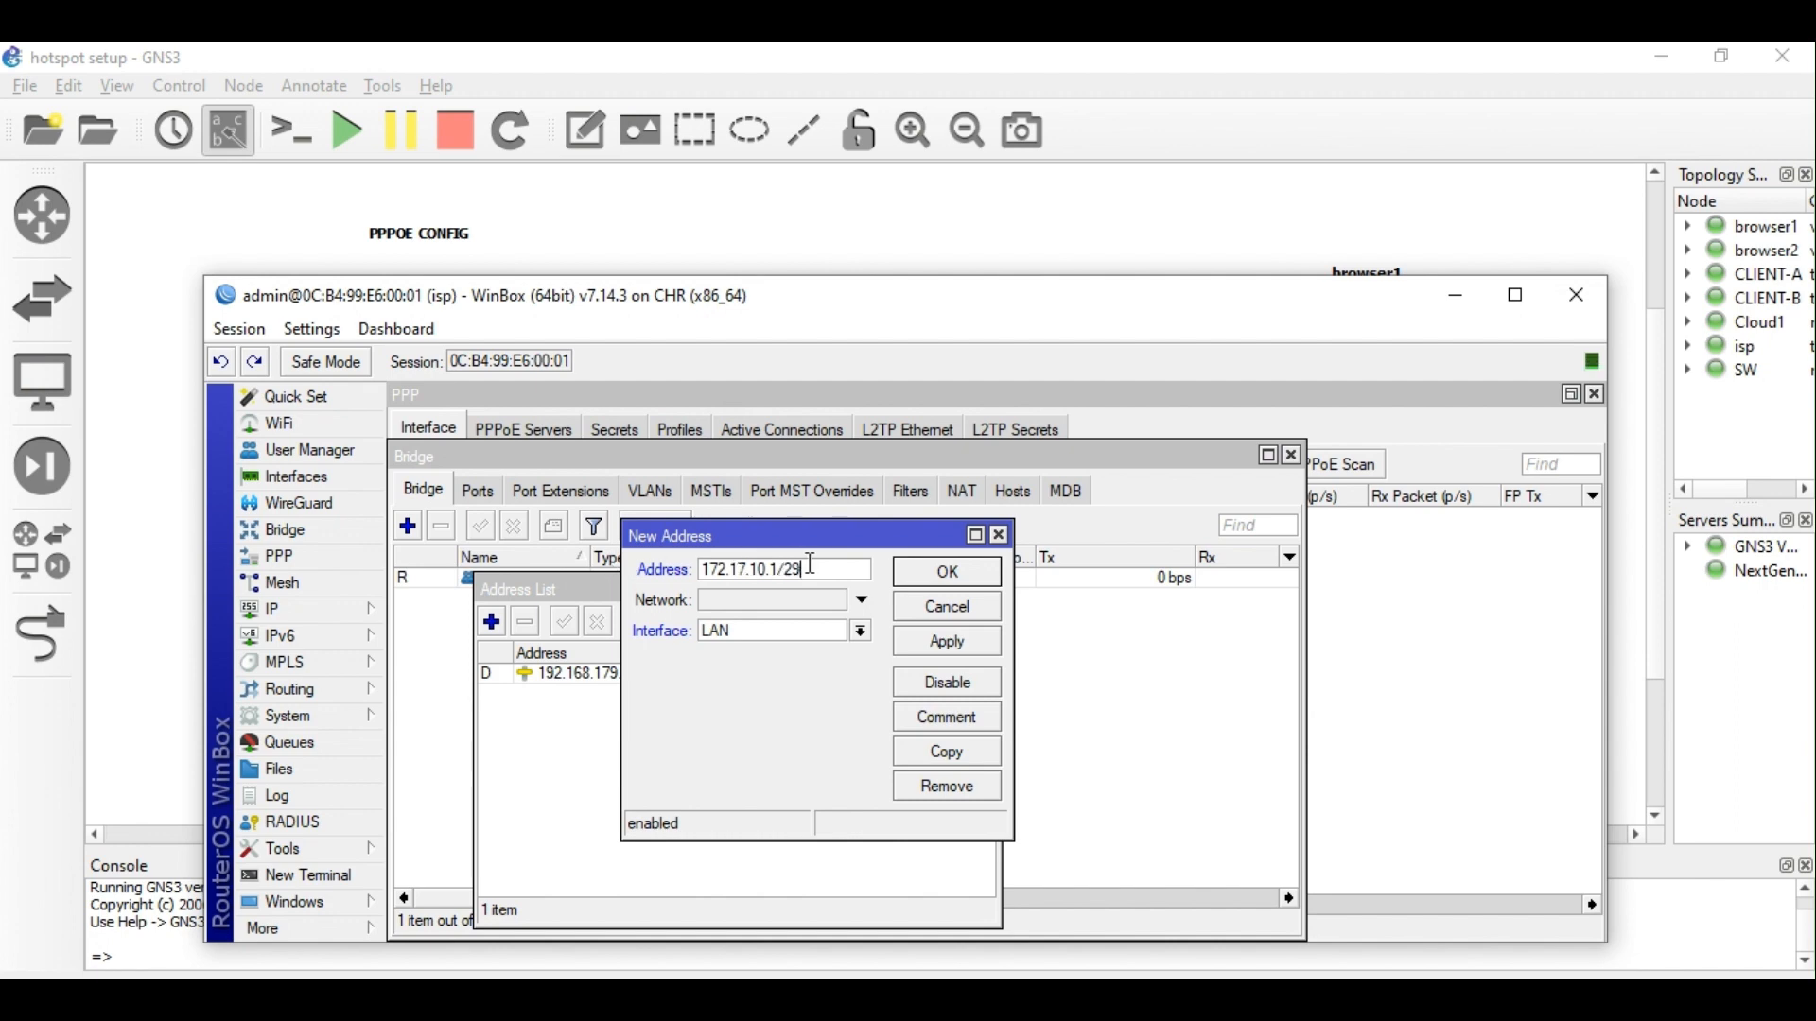
{"action": "key", "text": "BackSpace"}
{"action": "key", "text": "BackSpace"}
{"action": "type", "text": "24"}
{"action": "key", "text": "Return"}
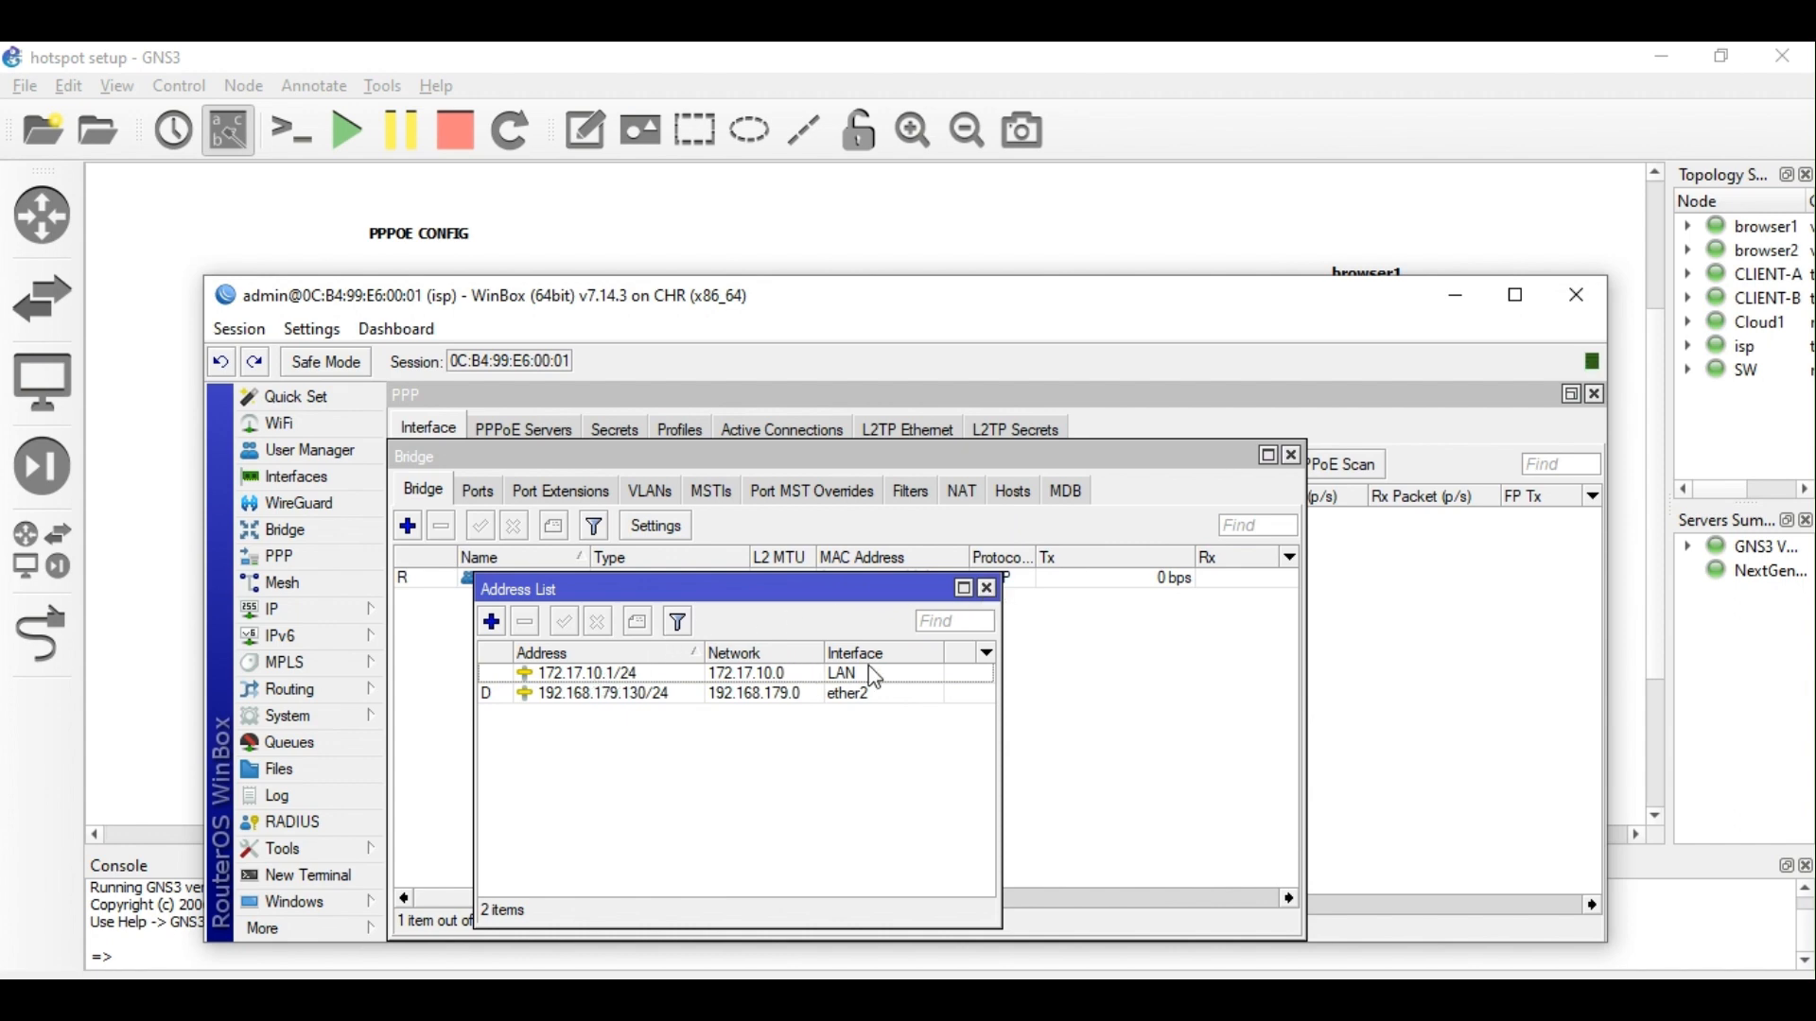
{"action": "left_click", "coordinate": [987, 588]}
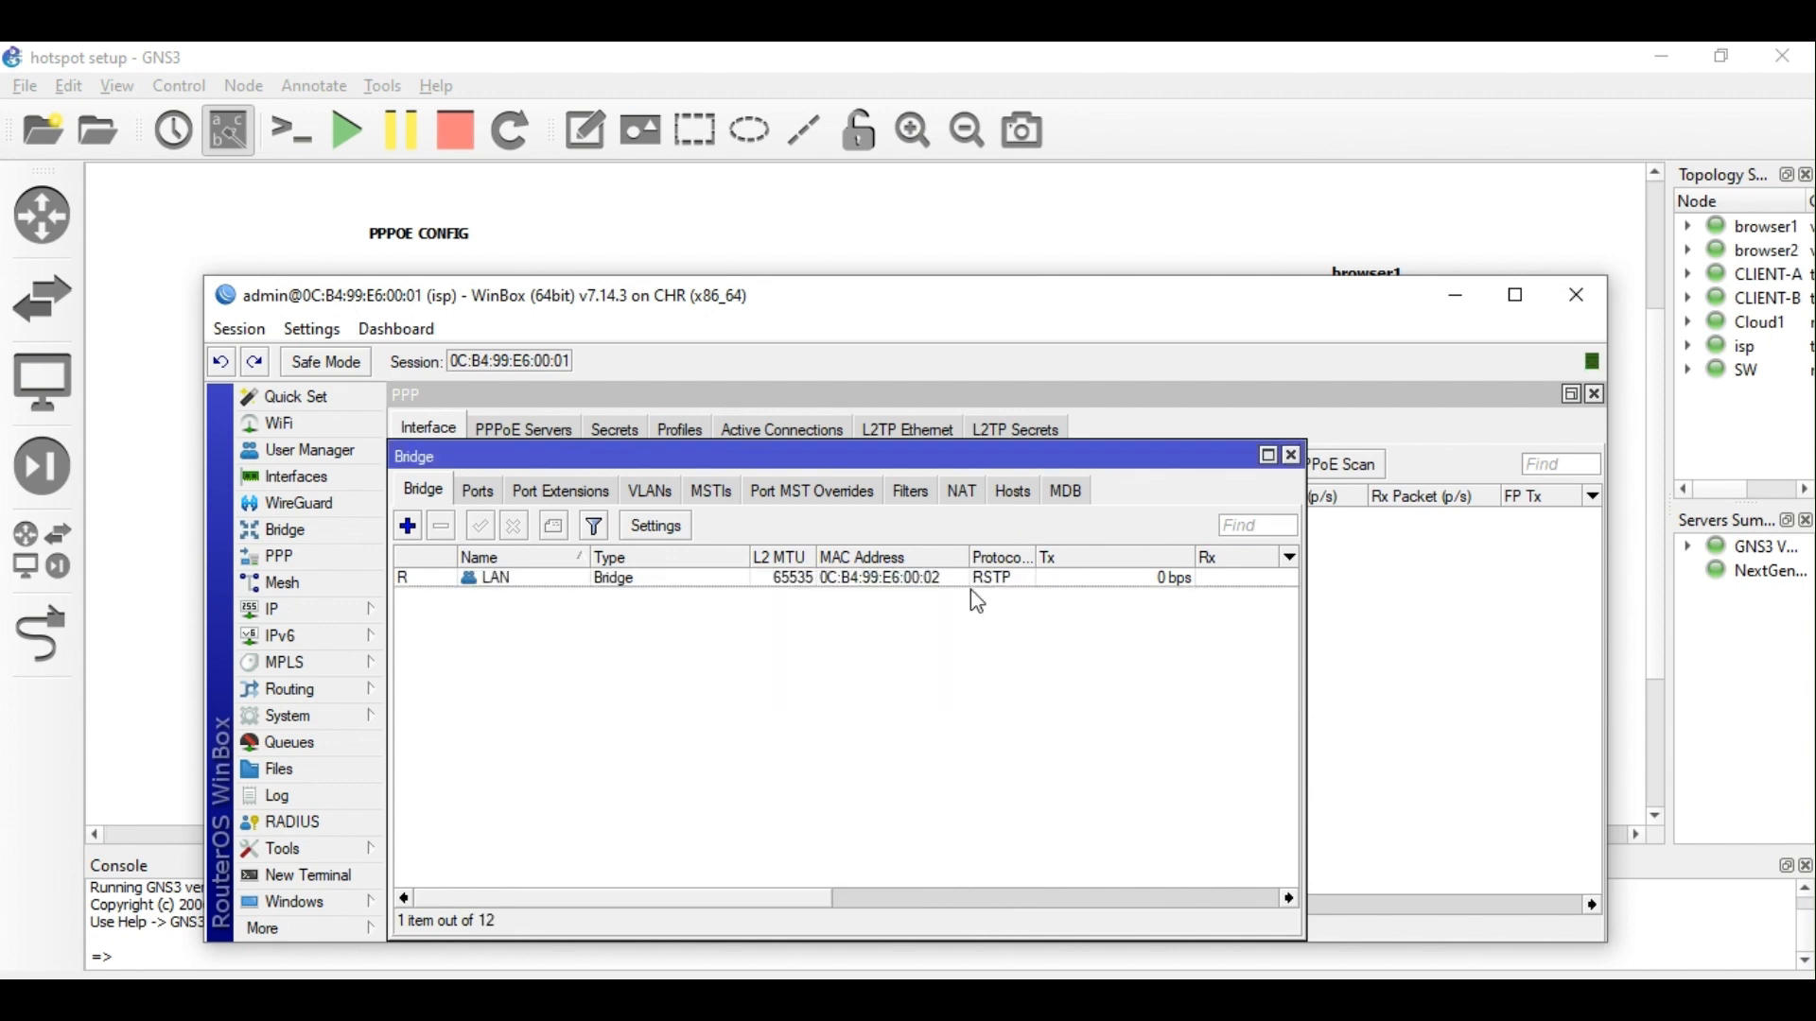
Confirm ether3 is a port of the LAN bridge.
{"action": "left_click", "coordinate": [493, 499]}
{"action": "left_click", "coordinate": [704, 270]}
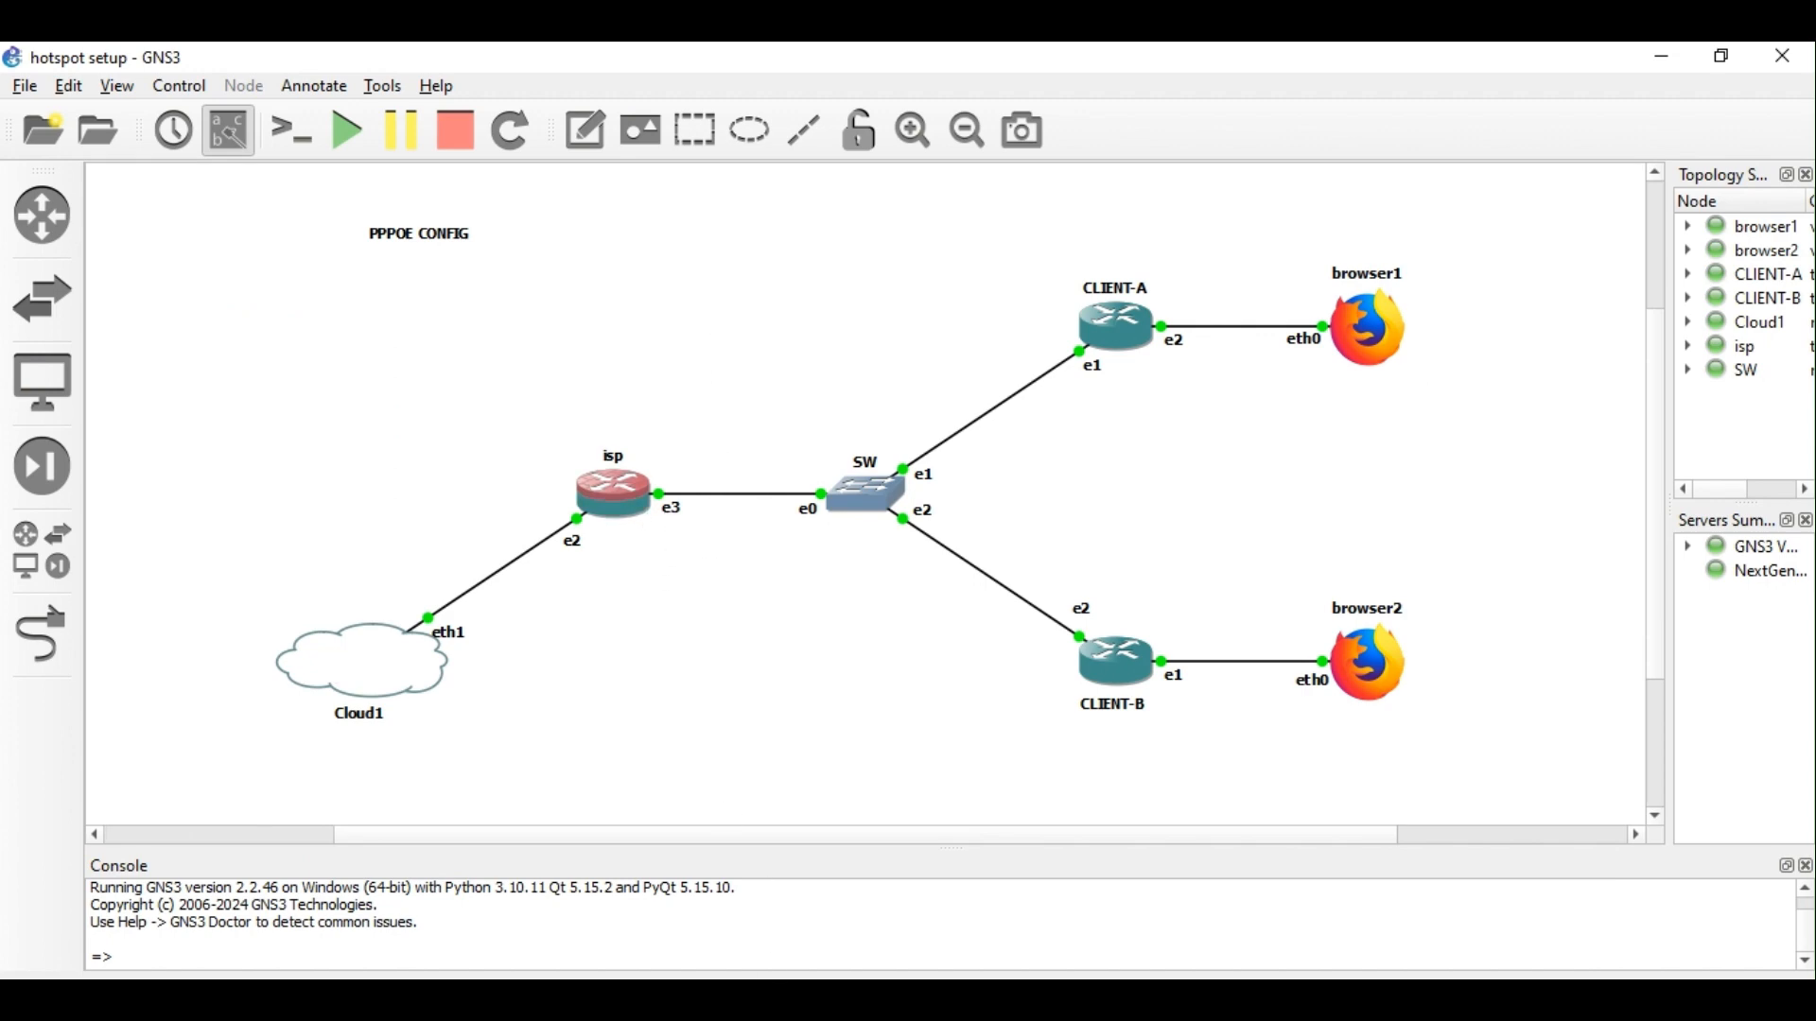
{"action": "mouse_move", "coordinate": [693, 938]}
{"action": "left_click", "coordinate": [856, 936]}
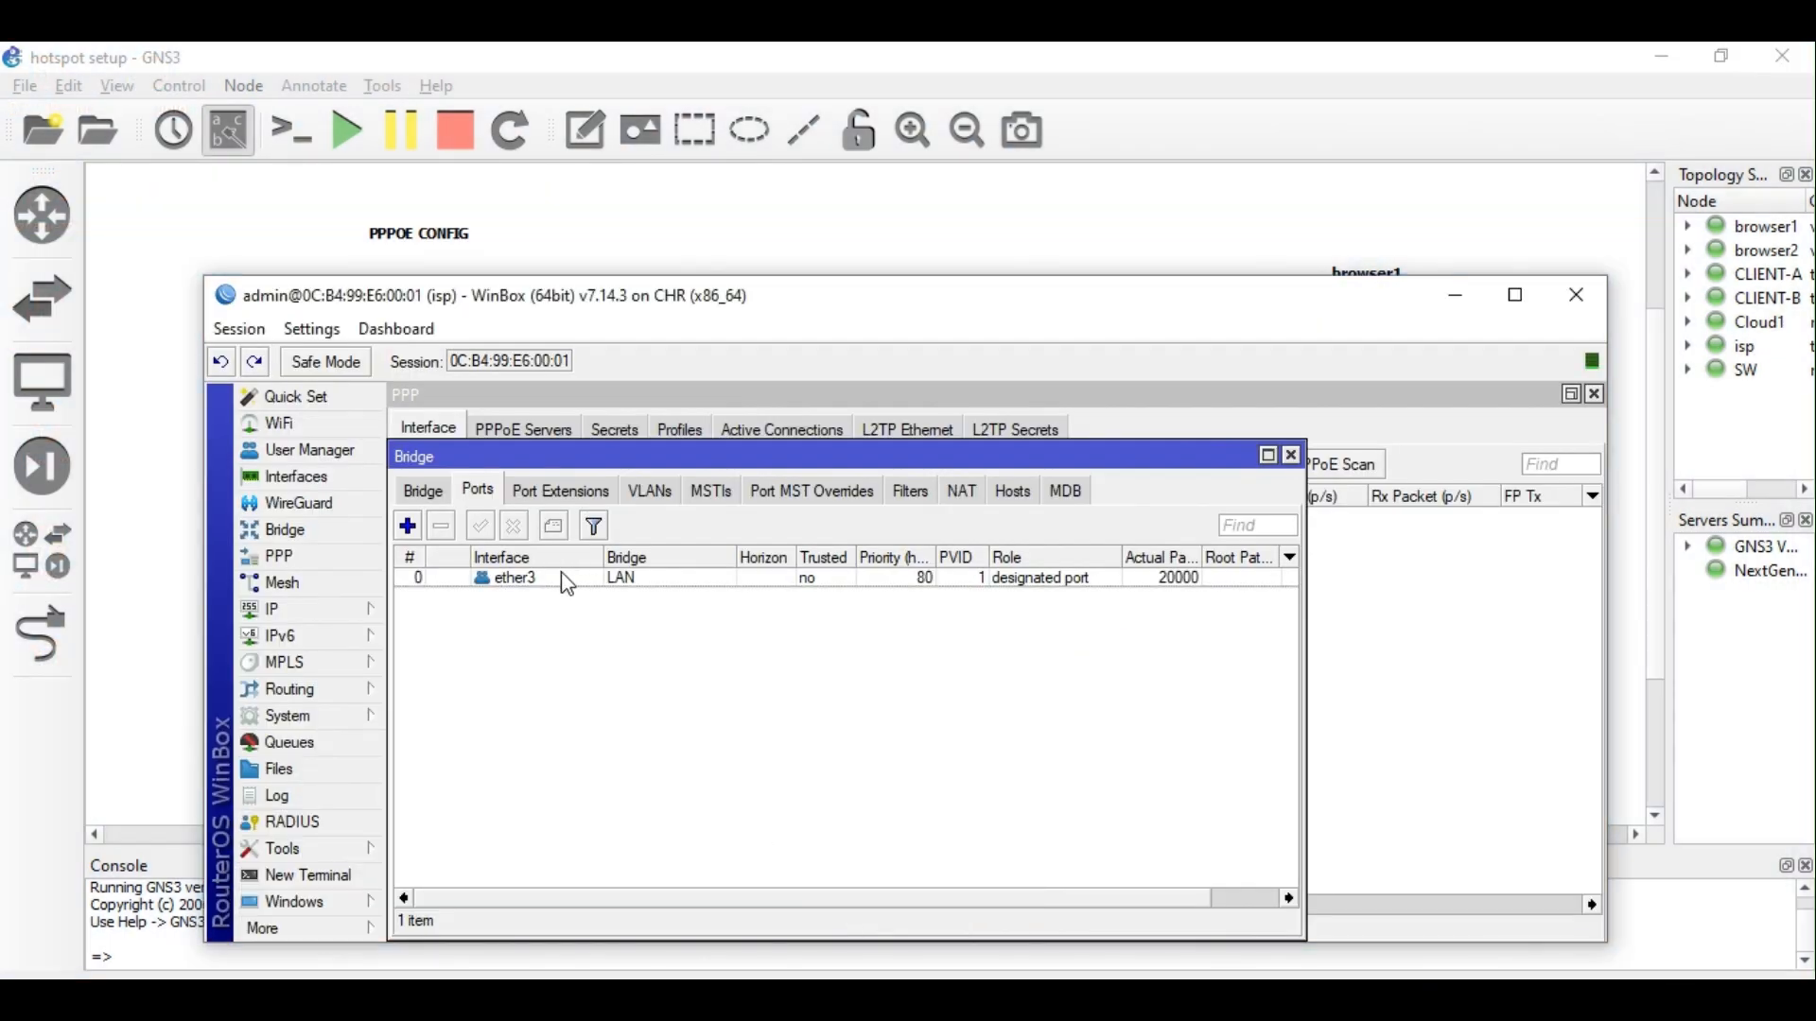
{"action": "double_click", "coordinate": [578, 579]}
{"action": "left_click", "coordinate": [906, 509]}
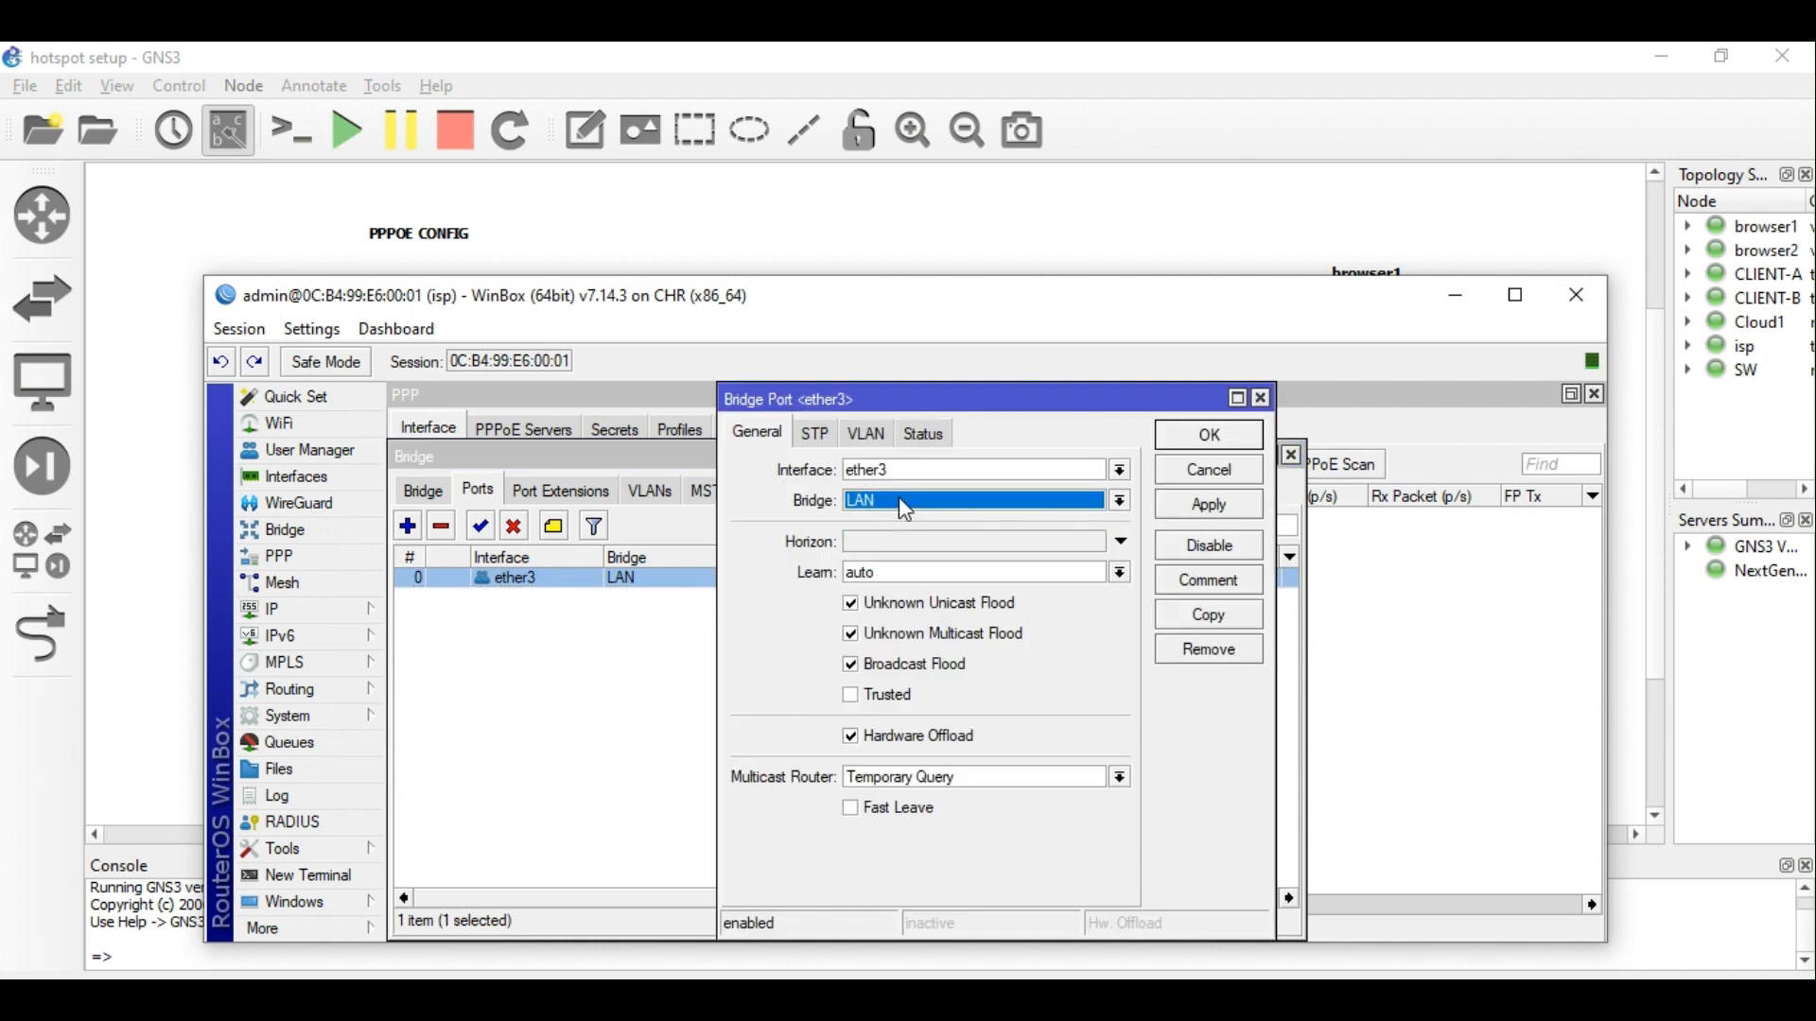
{"action": "left_click", "coordinate": [1210, 435]}
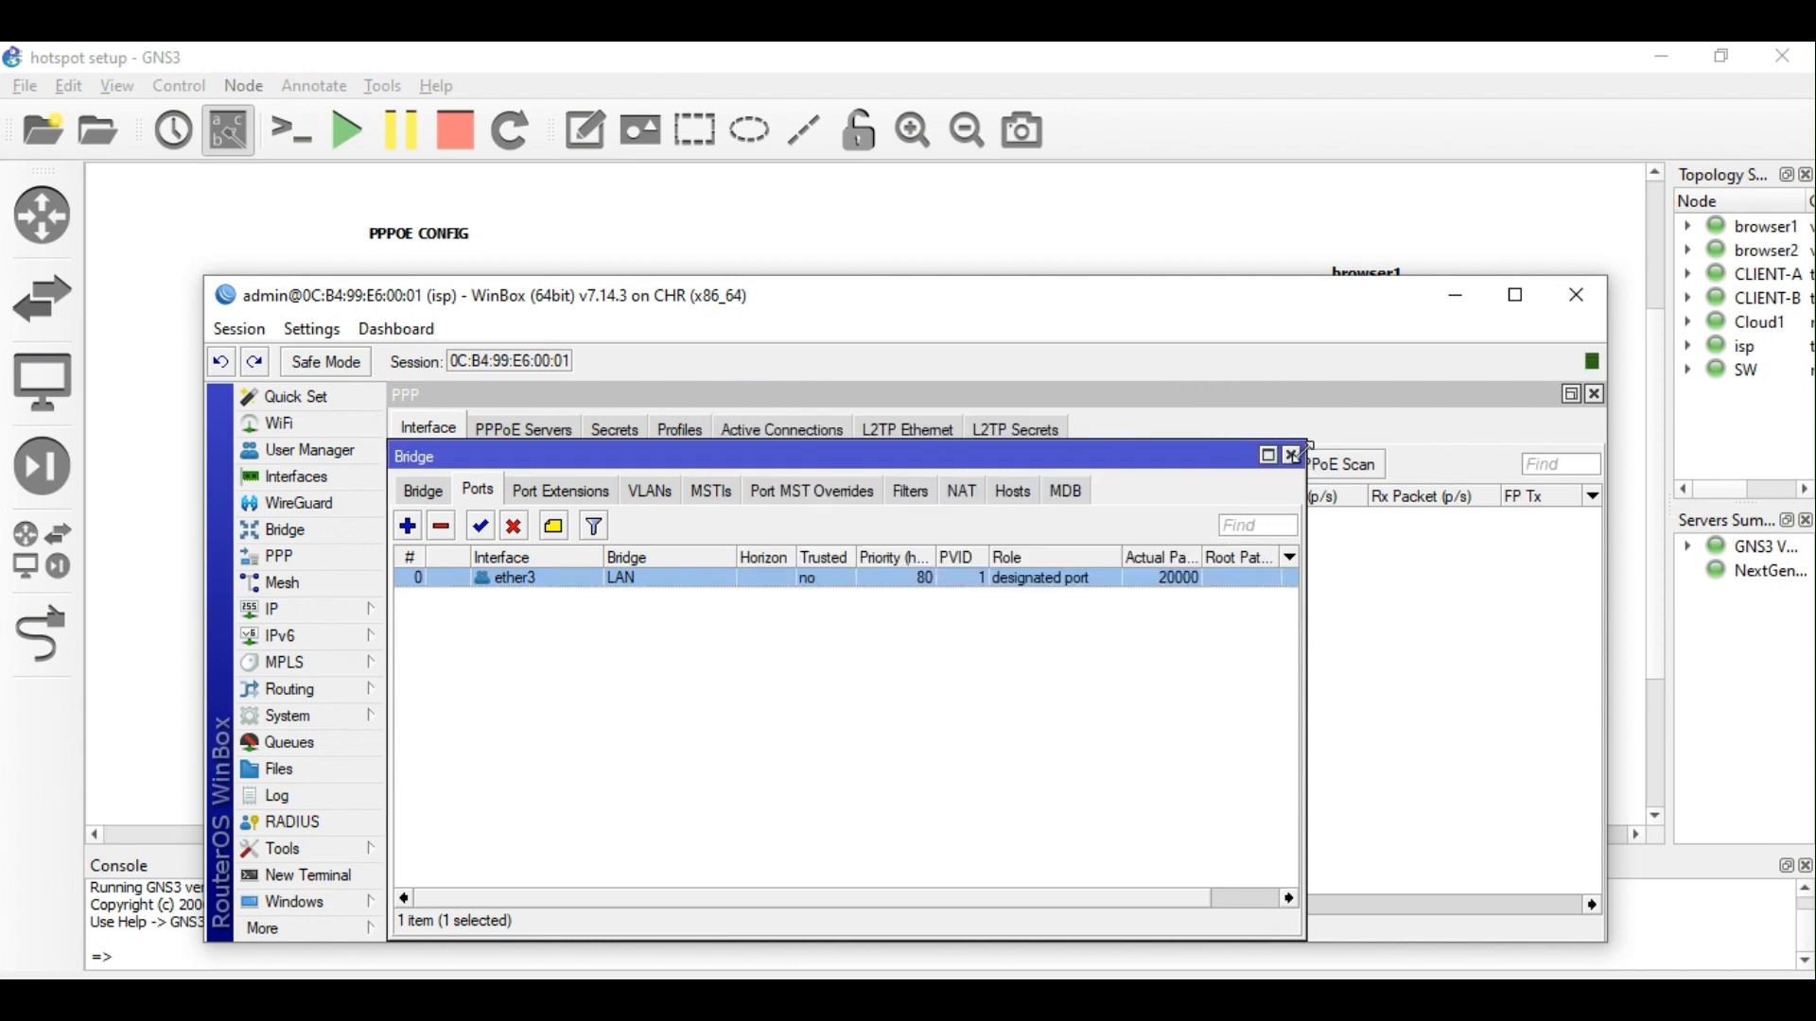
Copy the 172.17.10.1/24 address value and bring the PPP settings to the front.
{"action": "left_click", "coordinate": [289, 610]}
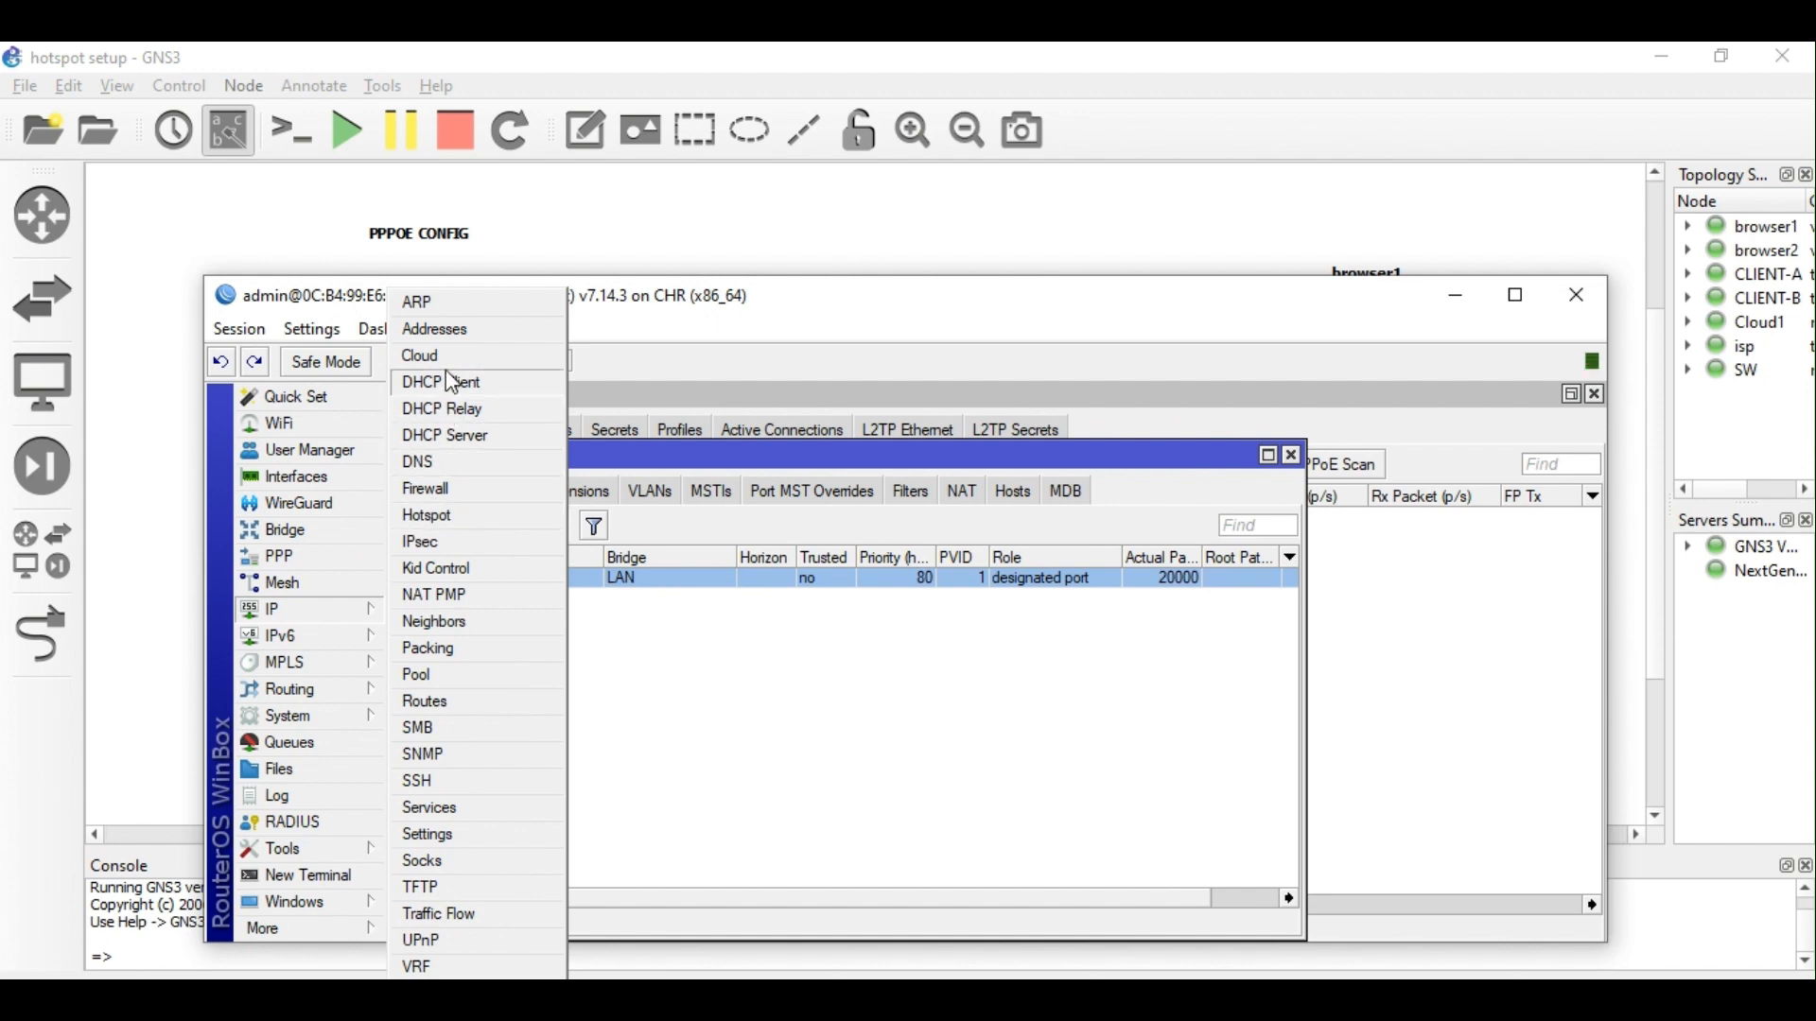
{"action": "left_click", "coordinate": [441, 329]}
{"action": "left_click", "coordinate": [601, 673]}
{"action": "double_click", "coordinate": [603, 677]}
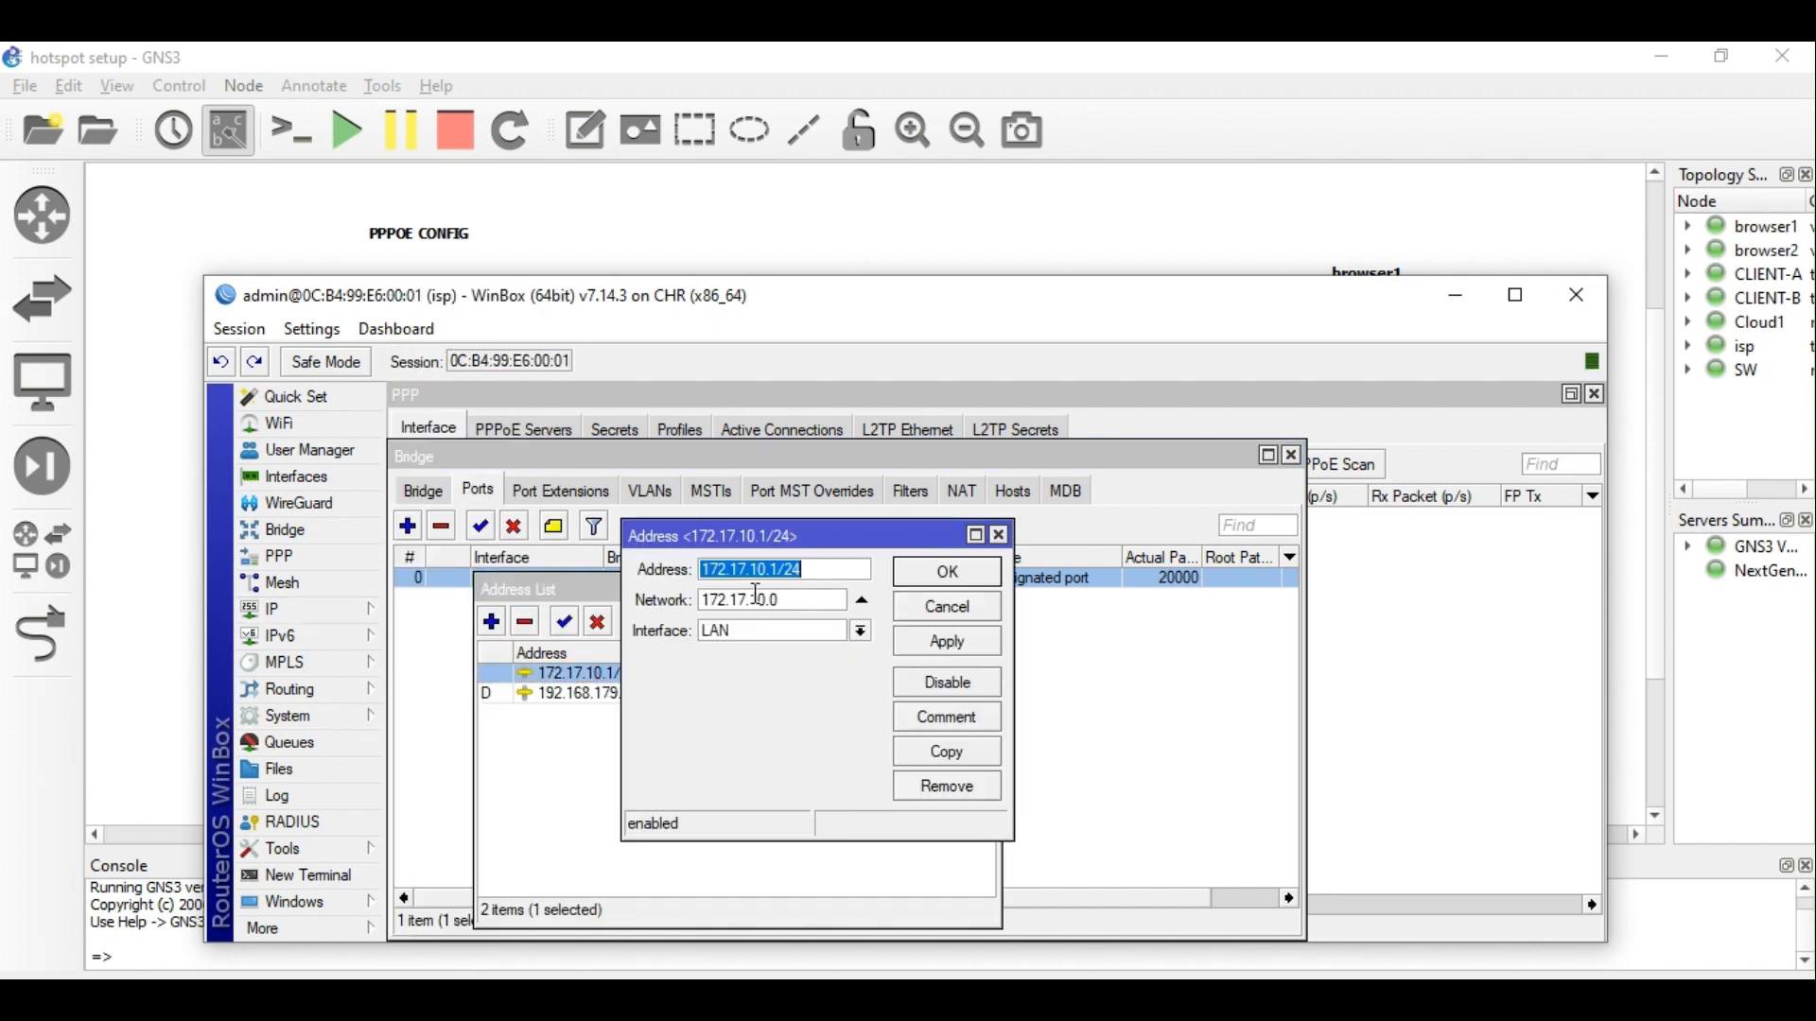
{"action": "right_click", "coordinate": [764, 570]}
{"action": "left_click", "coordinate": [843, 614]}
{"action": "left_click", "coordinate": [999, 535]}
{"action": "left_click", "coordinate": [310, 564]}
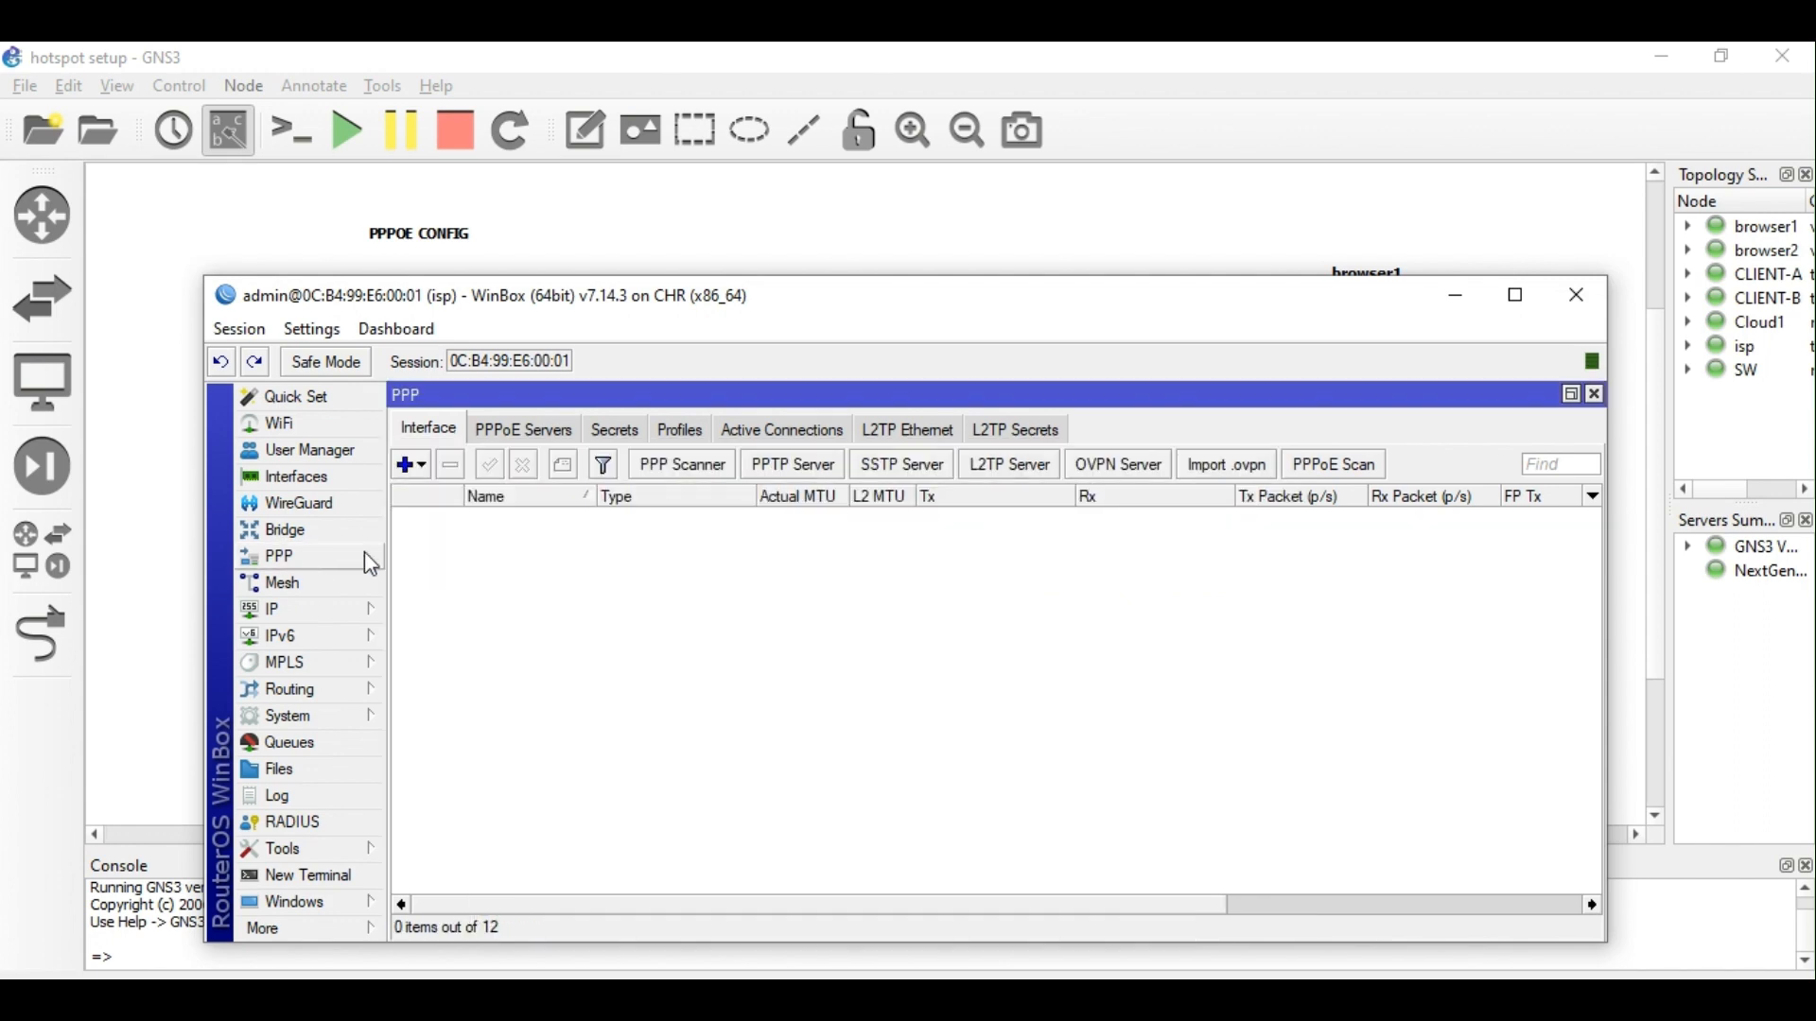
Inspect the existing default-encryption PPP profile.
{"action": "left_click", "coordinate": [686, 433]}
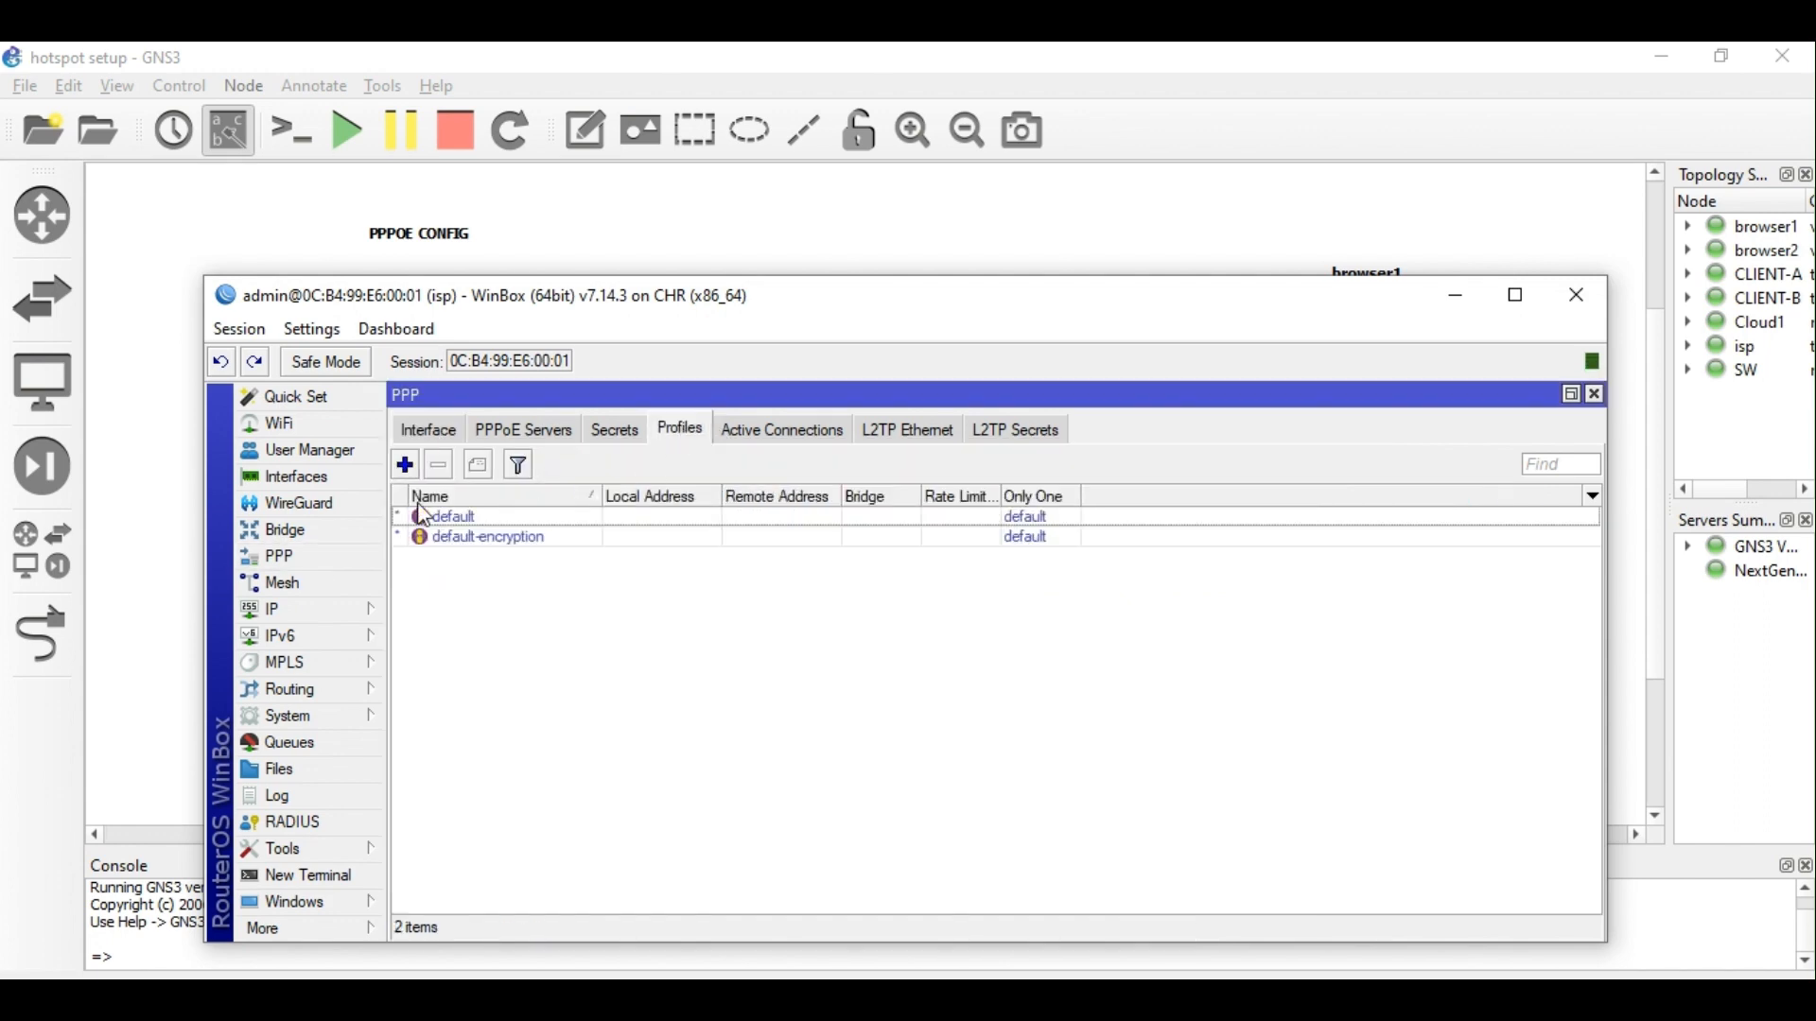
{"action": "double_click", "coordinate": [527, 538]}
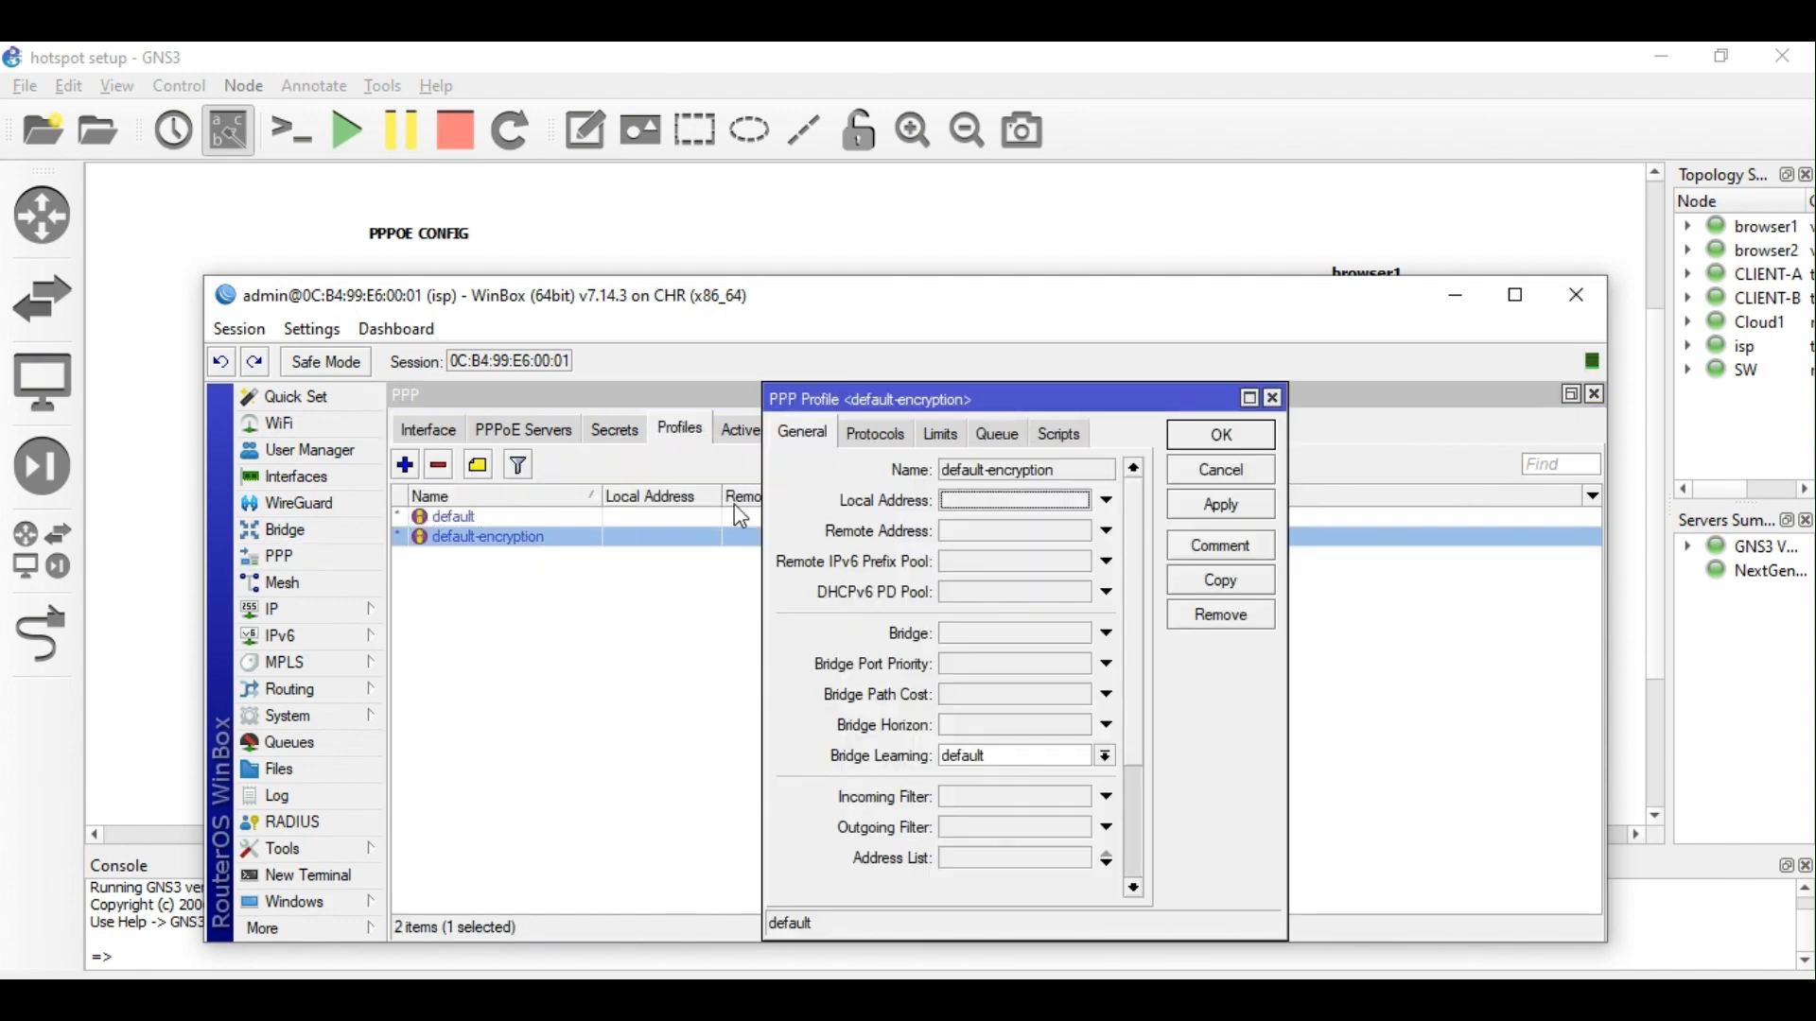
{"action": "left_click", "coordinate": [1274, 398]}
Start a new PPP profile named ppp_profile with local address 172.17.10.1.
{"action": "left_click", "coordinate": [405, 465]}
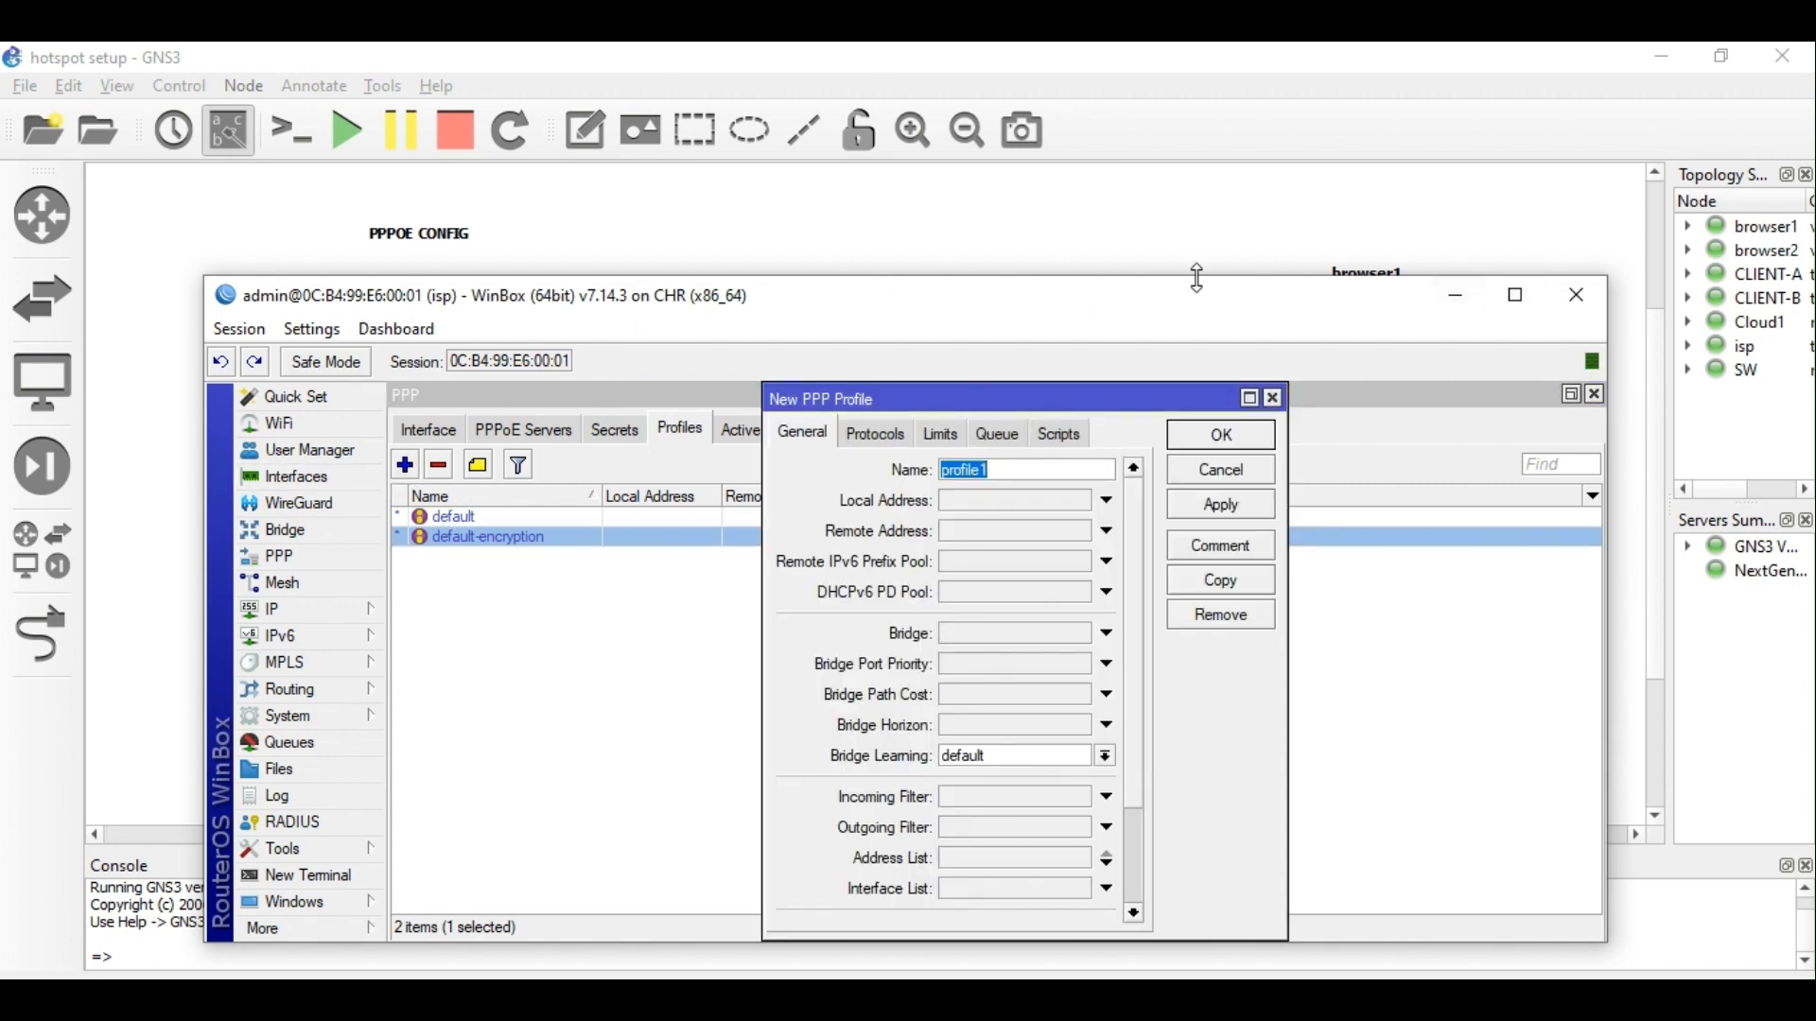
{"action": "left_click_drag", "start_coordinate": [1195, 275], "coordinate": [1196, 69]}
{"action": "left_click", "coordinate": [1018, 265]}
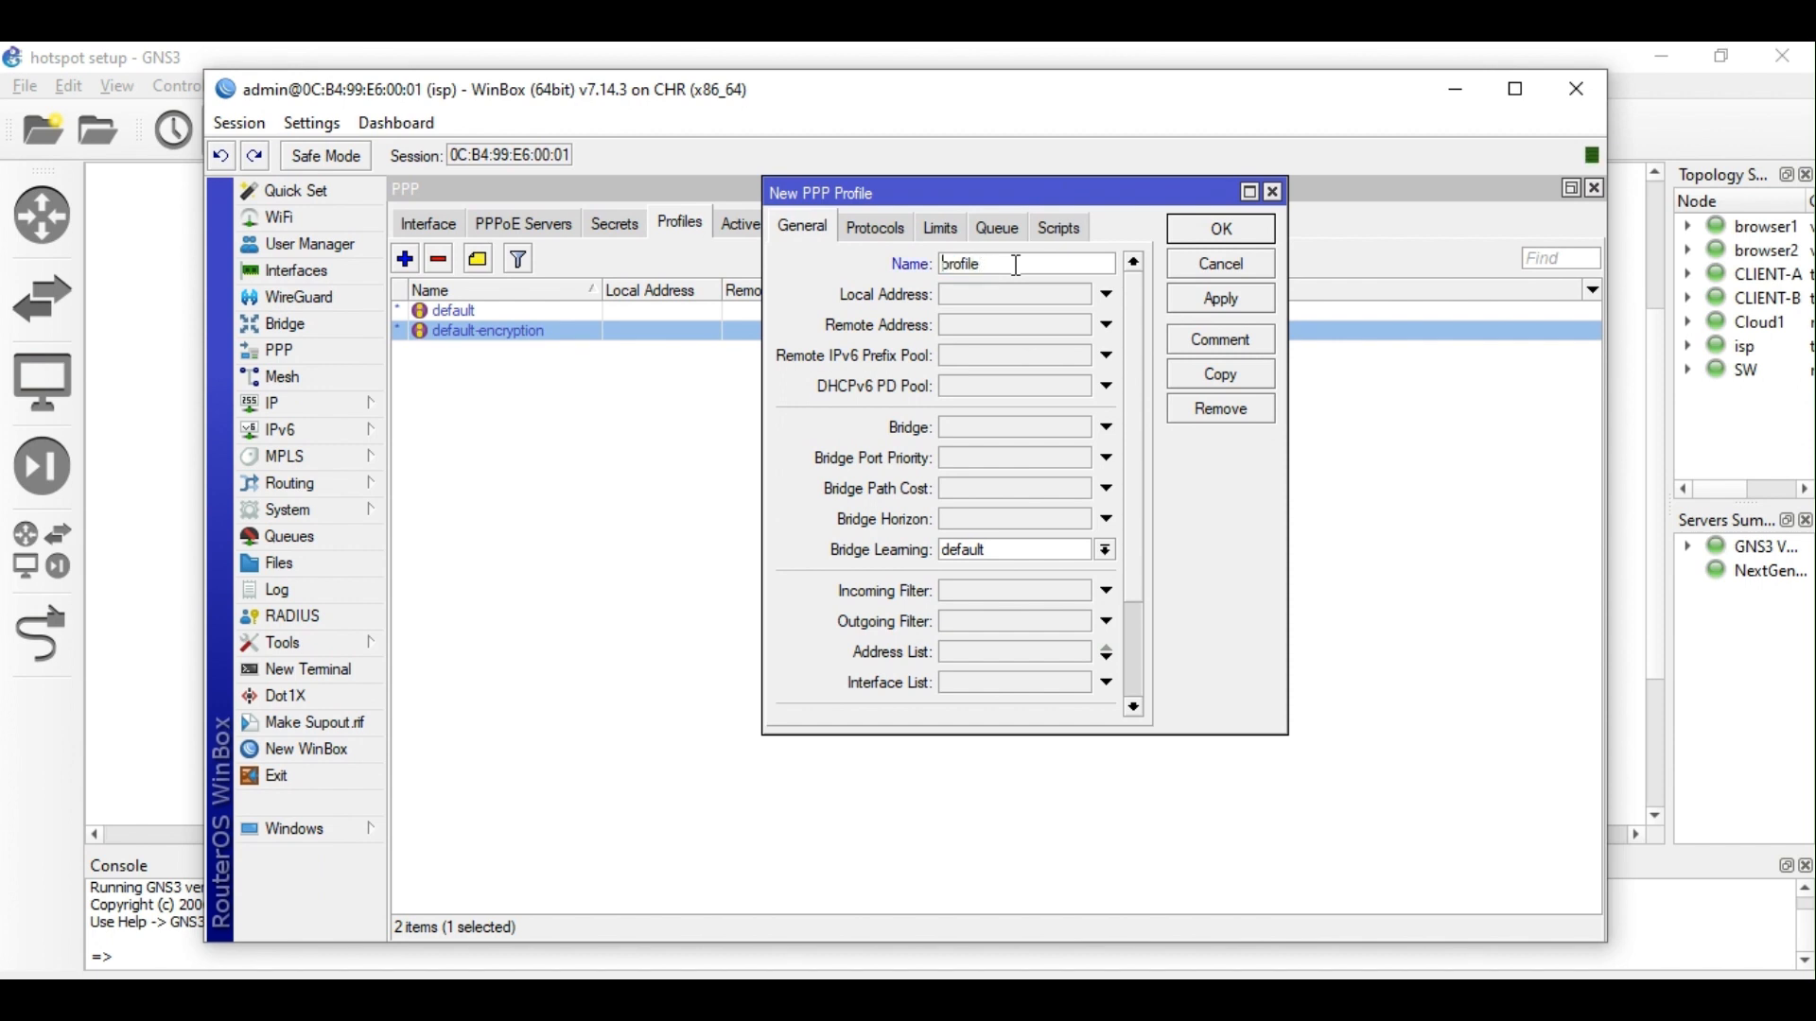
{"action": "type", "text": "ppp_"}
{"action": "left_click", "coordinate": [1023, 303]}
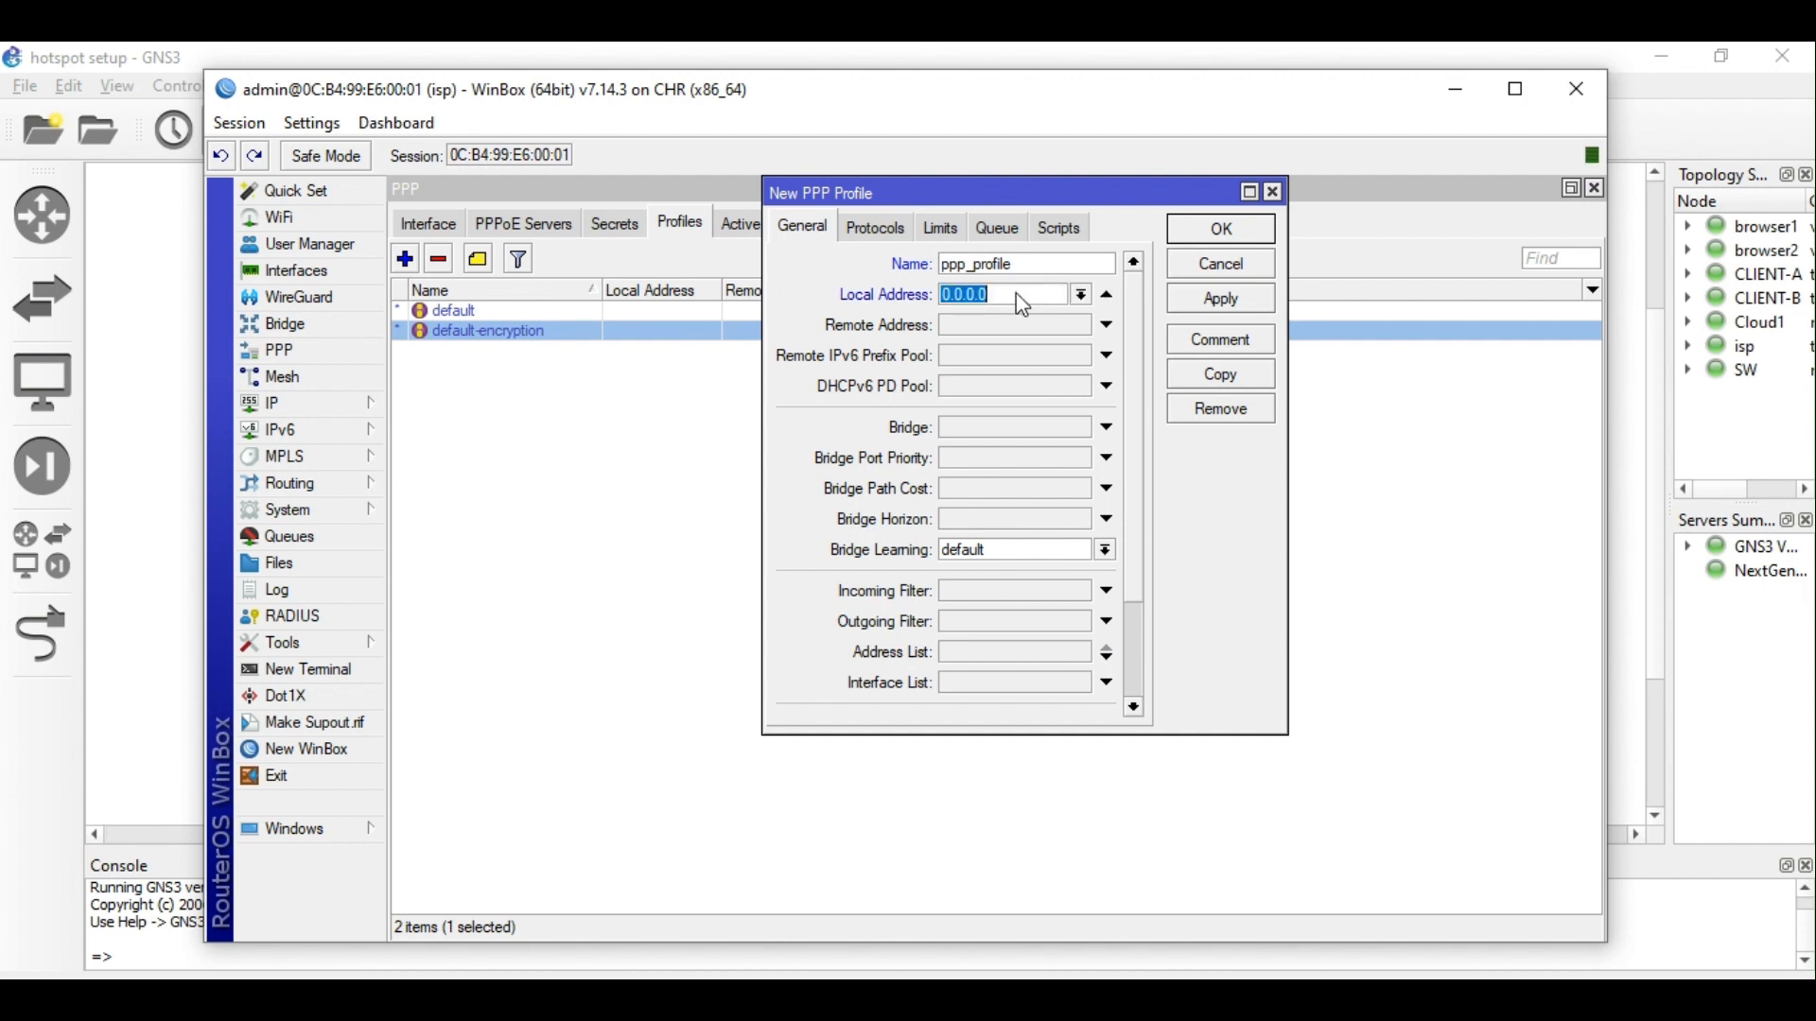
{"action": "key", "text": "ctrl+v"}
{"action": "key", "text": "BackSpace"}
{"action": "key", "text": "BackSpace"}
{"action": "scroll", "coordinate": [1153, 615], "scroll_direction": "down", "scroll_amount": 3}
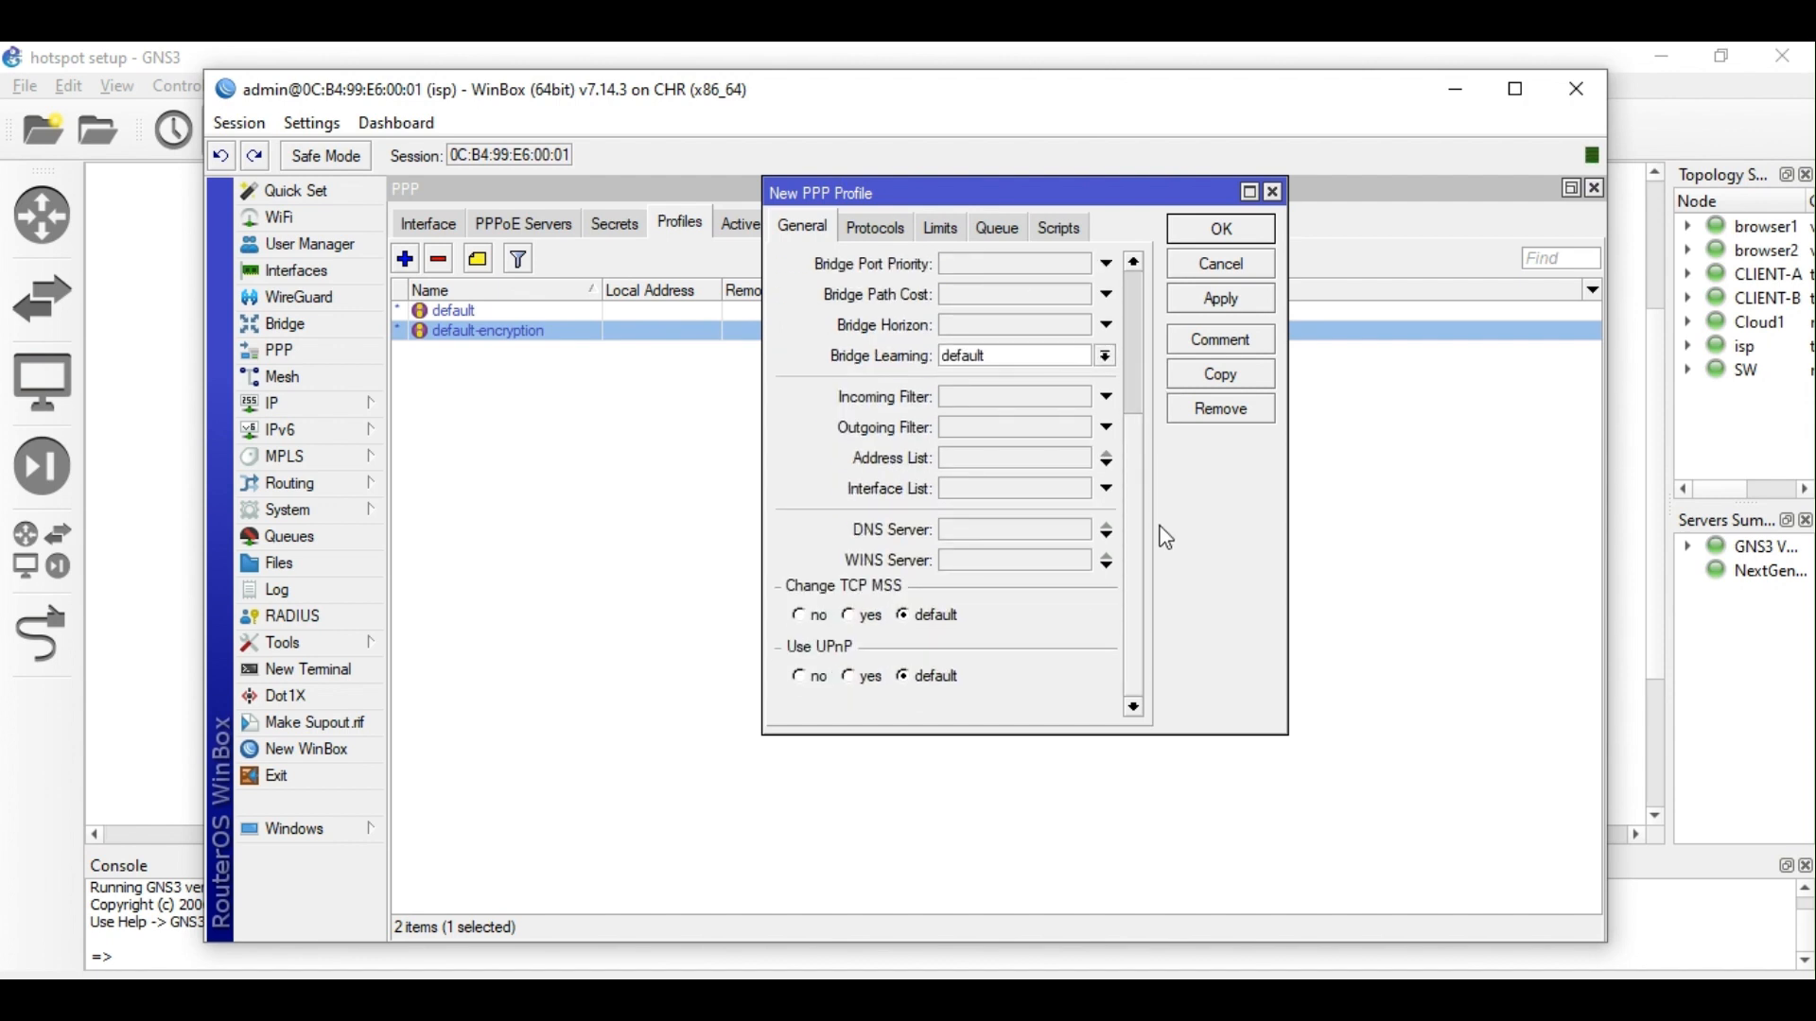
Set Change TCP MSS to yes in ppp_profile's General tab.
{"action": "left_click_drag", "start_coordinate": [1140, 537], "coordinate": [1133, 316]}
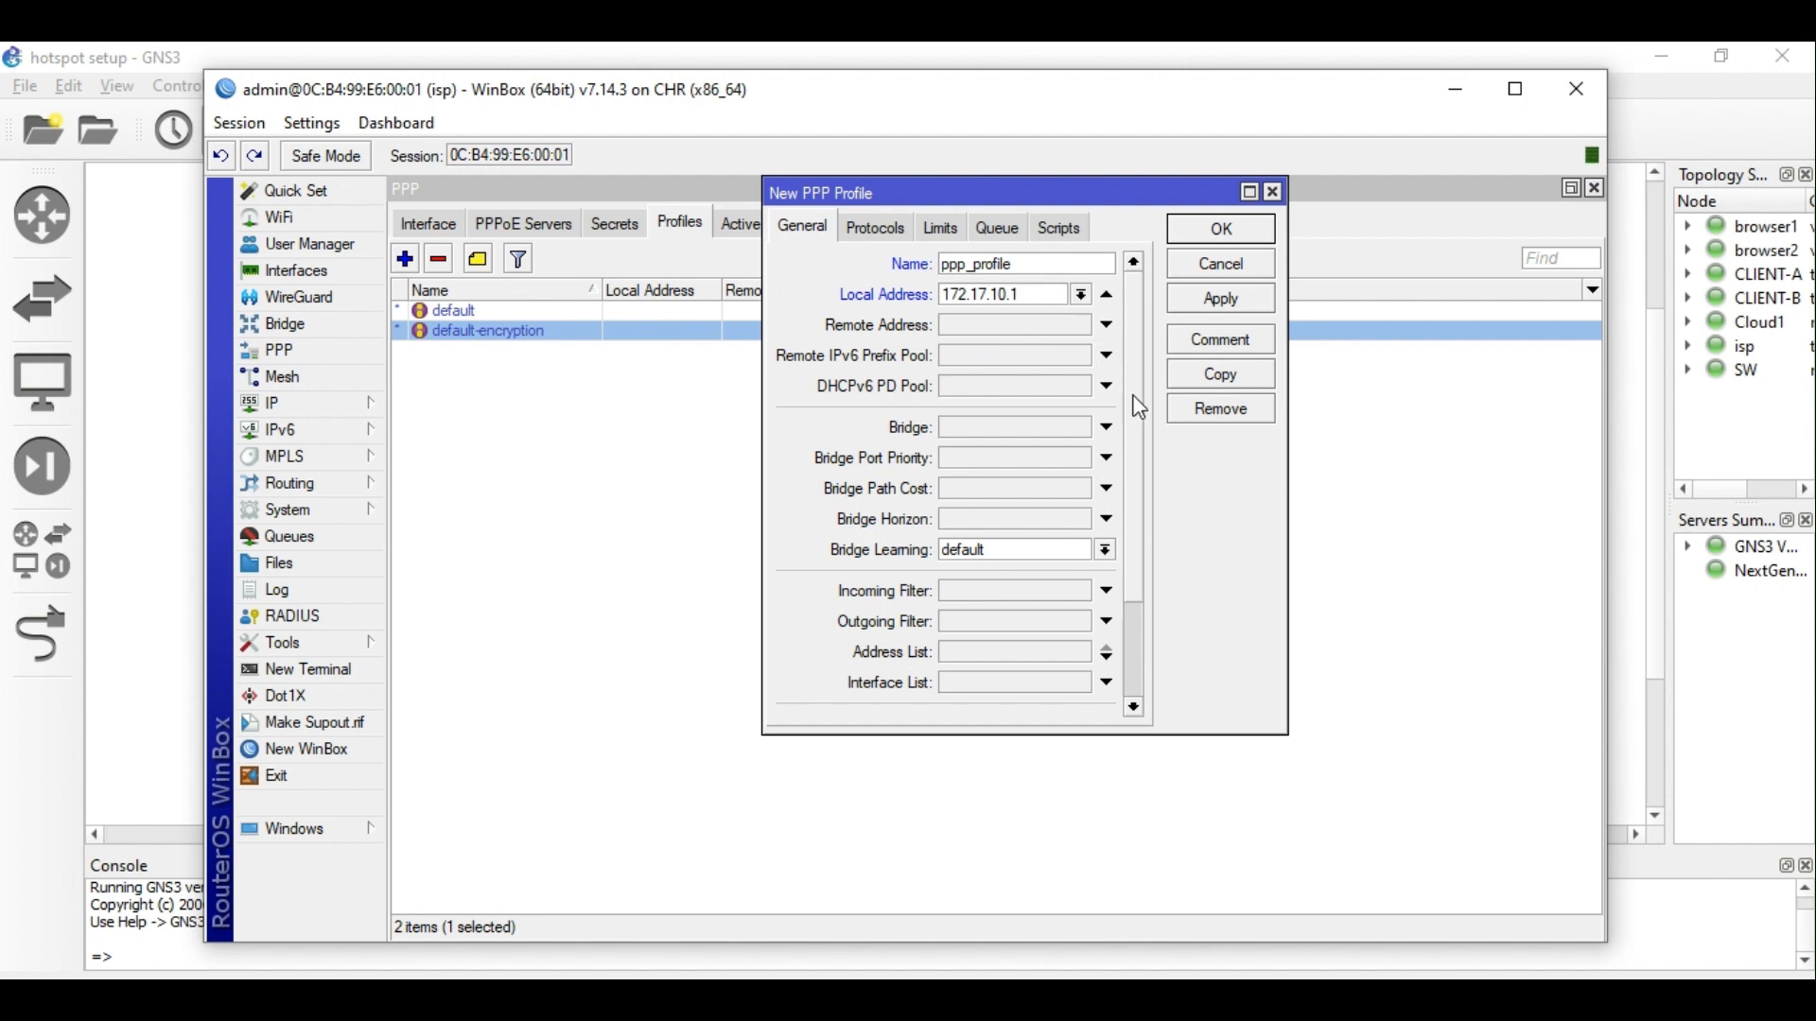
{"action": "left_click_drag", "start_coordinate": [1138, 434], "coordinate": [1144, 600]}
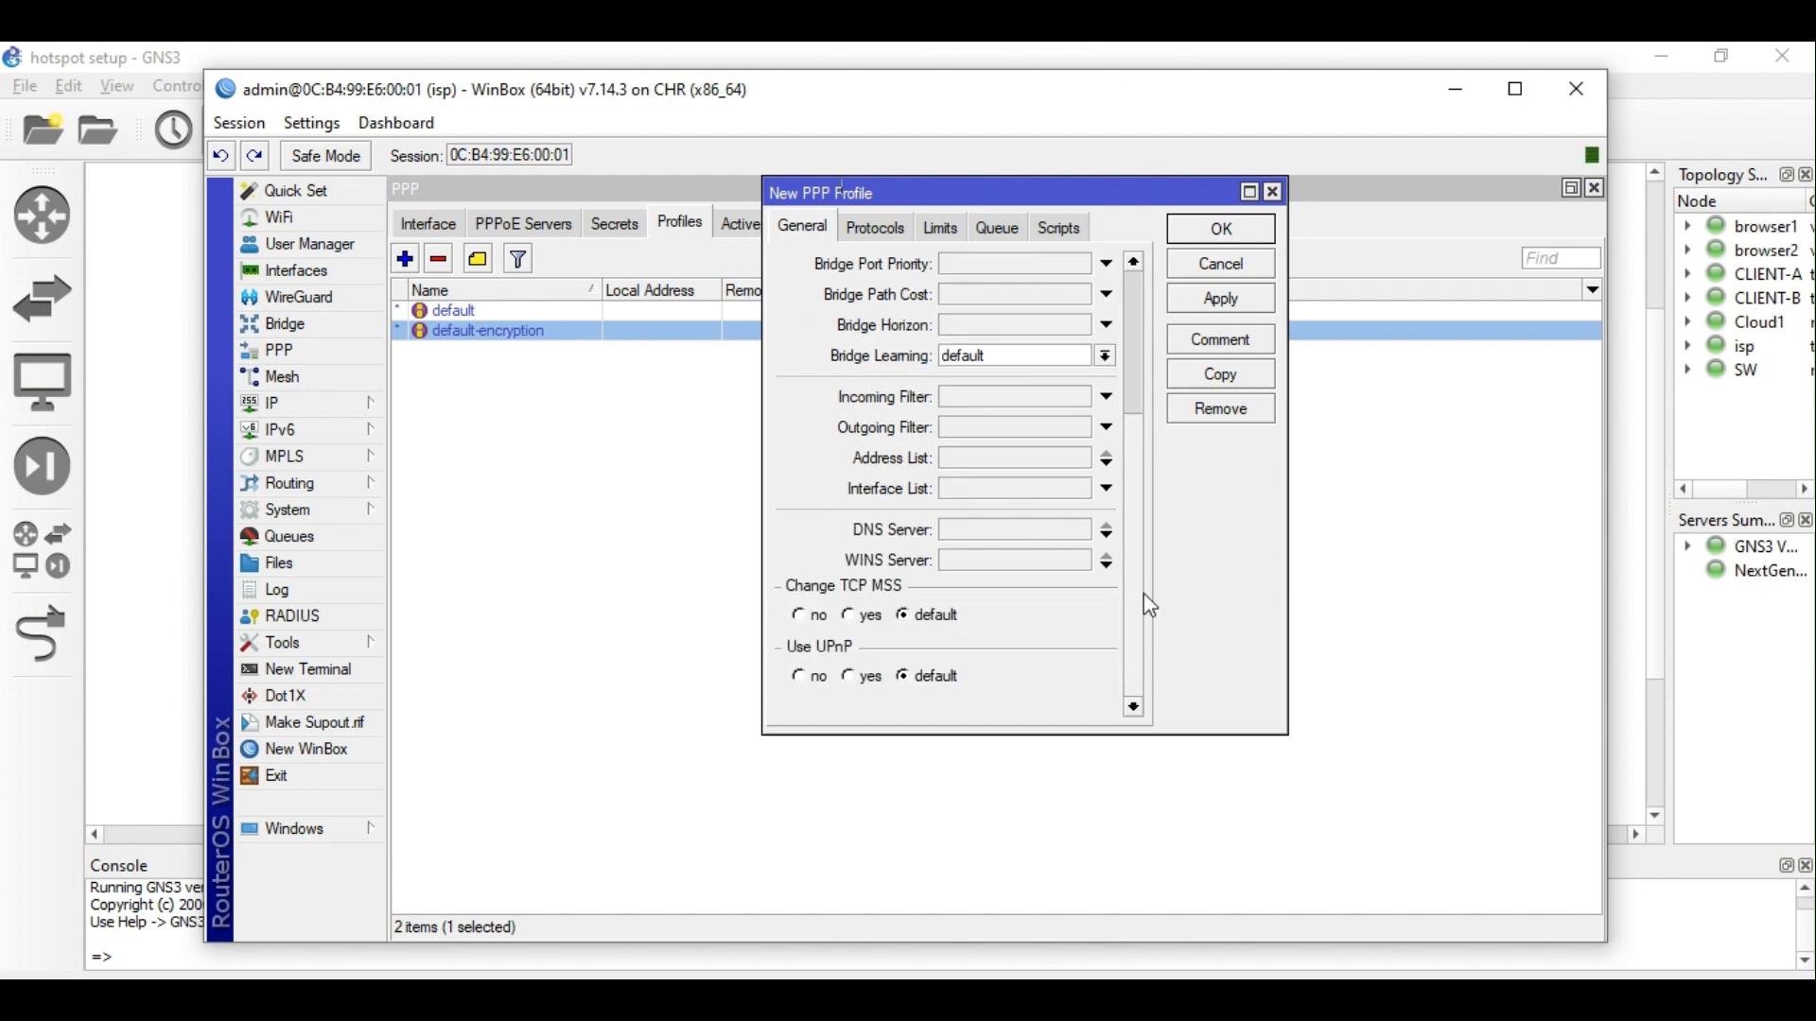
{"action": "left_click", "coordinate": [853, 615]}
Go back to ppp_profile's Remote Address field, still reading 0.0.0.0.
{"action": "scroll", "coordinate": [1144, 585], "scroll_direction": "up", "scroll_amount": 3}
{"action": "scroll", "coordinate": [1153, 529], "scroll_direction": "down", "scroll_amount": 3}
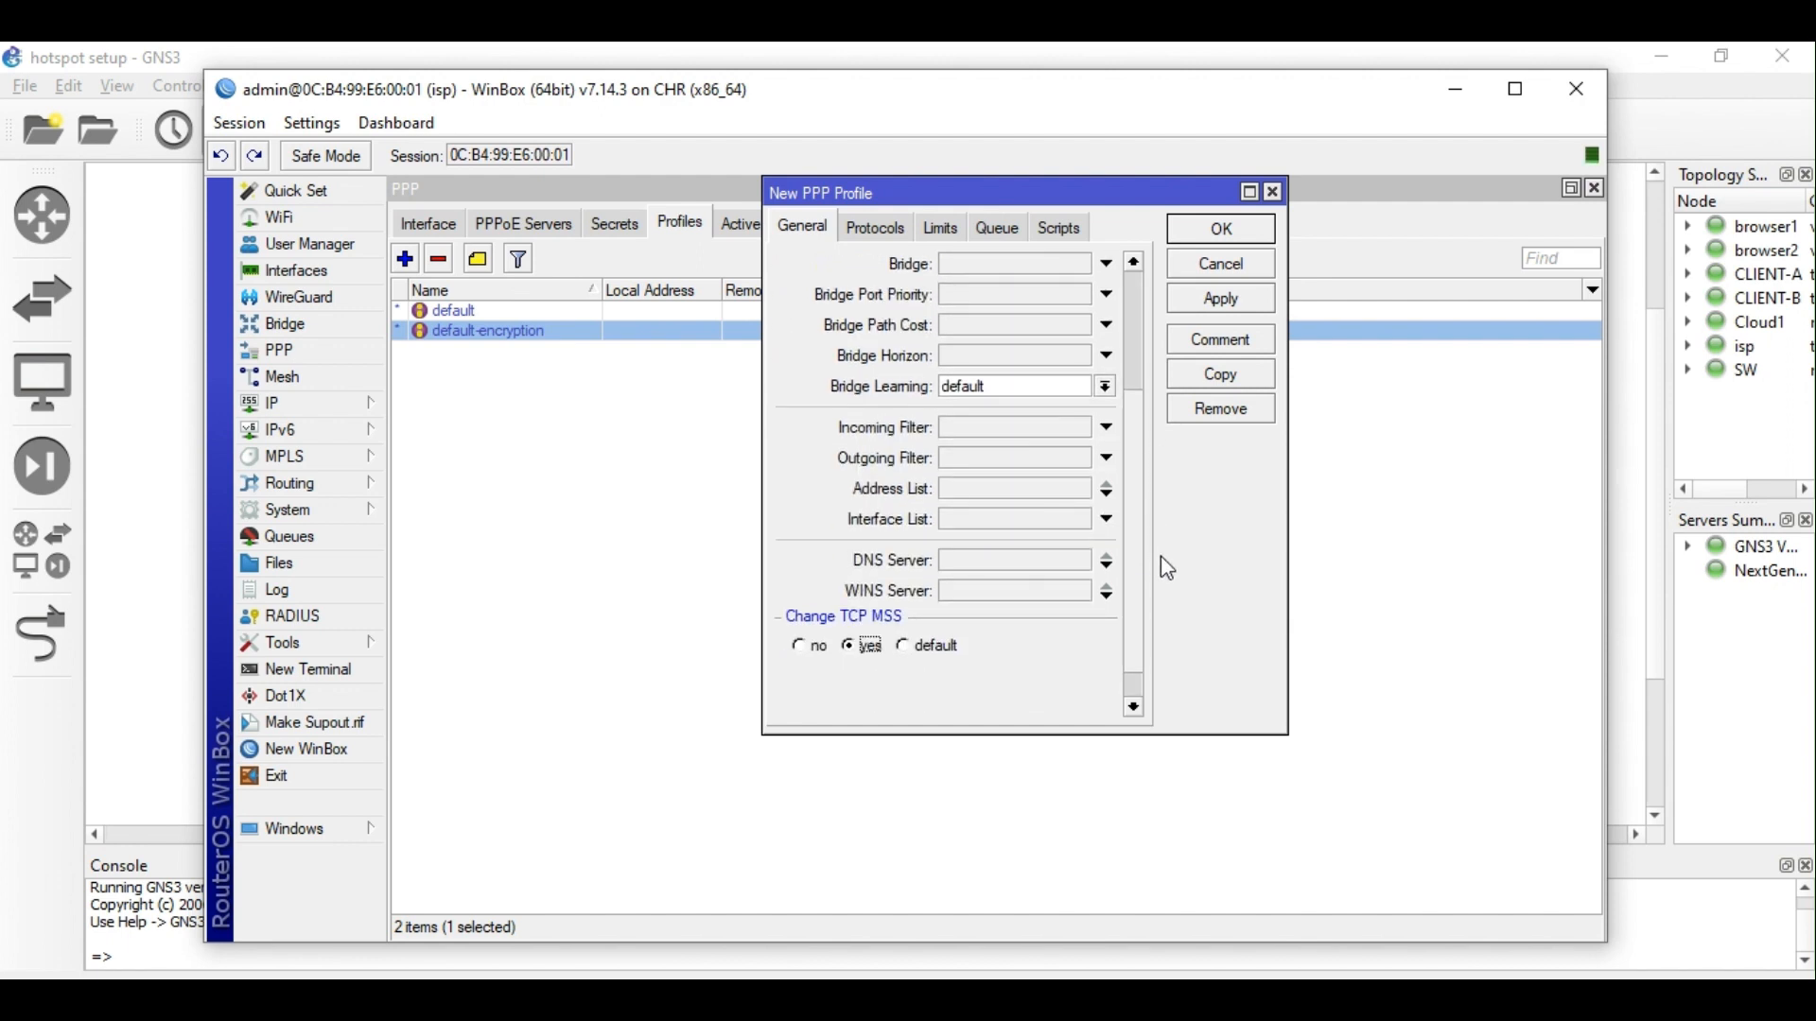
{"action": "scroll", "coordinate": [1168, 568], "scroll_direction": "down", "scroll_amount": 1}
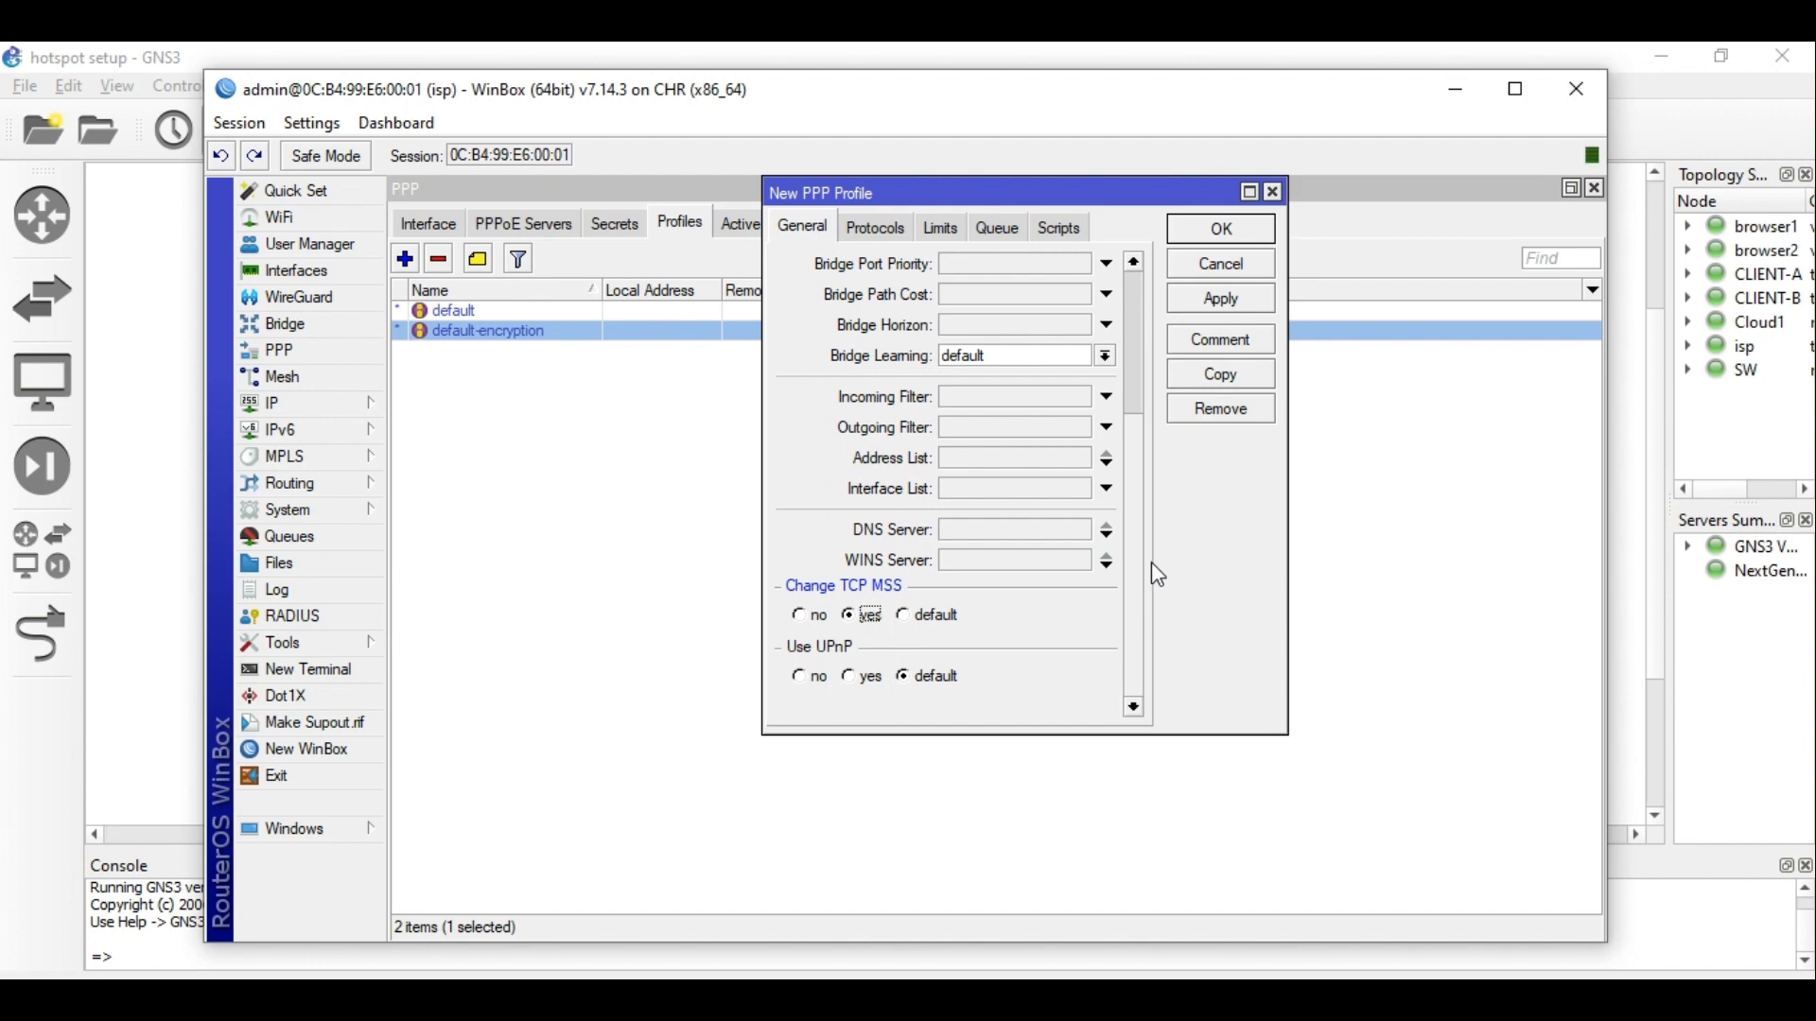
{"action": "scroll", "coordinate": [1149, 564], "scroll_direction": "up", "scroll_amount": 6}
{"action": "scroll", "coordinate": [1138, 558], "scroll_direction": "down", "scroll_amount": 4}
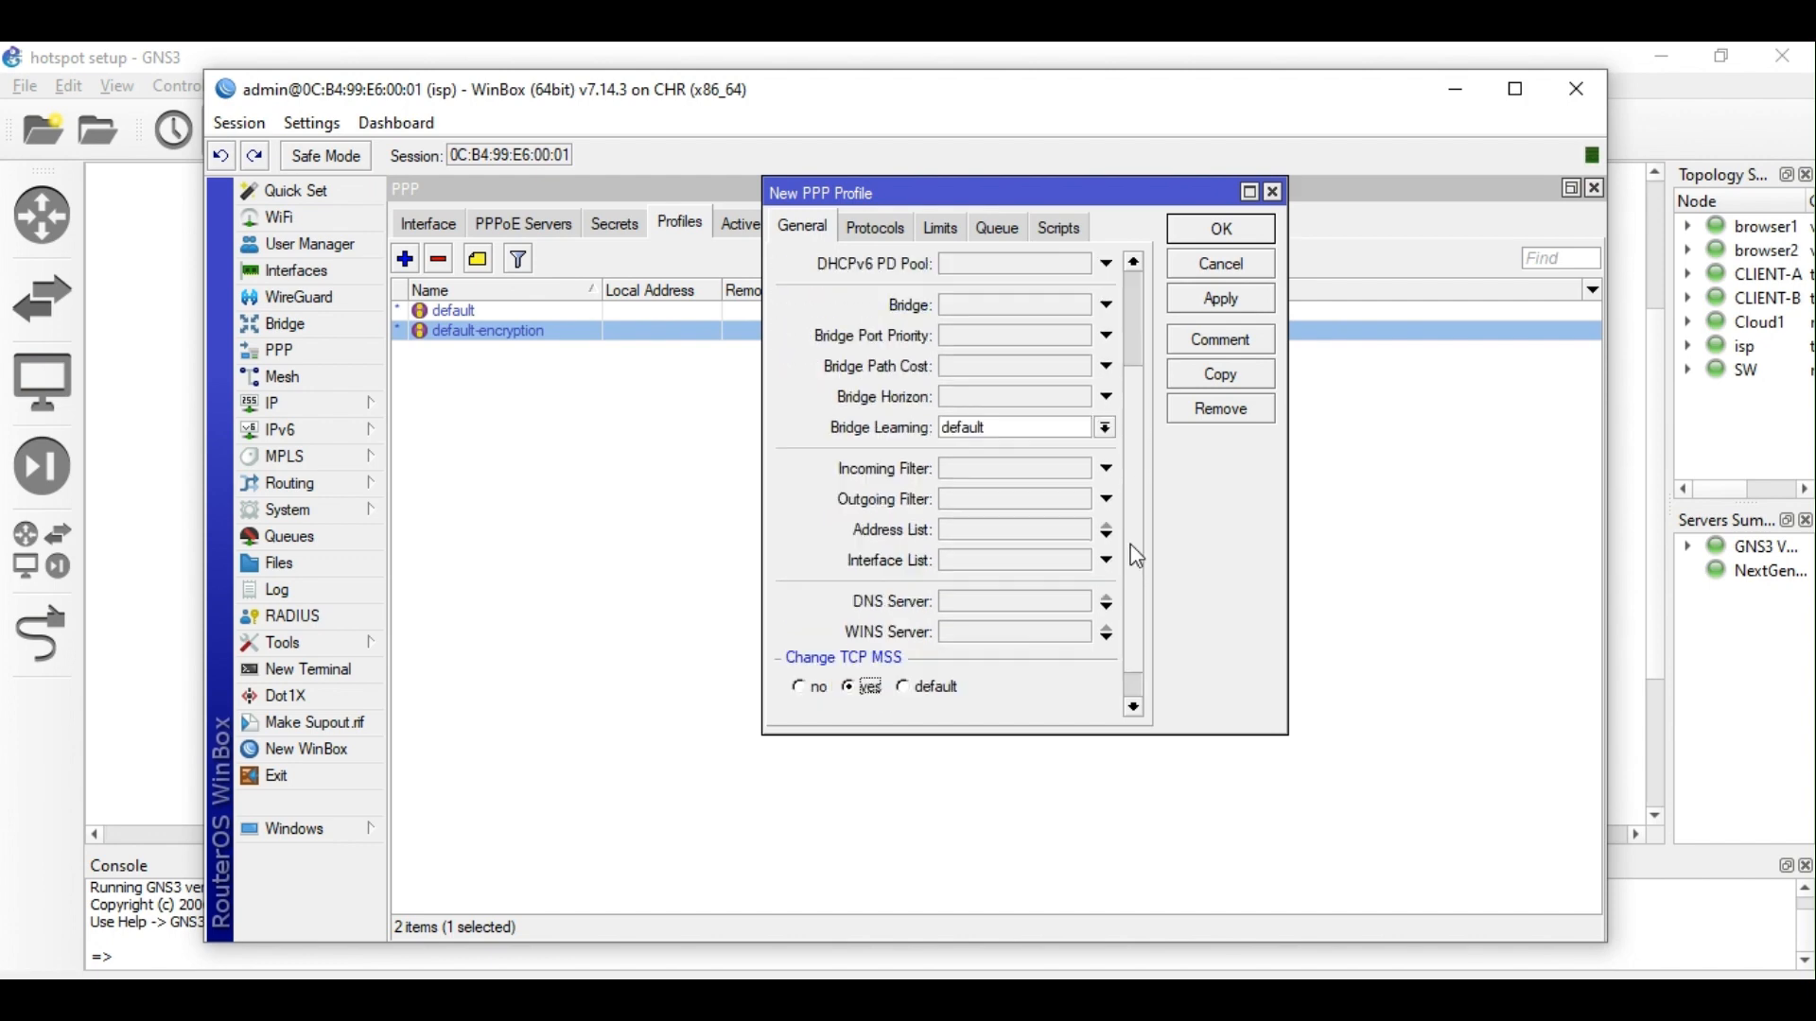
{"action": "scroll", "coordinate": [1137, 558], "scroll_direction": "down", "scroll_amount": 2}
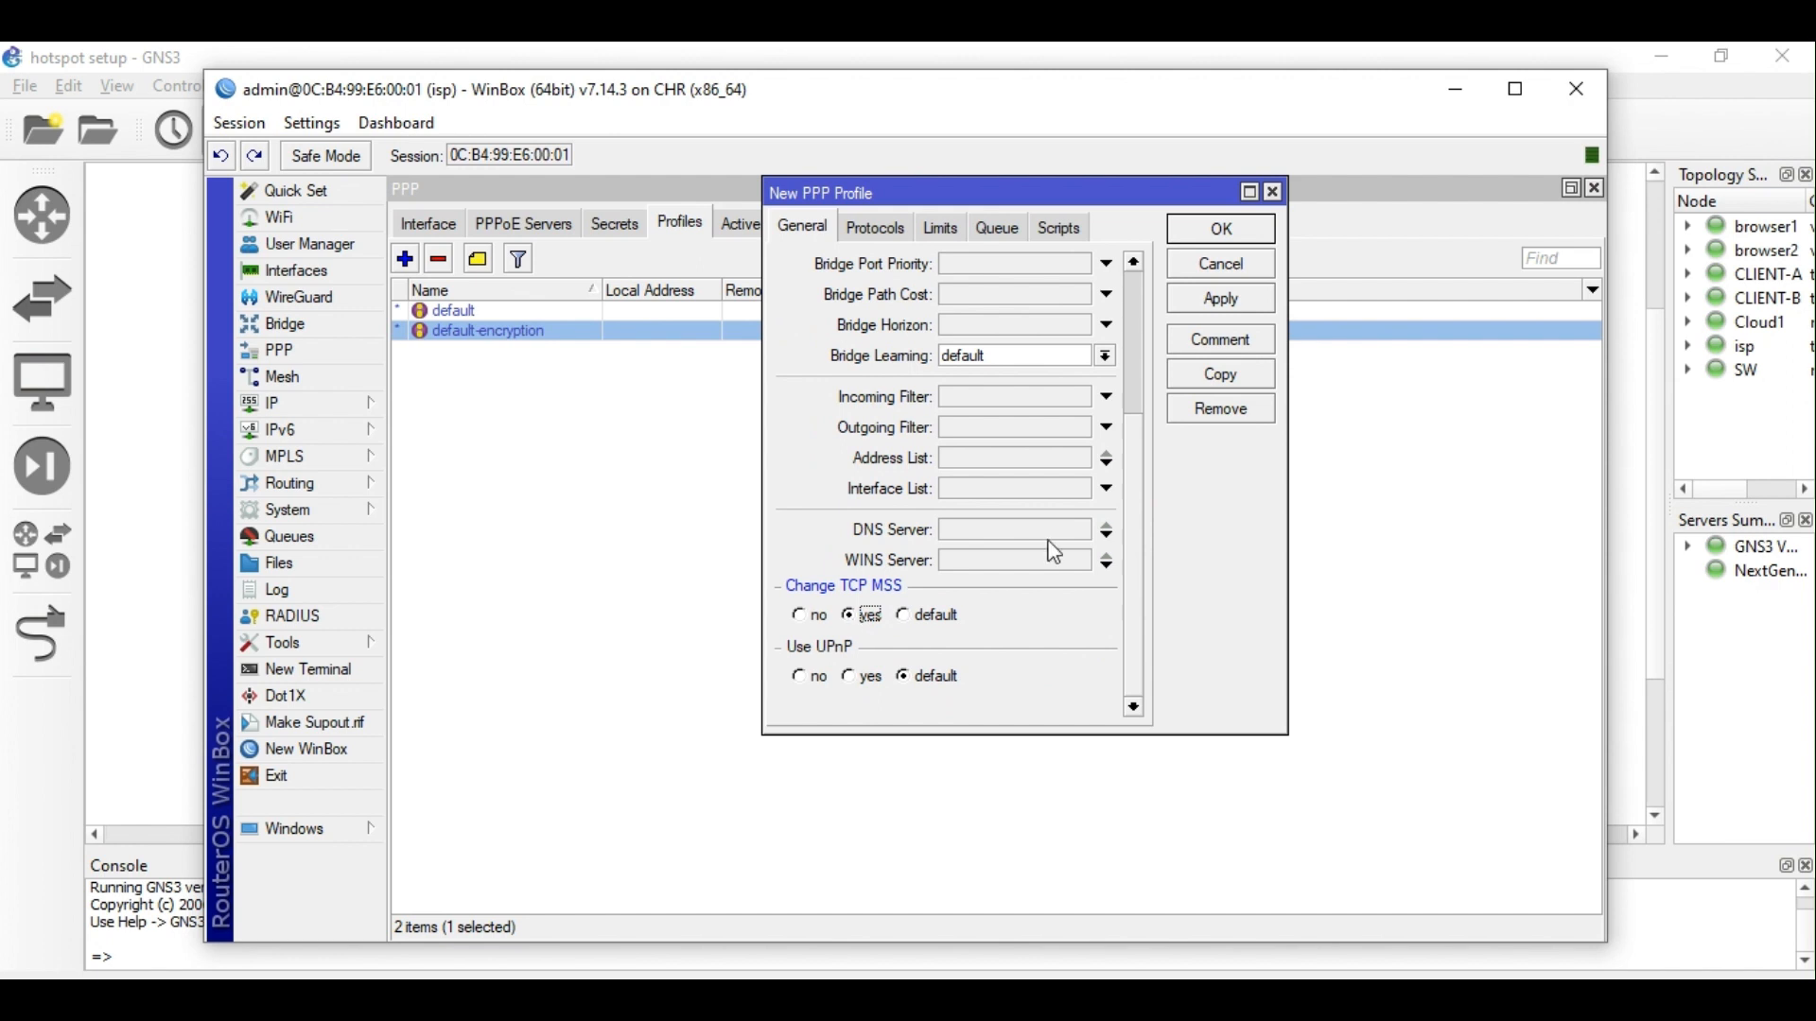
{"action": "left_click_drag", "start_coordinate": [1138, 497], "coordinate": [1138, 356]}
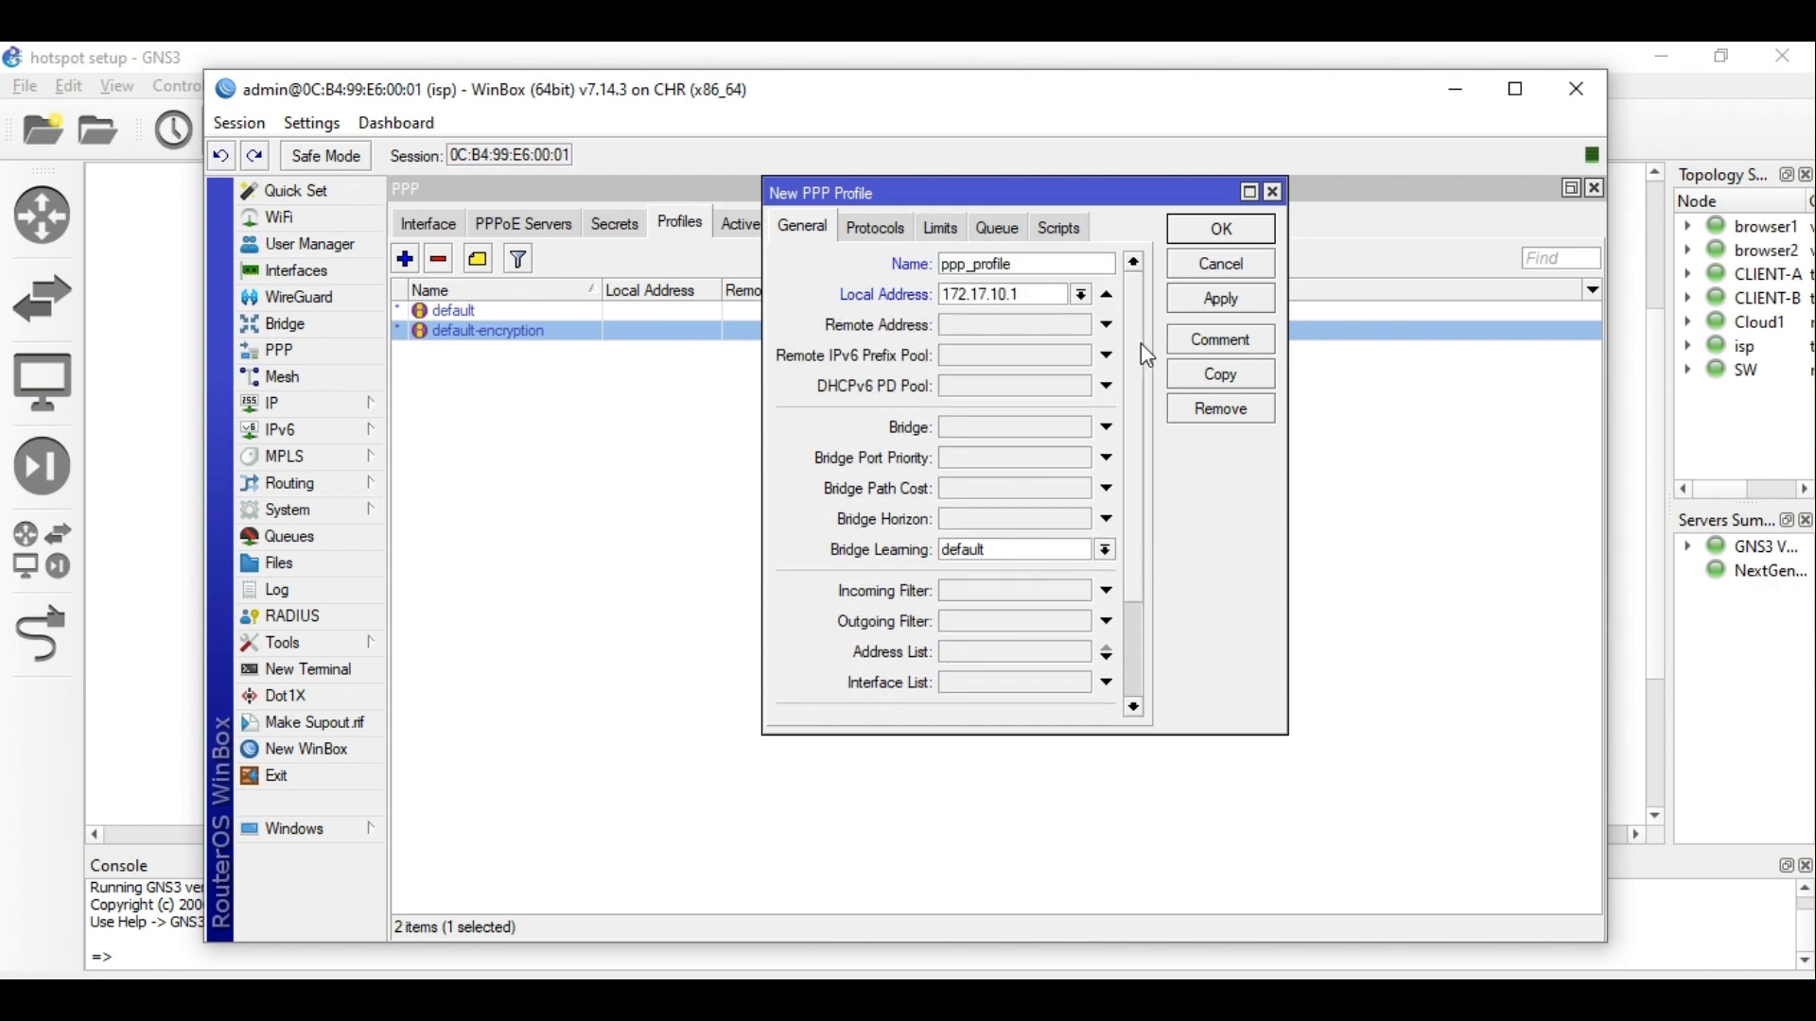
{"action": "left_click", "coordinate": [1006, 325]}
{"action": "left_click", "coordinate": [311, 379]}
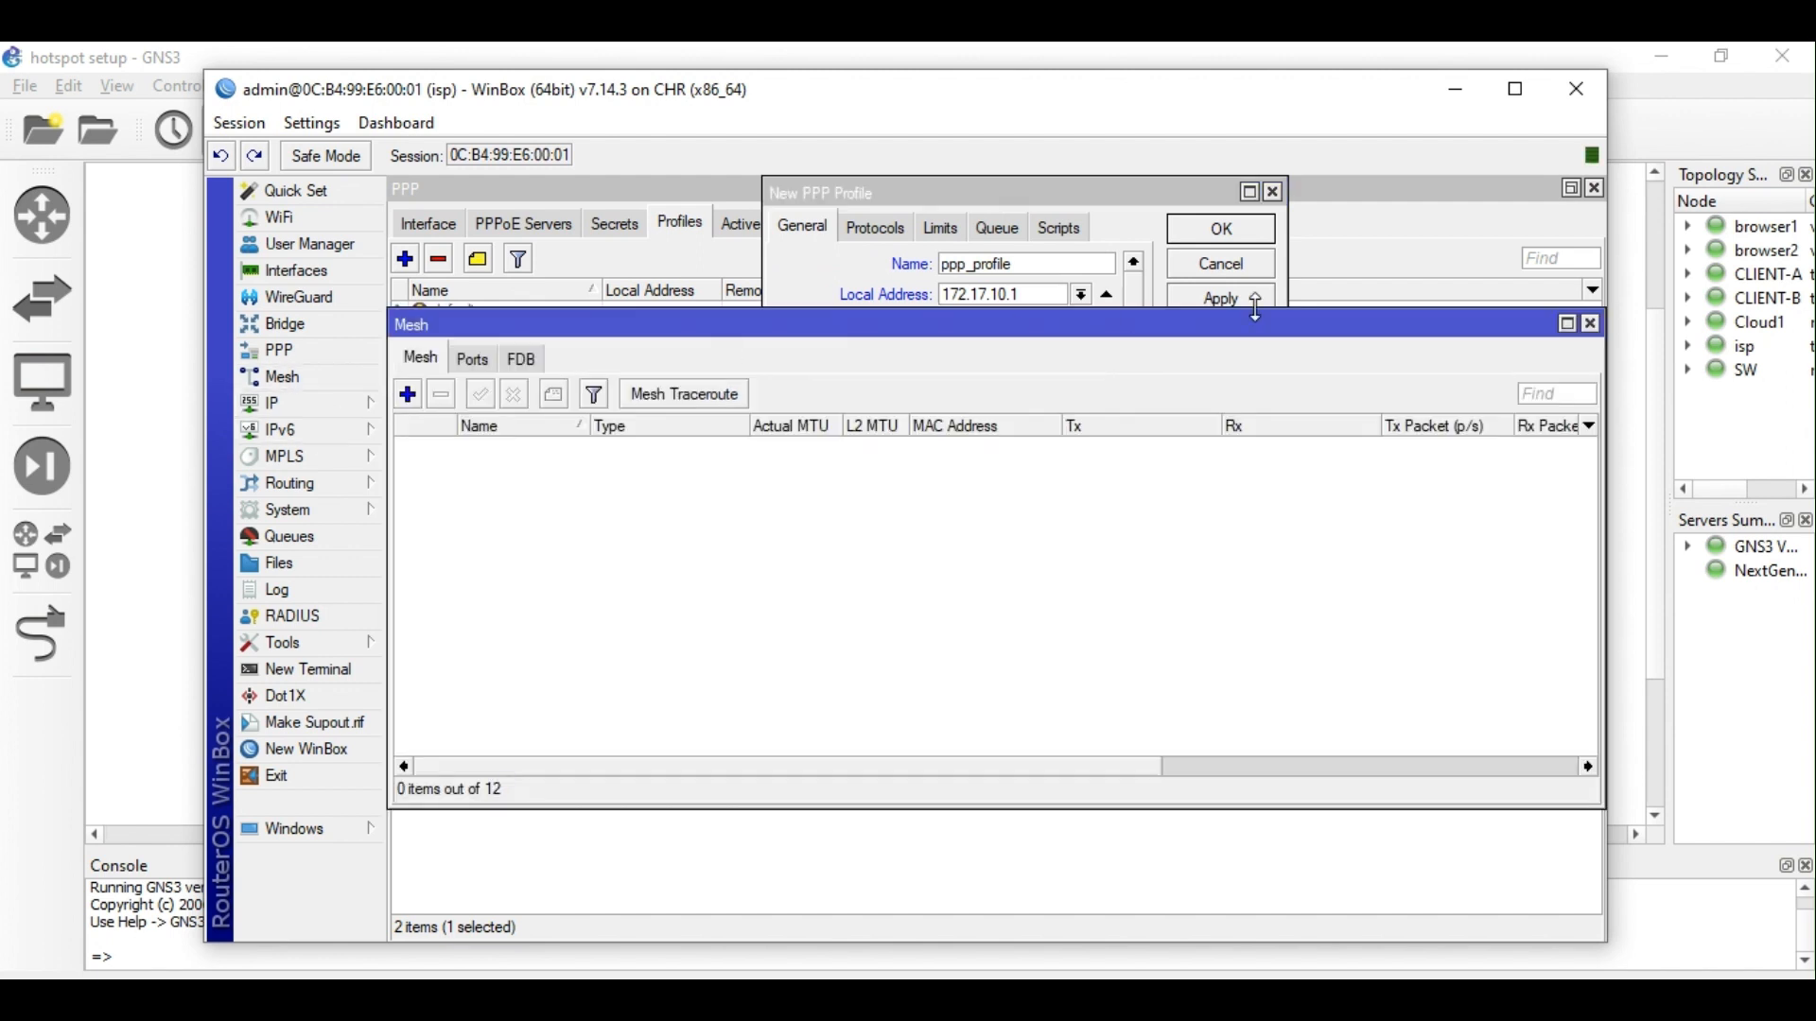
Close the Mesh window and bring up the IP Pool list.
{"action": "left_click", "coordinate": [1592, 324]}
{"action": "left_click", "coordinate": [309, 408]}
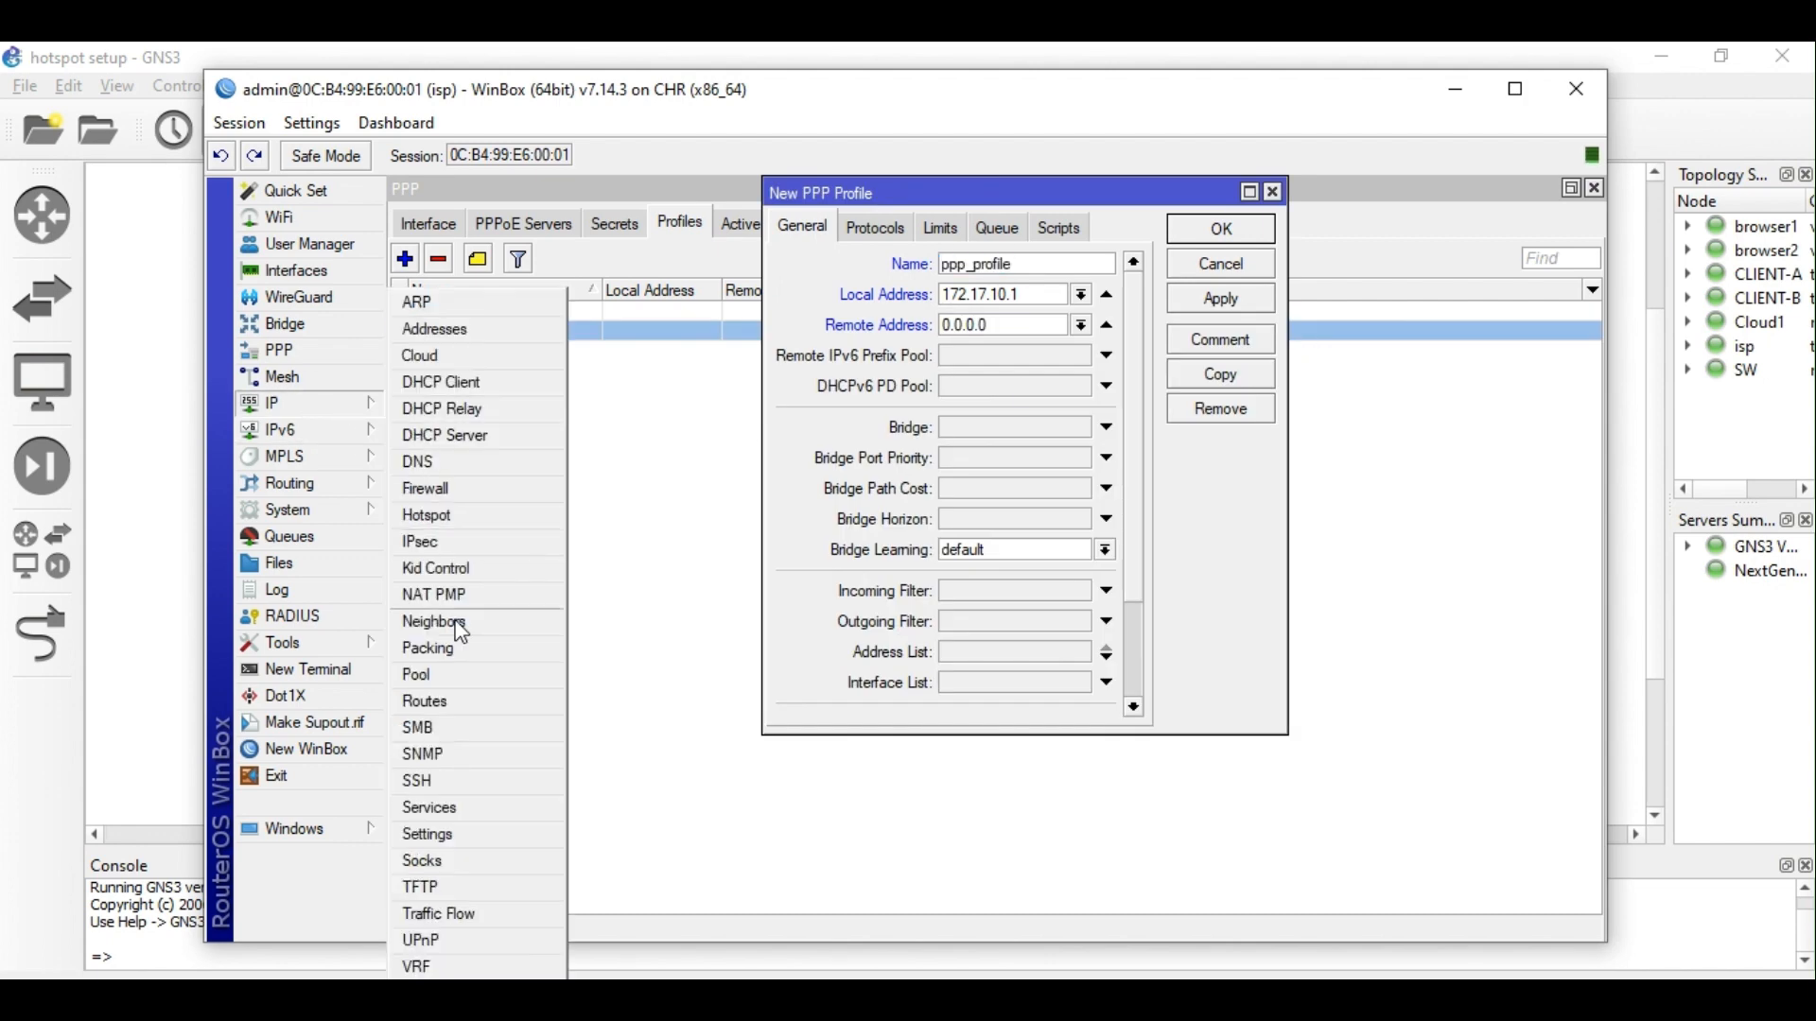
{"action": "left_click", "coordinate": [467, 676]}
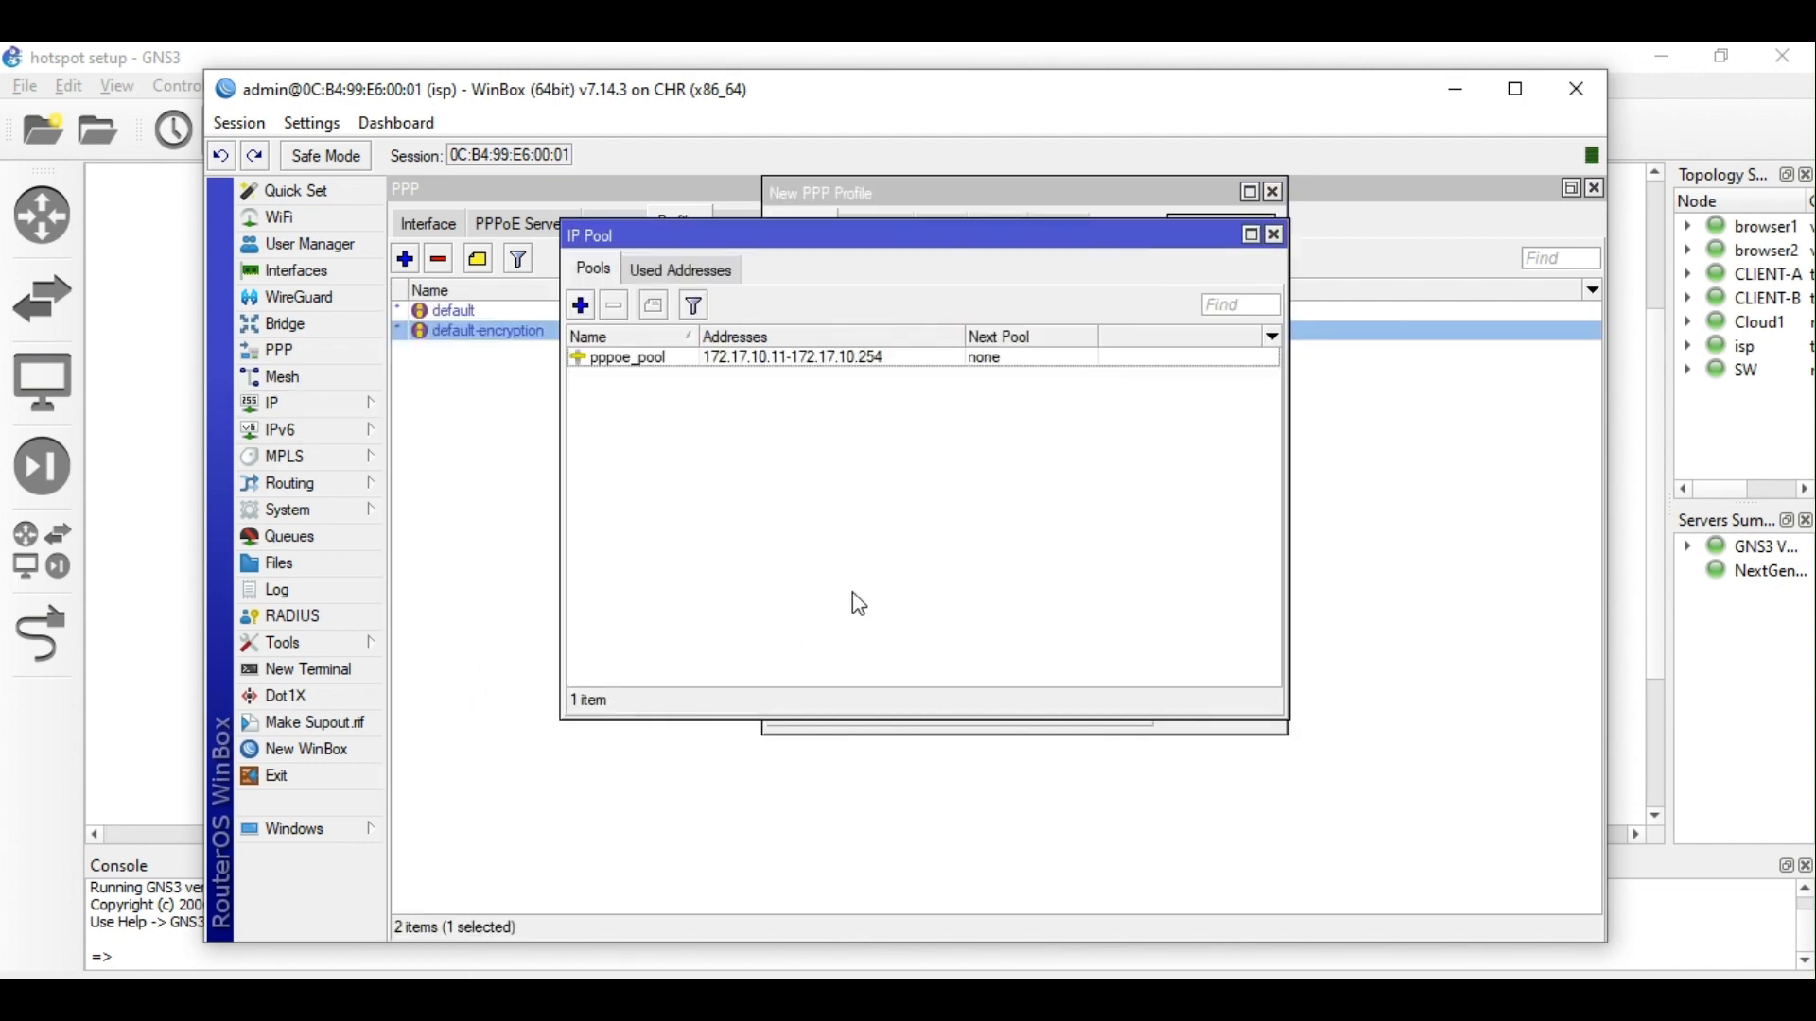
{"action": "left_click", "coordinate": [667, 359]}
Create pool pppoe_pool spanning 172.17.10.11-172.17.10.254.
{"action": "left_click", "coordinate": [583, 308]}
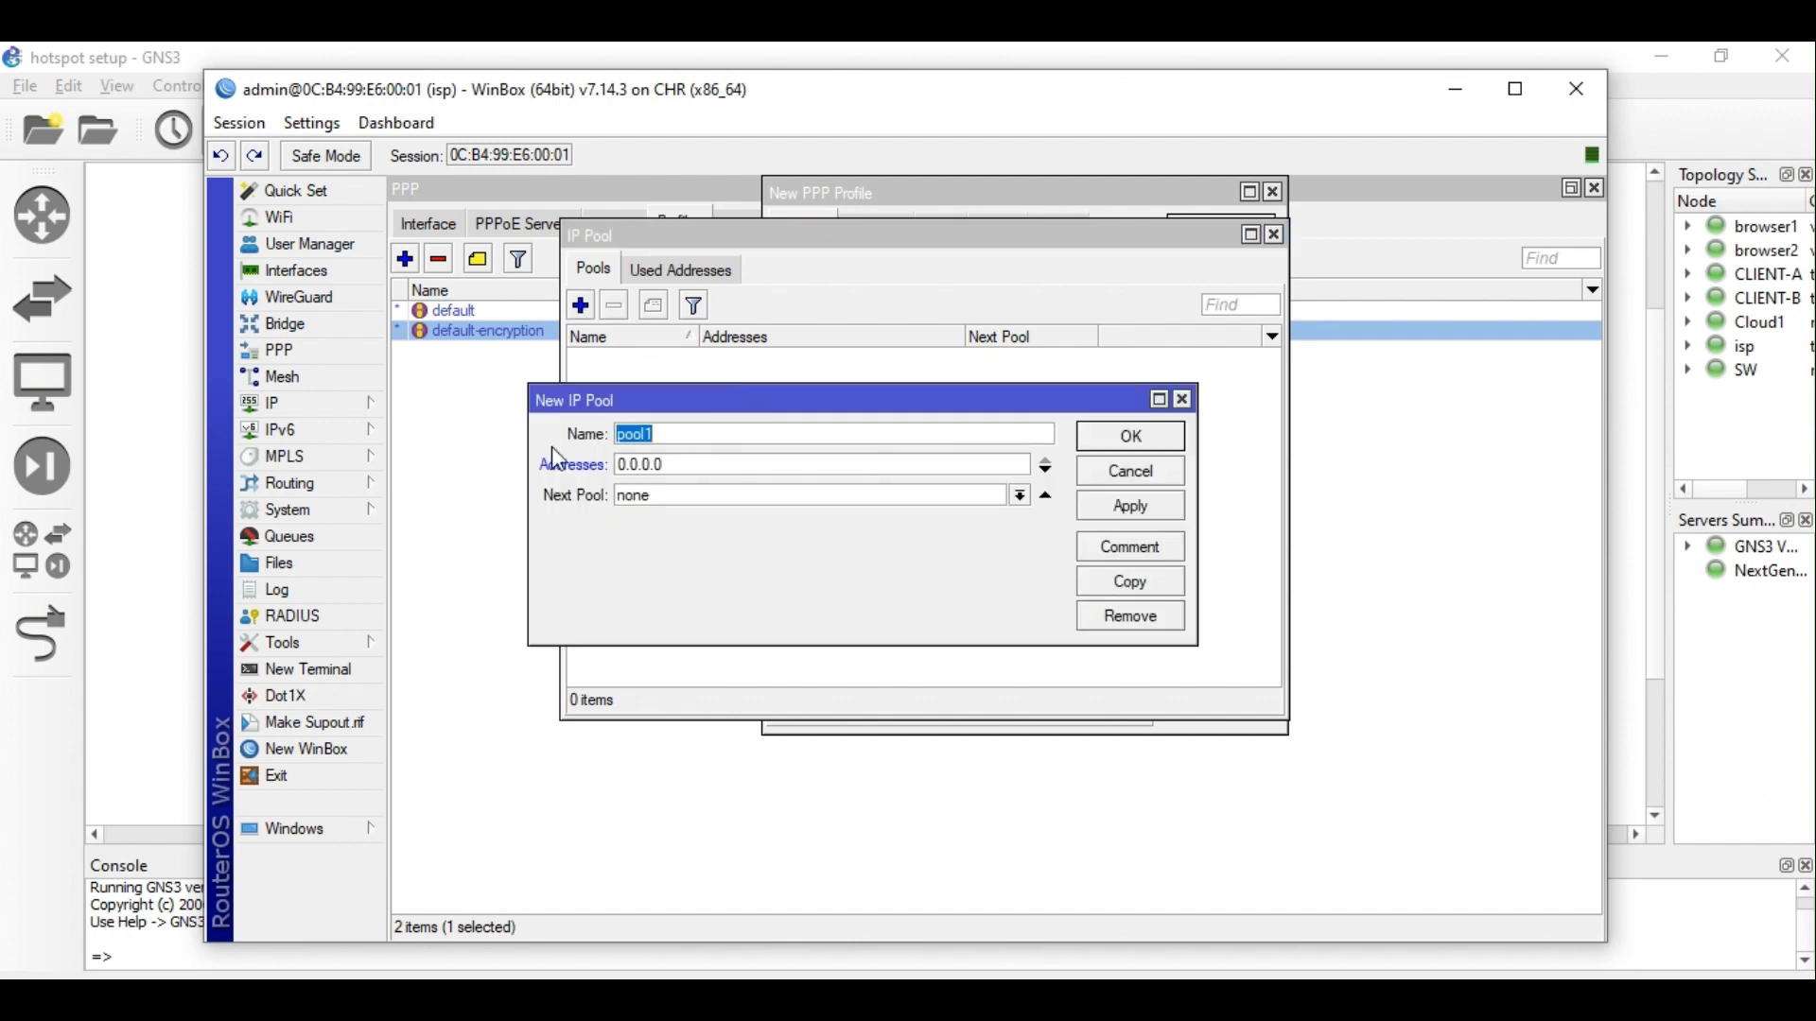
{"action": "type", "text": "pppoe_pool"}
{"action": "key", "text": "Tab"}
{"action": "type", "text": "172.17.10.1/24"}
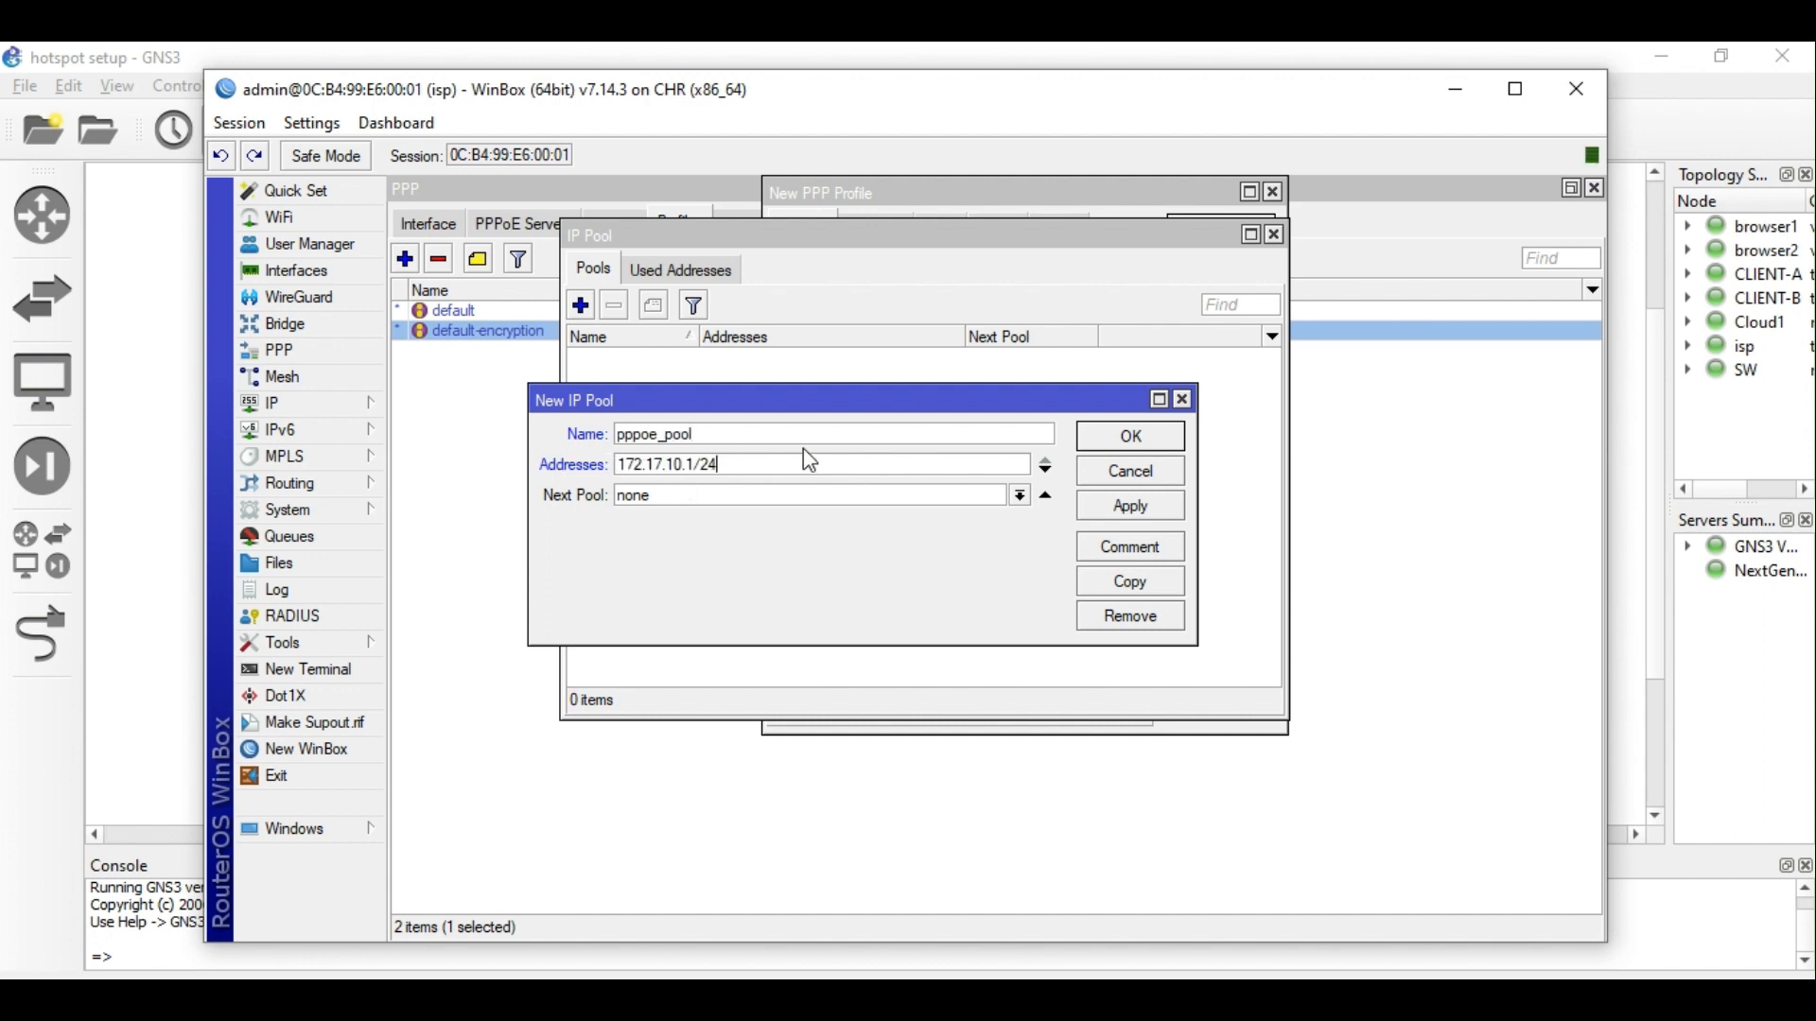
{"action": "key", "text": "BackSpace"}
{"action": "key", "text": "BackSpace"}
{"action": "key", "text": "BackSpace"}
{"action": "type", "text": "1-"}
{"action": "type", "text": "172.17.10.1/24"}
{"action": "left_click", "coordinate": [1144, 509]}
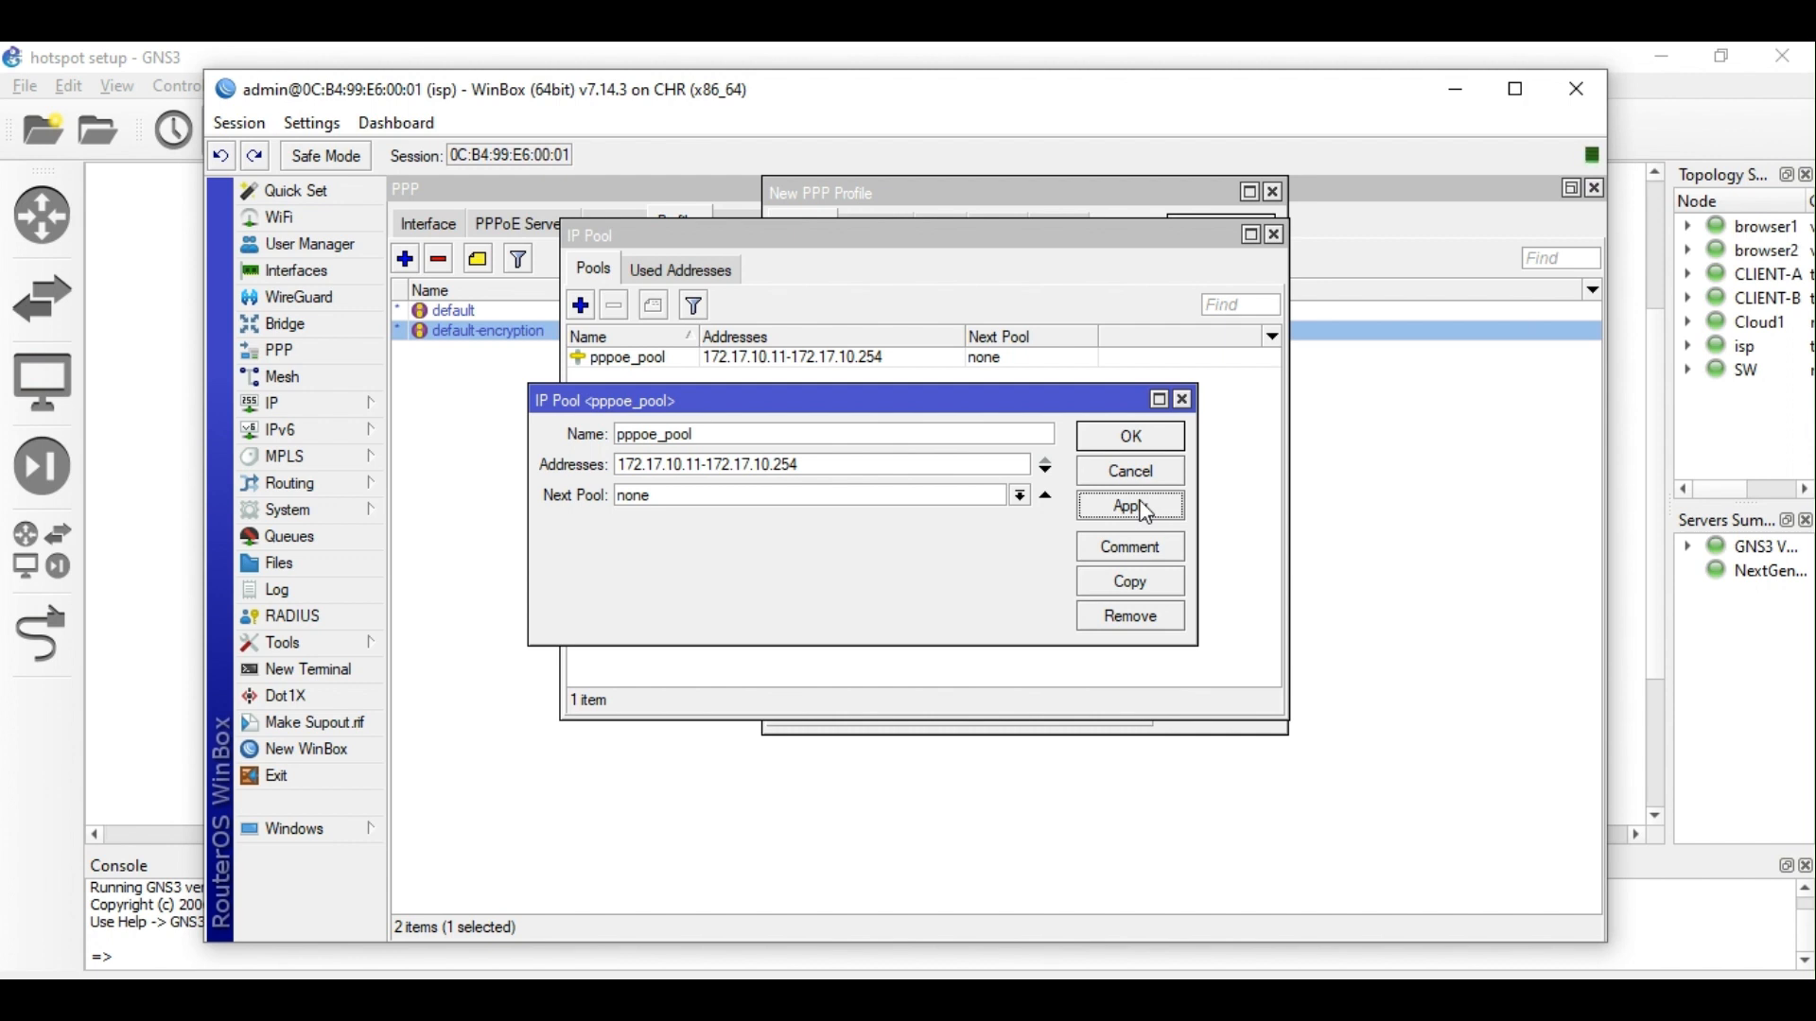
{"action": "left_click", "coordinate": [1154, 437]}
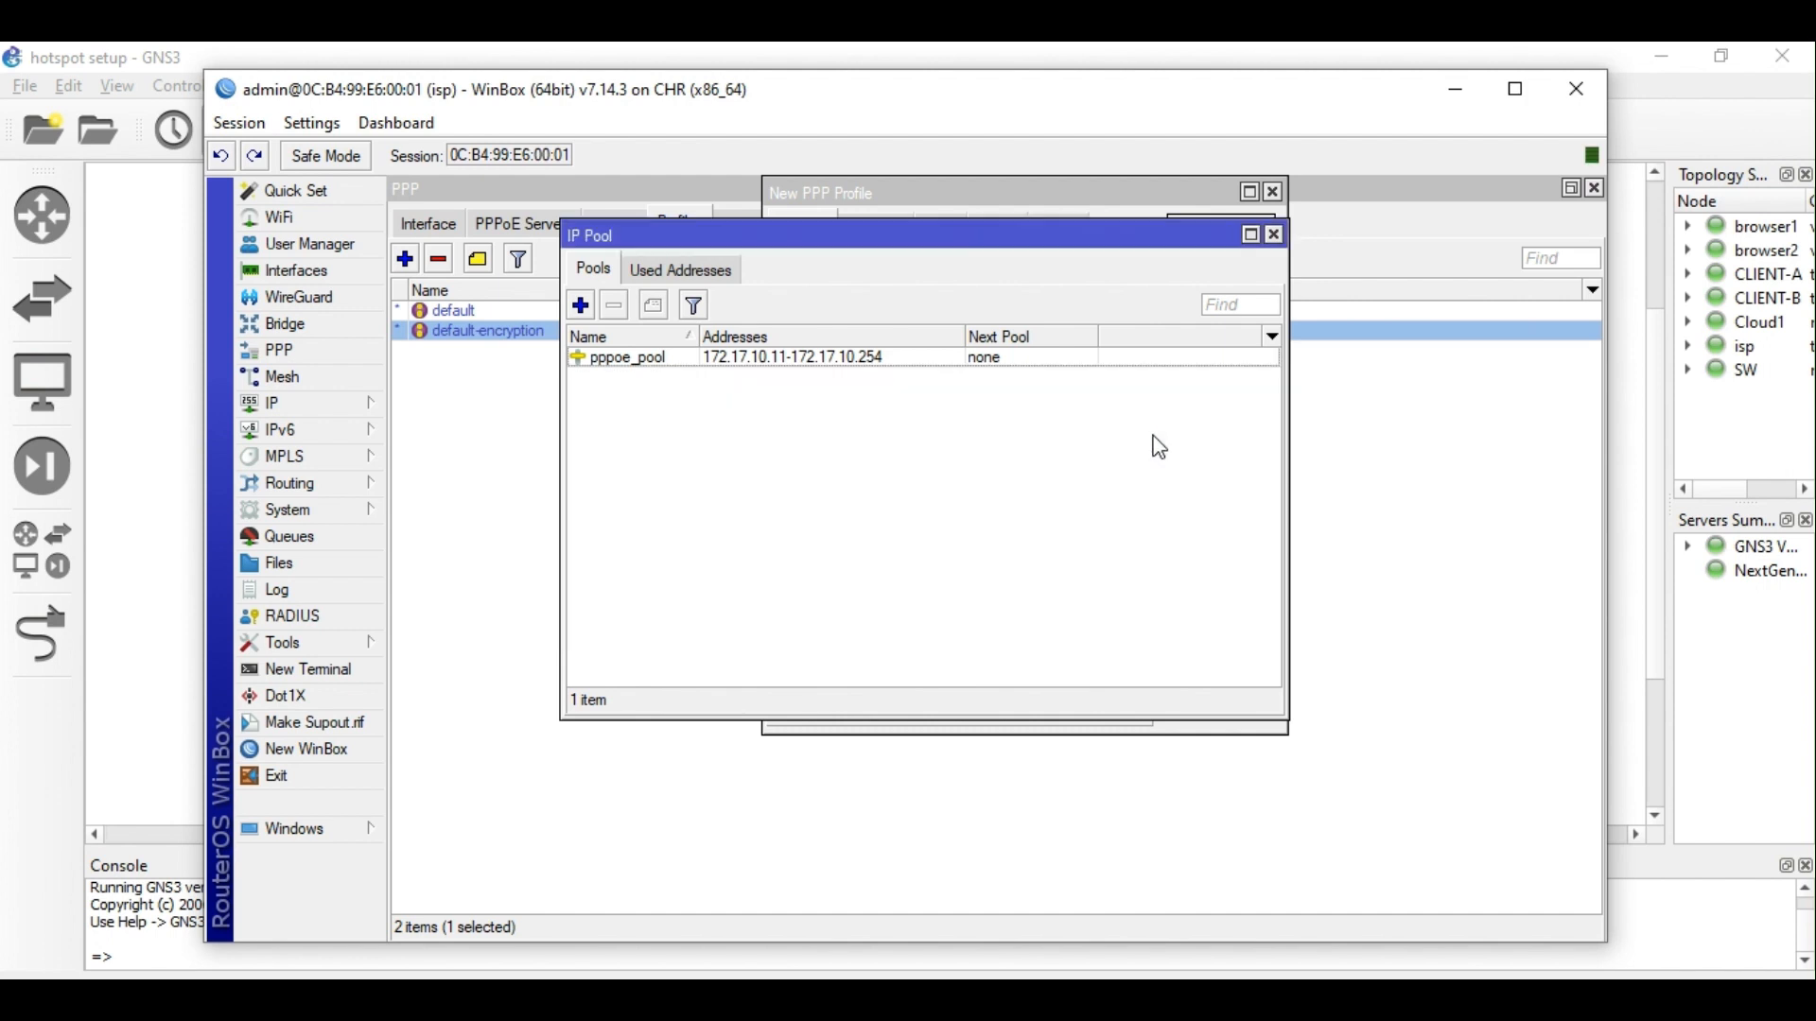
{"action": "left_click", "coordinate": [1274, 234]}
{"action": "left_click", "coordinate": [1081, 326]}
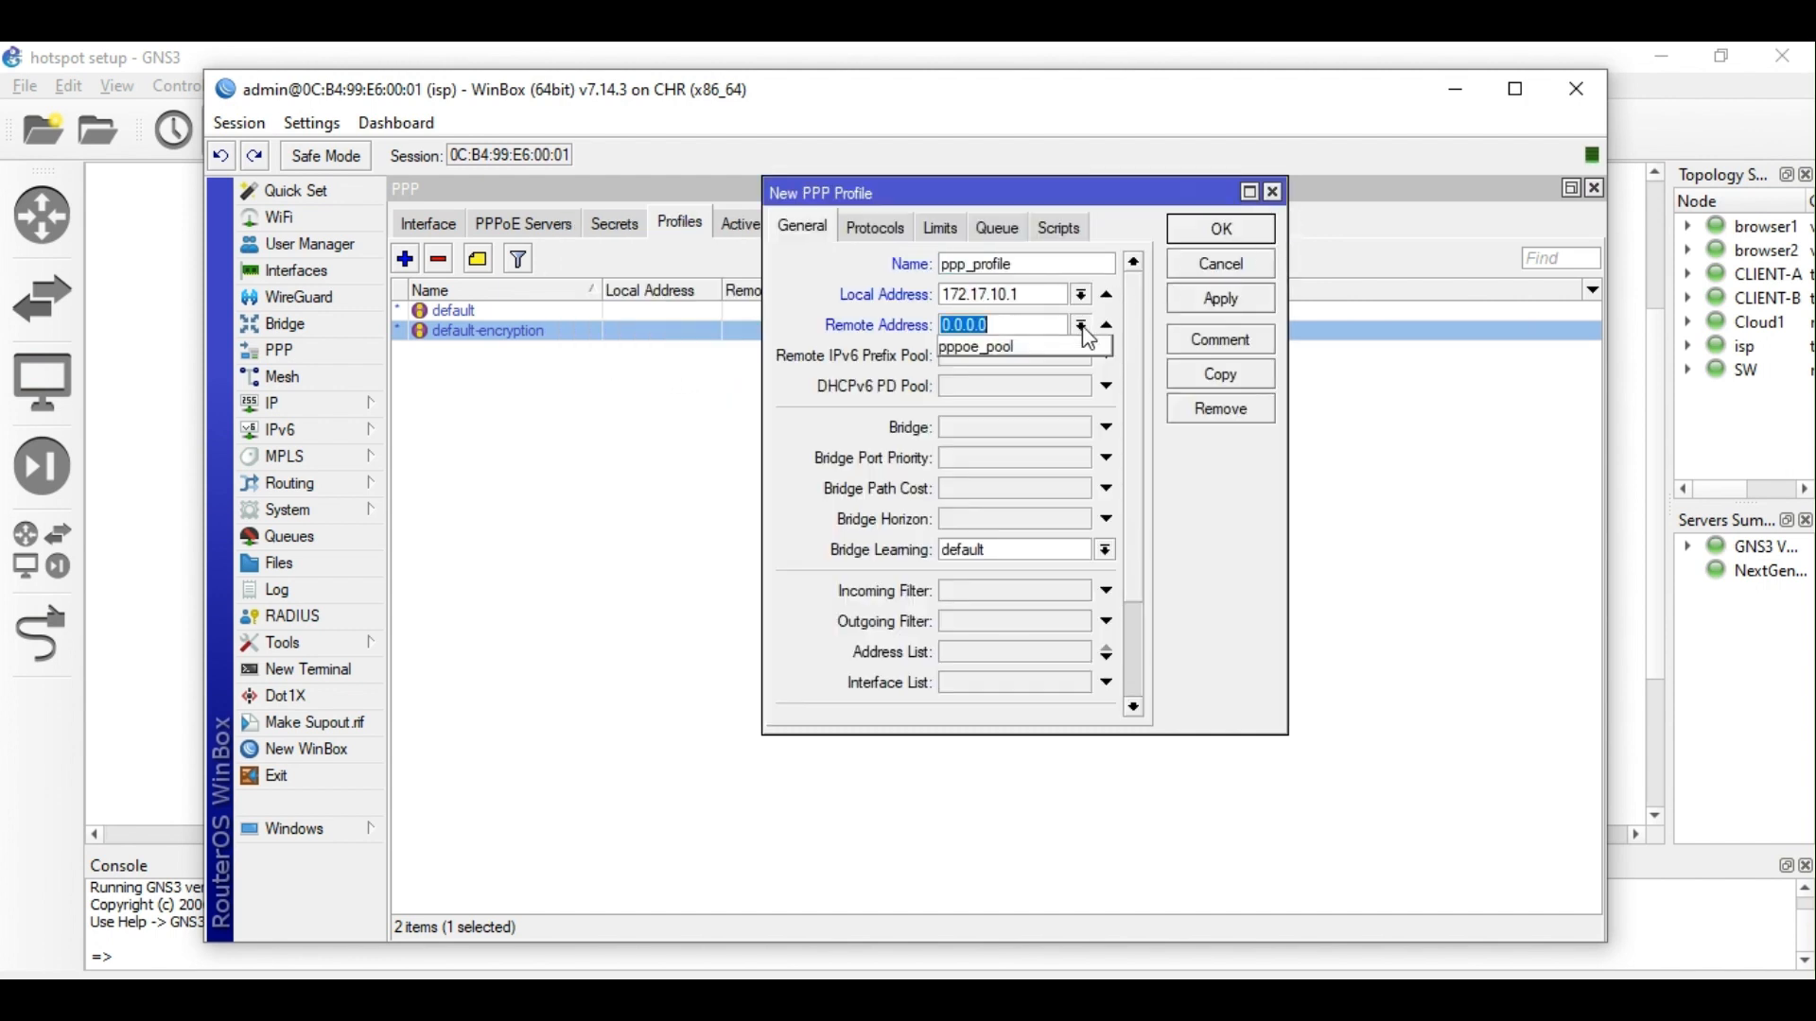
Set ppp_profile's remote address to pppoe_pool and DNS servers to 8.8.8.8 and 8.8.4.4, then save it.
{"action": "left_click", "coordinate": [1020, 347]}
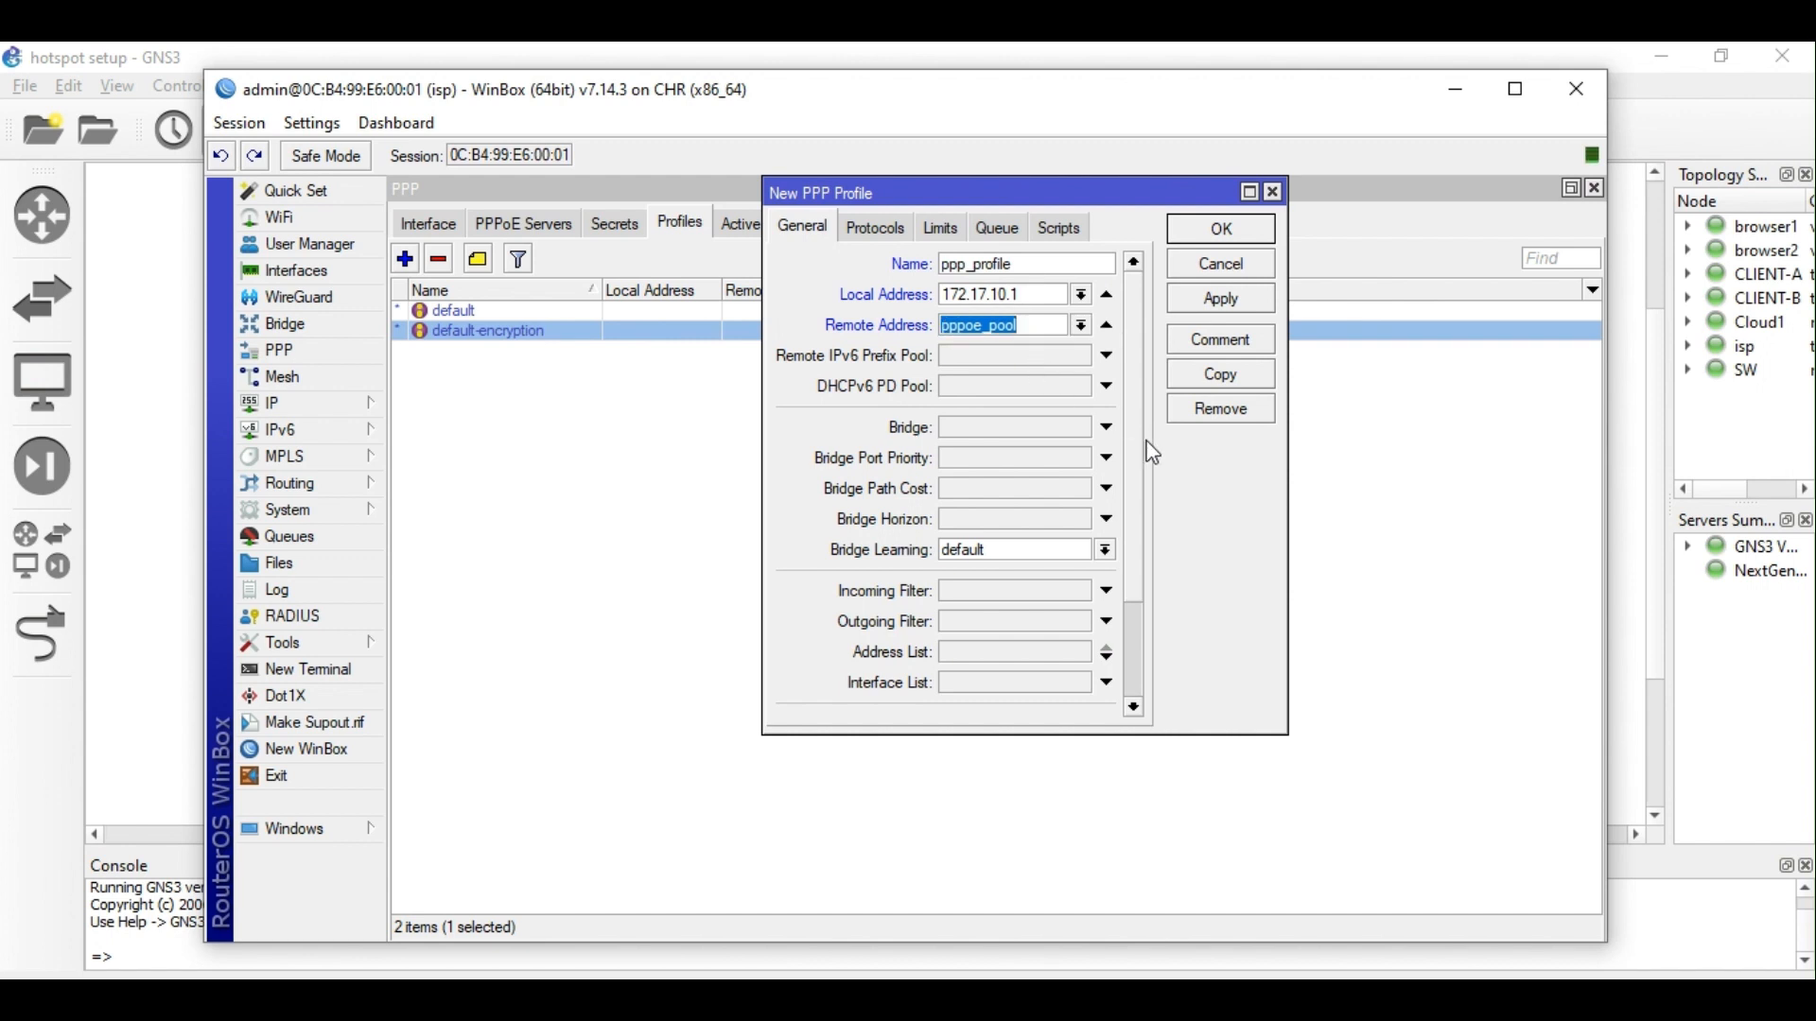
{"action": "scroll", "coordinate": [1140, 492], "scroll_direction": "down", "scroll_amount": 2}
{"action": "left_click", "coordinate": [1031, 545]}
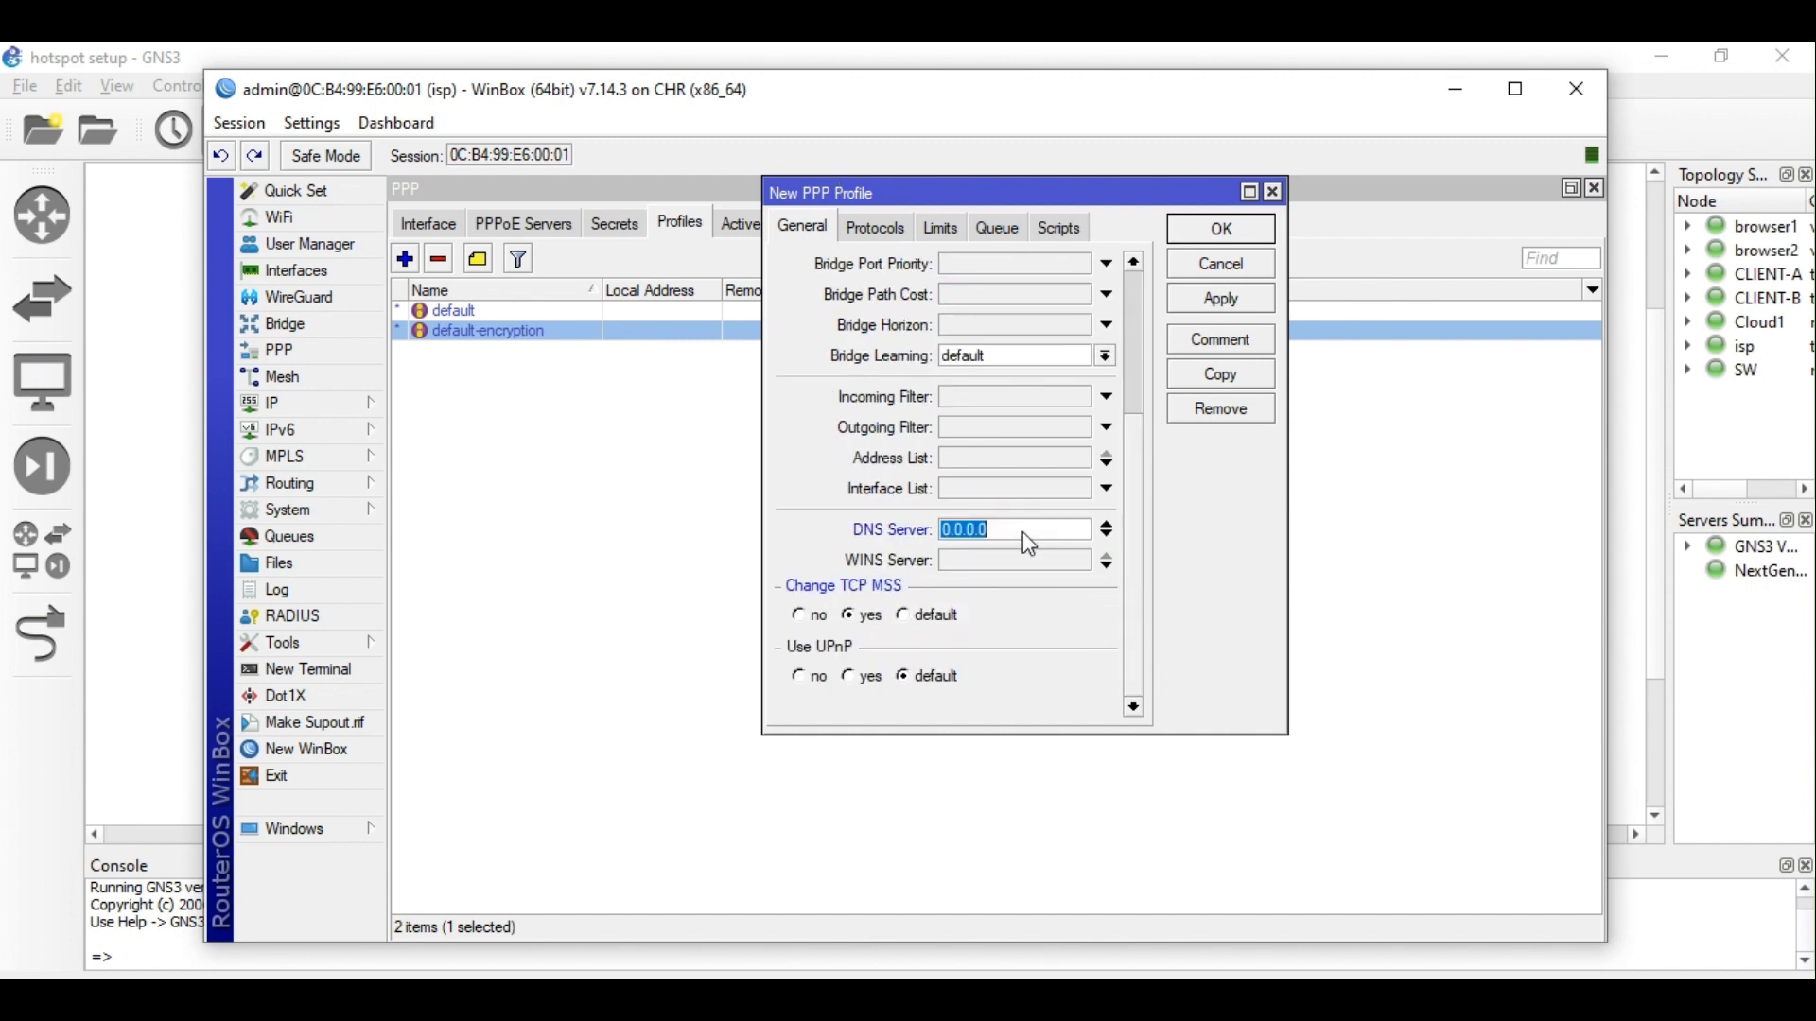
{"action": "type", "text": "8.8.8.8"}
{"action": "left_click", "coordinate": [1110, 535]}
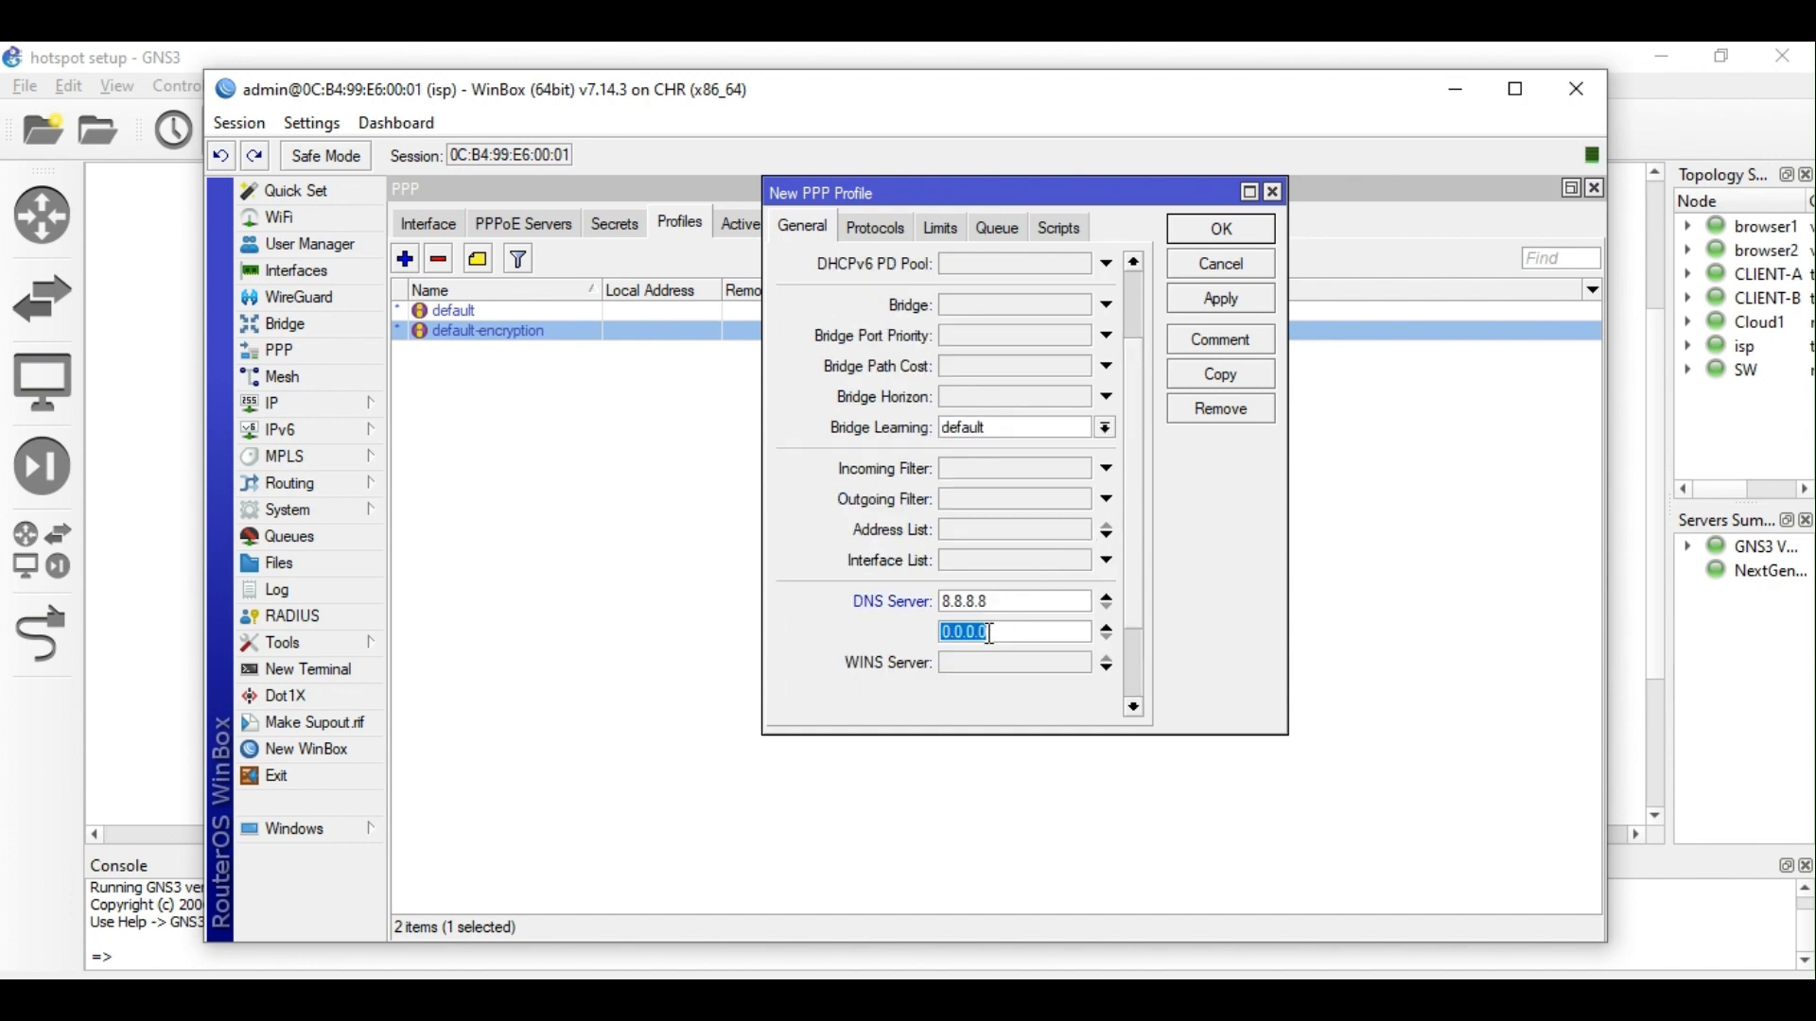
{"action": "type", "text": "8.8.4.4"}
{"action": "key", "text": "Return"}
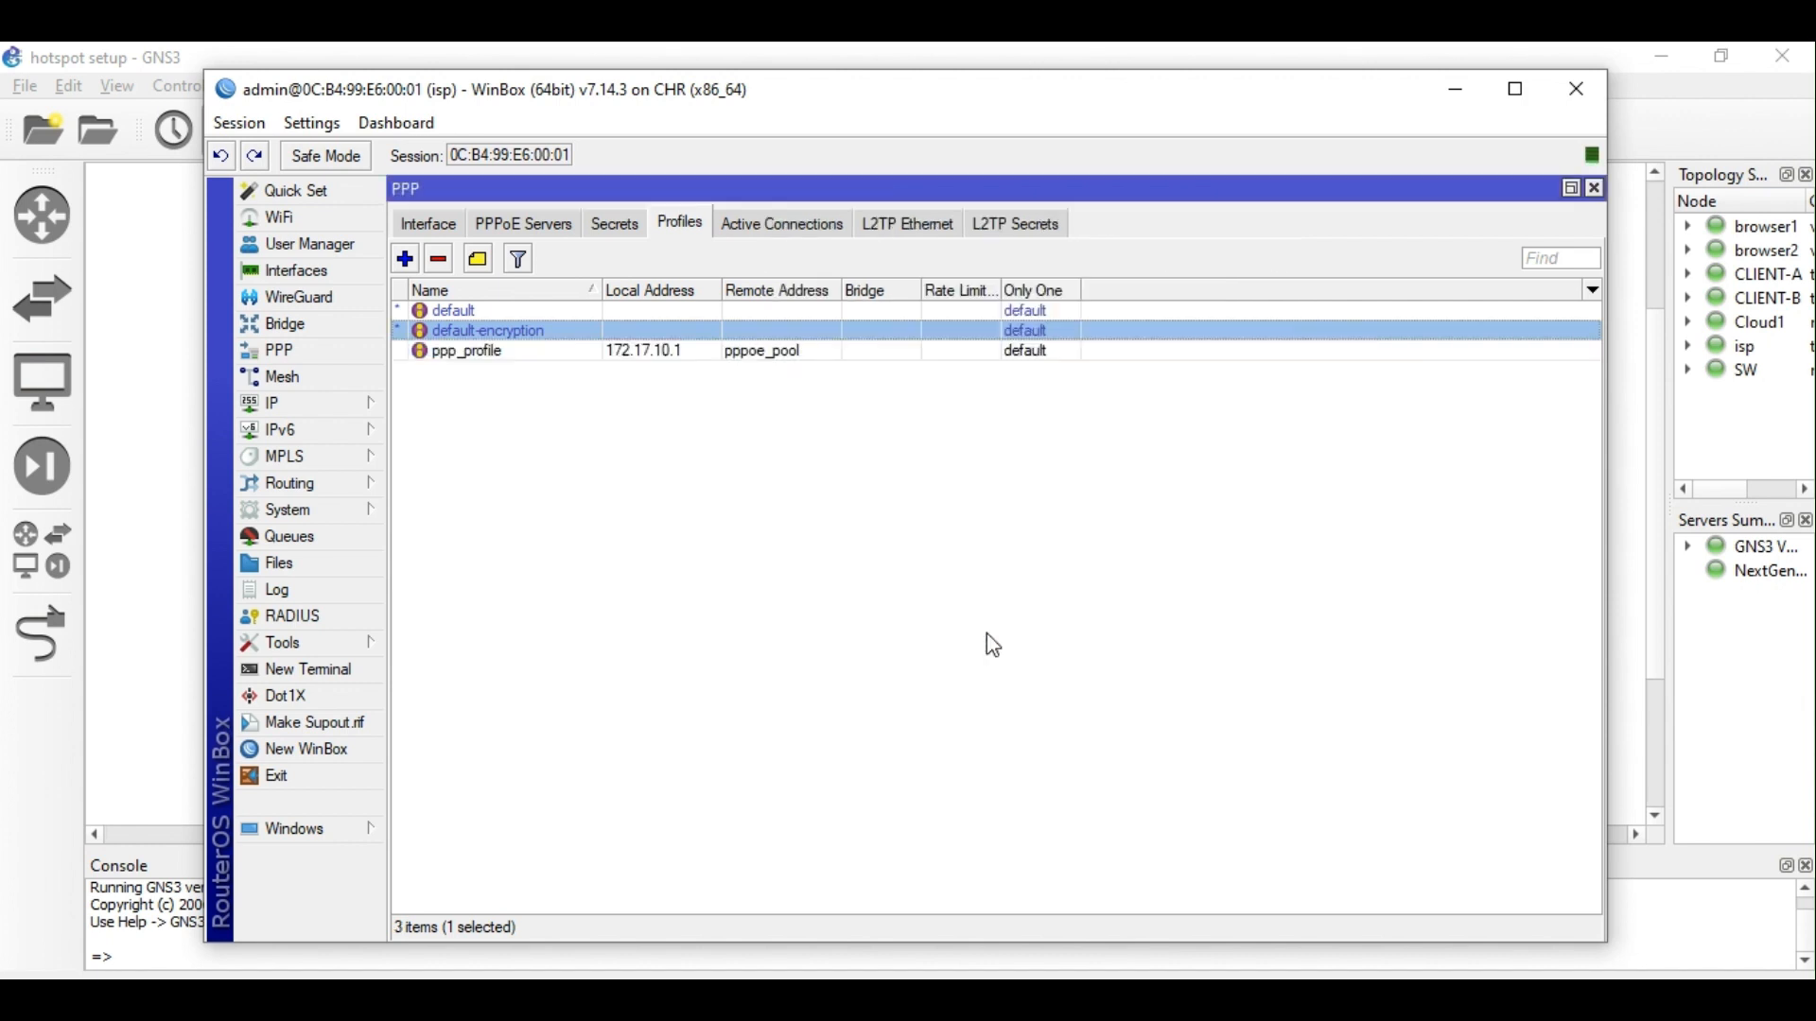
Delete the user1 PPP secret and the existing service1 PPPoE server.
{"action": "left_click", "coordinate": [546, 223]}
{"action": "left_click", "coordinate": [616, 224]}
{"action": "left_click", "coordinate": [492, 310]}
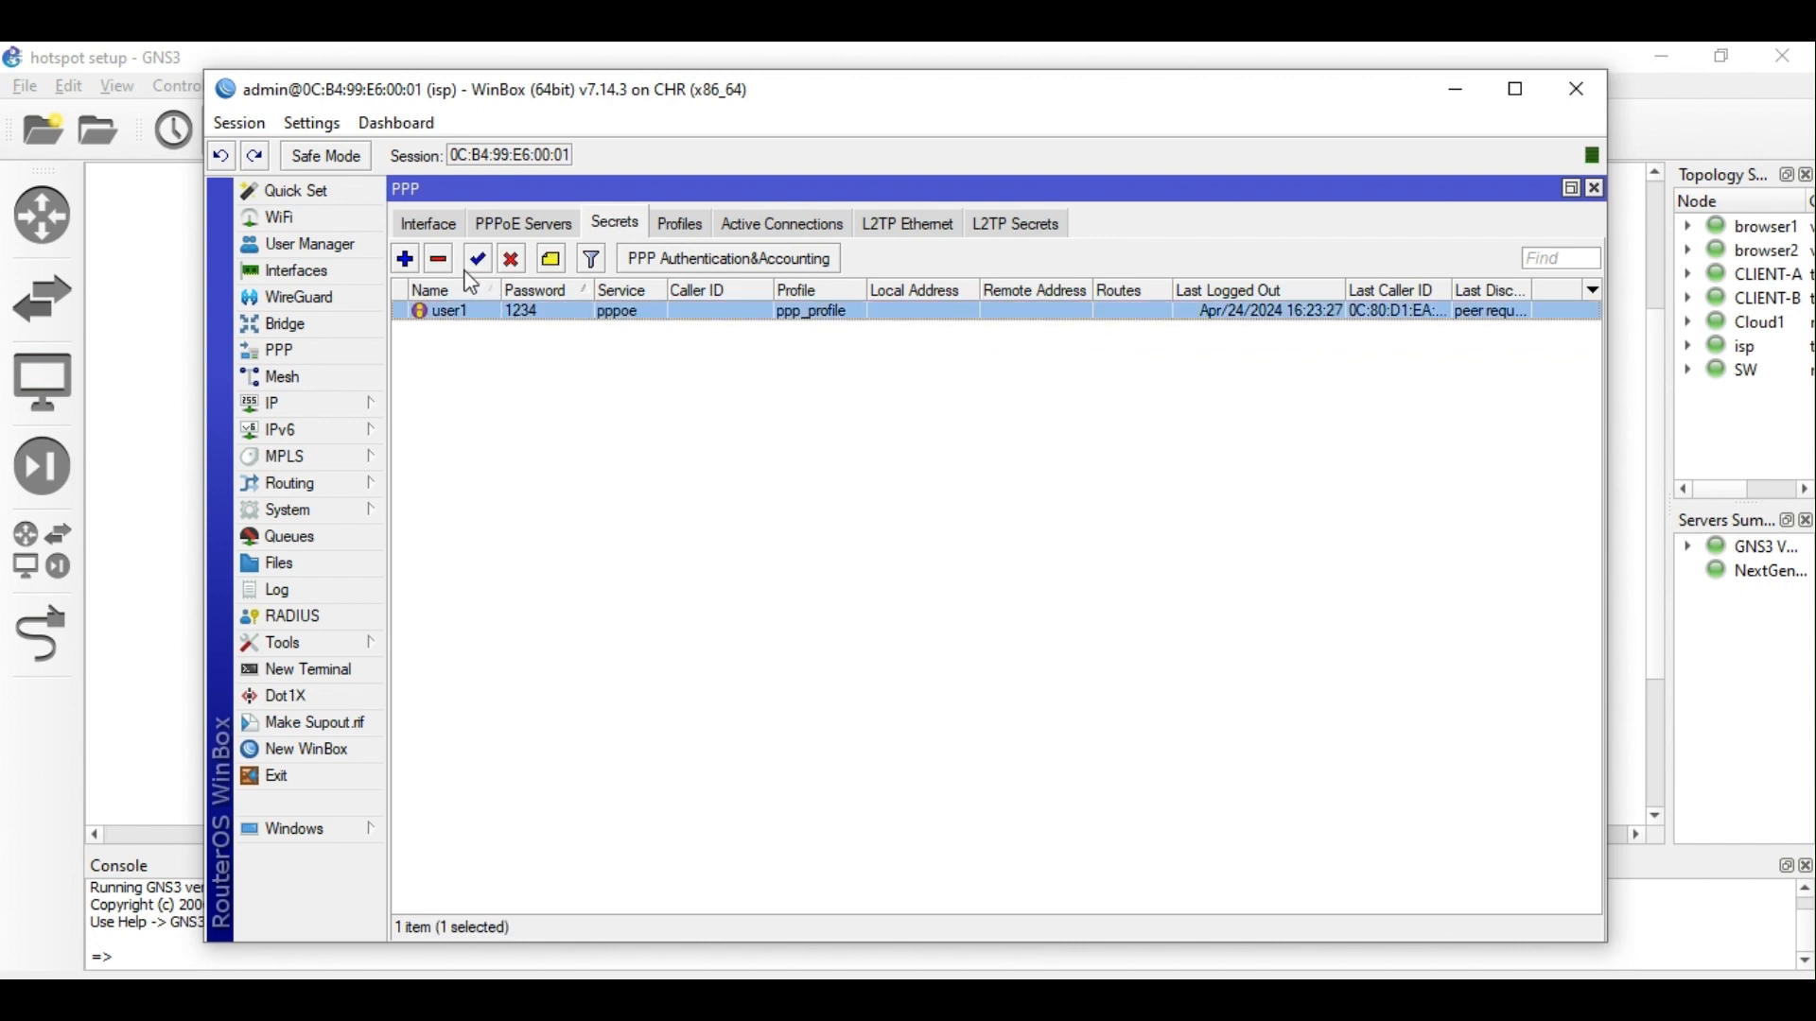
{"action": "left_click", "coordinate": [438, 259]}
{"action": "left_click", "coordinate": [526, 224]}
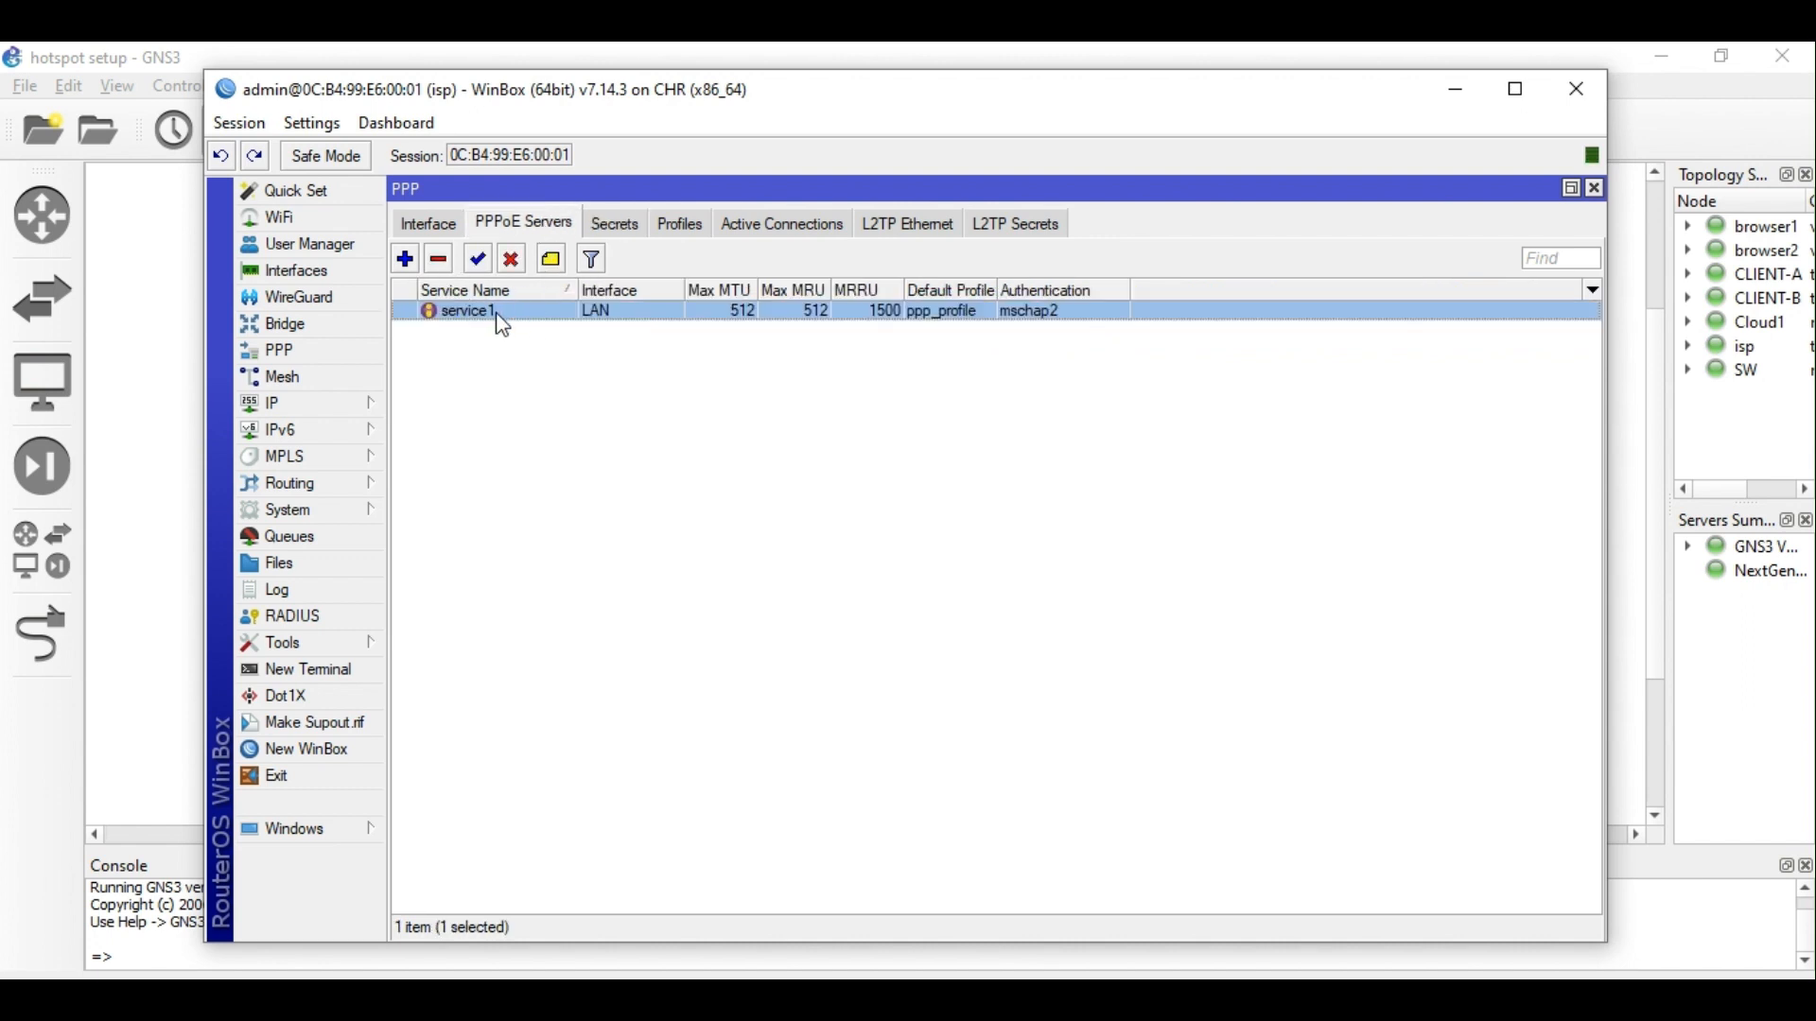
{"action": "left_click", "coordinate": [439, 259]}
{"action": "left_click", "coordinate": [429, 224]}
{"action": "left_click", "coordinate": [526, 224]}
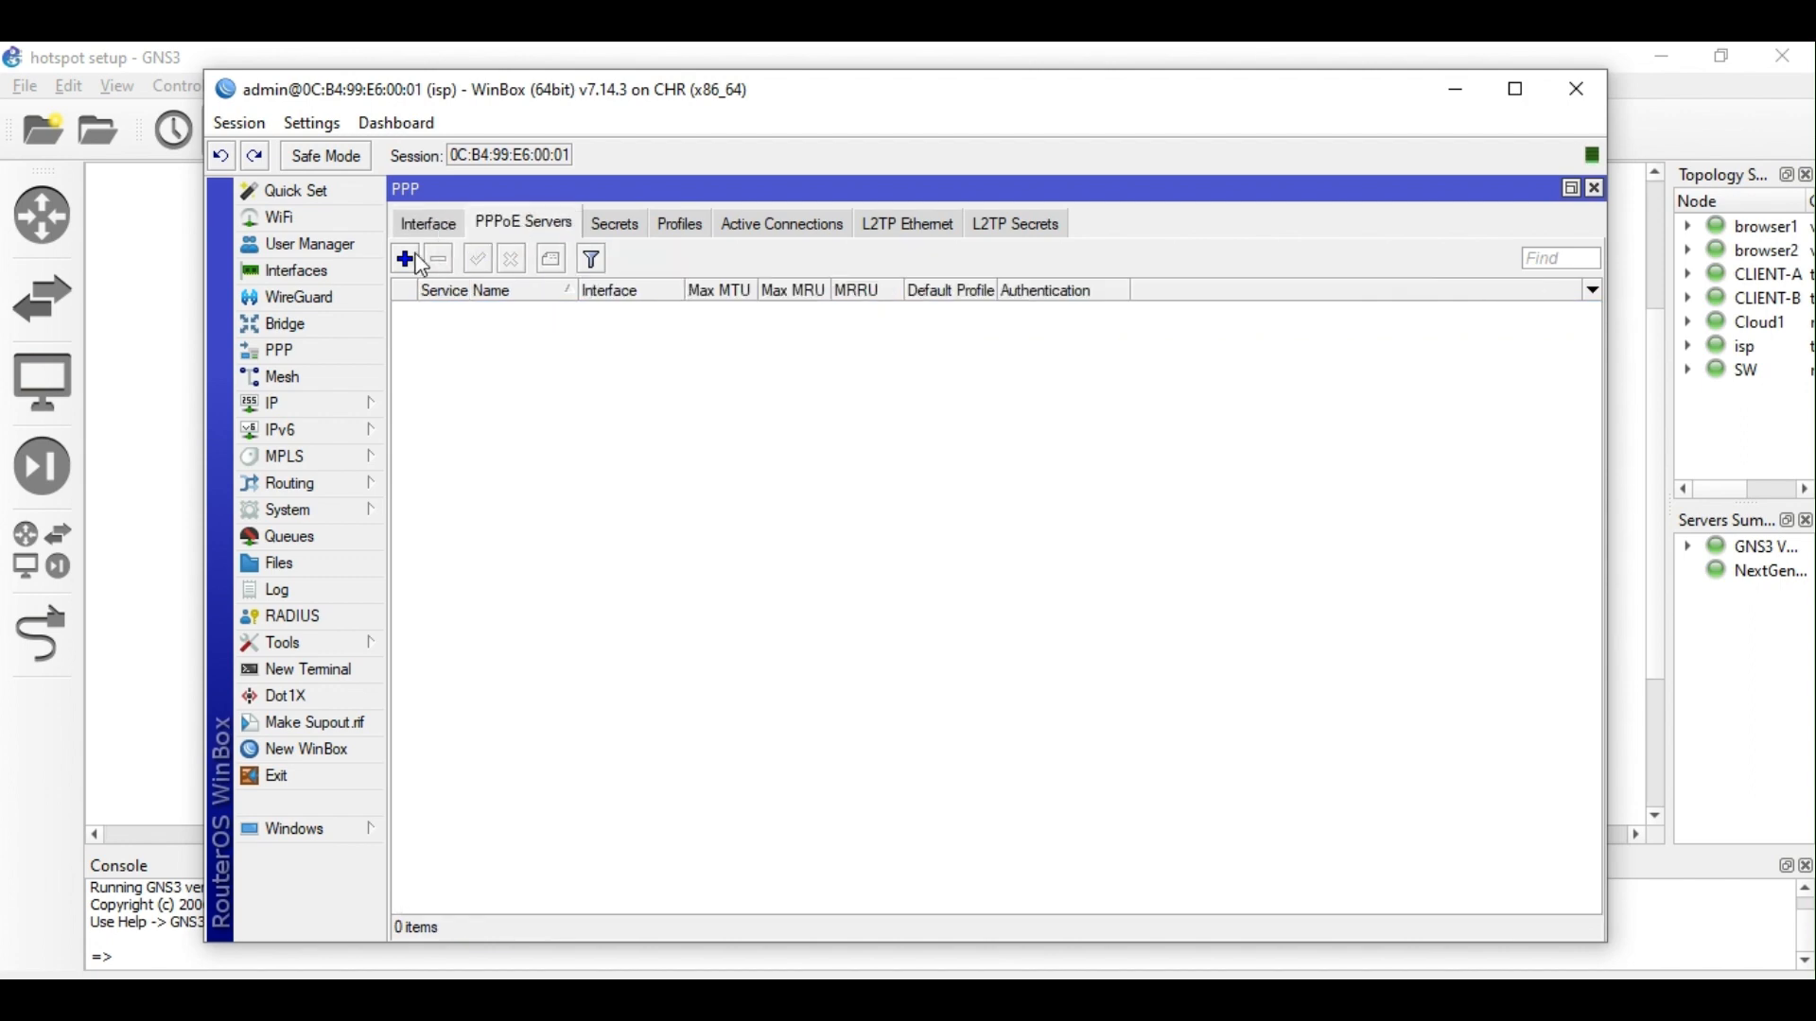
Start a new PPPoE server bound to interface LAN with Max MTU left unset.
{"action": "left_click", "coordinate": [405, 259]}
{"action": "left_click", "coordinate": [829, 339]}
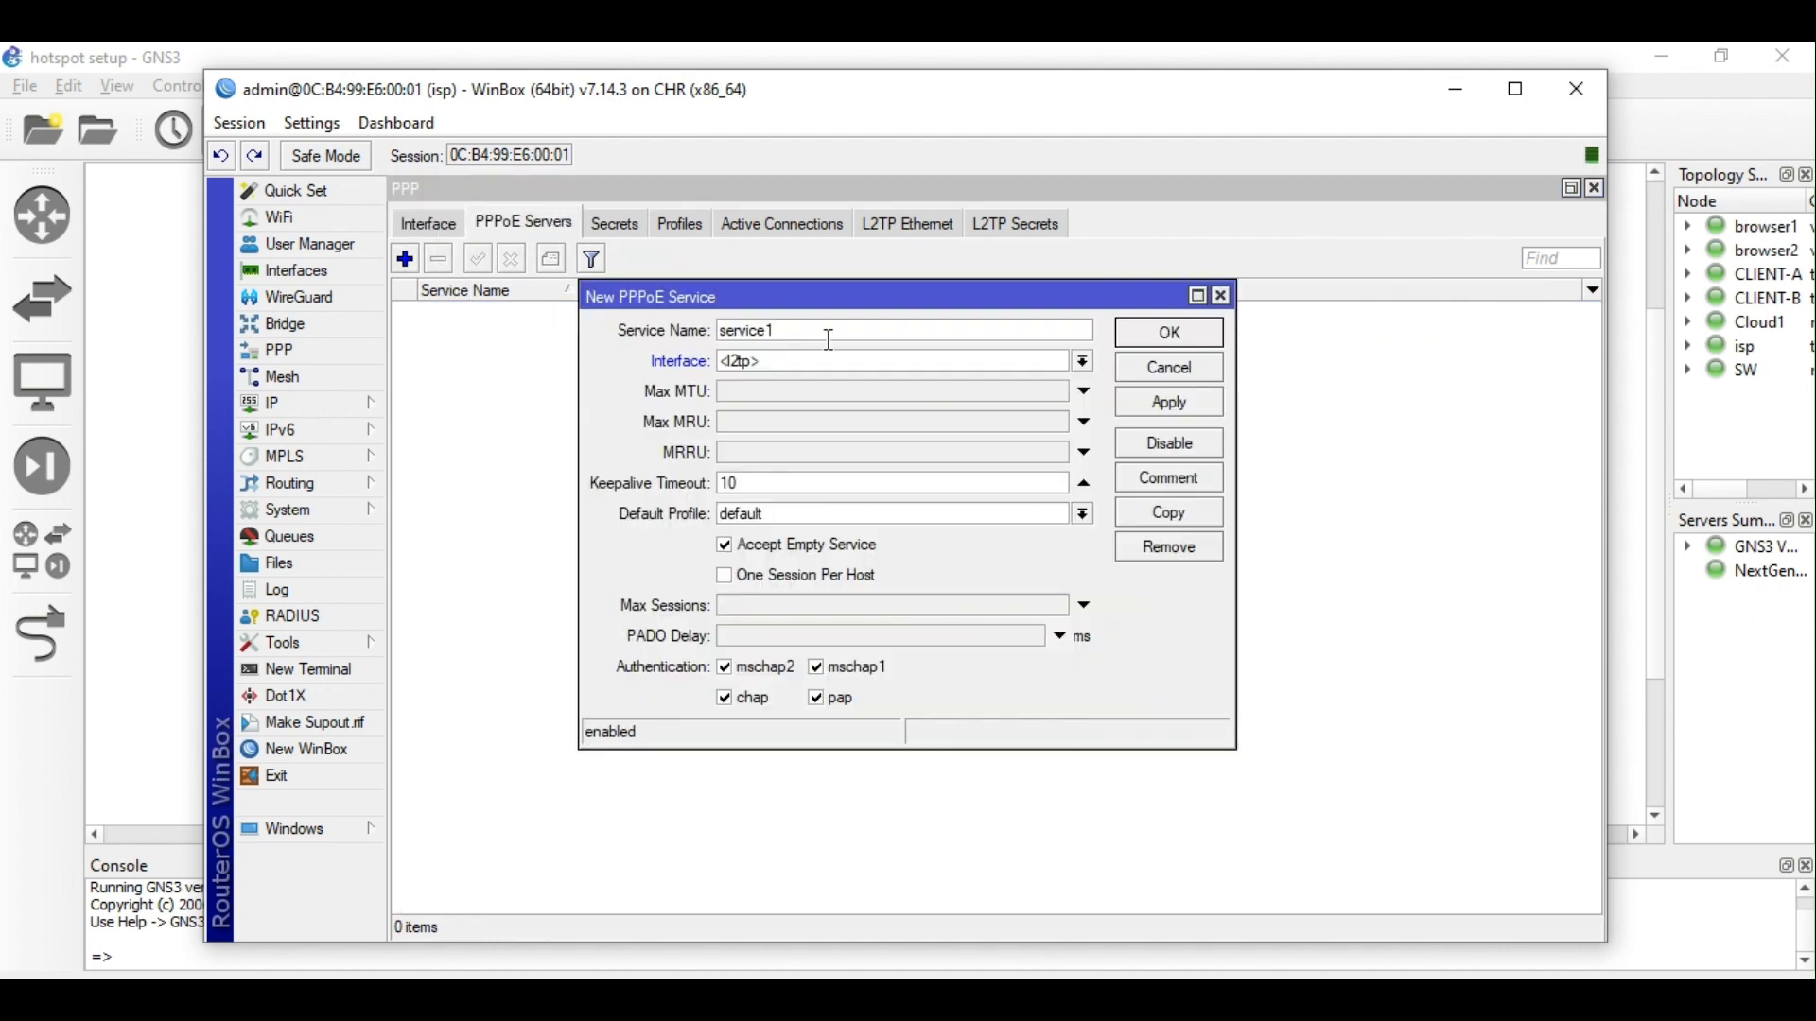
{"action": "left_click", "coordinate": [868, 367]}
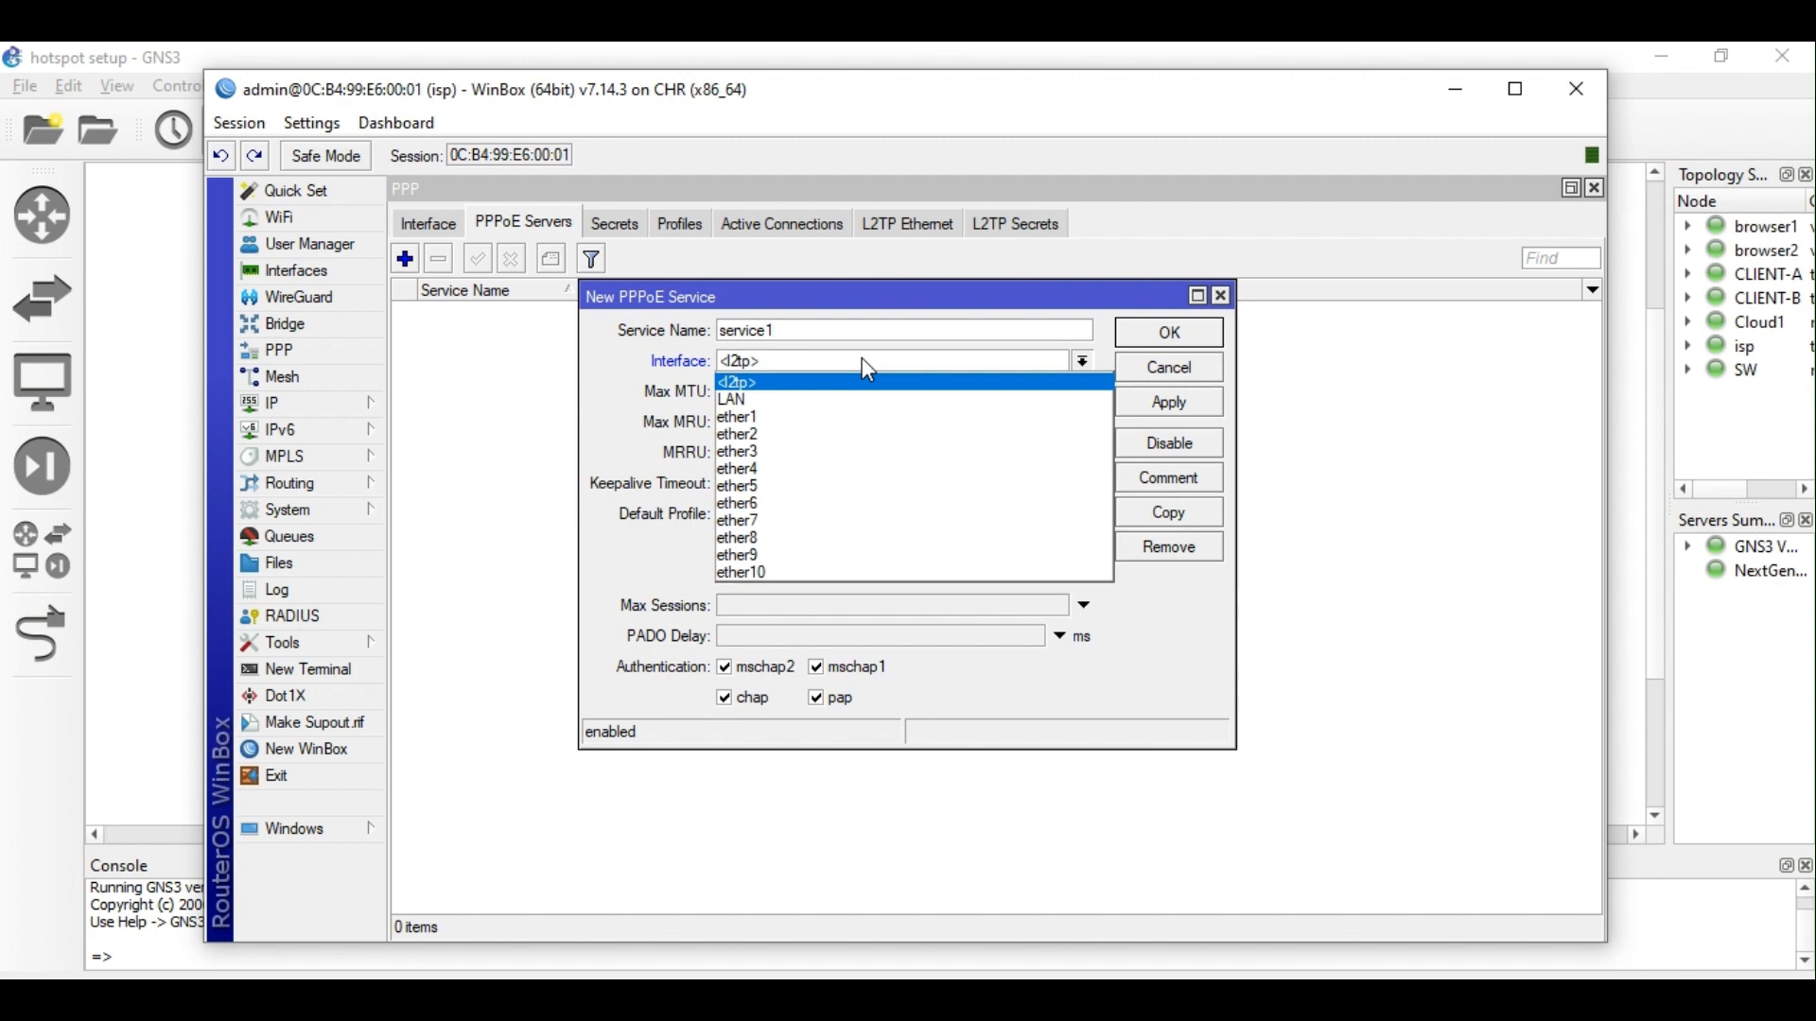
{"action": "left_click", "coordinate": [774, 405]}
{"action": "left_click", "coordinate": [315, 401]}
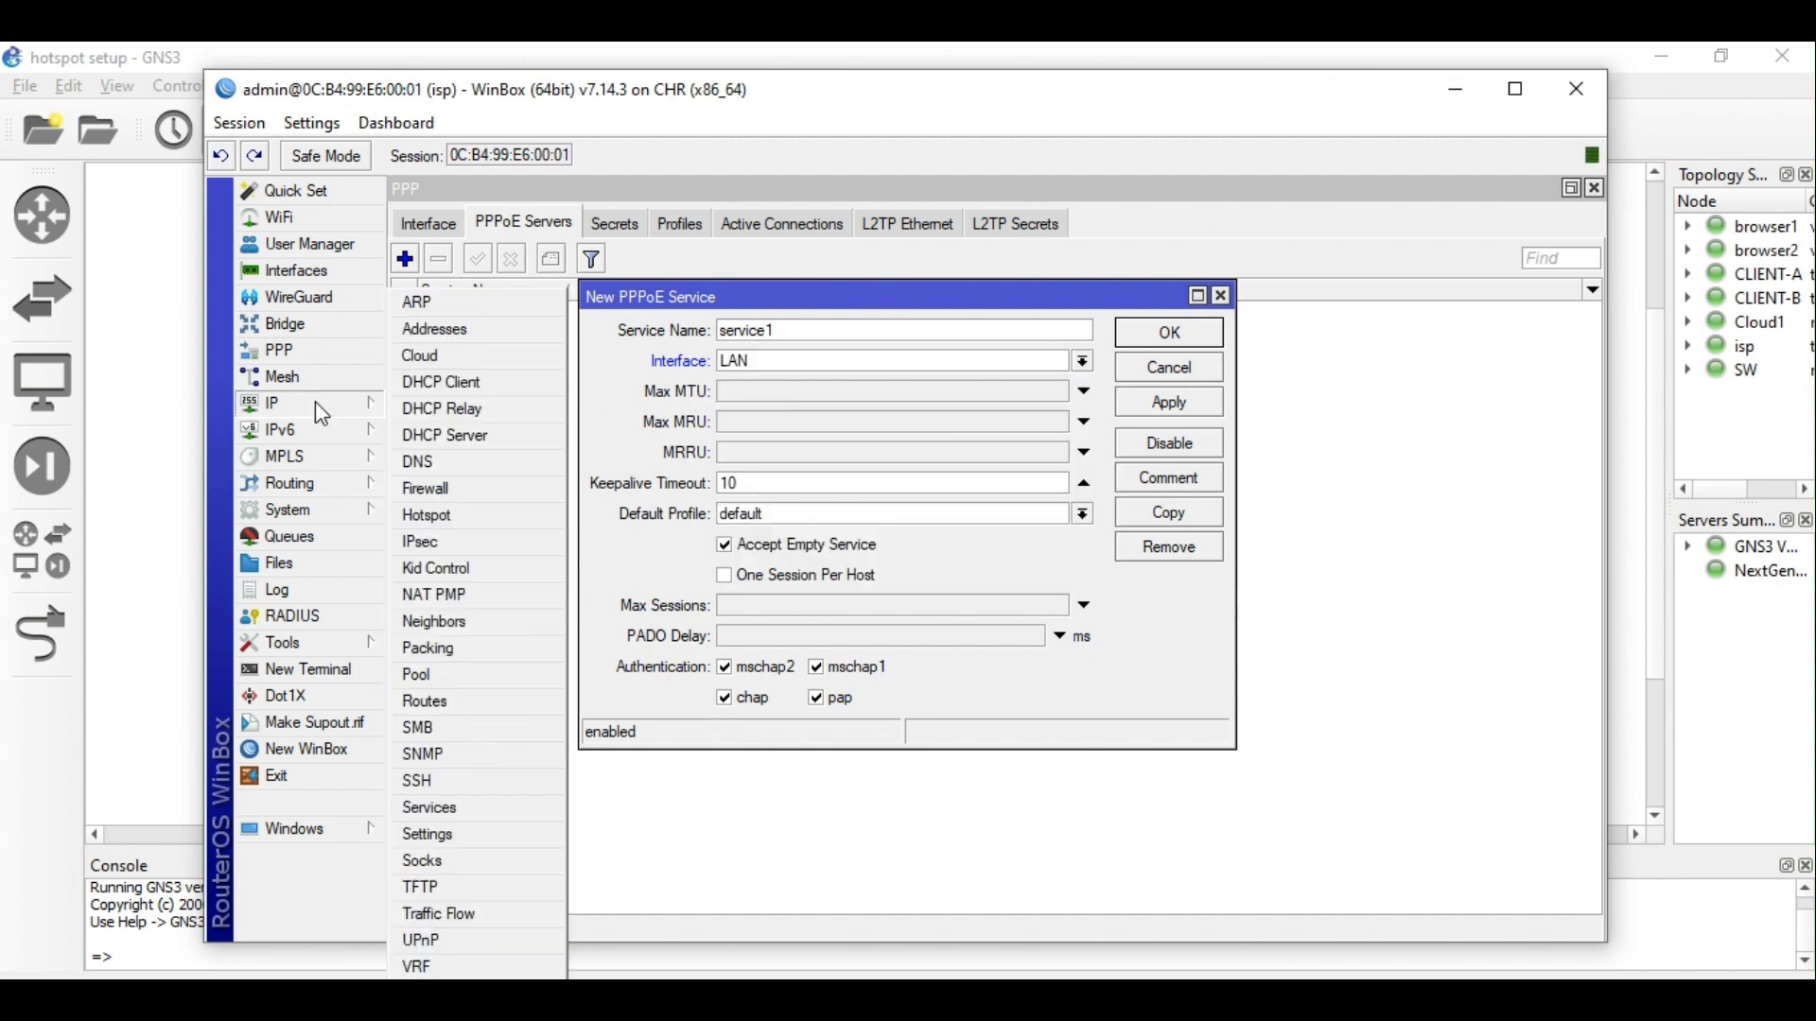
{"action": "left_click", "coordinate": [441, 328]}
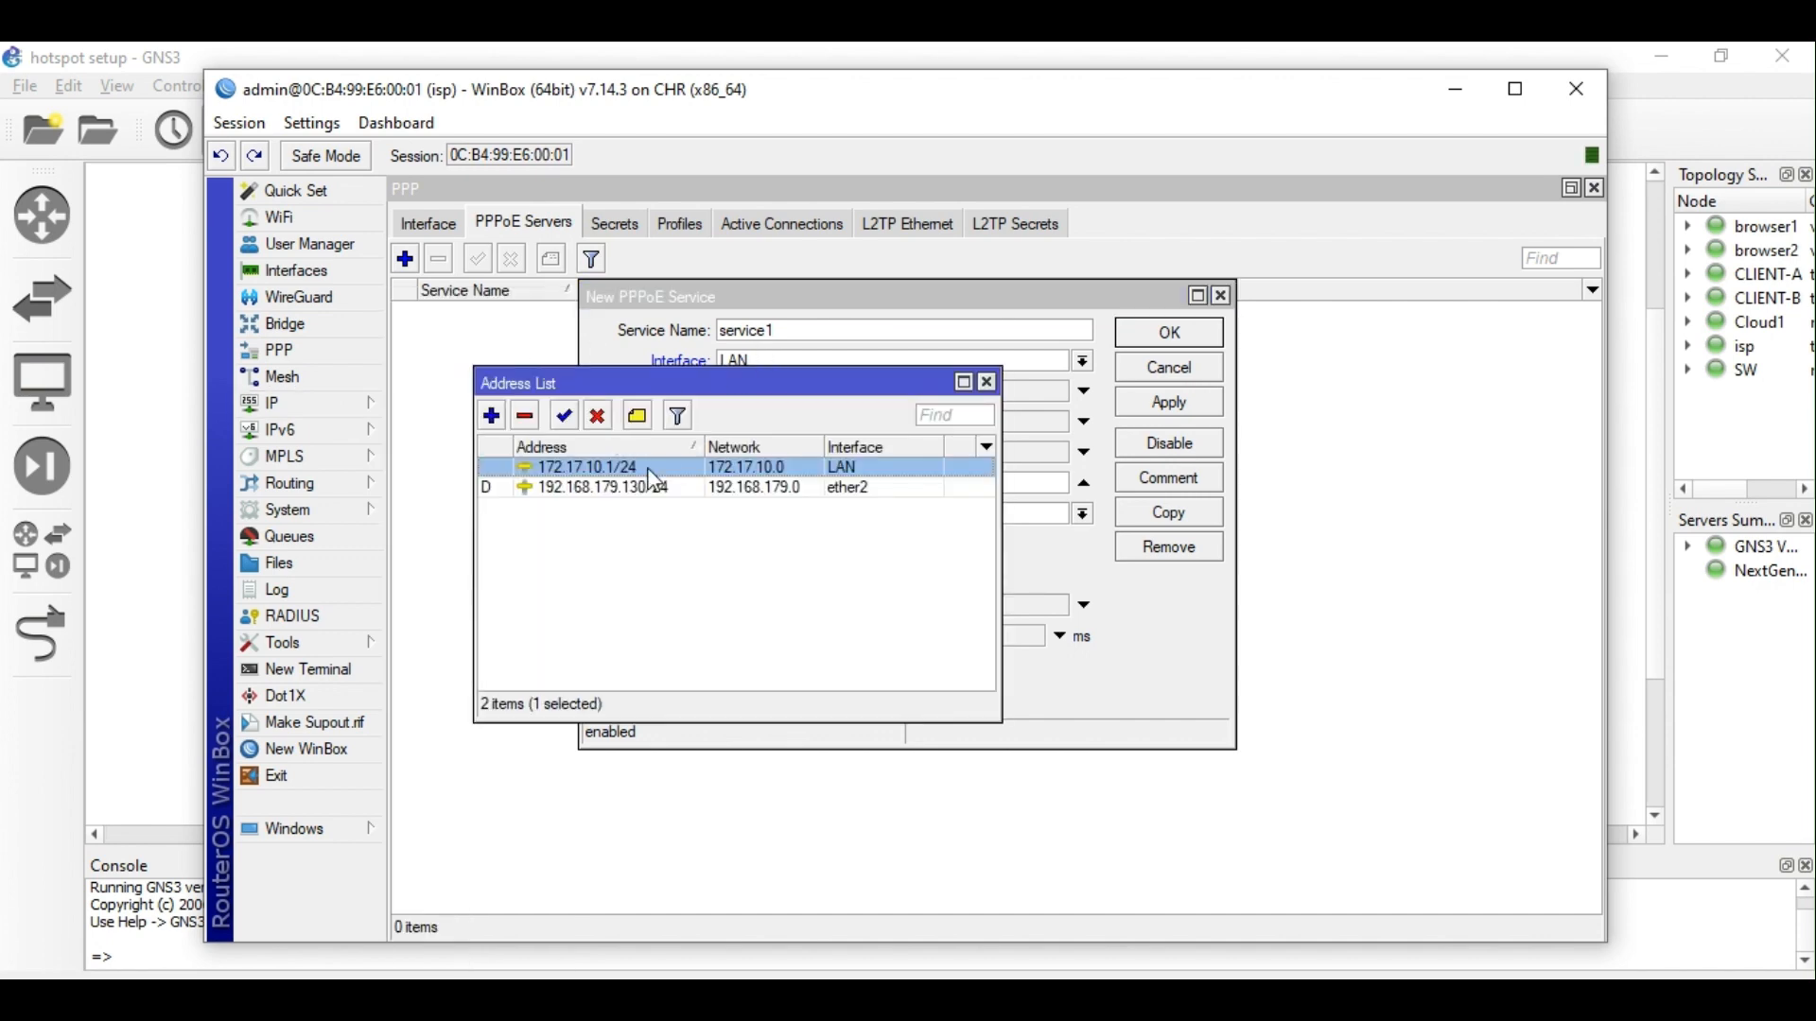
{"action": "left_click", "coordinate": [988, 382]}
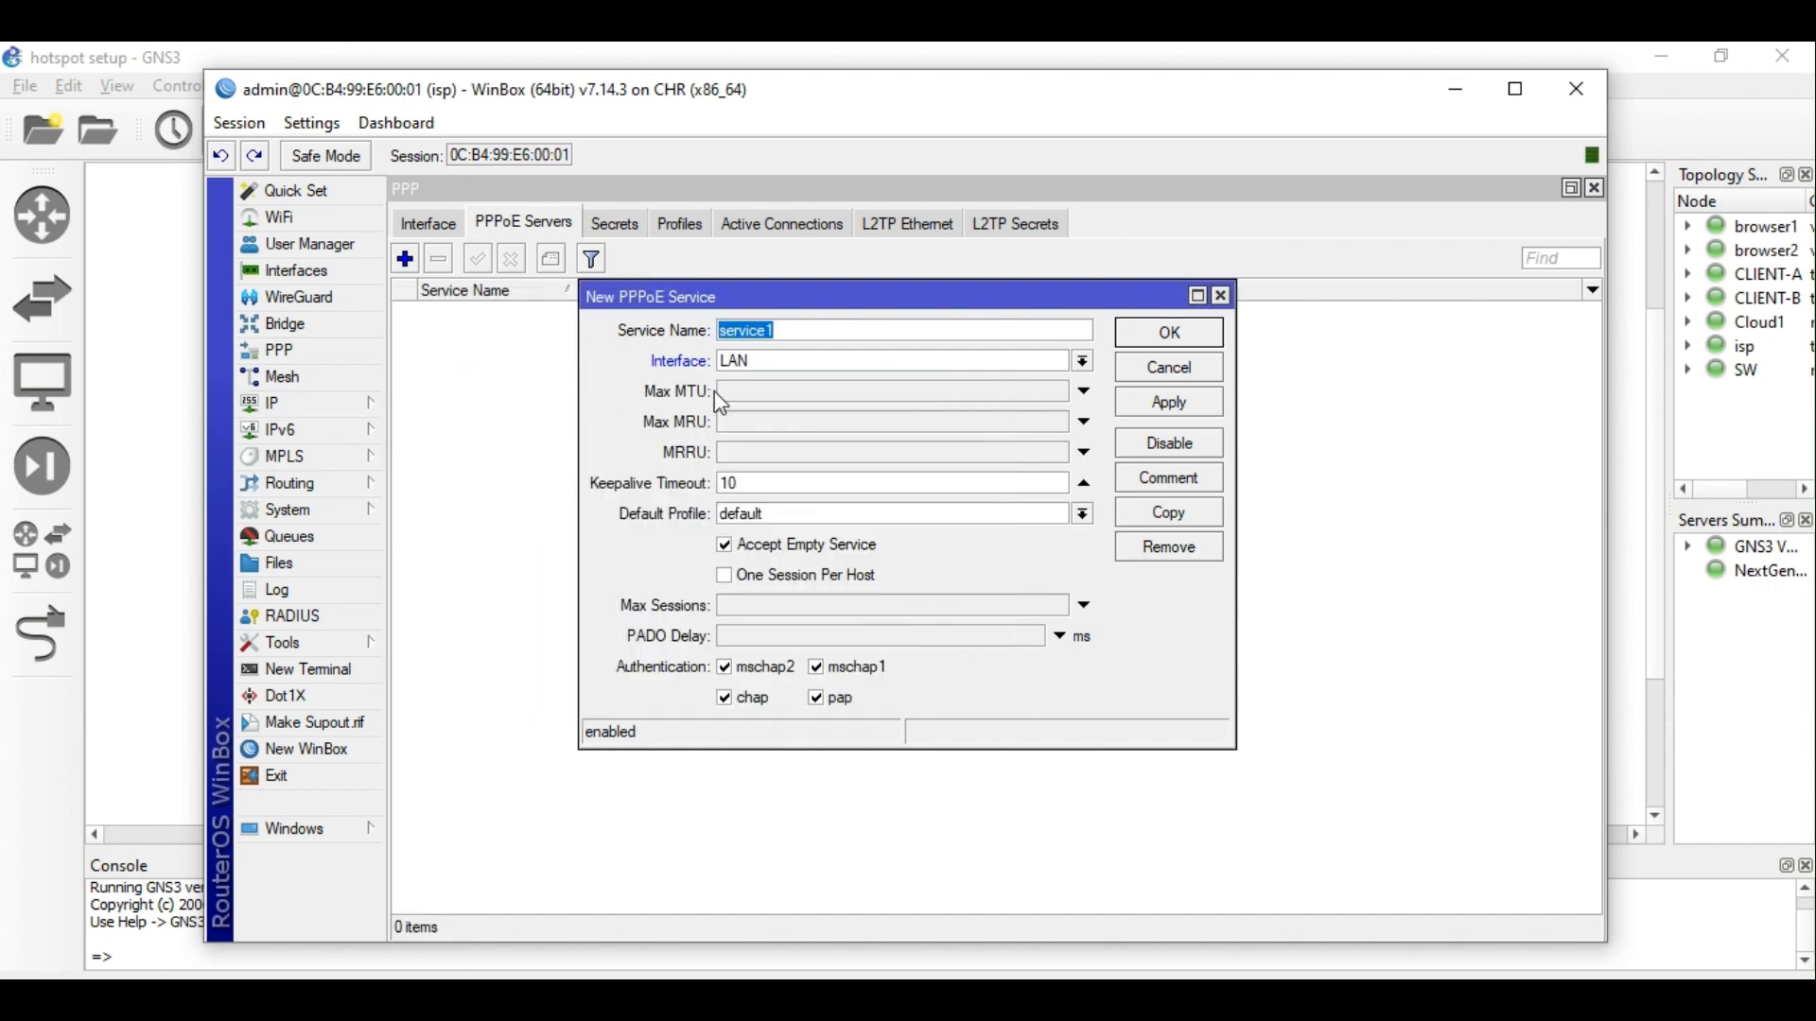
{"action": "left_click", "coordinate": [791, 393]}
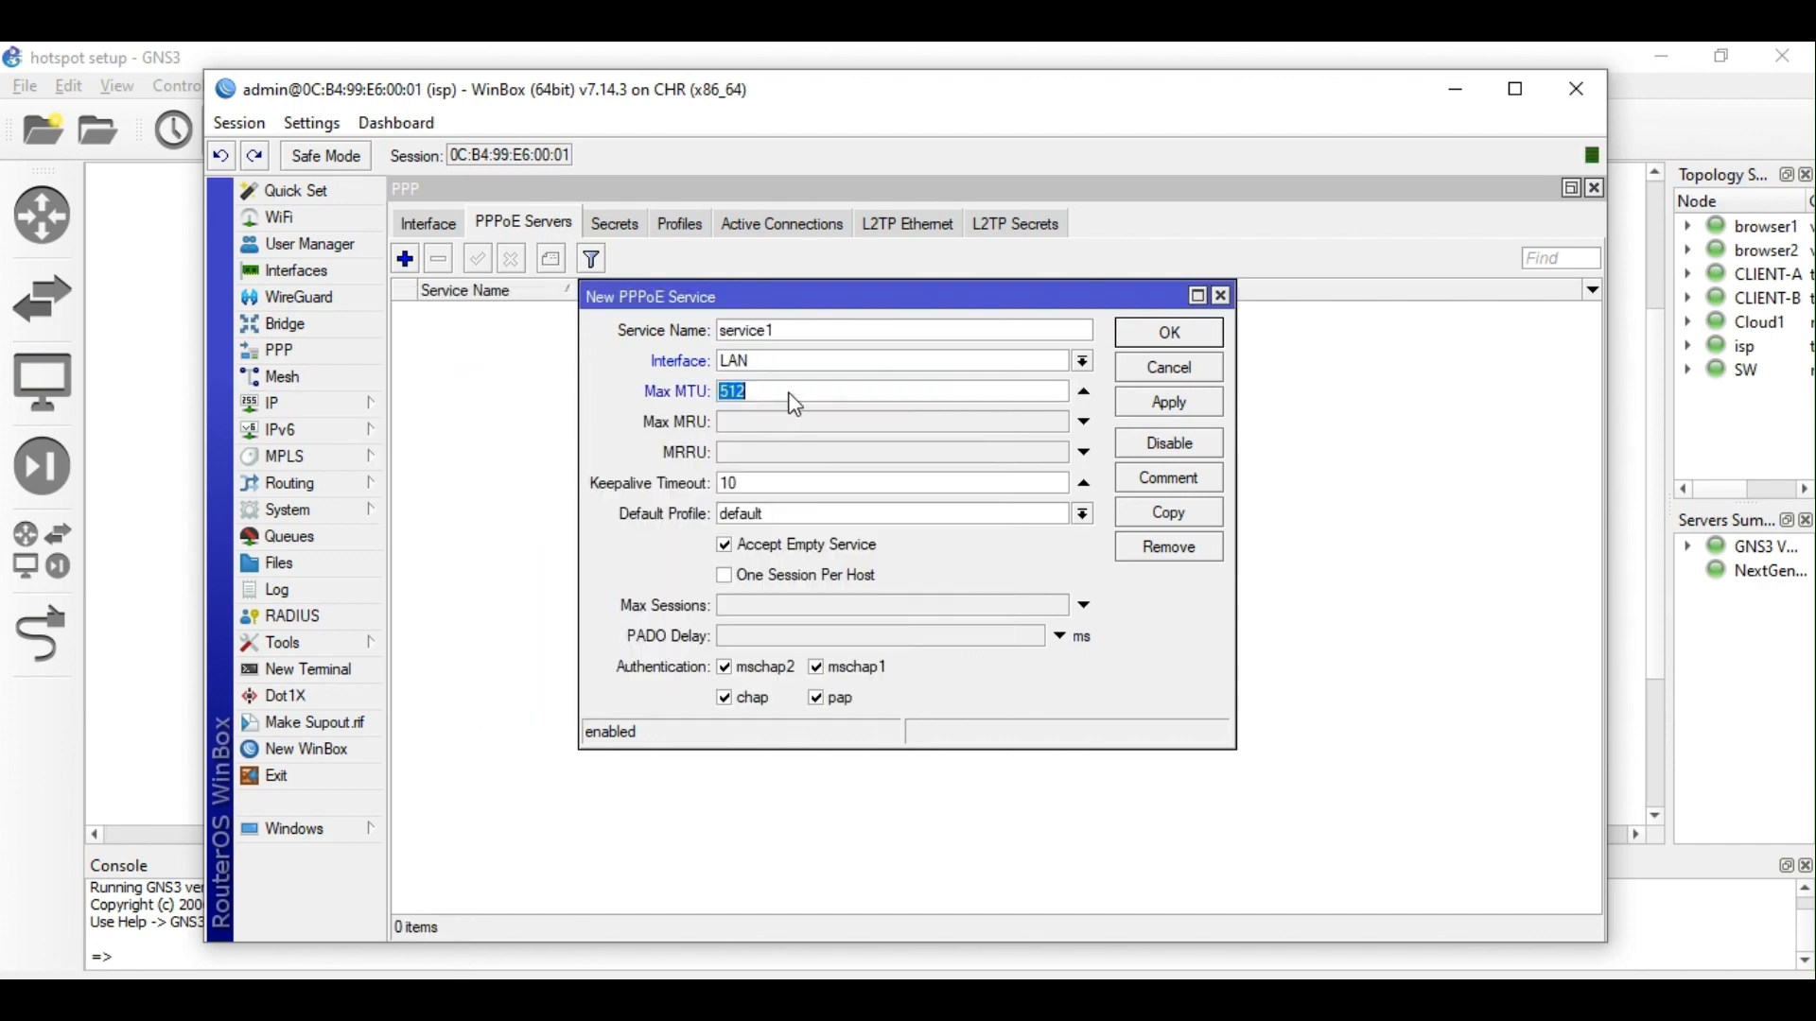
{"action": "left_click", "coordinate": [1083, 391]}
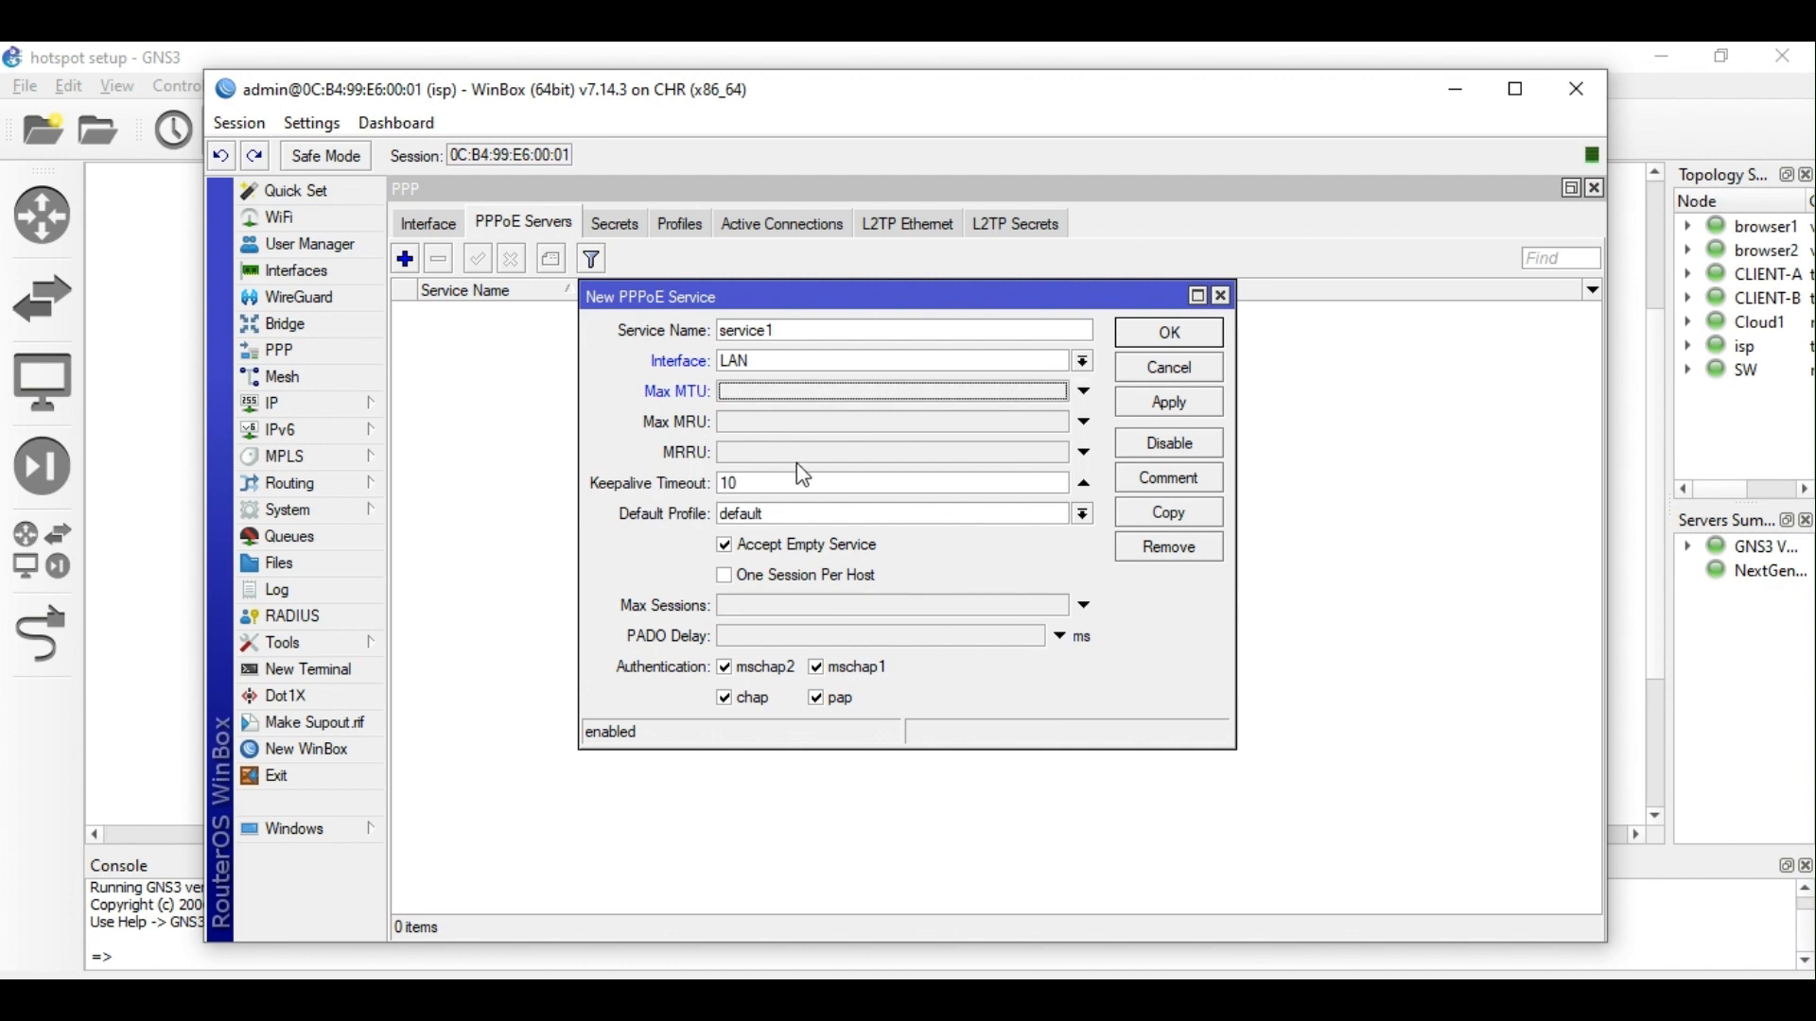
Give it default profile ppp_profile, one session per host, and mschap2-only authentication.
{"action": "left_click", "coordinate": [854, 513]}
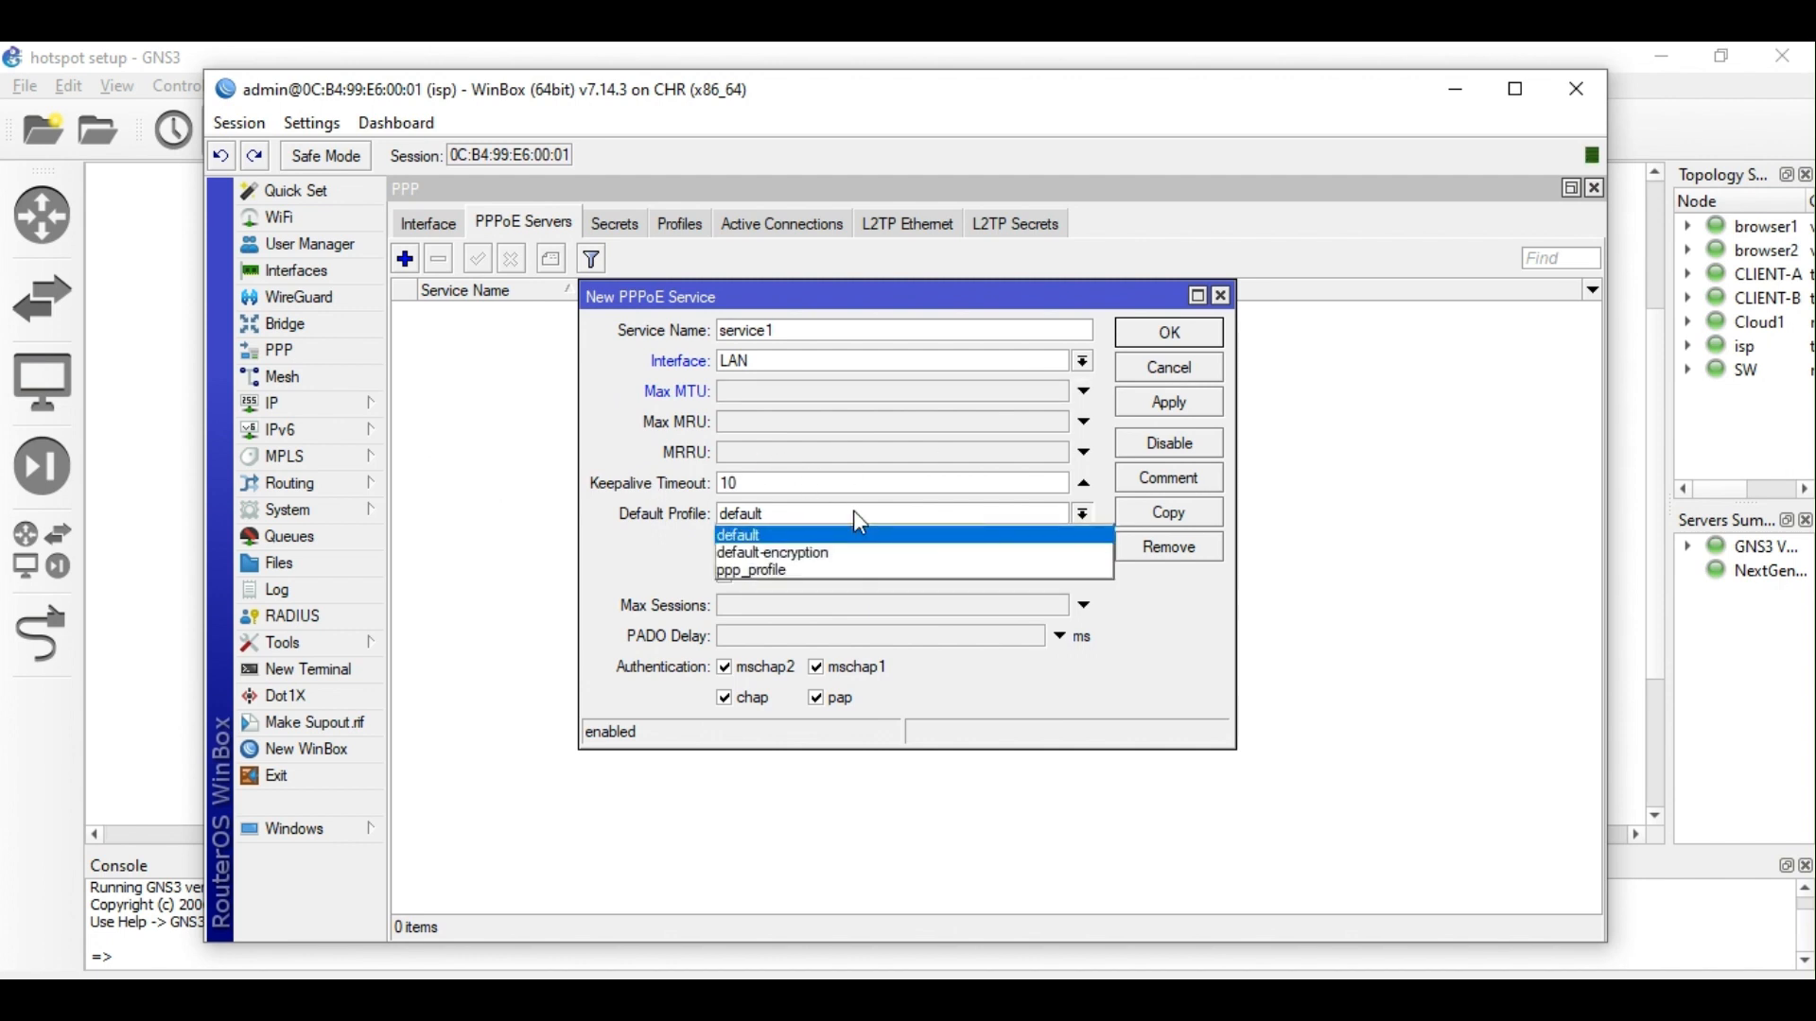
{"action": "left_click", "coordinate": [810, 574]}
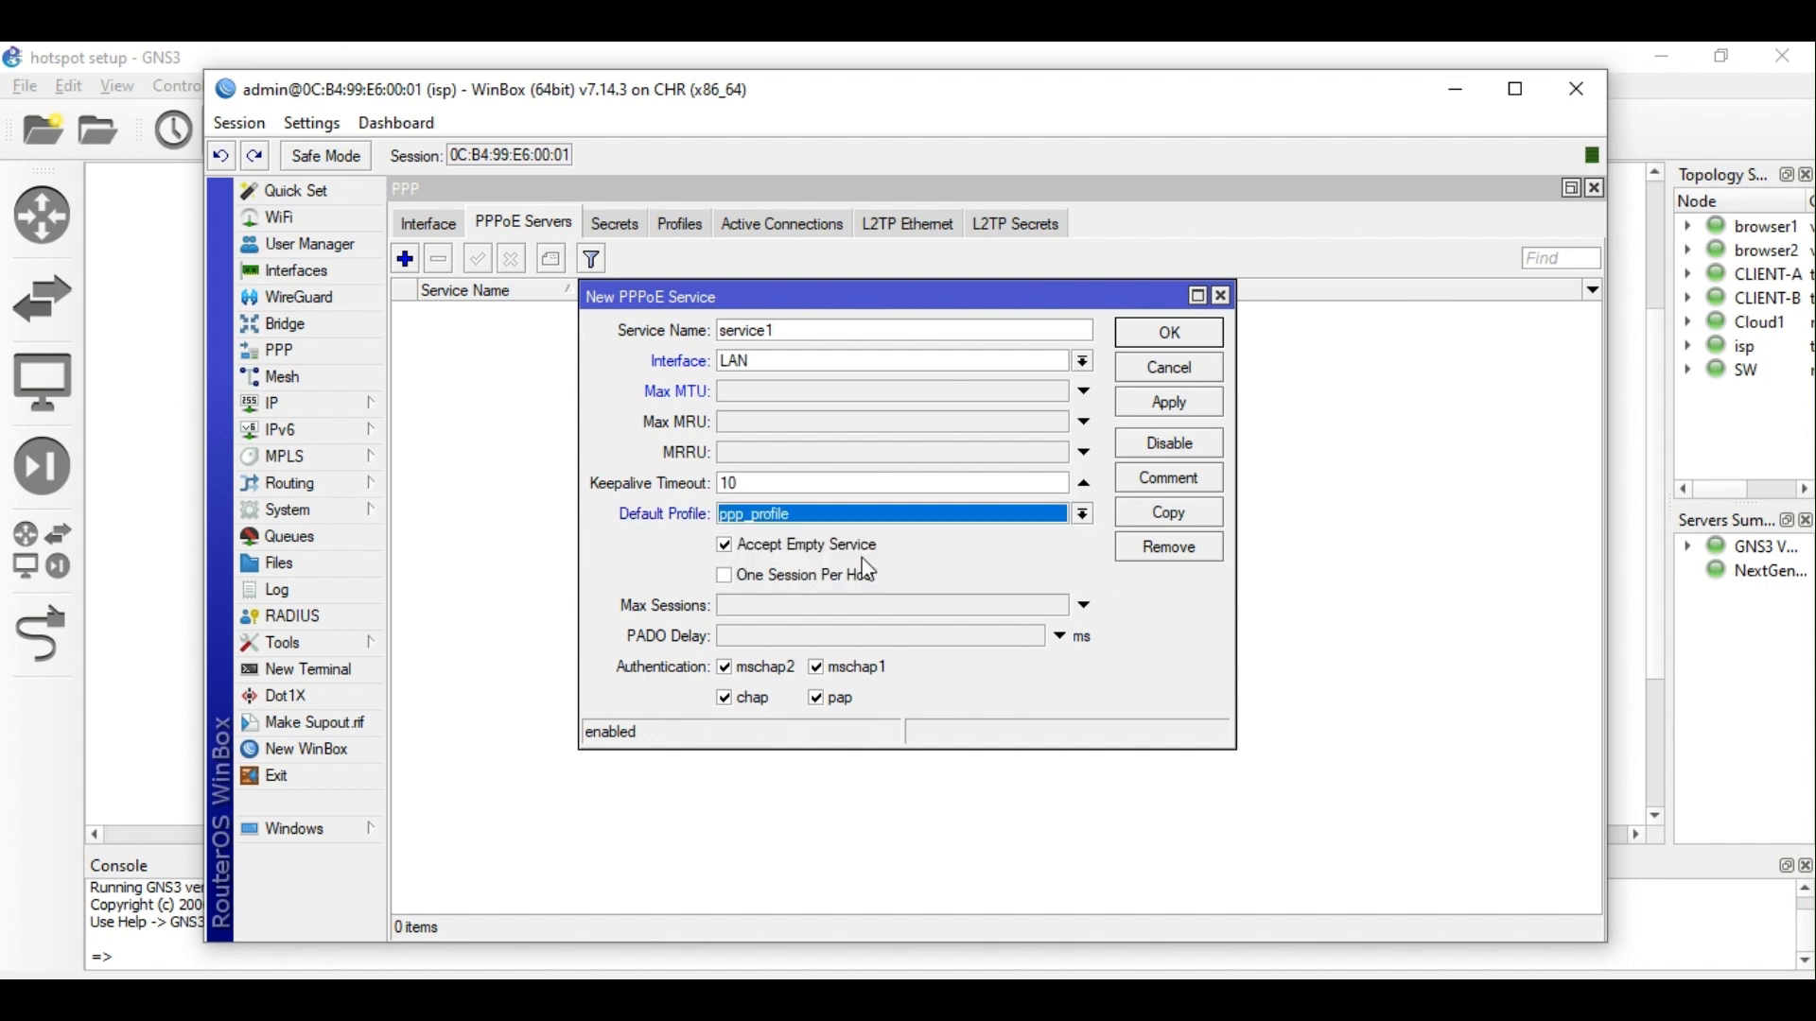
{"action": "left_click", "coordinate": [737, 583]}
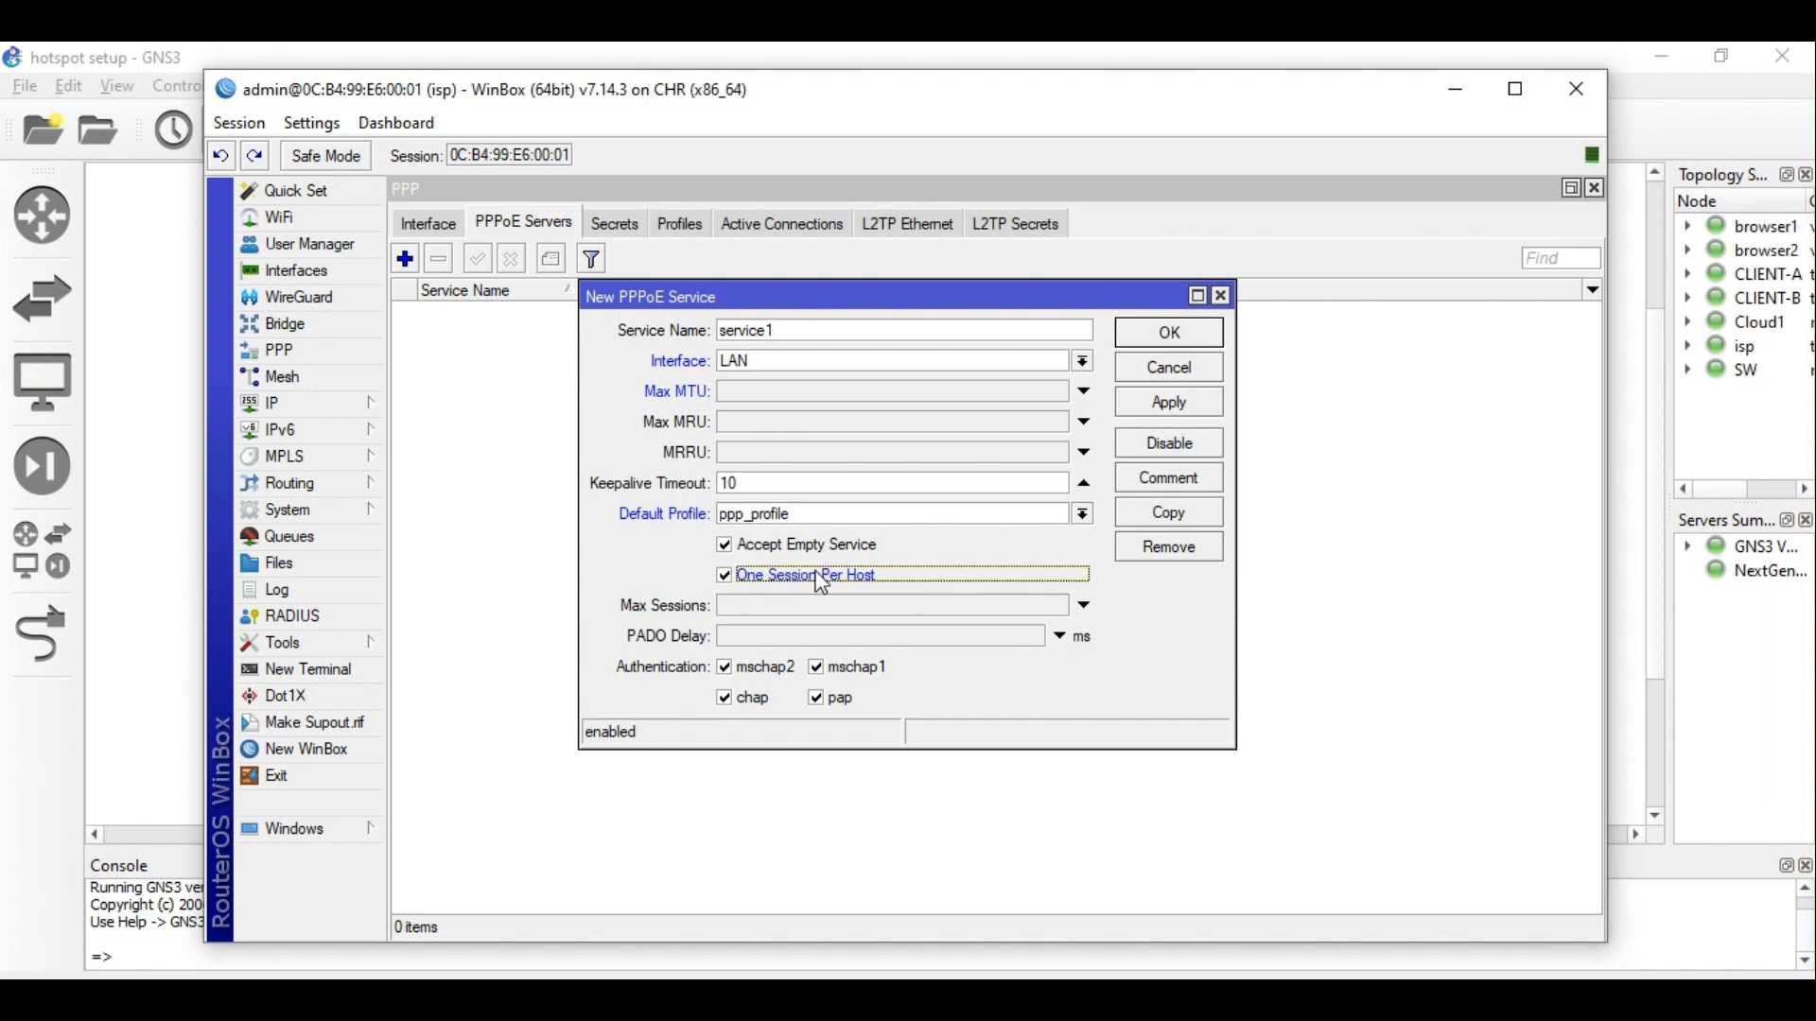
{"action": "left_click", "coordinate": [826, 668]}
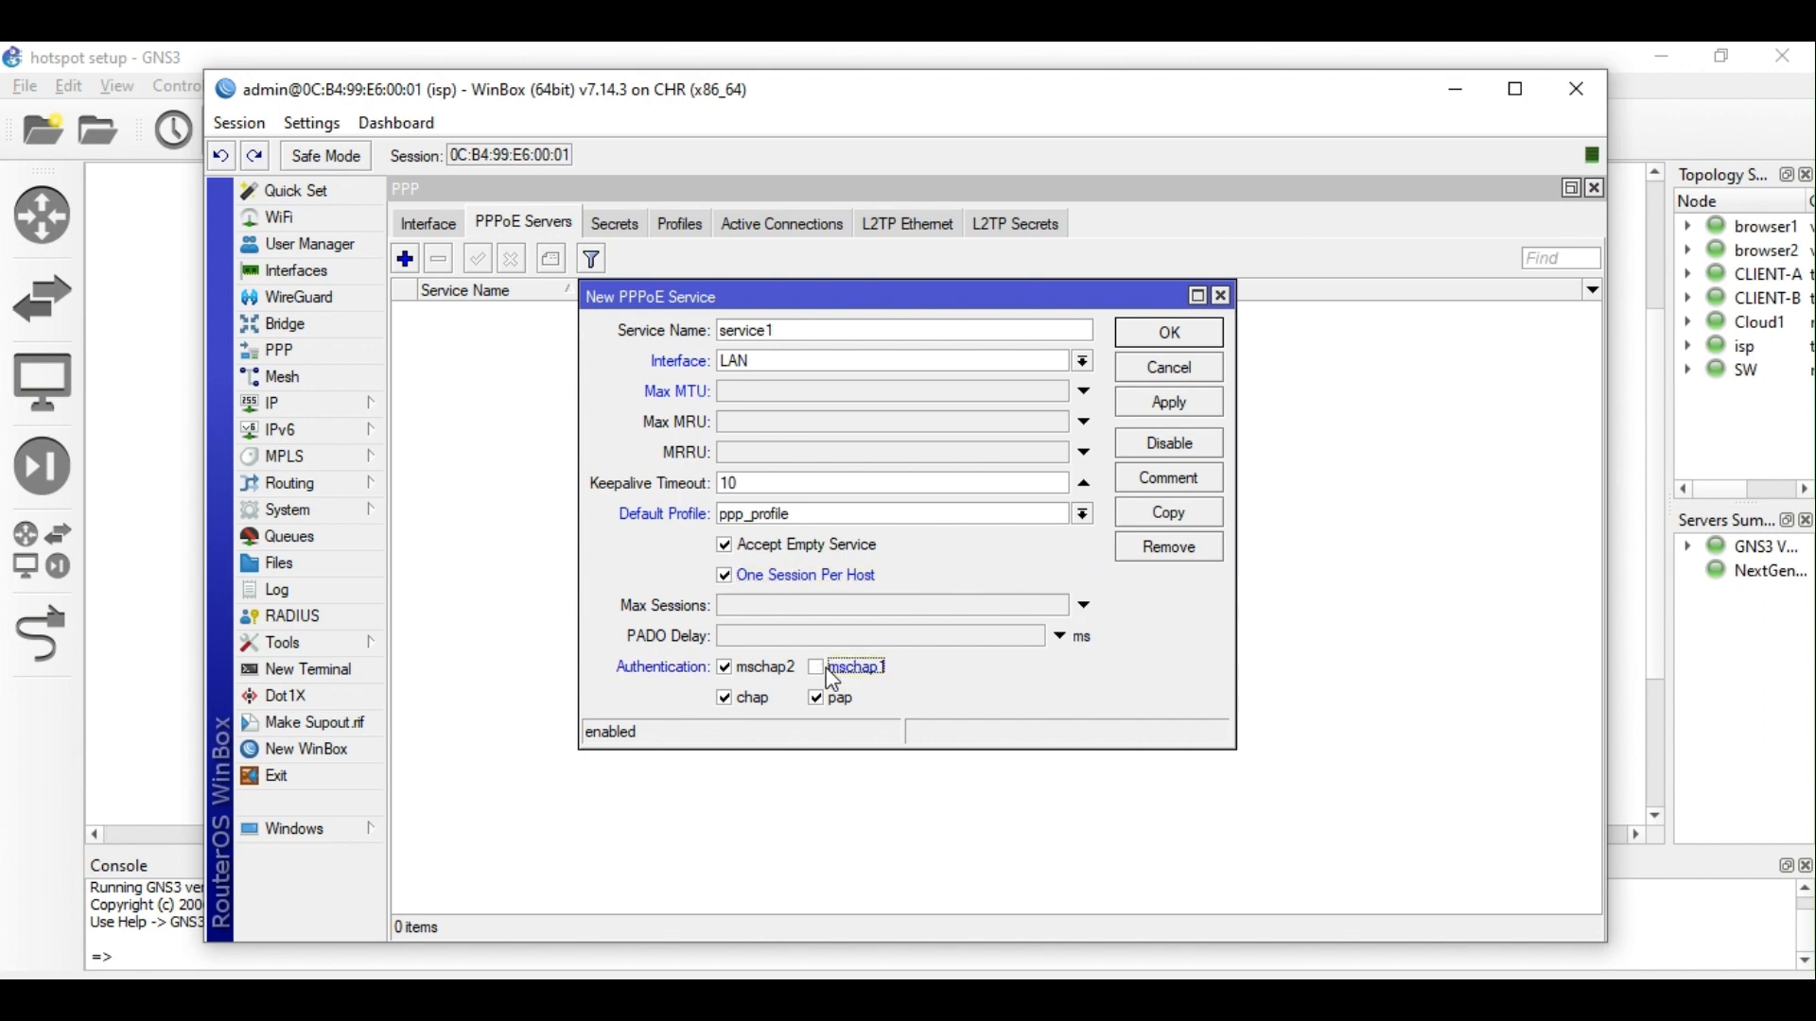
{"action": "left_click", "coordinate": [826, 700]}
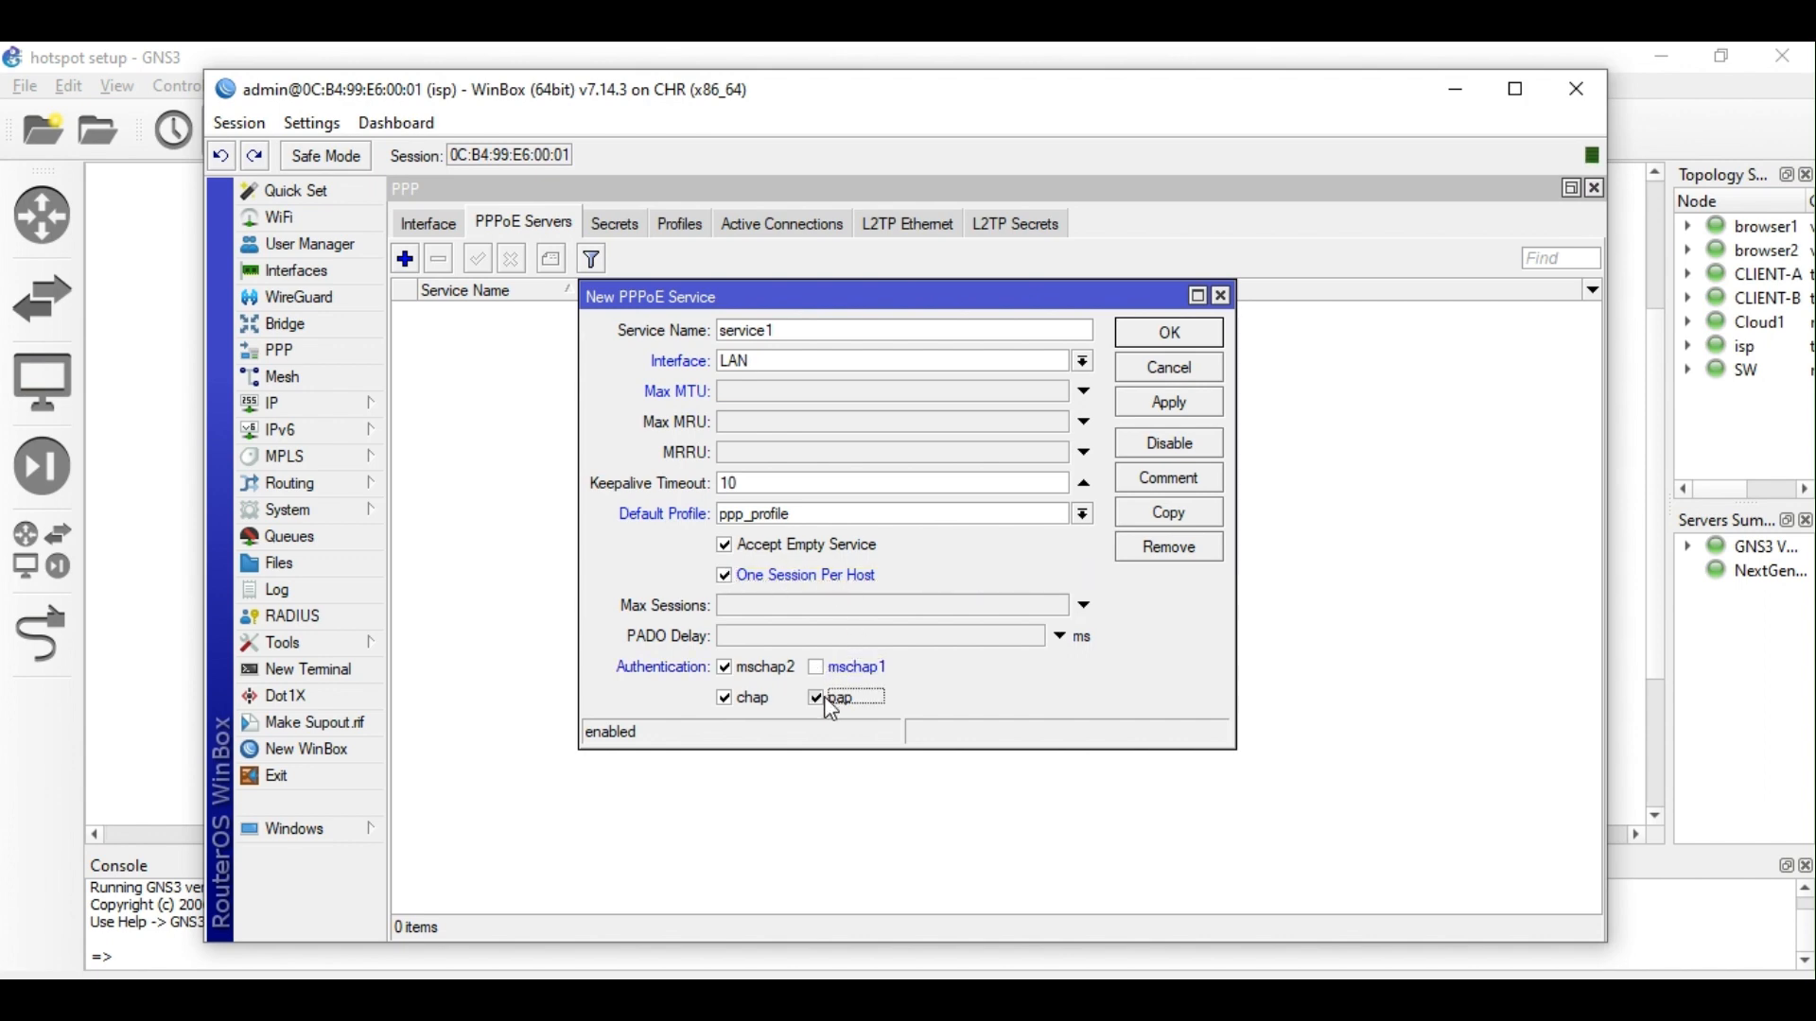
{"action": "left_click", "coordinate": [730, 701]}
{"action": "left_click", "coordinate": [1168, 407]}
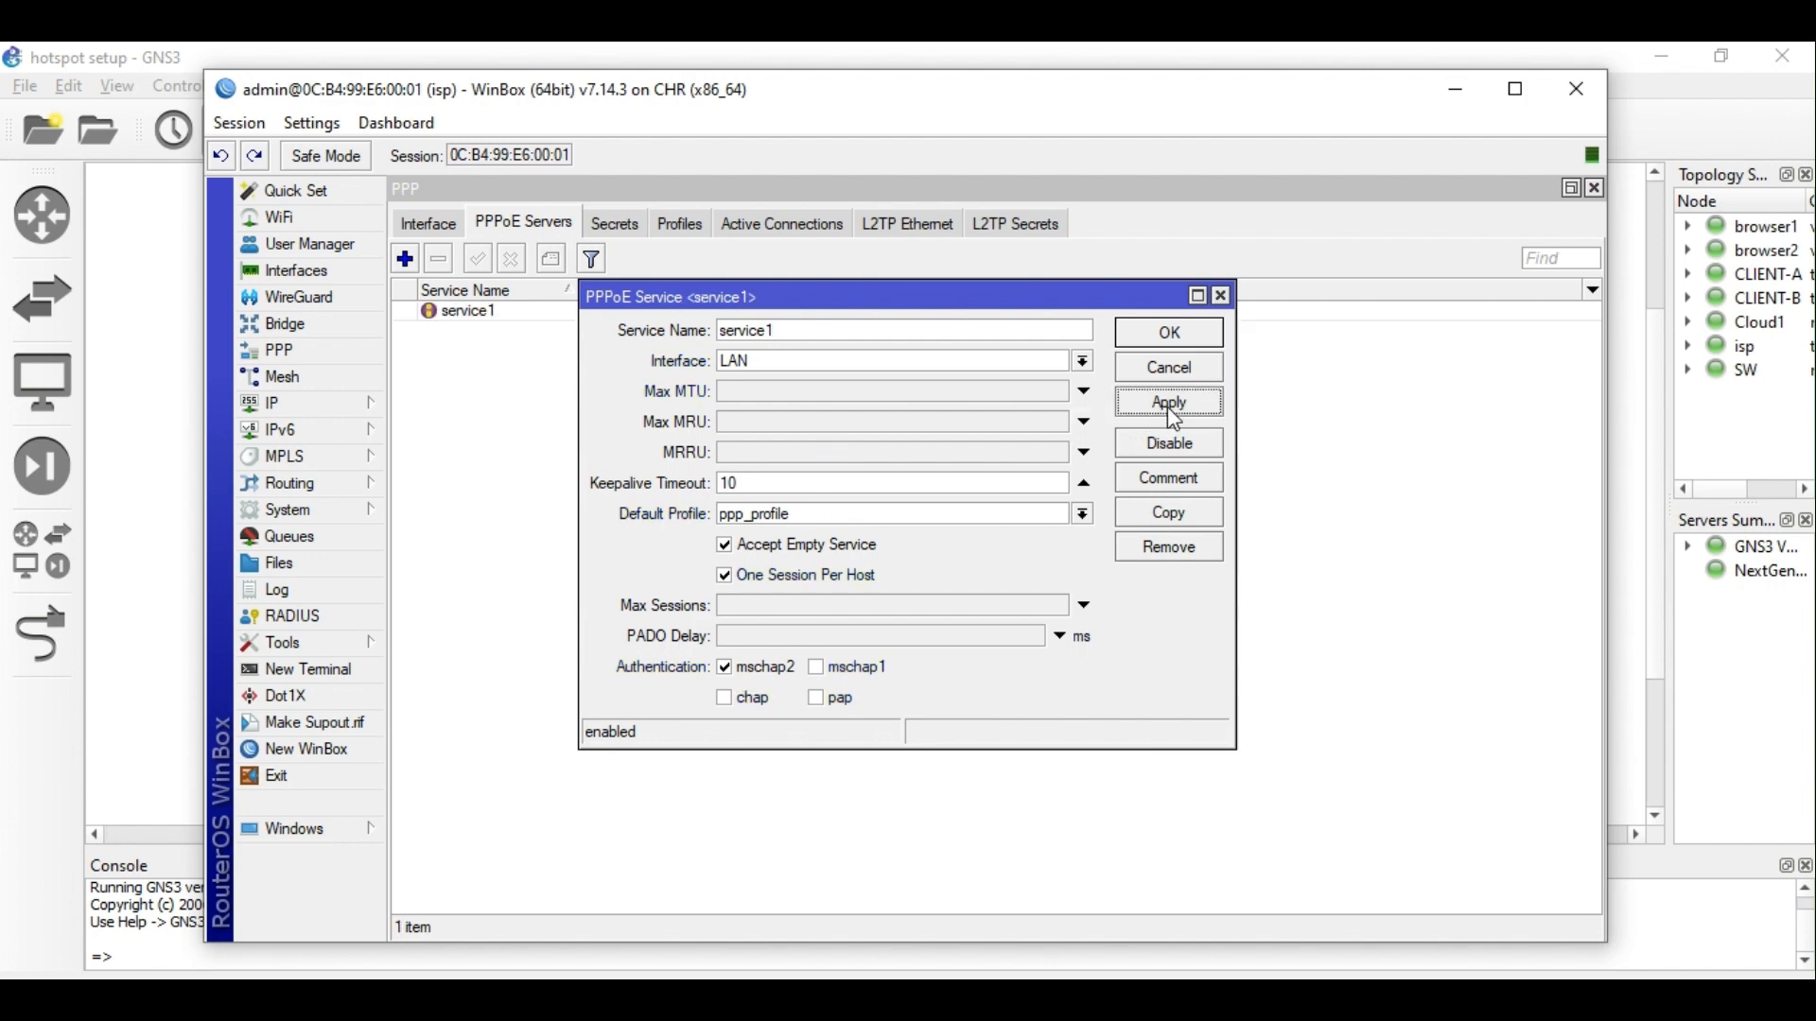
{"action": "left_click", "coordinate": [1170, 332]}
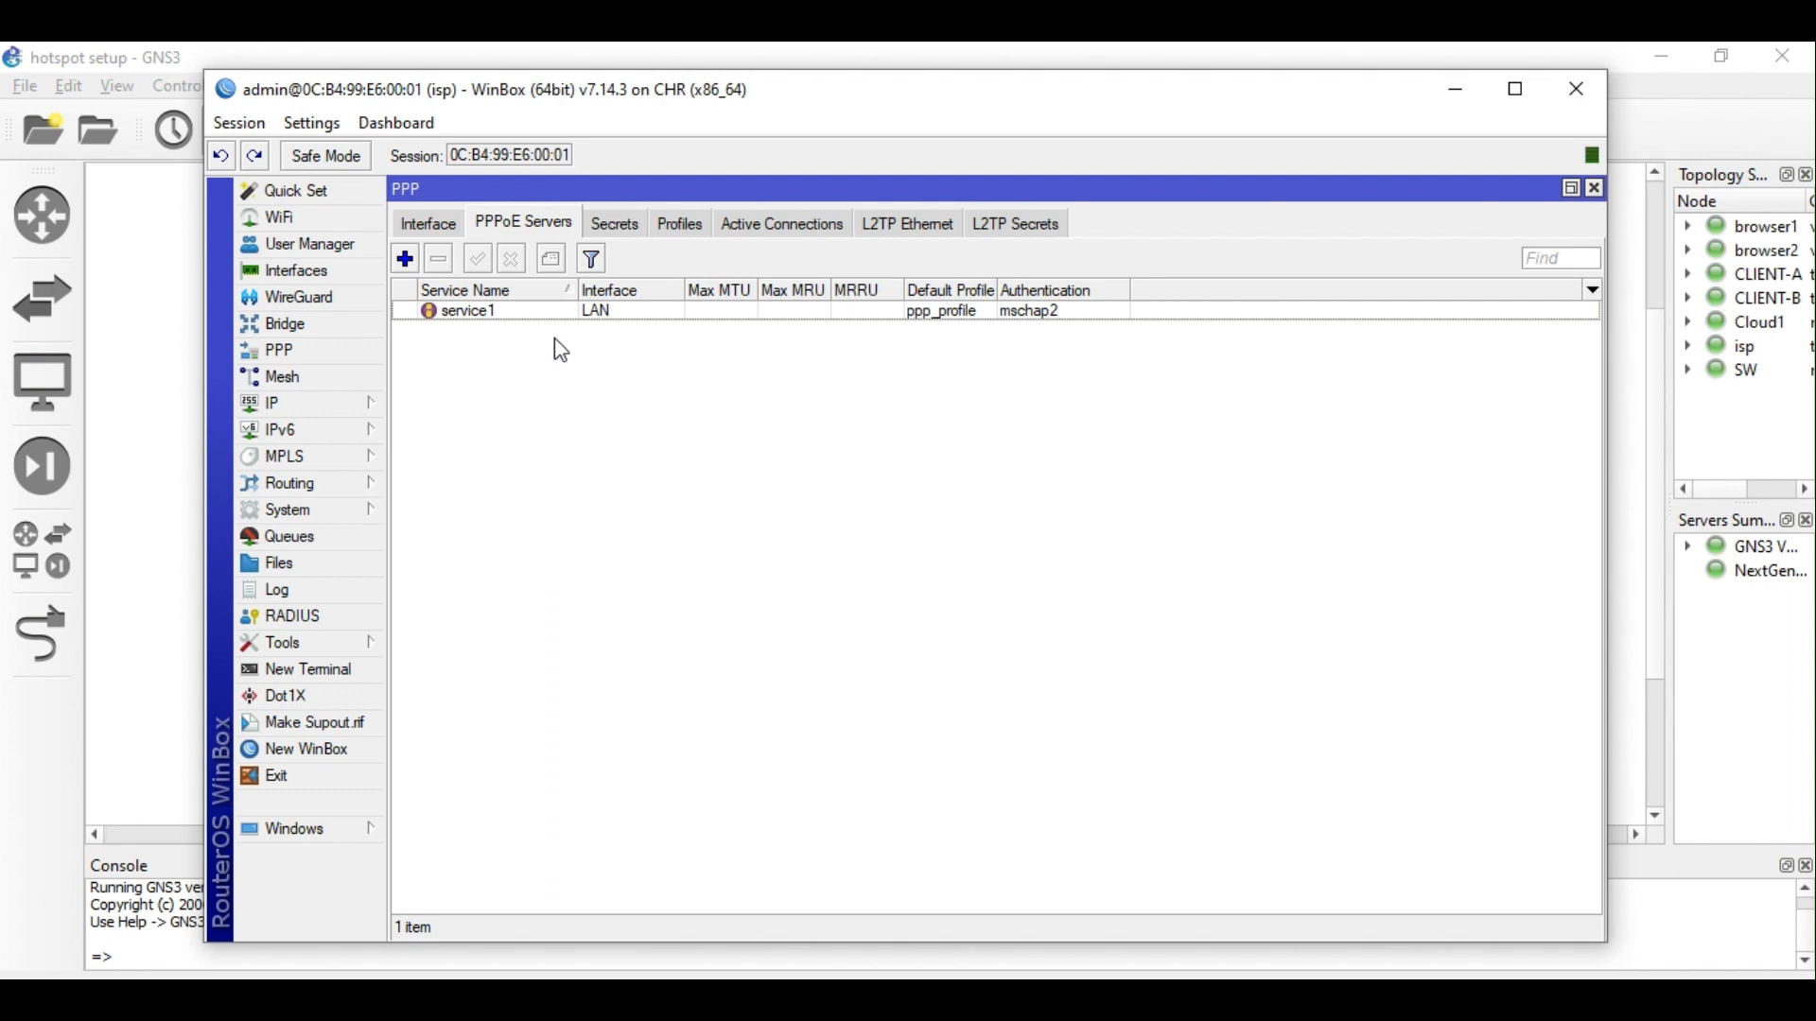
Turn off Use Radius in the PPP Authentication & Accounting settings.
{"action": "left_click", "coordinate": [578, 318]}
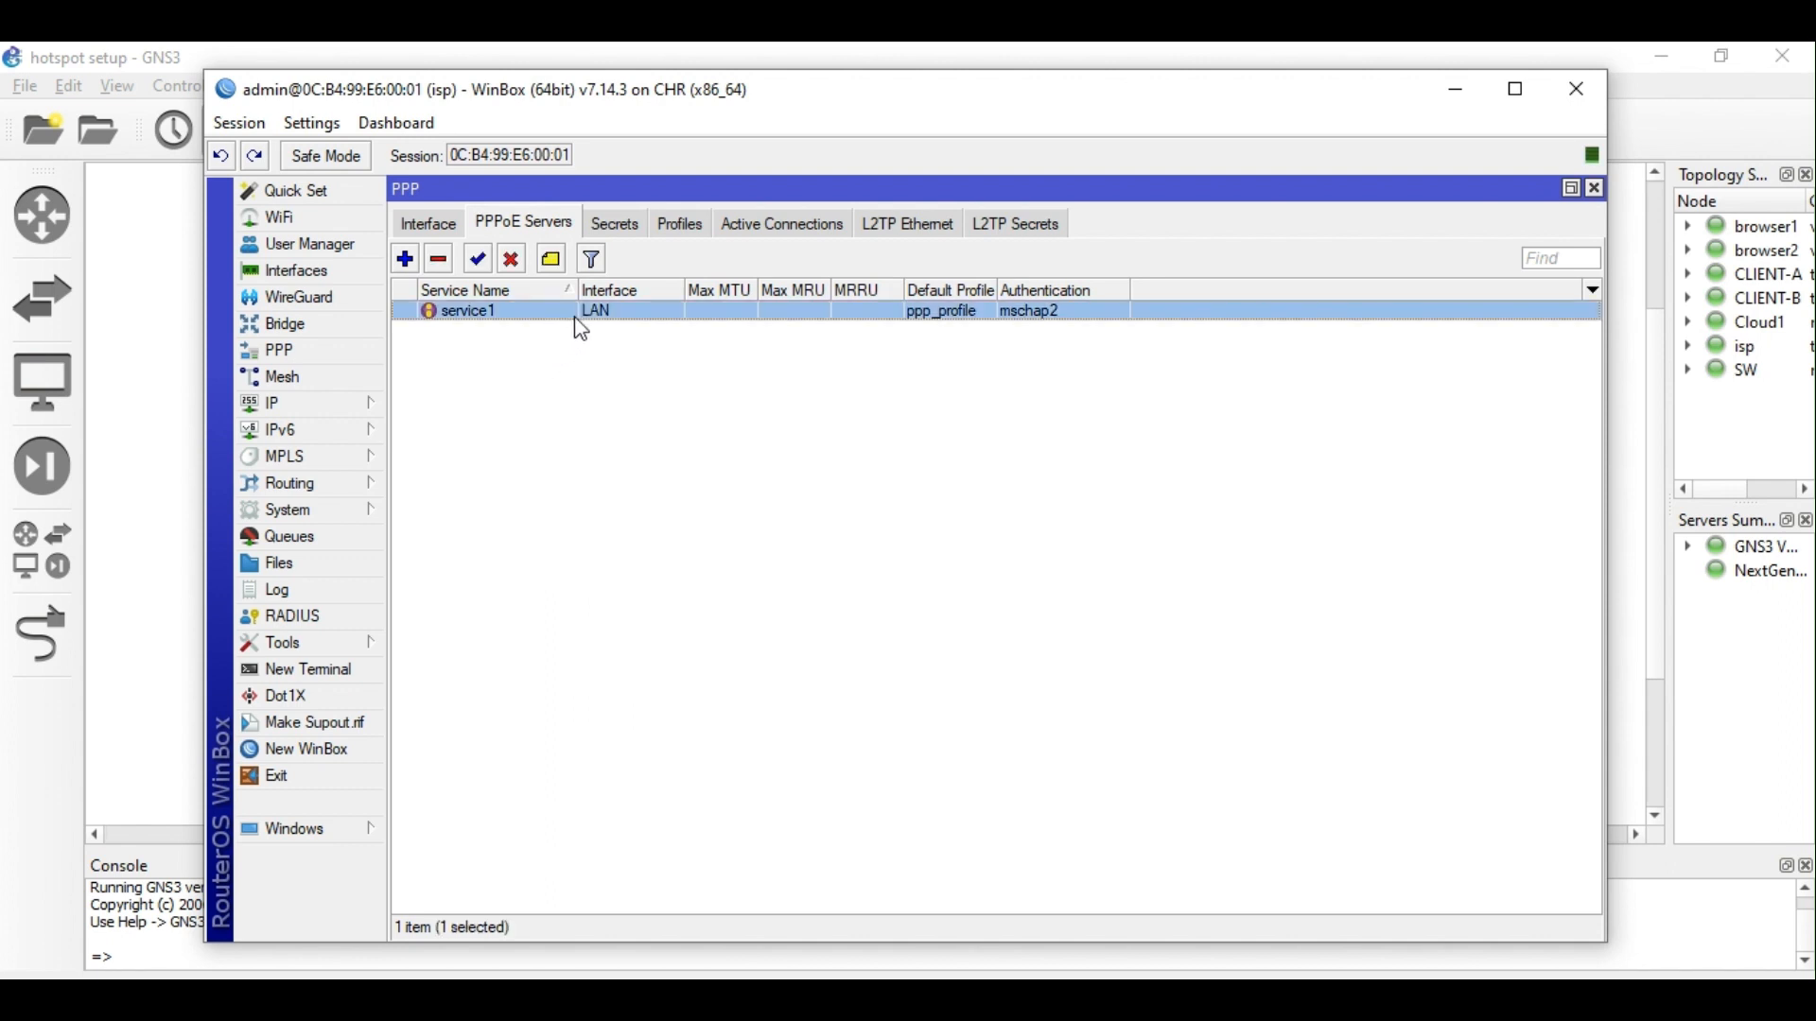
{"action": "left_click", "coordinate": [616, 227]}
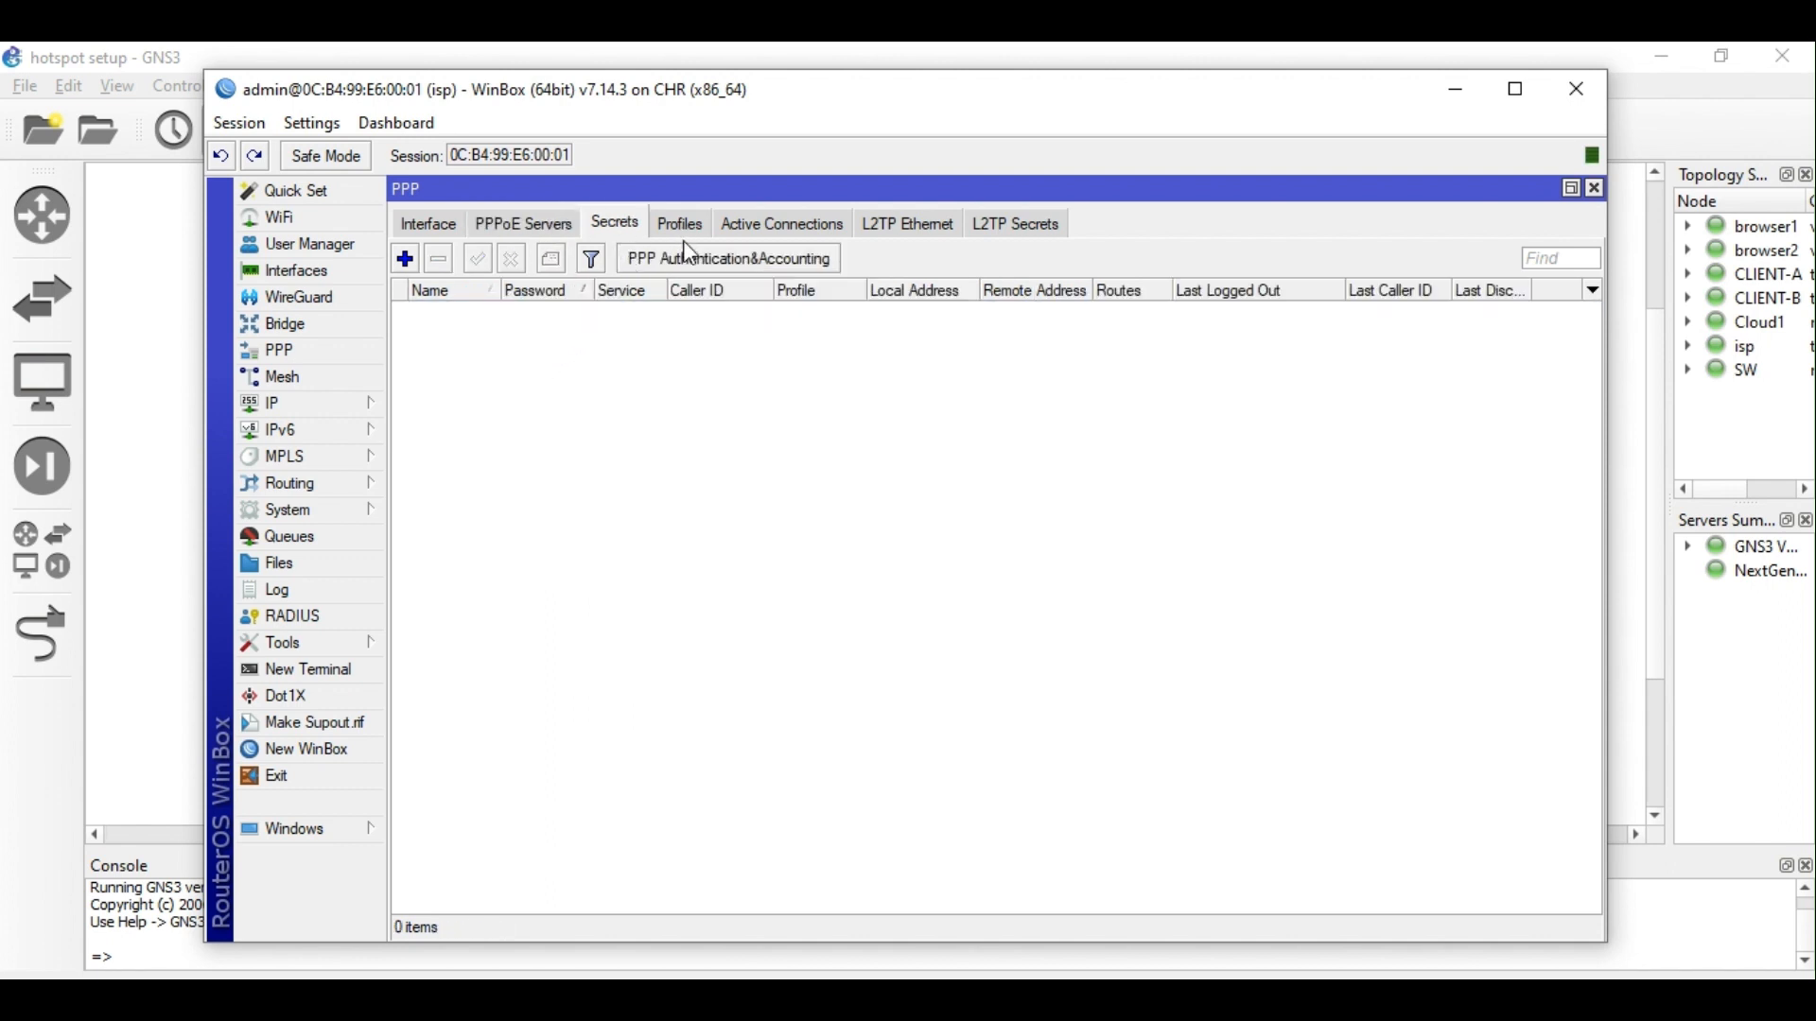
{"action": "left_click", "coordinate": [698, 266]}
{"action": "left_click", "coordinate": [931, 477]}
{"action": "left_click", "coordinate": [1173, 476]}
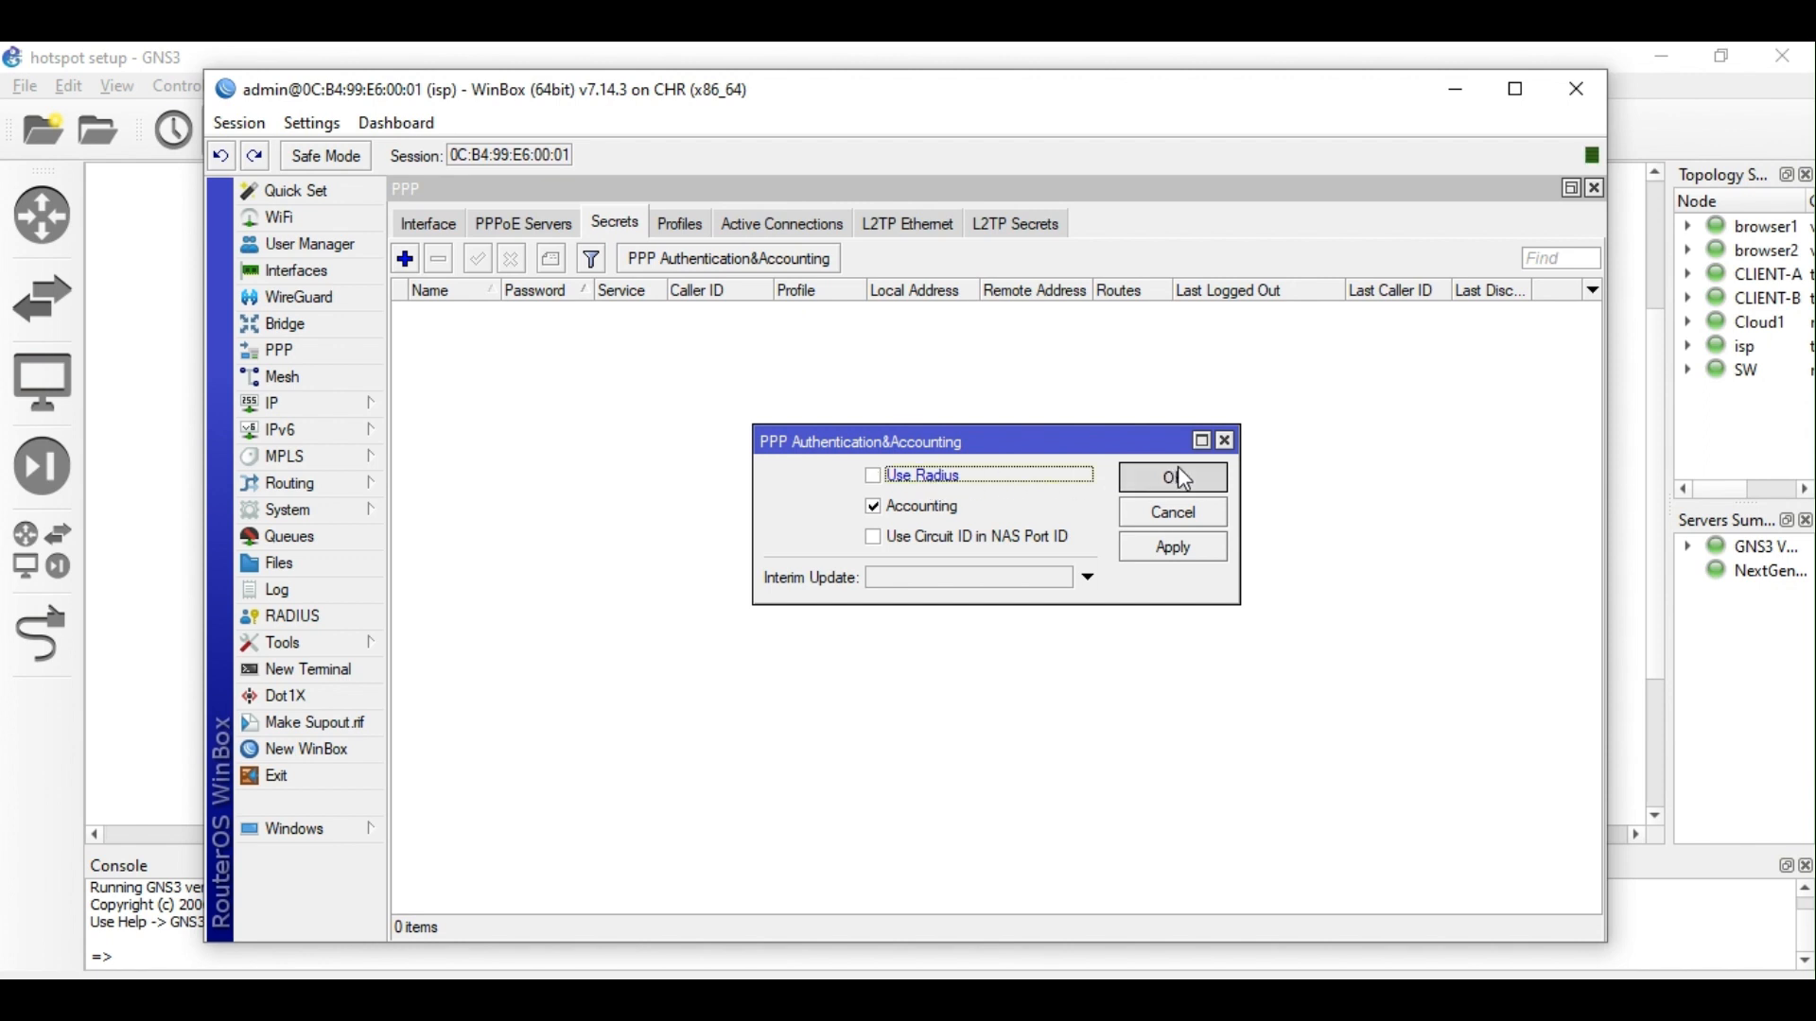
{"action": "left_click", "coordinate": [685, 259]}
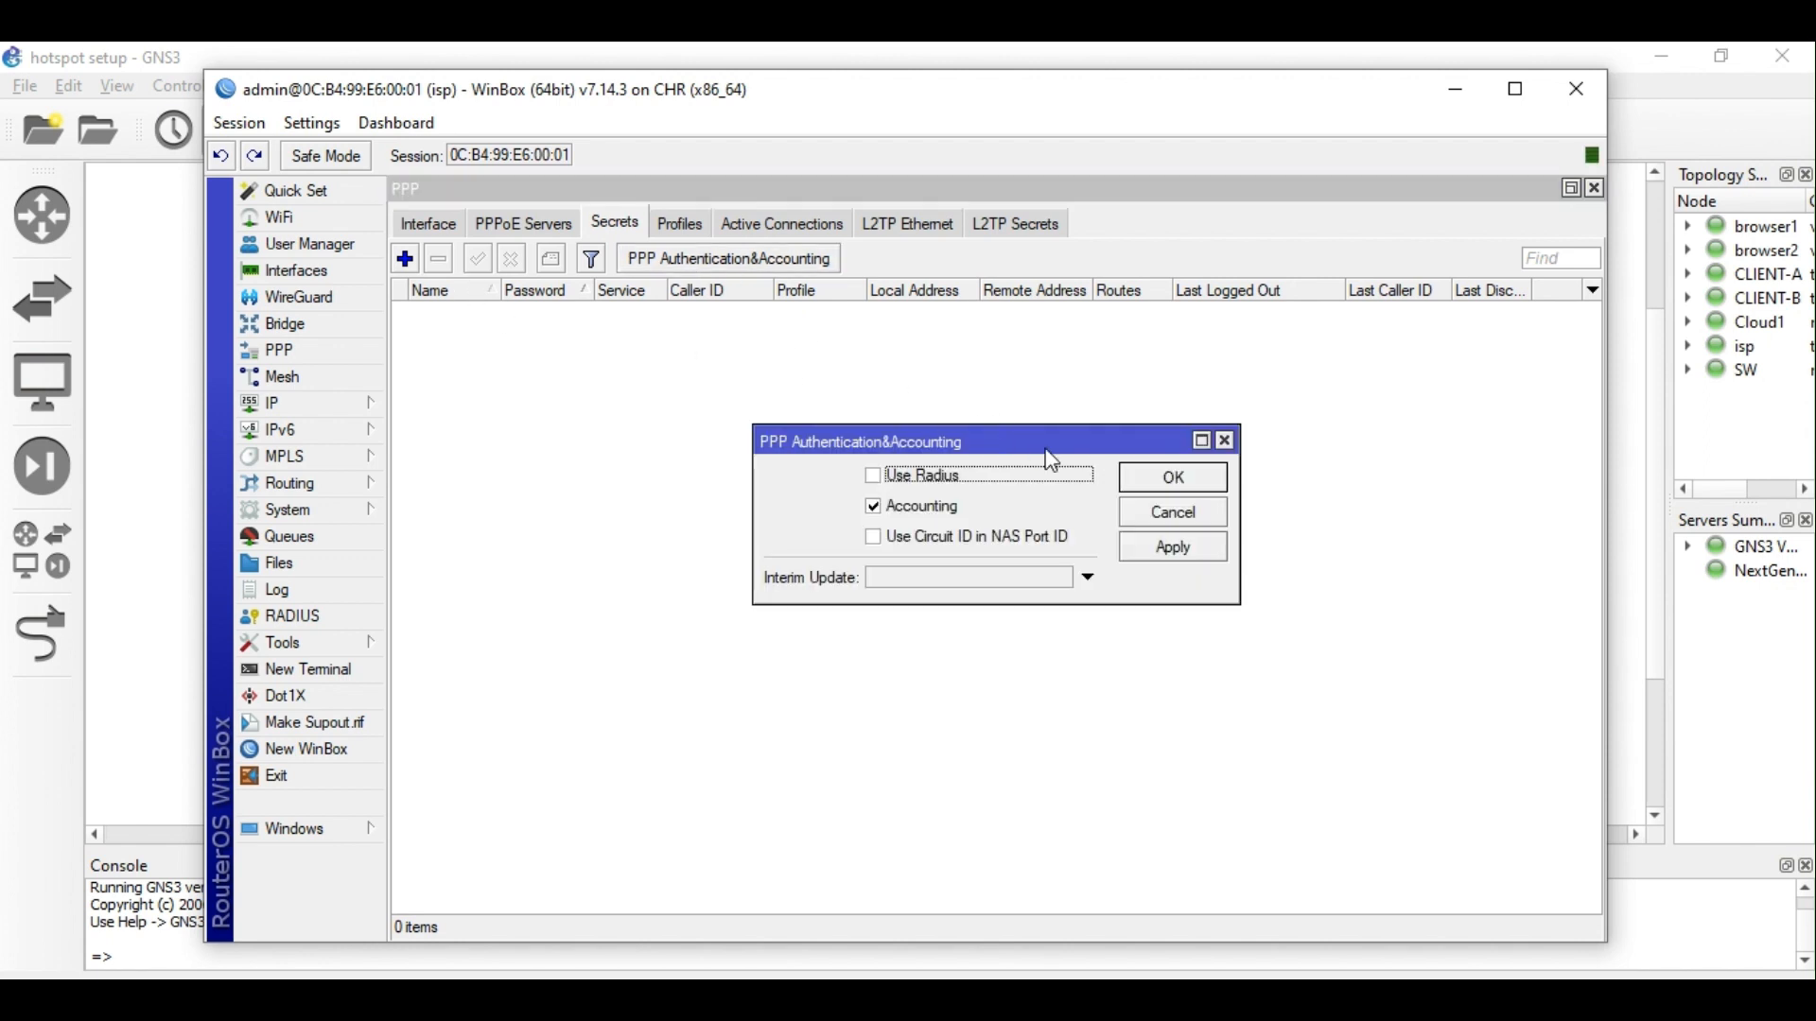
{"action": "left_click", "coordinate": [1172, 481]}
Add PPP secret user1 with a password, service pppoe and profile ppp_profile.
{"action": "left_click", "coordinate": [405, 259]}
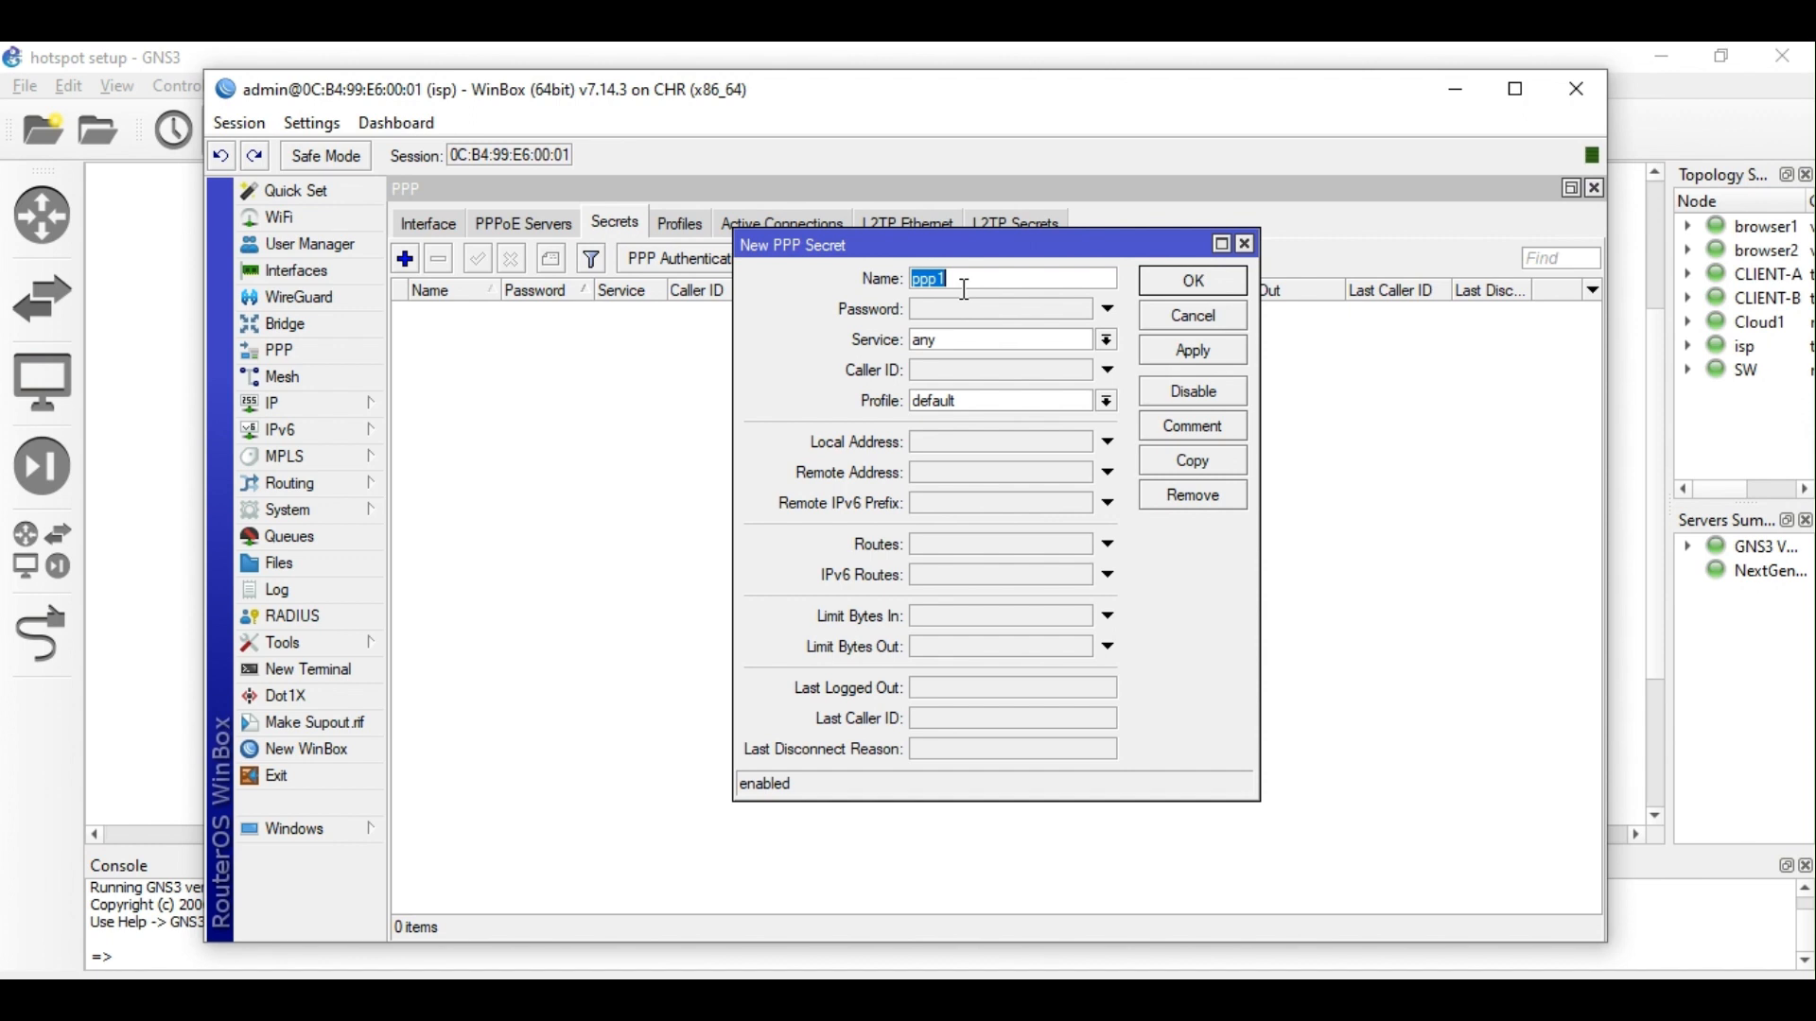
{"action": "type", "text": "user1"}
{"action": "left_click", "coordinate": [969, 312]}
{"action": "type", "text": "1234"}
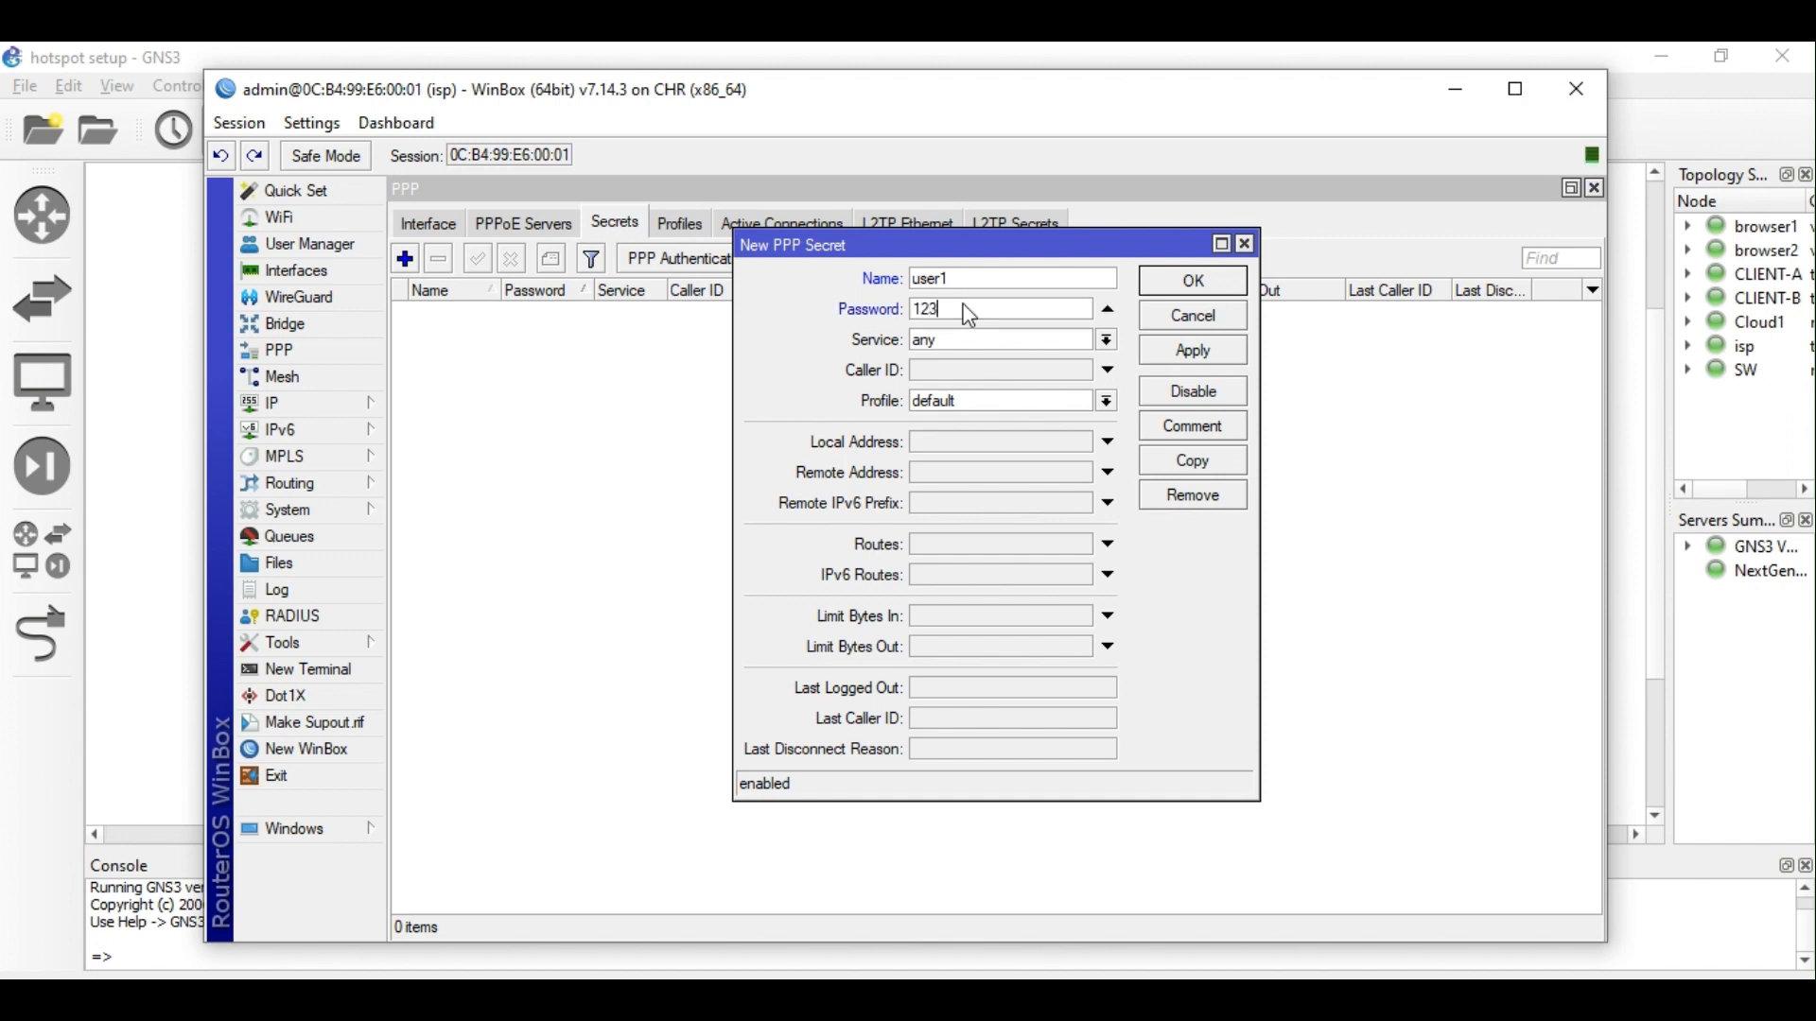
{"action": "left_click", "coordinate": [1011, 340]}
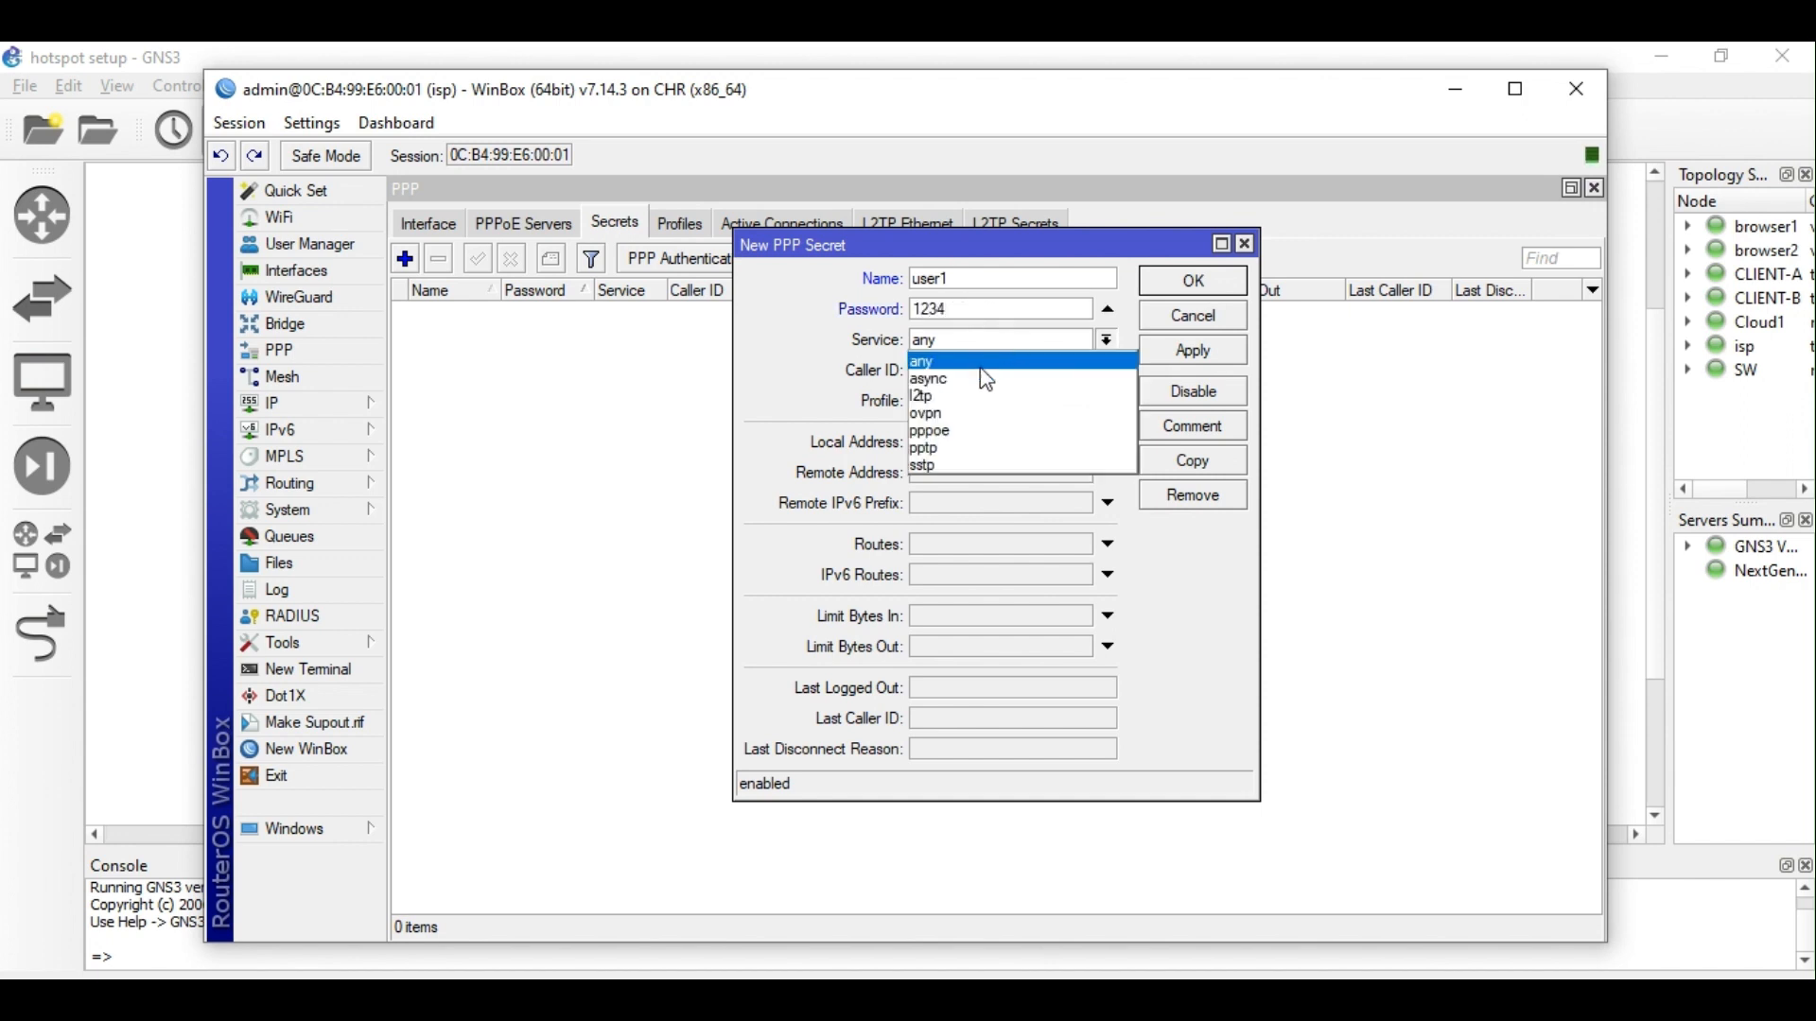
{"action": "left_click", "coordinate": [984, 431]}
{"action": "left_click", "coordinate": [1041, 400]}
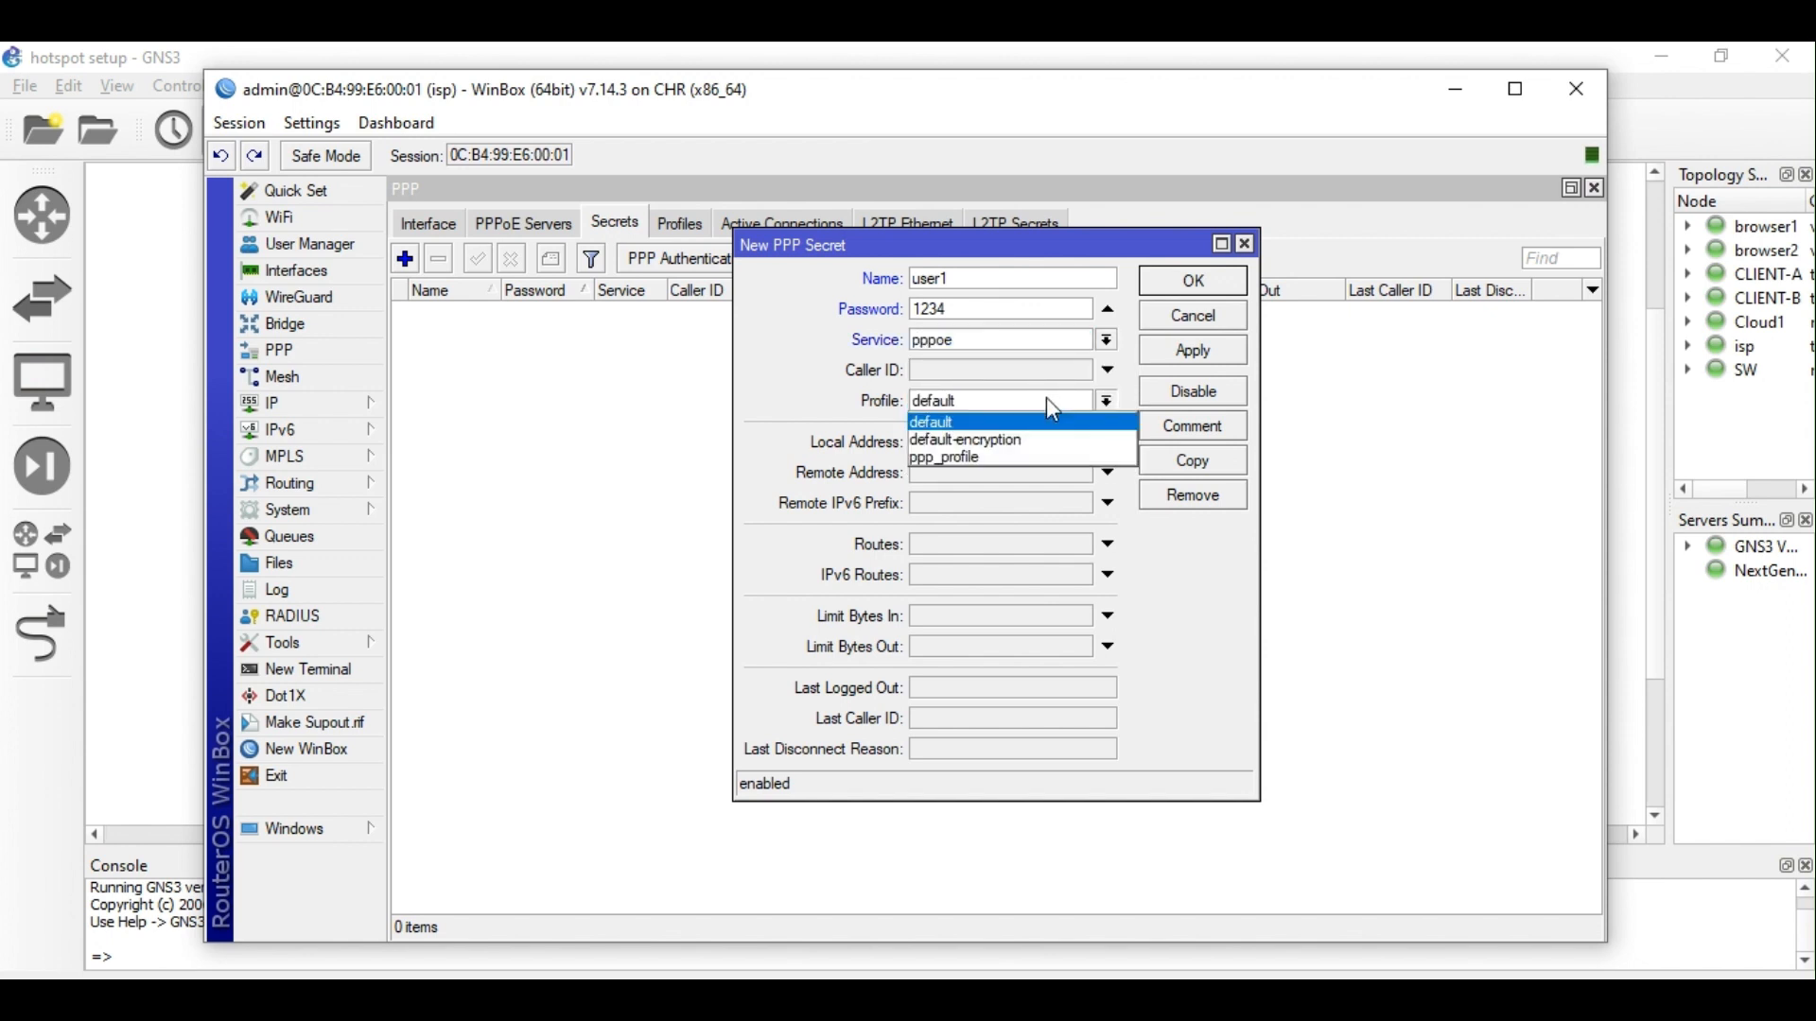
{"action": "left_click", "coordinate": [1019, 457]}
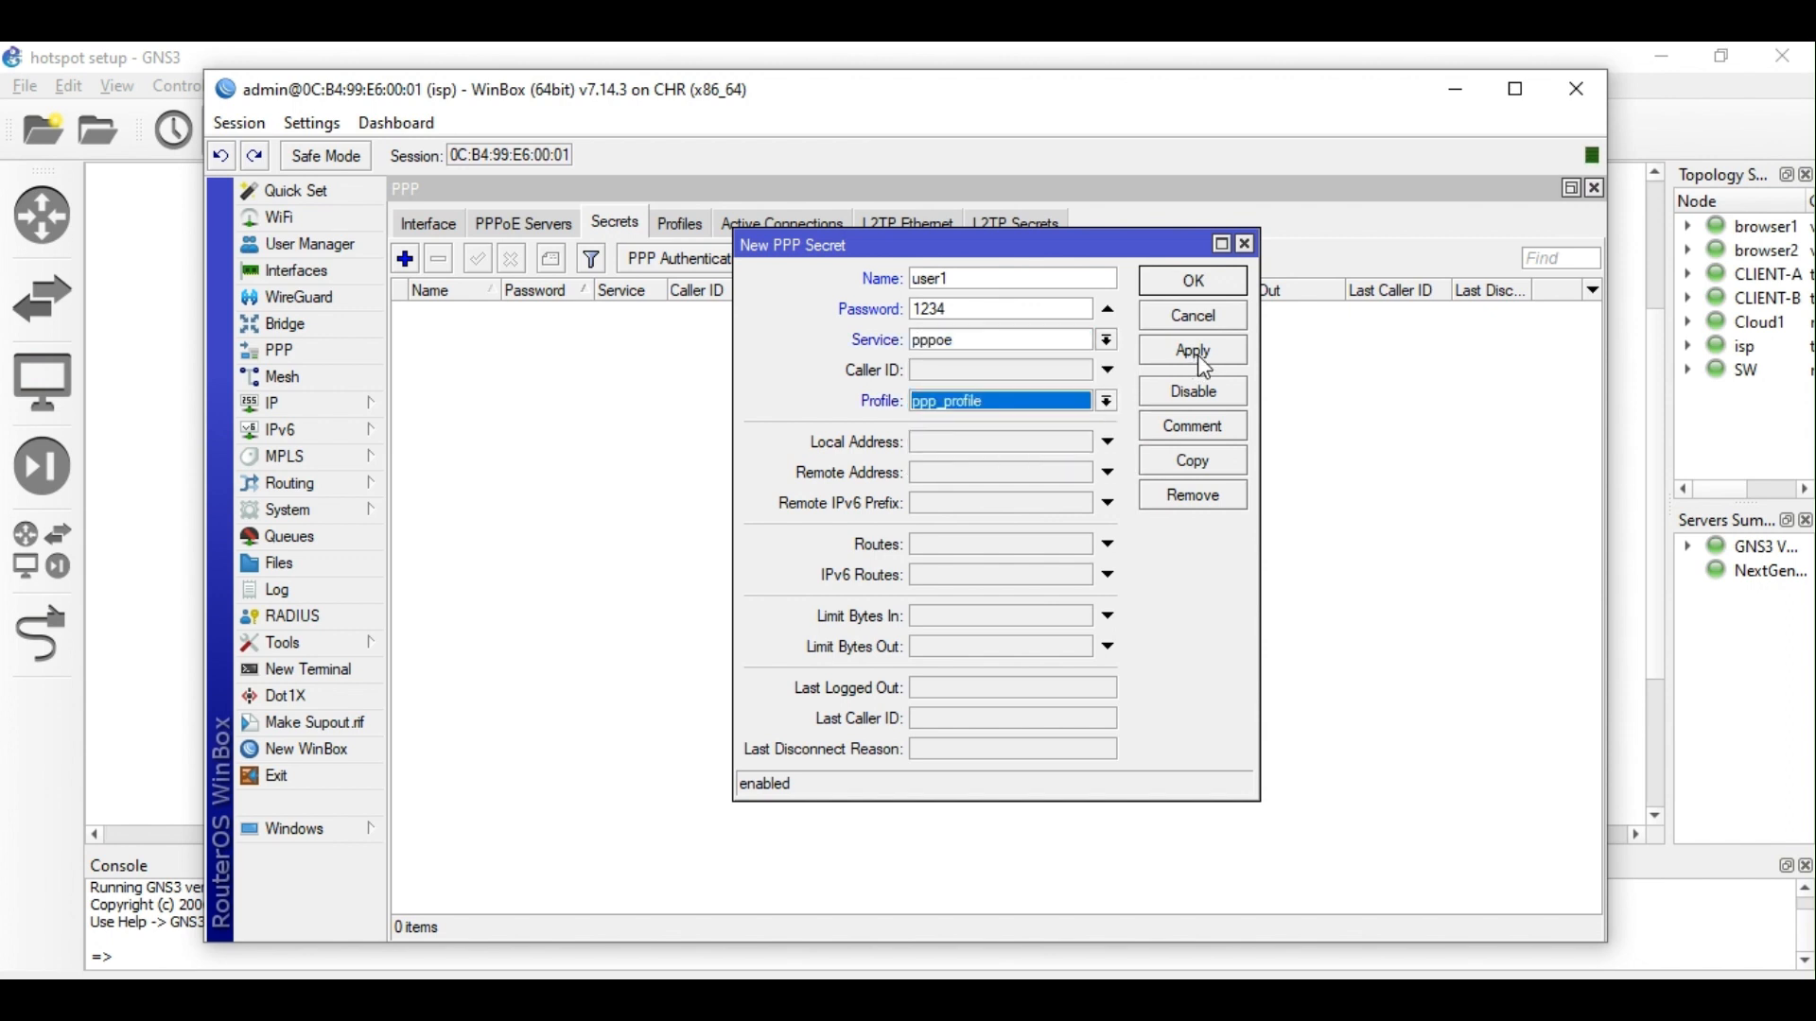
{"action": "left_click", "coordinate": [1196, 353]}
{"action": "left_click", "coordinate": [1195, 281]}
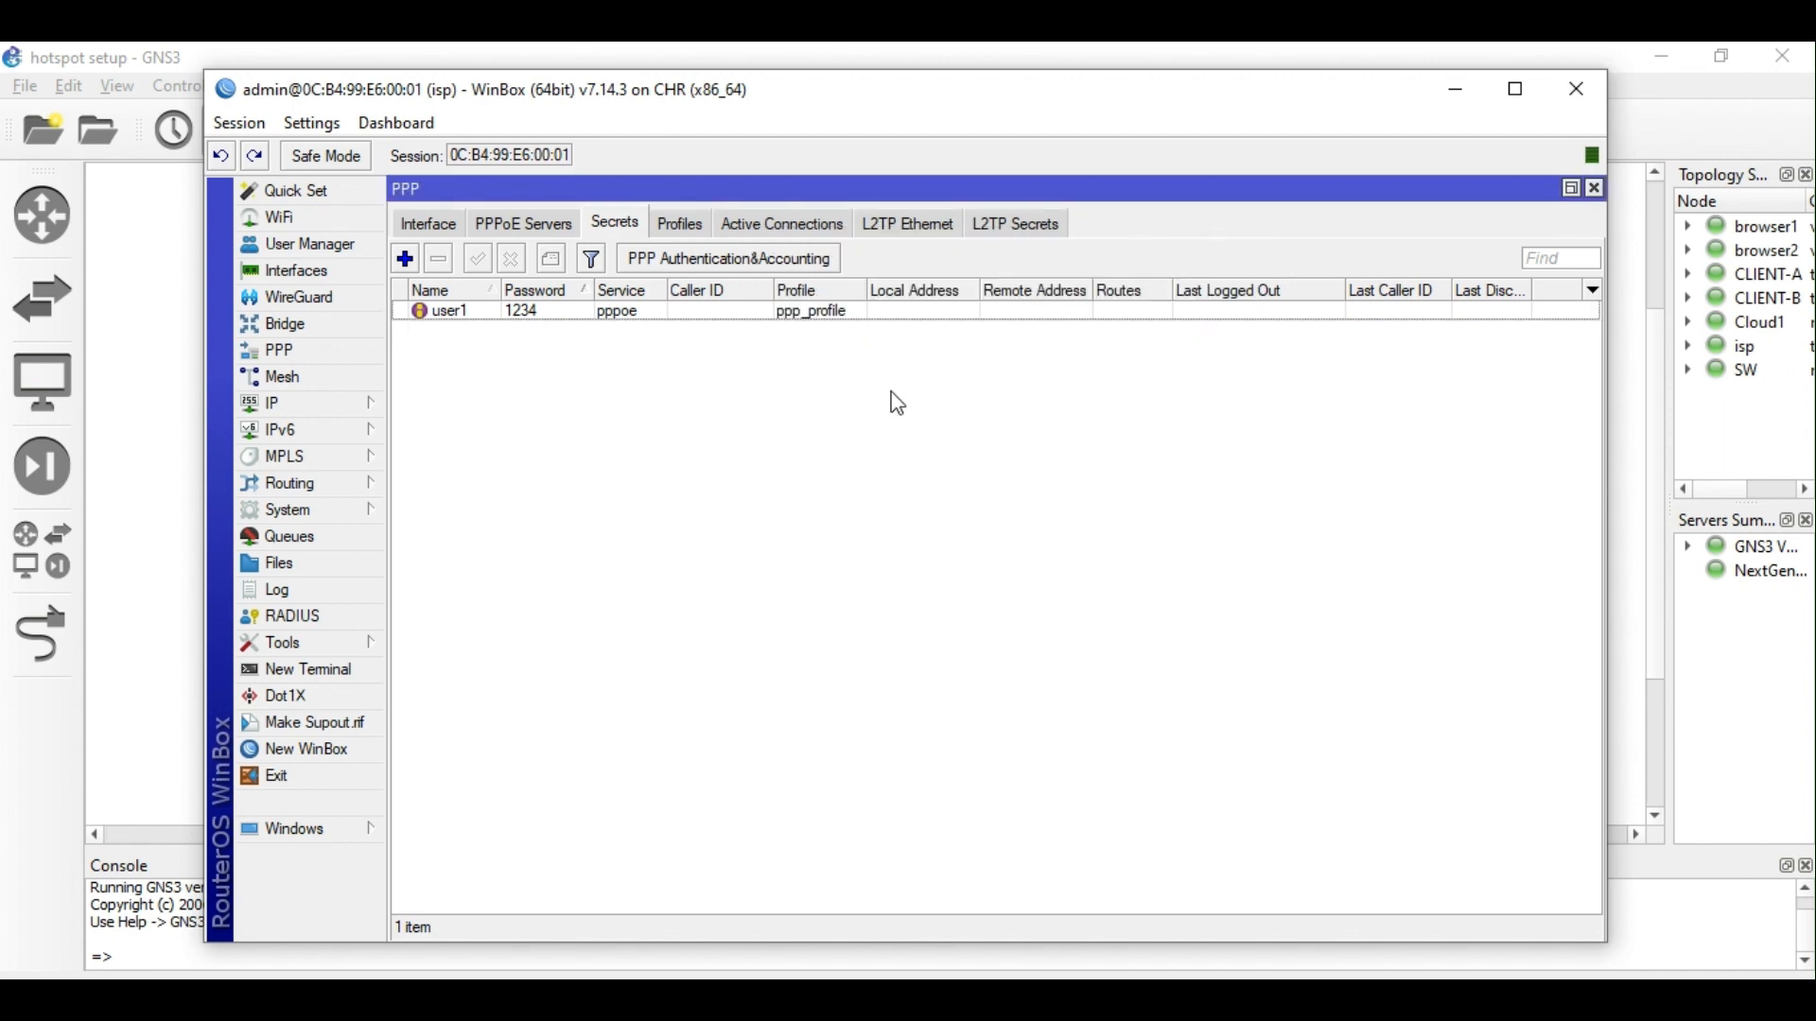
{"action": "left_click", "coordinate": [827, 315]}
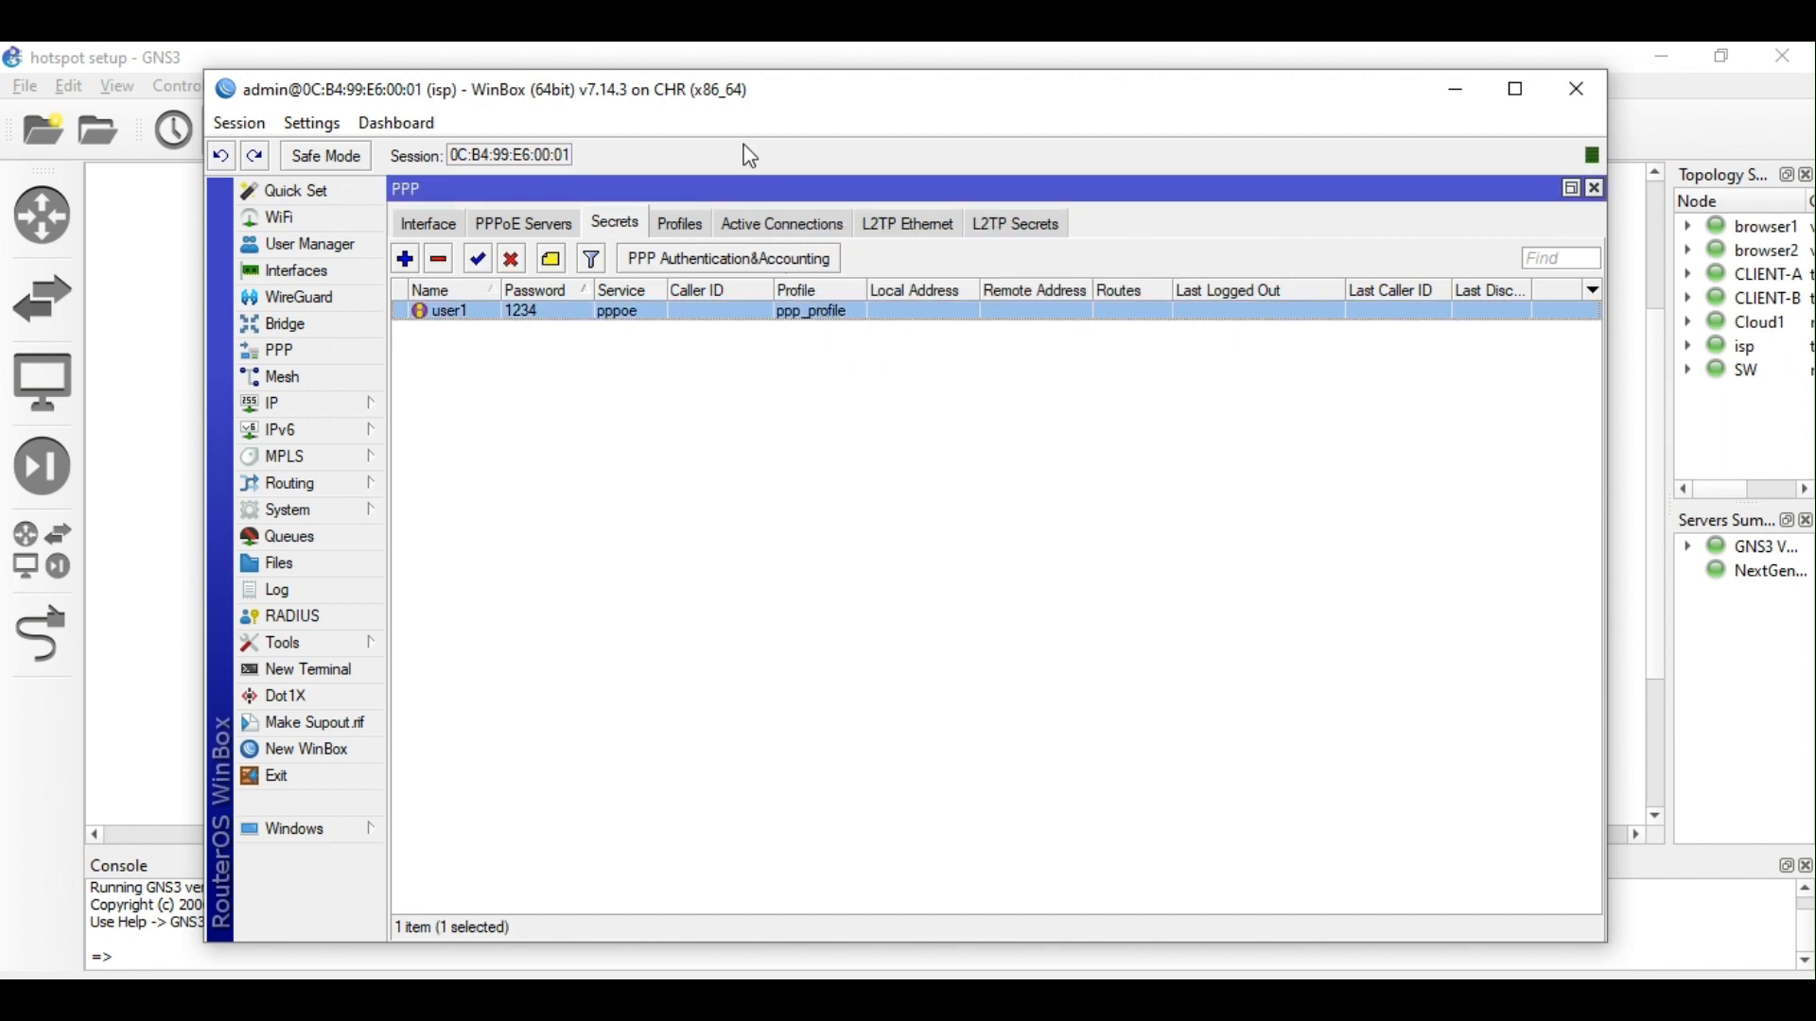
{"action": "left_click_drag", "start_coordinate": [752, 115], "coordinate": [620, 109]}
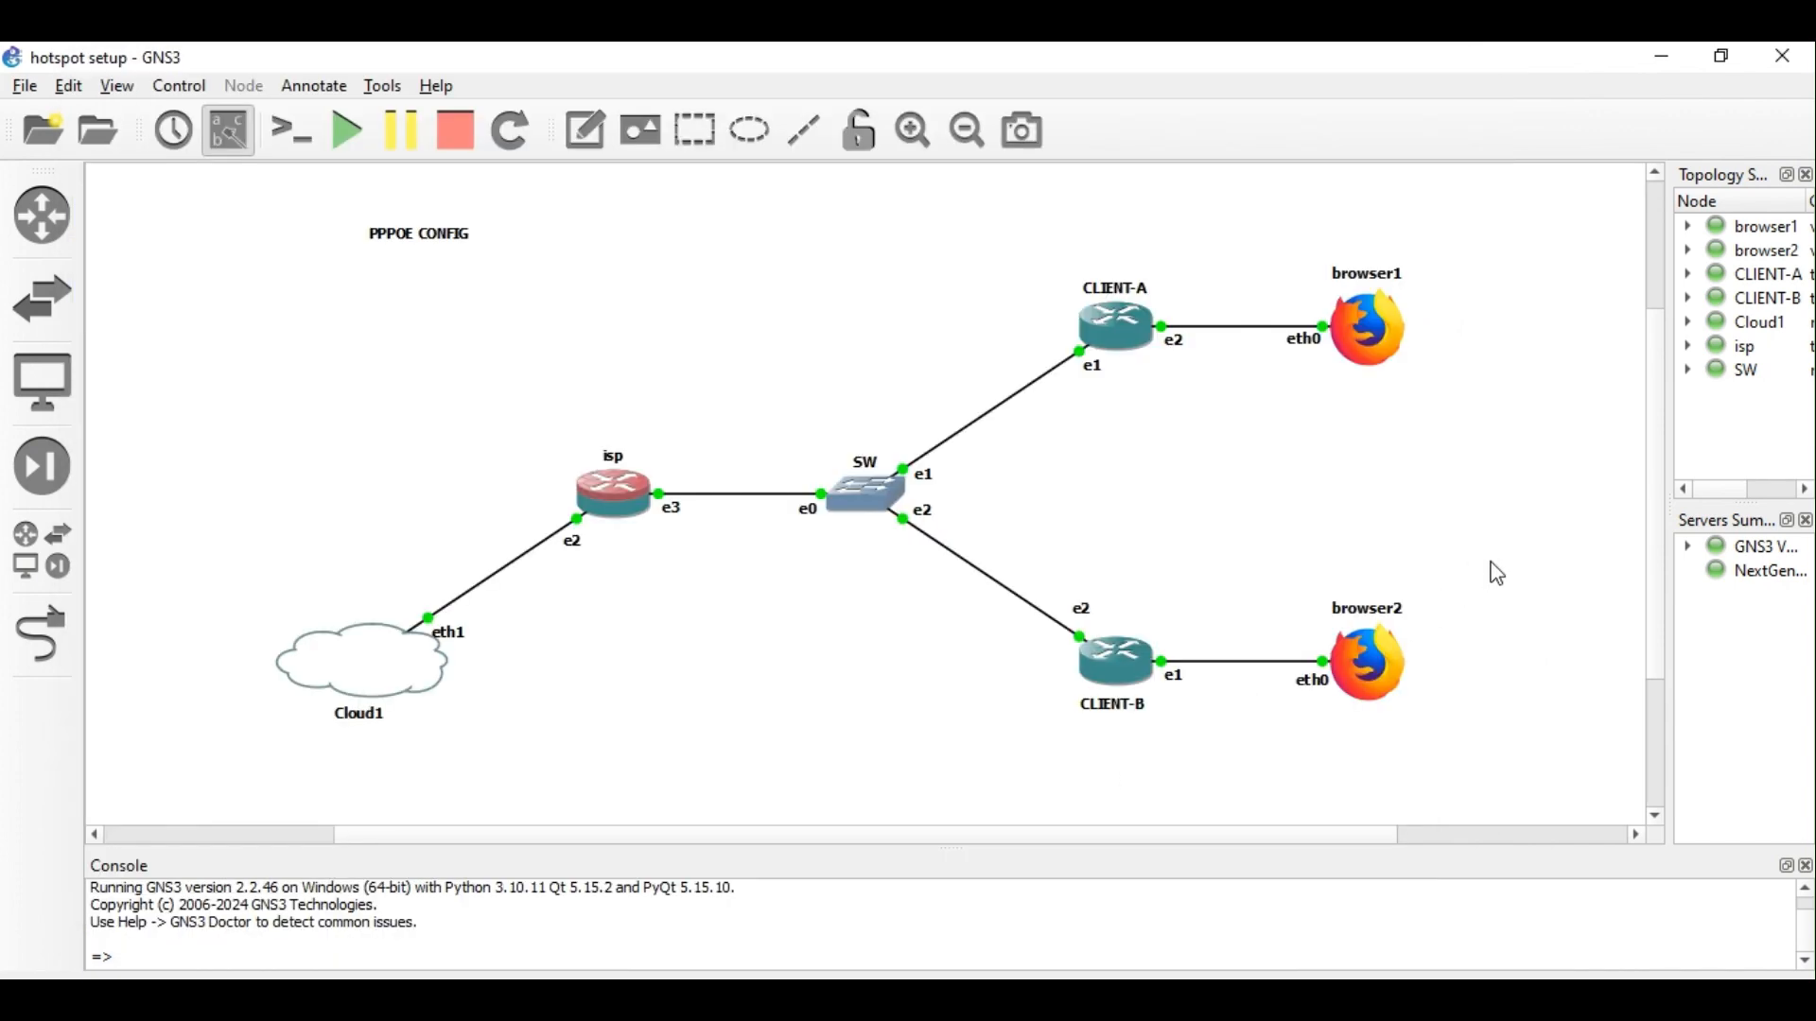
{"action": "left_click", "coordinate": [1494, 572]}
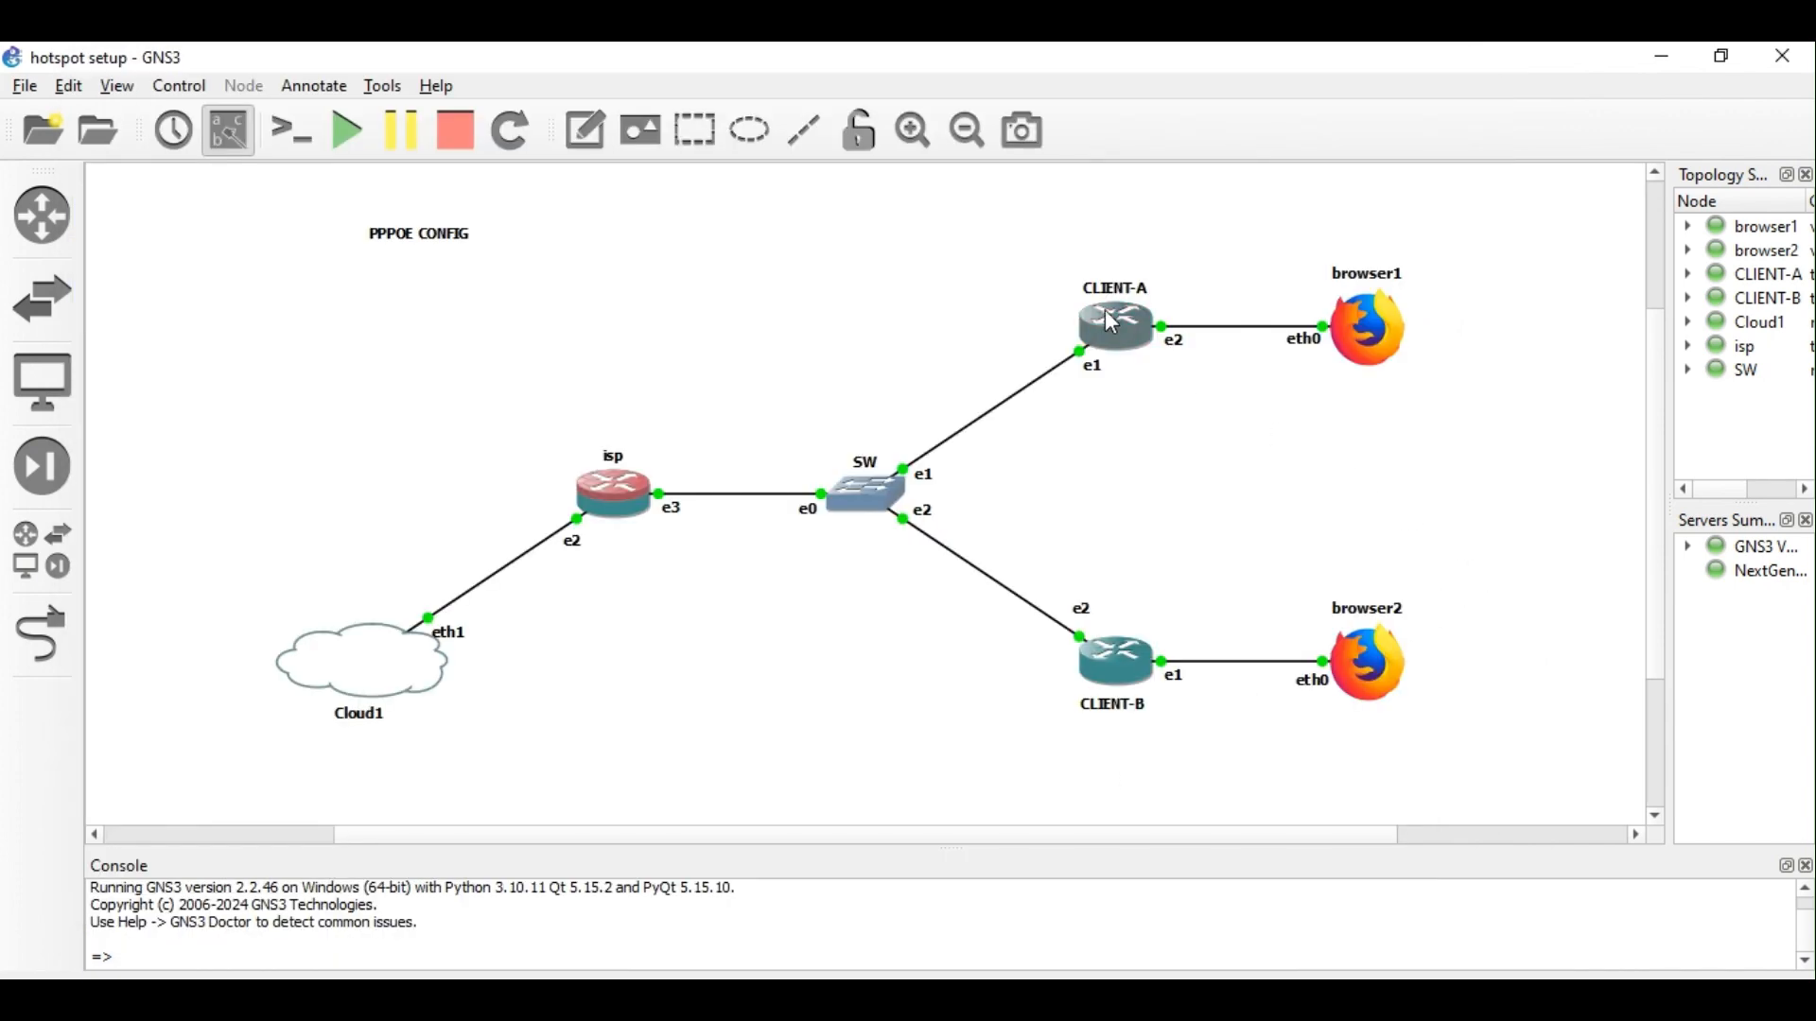
{"action": "mouse_move", "coordinate": [793, 940]}
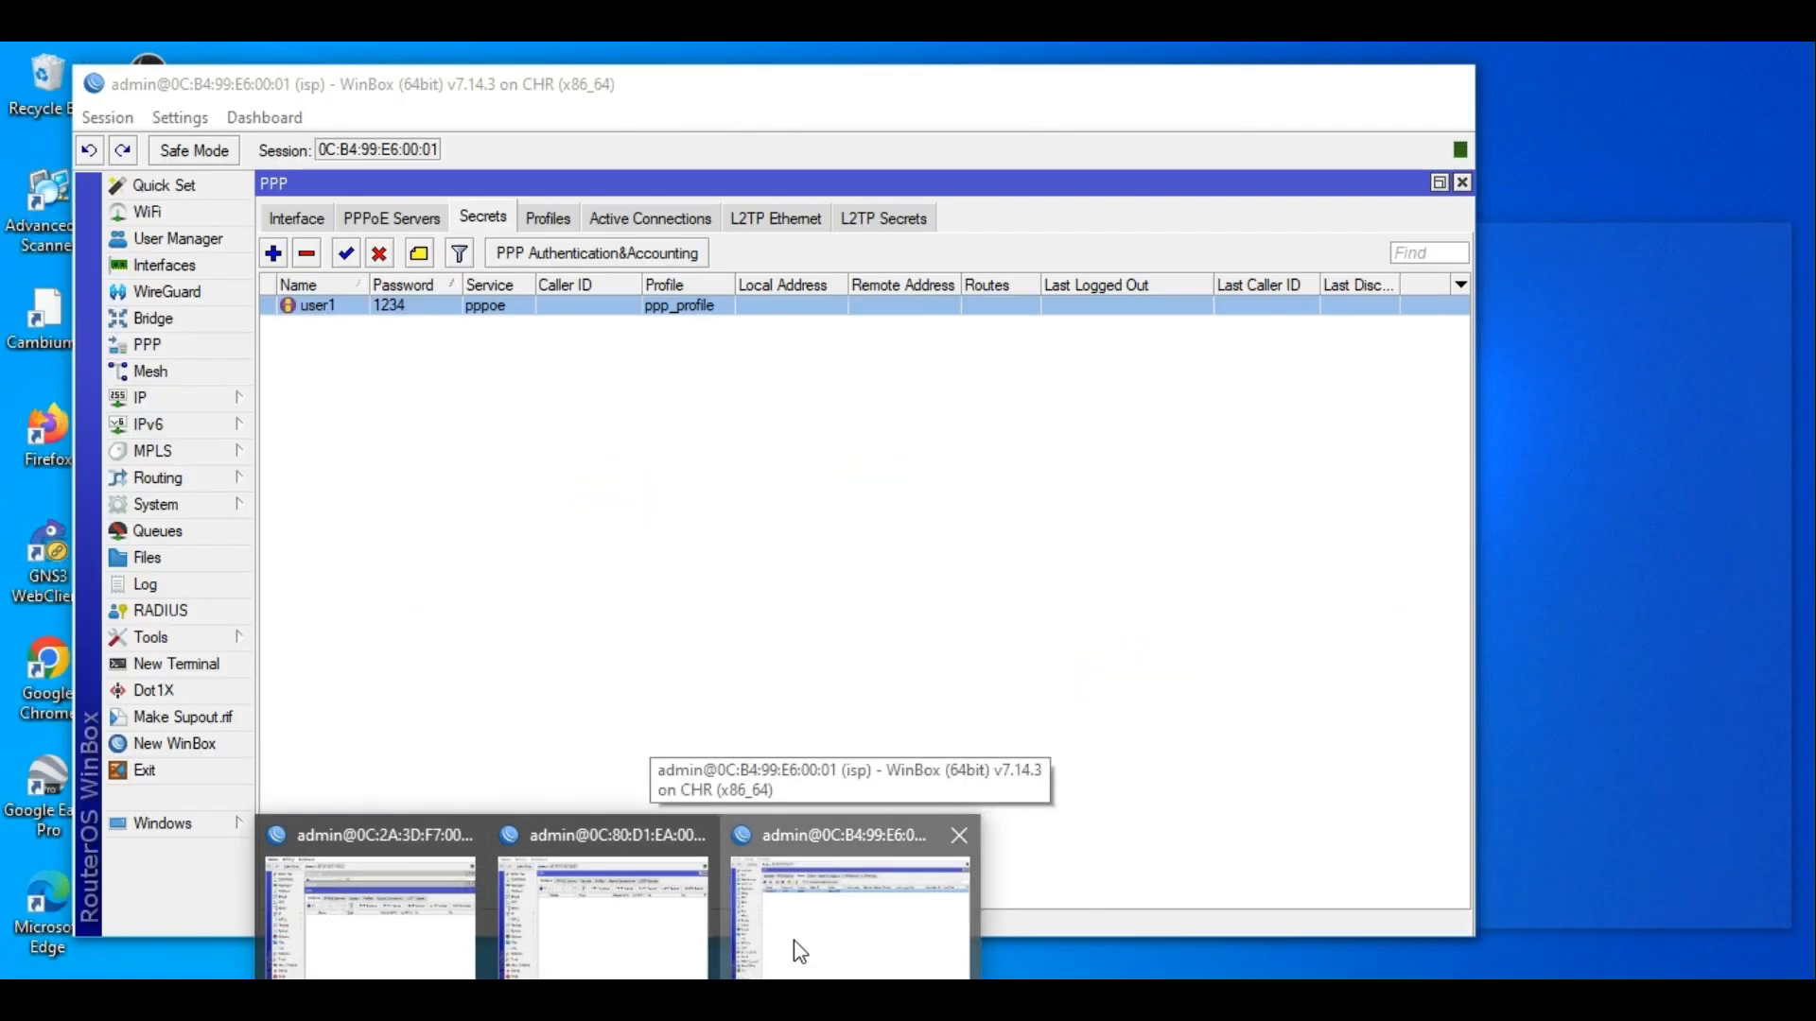
{"action": "left_click", "coordinate": [799, 951]}
{"action": "left_click", "coordinate": [685, 218]}
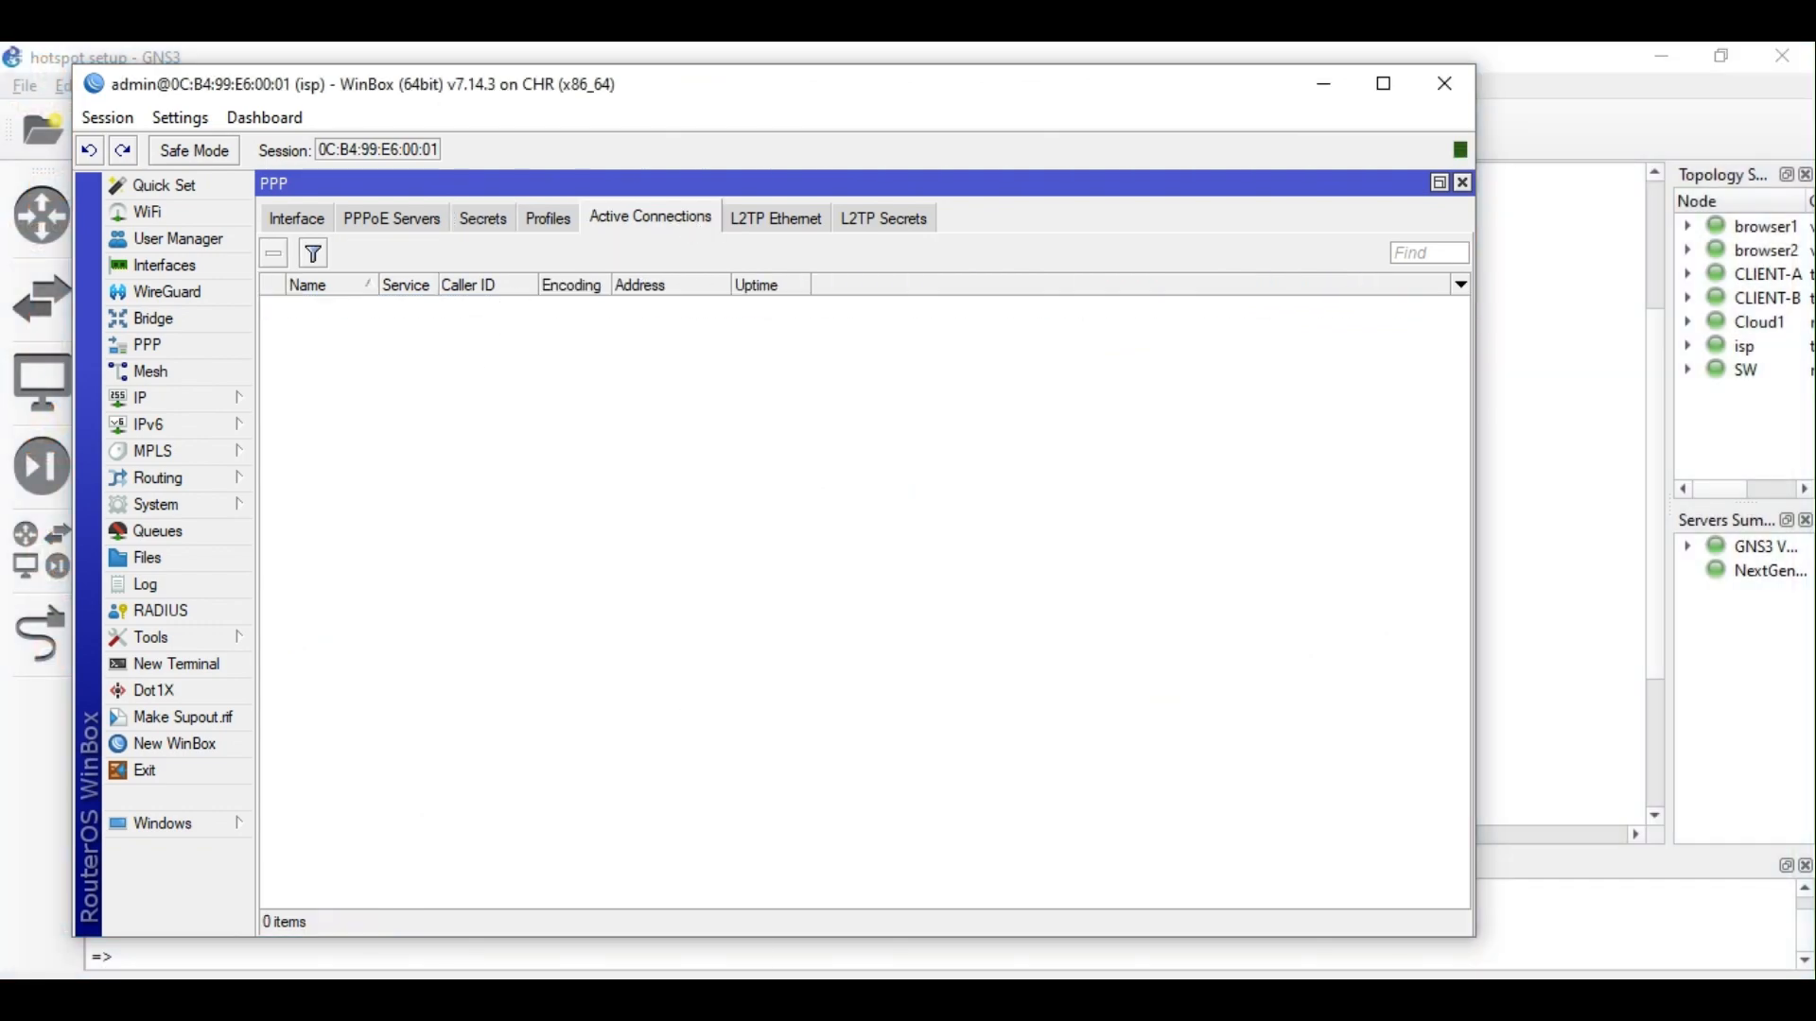
{"action": "mouse_move", "coordinate": [615, 974]}
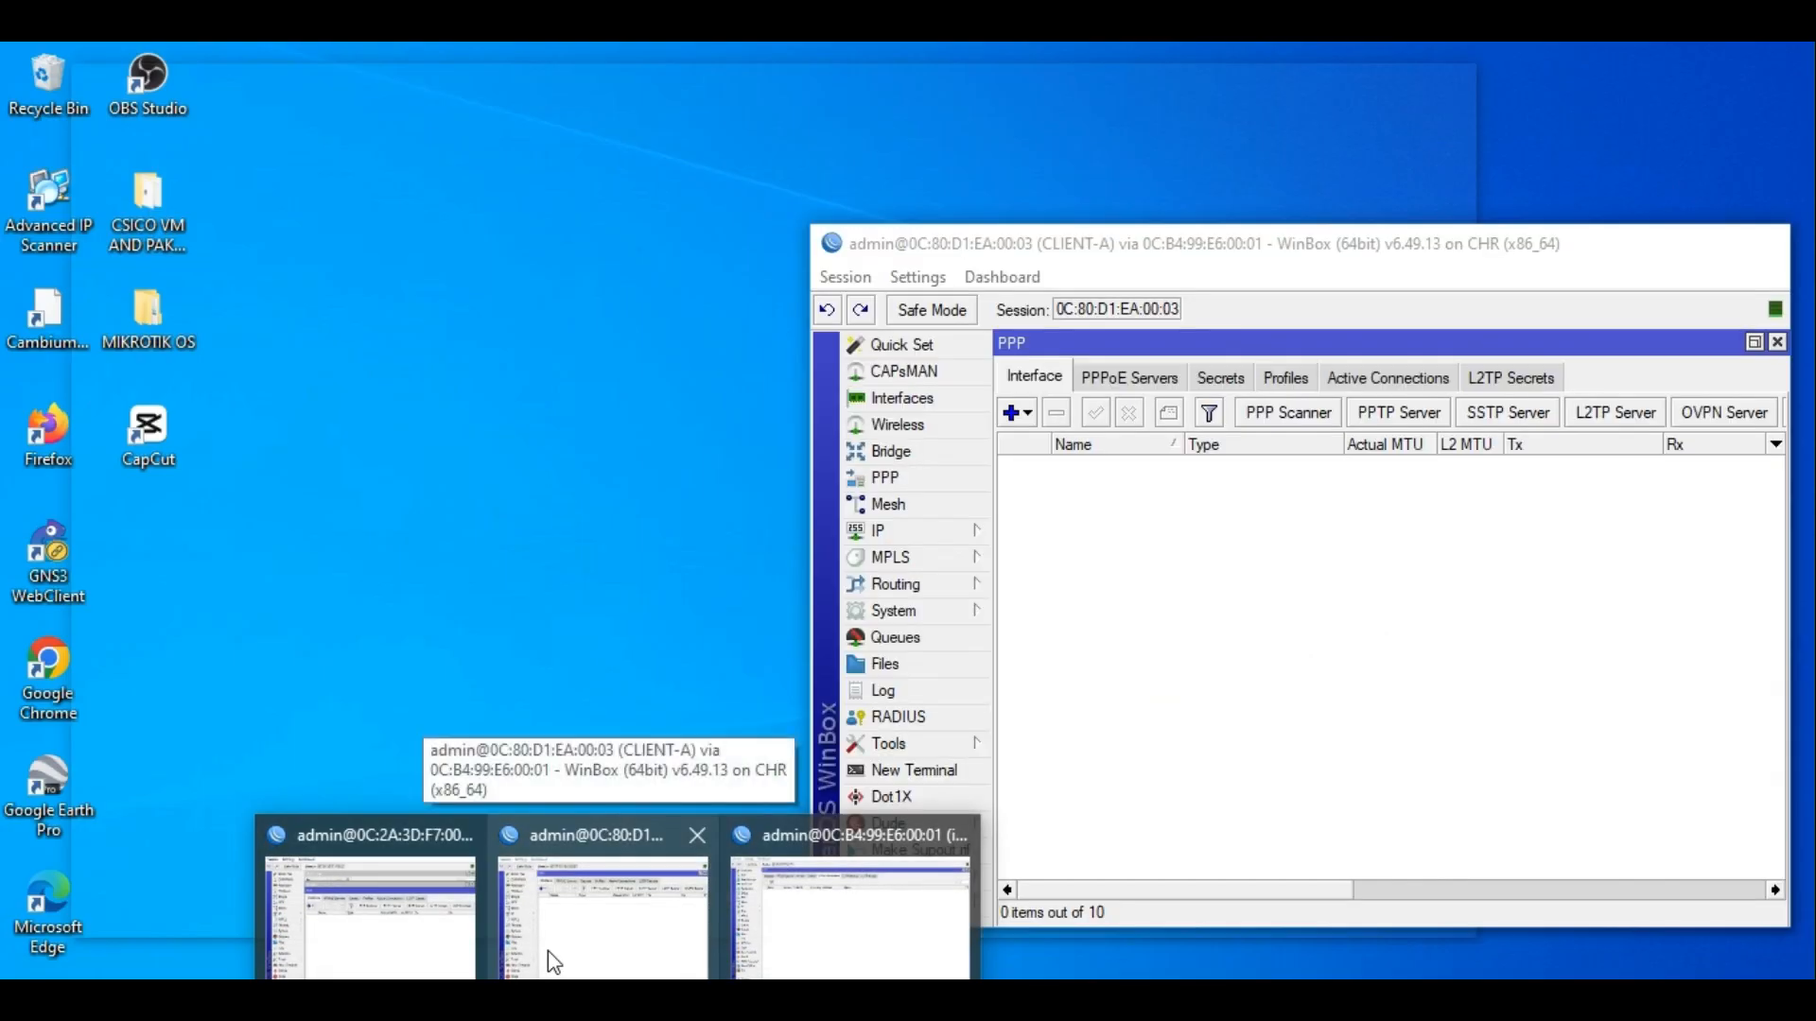
{"action": "left_click", "coordinate": [548, 951]}
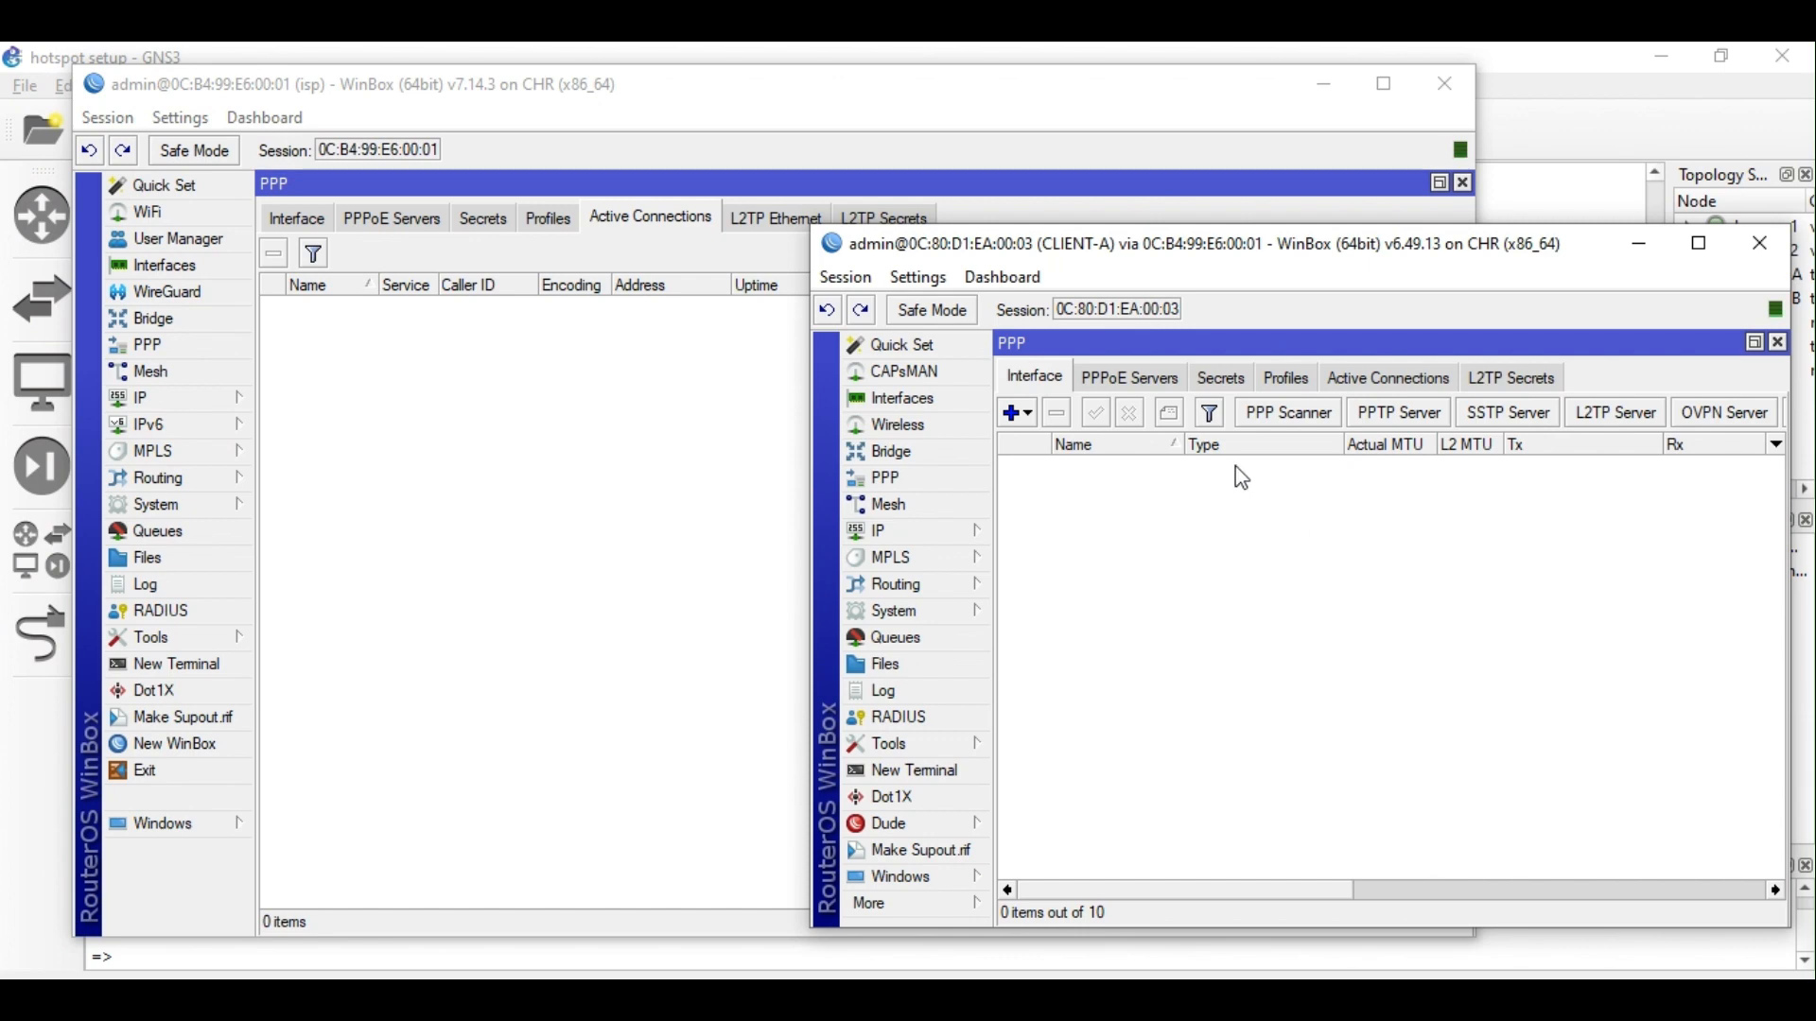
{"action": "left_click", "coordinate": [1028, 415]}
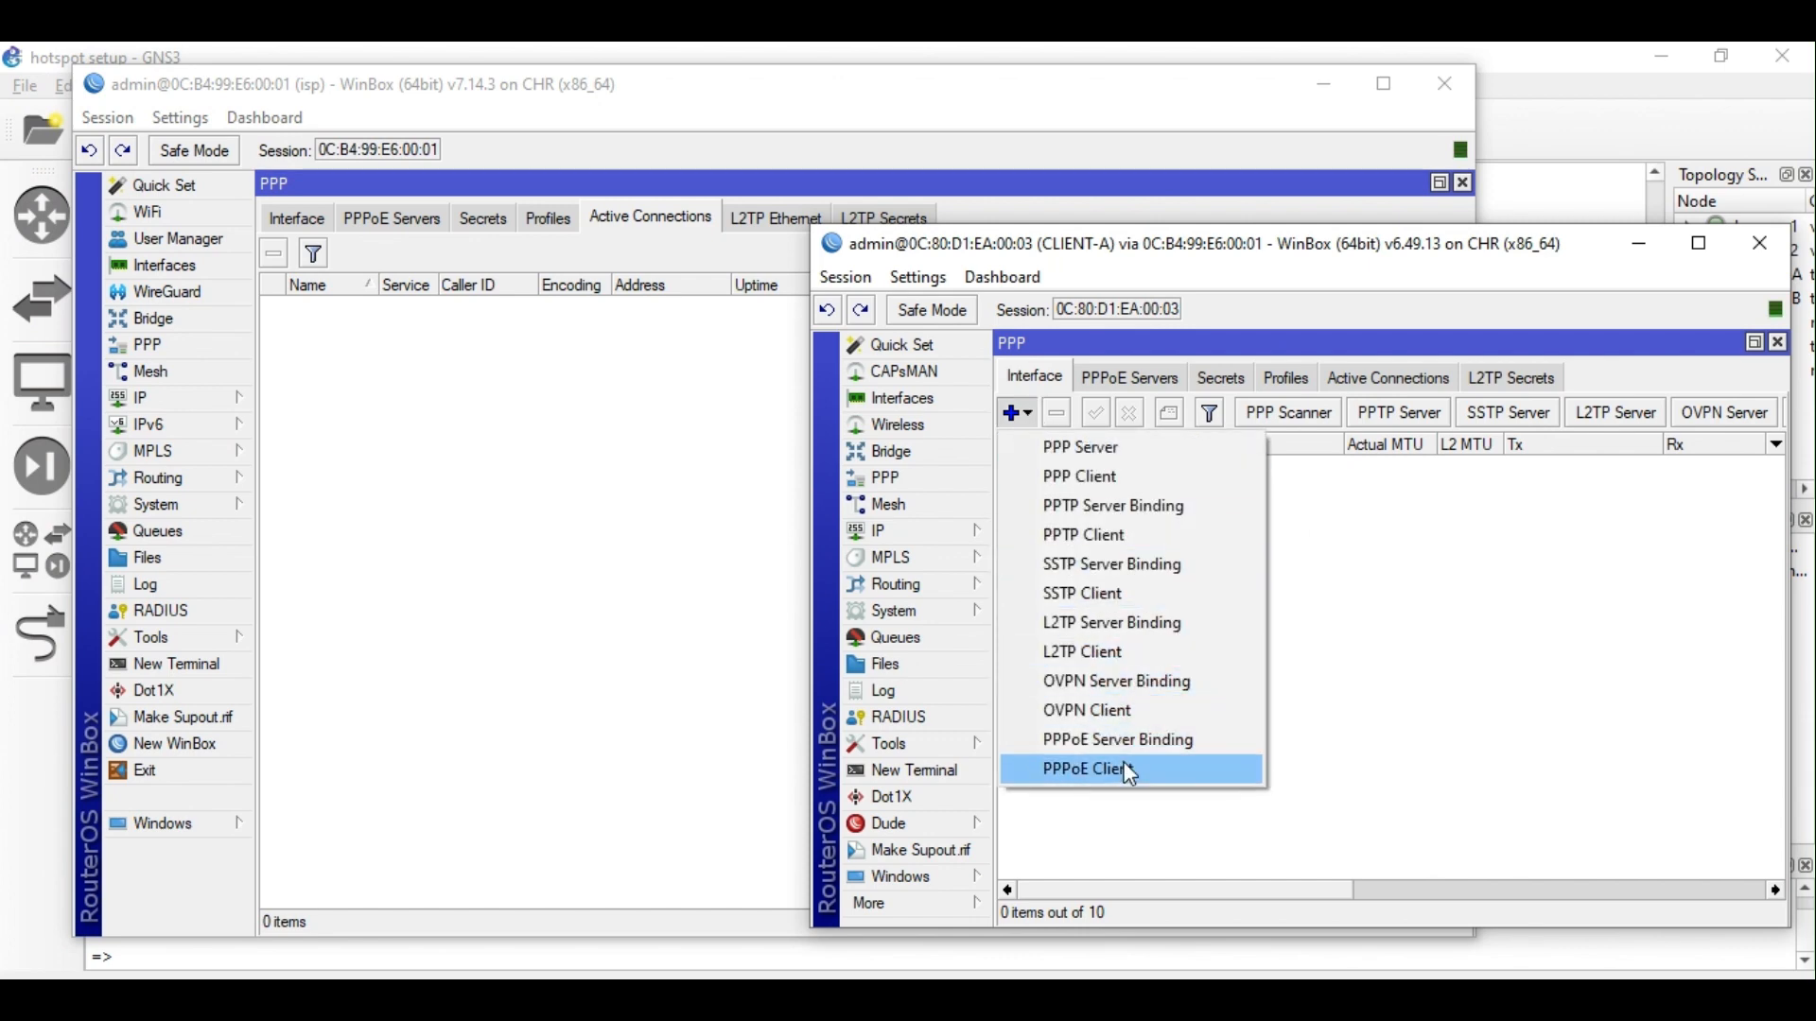
{"action": "left_click", "coordinate": [1129, 811]}
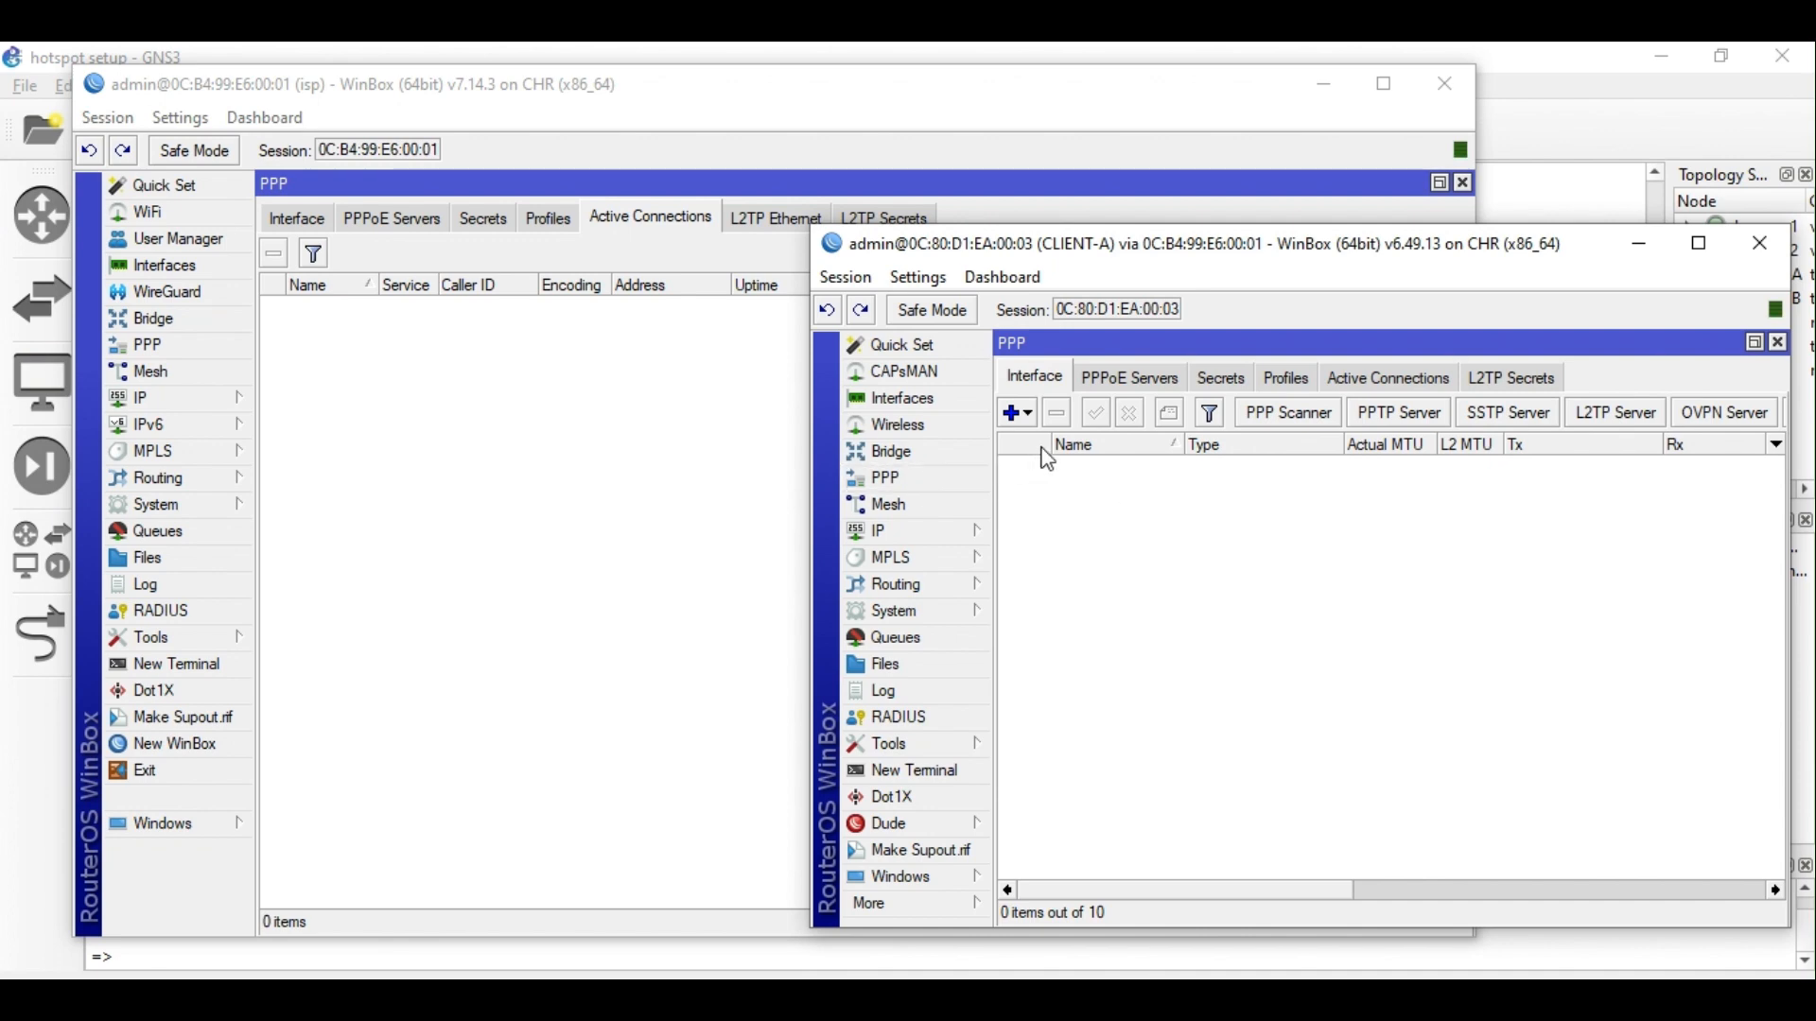
{"action": "left_click", "coordinate": [922, 532]}
{"action": "left_click", "coordinate": [1074, 380]}
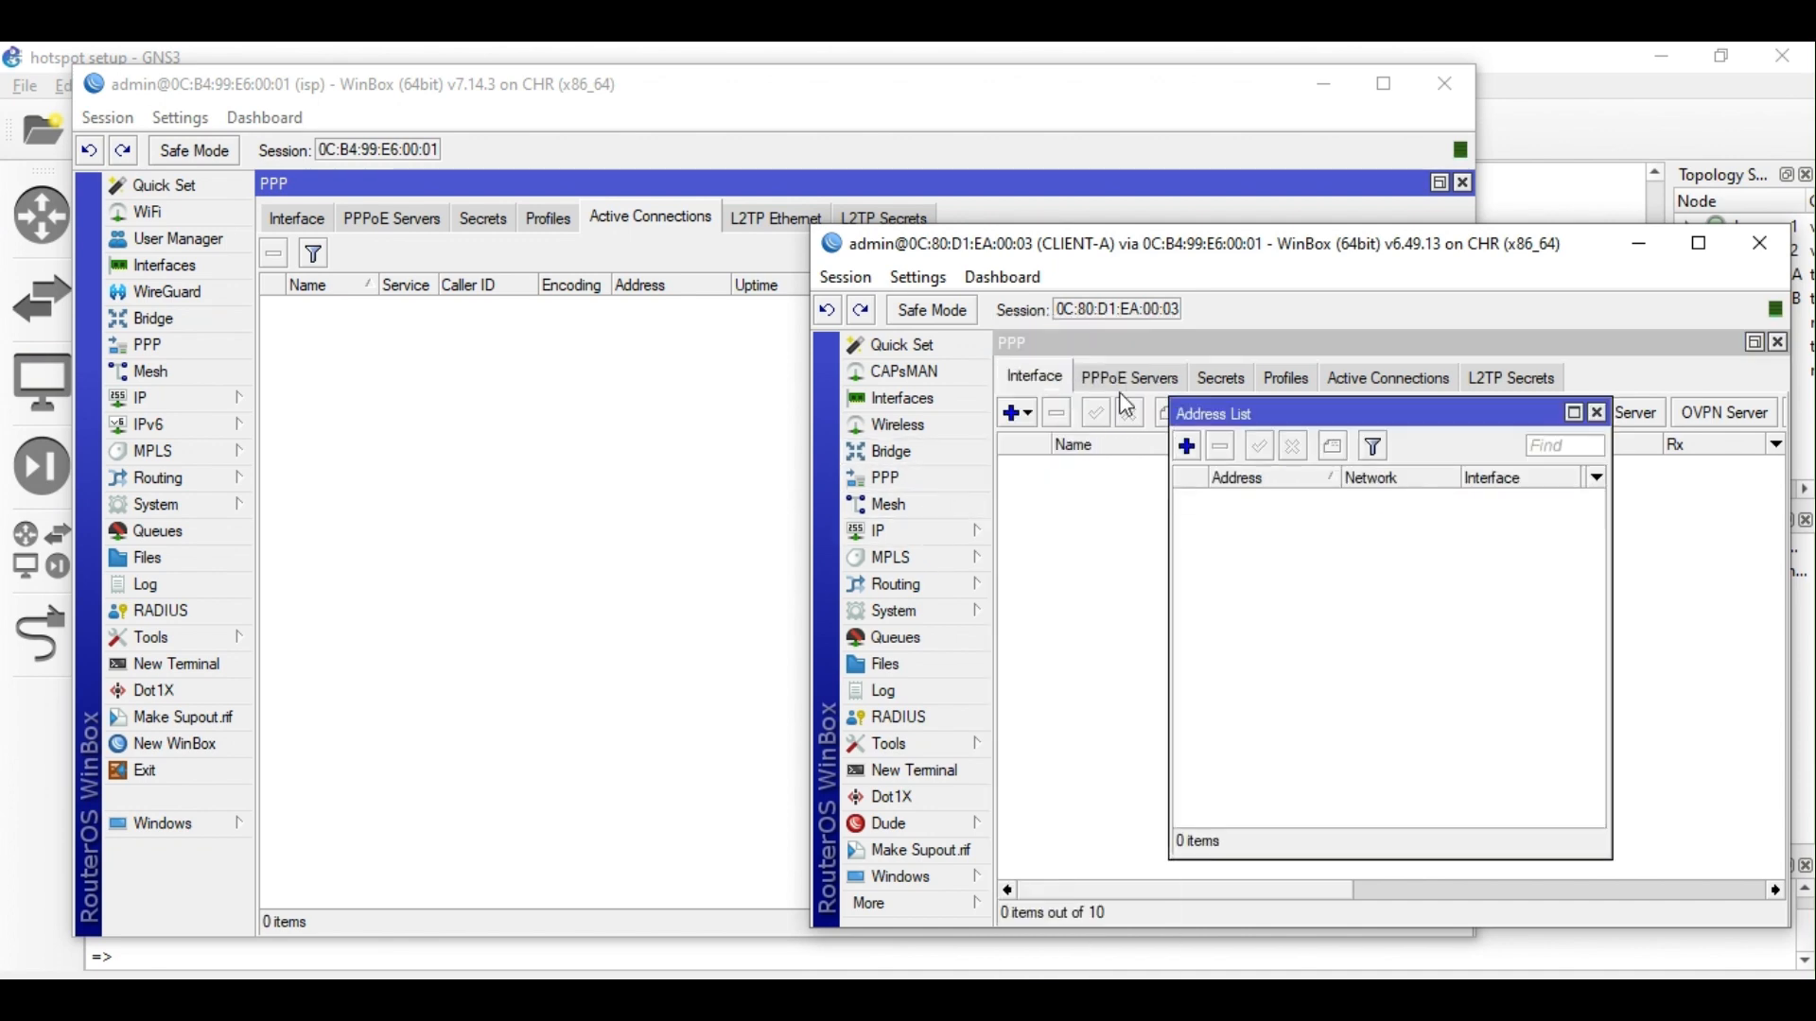
{"action": "left_click", "coordinate": [918, 532]}
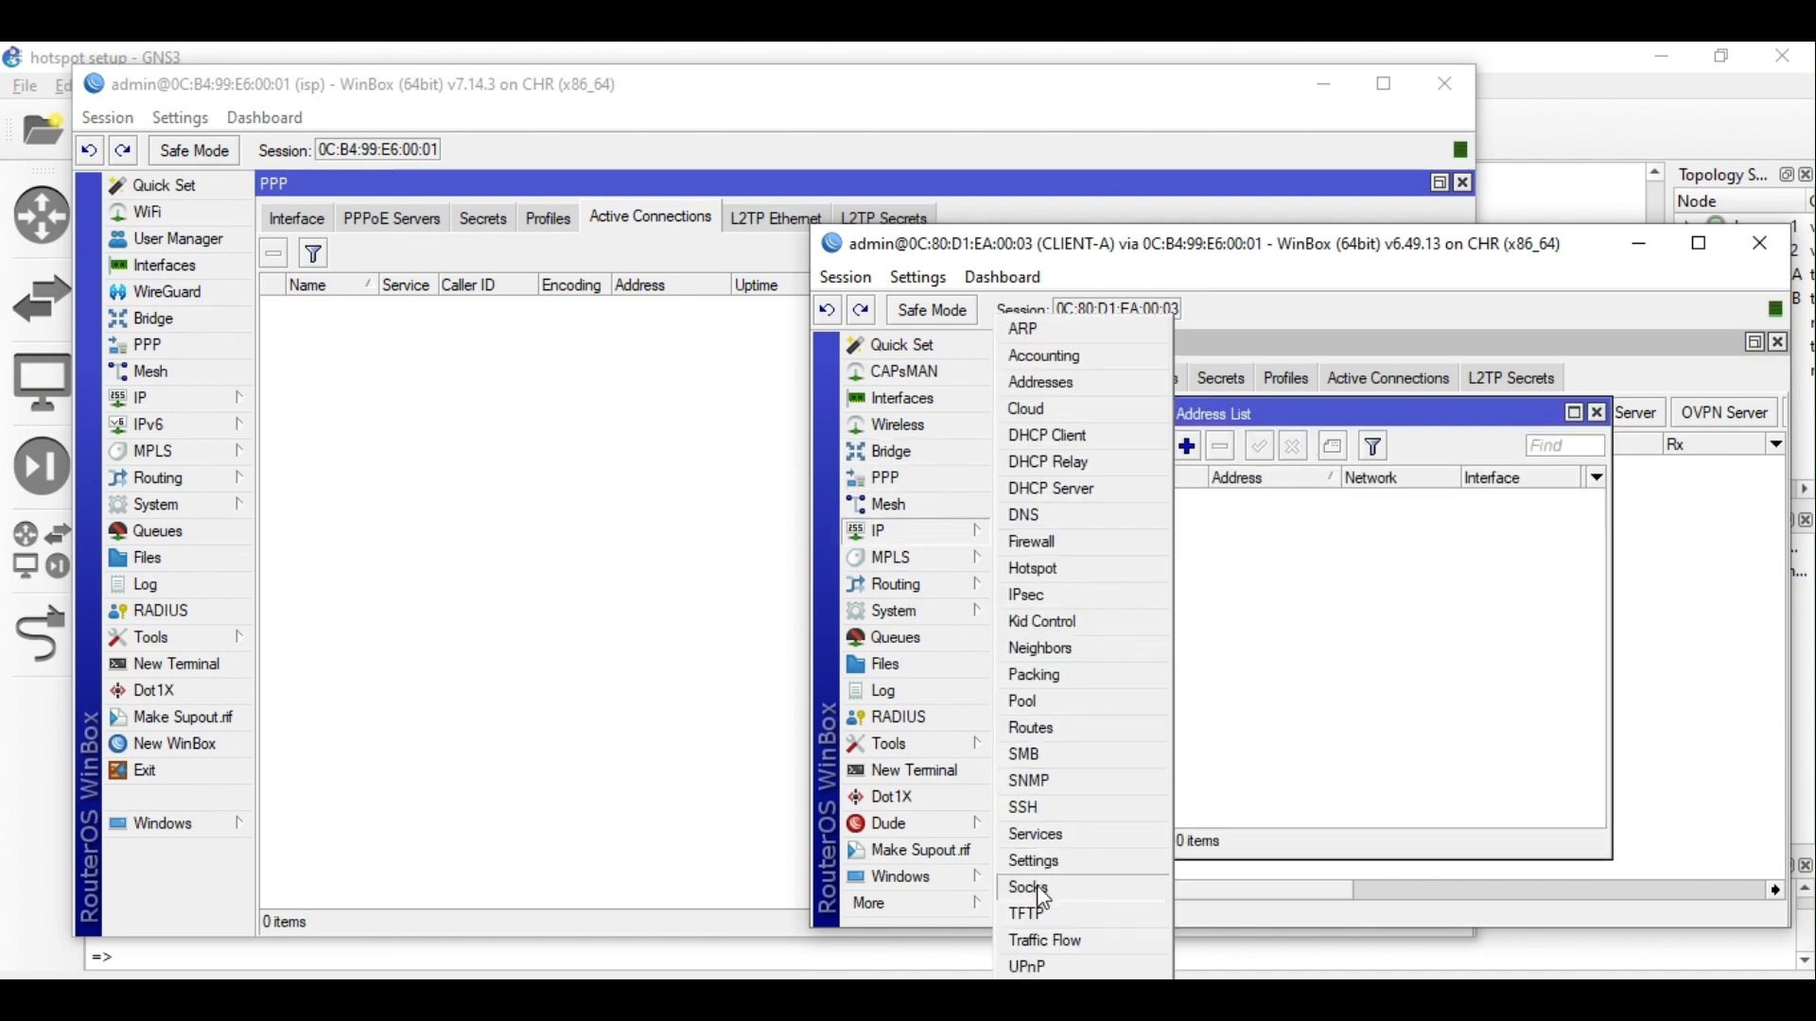
{"action": "left_click", "coordinate": [1033, 729]}
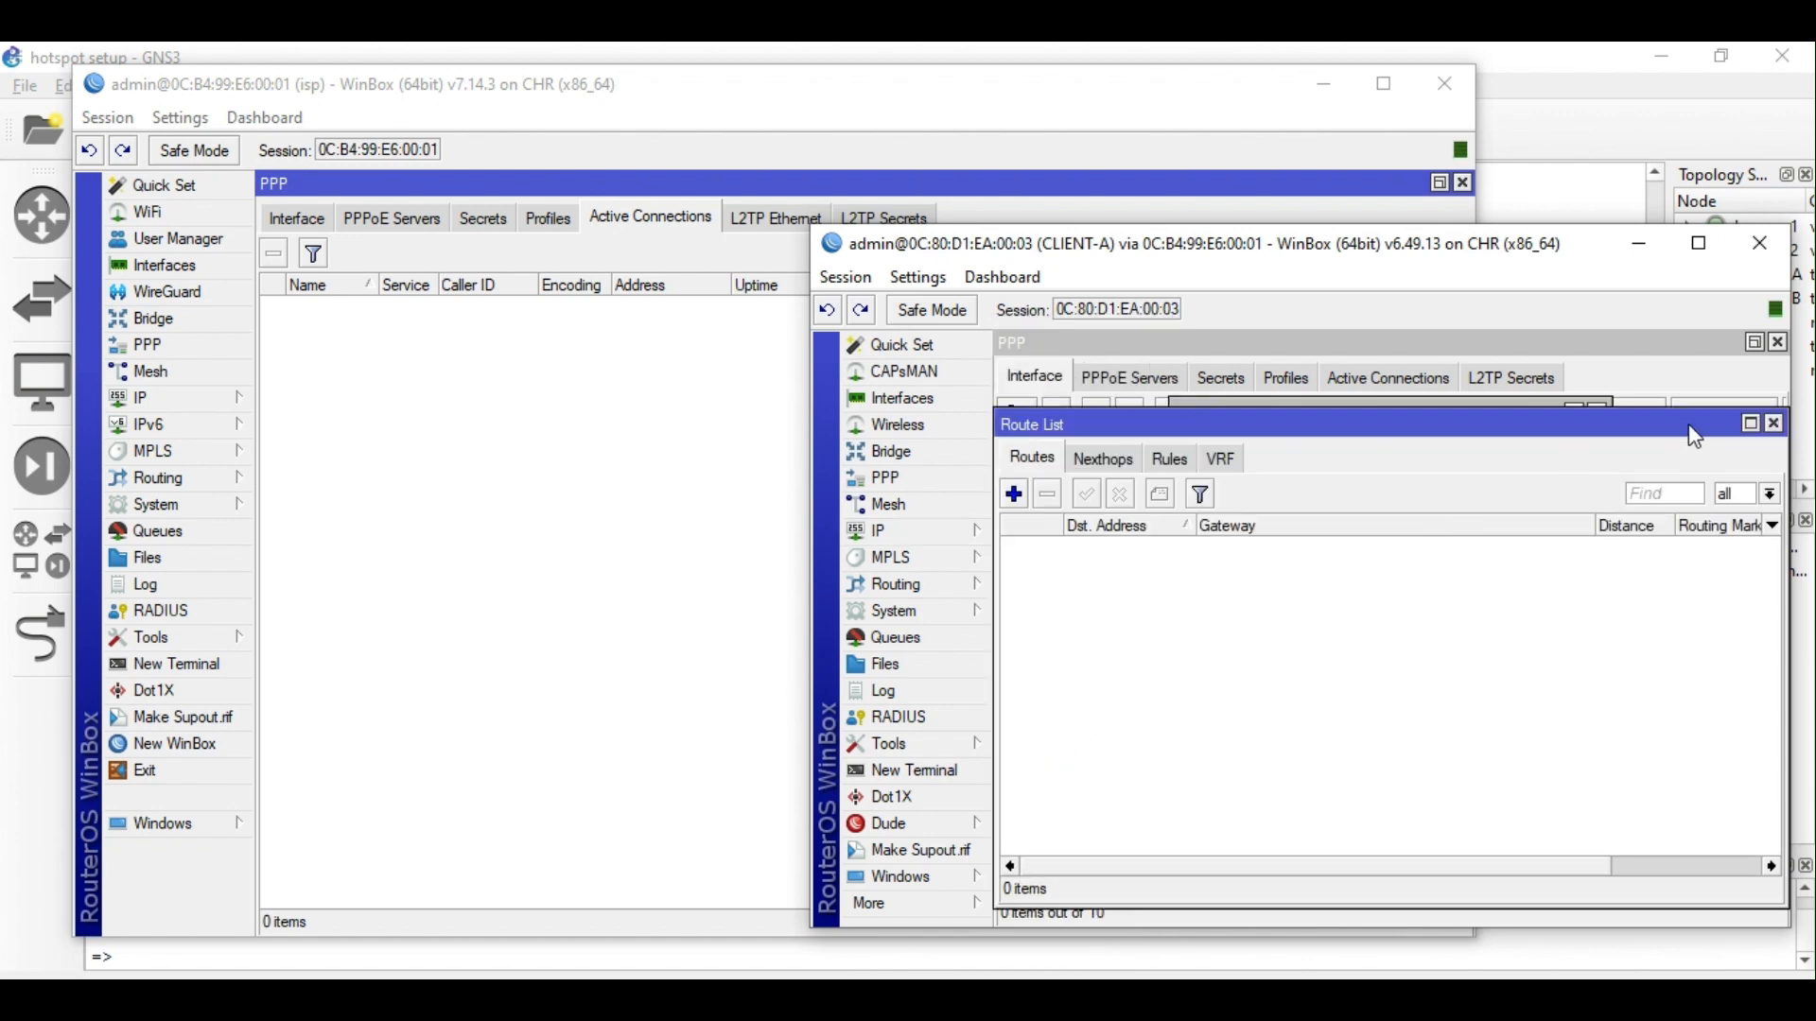
{"action": "left_click", "coordinate": [1775, 424]}
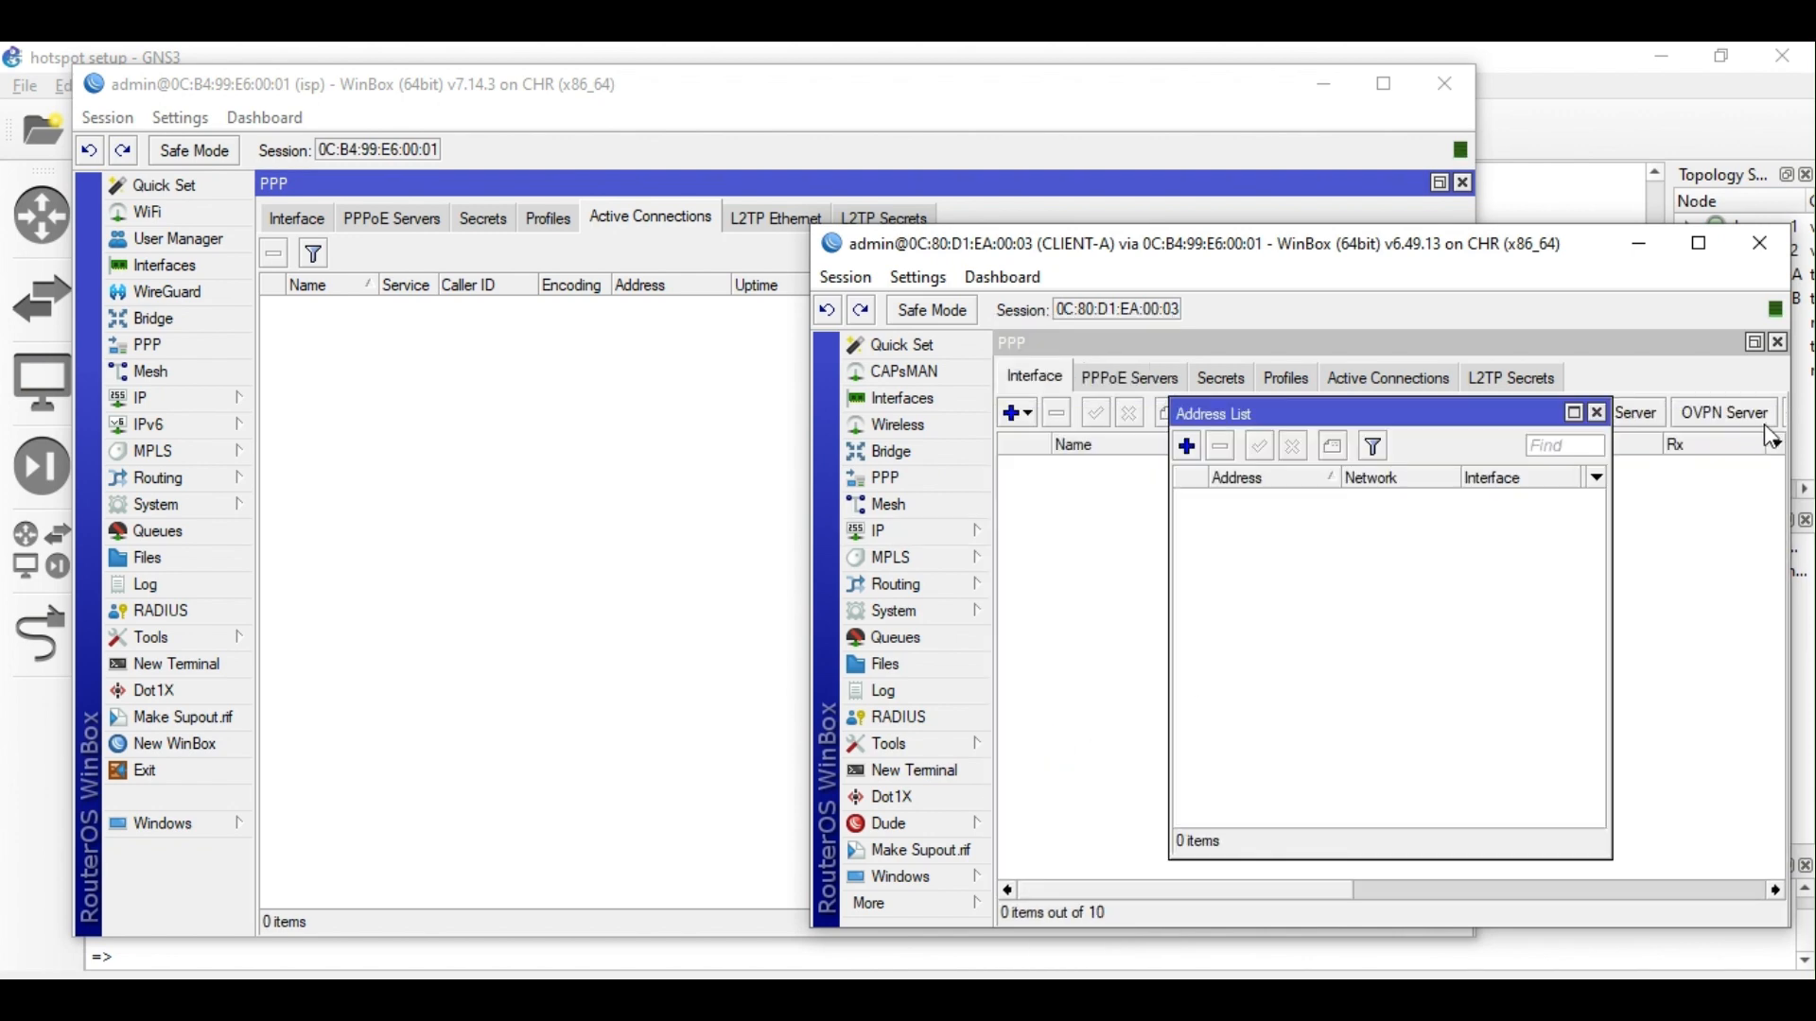
{"action": "left_click", "coordinate": [1596, 413]}
{"action": "left_click", "coordinate": [963, 770]}
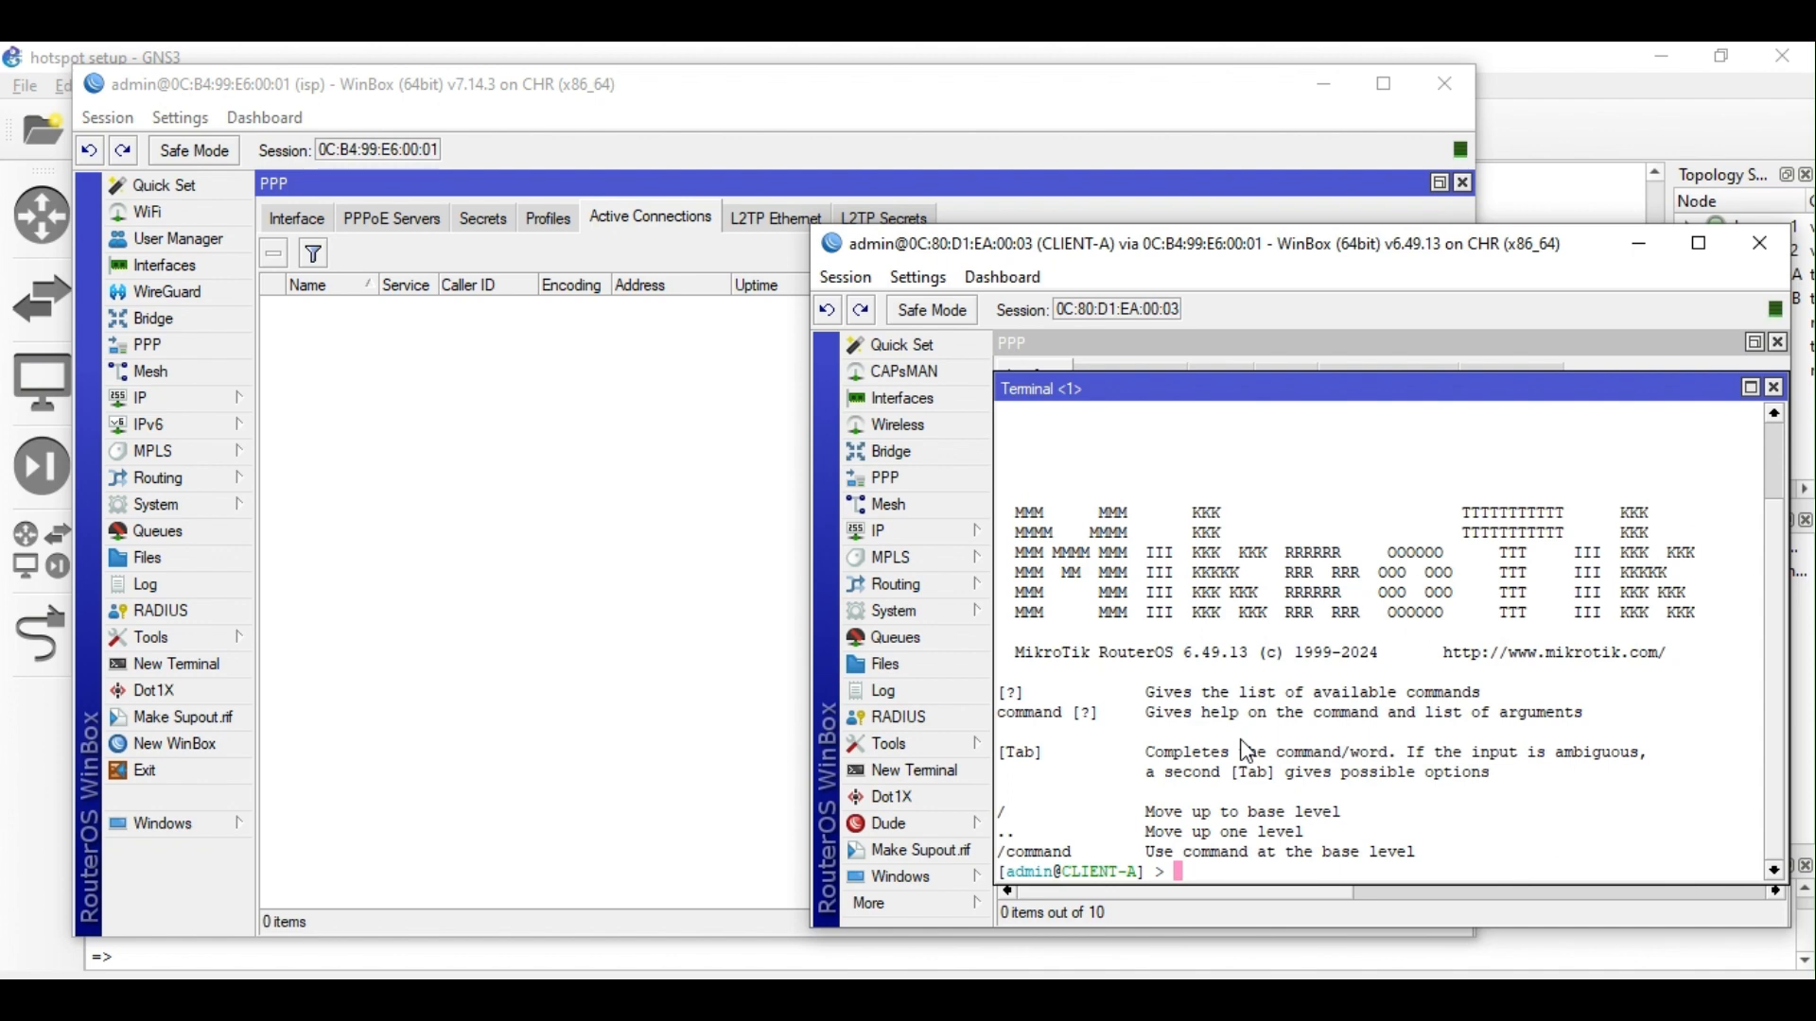
{"action": "type", "text": "ping 8.8.8.8"}
{"action": "key", "text": "Return"}
{"action": "key", "text": "ctrl+c"}
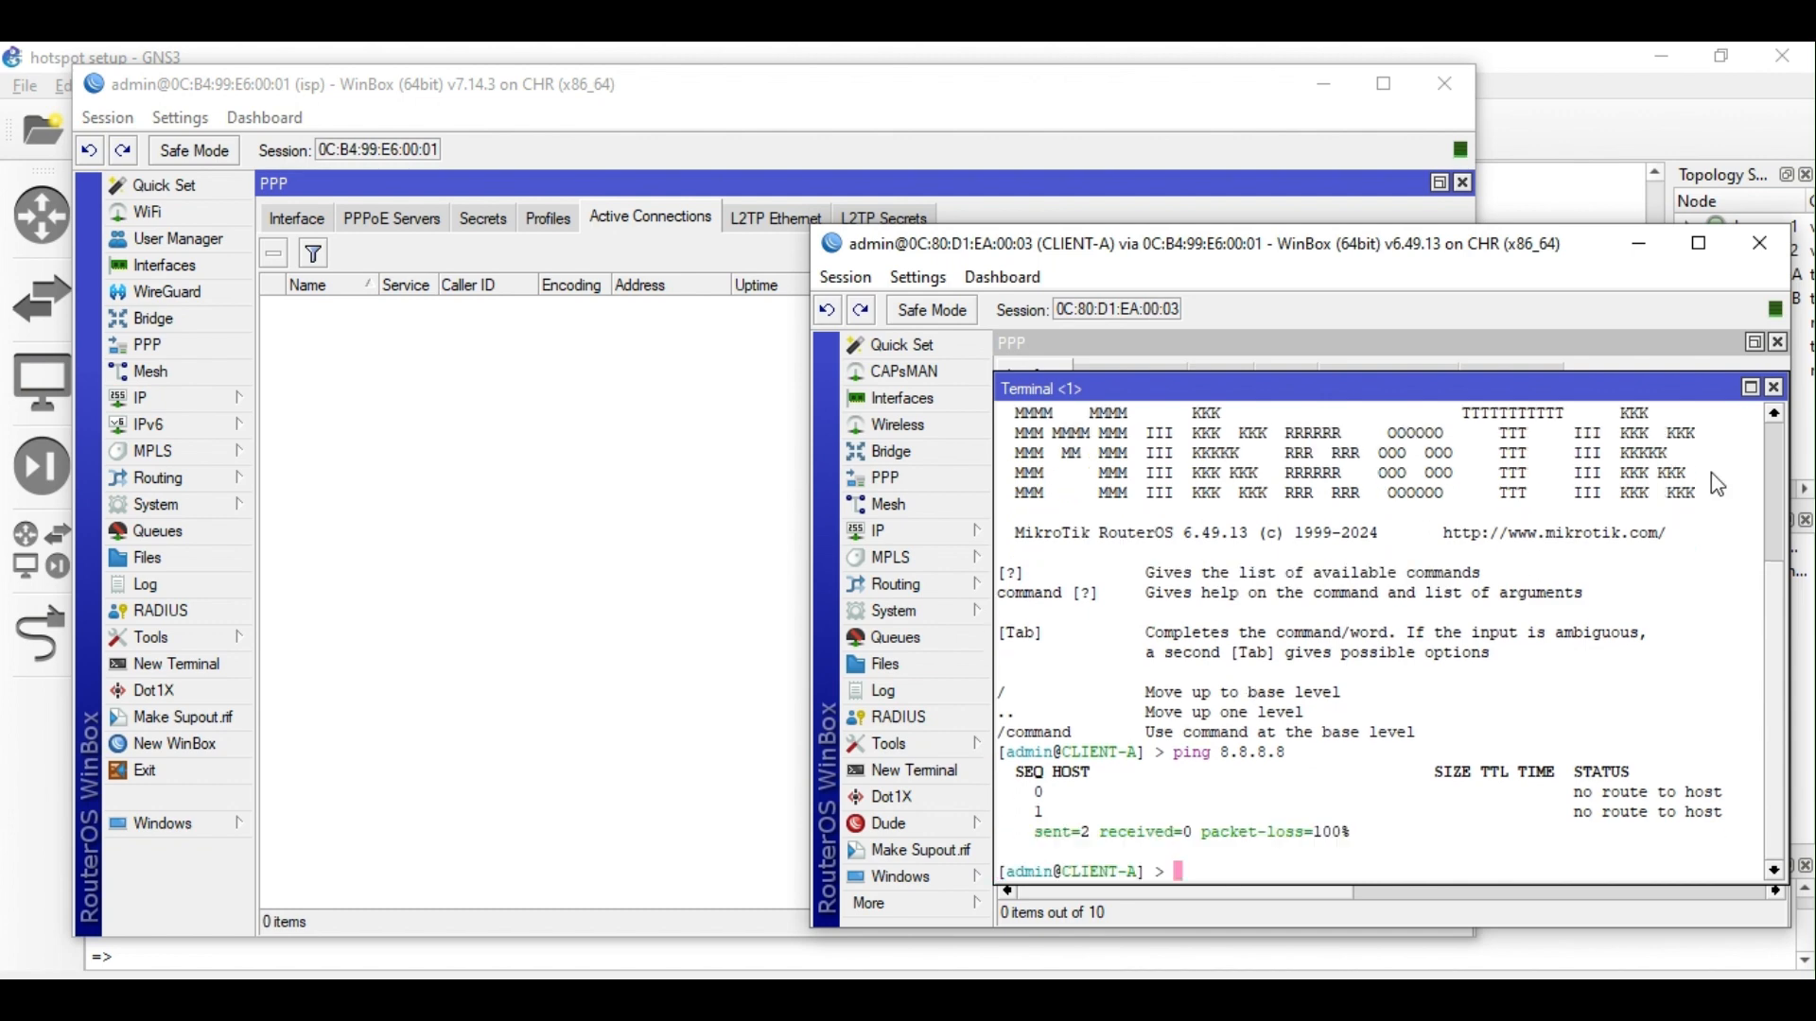
{"action": "left_click", "coordinate": [1774, 388]}
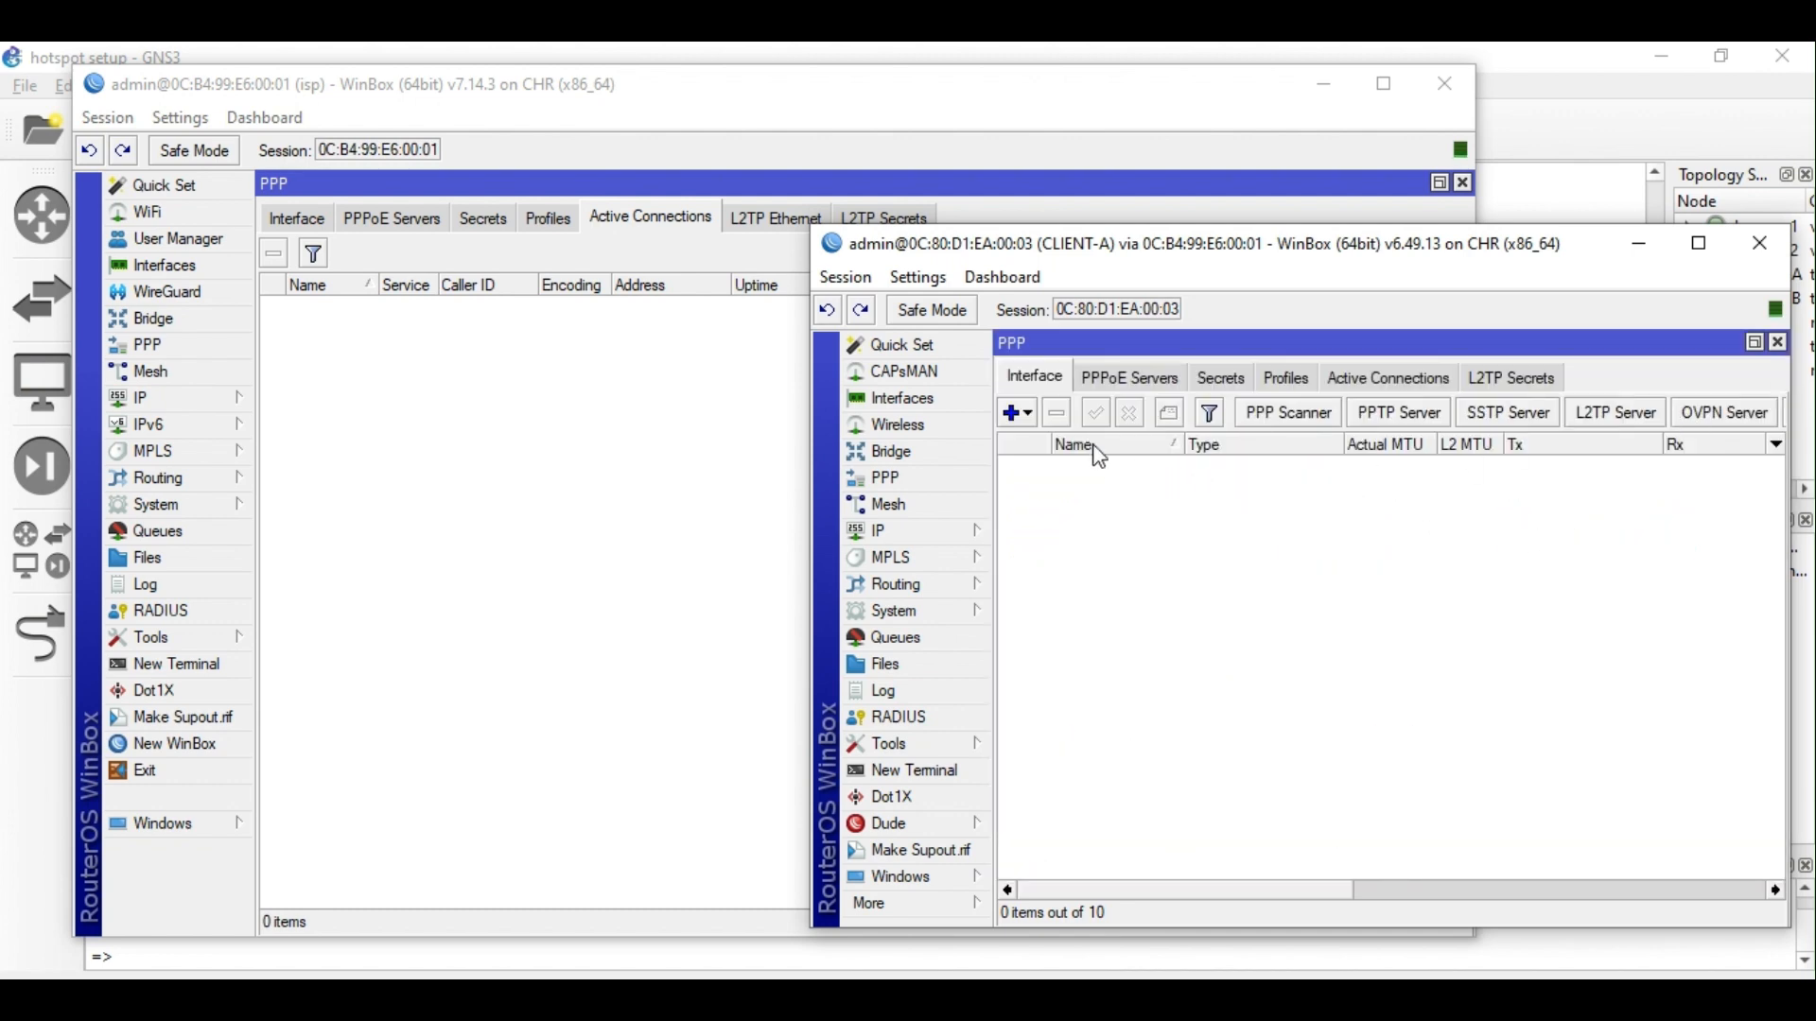
Create a new PPPoE client interface, pppoe-out1, on CLIENT-A.
{"action": "left_click", "coordinate": [1025, 413]}
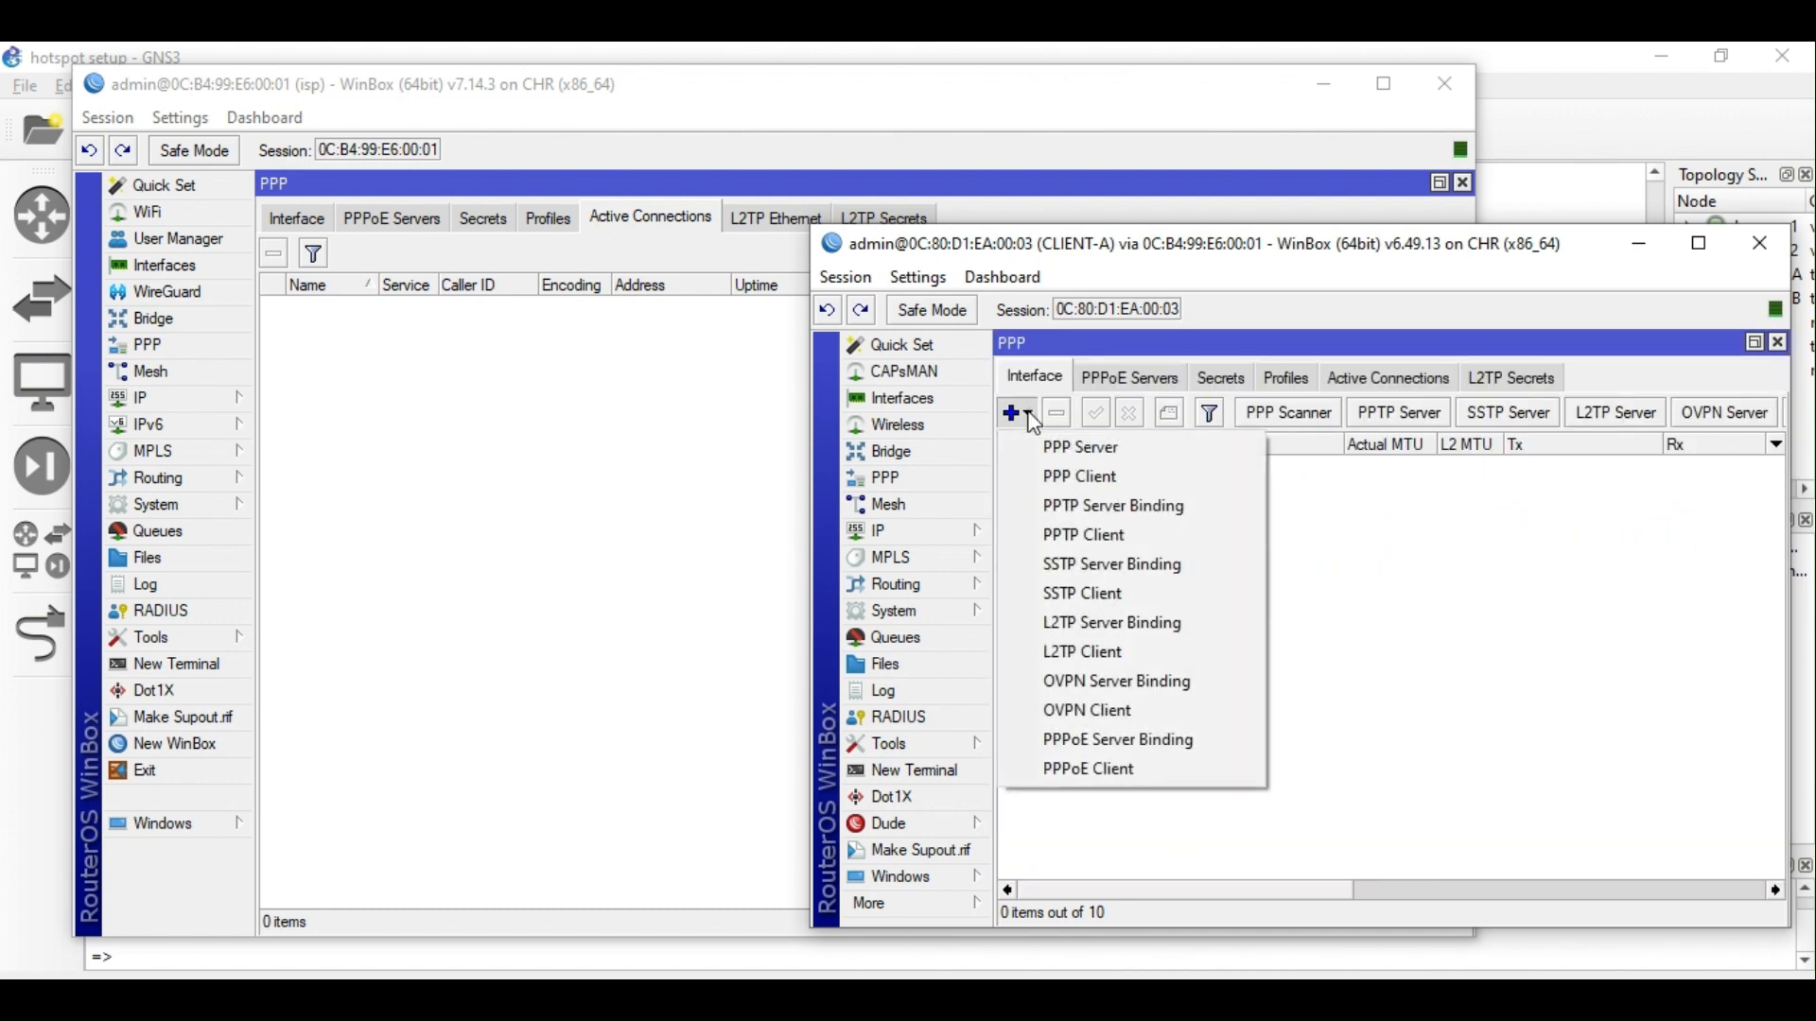
{"action": "left_click", "coordinate": [1121, 764]}
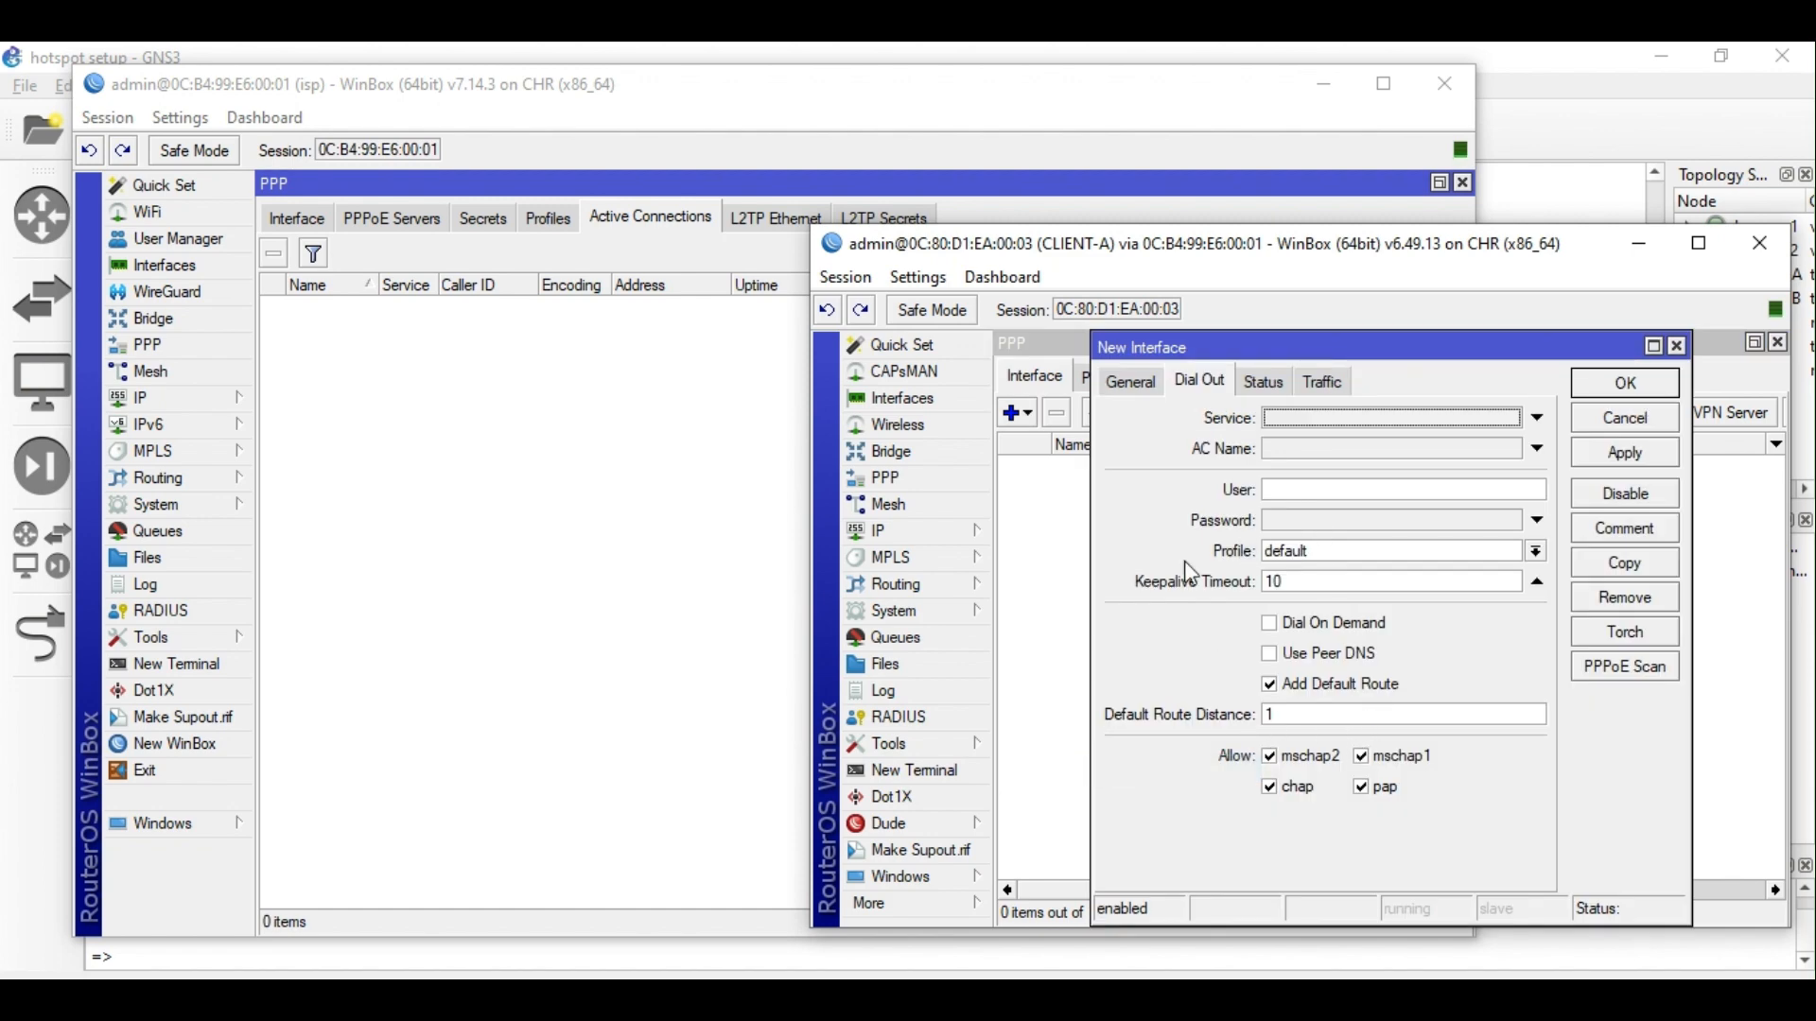
{"action": "left_click", "coordinate": [1150, 388]}
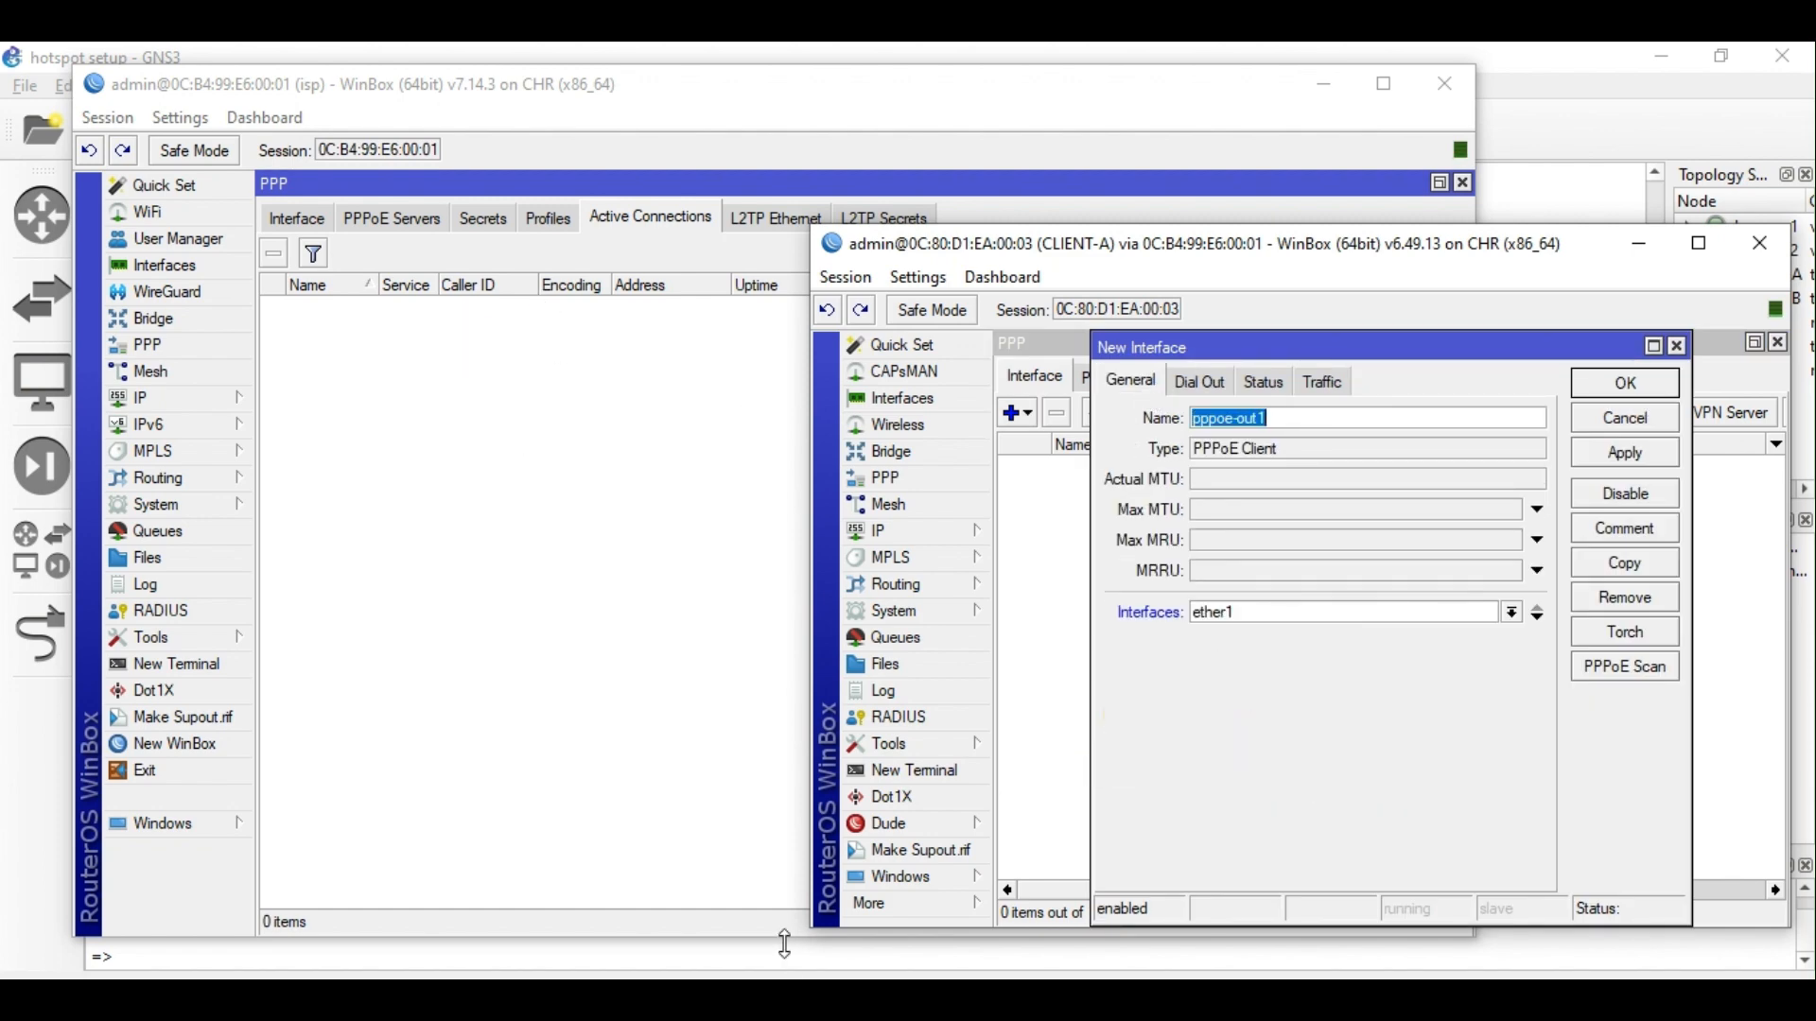
{"action": "left_click", "coordinate": [787, 998]}
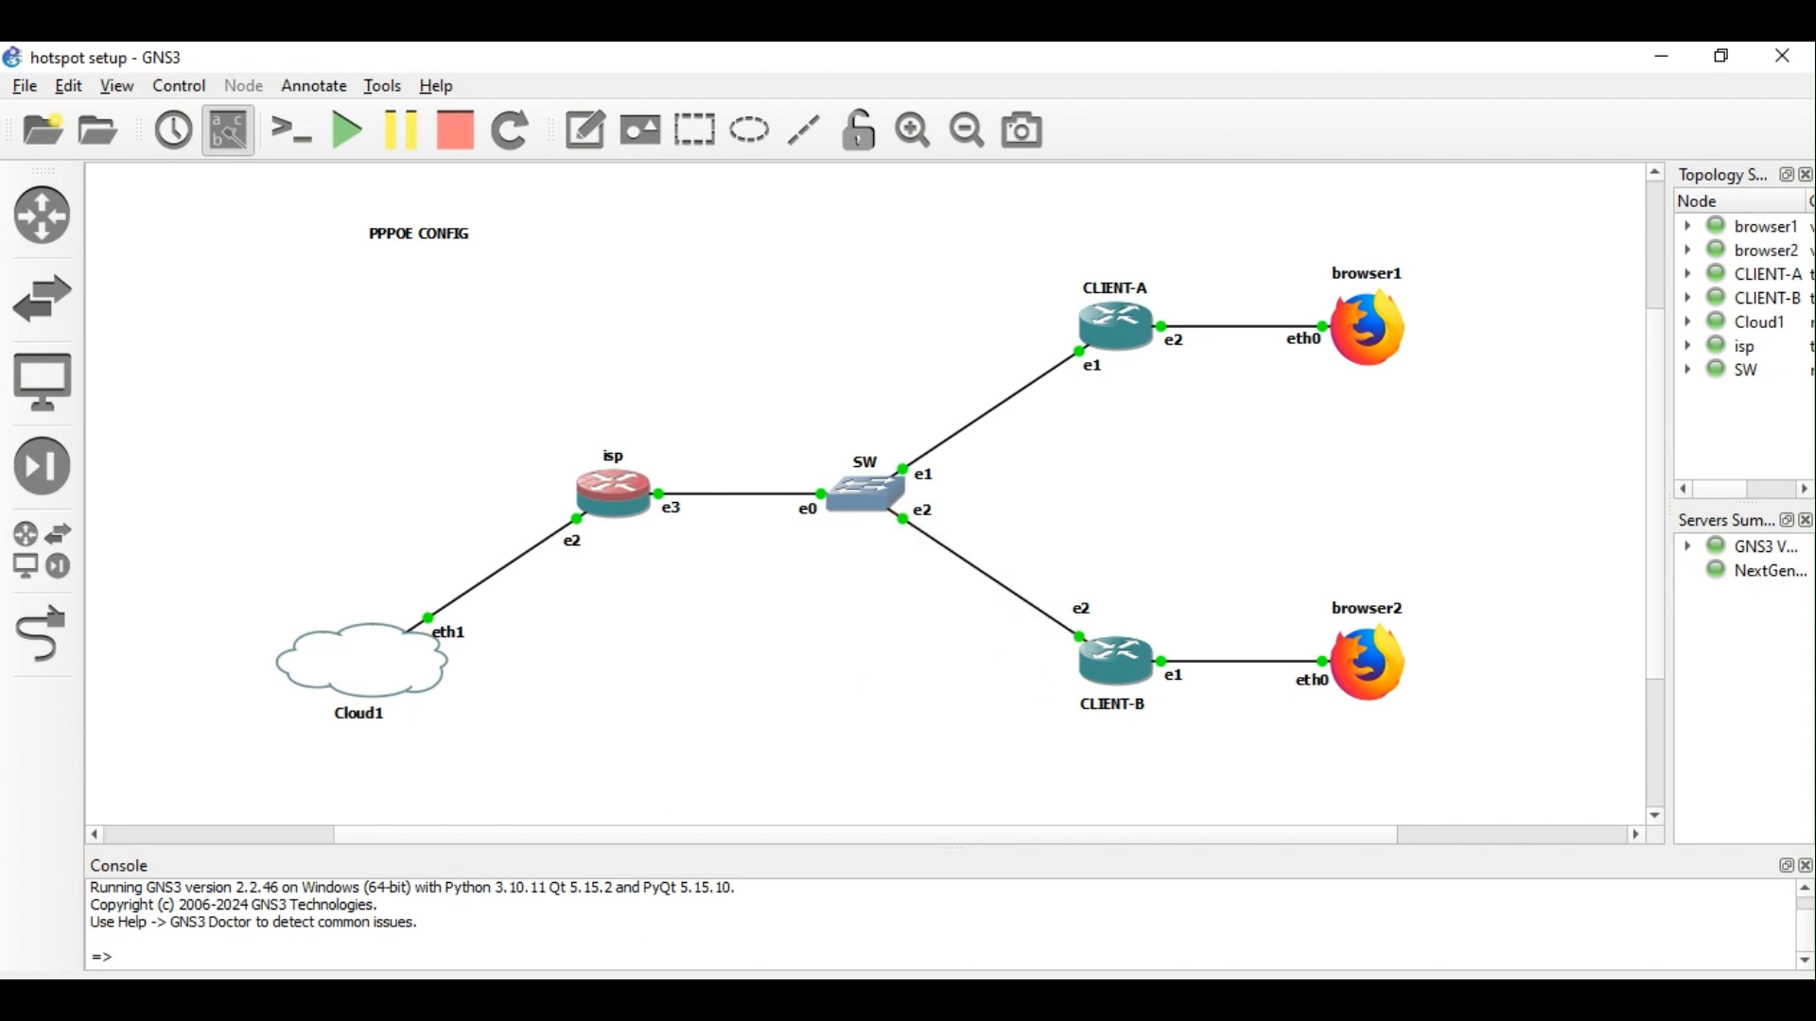
{"action": "left_click", "coordinate": [616, 999]}
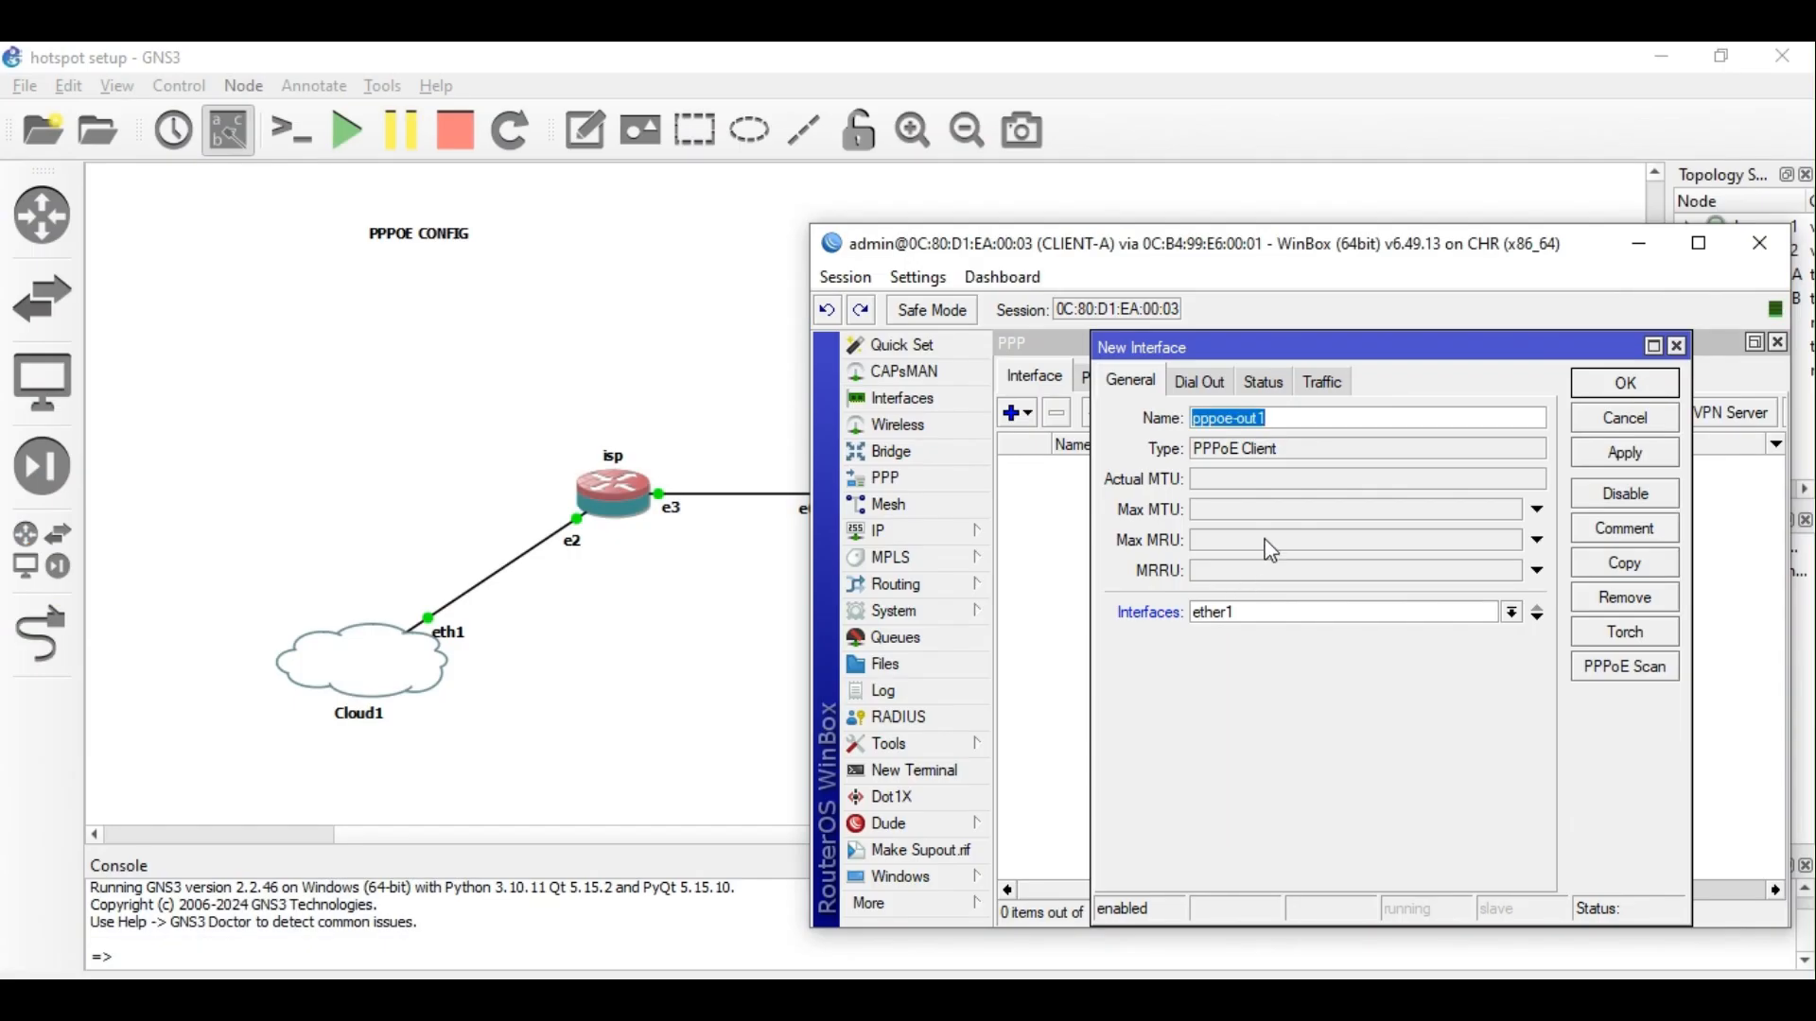
{"action": "left_click", "coordinate": [1214, 389]}
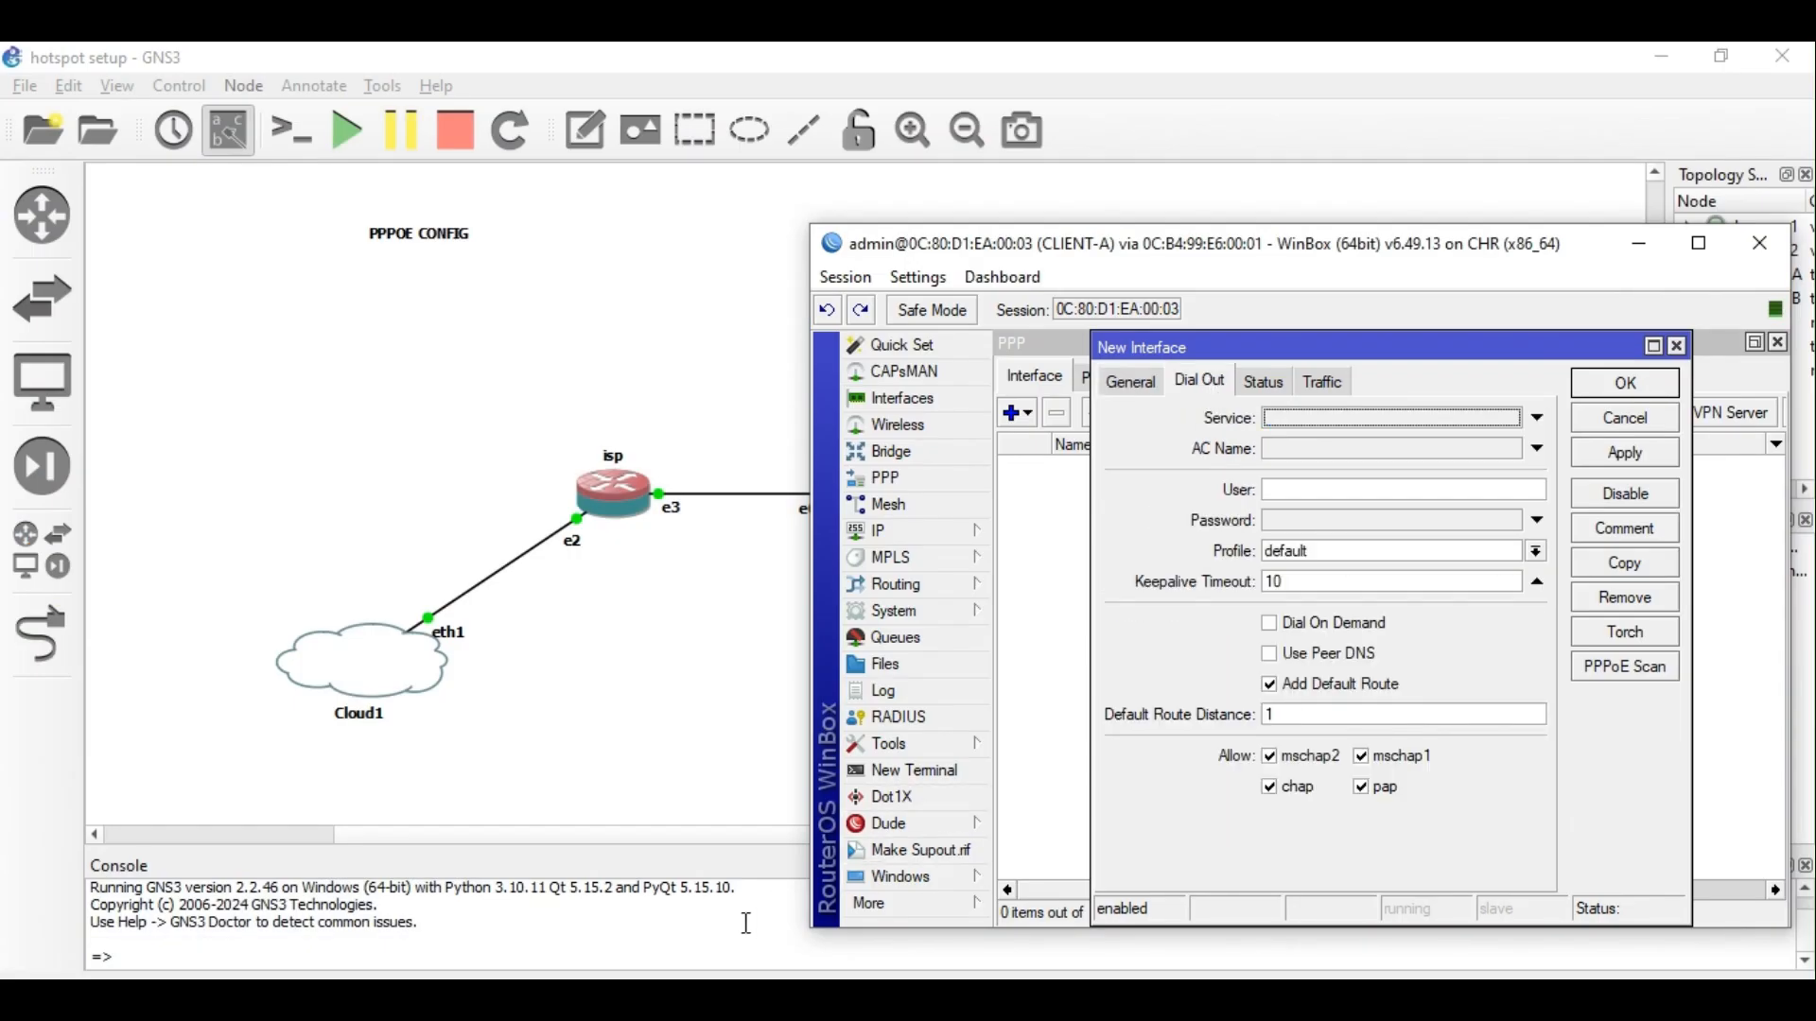
Close the CLIENT-B session and recheck the isp router's user1 secret and authentication settings.
{"action": "mouse_move", "coordinate": [509, 936]}
{"action": "left_click", "coordinate": [425, 931]}
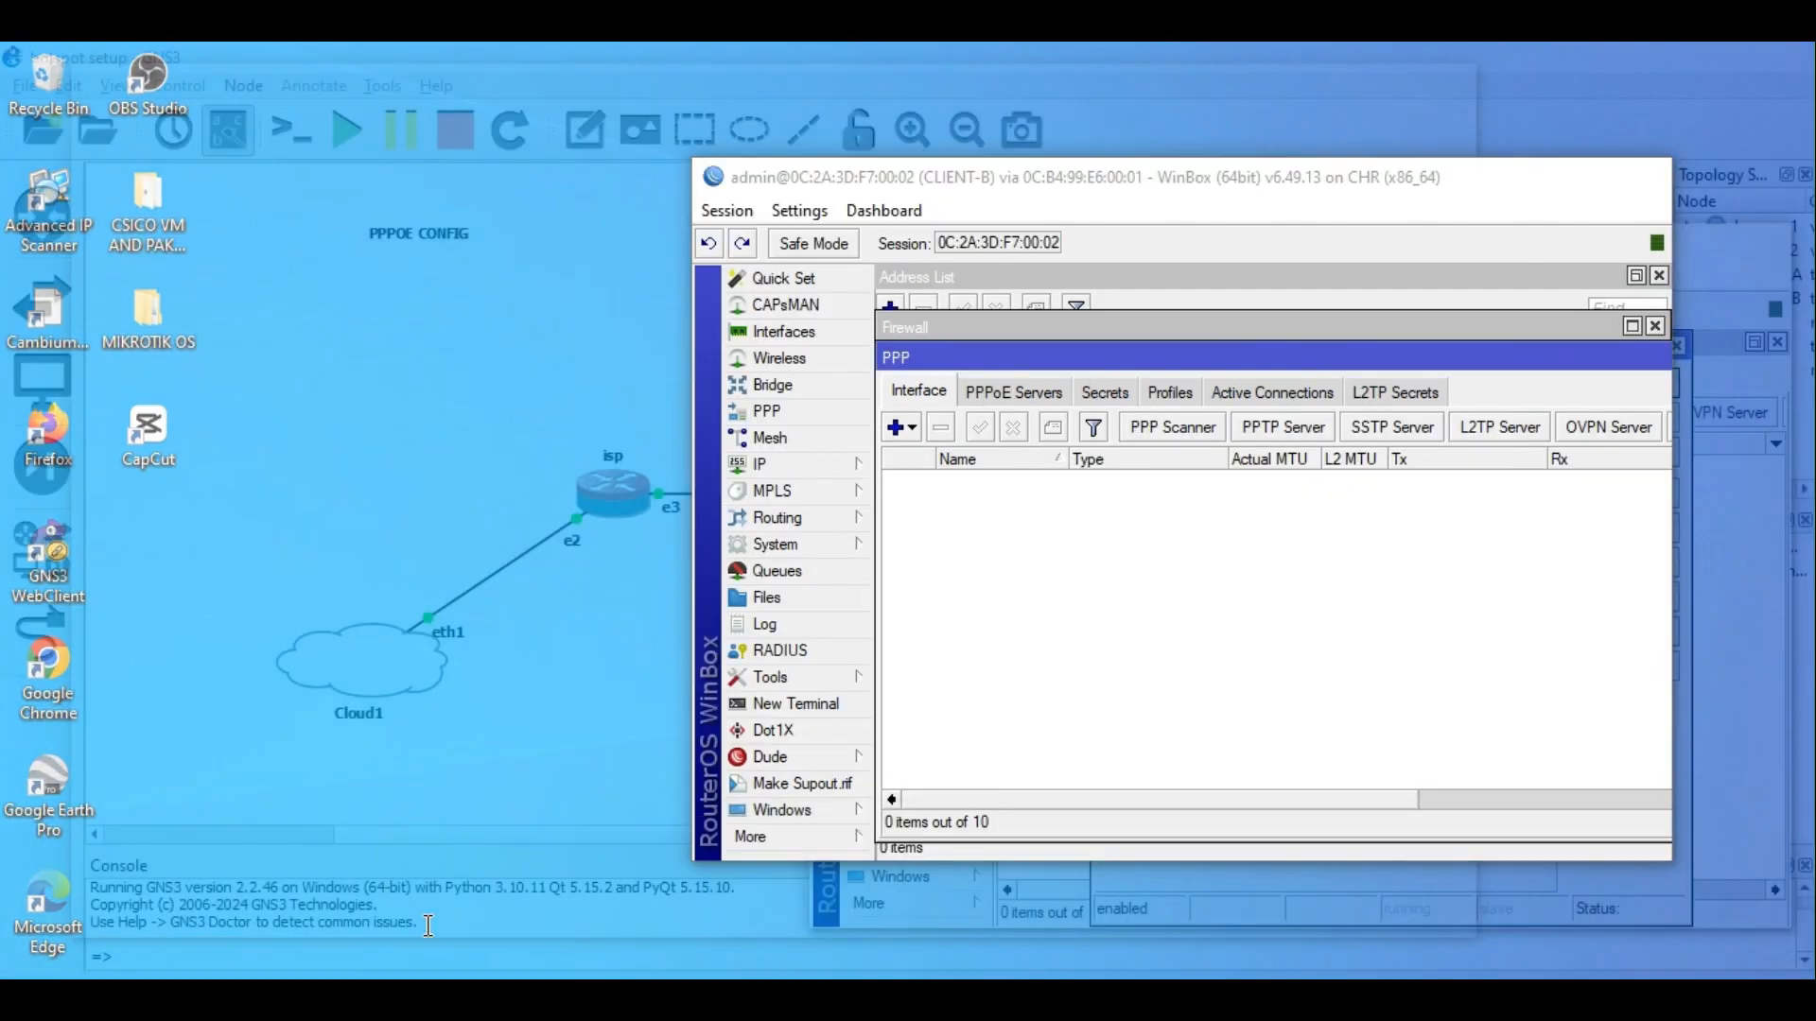
{"action": "mouse_move", "coordinate": [717, 922]}
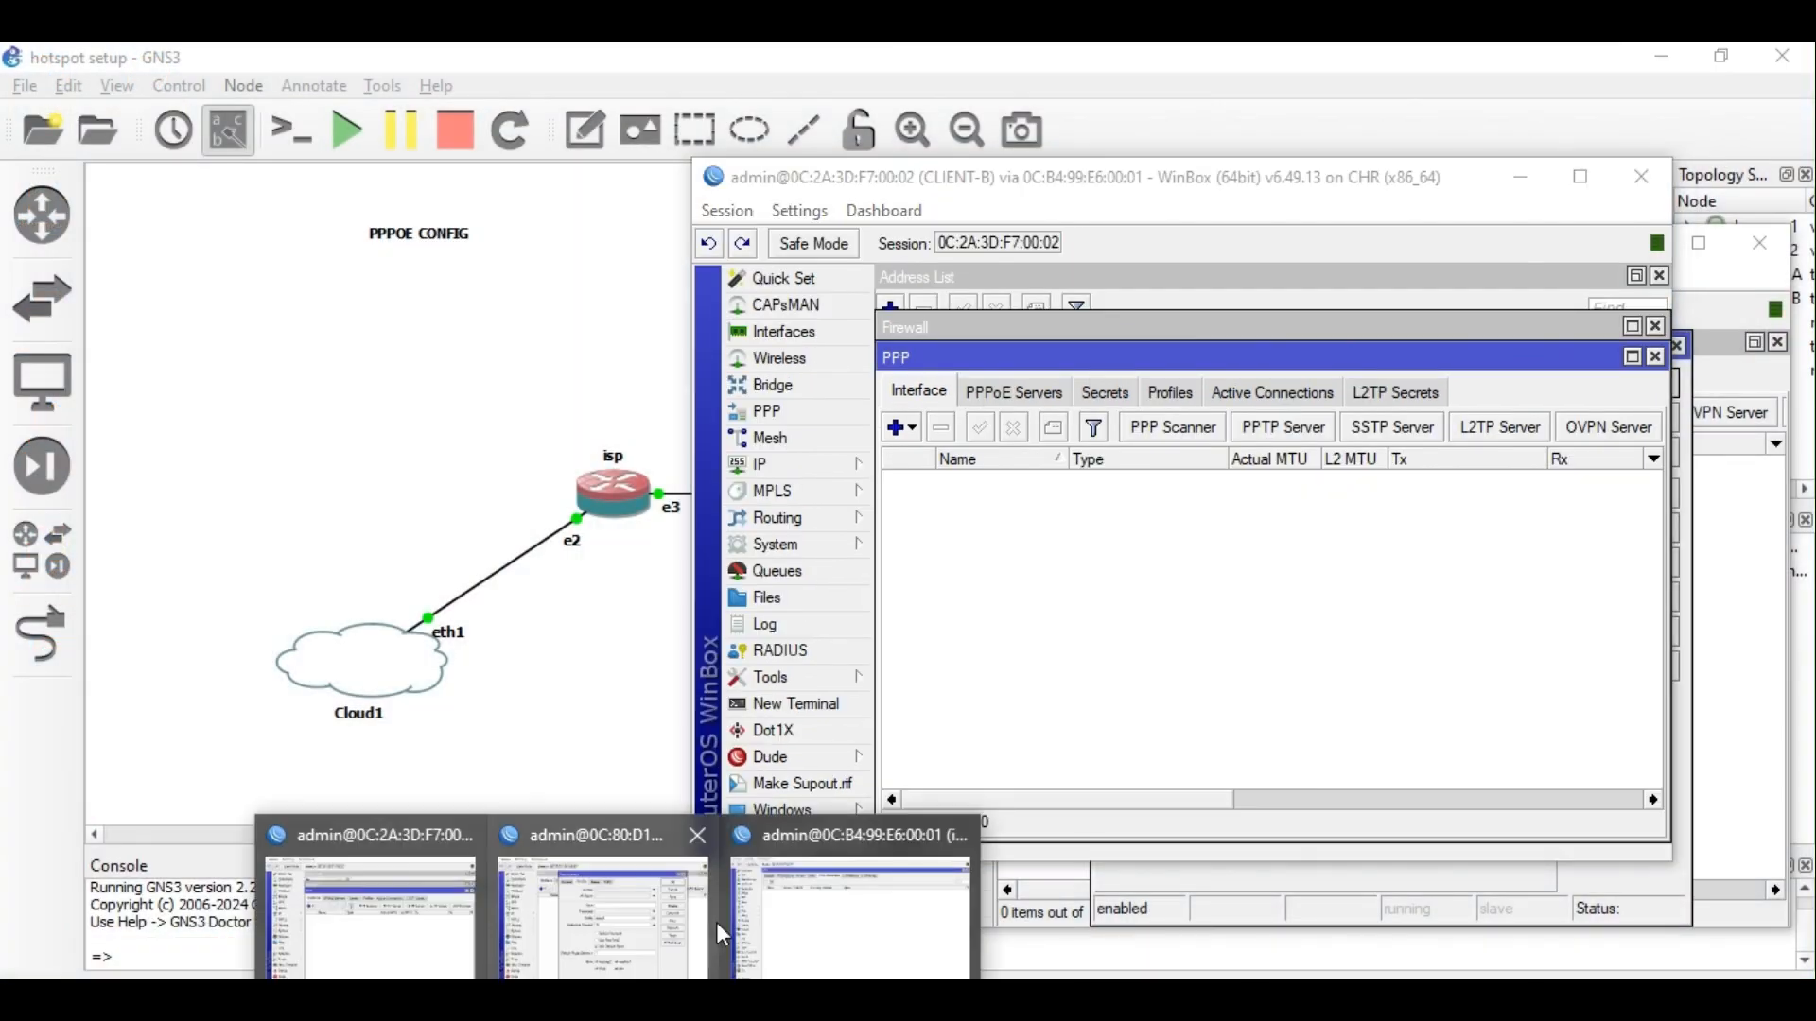
{"action": "left_click", "coordinate": [798, 924]}
{"action": "left_click", "coordinate": [1623, 593]}
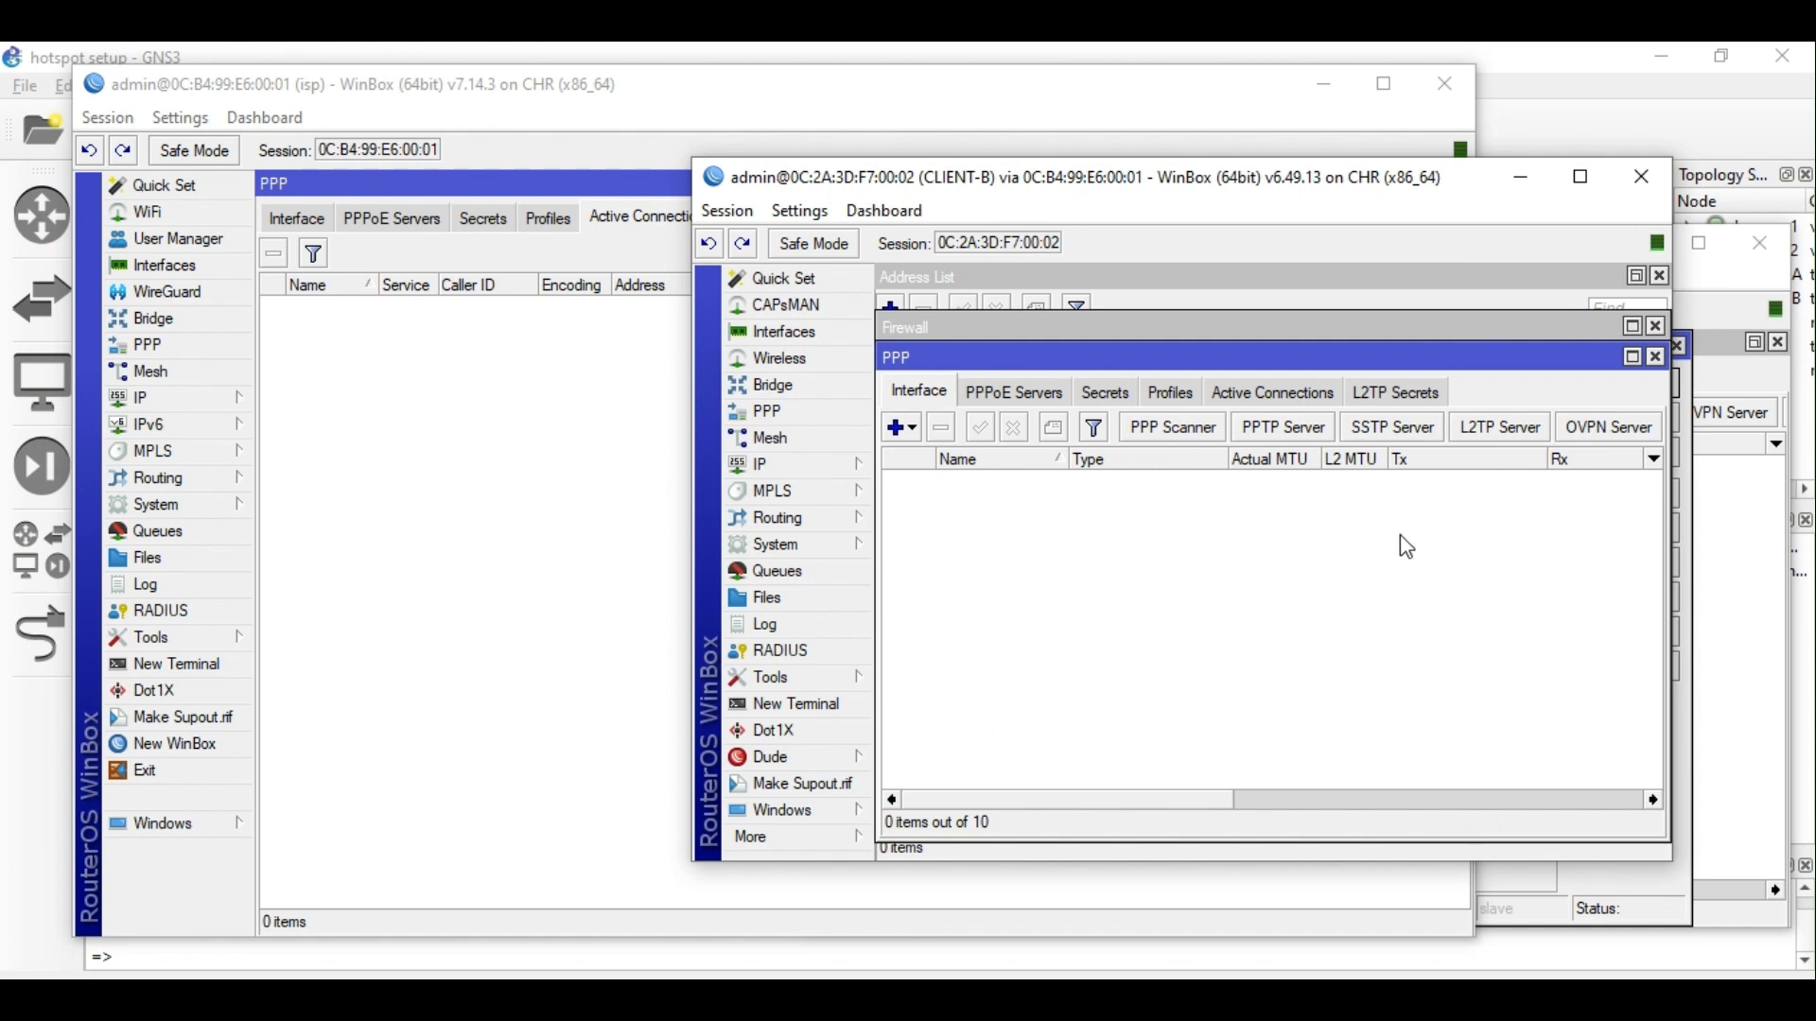
{"action": "left_click", "coordinate": [838, 812]}
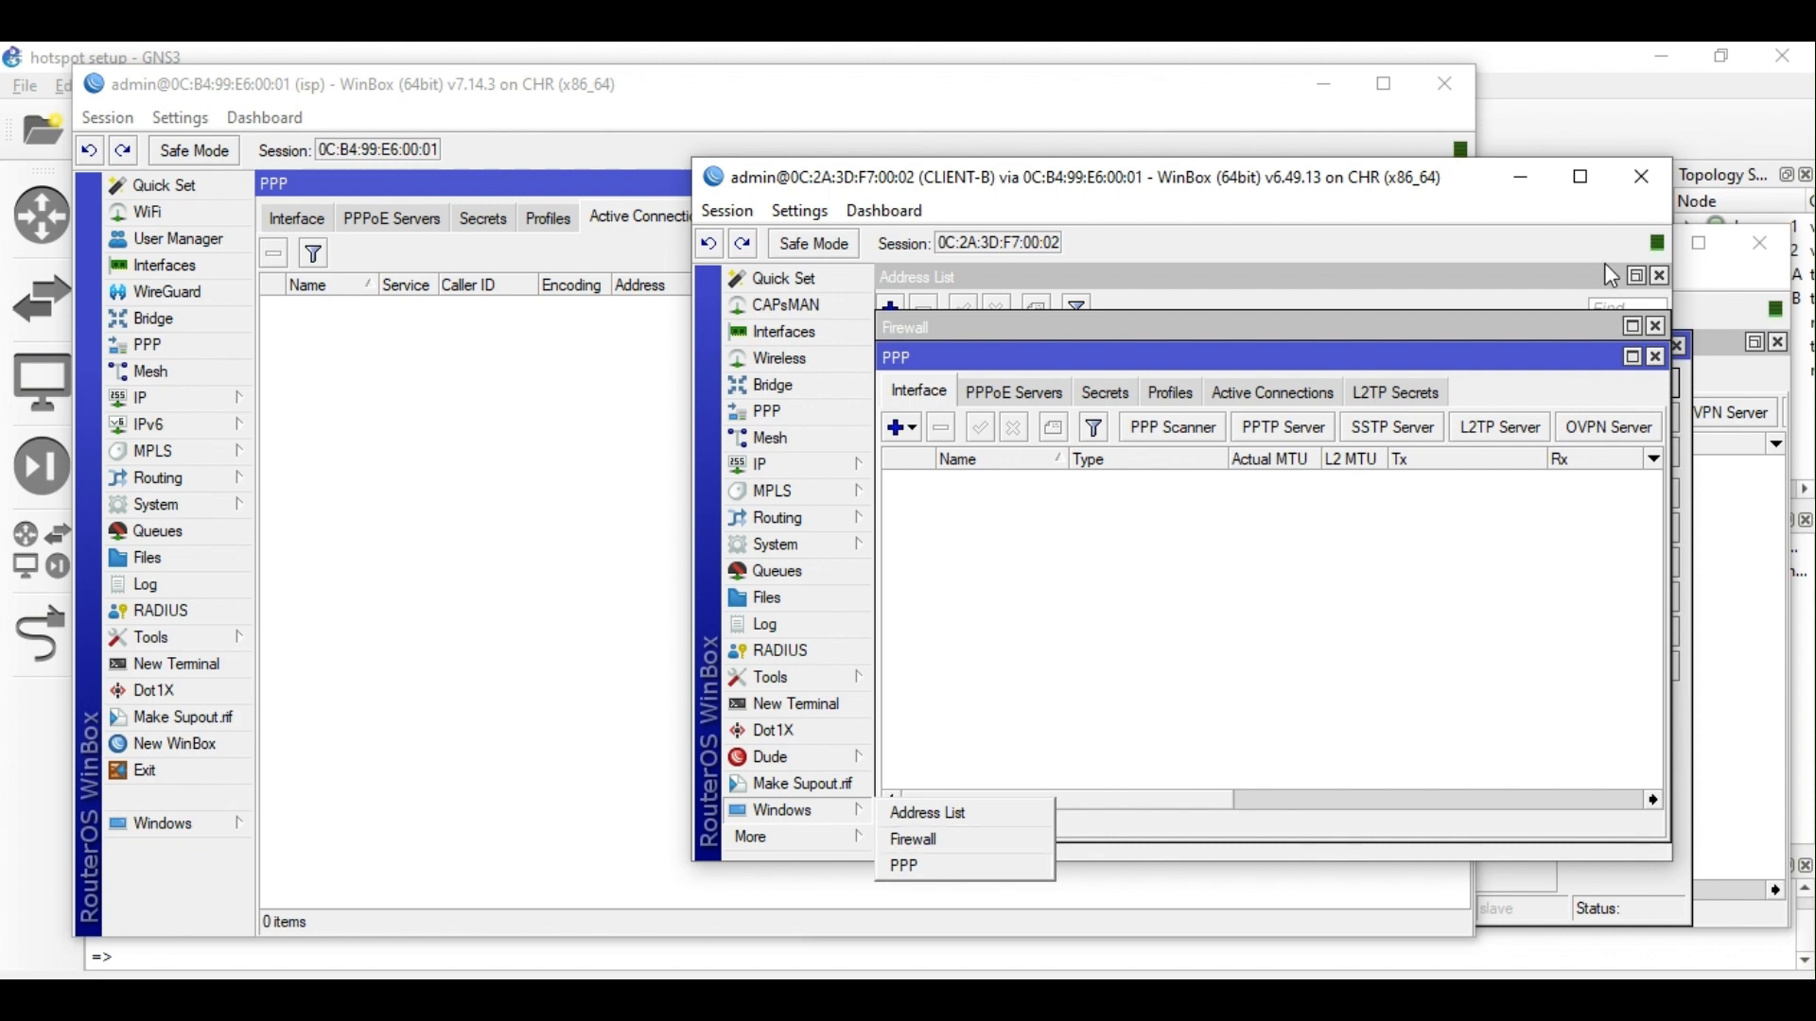
{"action": "left_click", "coordinate": [1645, 181]}
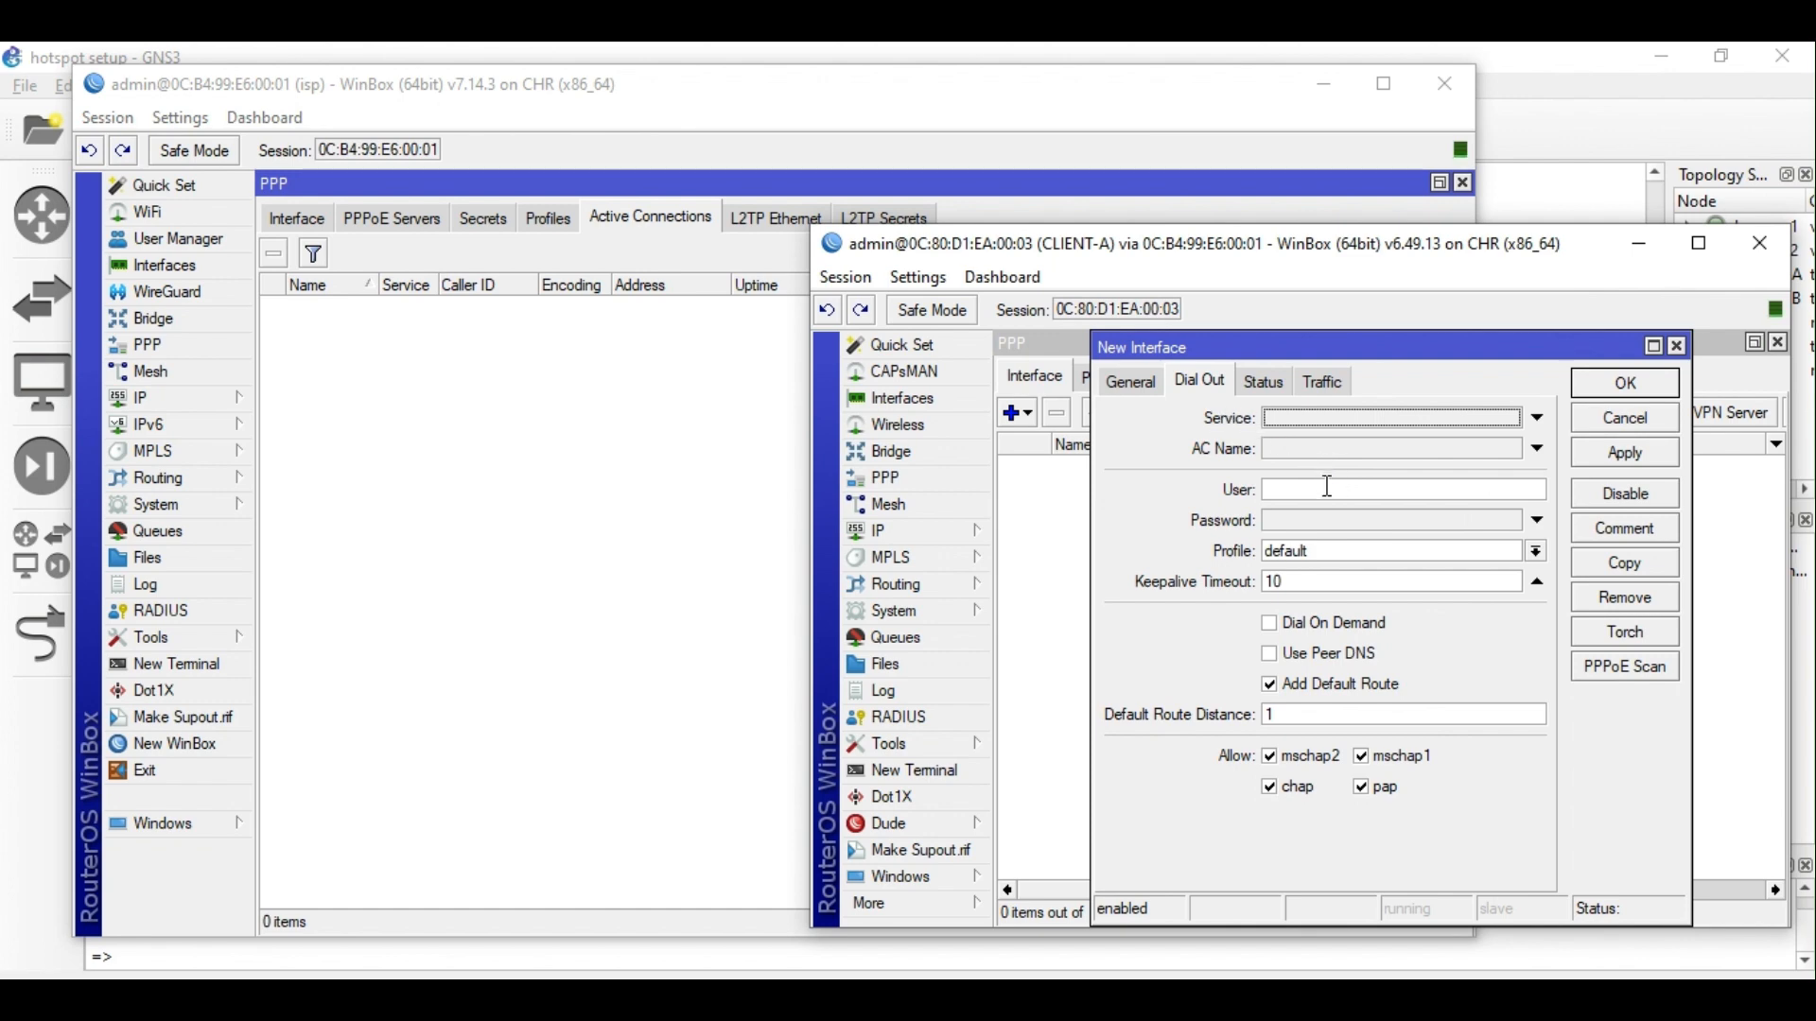
{"action": "left_click", "coordinate": [480, 225]}
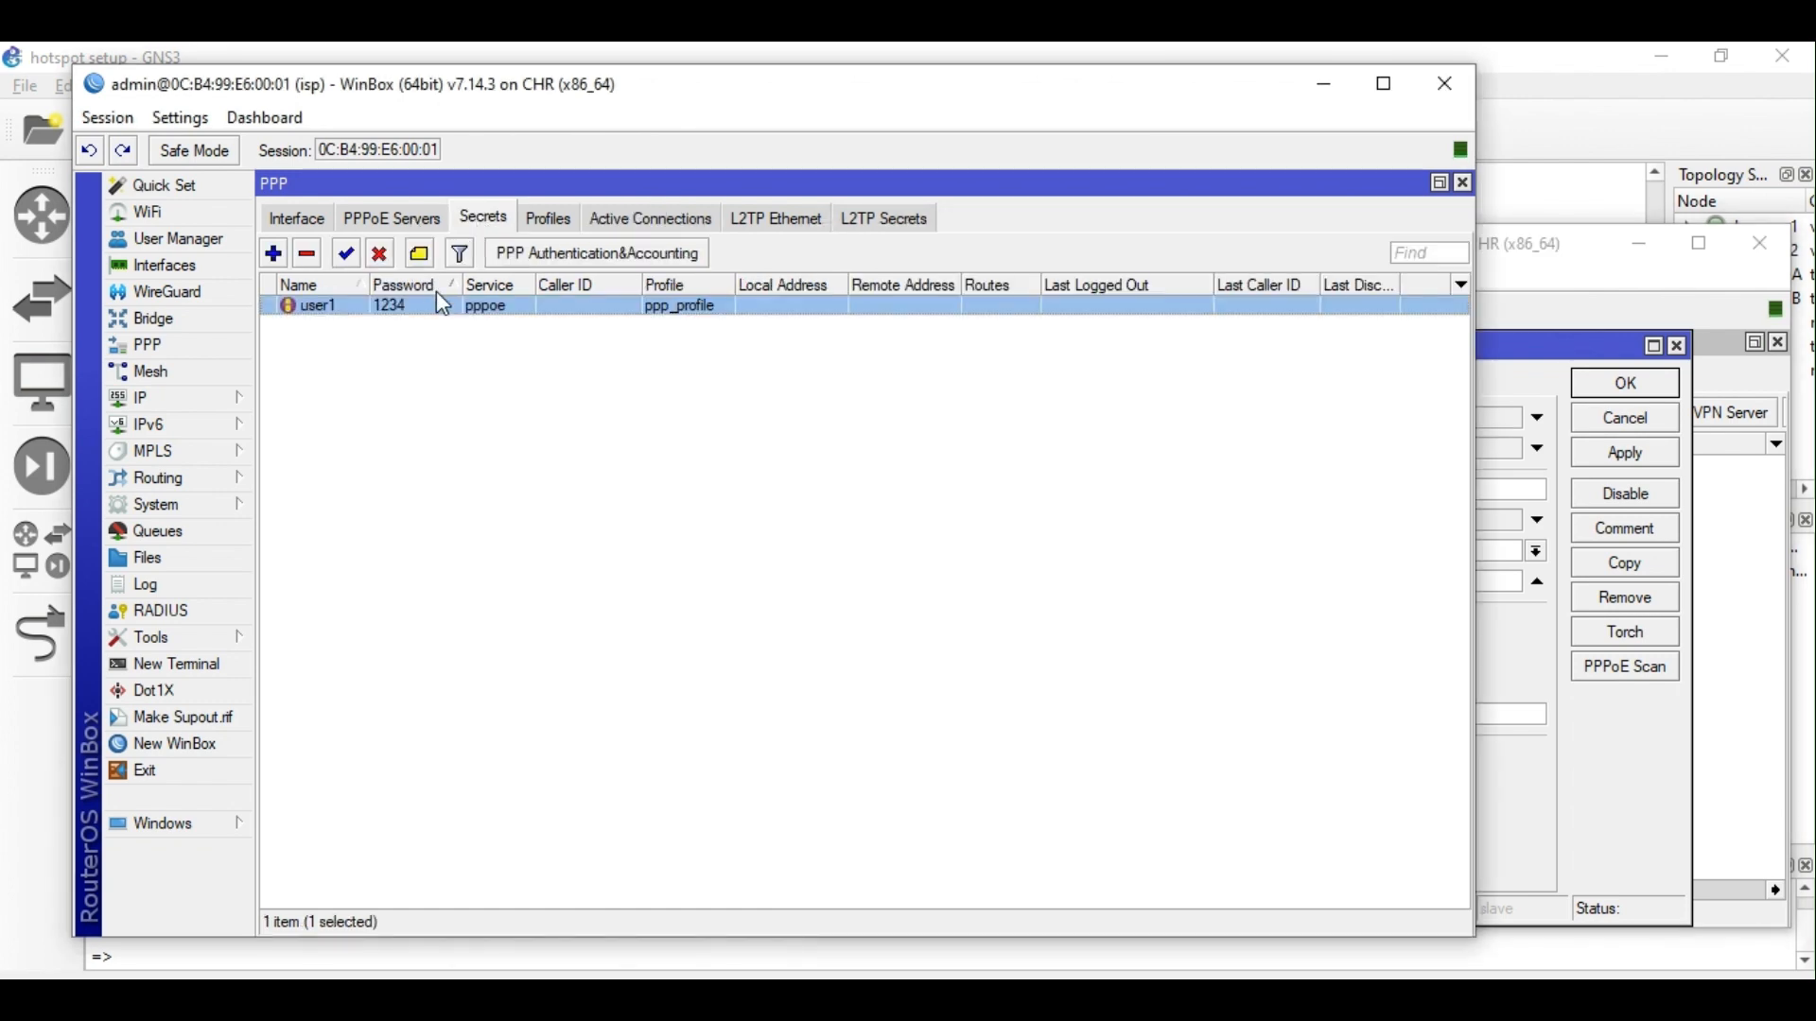
{"action": "left_click", "coordinate": [639, 254]}
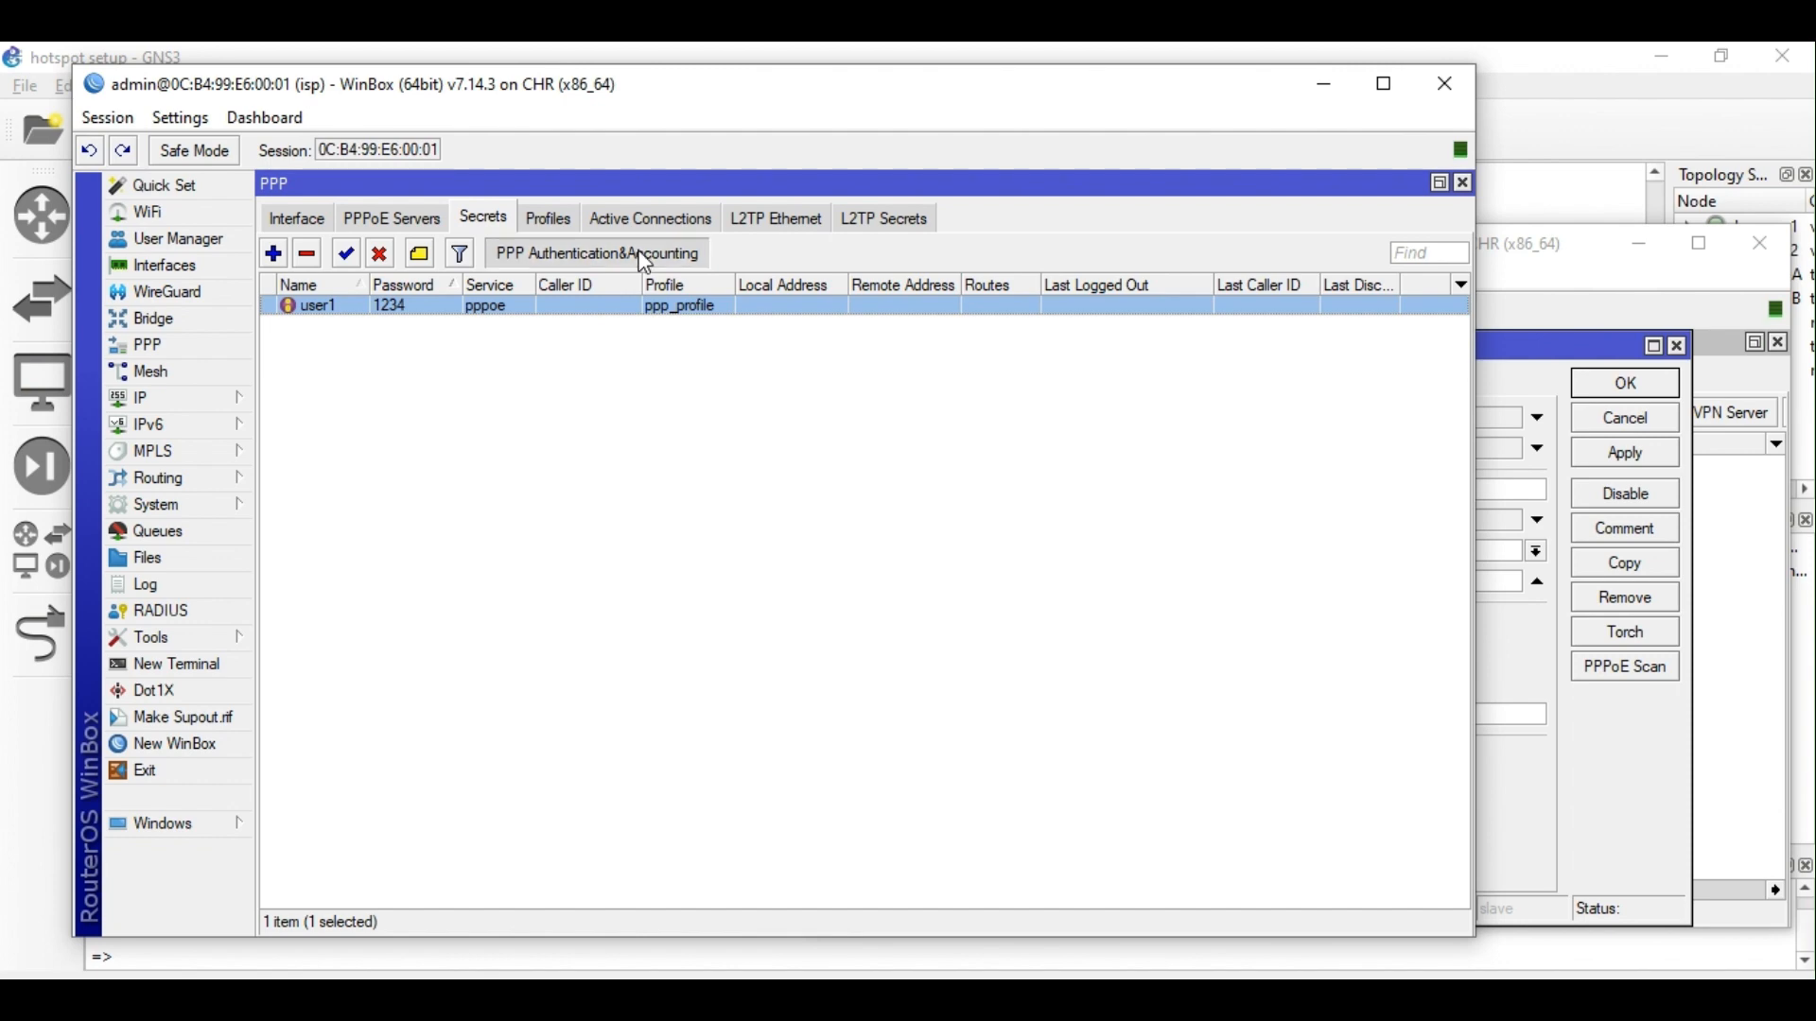
{"action": "left_click", "coordinate": [1088, 482]}
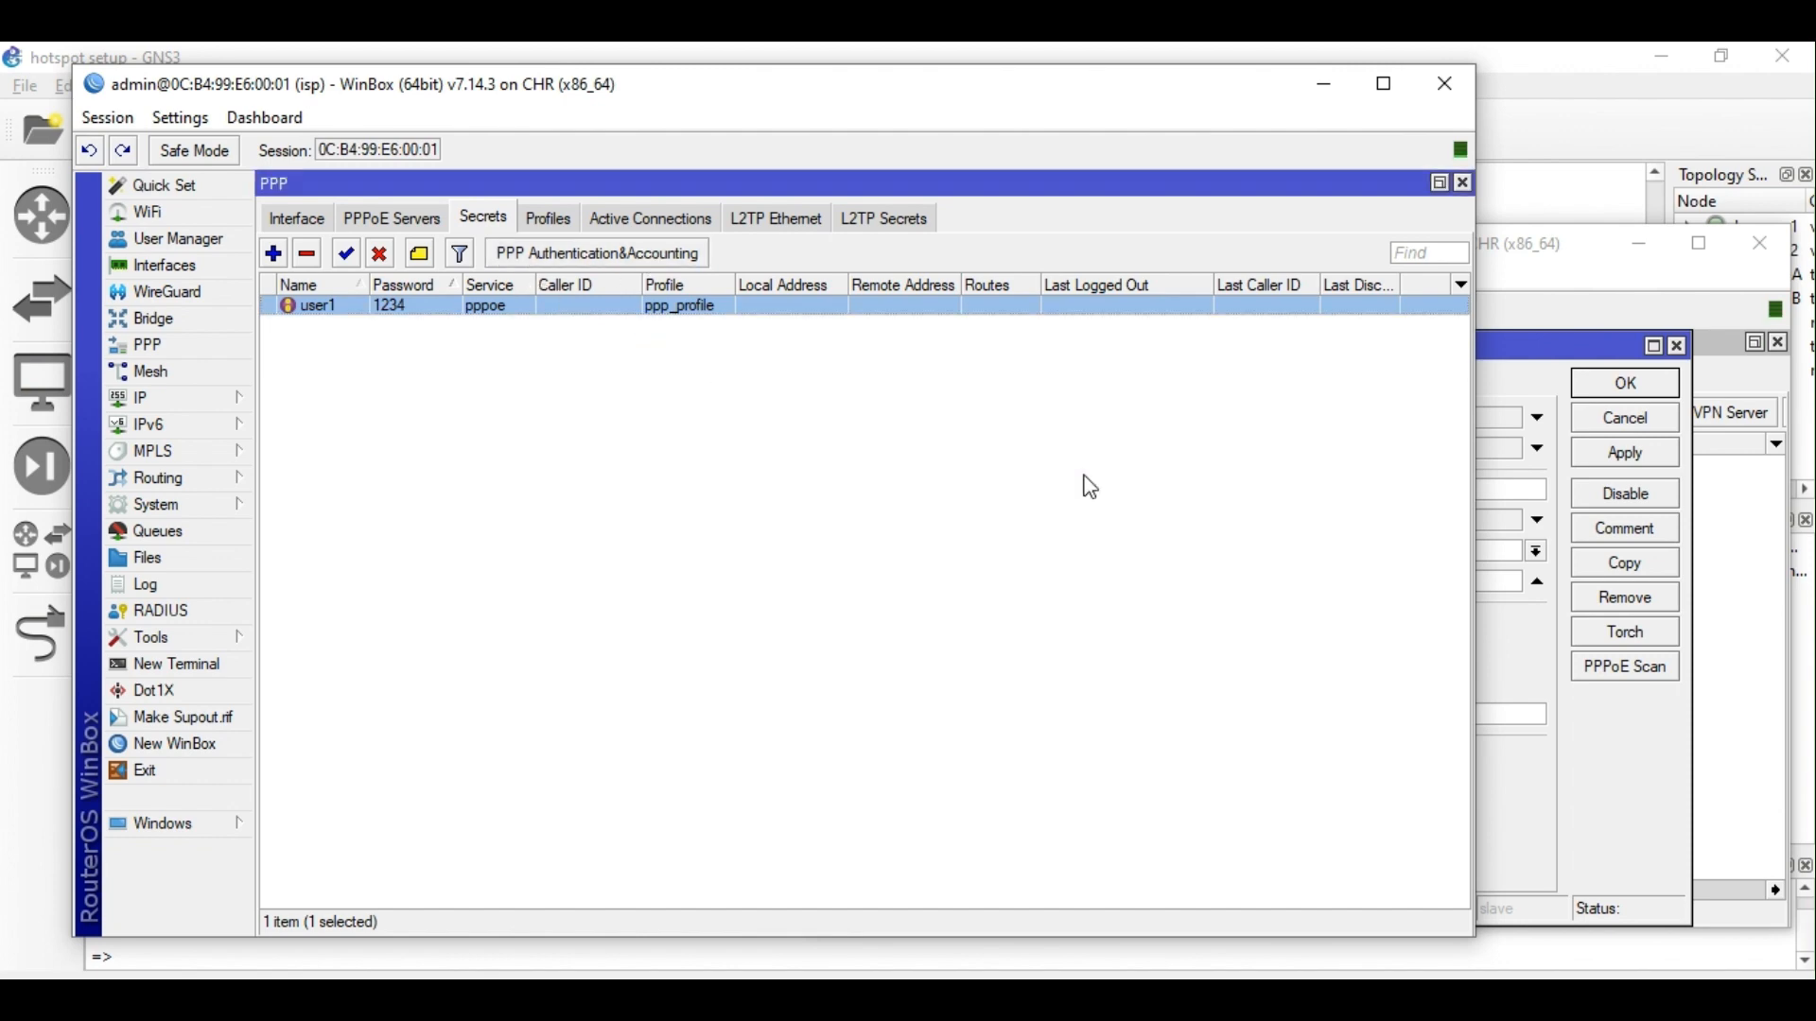
Enter the PPPoE user name and password in pppoe-out1's Dial Out settings and apply them.
{"action": "left_click", "coordinate": [1628, 736]}
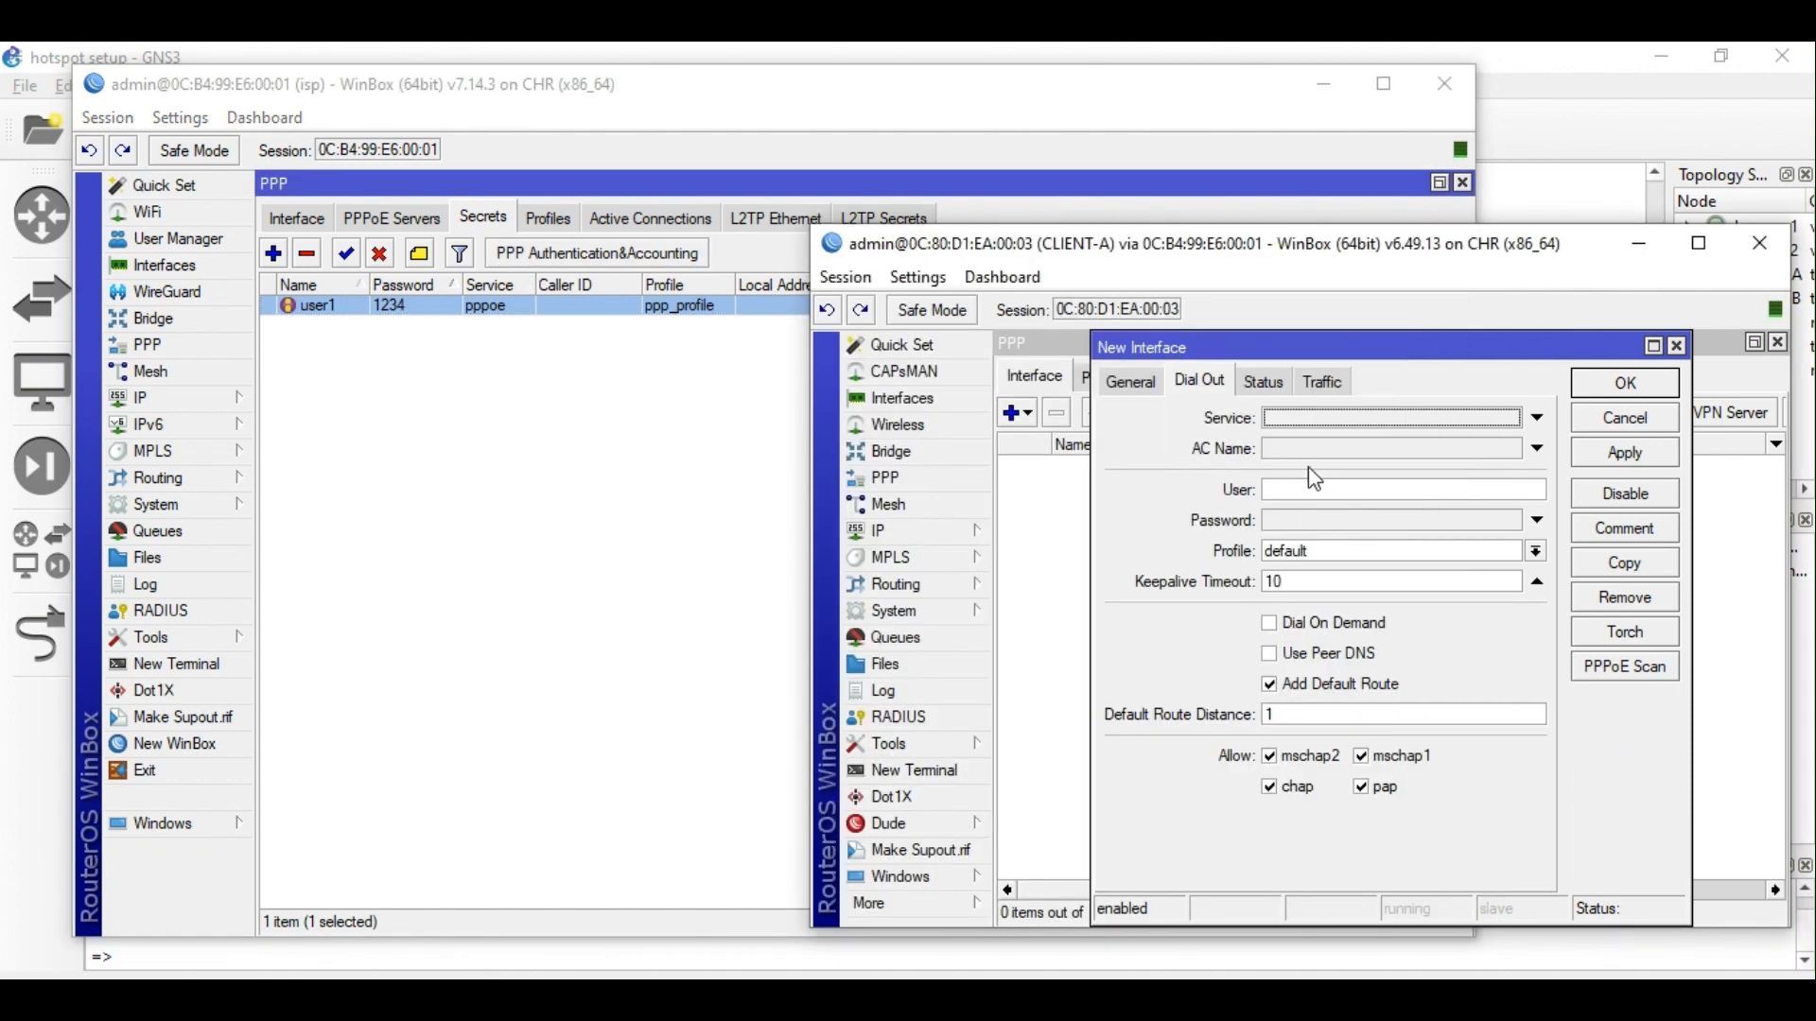
{"action": "left_click", "coordinate": [1312, 494]}
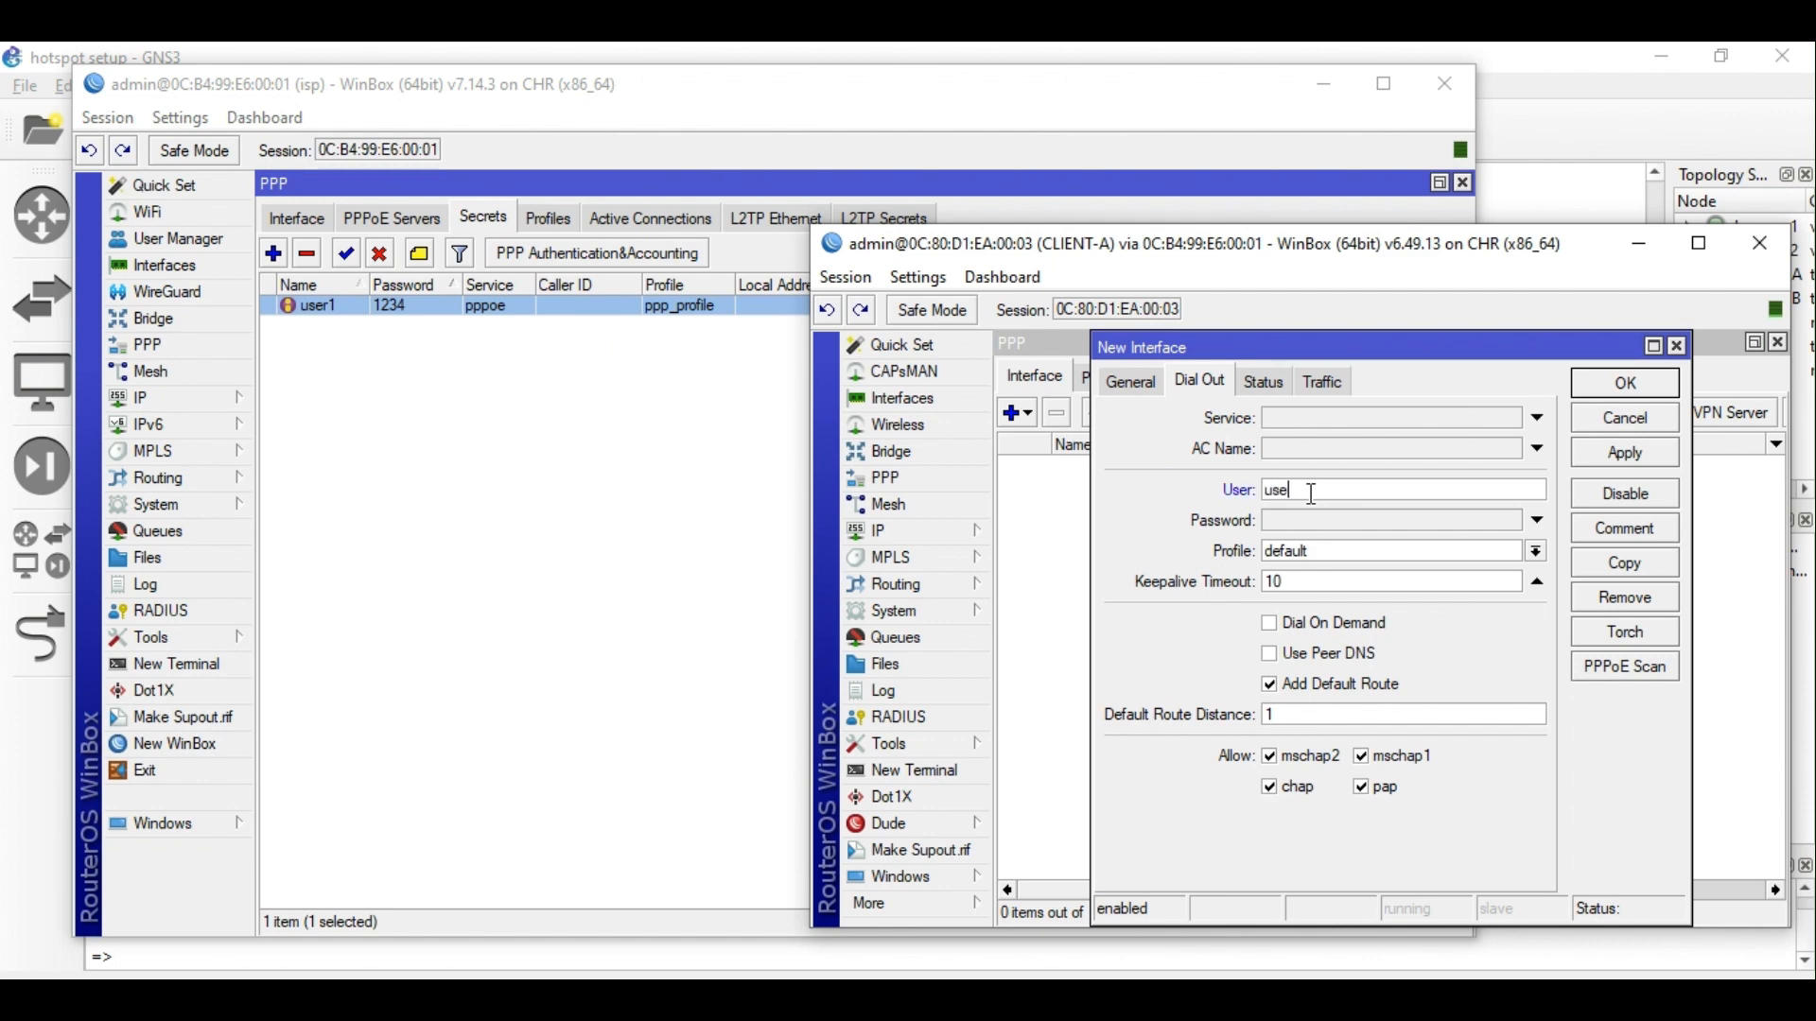
{"action": "left_click", "coordinate": [1317, 521]}
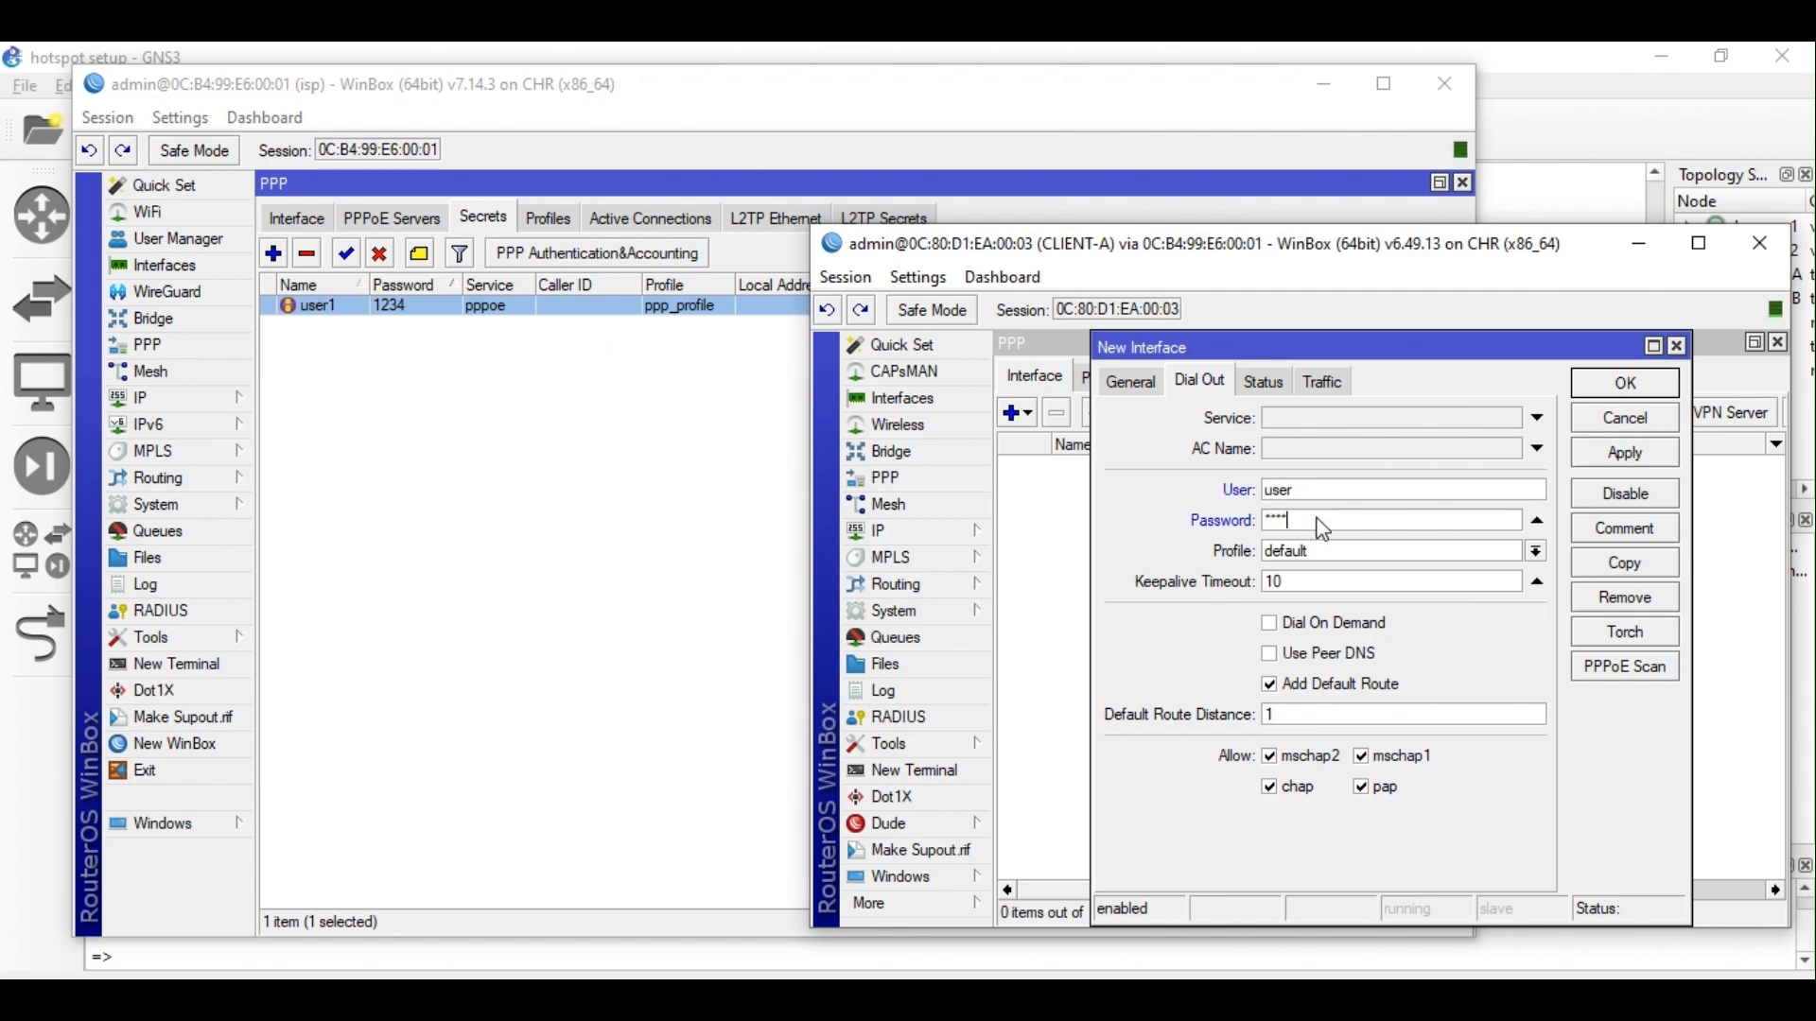
{"action": "left_click", "coordinate": [916, 277]}
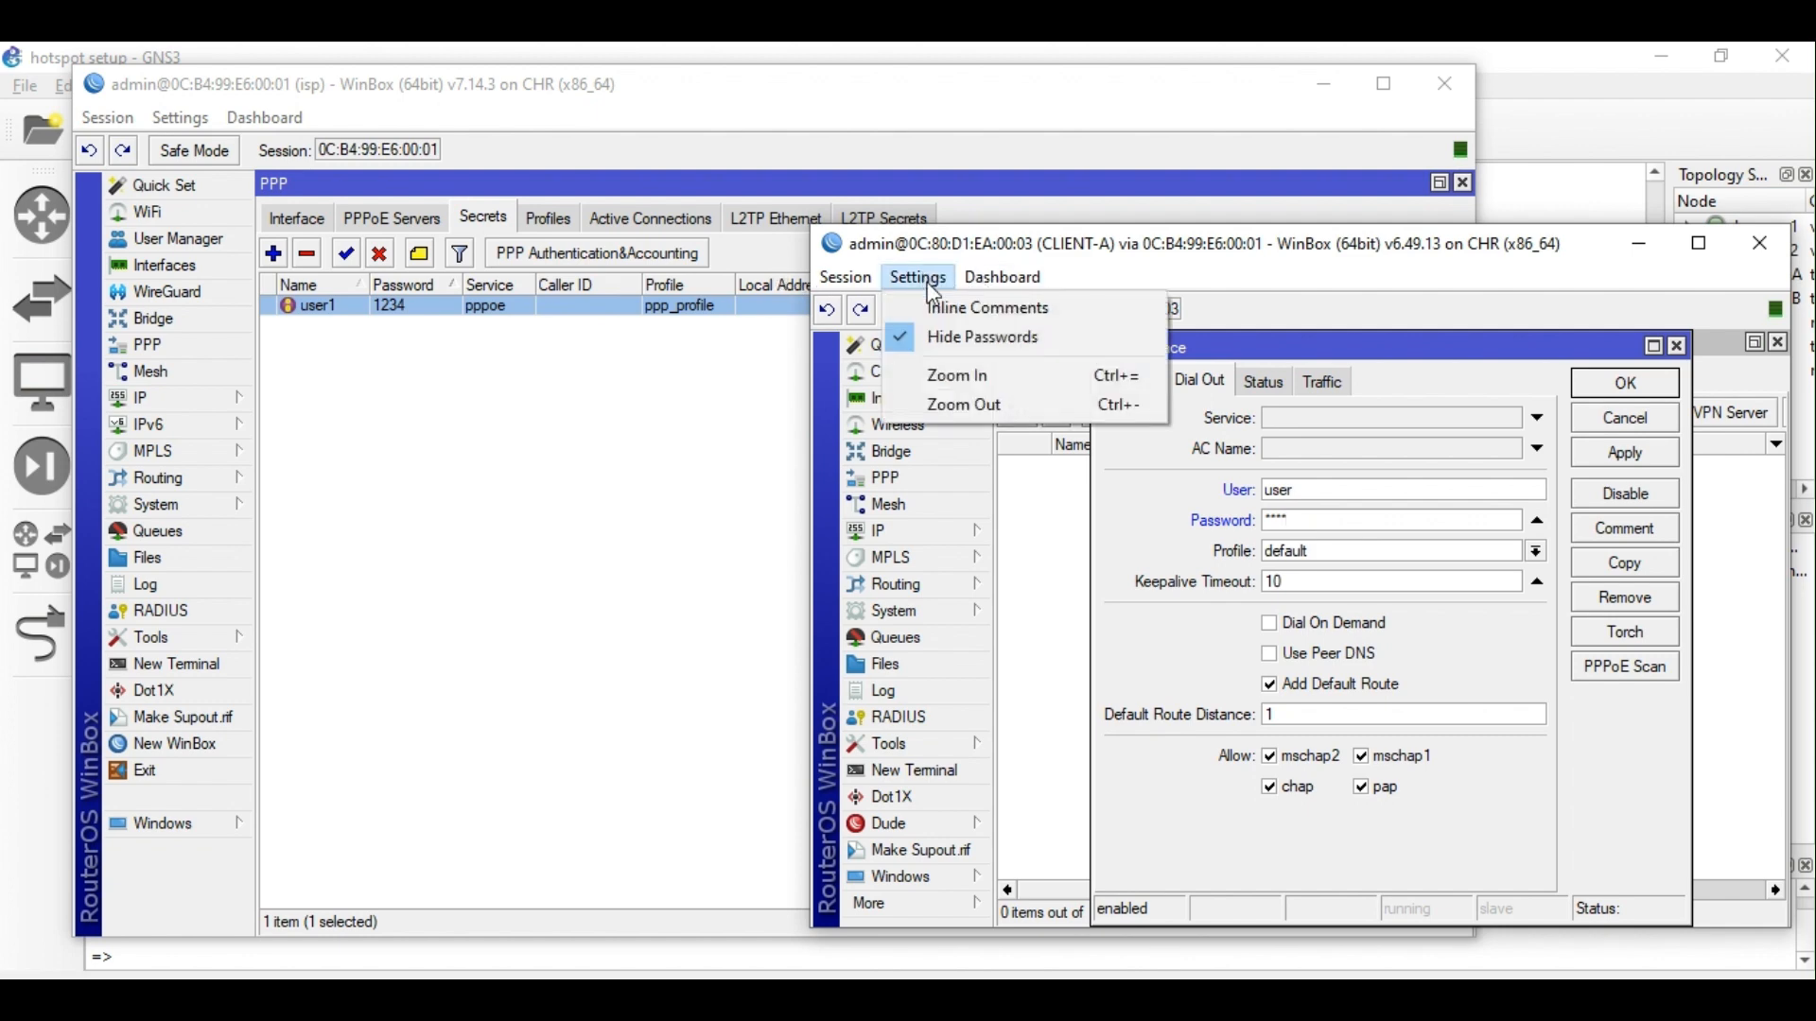
{"action": "left_click", "coordinate": [971, 349]}
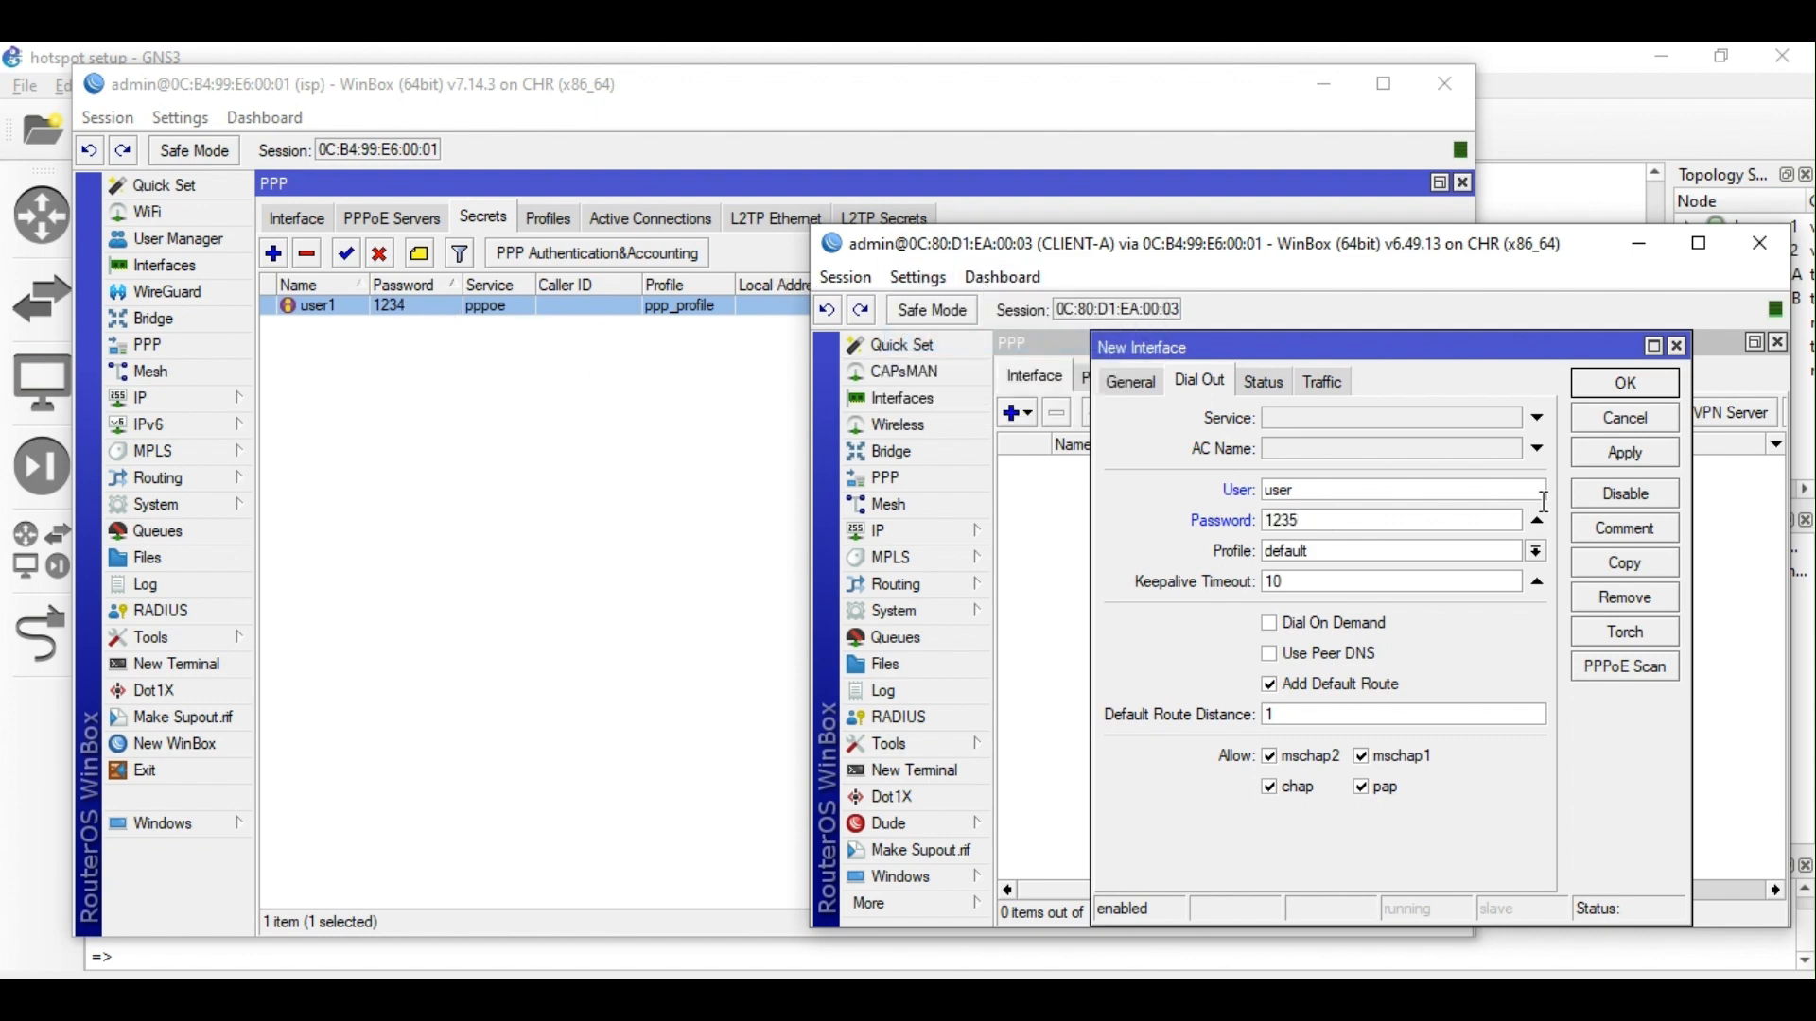
{"action": "left_click", "coordinate": [1651, 464]}
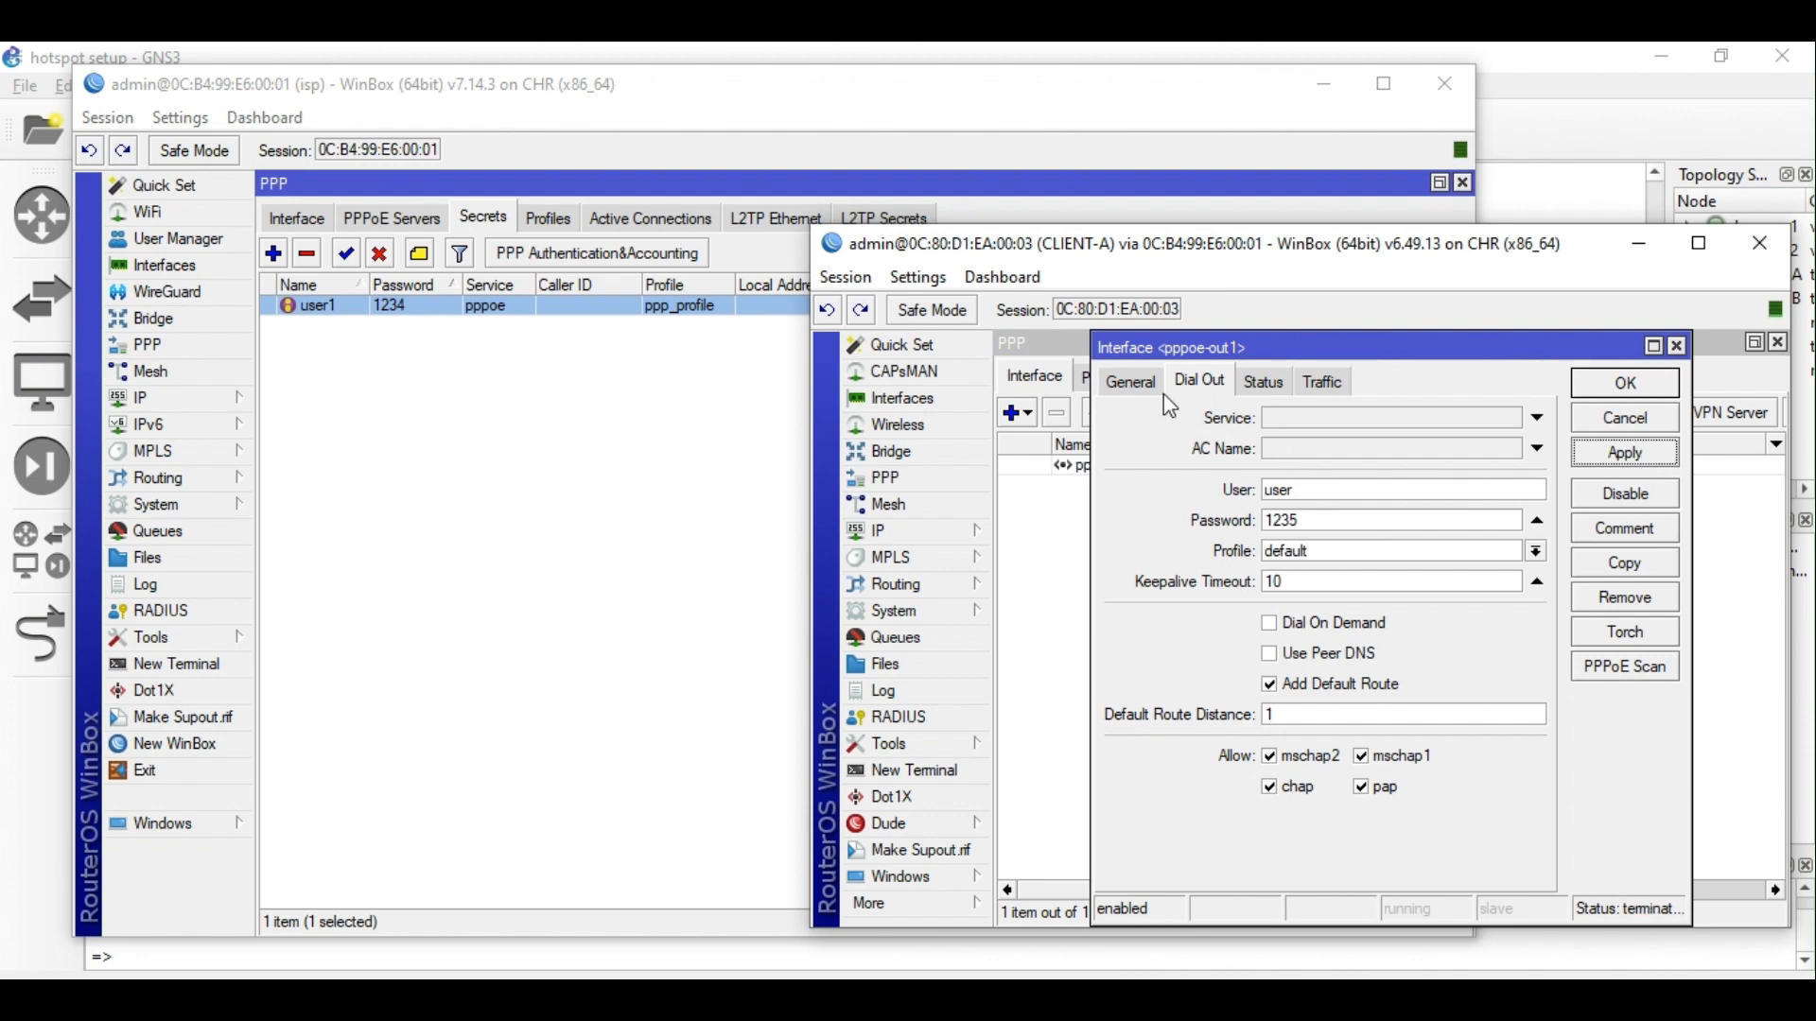
{"action": "left_click", "coordinate": [1139, 385]}
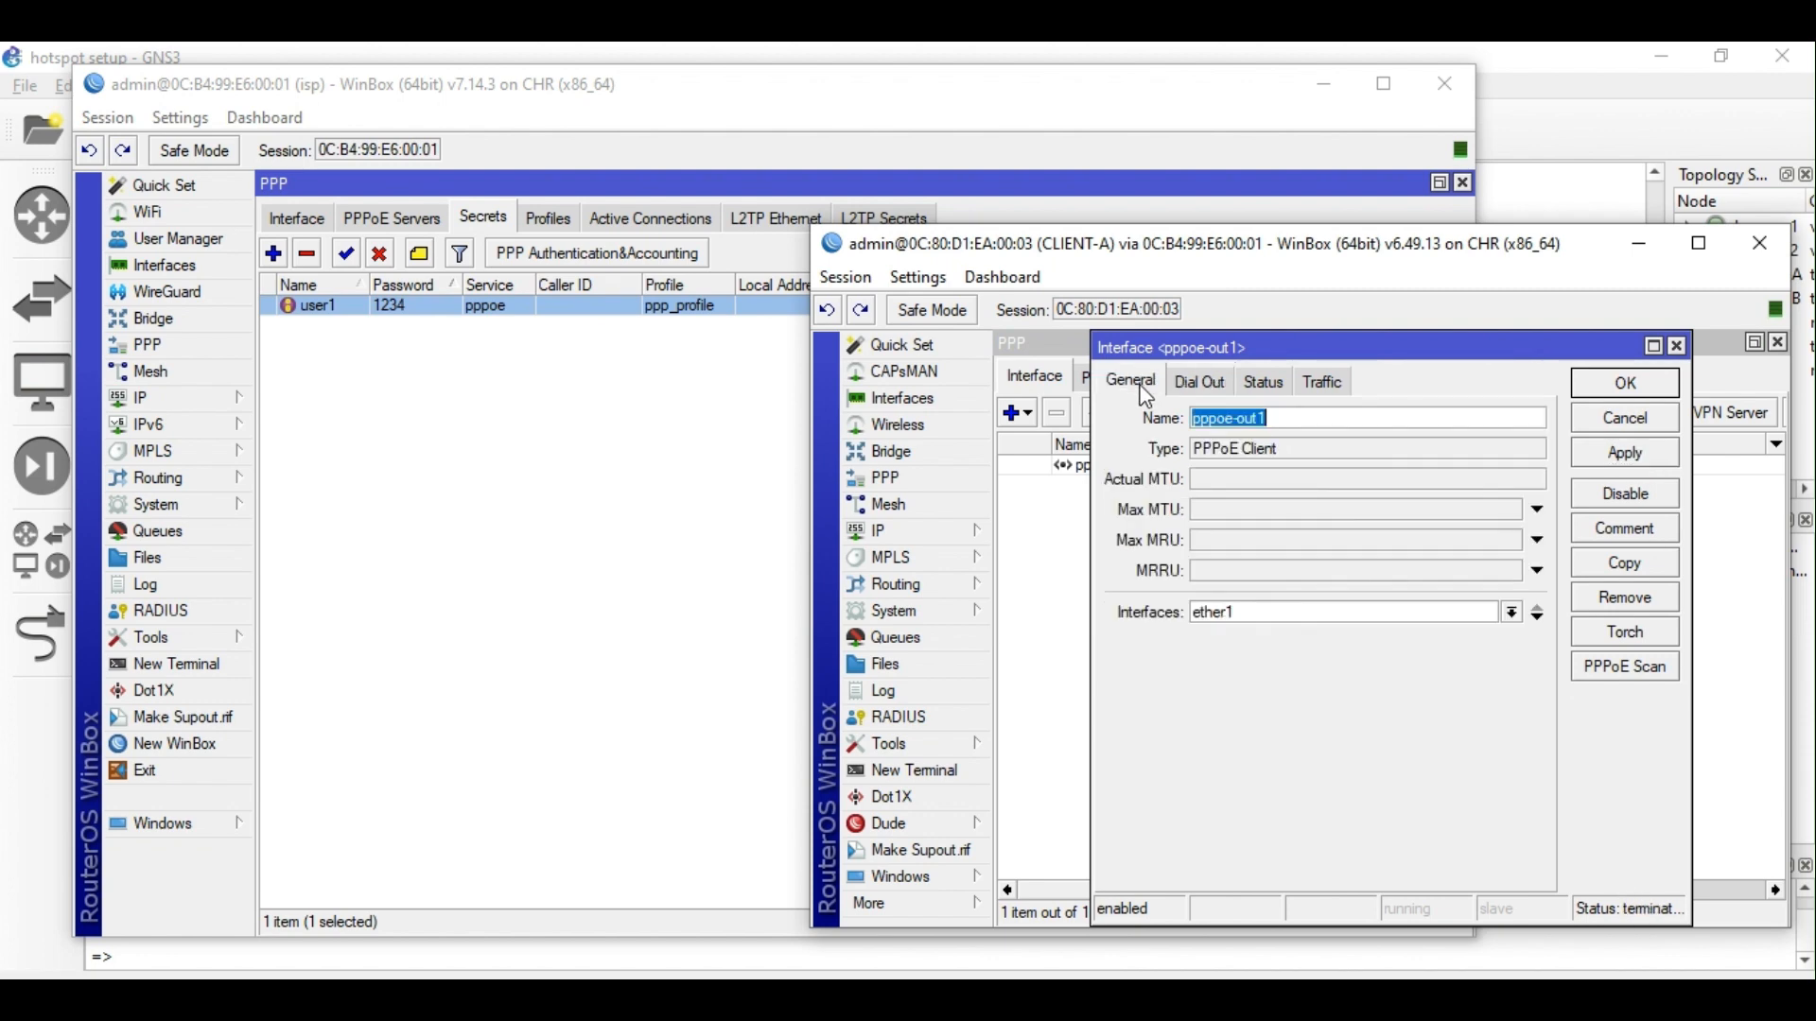
{"action": "left_click", "coordinate": [1619, 386]}
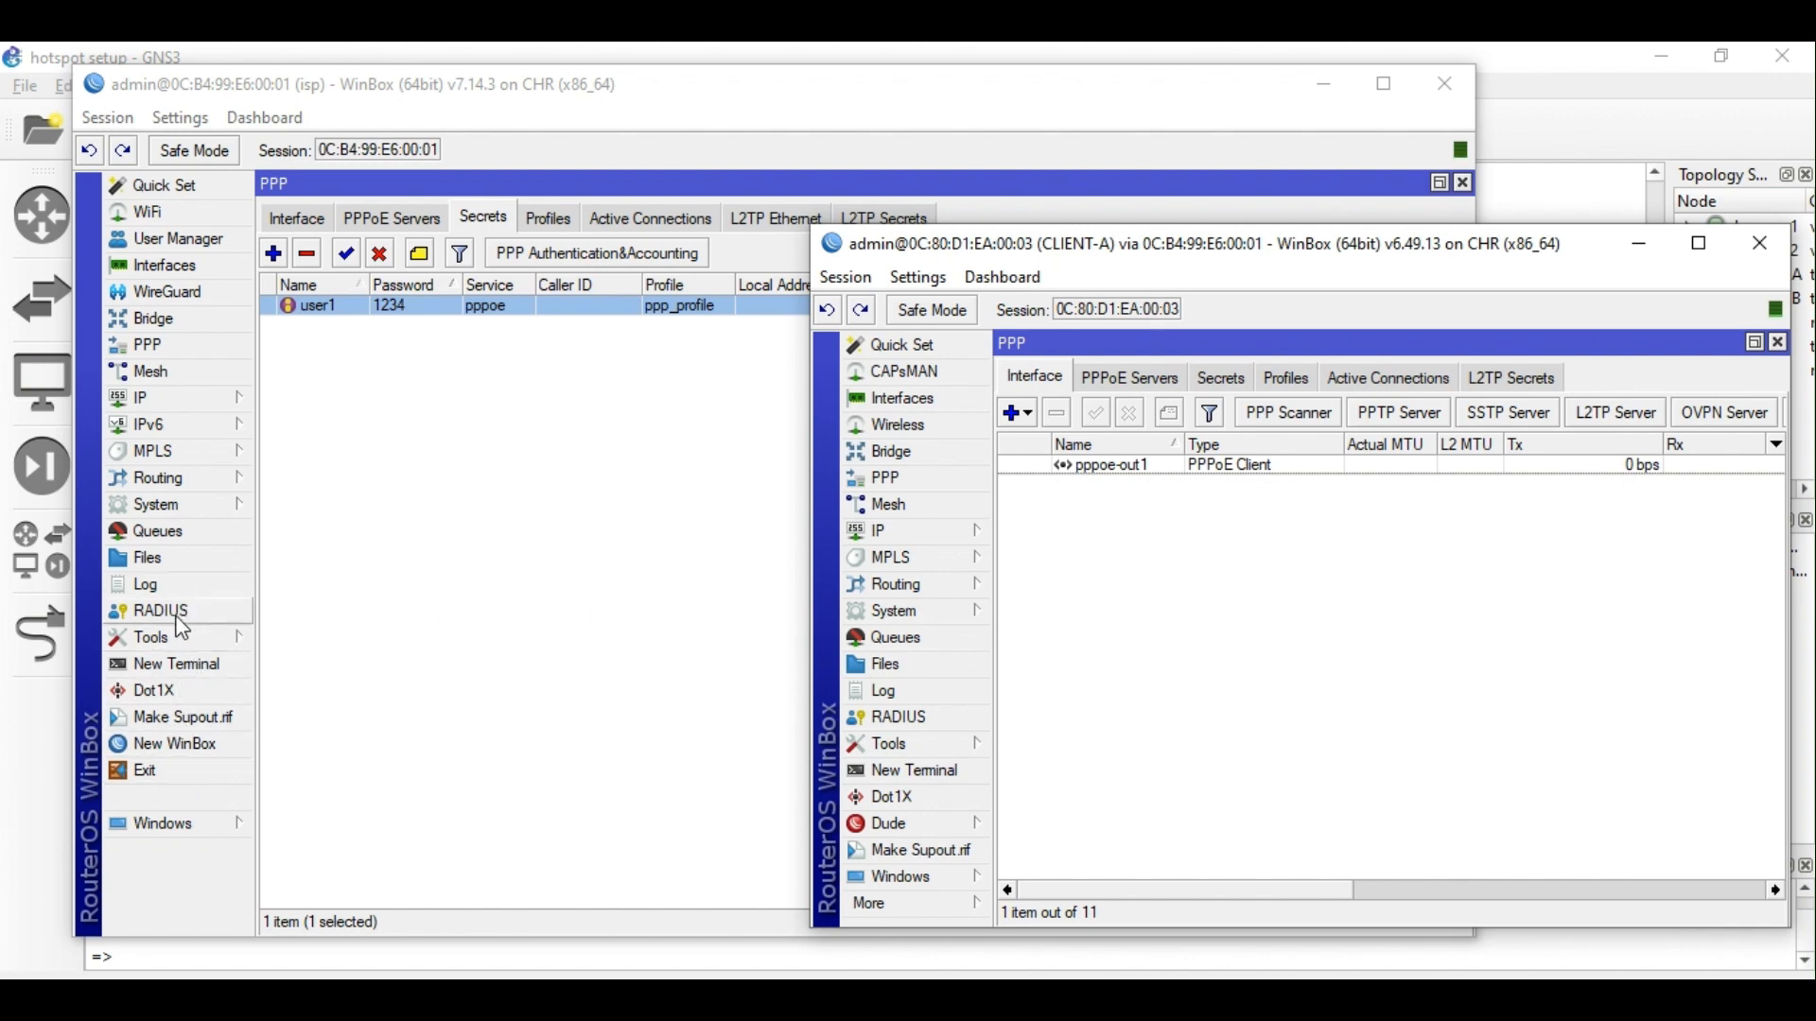
Check the isp router's log for failed PPPoE logins, then reopen CLIENT-A's pppoe-out1.
{"action": "left_click", "coordinate": [151, 586]}
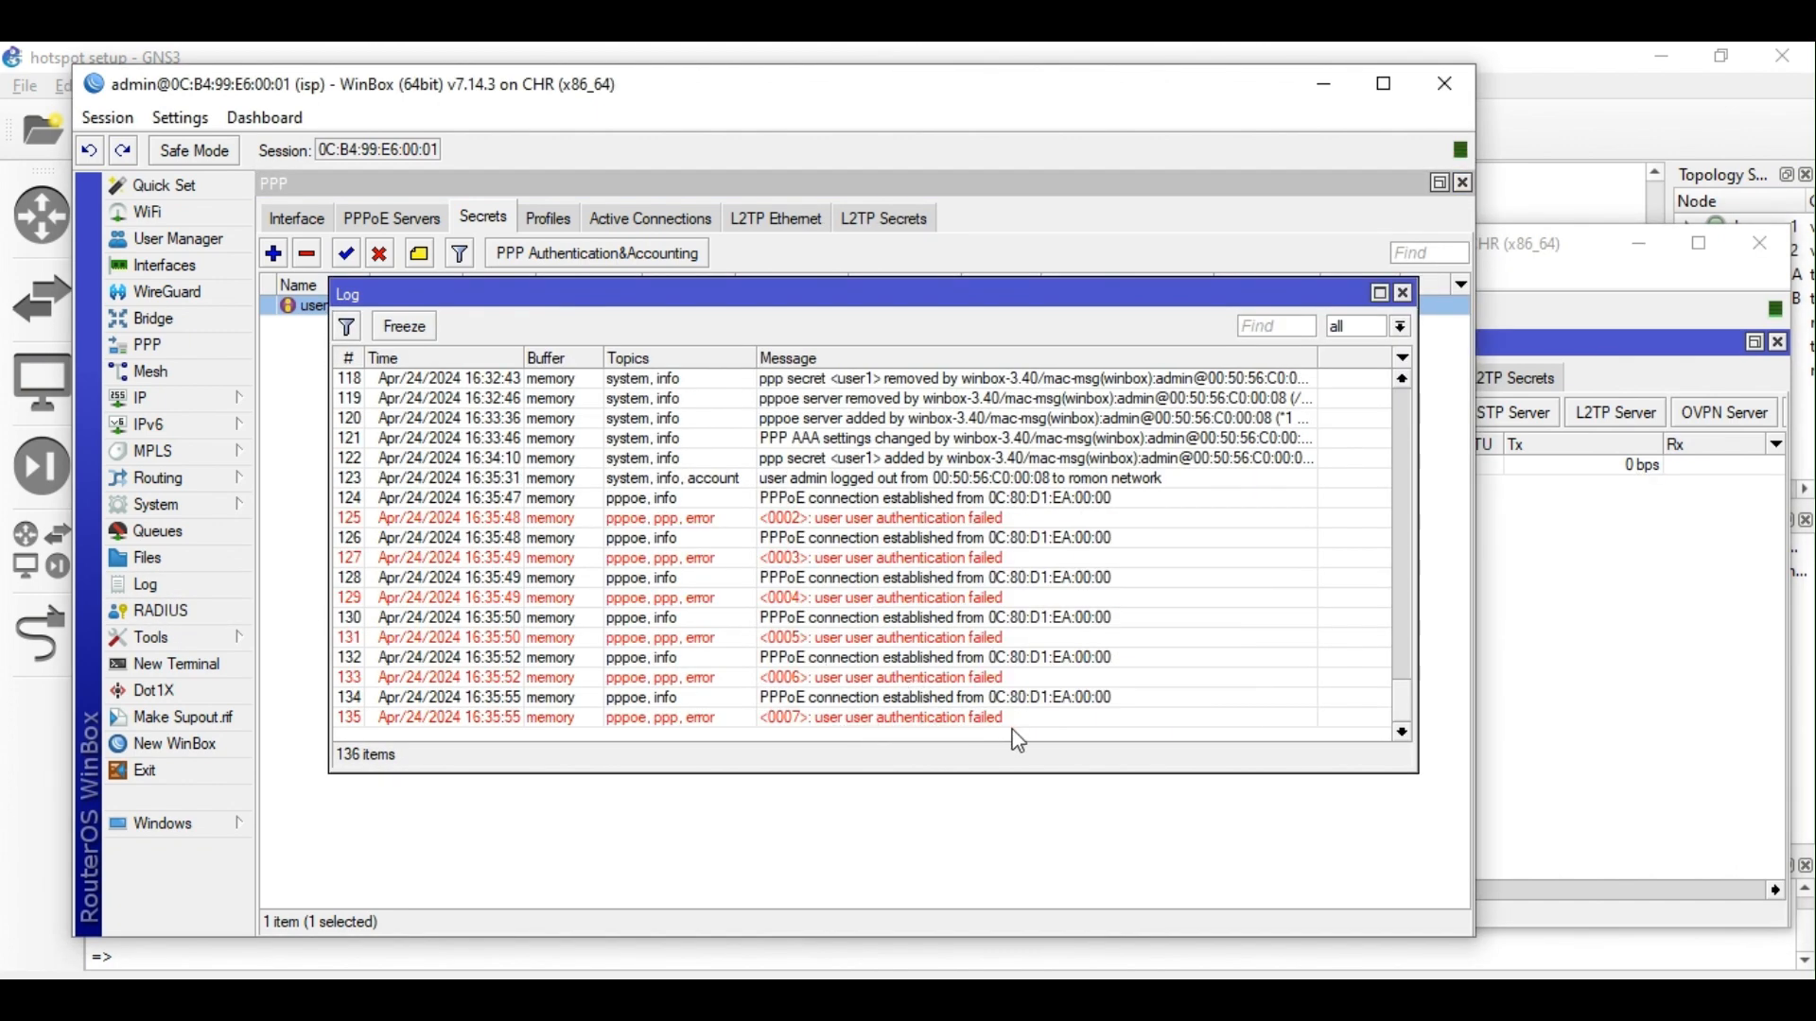
{"action": "left_click", "coordinate": [1560, 672]}
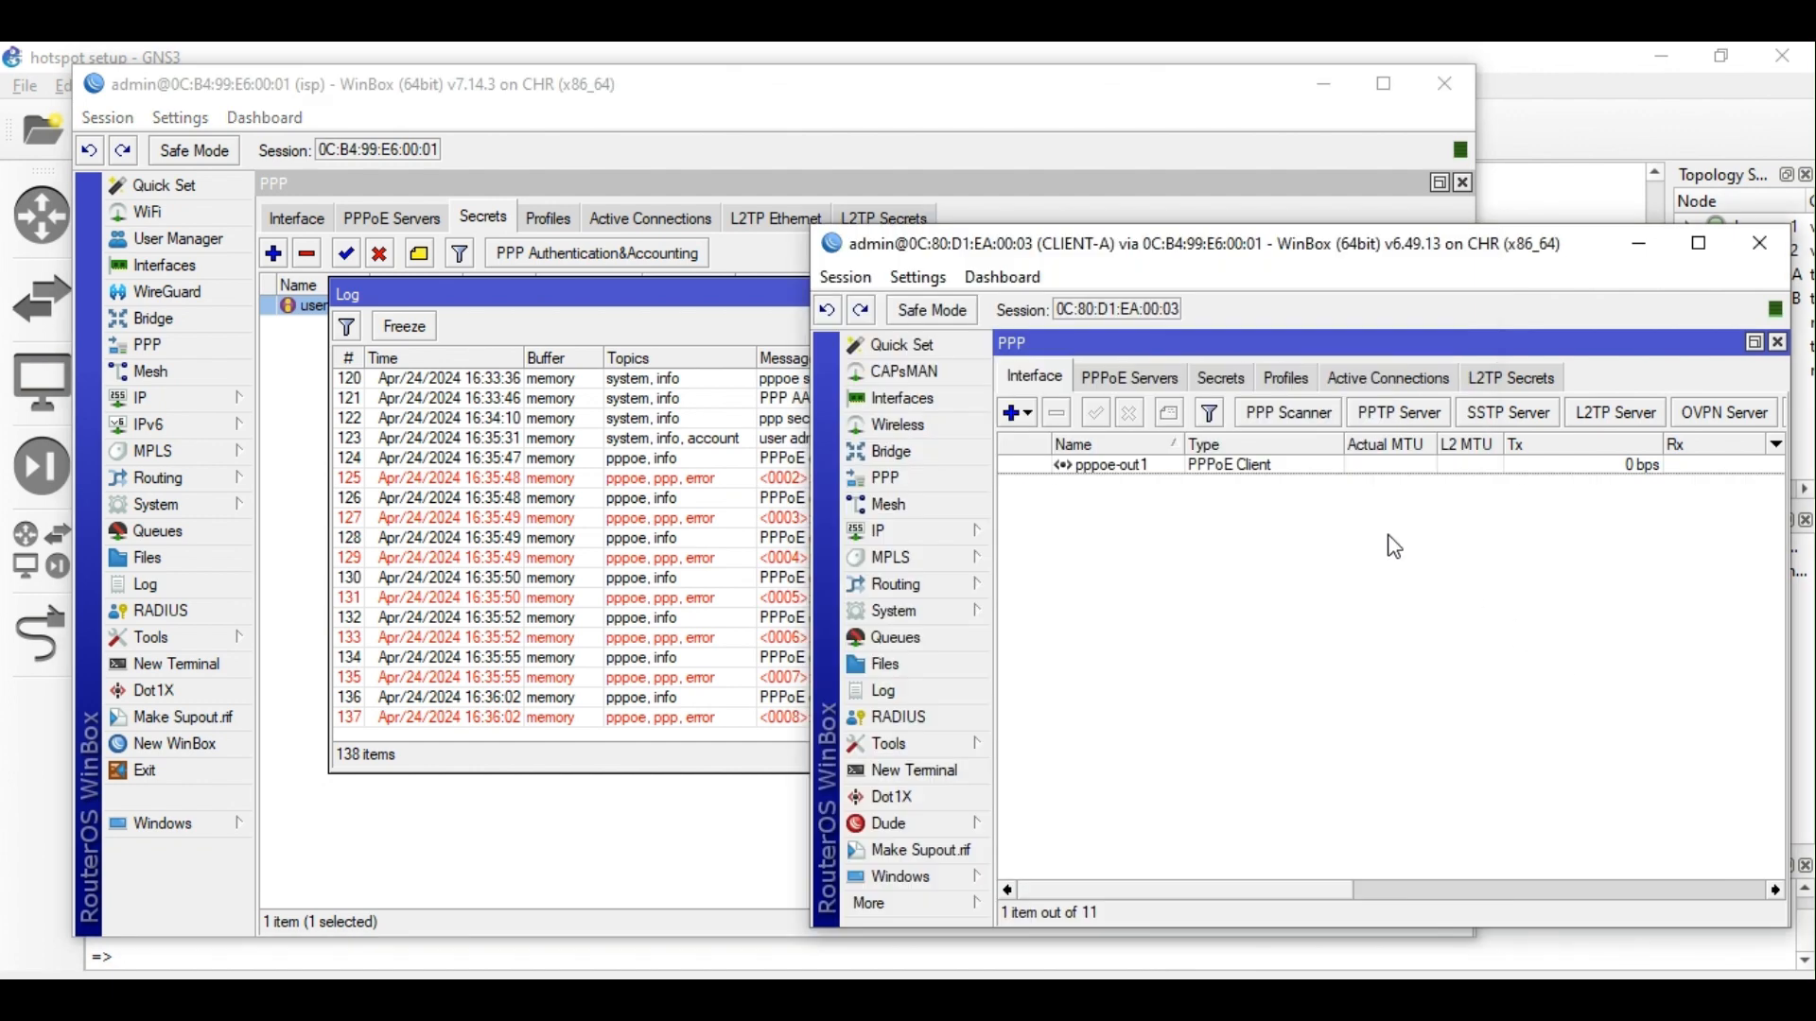
{"action": "left_click", "coordinate": [1275, 477]}
{"action": "double_click", "coordinate": [1274, 478]}
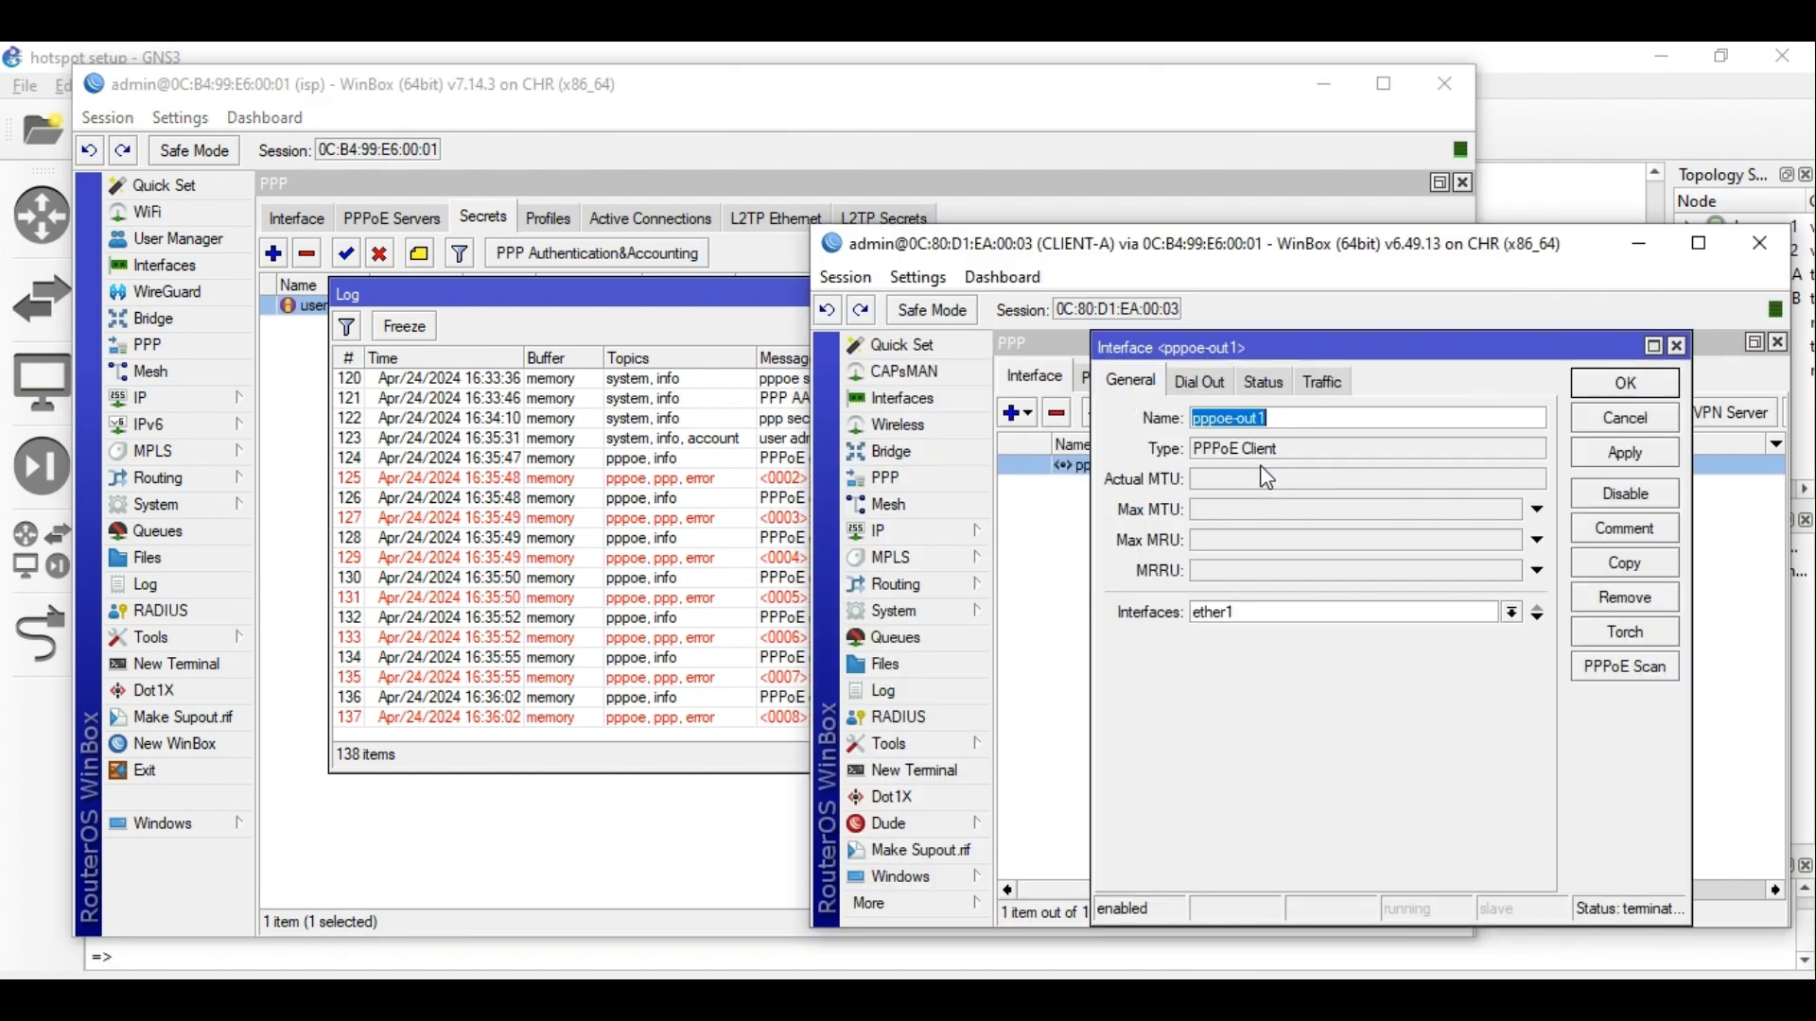
{"action": "left_click", "coordinate": [677, 294]}
{"action": "left_click", "coordinate": [1403, 294]}
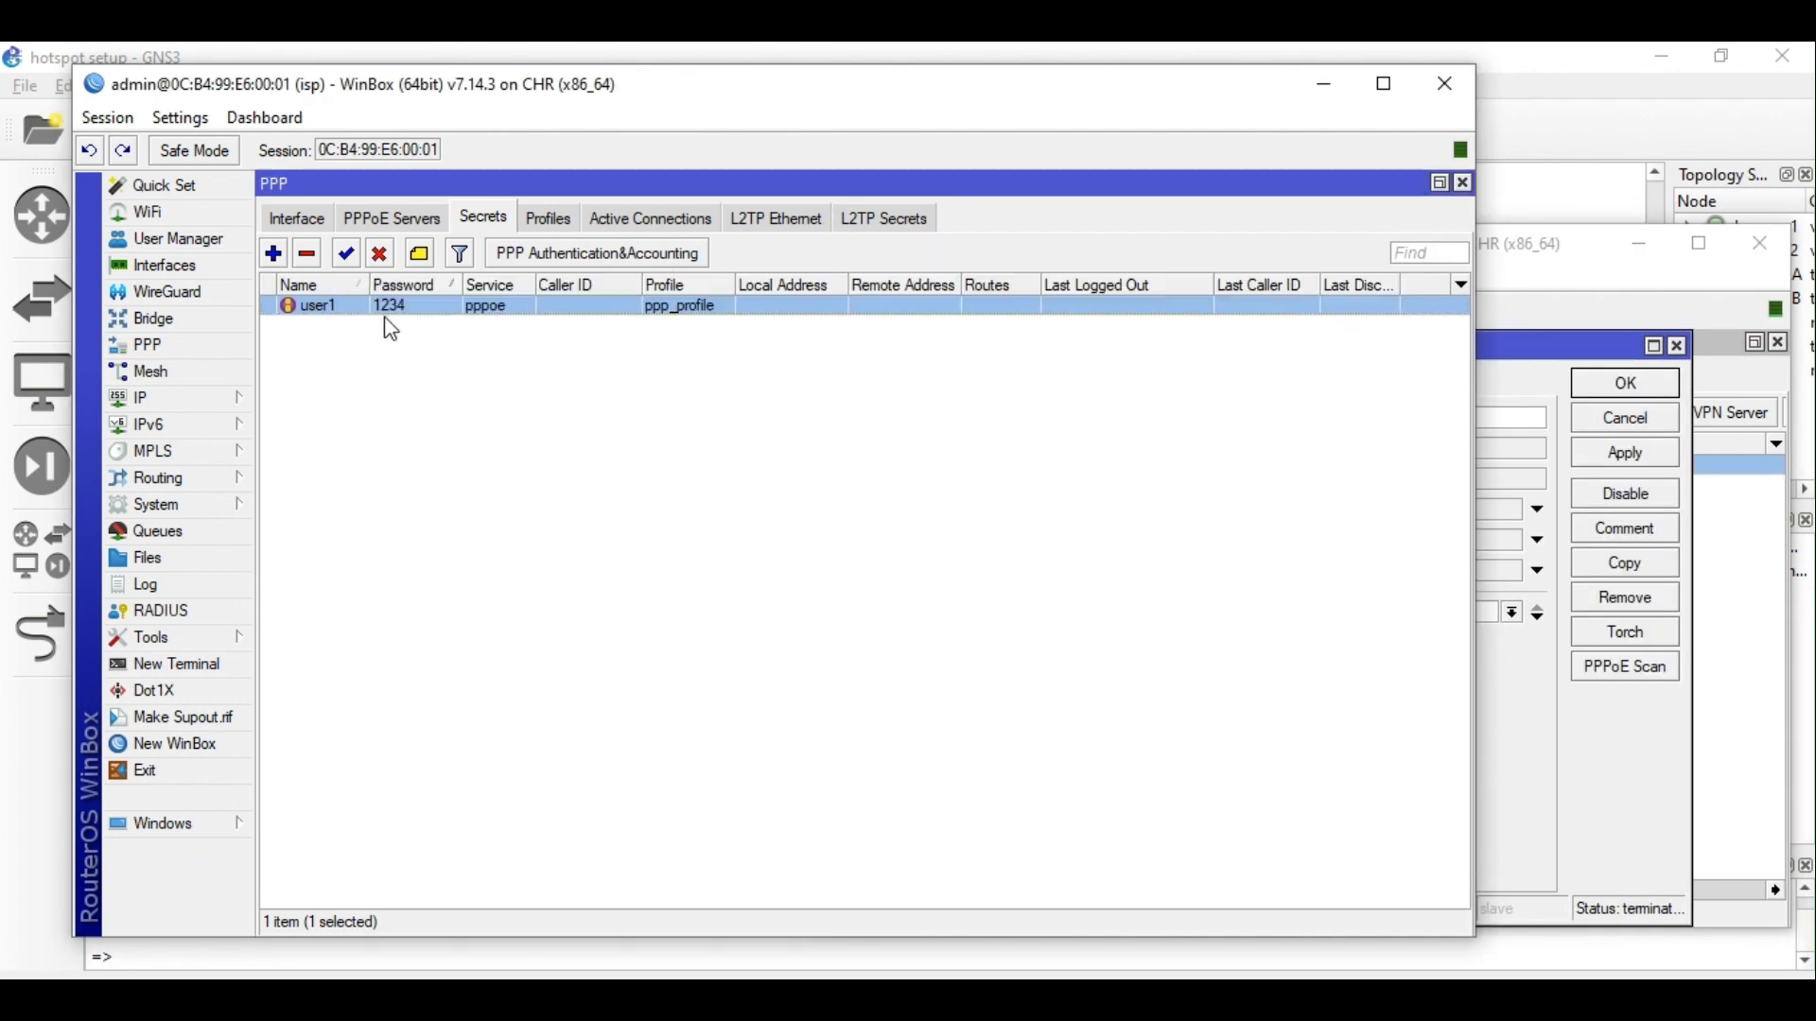
{"action": "left_click", "coordinate": [1515, 358]}
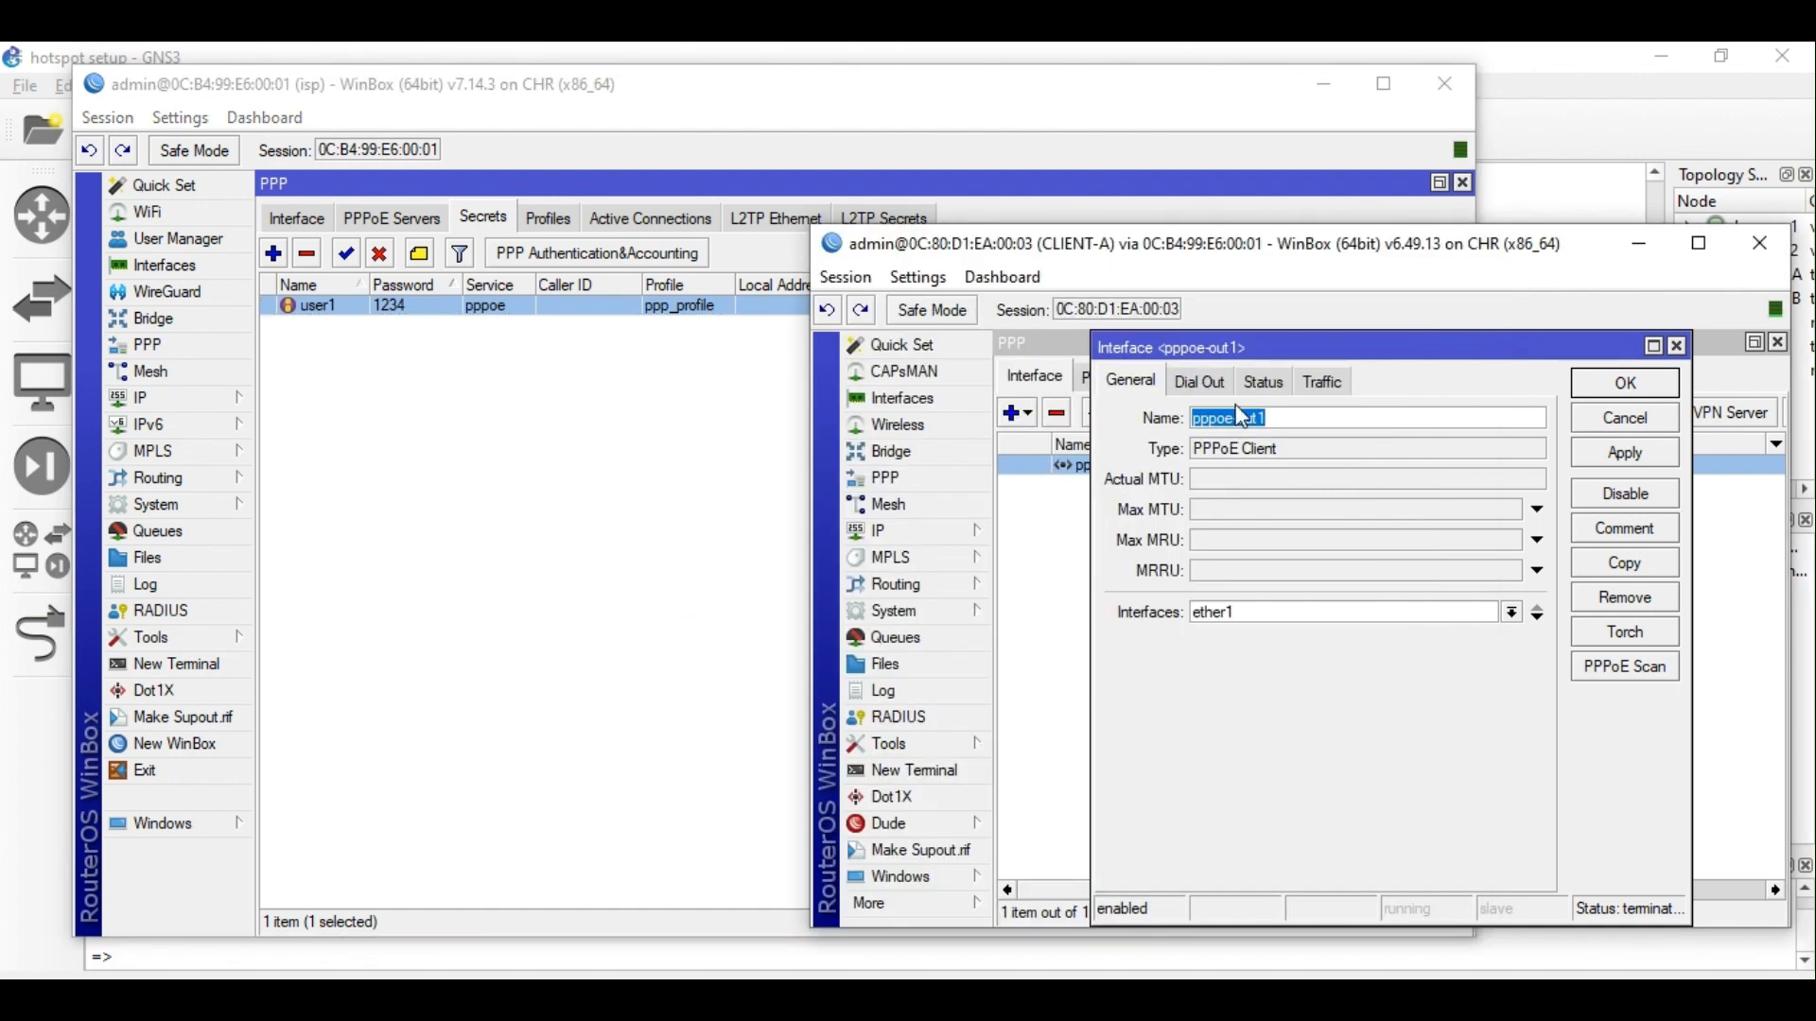
Correct pppoe-out1's dial-out password and set its user name to user1.
{"action": "left_click", "coordinate": [1201, 381]}
{"action": "left_click", "coordinate": [1323, 523]}
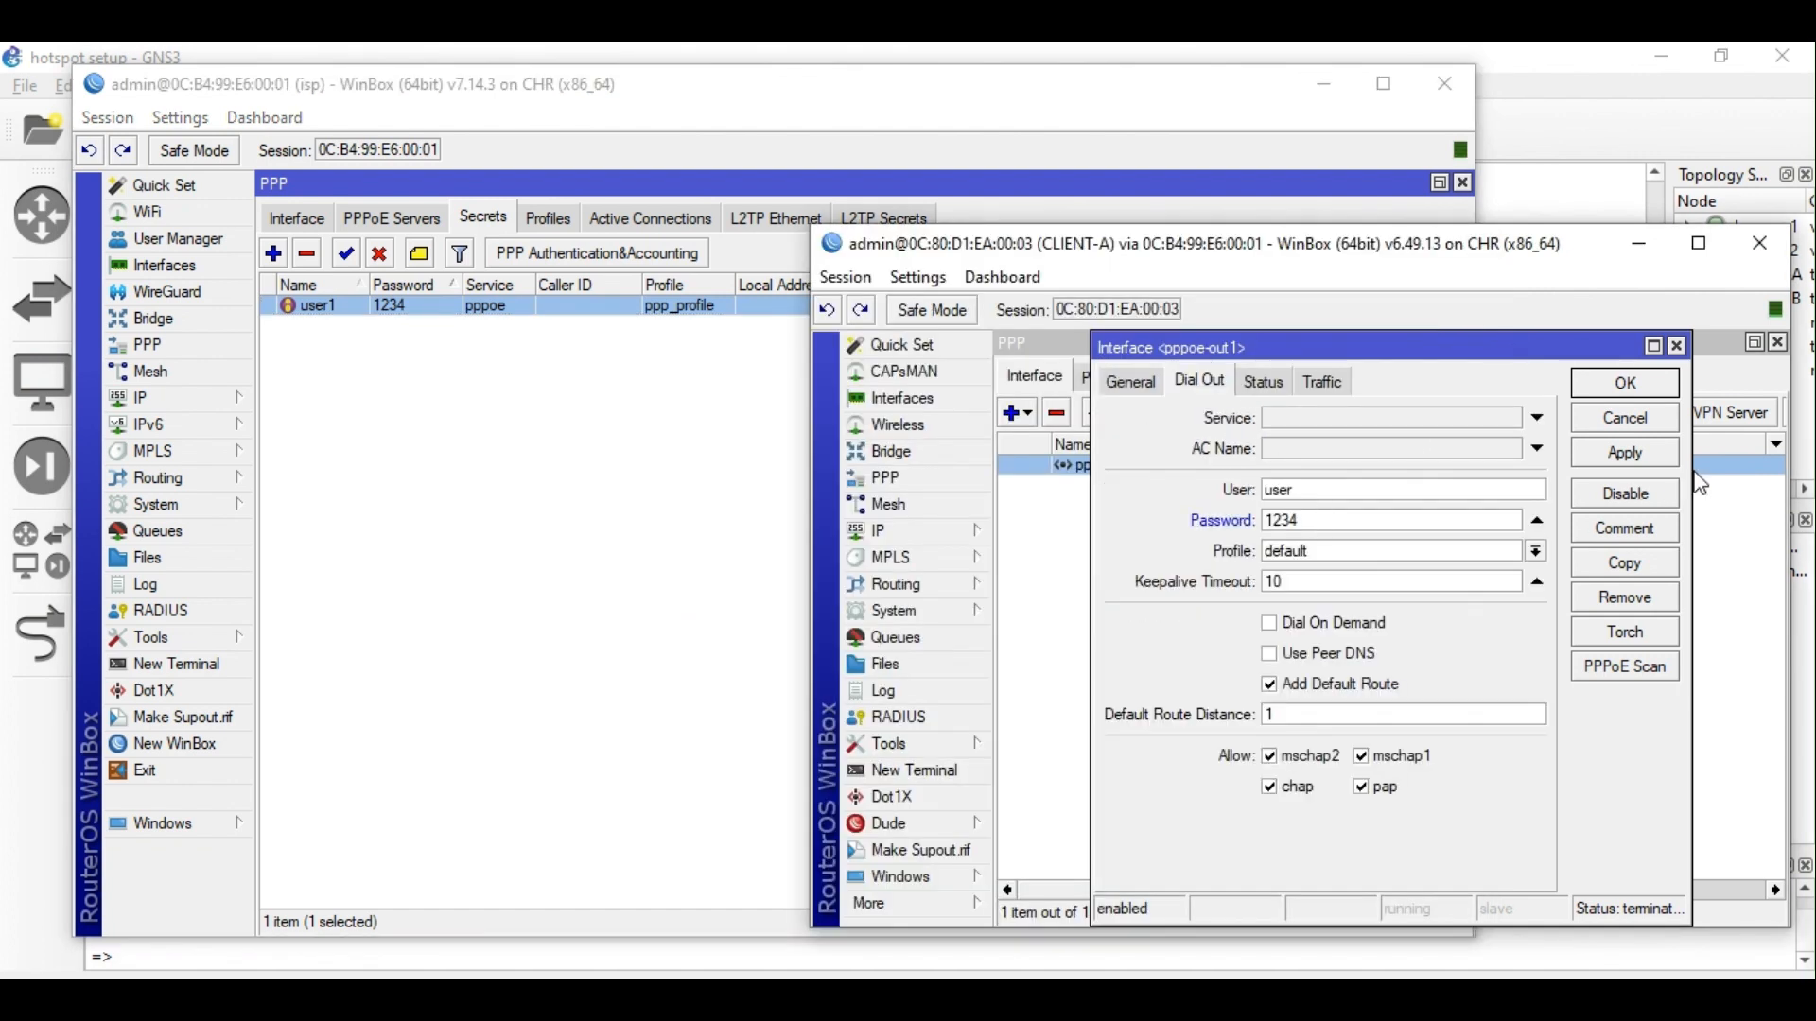
{"action": "left_click", "coordinate": [1663, 464]}
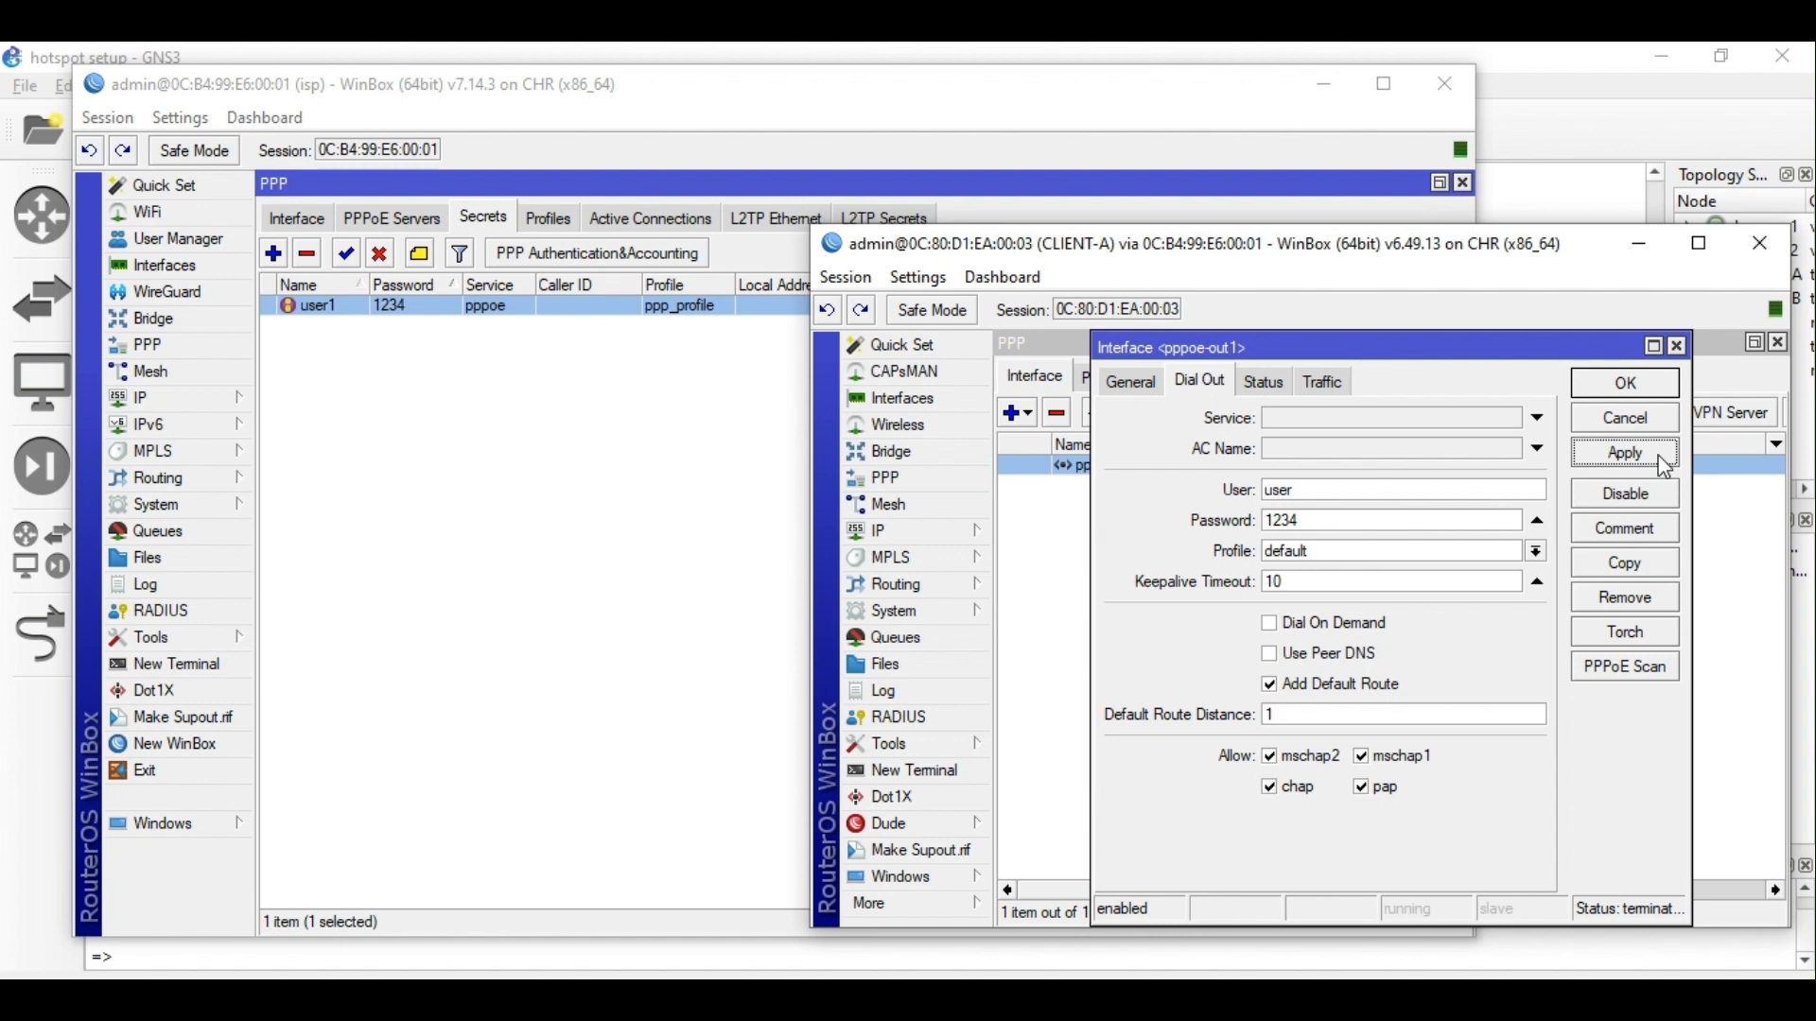
{"action": "left_click", "coordinate": [1333, 495]}
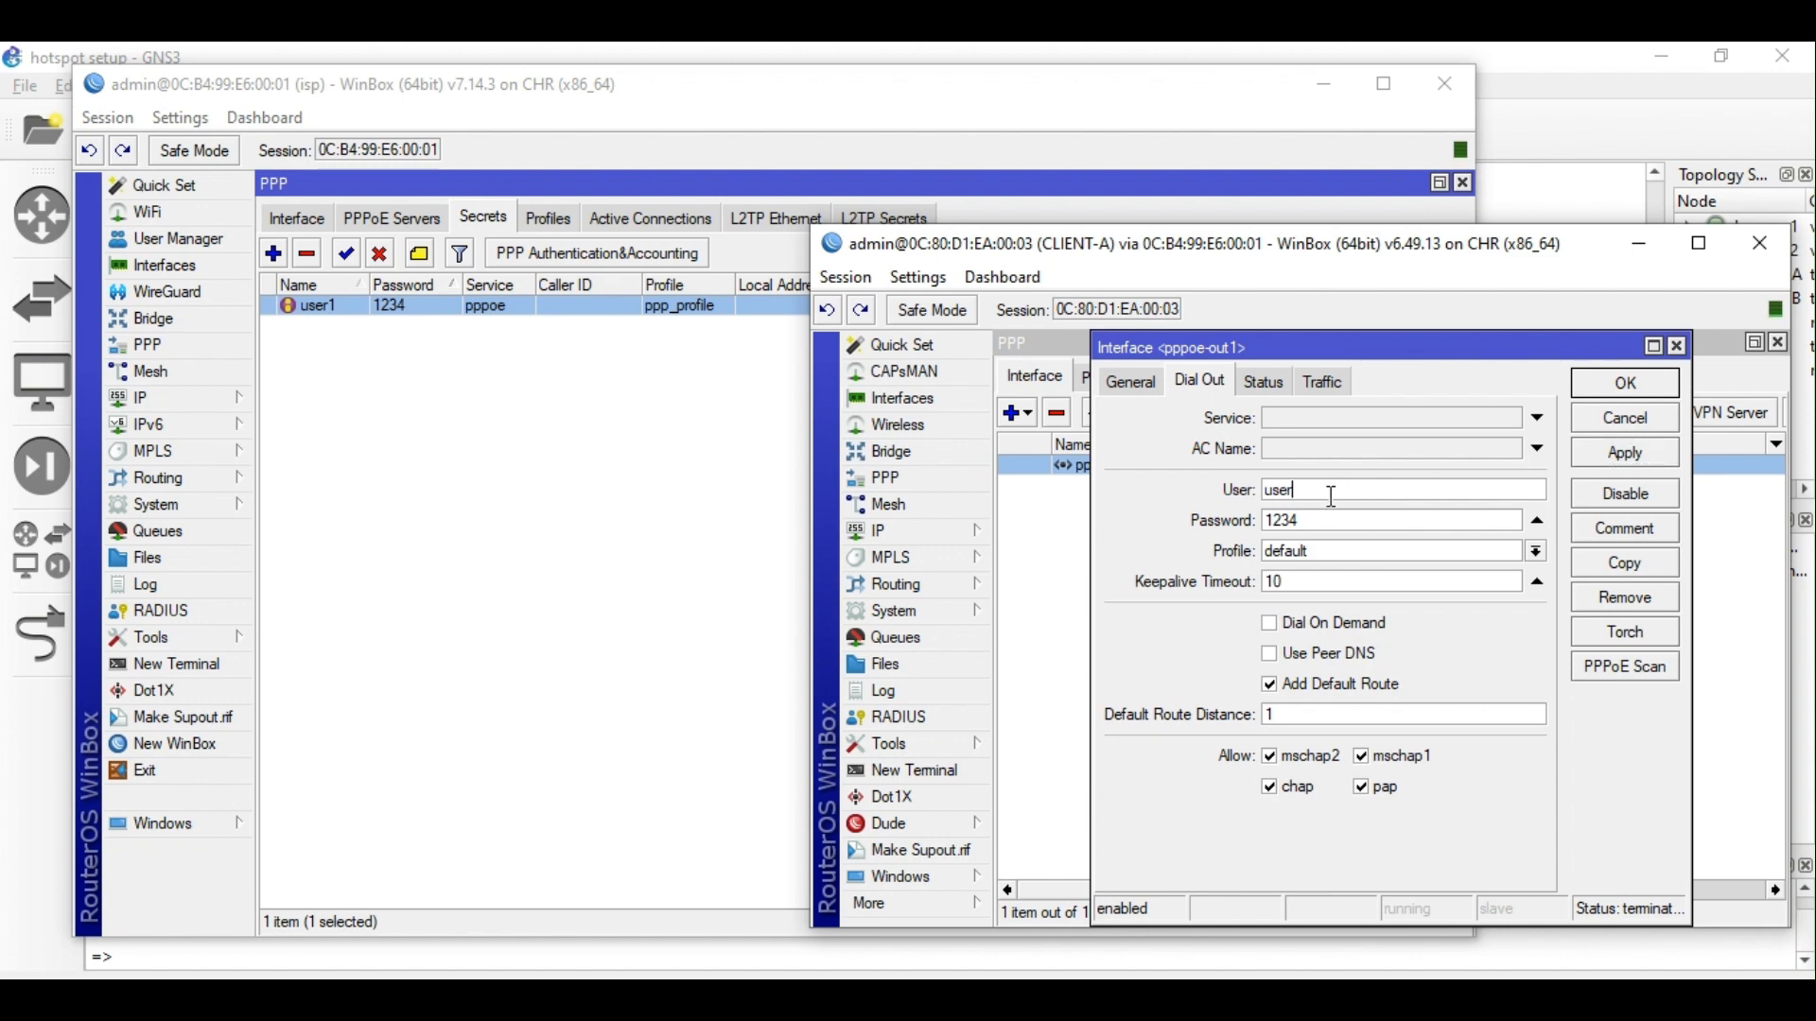
{"action": "left_click", "coordinate": [1659, 455]}
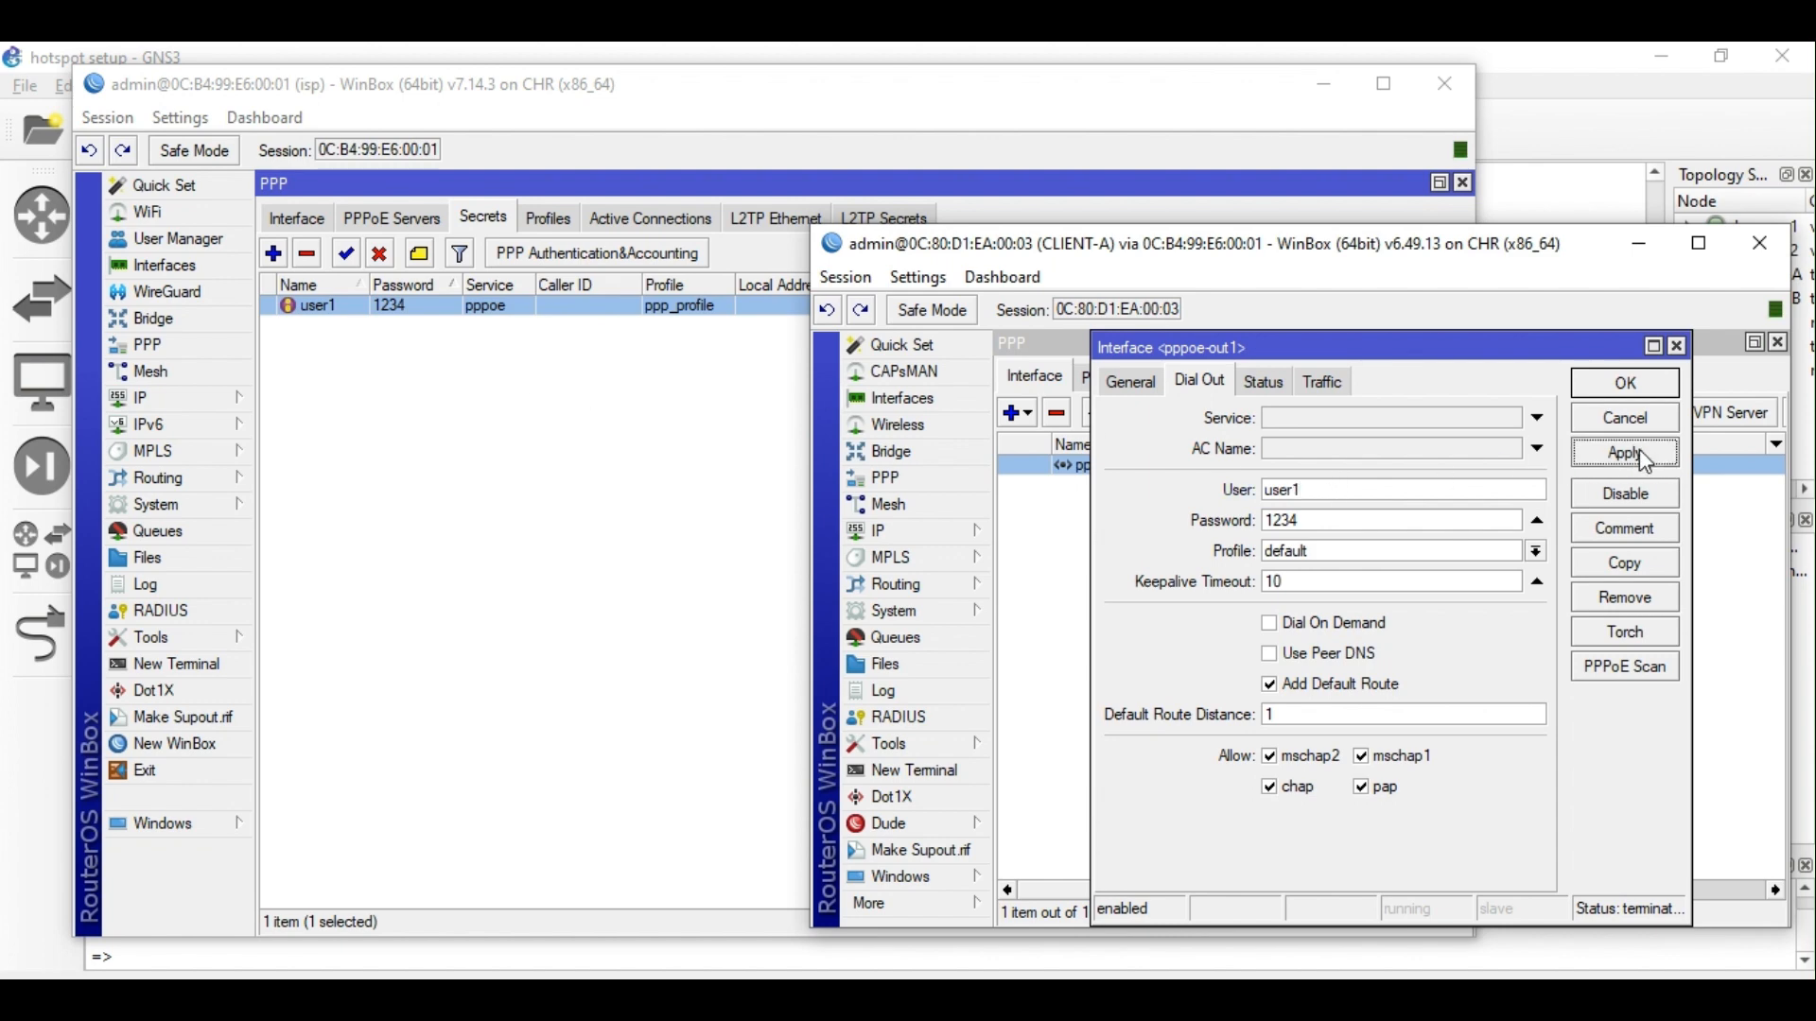
{"action": "left_click", "coordinate": [1627, 384]}
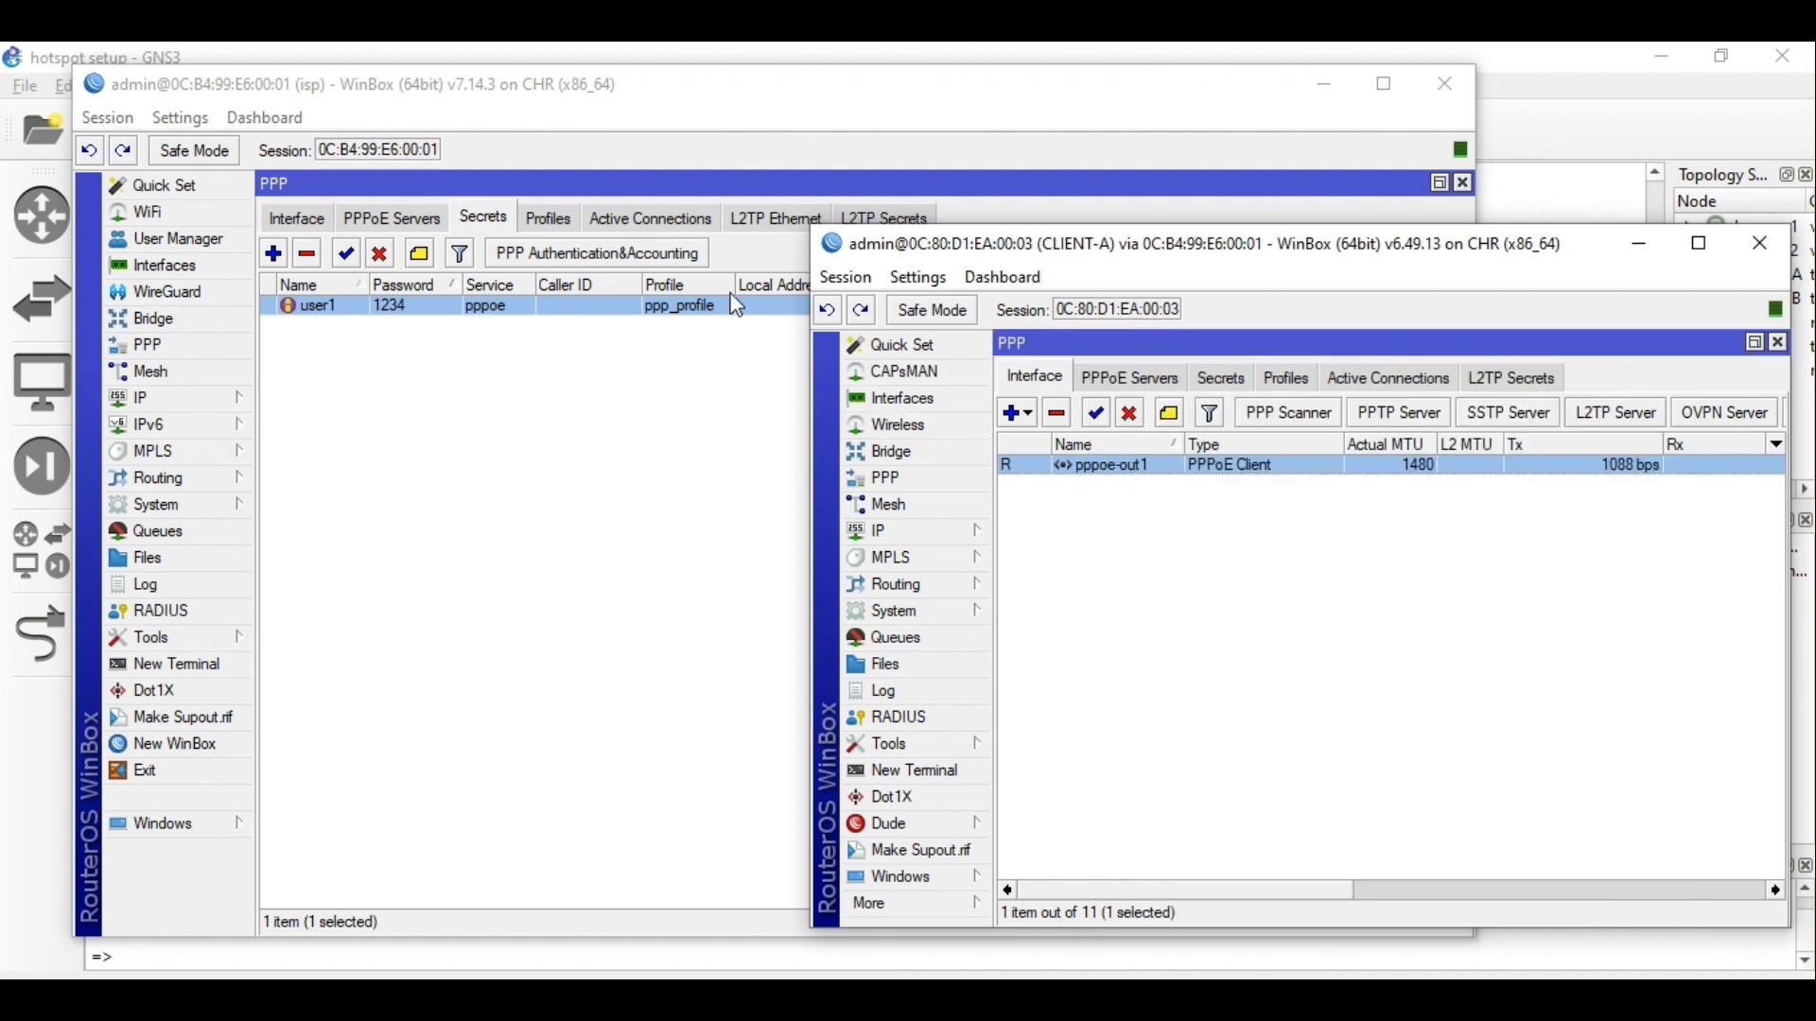
Show the isp's active PPPoE connection for user1 and its pppoe_pool address pool.
{"action": "left_click", "coordinate": [650, 219]}
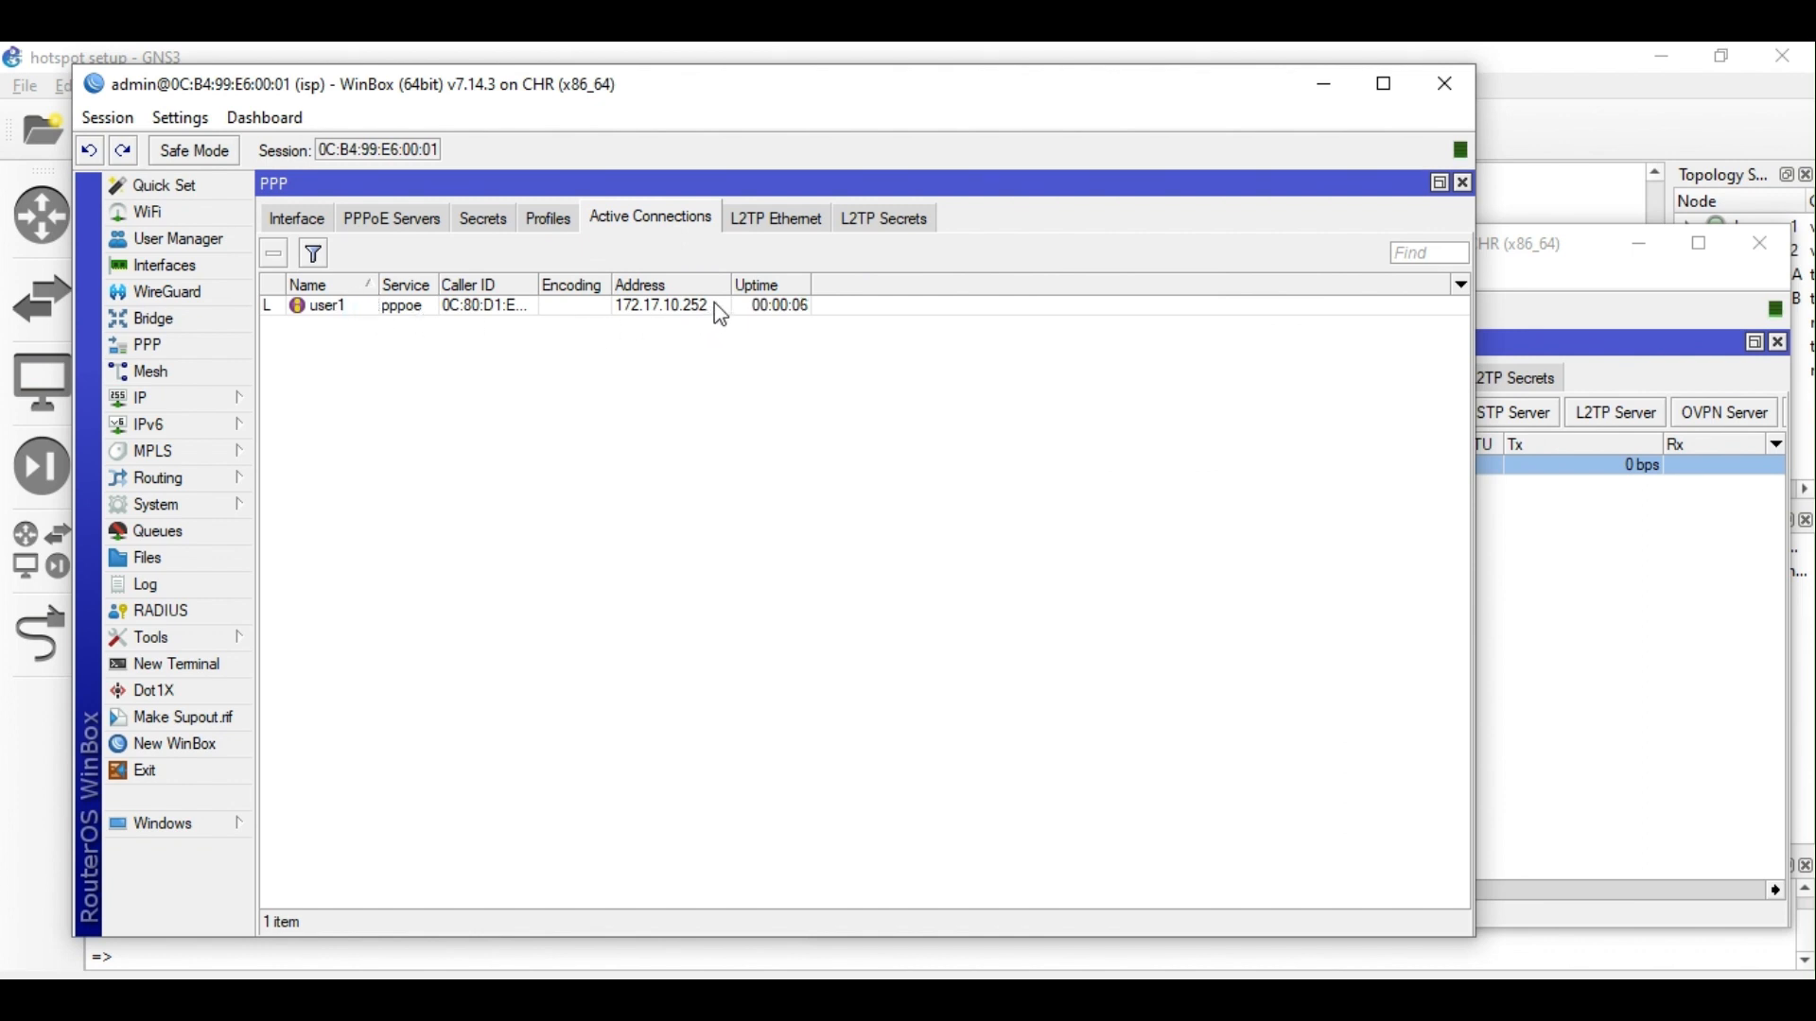
{"action": "left_click_drag", "start_coordinate": [731, 285], "coordinate": [783, 285]}
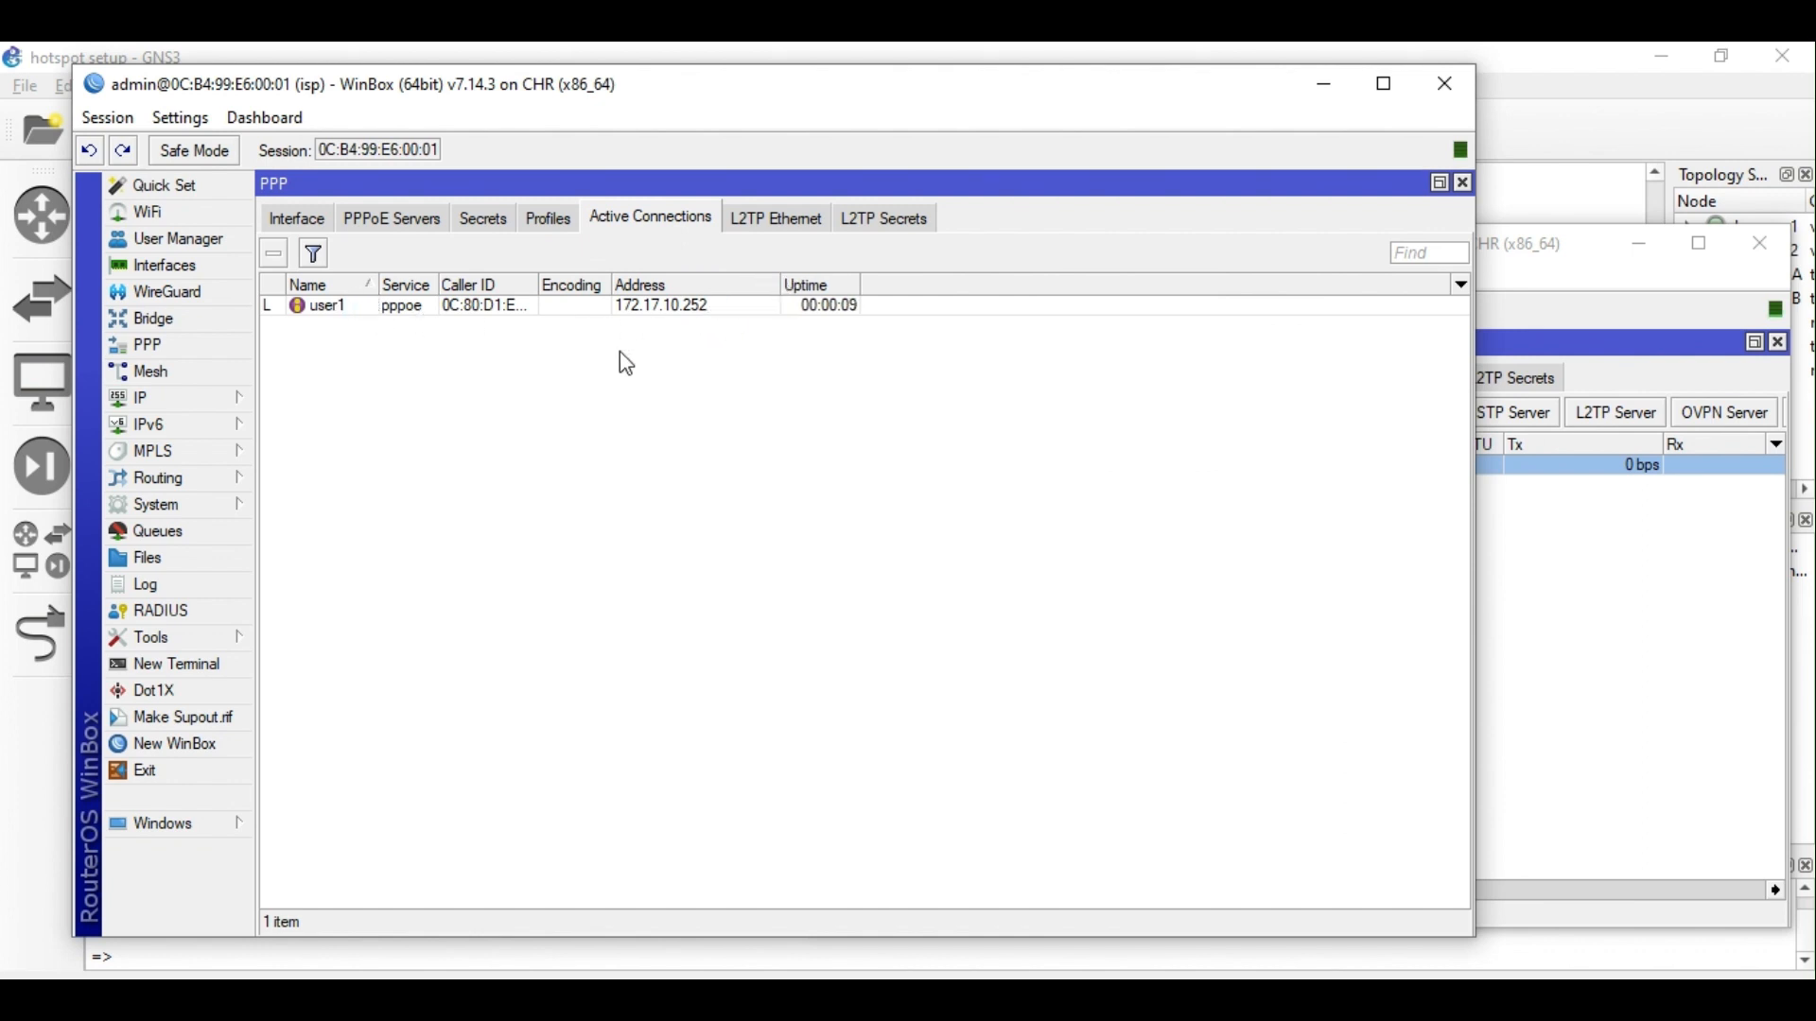
{"action": "left_click", "coordinate": [232, 394]}
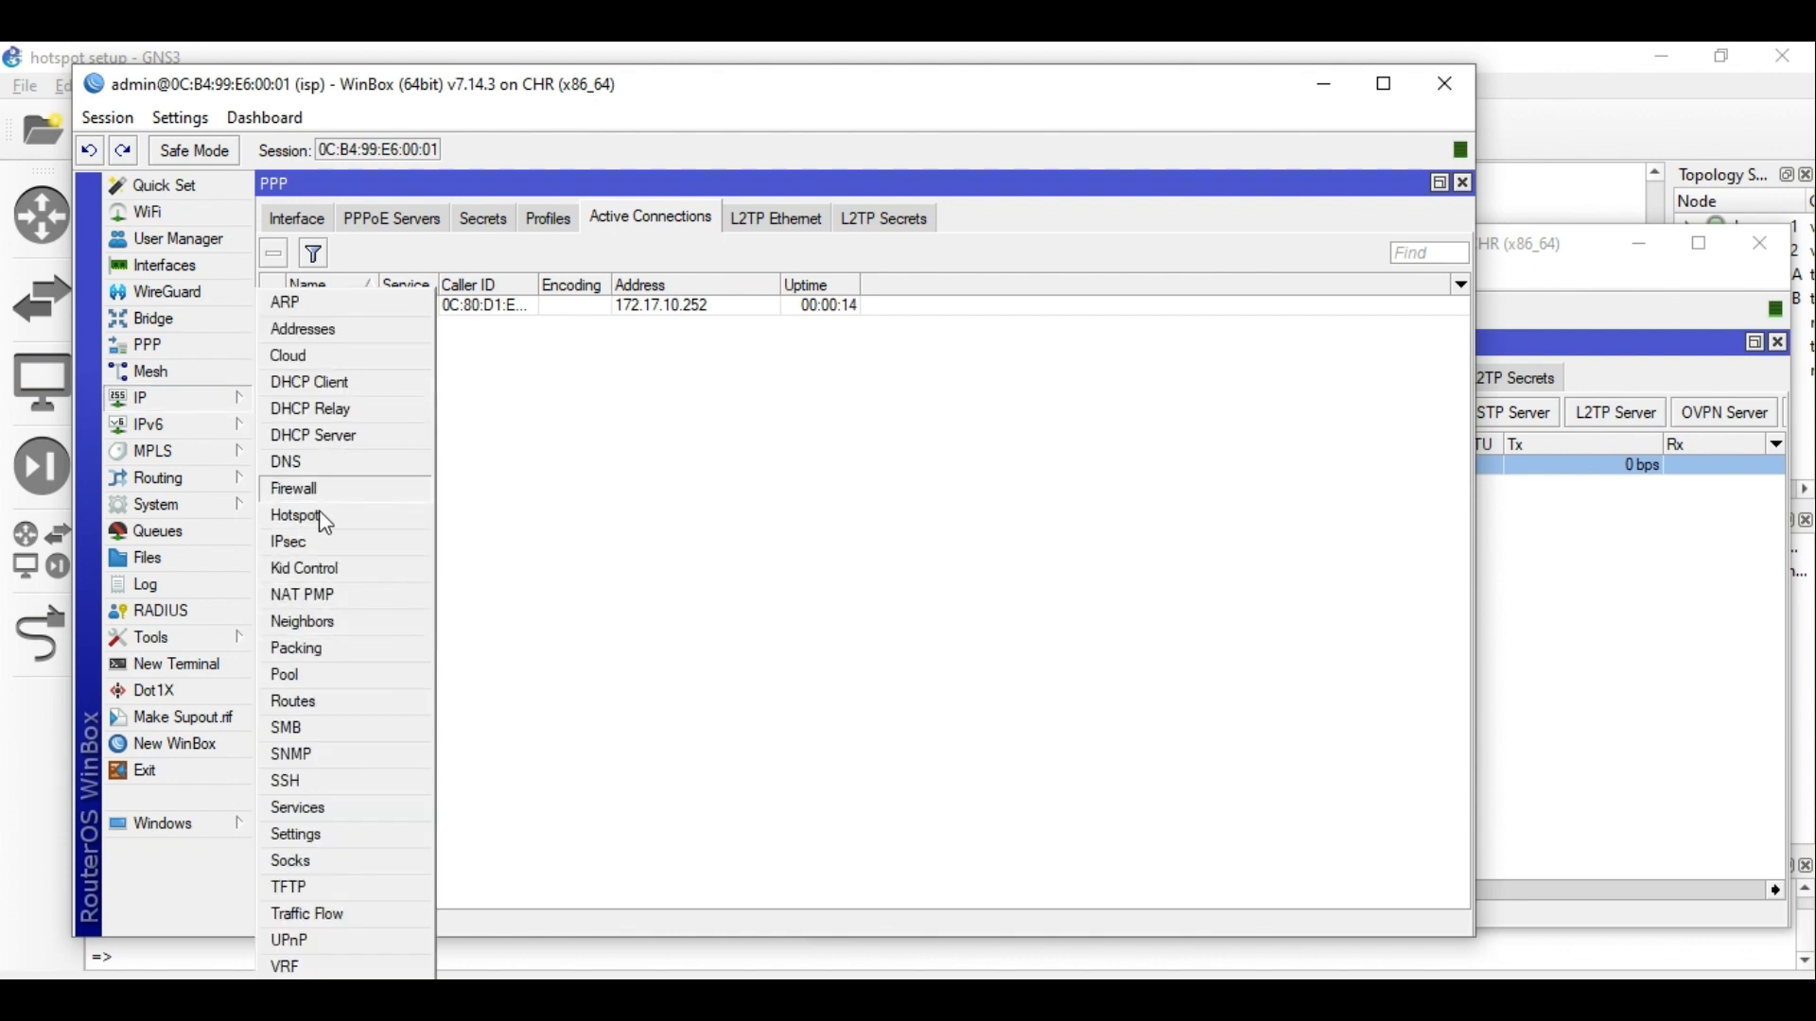
{"action": "left_click", "coordinate": [326, 670]}
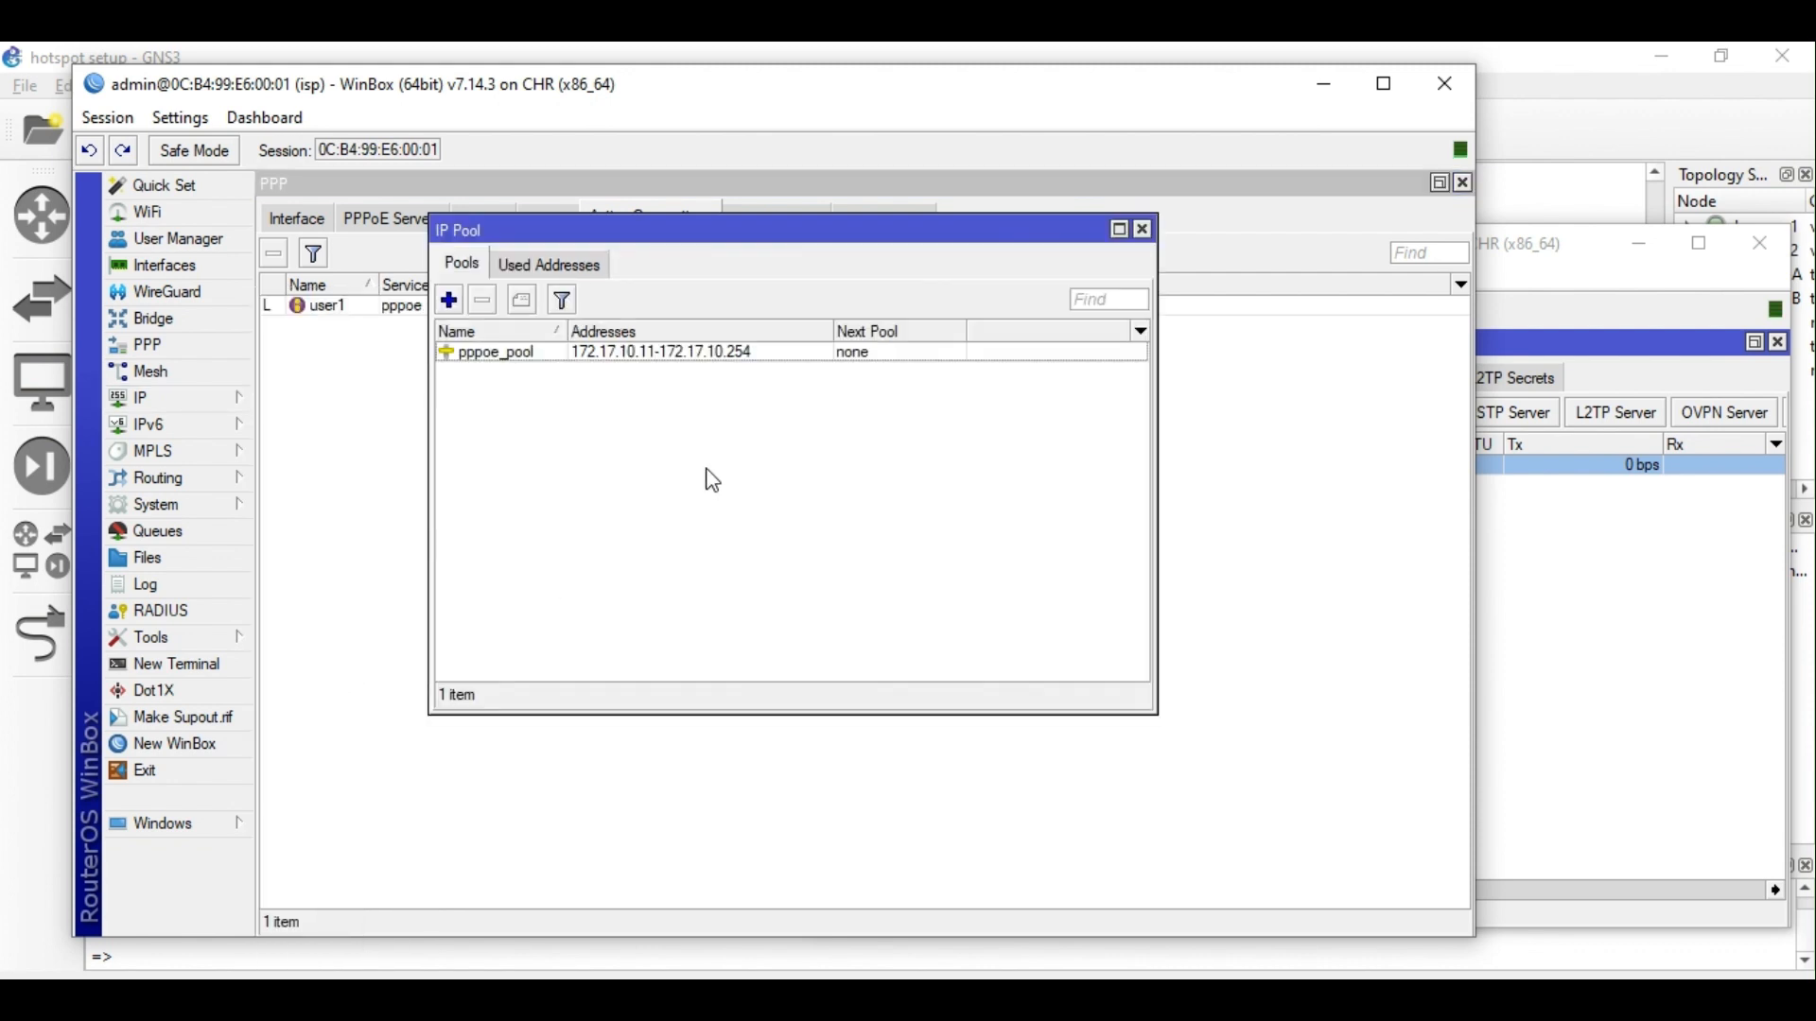
{"action": "left_click", "coordinate": [743, 355]}
{"action": "left_click_drag", "start_coordinate": [832, 253], "coordinate": [787, 437]}
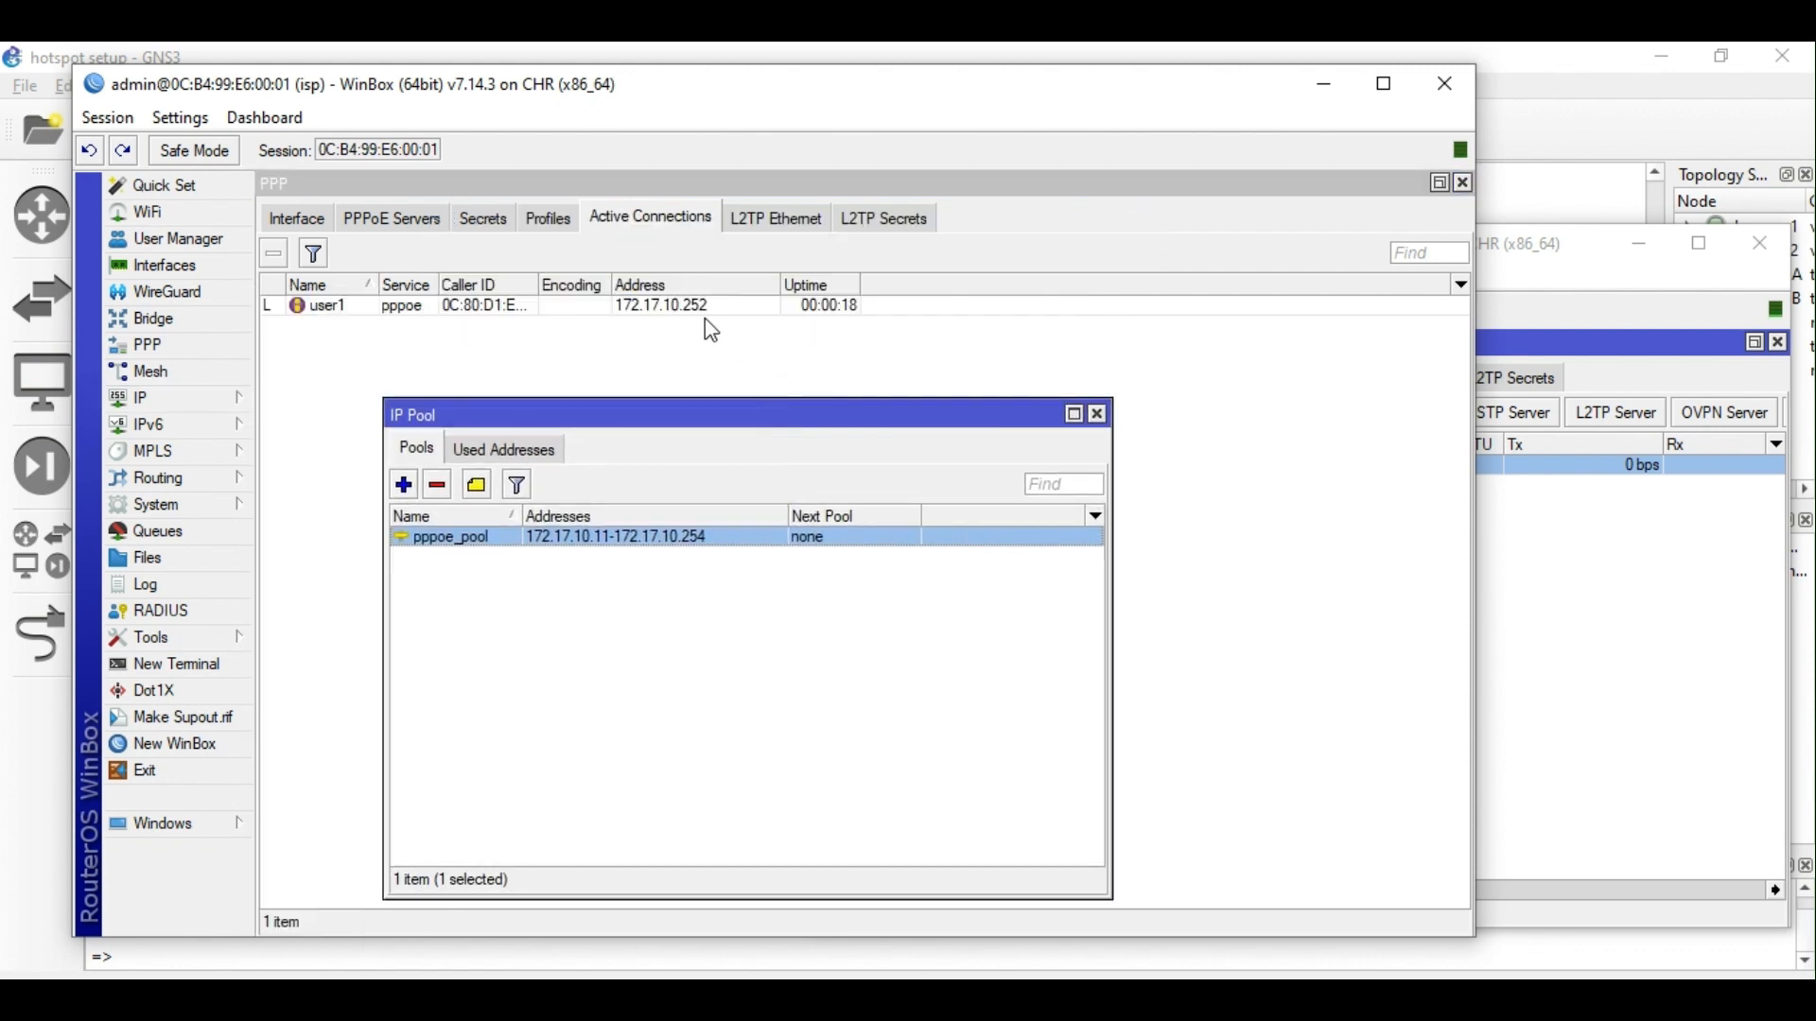
List CLIENT-A's IP addresses, showing dynamic 172.17.10.252 on pppoe-out1.
{"action": "left_click", "coordinate": [1728, 614]}
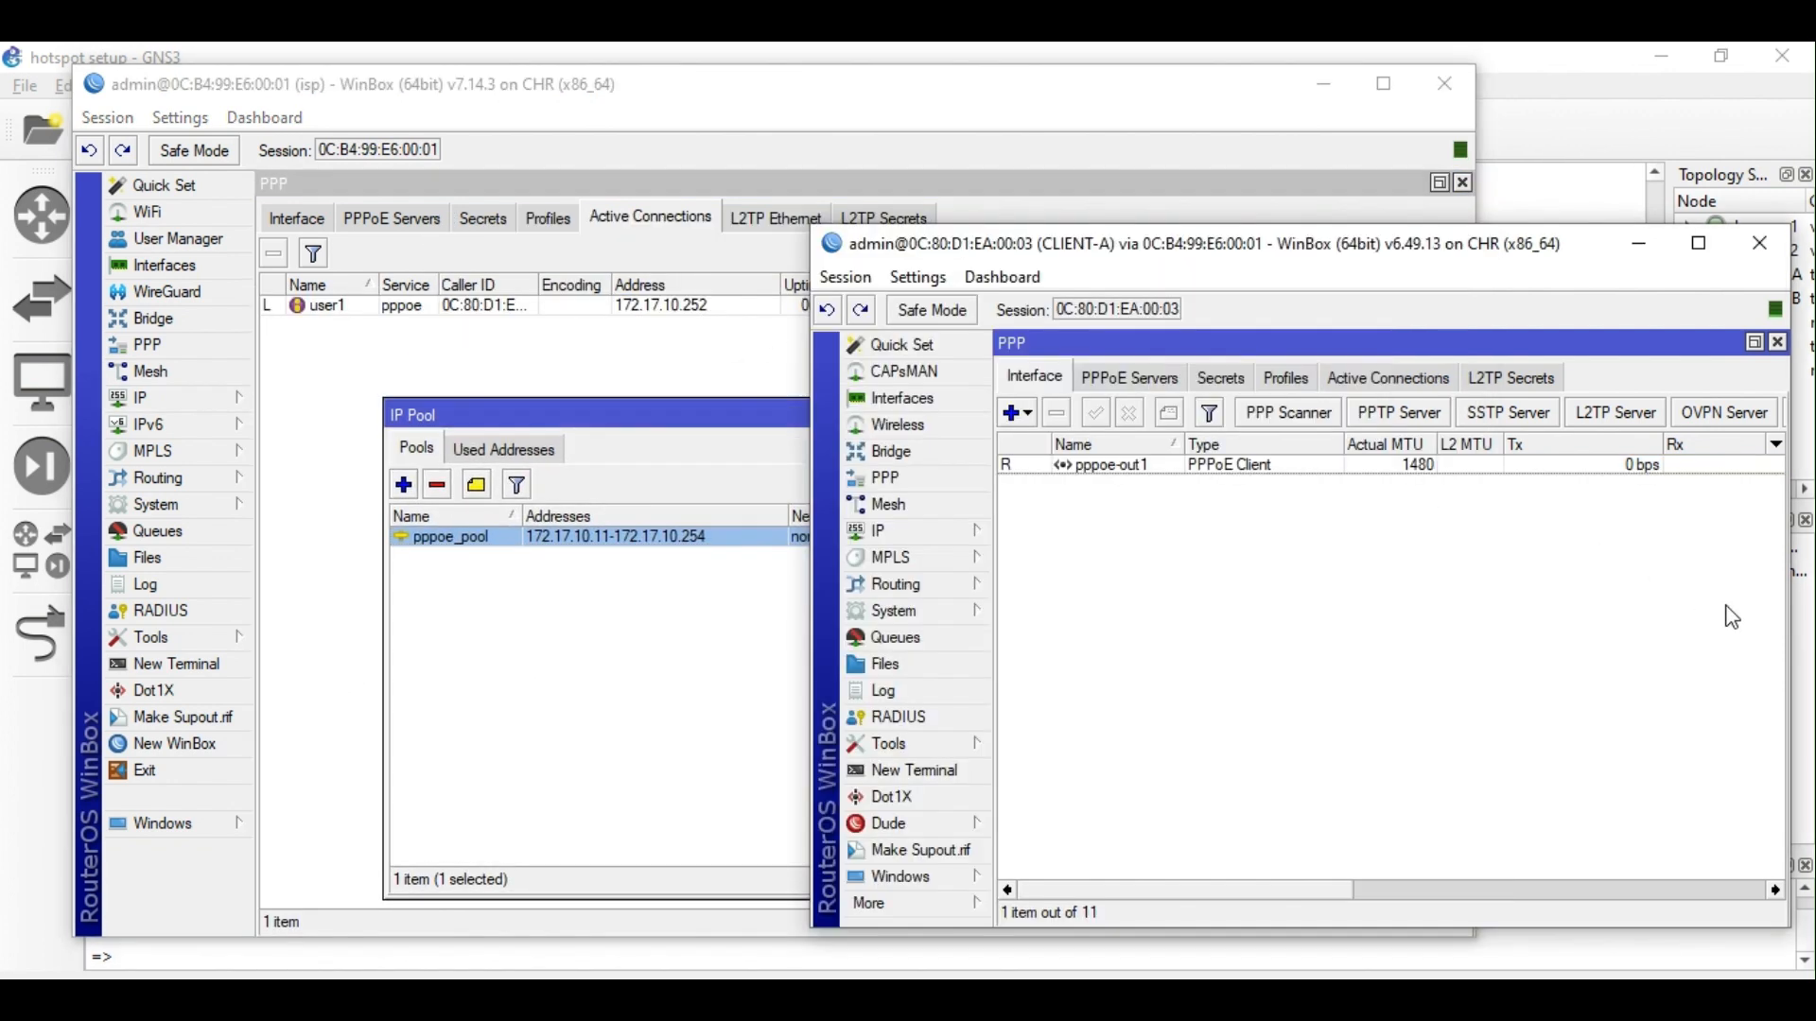
{"action": "left_click", "coordinate": [942, 542]}
{"action": "left_click", "coordinate": [1040, 382]}
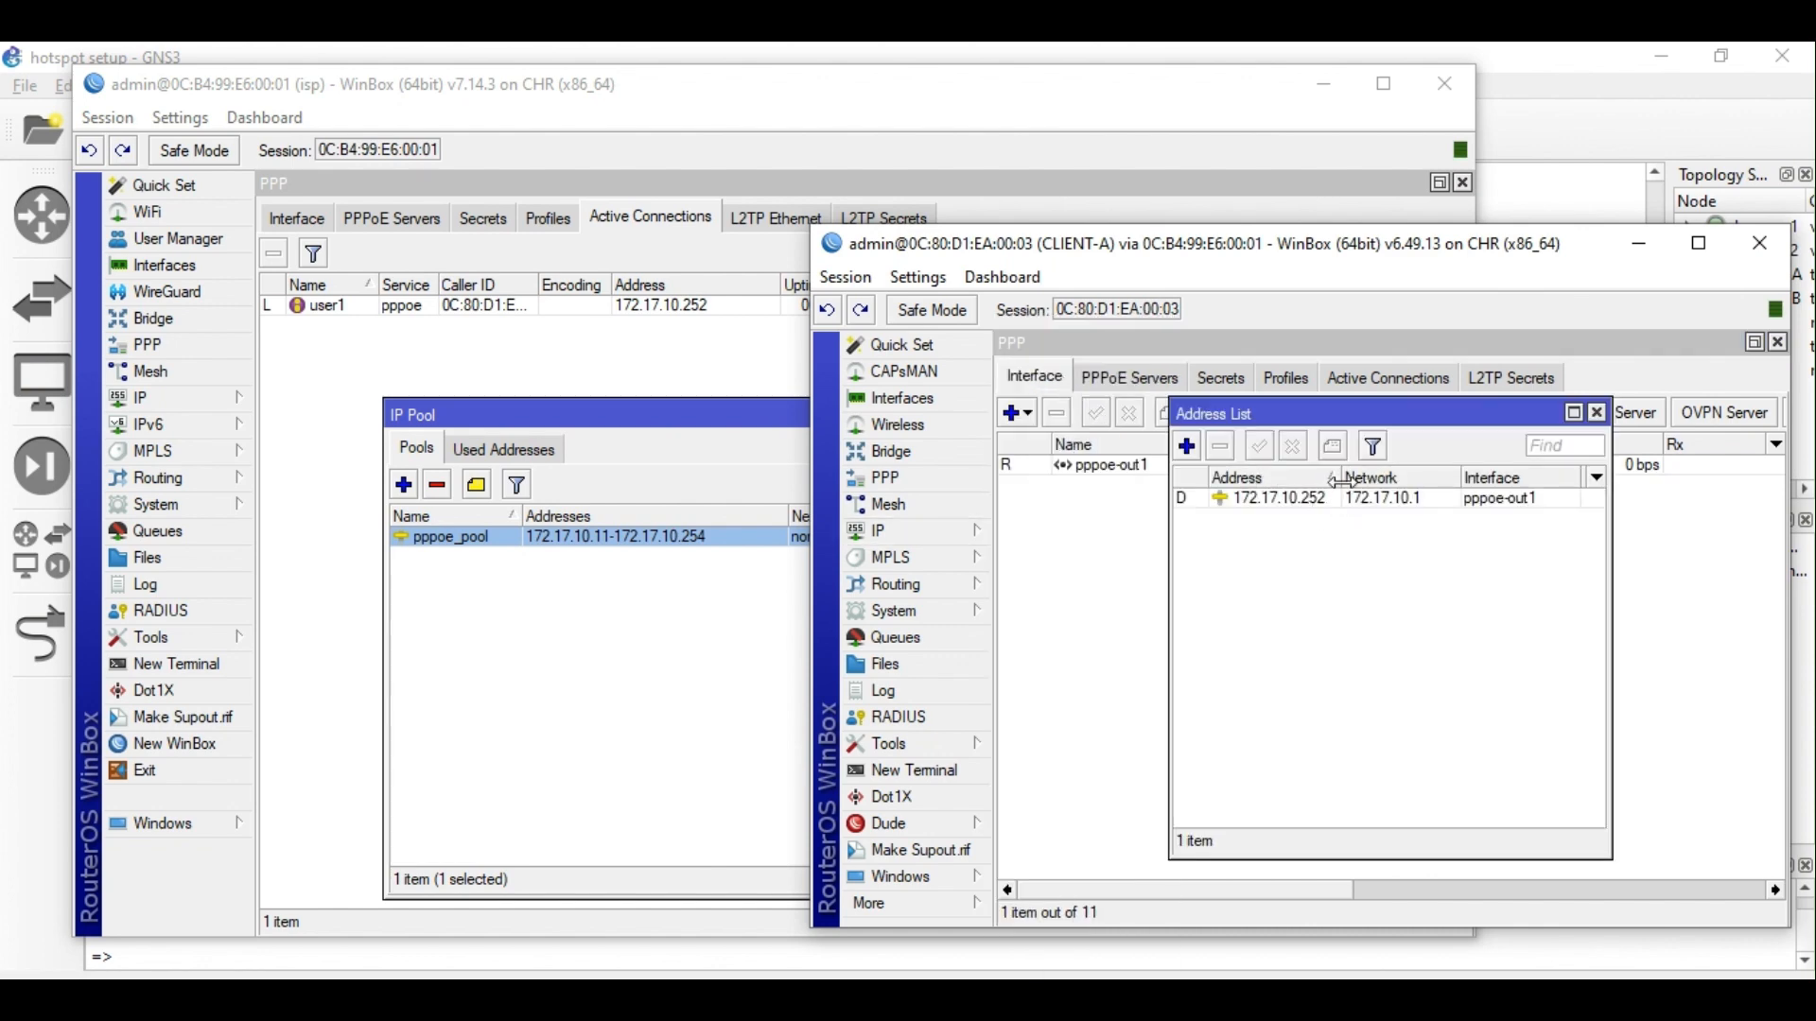
{"action": "left_click_drag", "start_coordinate": [1343, 482], "coordinate": [1374, 482]}
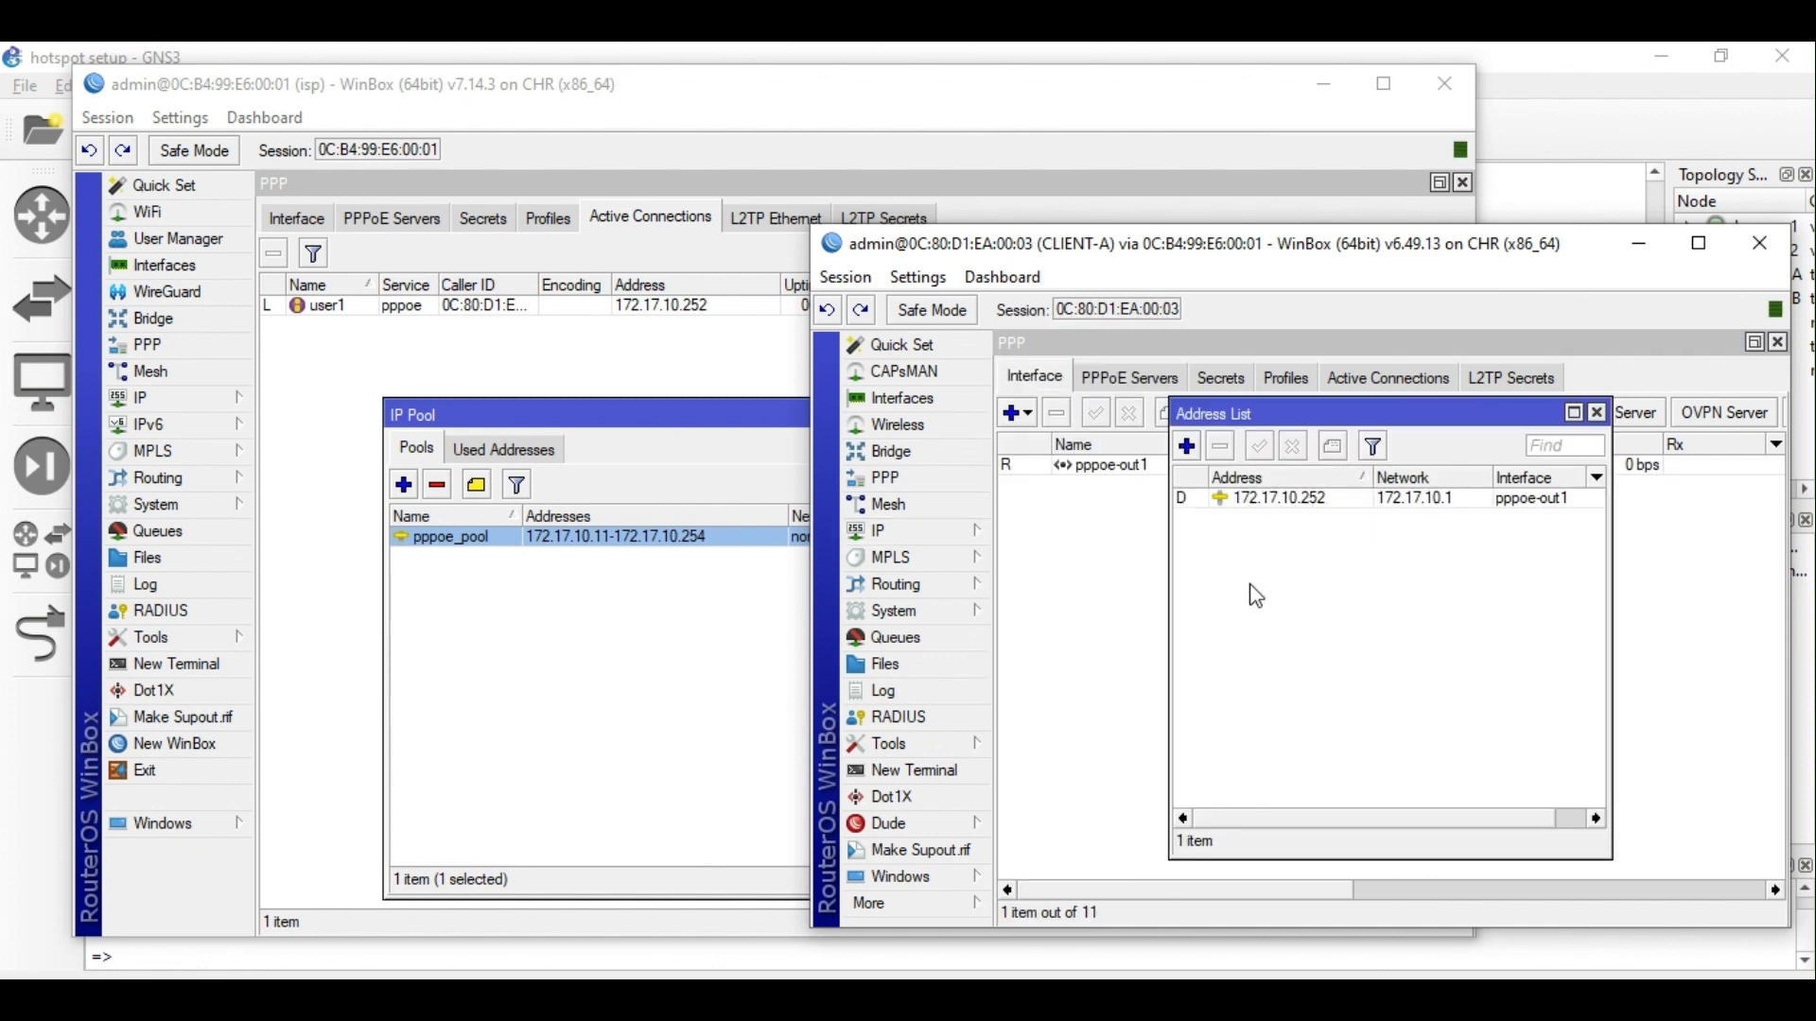
{"action": "left_click", "coordinate": [901, 772]}
Ping 8.8.8.8 from CLIENT-A with 0% loss and check its empty NAT rules.
{"action": "type", "text": "ping 8.8.8.8"}
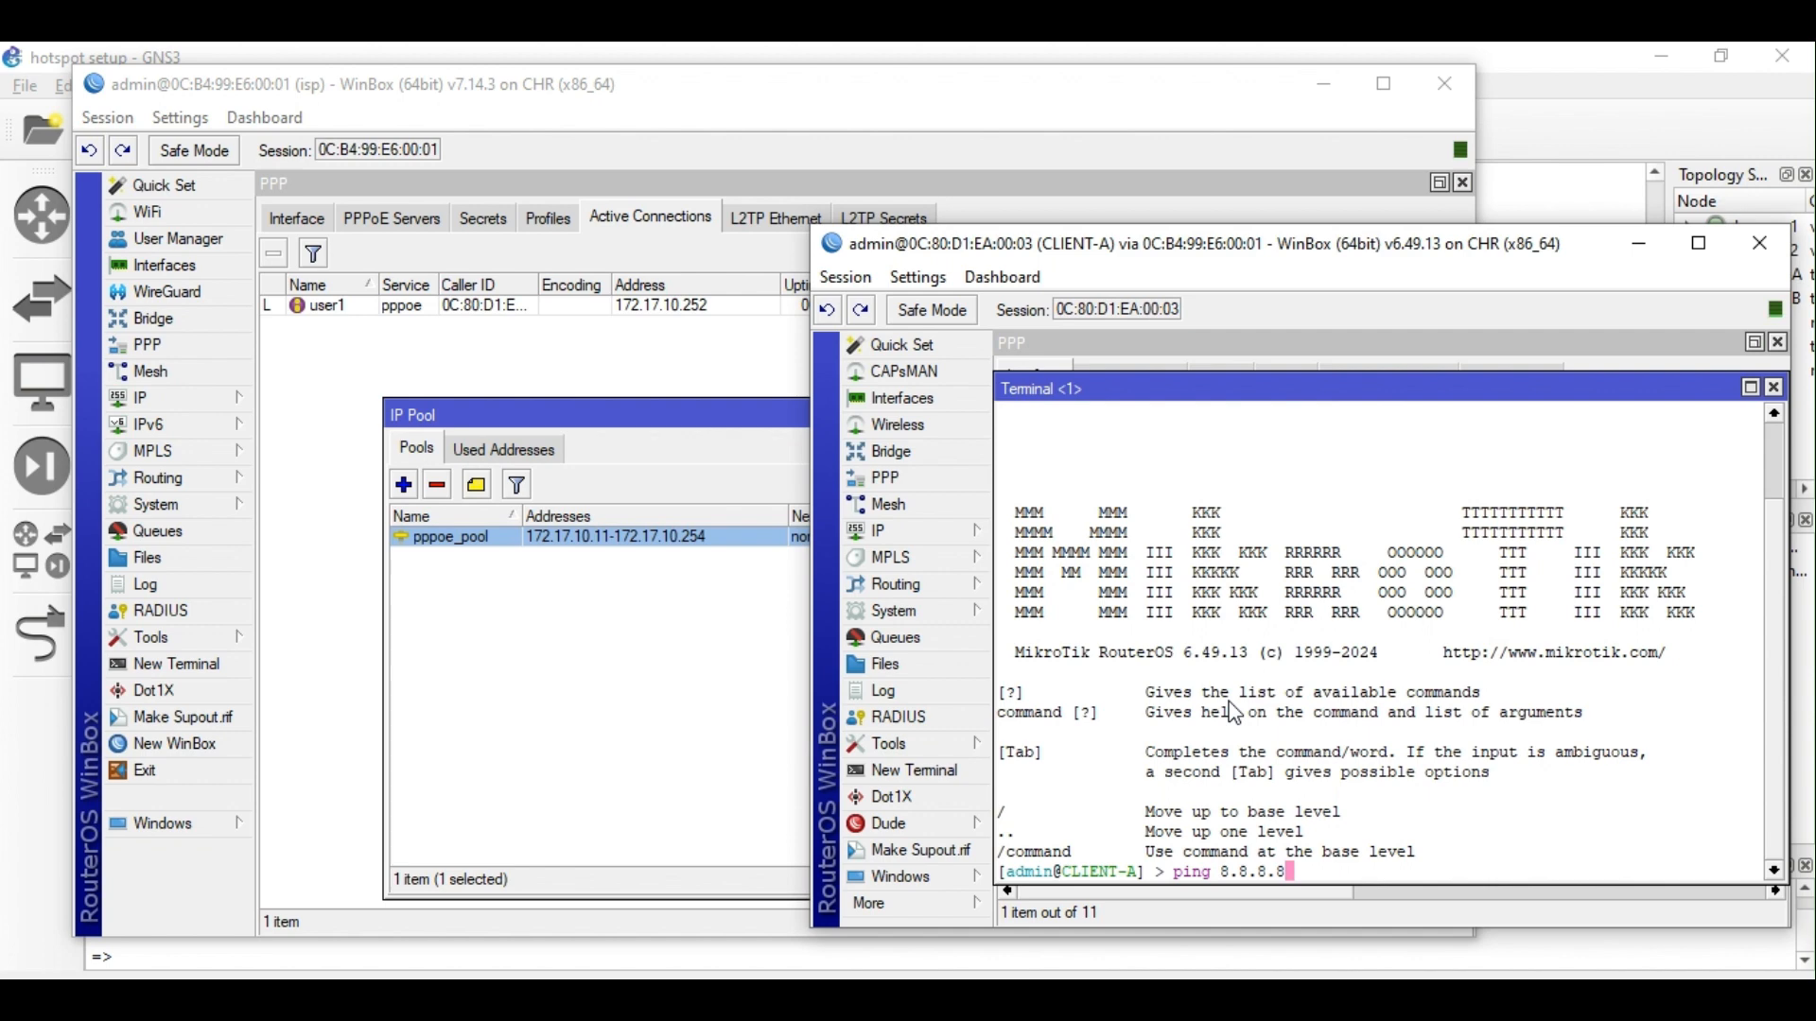
{"action": "key", "text": "Return"}
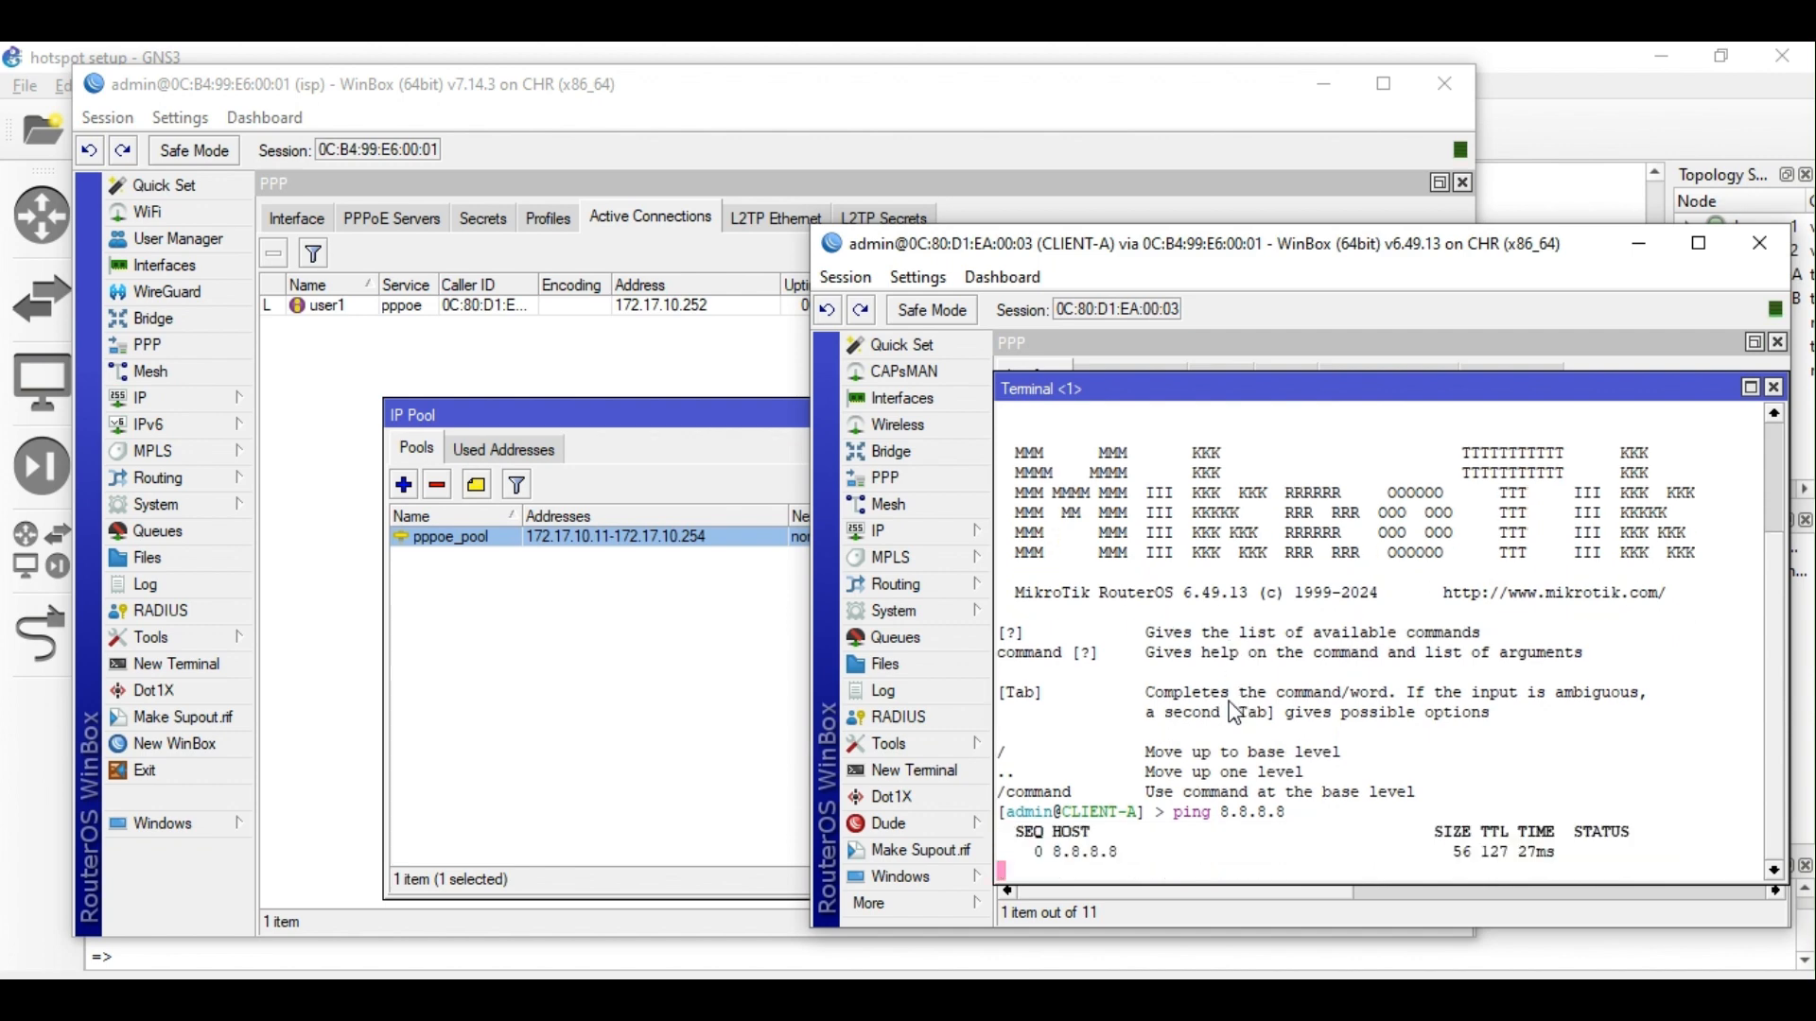
{"action": "key", "text": "ctrl+c"}
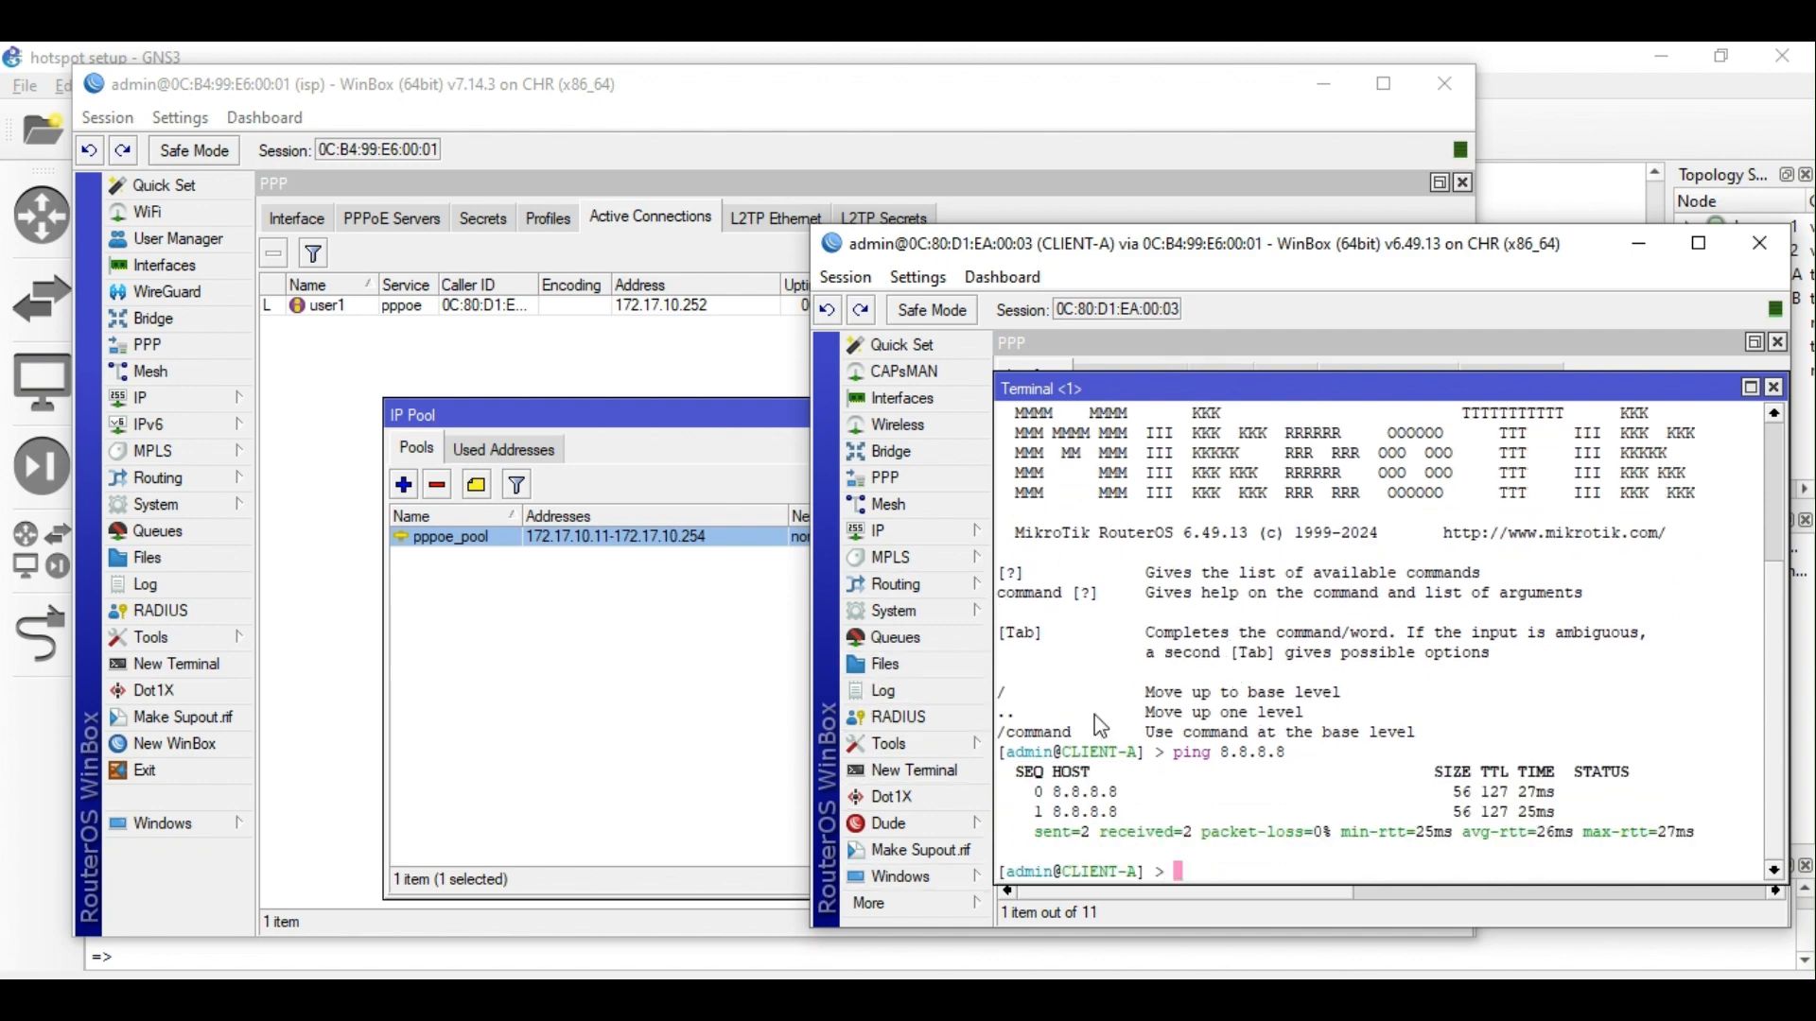
{"action": "left_click", "coordinate": [912, 531]}
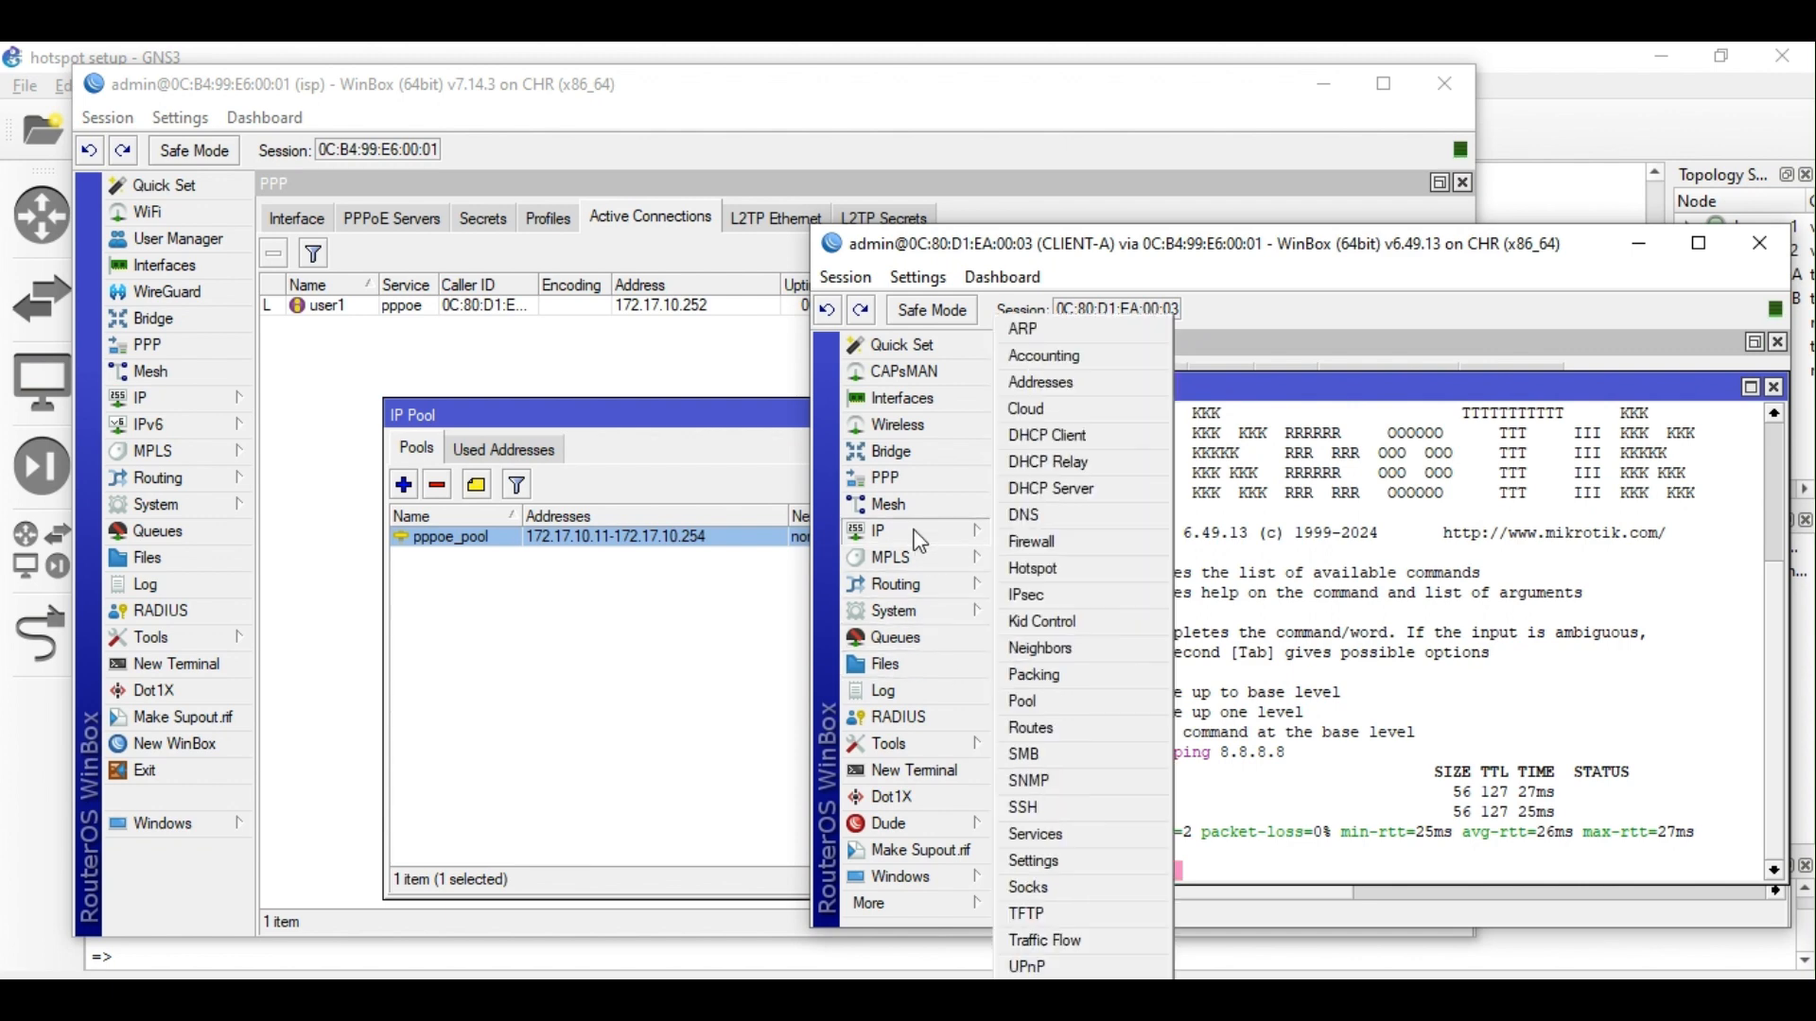
{"action": "left_click", "coordinate": [1049, 541]}
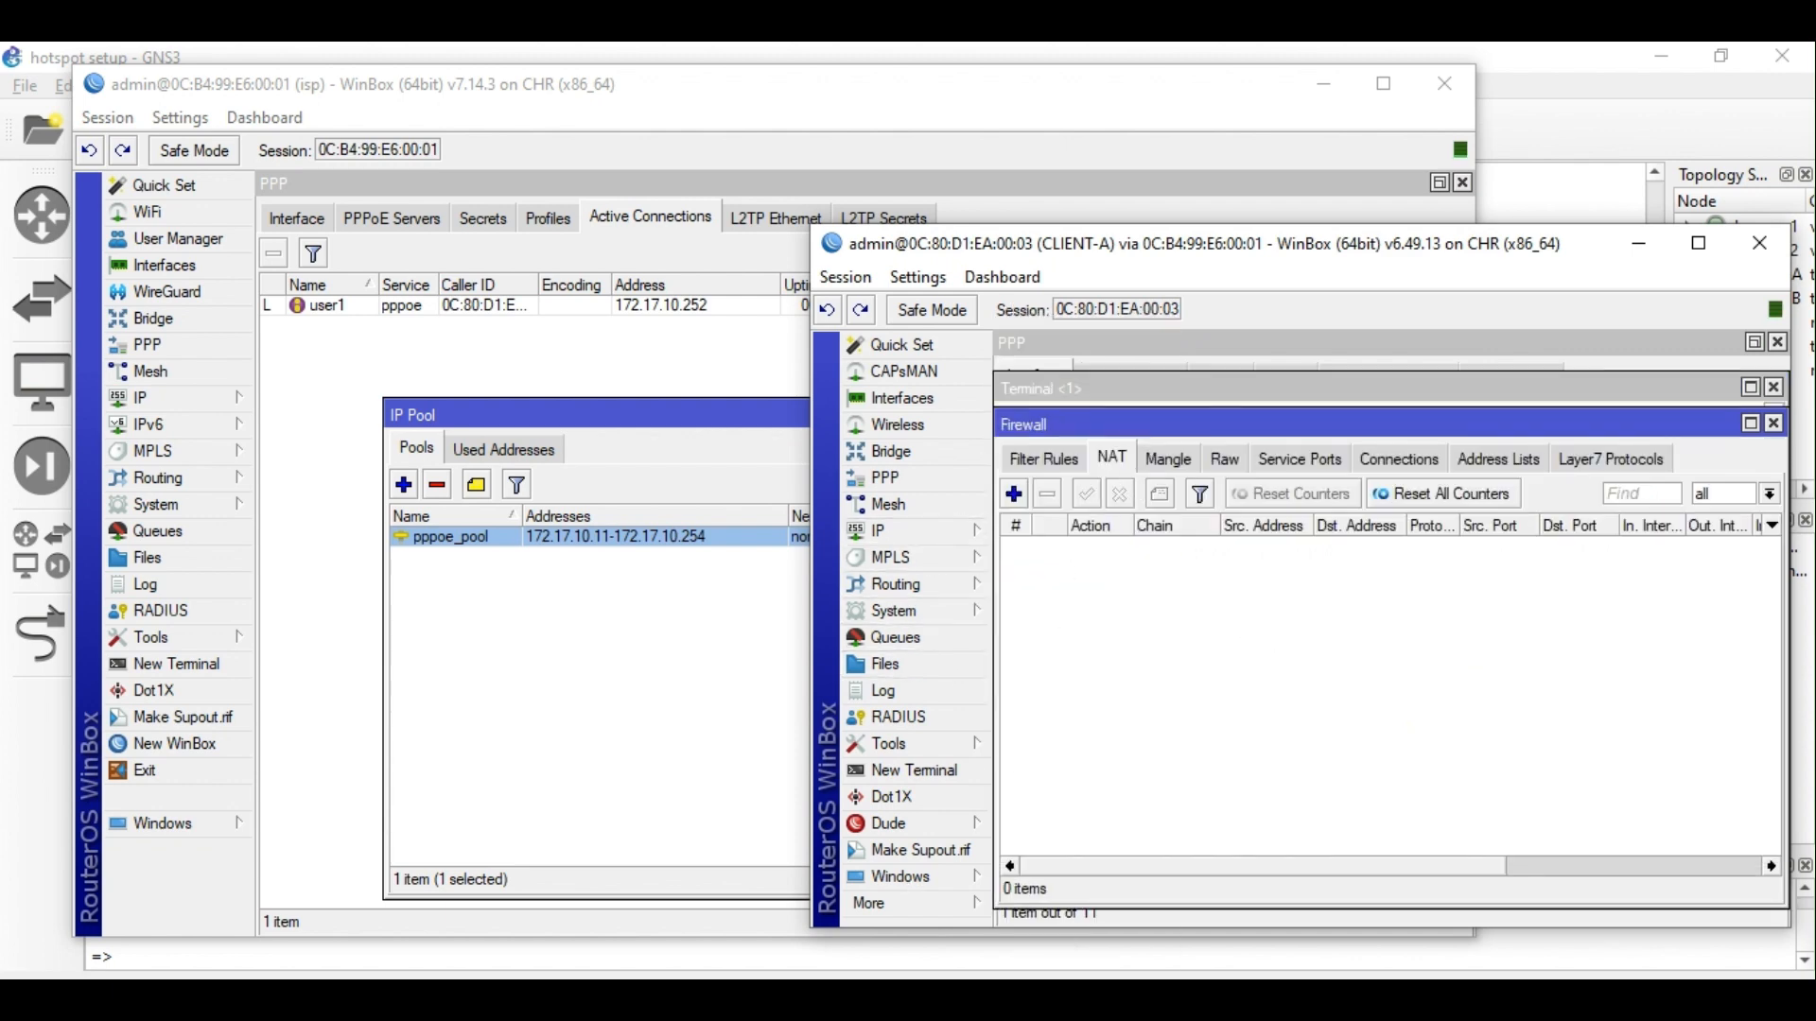
{"action": "left_click", "coordinate": [837, 998]}
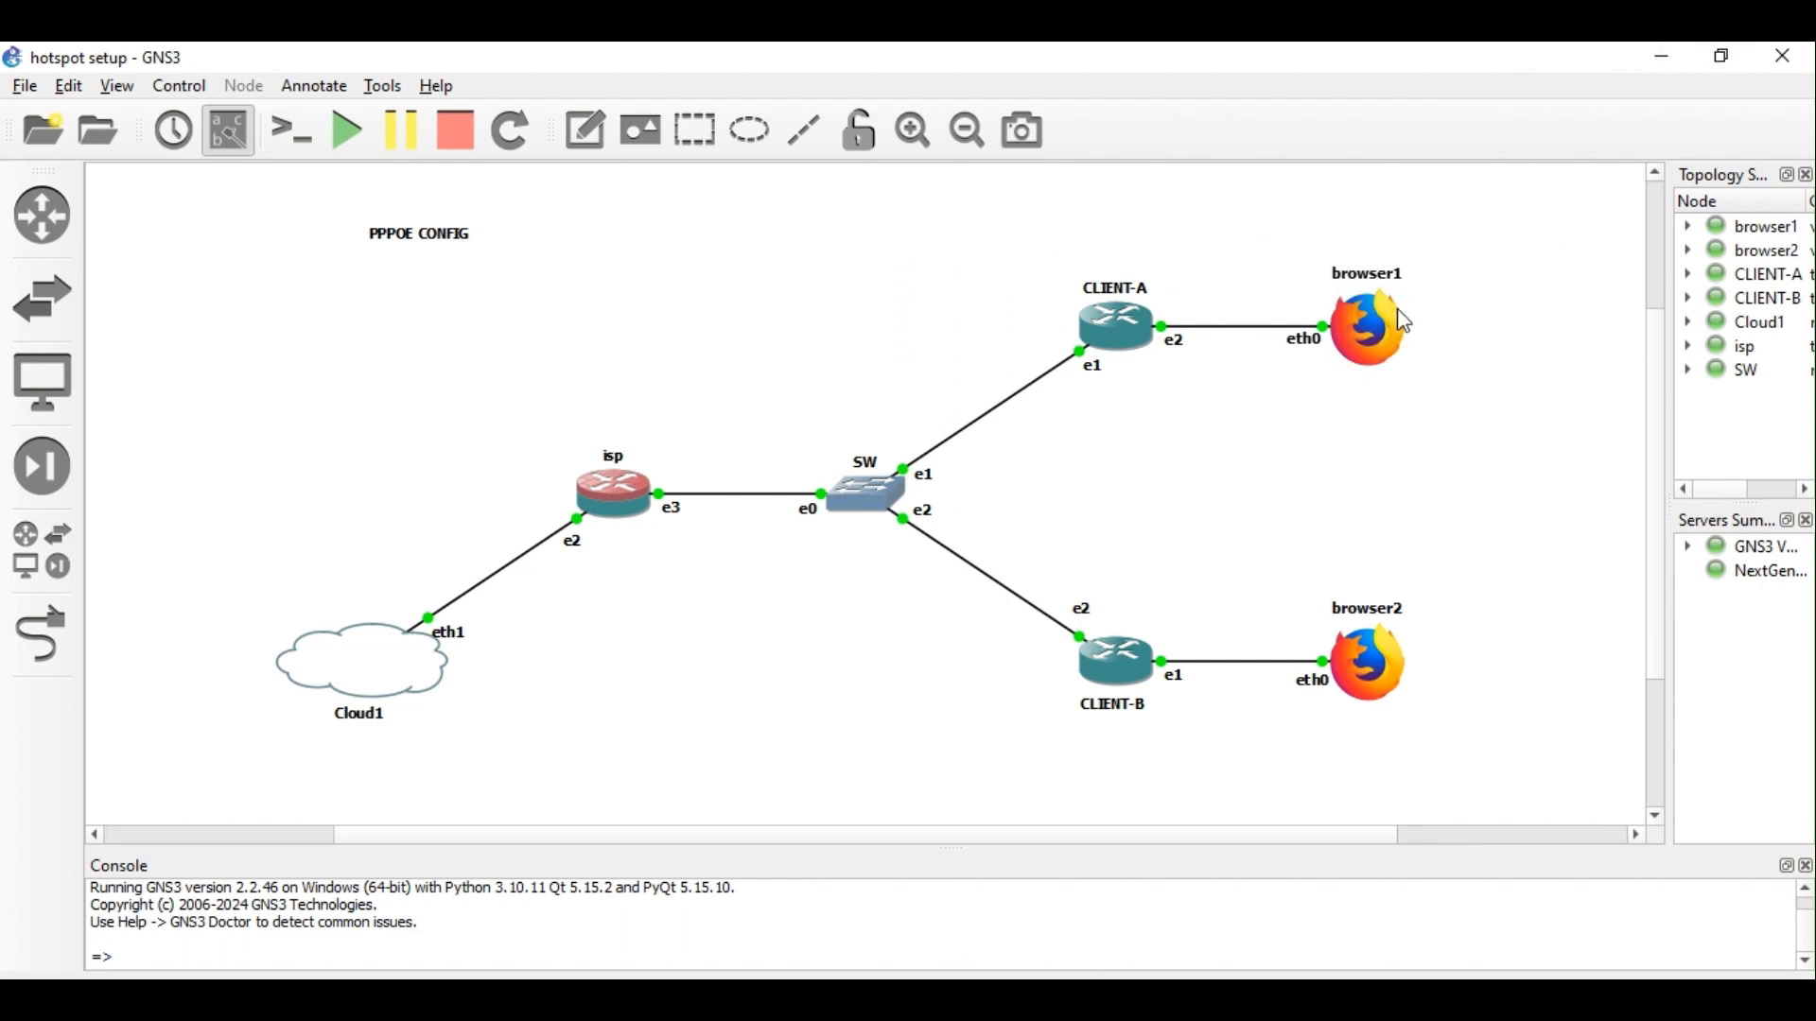
Close CLIENT-A's NAT and terminal windows and the isp pool list, showing the PPP secrets.
{"action": "left_click", "coordinate": [1664, 59]}
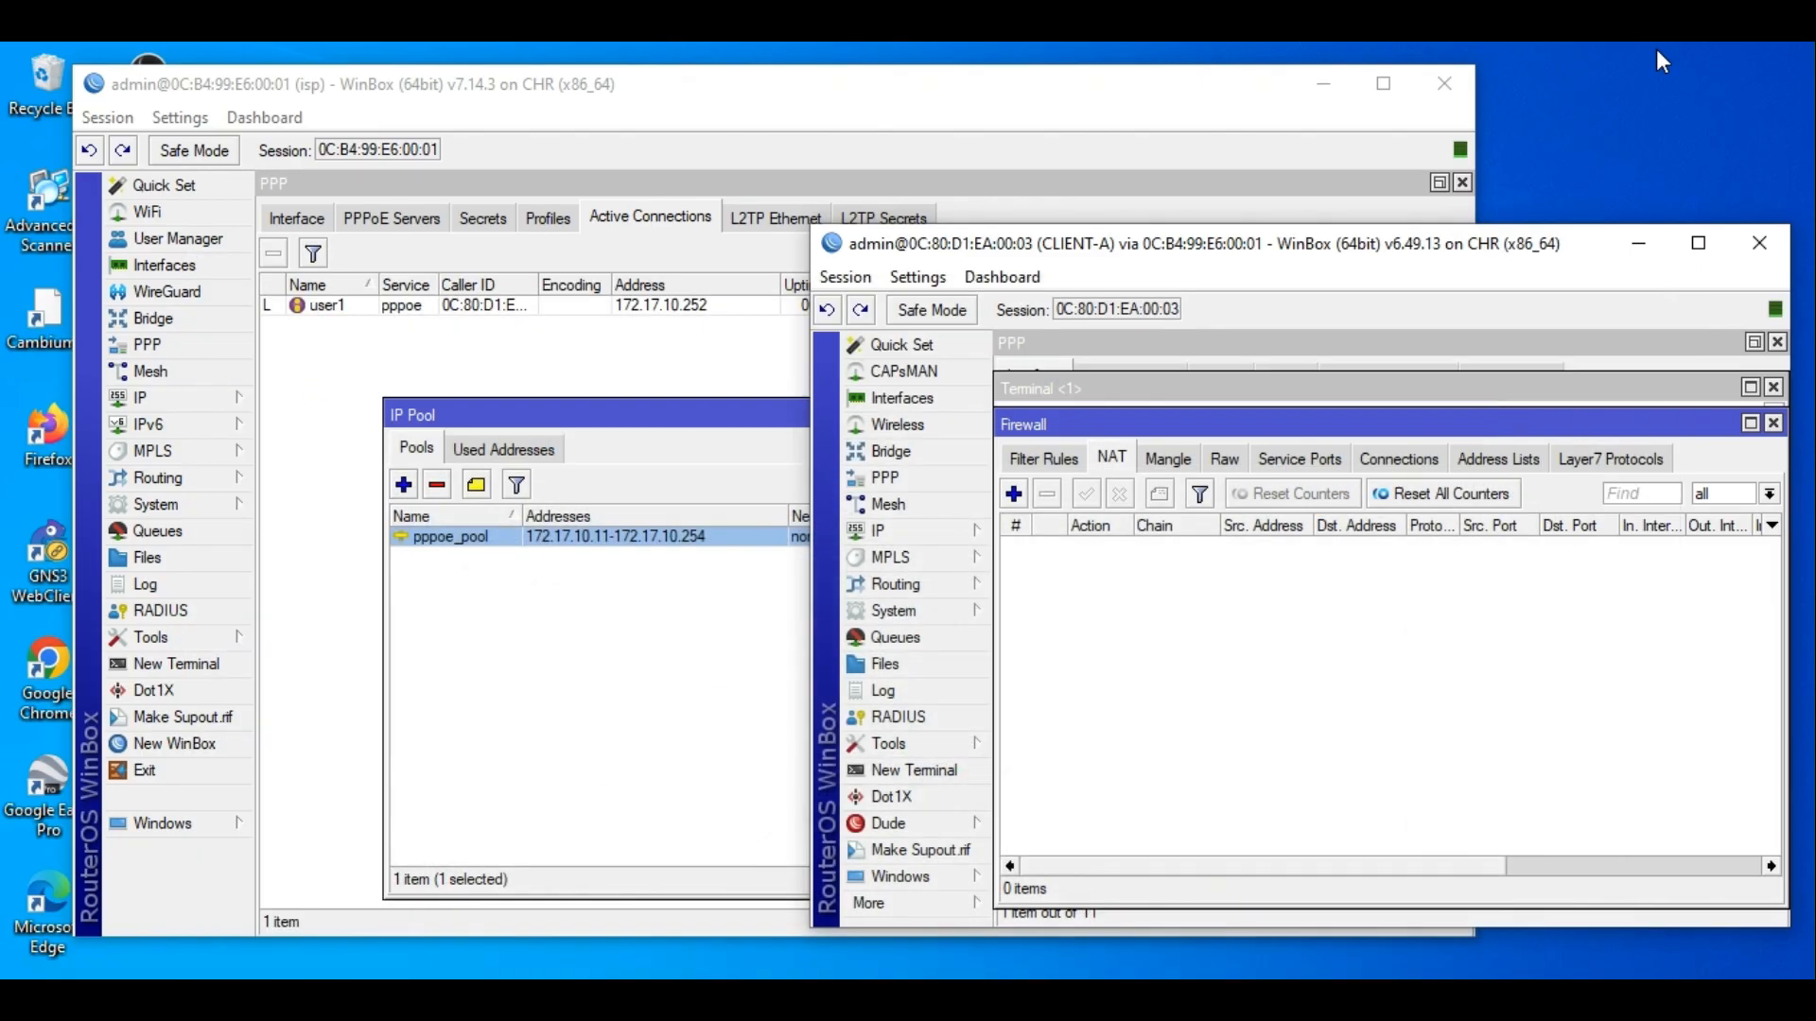
{"action": "left_click", "coordinate": [1772, 423]}
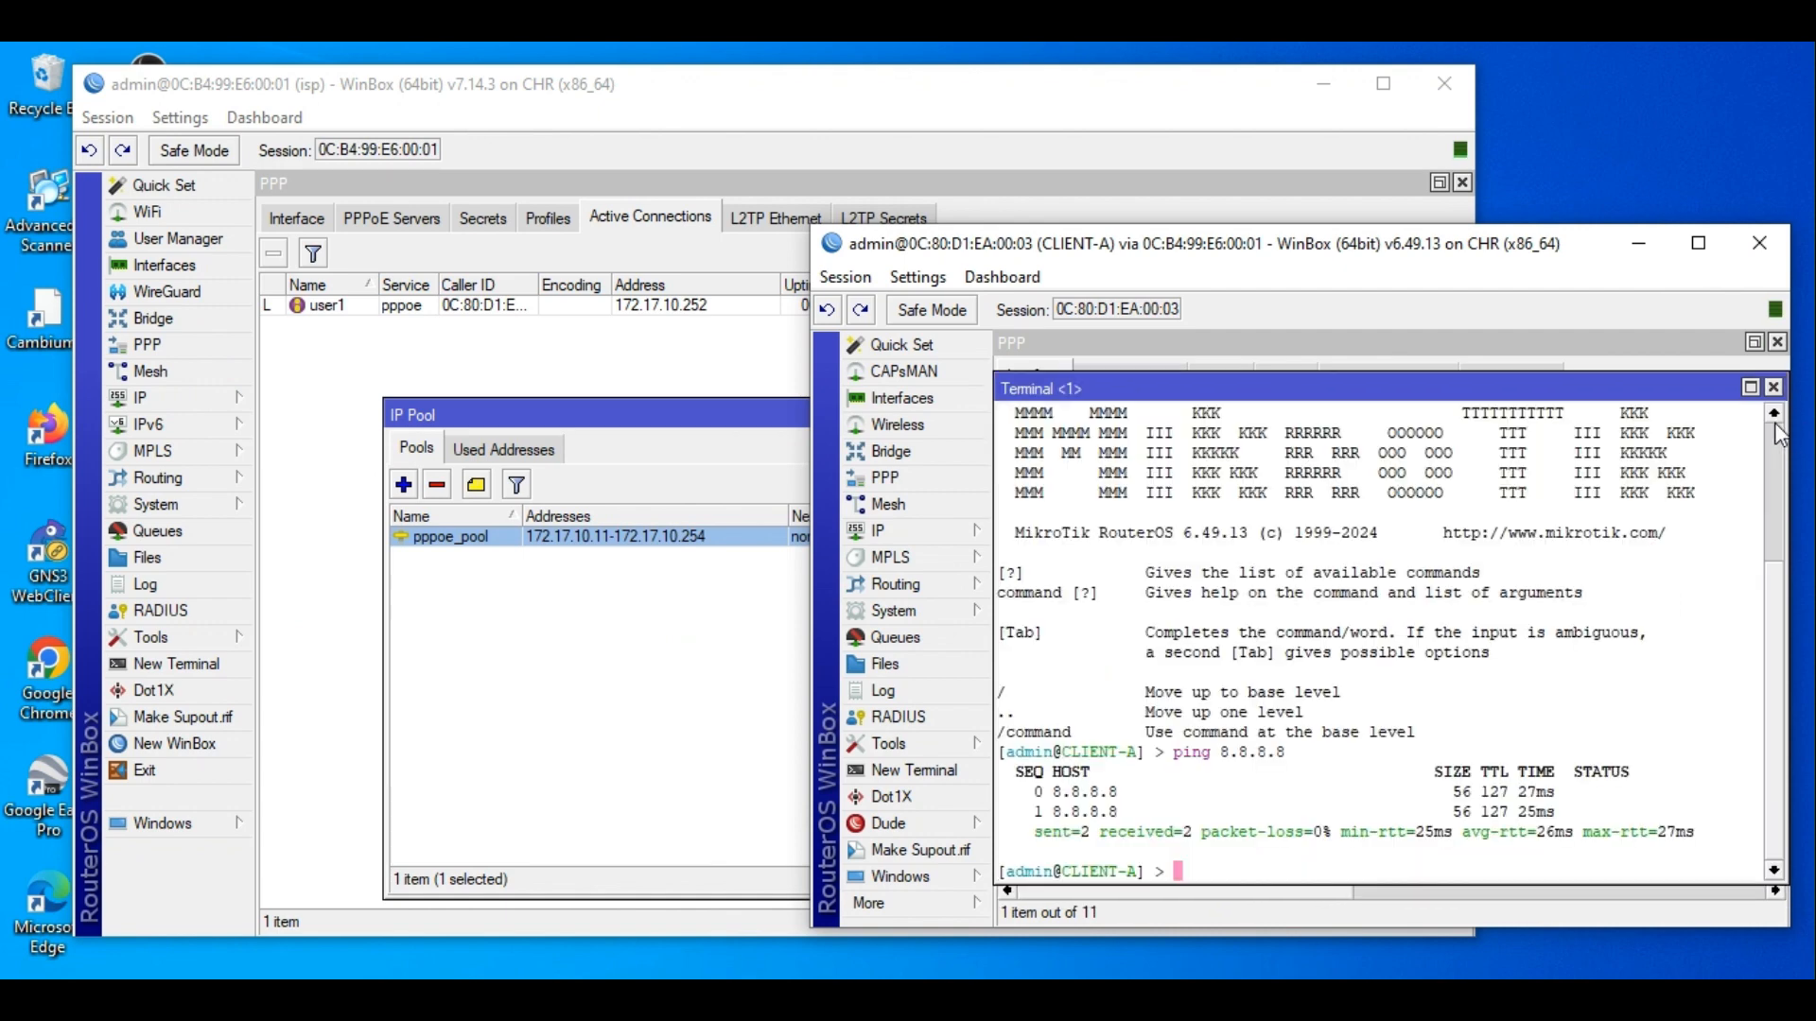
{"action": "left_click", "coordinate": [1773, 388]}
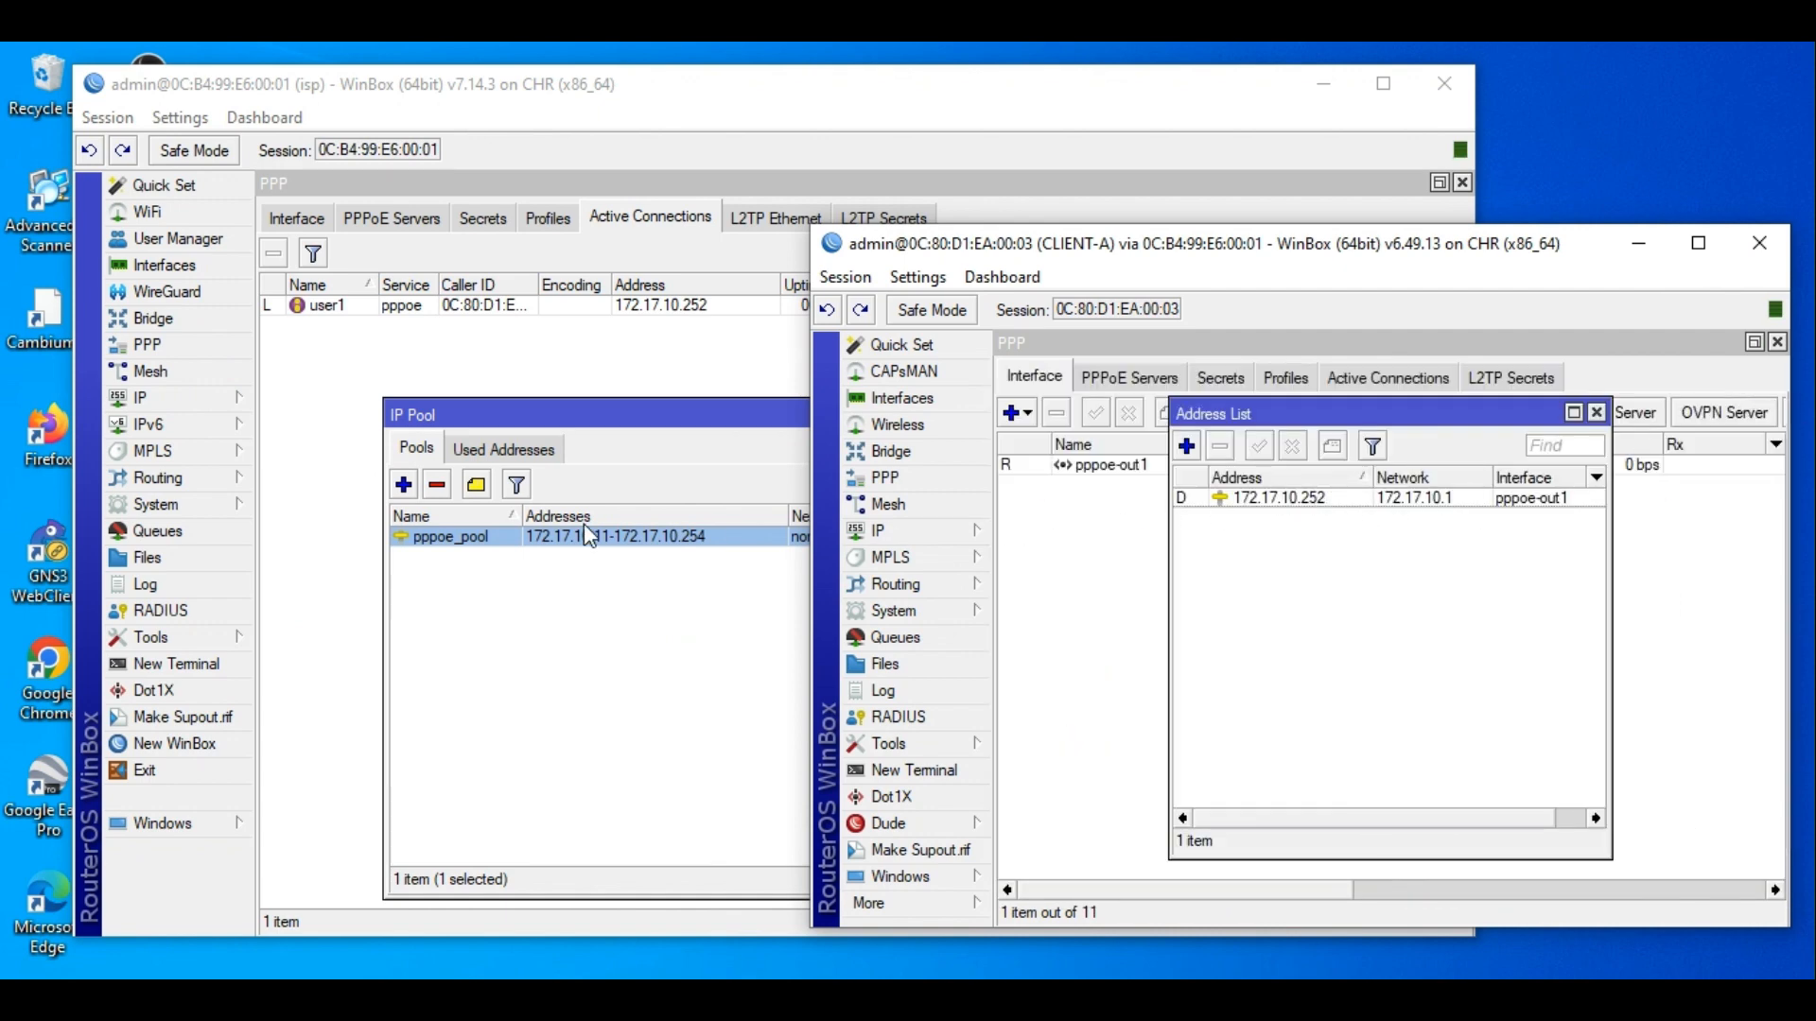
{"action": "left_click", "coordinate": [584, 560]}
{"action": "left_click", "coordinate": [1097, 413]}
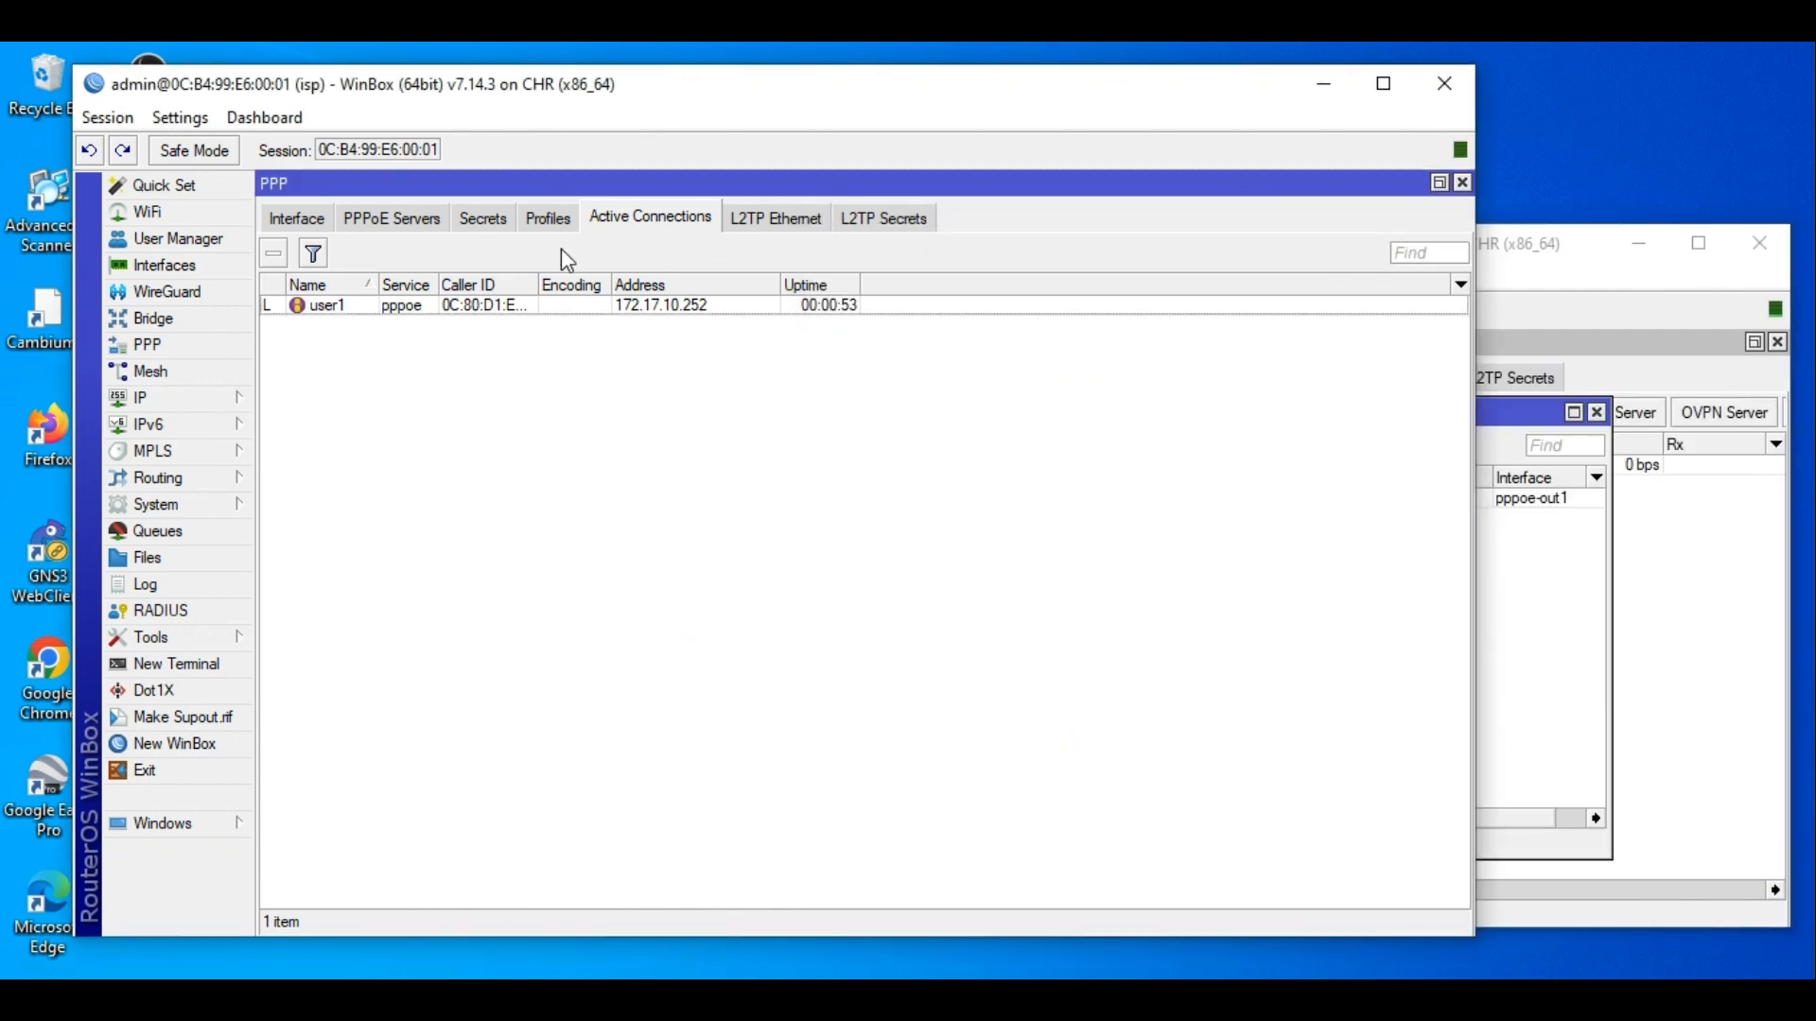
{"action": "left_click", "coordinate": [501, 227]}
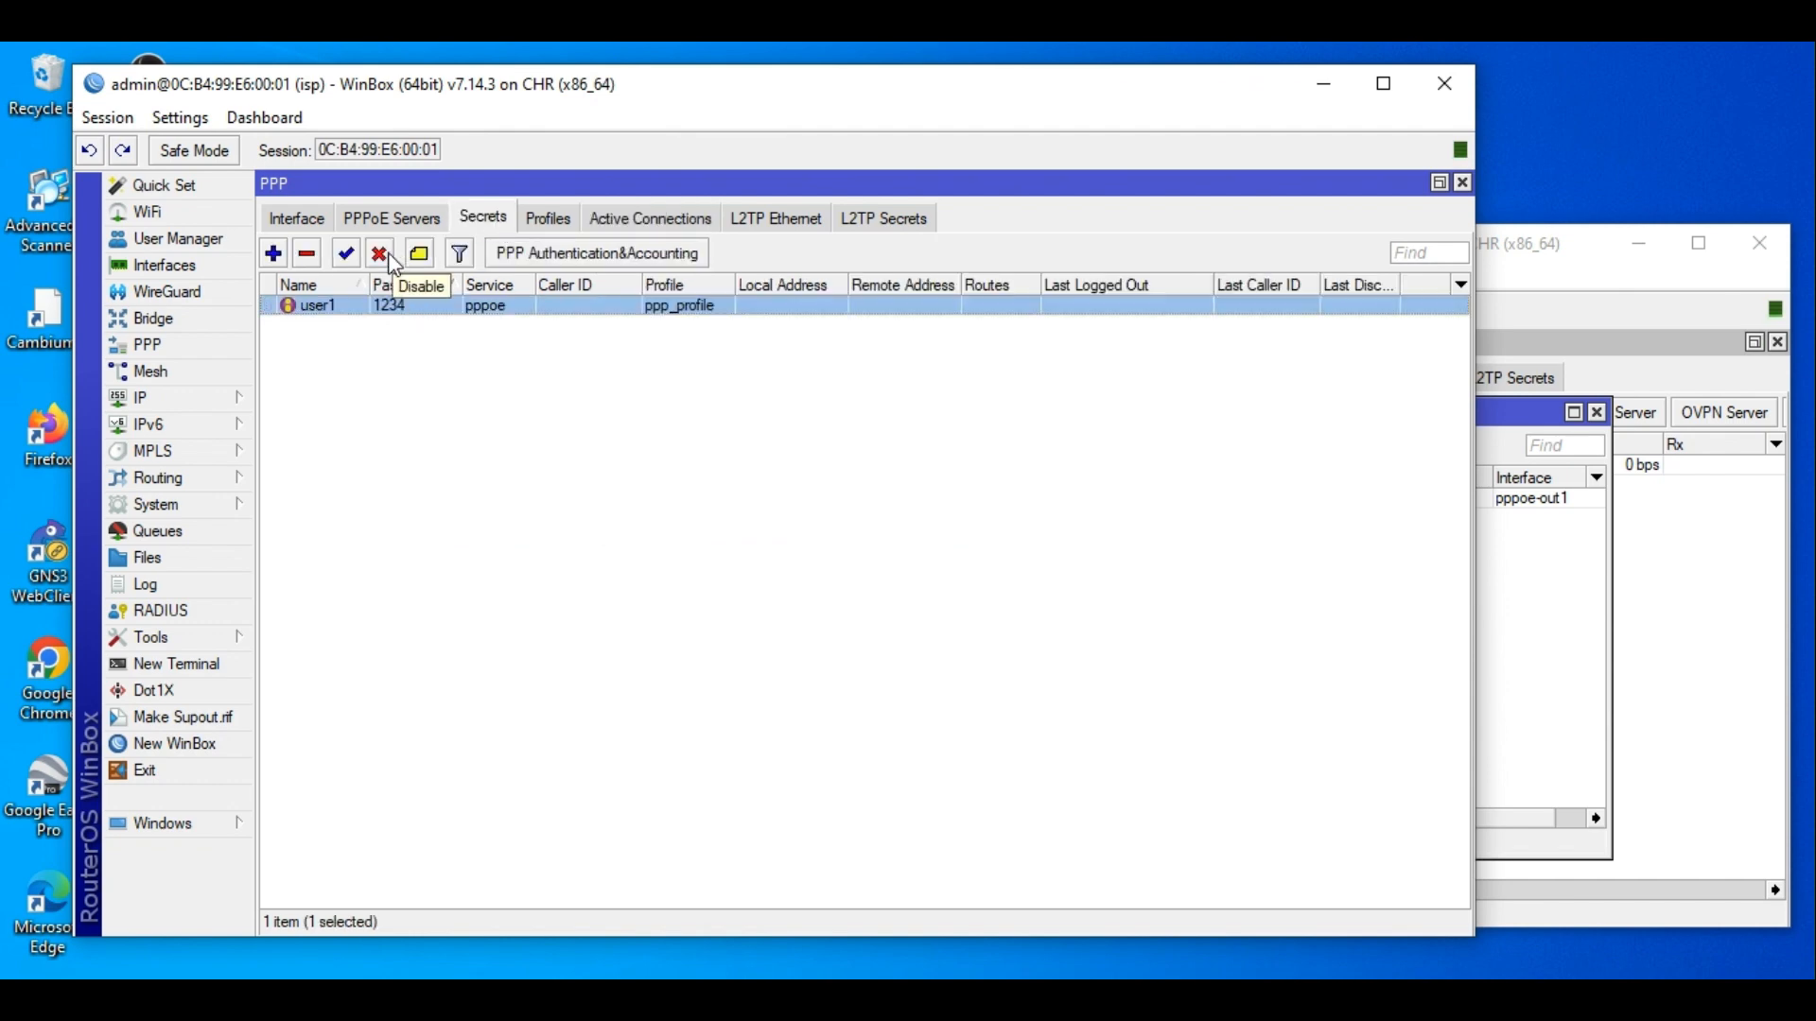
Browse User Manager's Users, Sessions, Profiles and User Groups lists.
{"action": "left_click", "coordinate": [218, 241]}
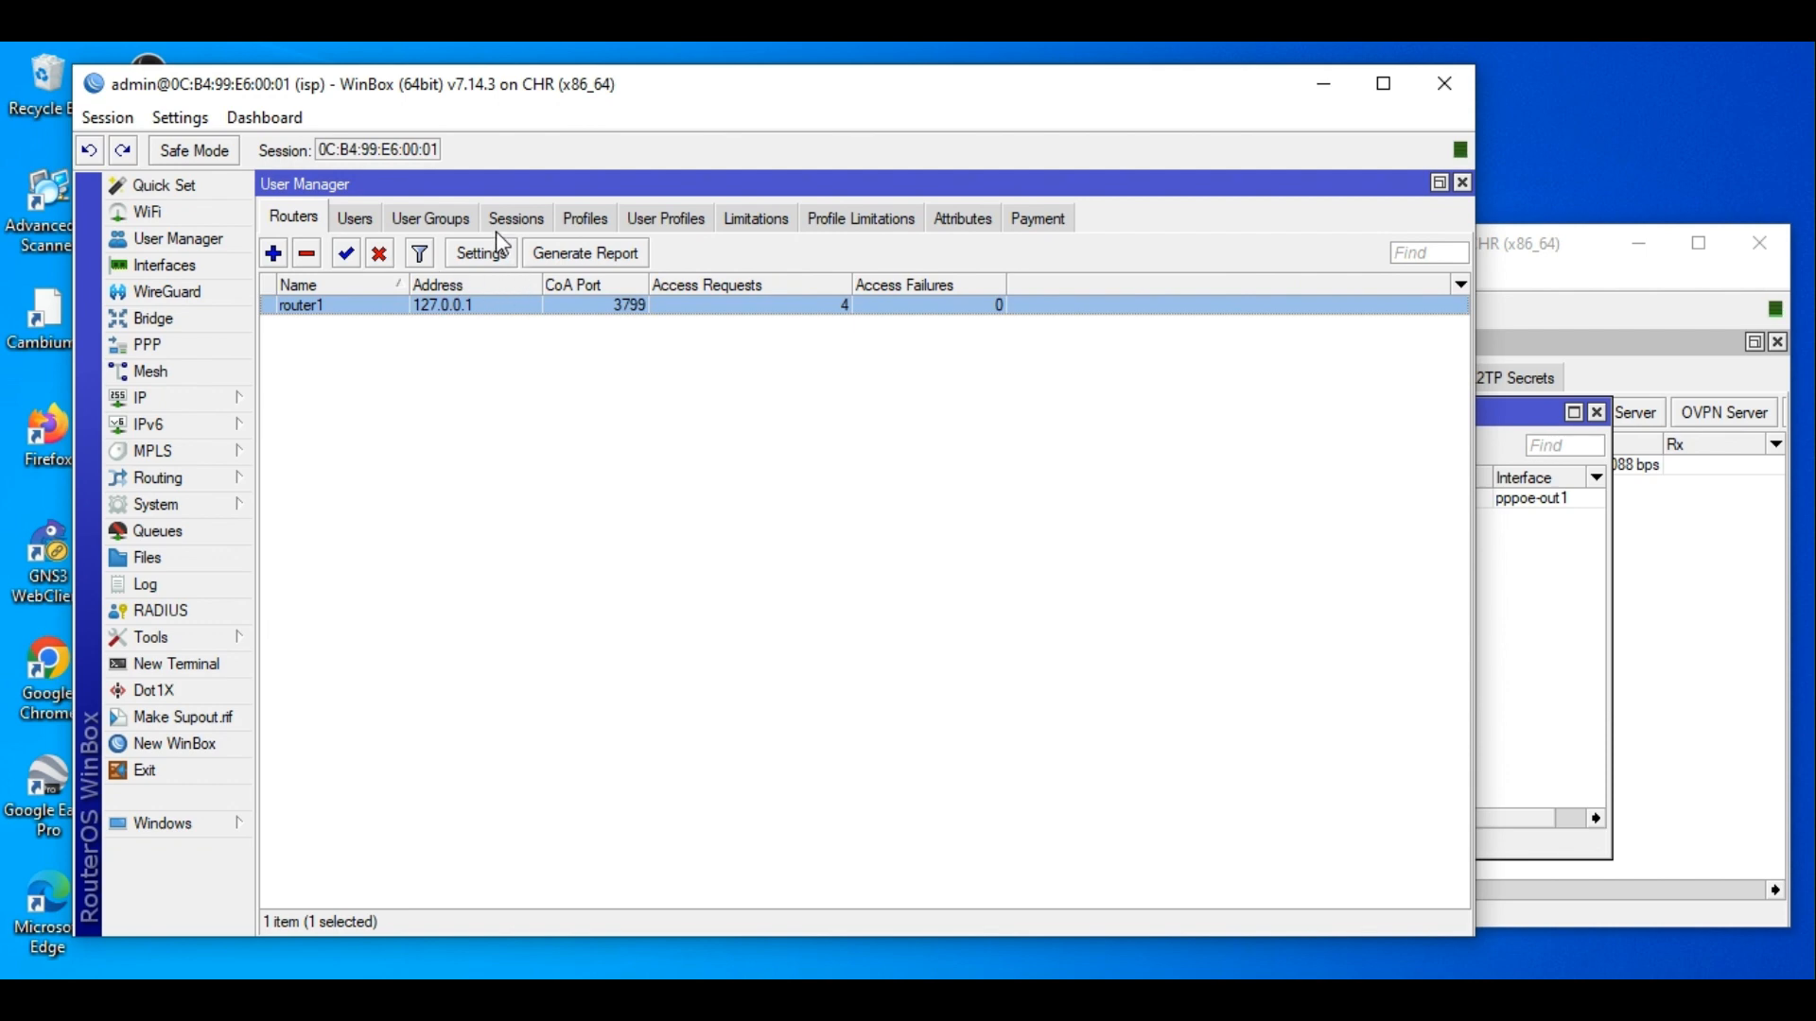
{"action": "left_click", "coordinate": [357, 220]}
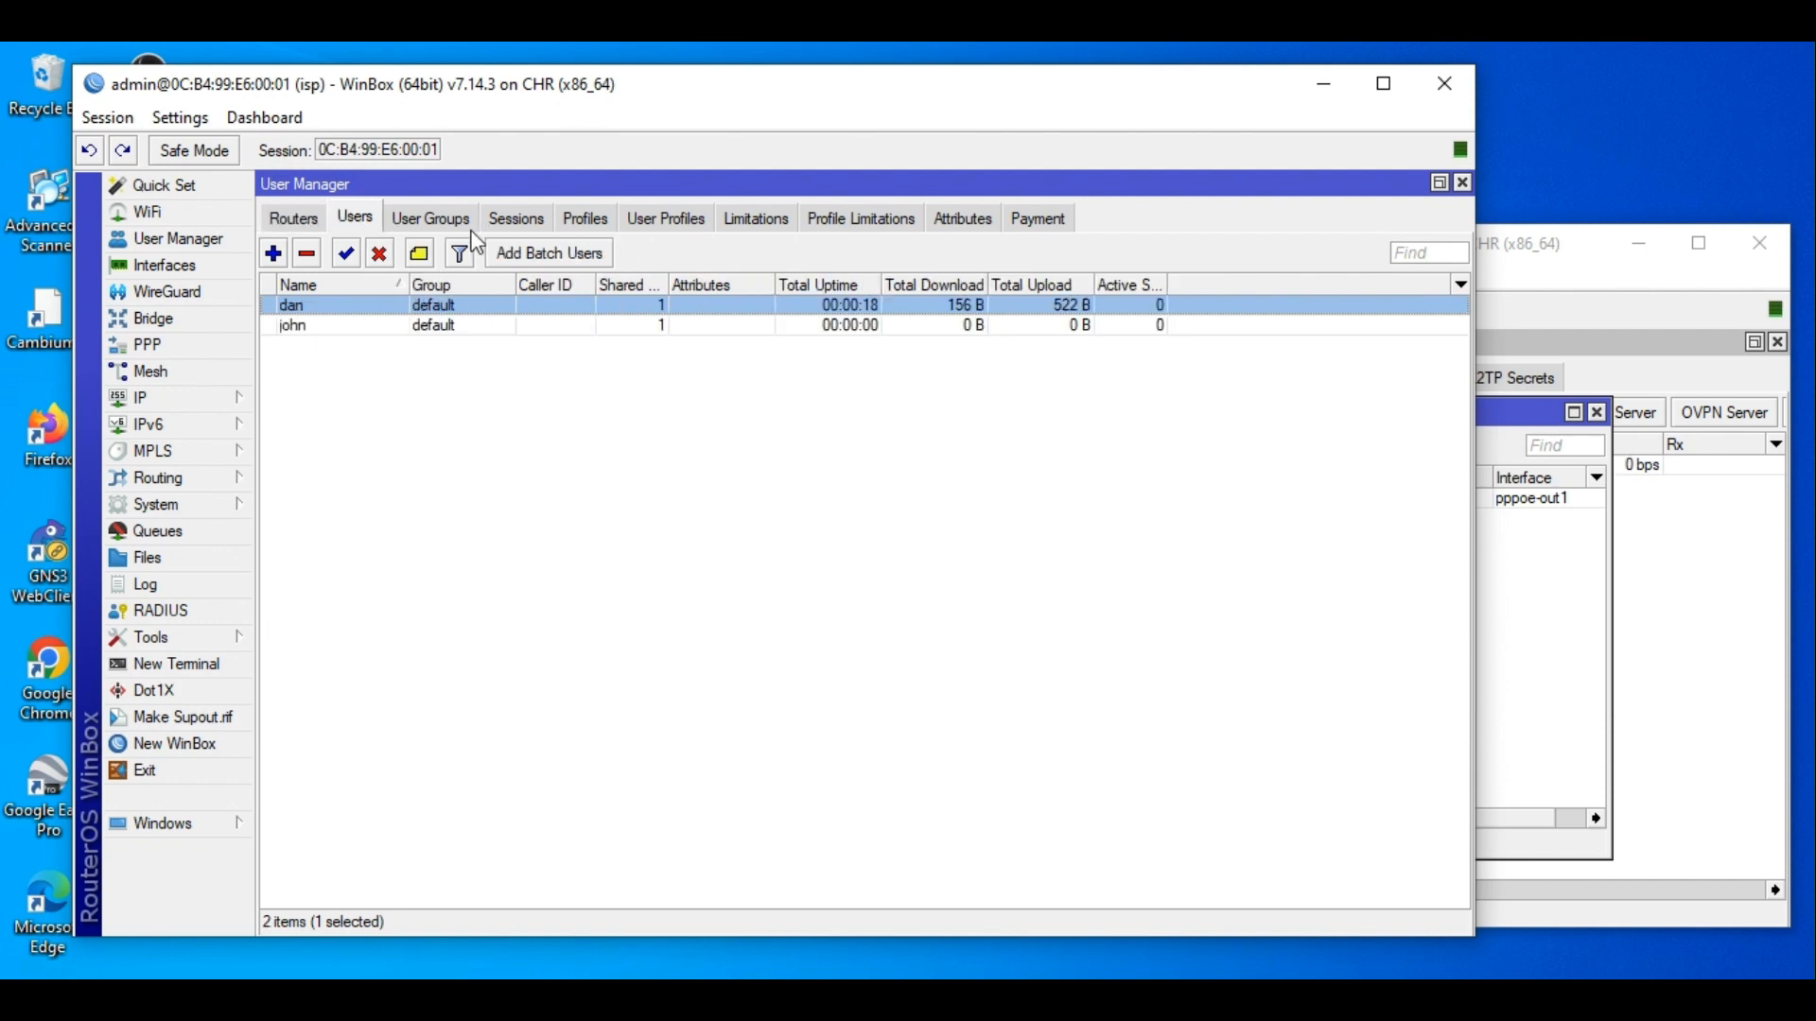
{"action": "left_click", "coordinate": [530, 222]}
{"action": "left_click", "coordinate": [579, 223]}
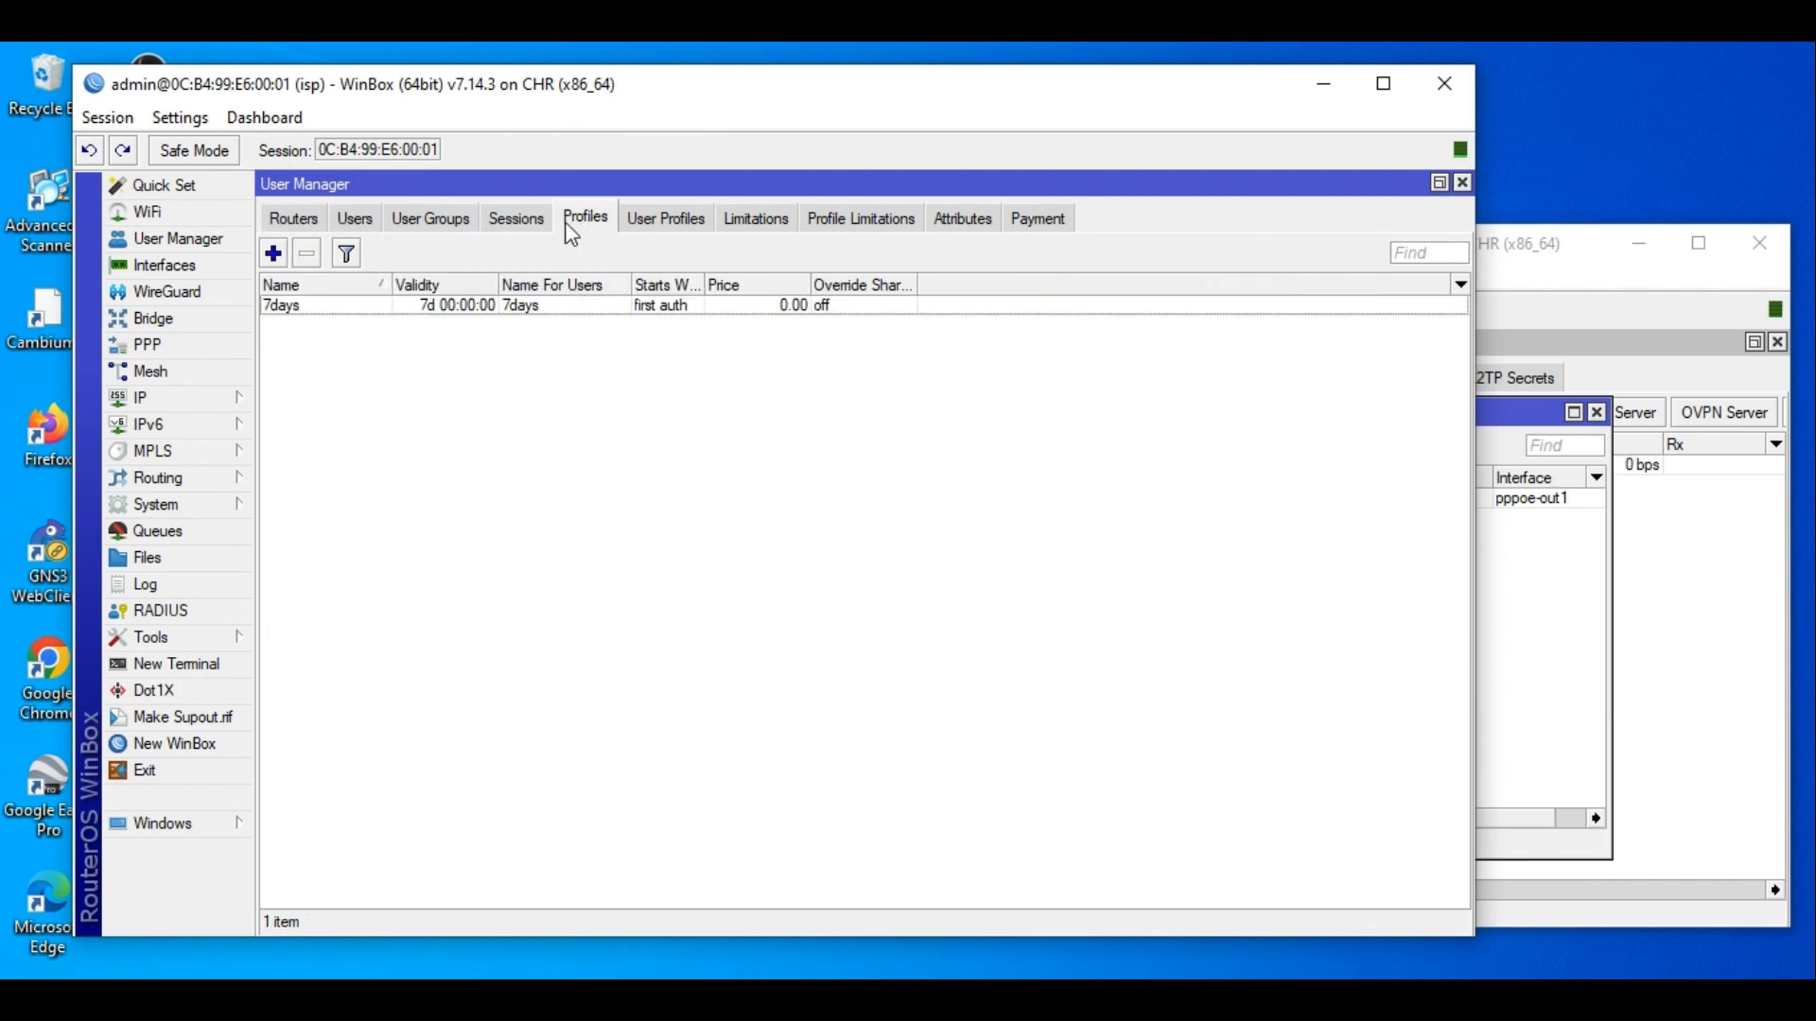
{"action": "left_click", "coordinate": [531, 223]}
{"action": "left_click", "coordinate": [459, 227]}
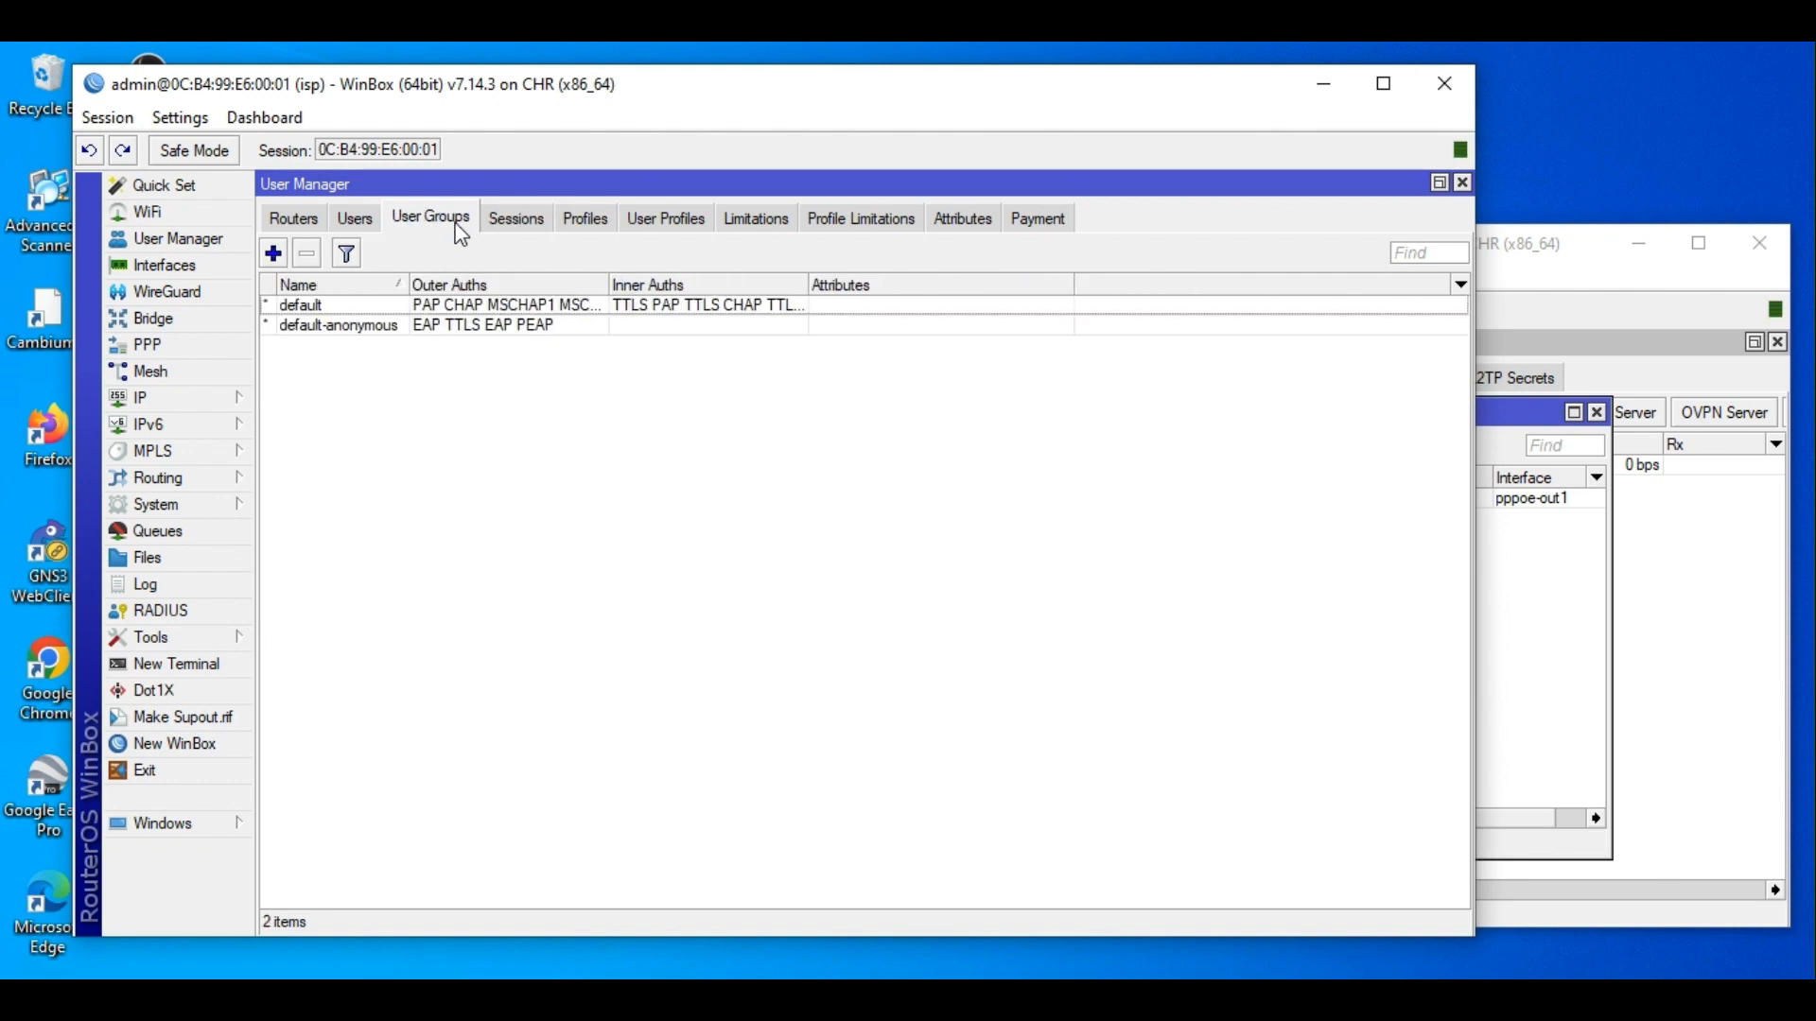
{"action": "left_click", "coordinate": [1598, 631]}
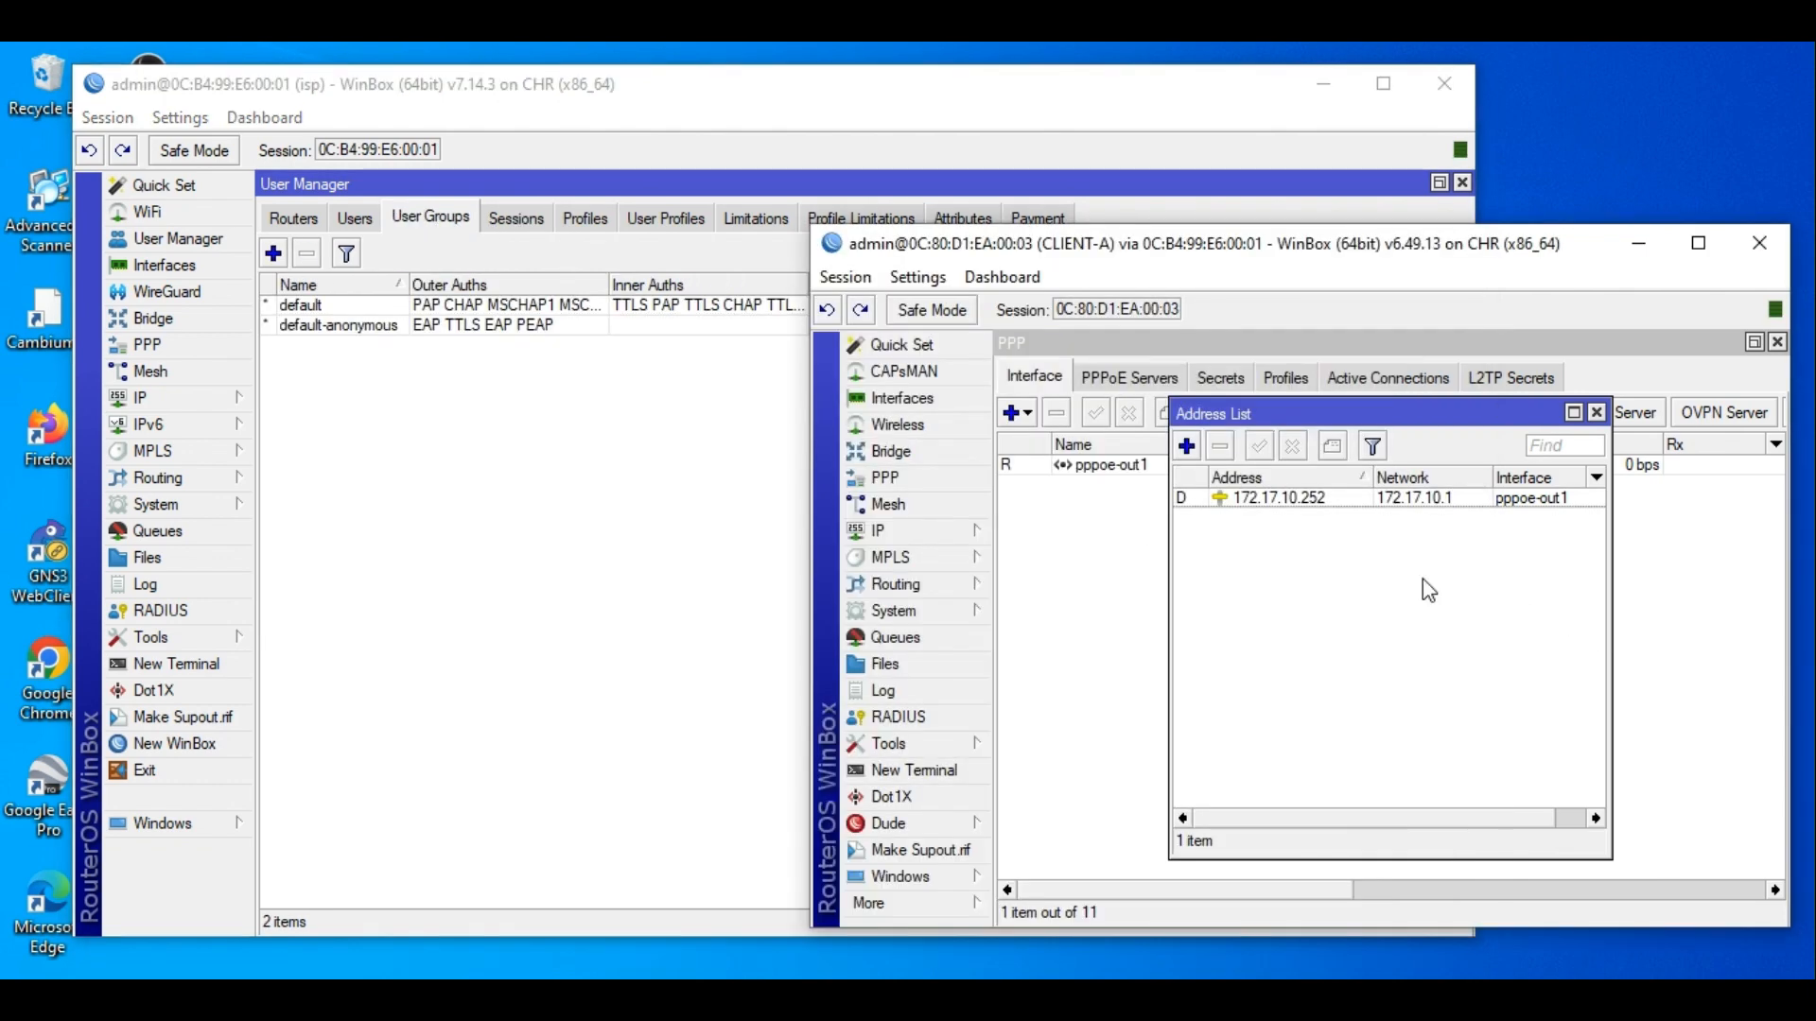
Return to the isp's PPP secrets and minimize the CLIENT-A window.
{"action": "left_click", "coordinate": [142, 397]}
{"action": "left_click", "coordinate": [142, 345]}
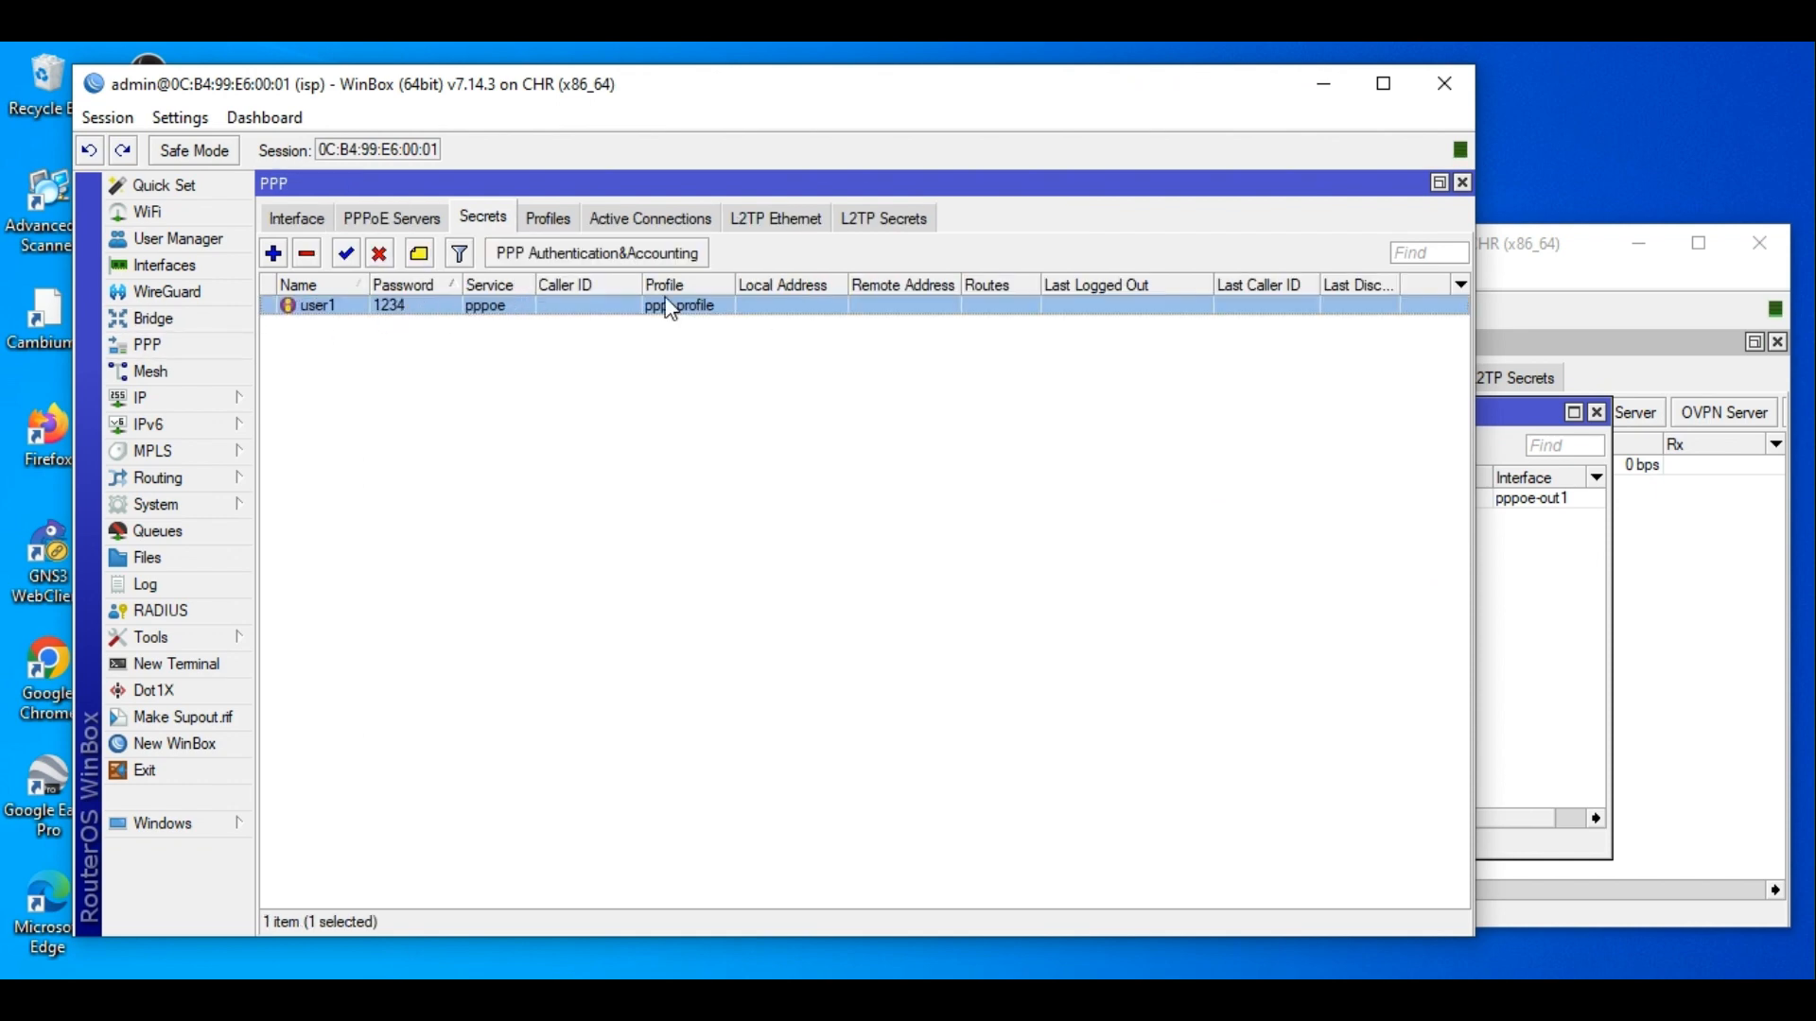
{"action": "left_click", "coordinate": [1661, 515]}
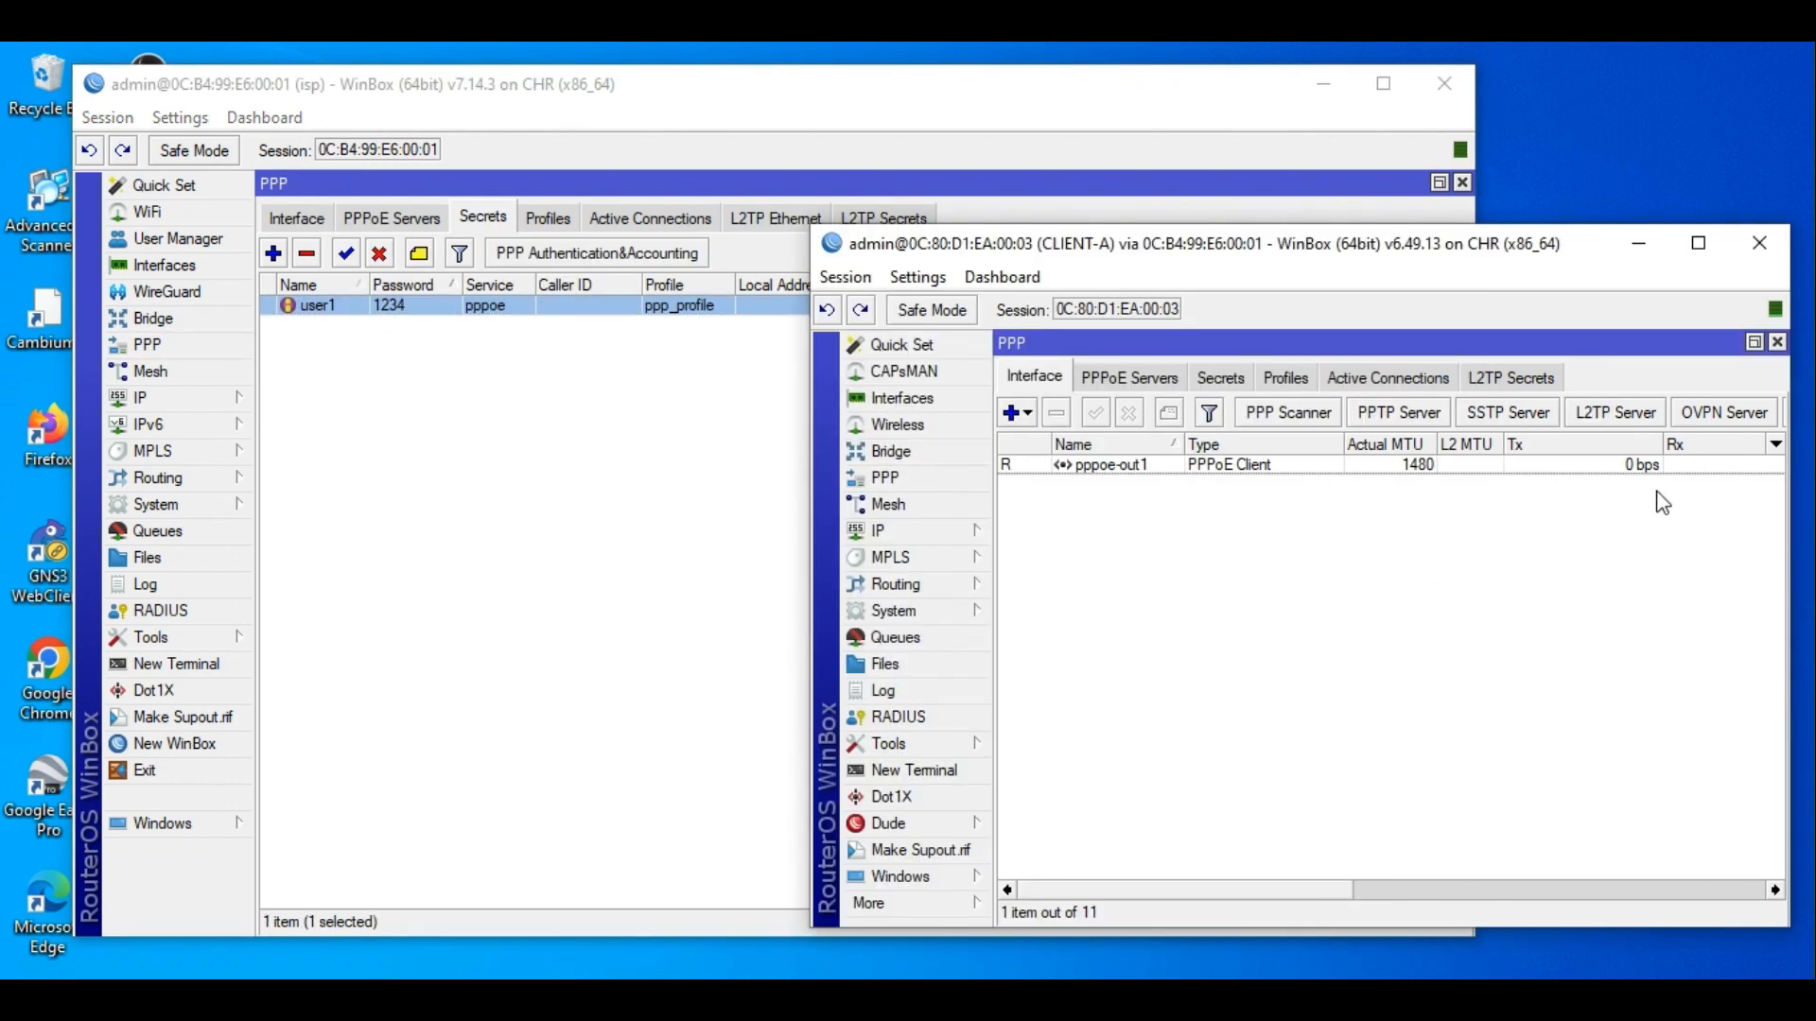
{"action": "left_click", "coordinate": [1637, 246]}
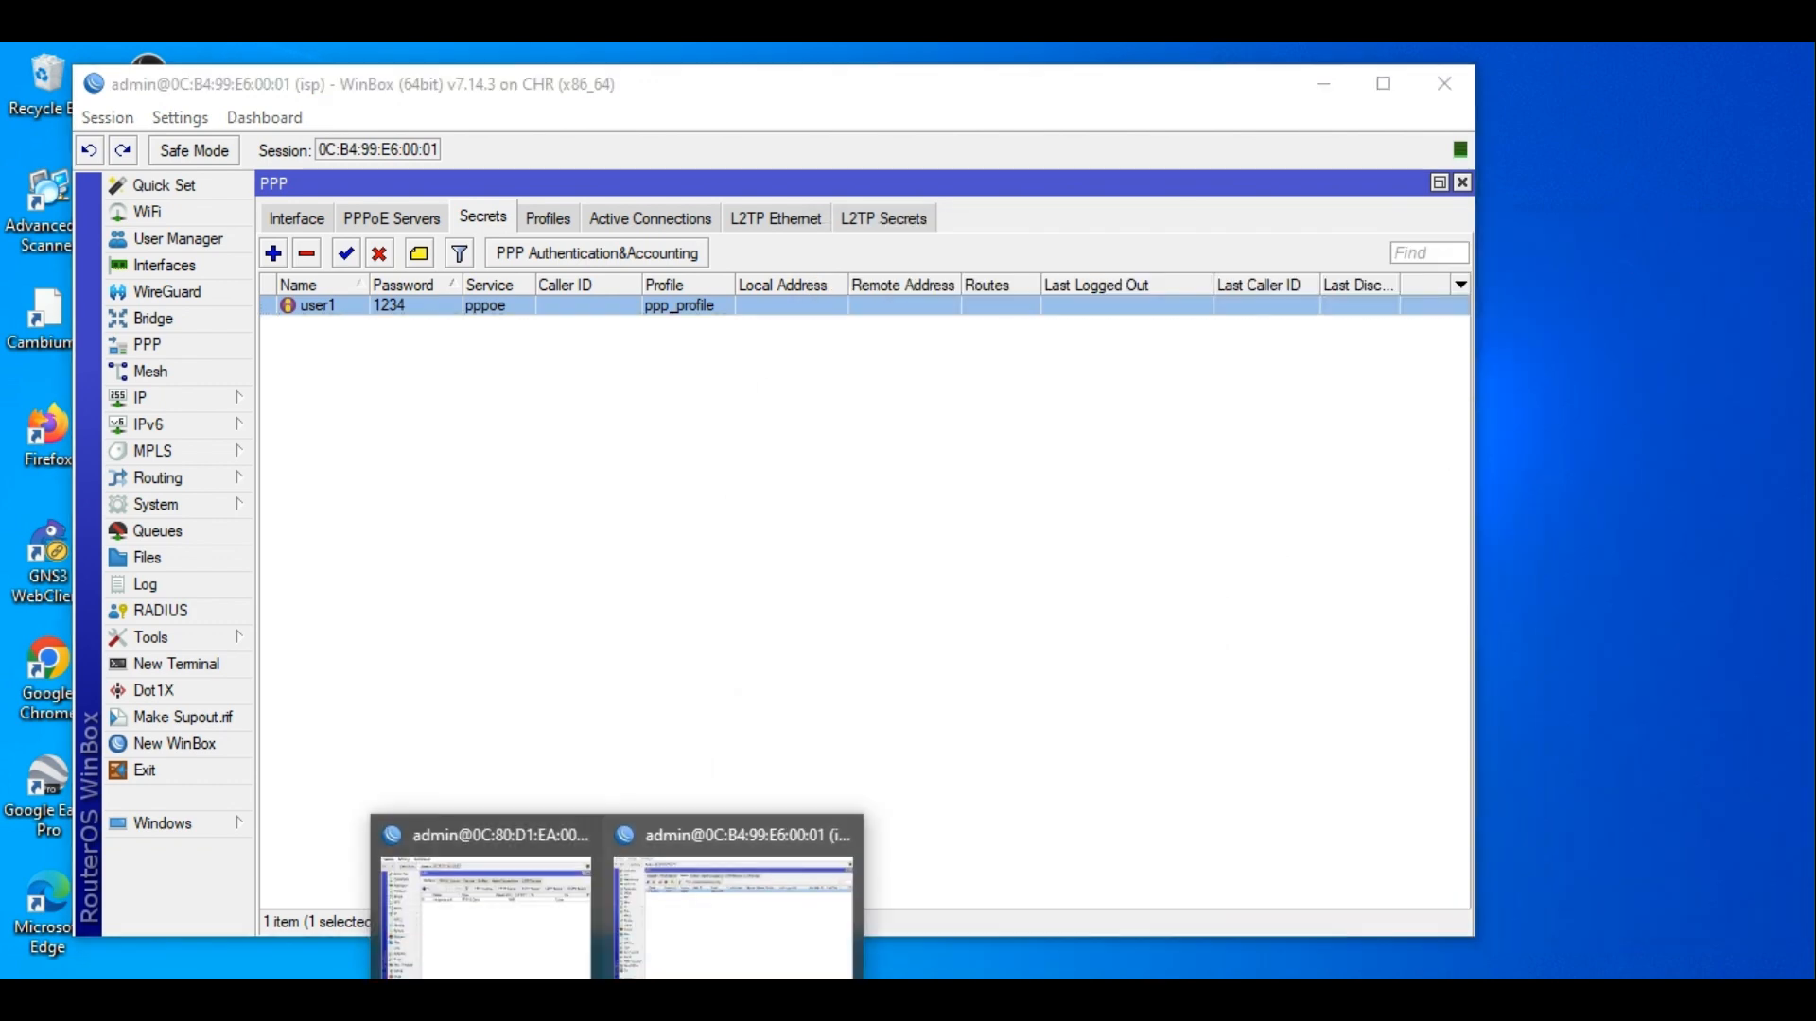
Close the CLIENT-A WinBox session and launch a new WinBox login window.
{"action": "right_click", "coordinate": [618, 1001]}
{"action": "left_click", "coordinate": [617, 1000]}
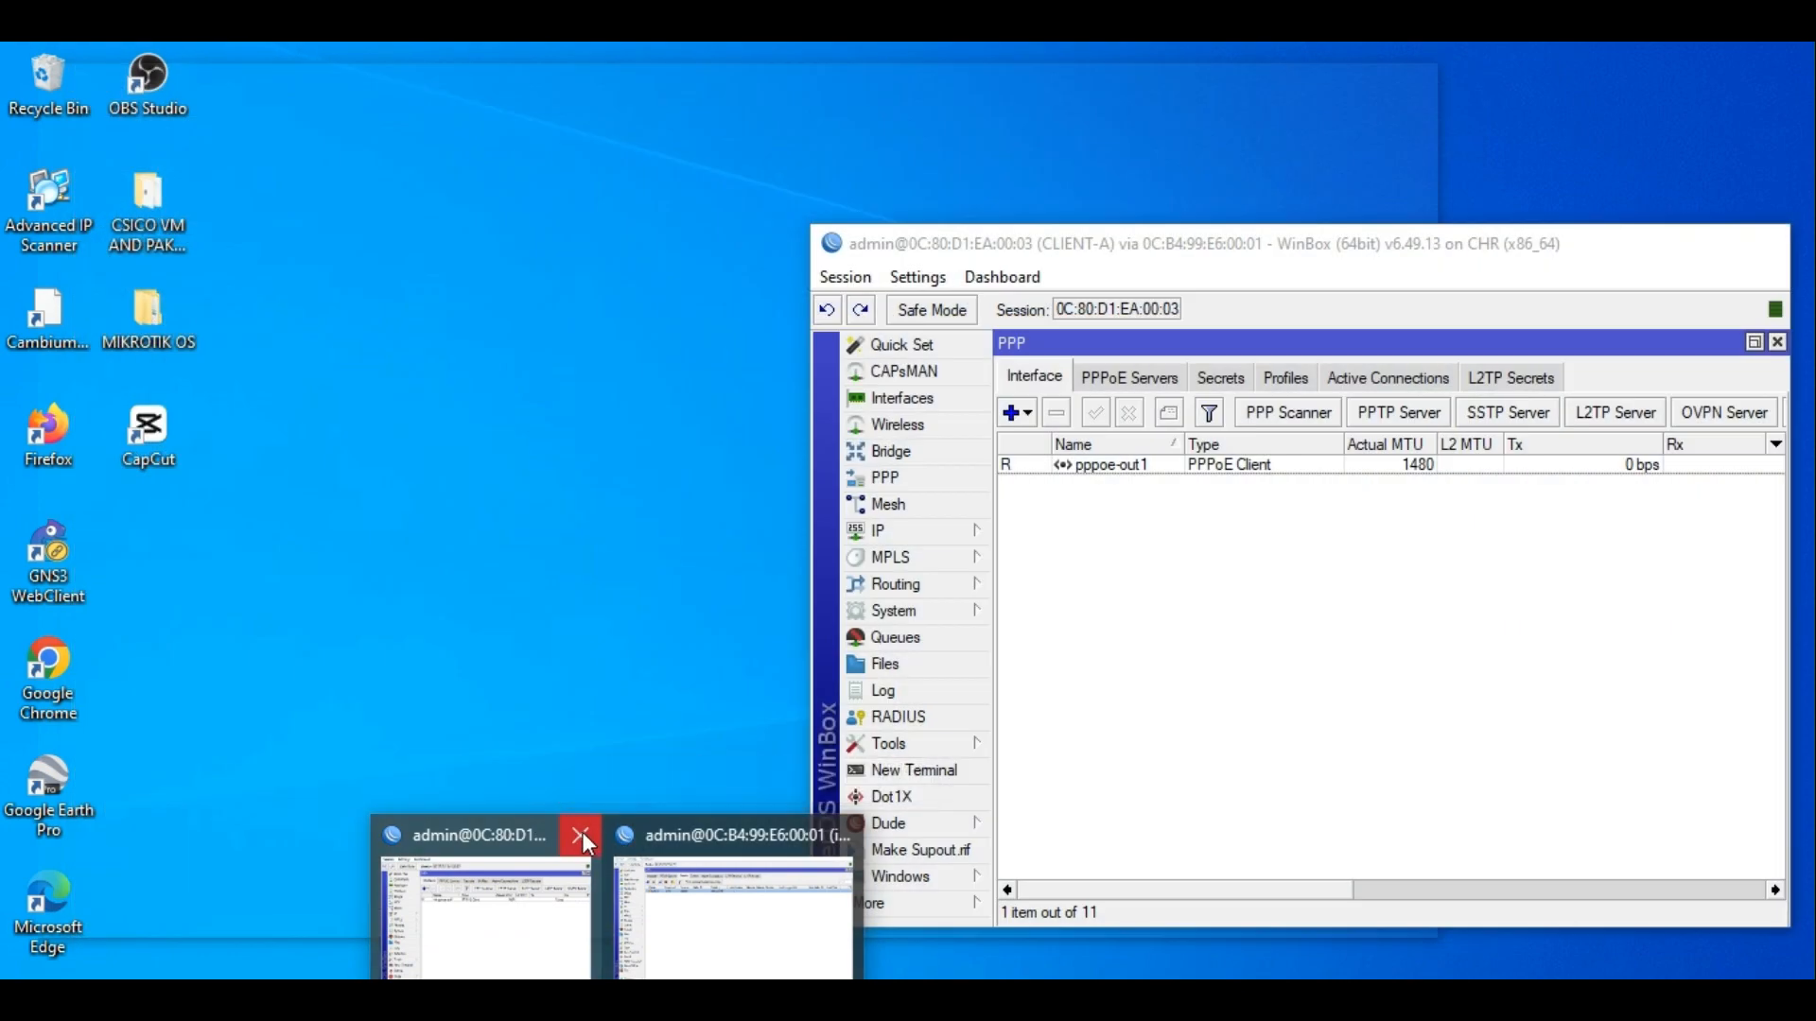
{"action": "left_click", "coordinate": [582, 833]}
{"action": "right_click", "coordinate": [617, 1000]}
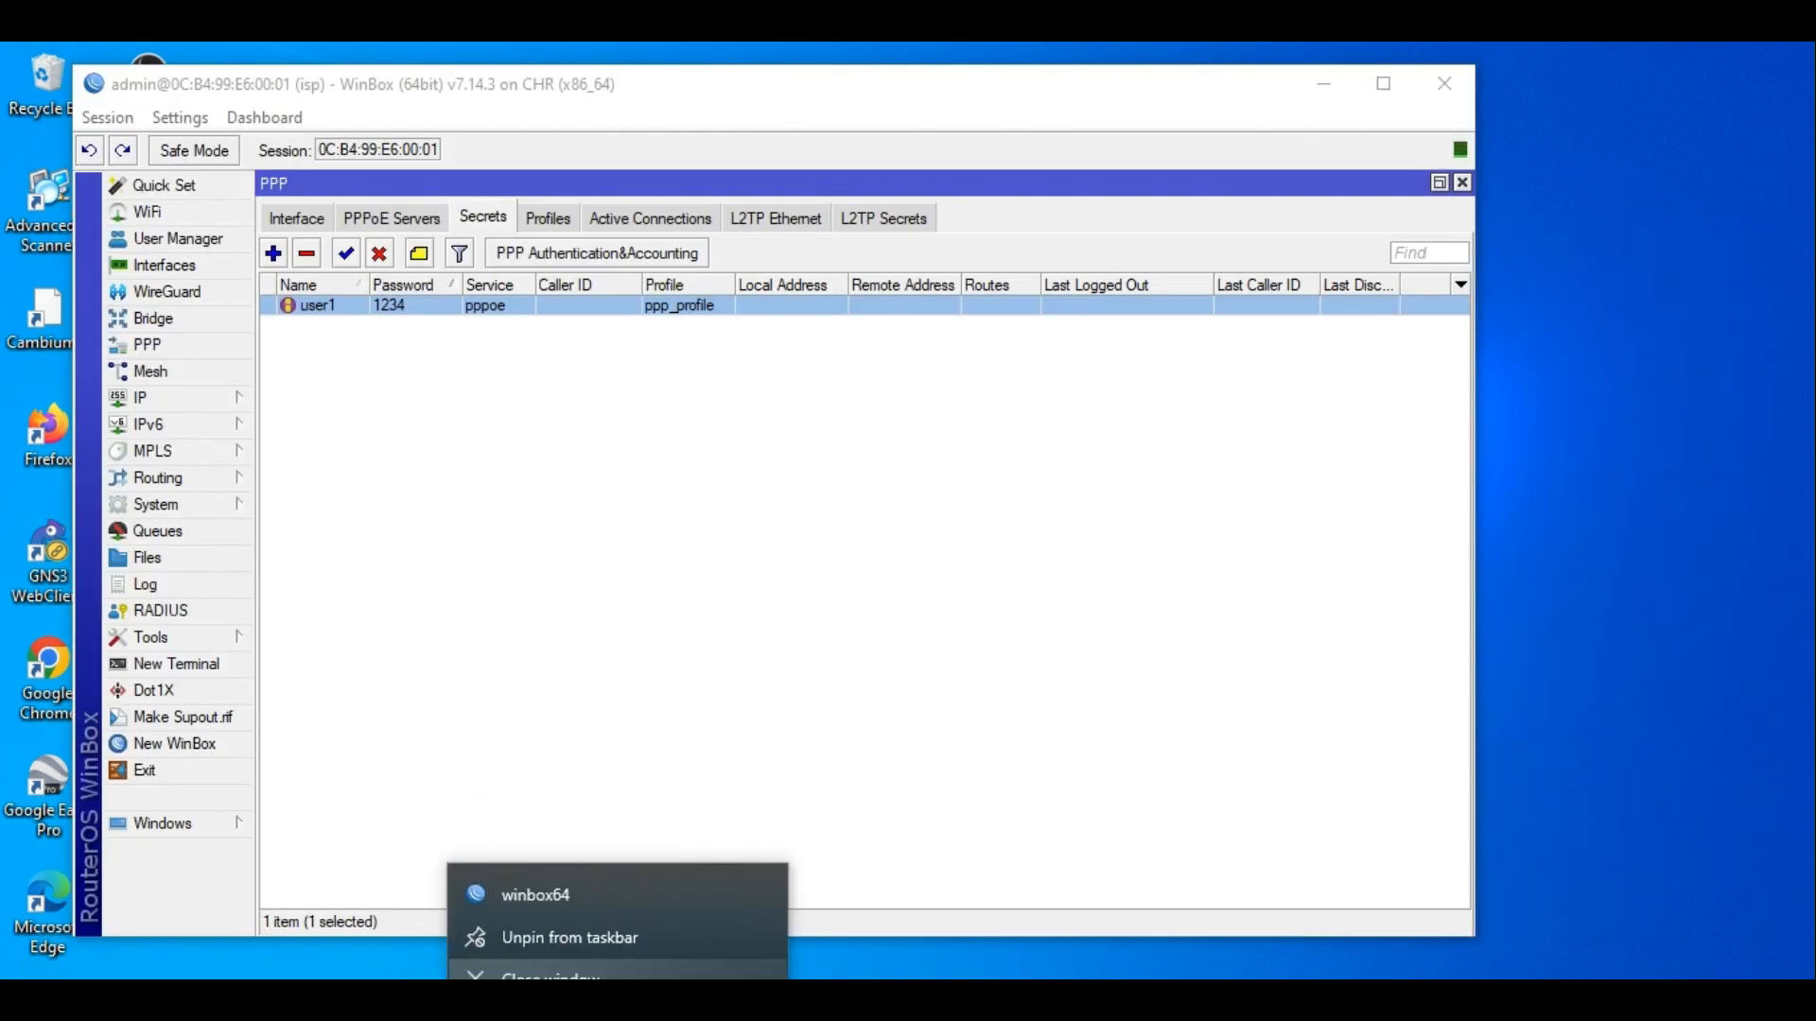
{"action": "left_click", "coordinate": [501, 888]}
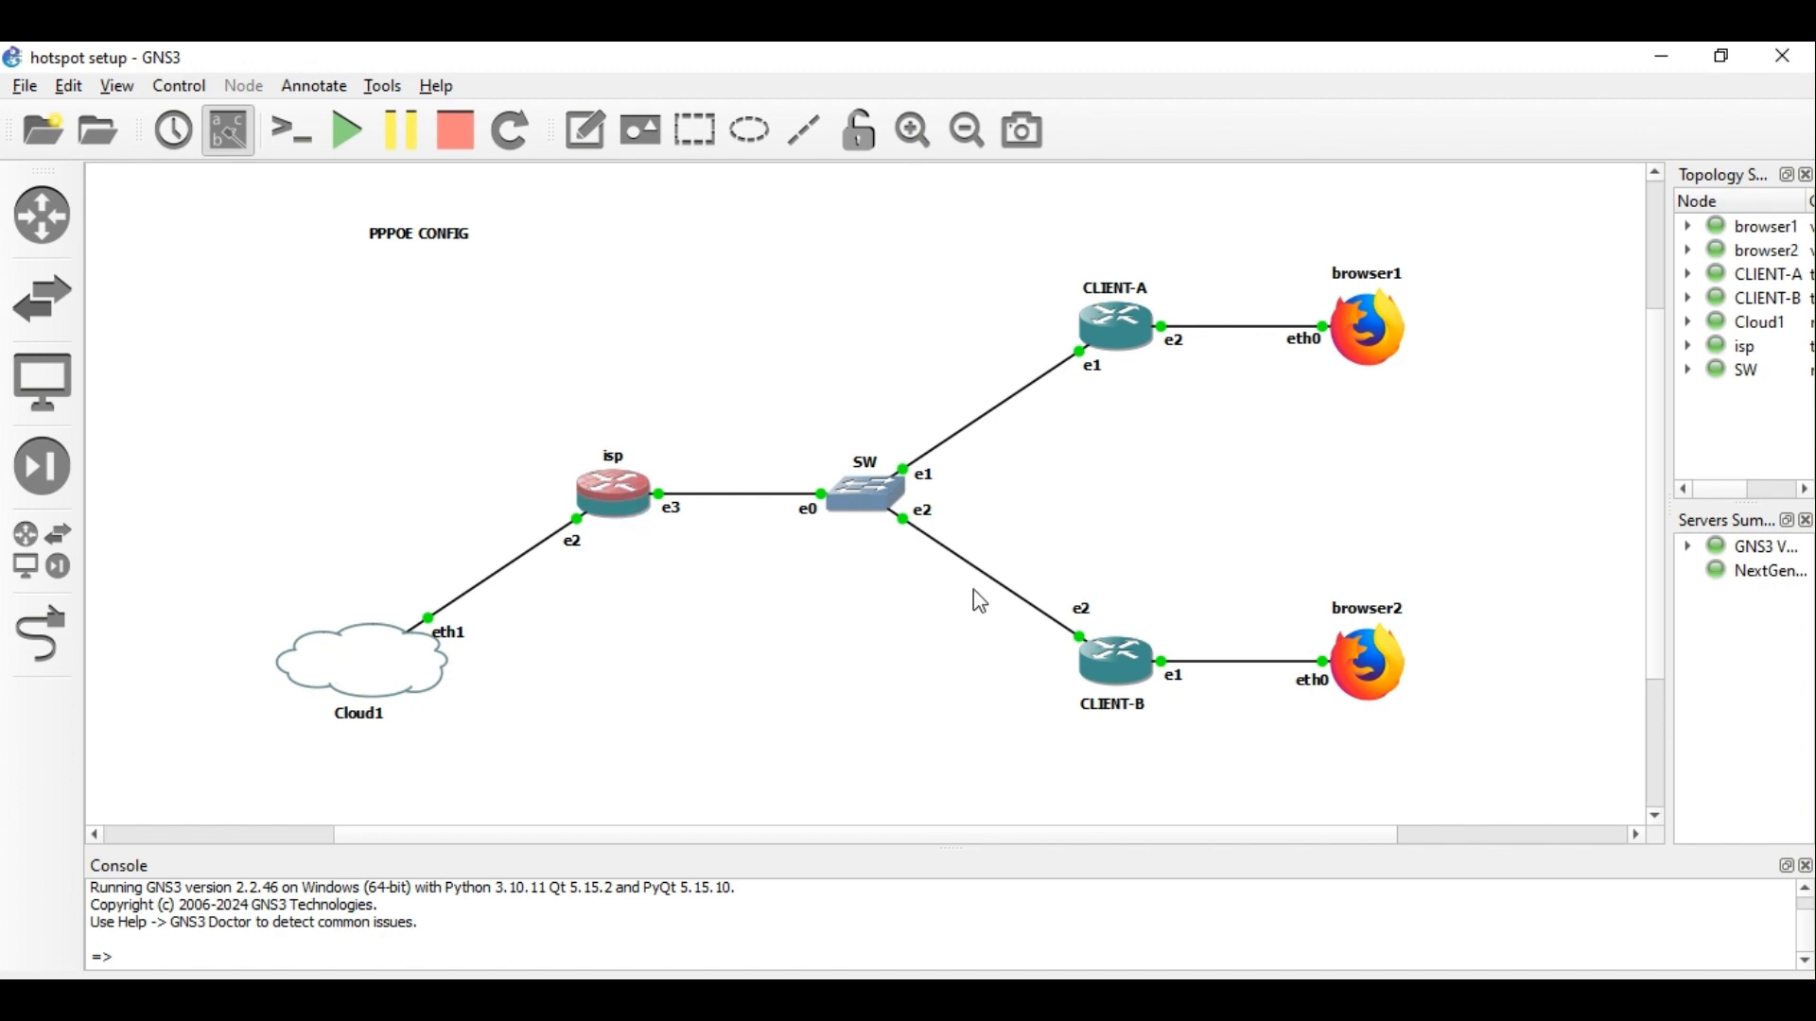
{"action": "left_click", "coordinate": [1664, 55]}
{"action": "left_click_drag", "start_coordinate": [570, 189], "coordinate": [1092, 137]}
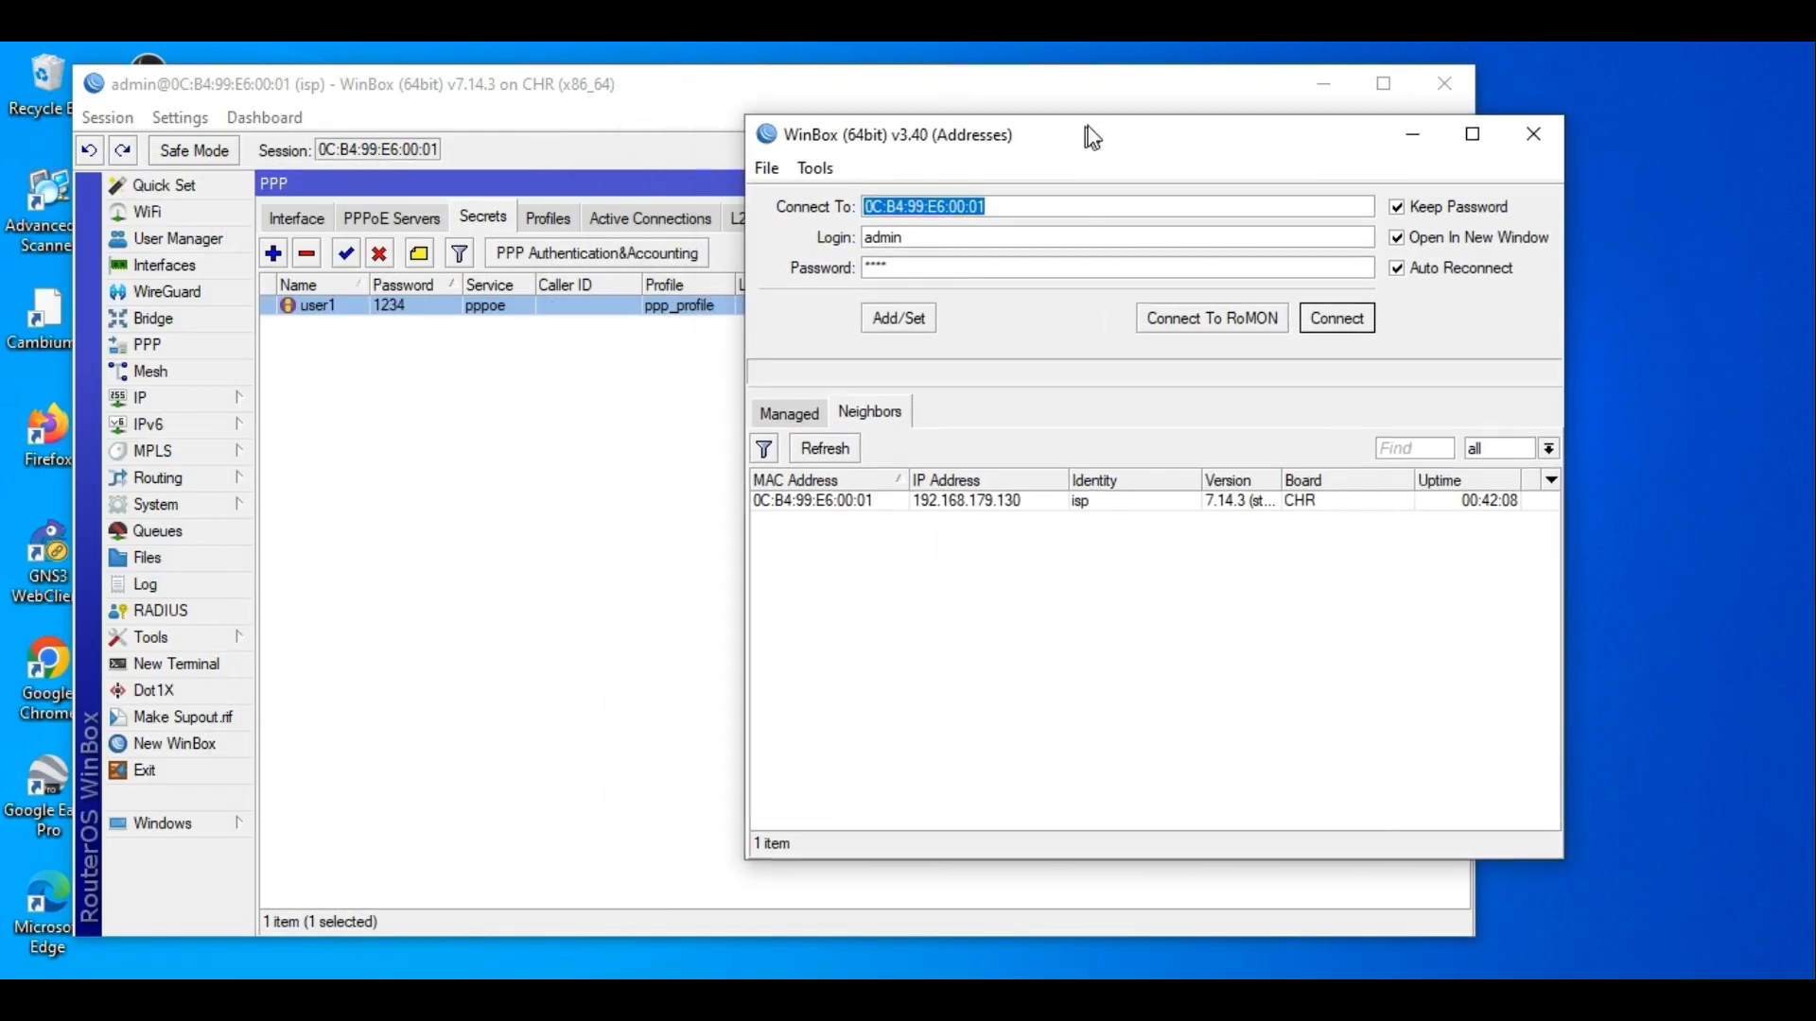
Connect to CLIENT-B via RoMON through the isp router and show its empty PPP interface list.
{"action": "left_click", "coordinate": [955, 499]}
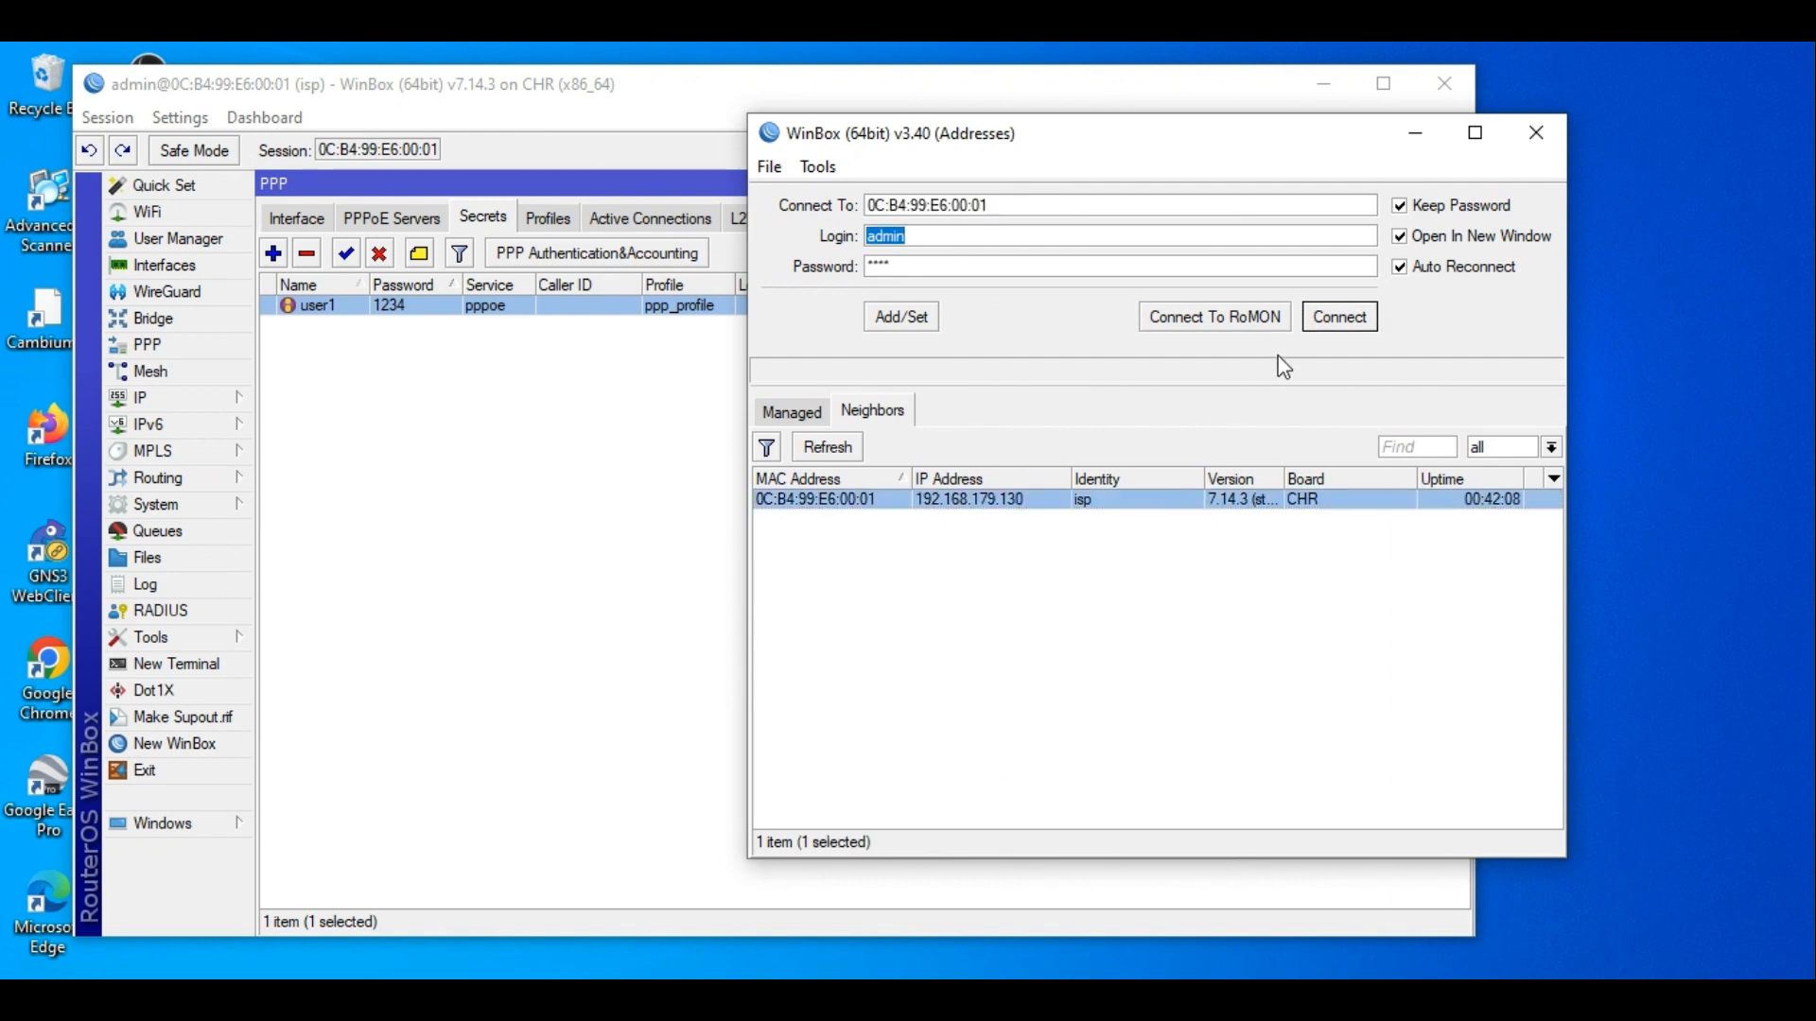
{"action": "left_click", "coordinate": [1252, 329]}
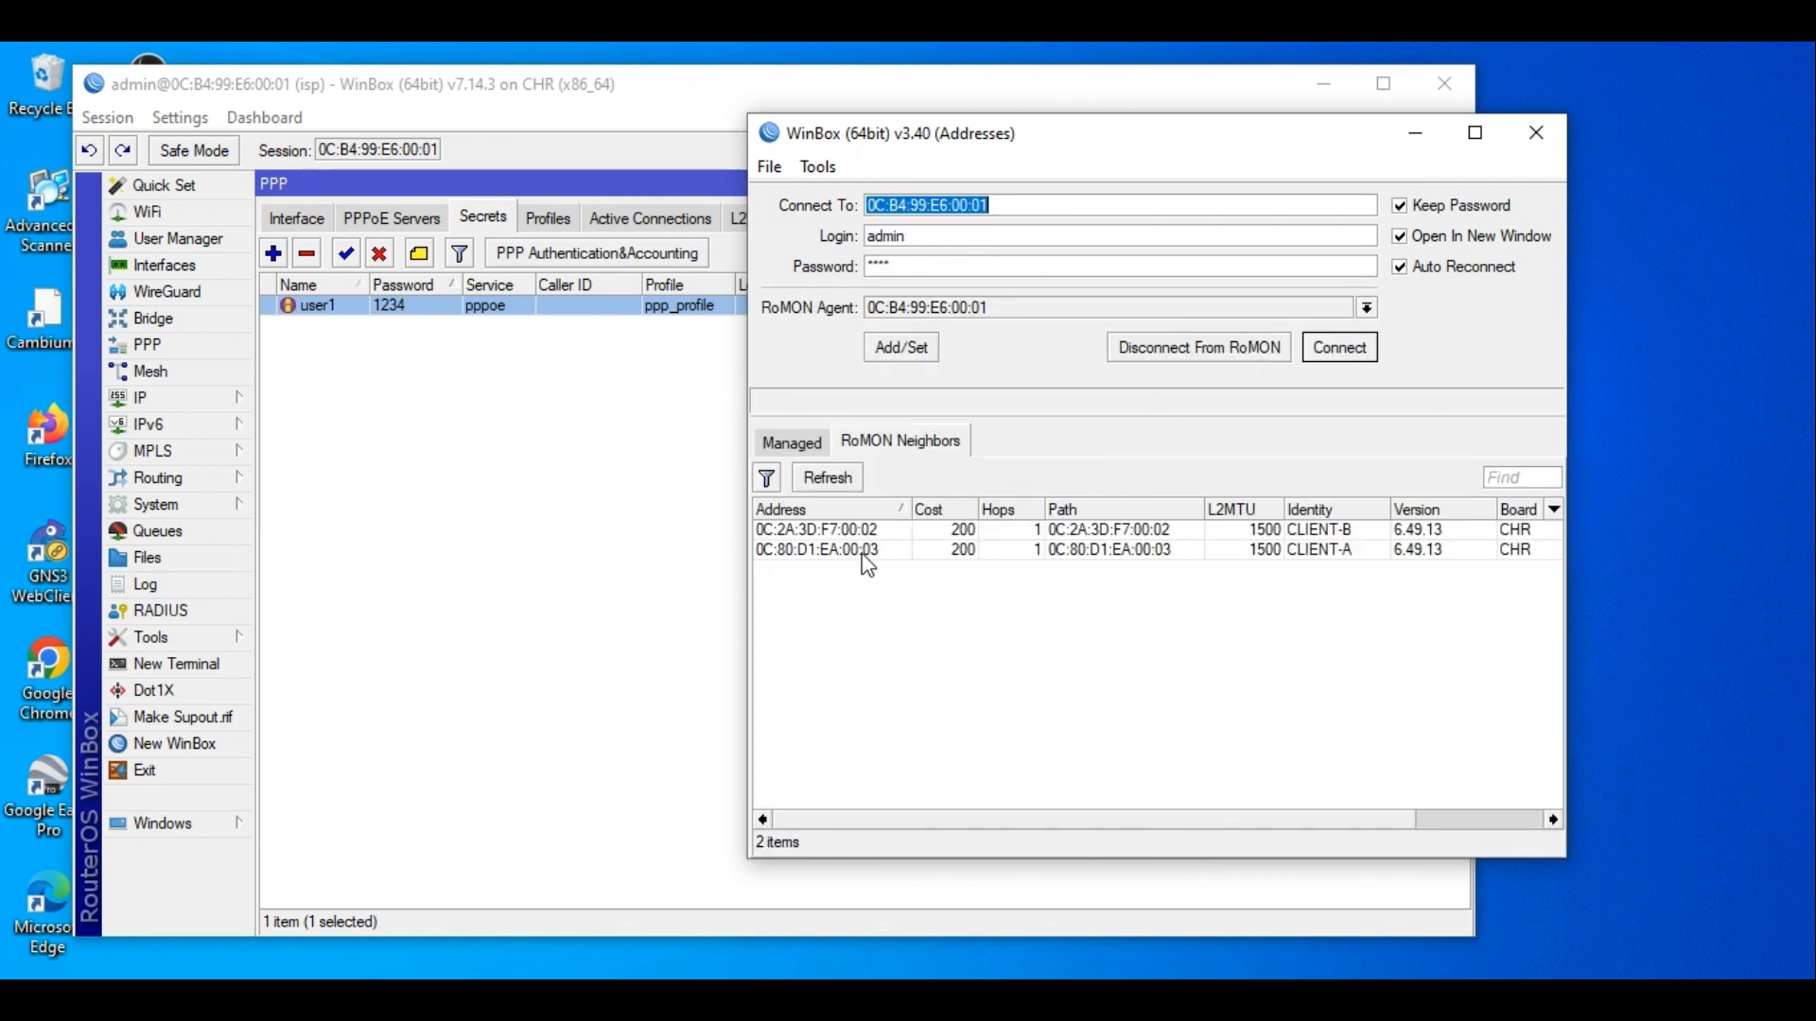
{"action": "left_click", "coordinate": [849, 531]}
{"action": "left_click", "coordinate": [1338, 346]}
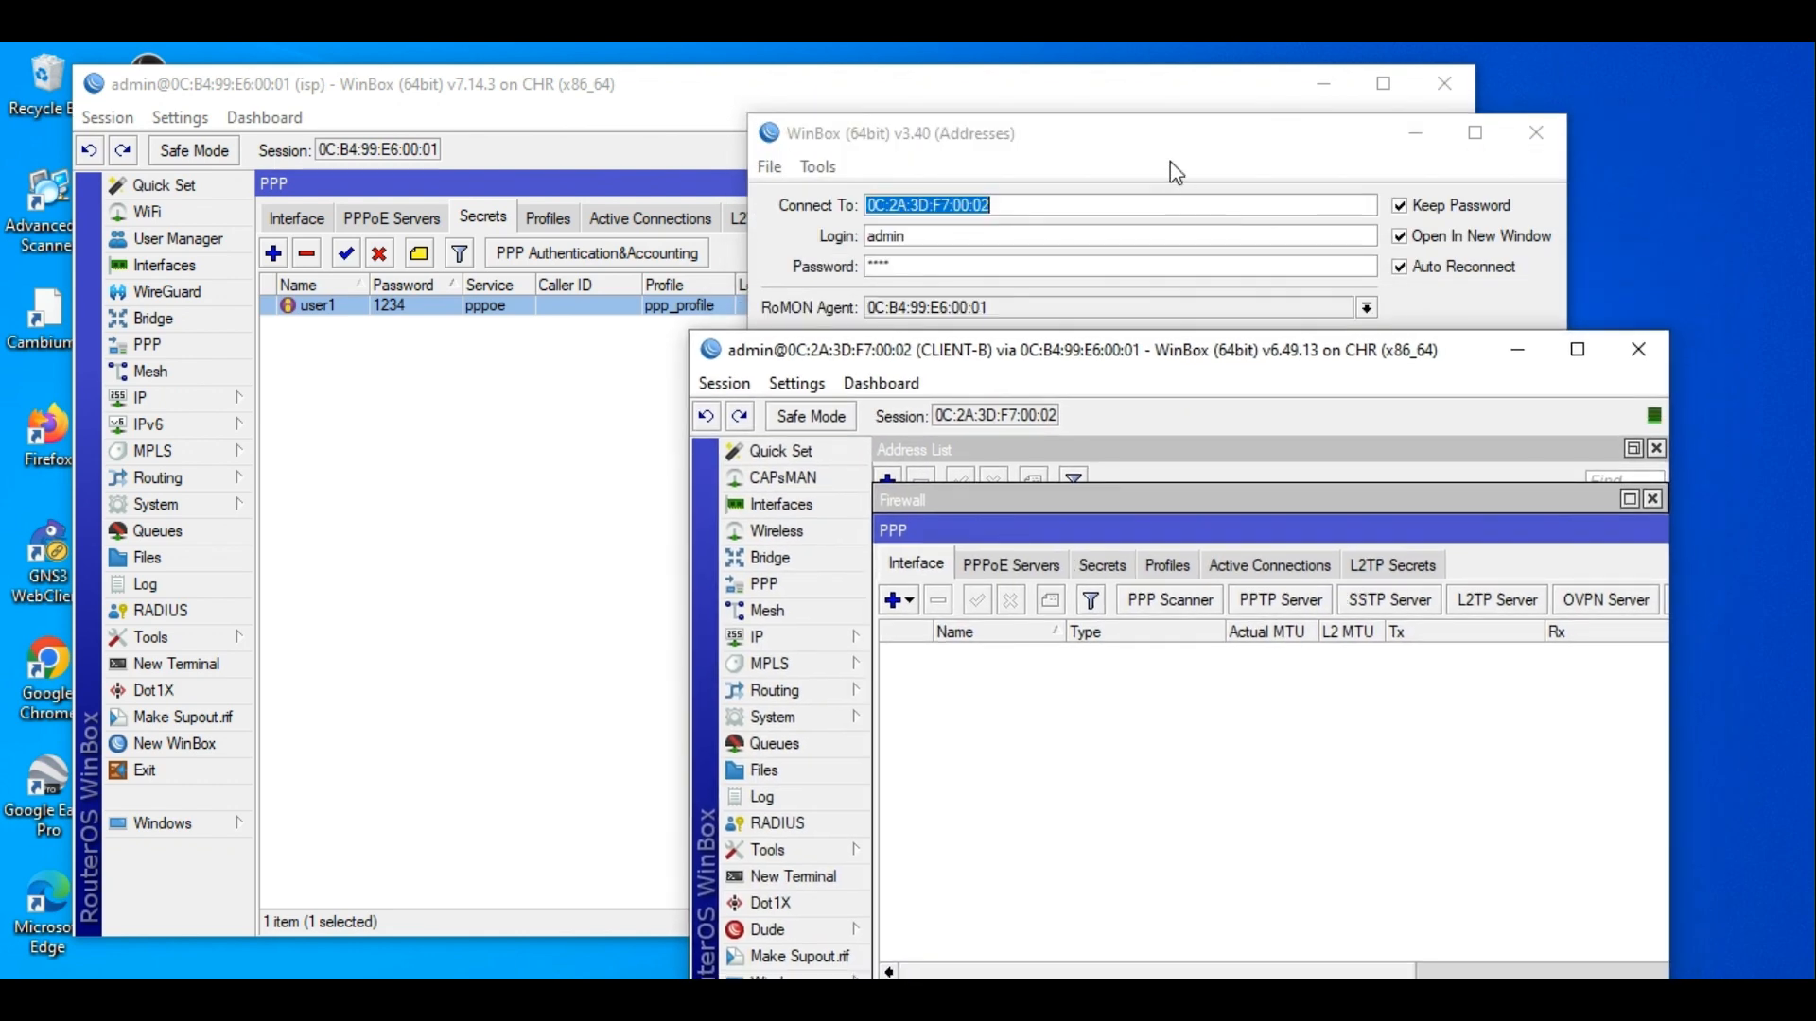
{"action": "left_click", "coordinate": [1198, 347]}
{"action": "left_click", "coordinate": [1415, 132]}
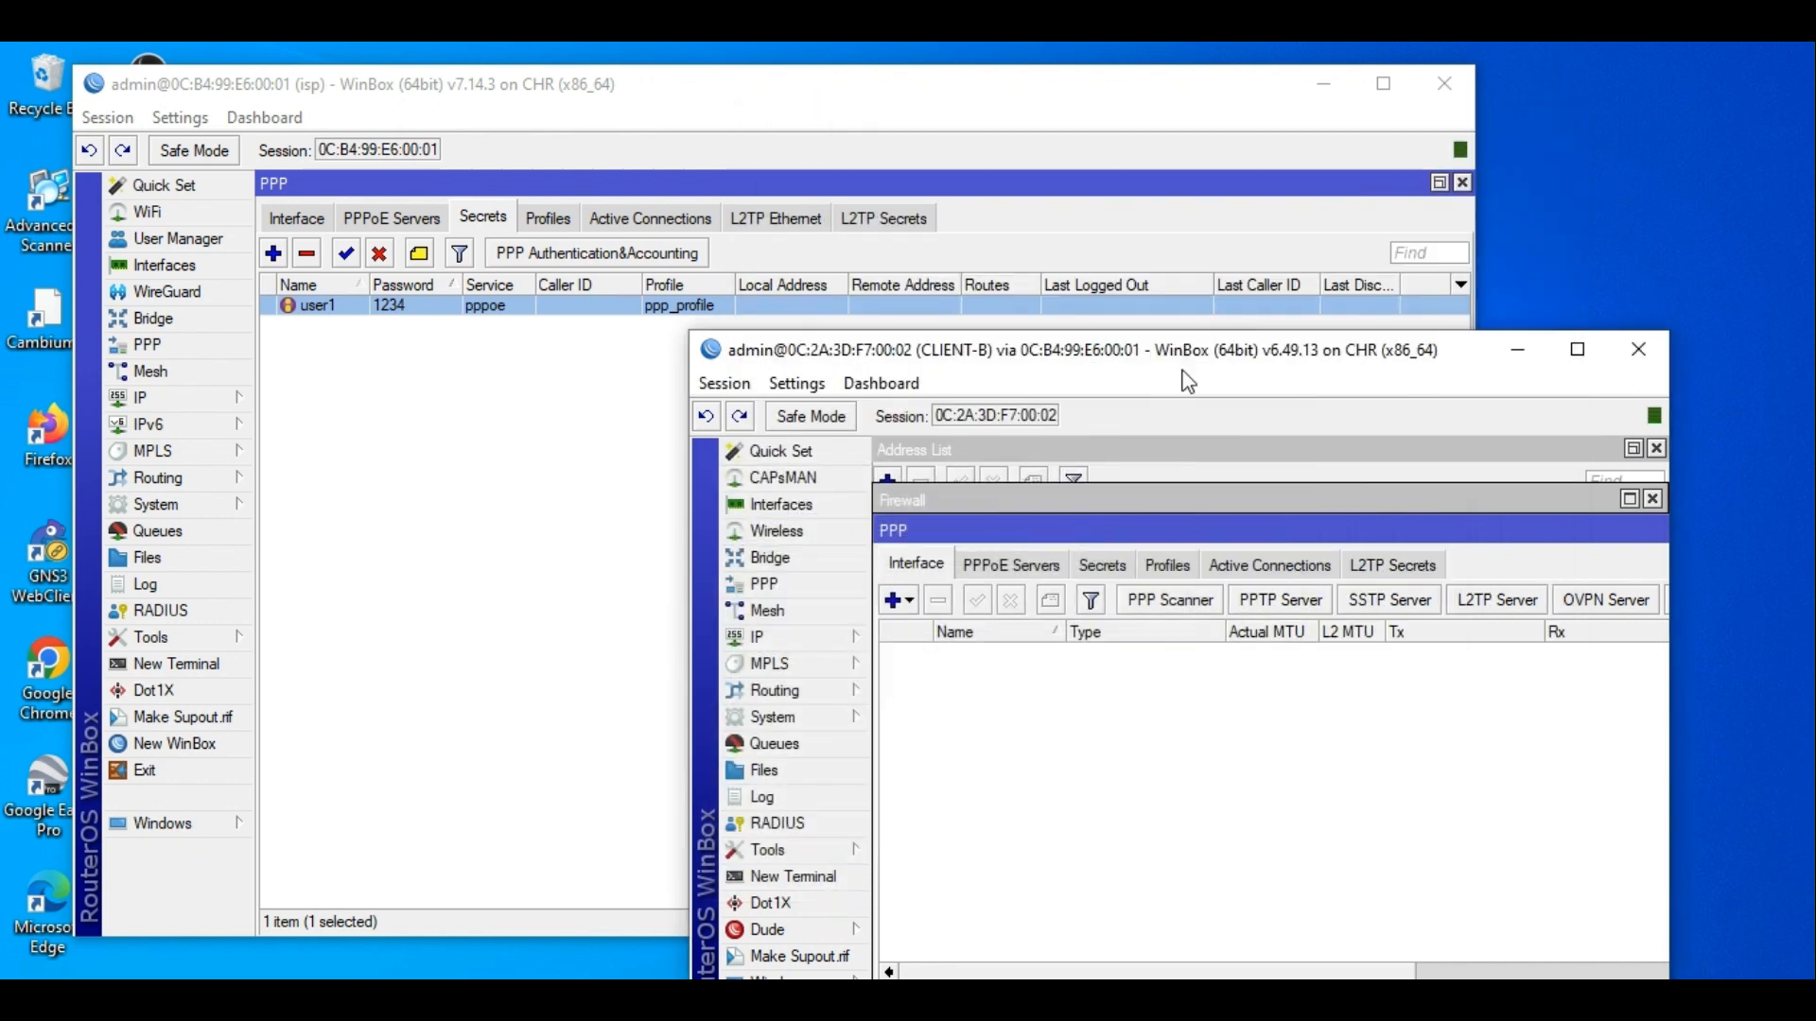
{"action": "left_click_drag", "start_coordinate": [1187, 376], "coordinate": [1282, 232]}
{"action": "left_click", "coordinate": [1002, 458]}
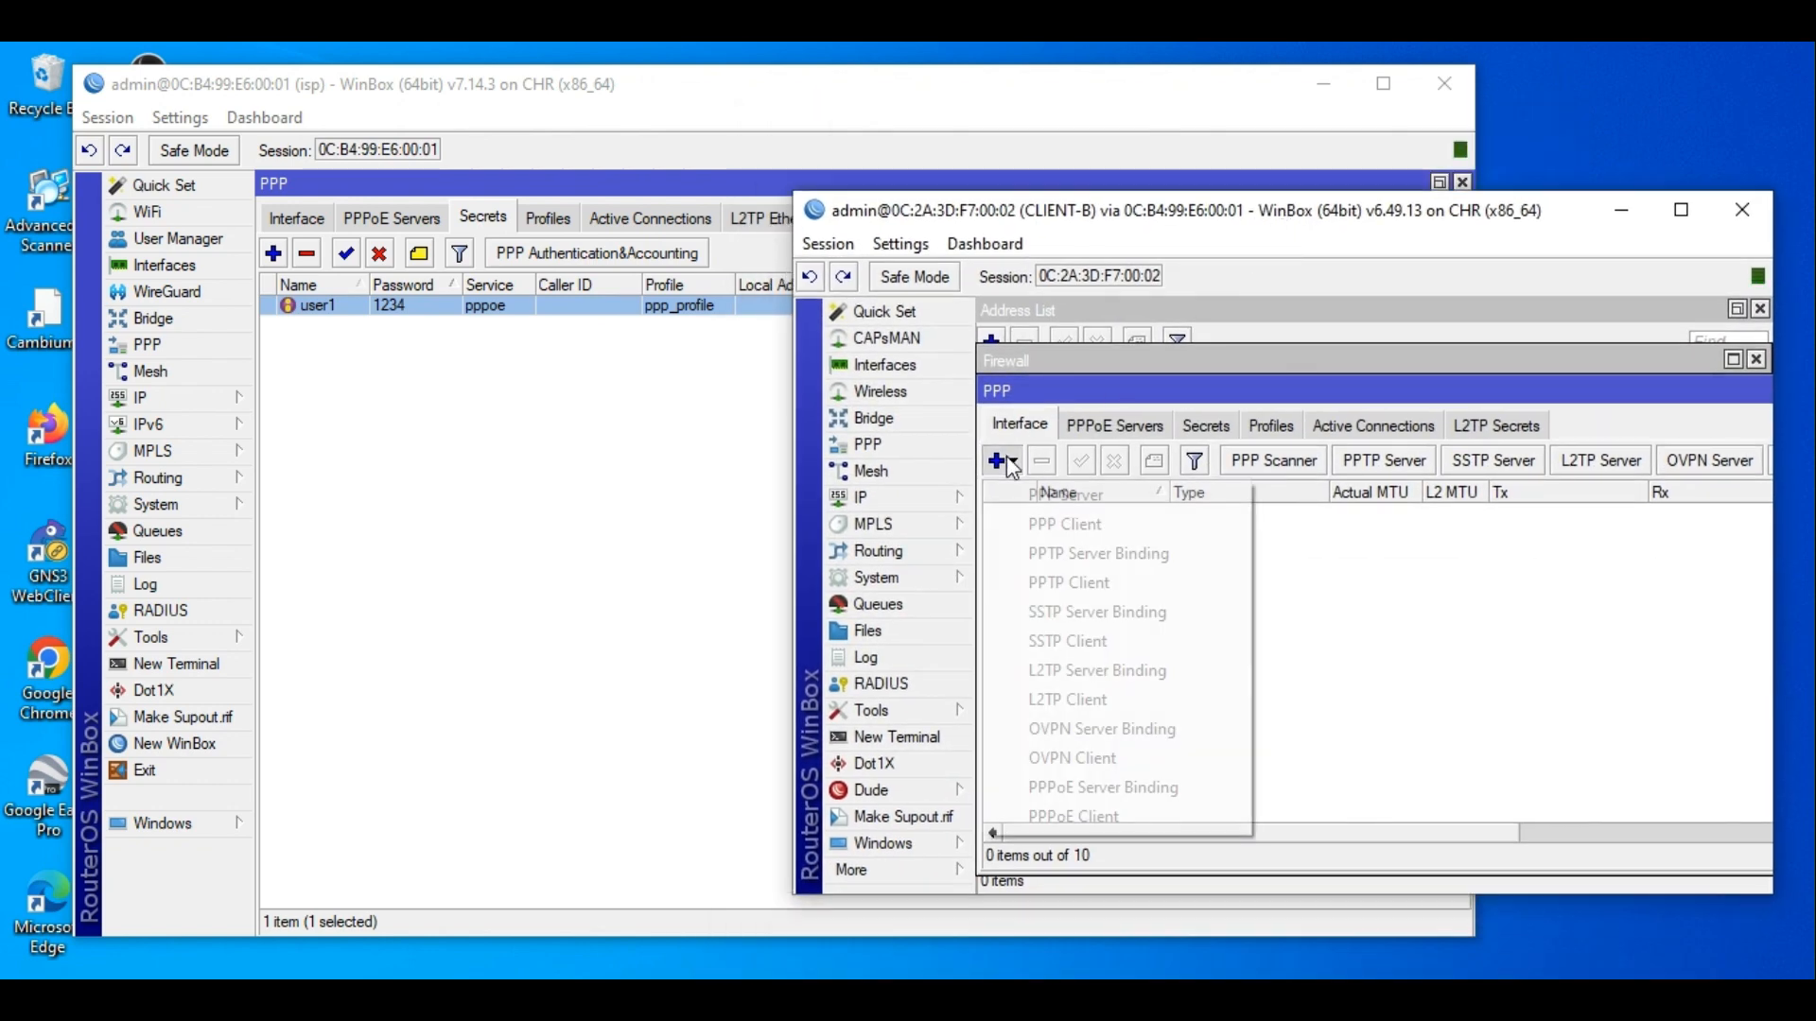
Add a new PPPoE client on CLIENT-B and check the second User Manager user's login on isp.
{"action": "left_click", "coordinate": [1105, 817]}
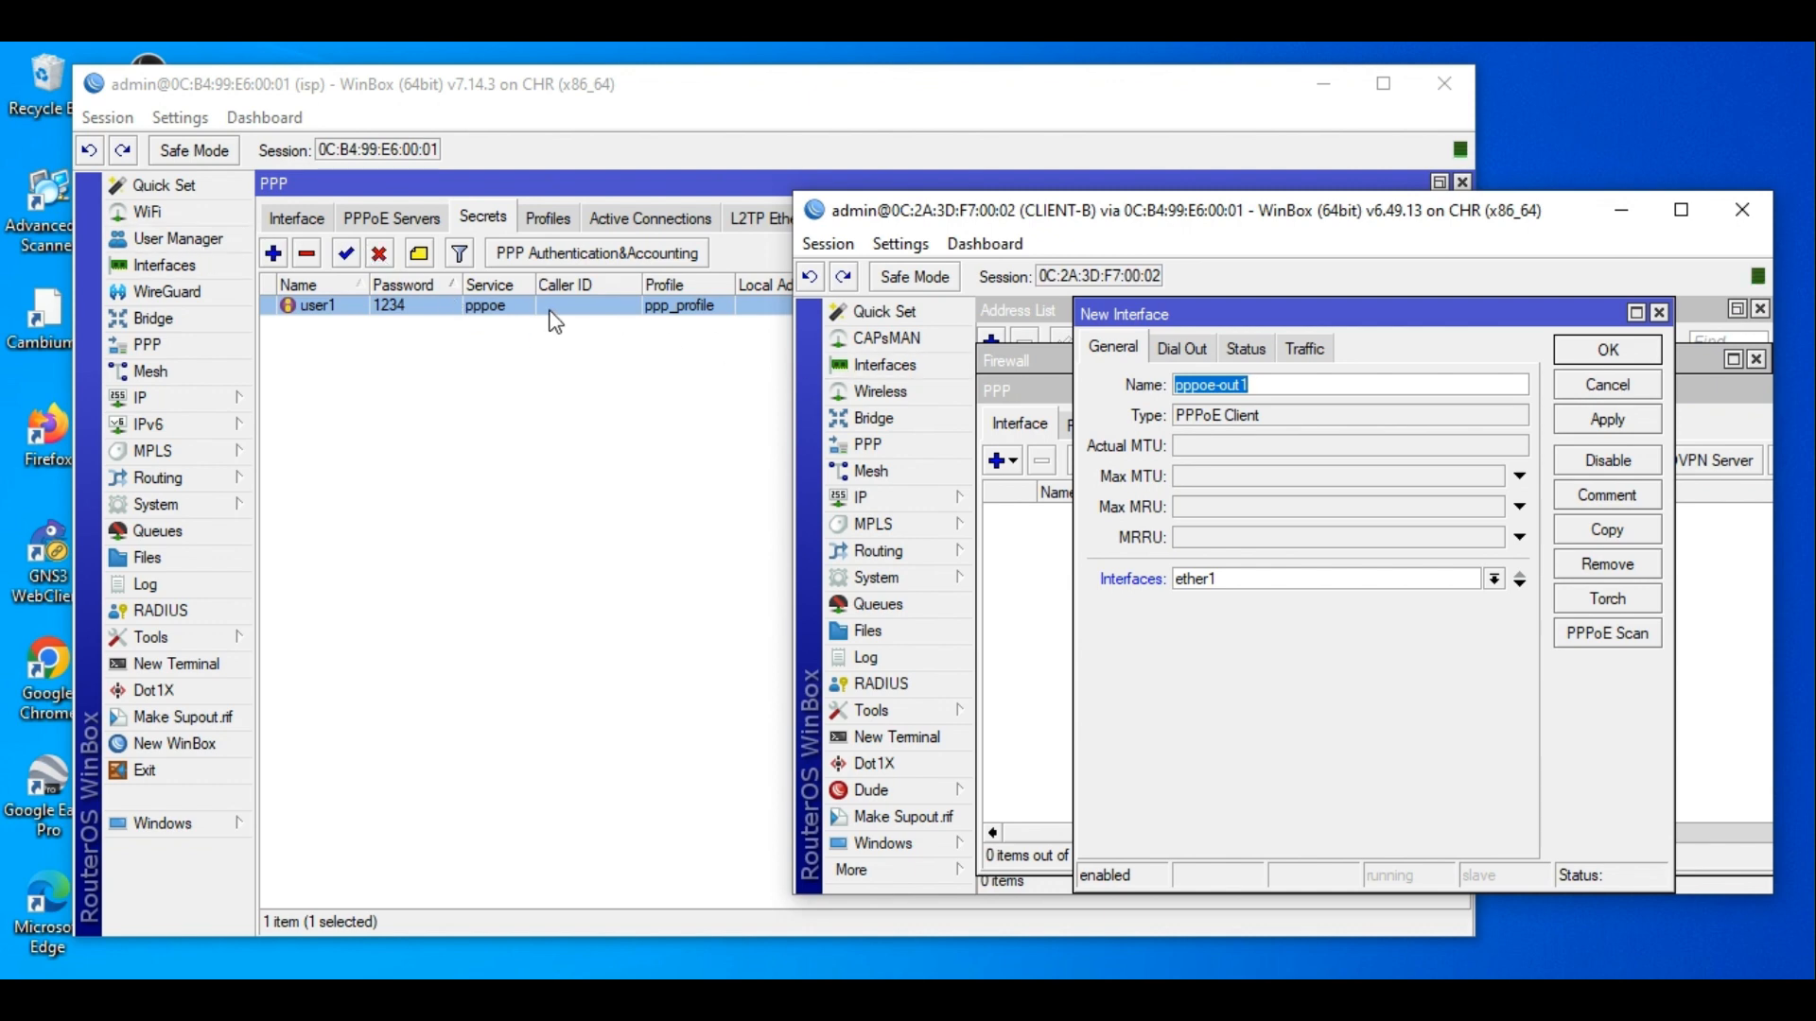
{"action": "left_click", "coordinate": [456, 304]}
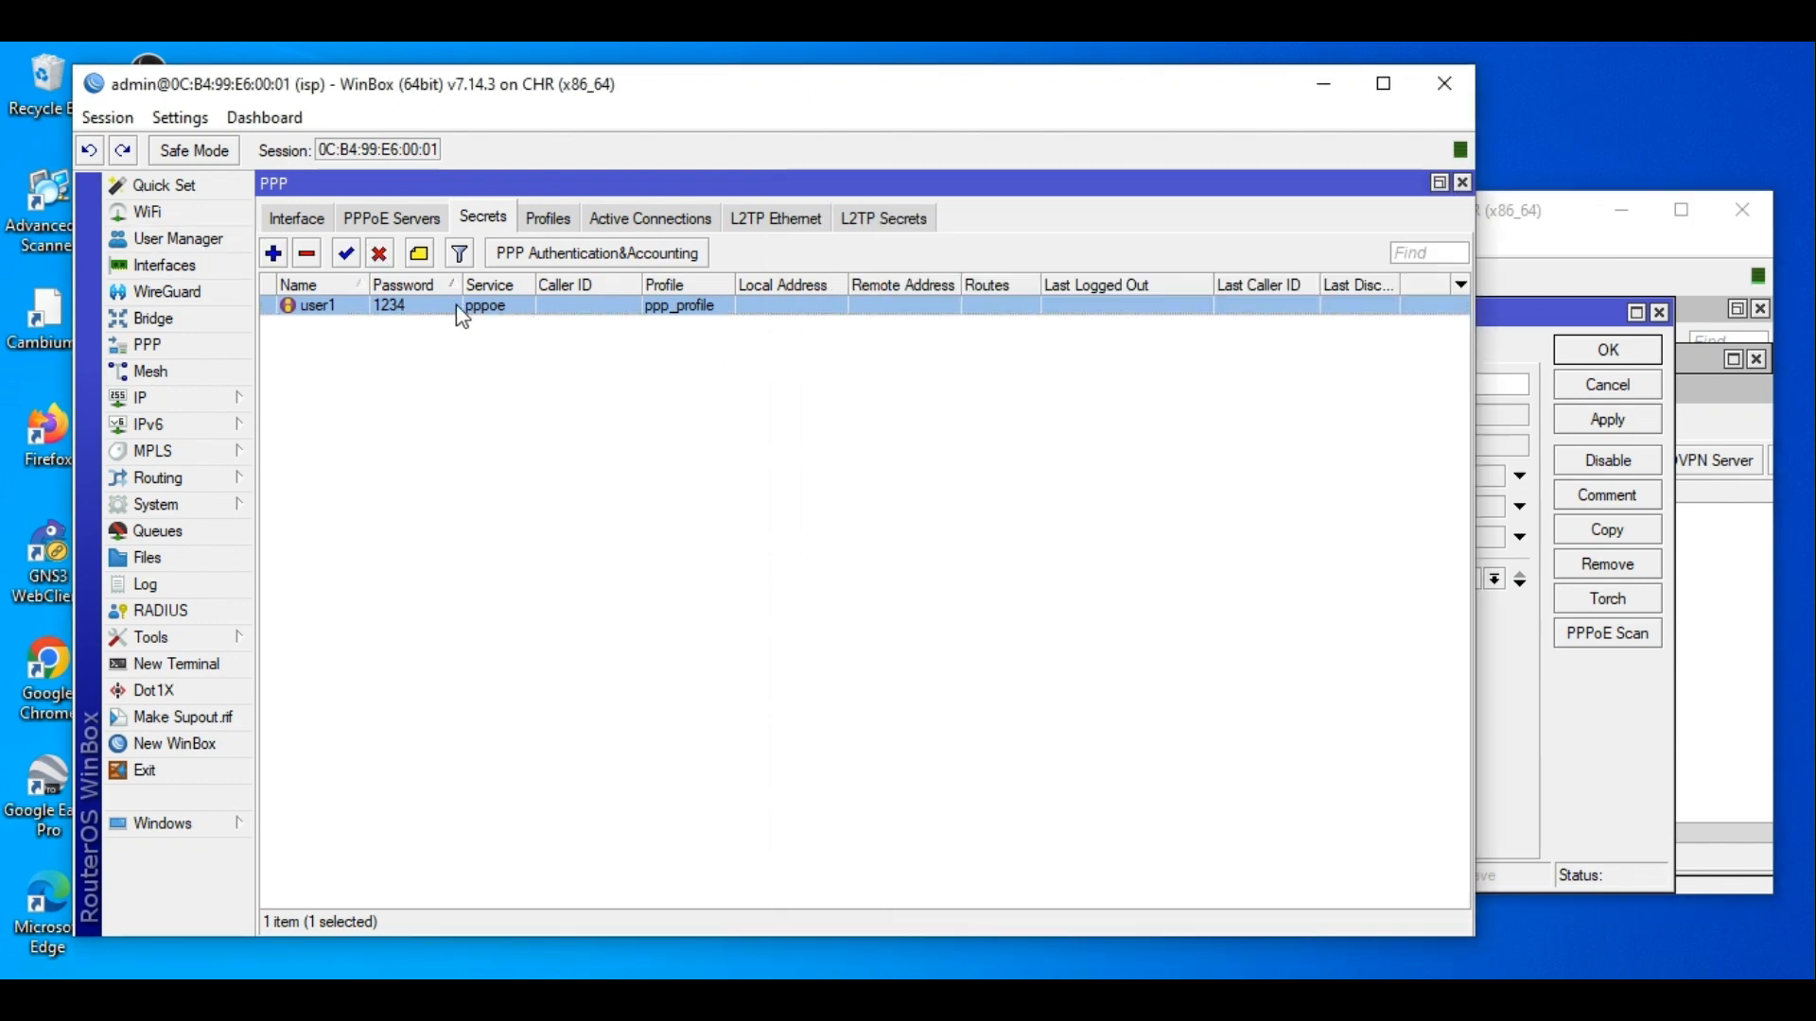
{"action": "left_click", "coordinate": [173, 242]}
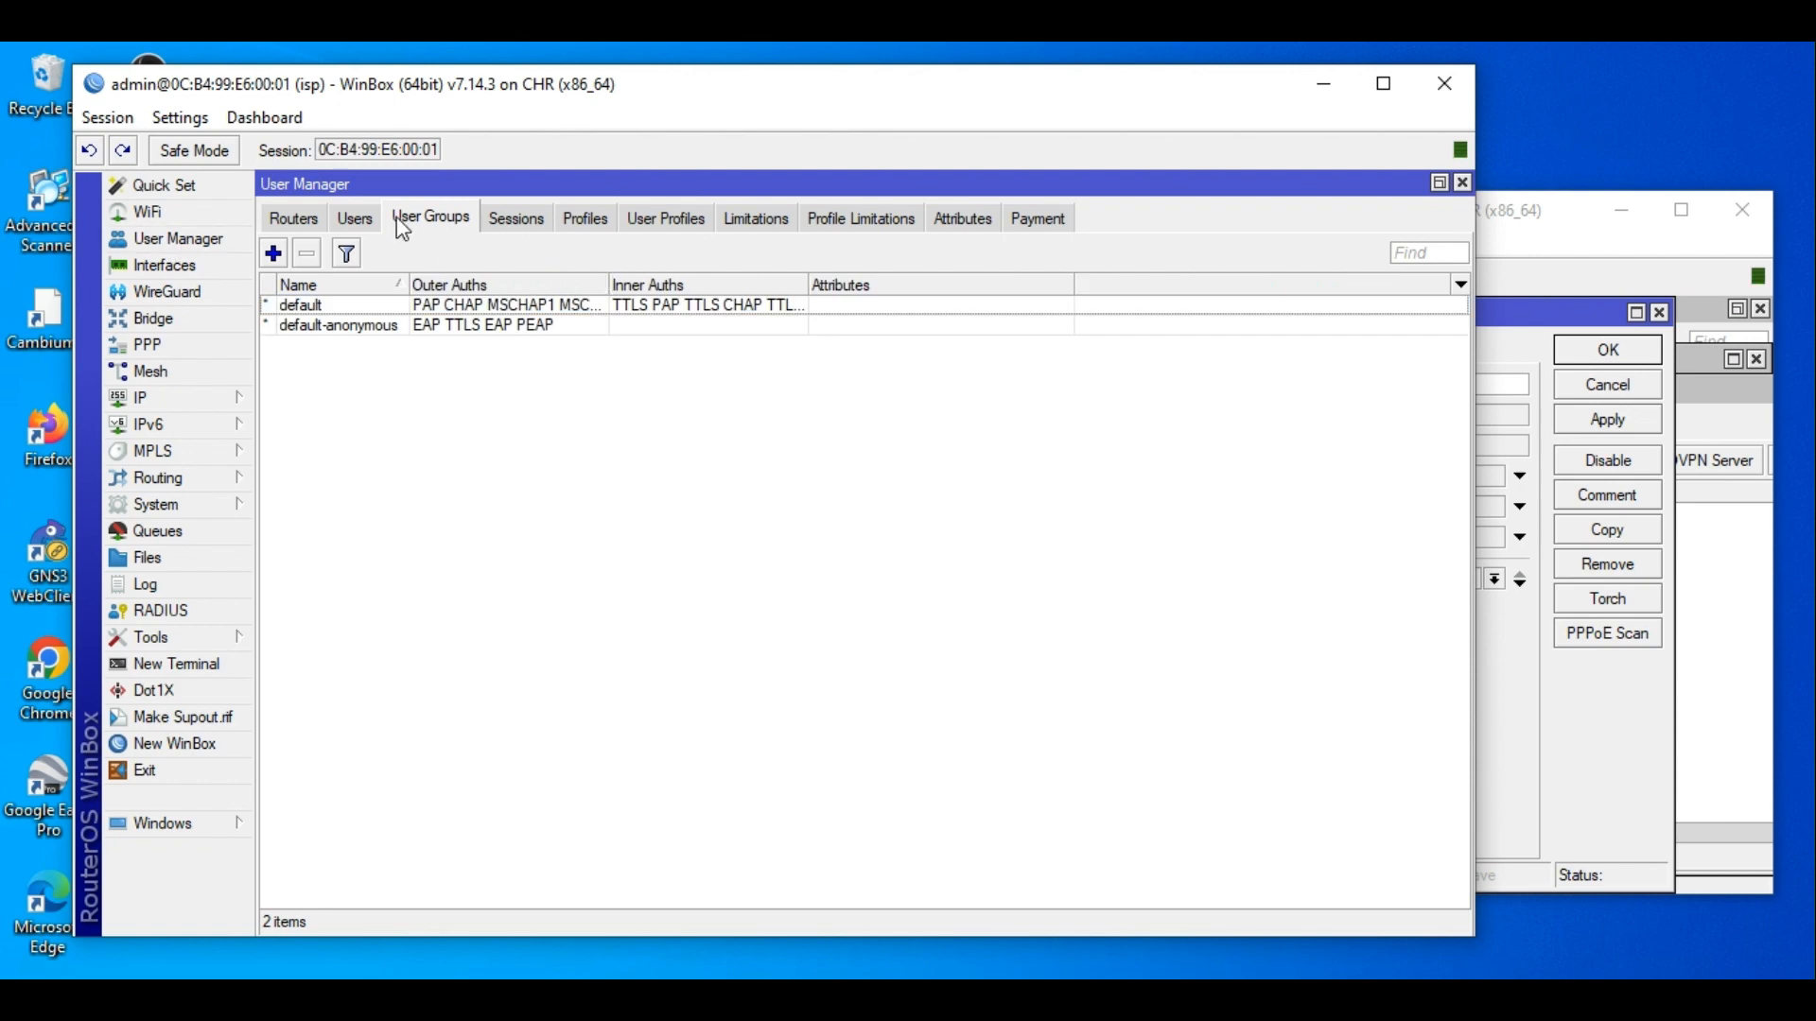
{"action": "left_click", "coordinate": [358, 219]}
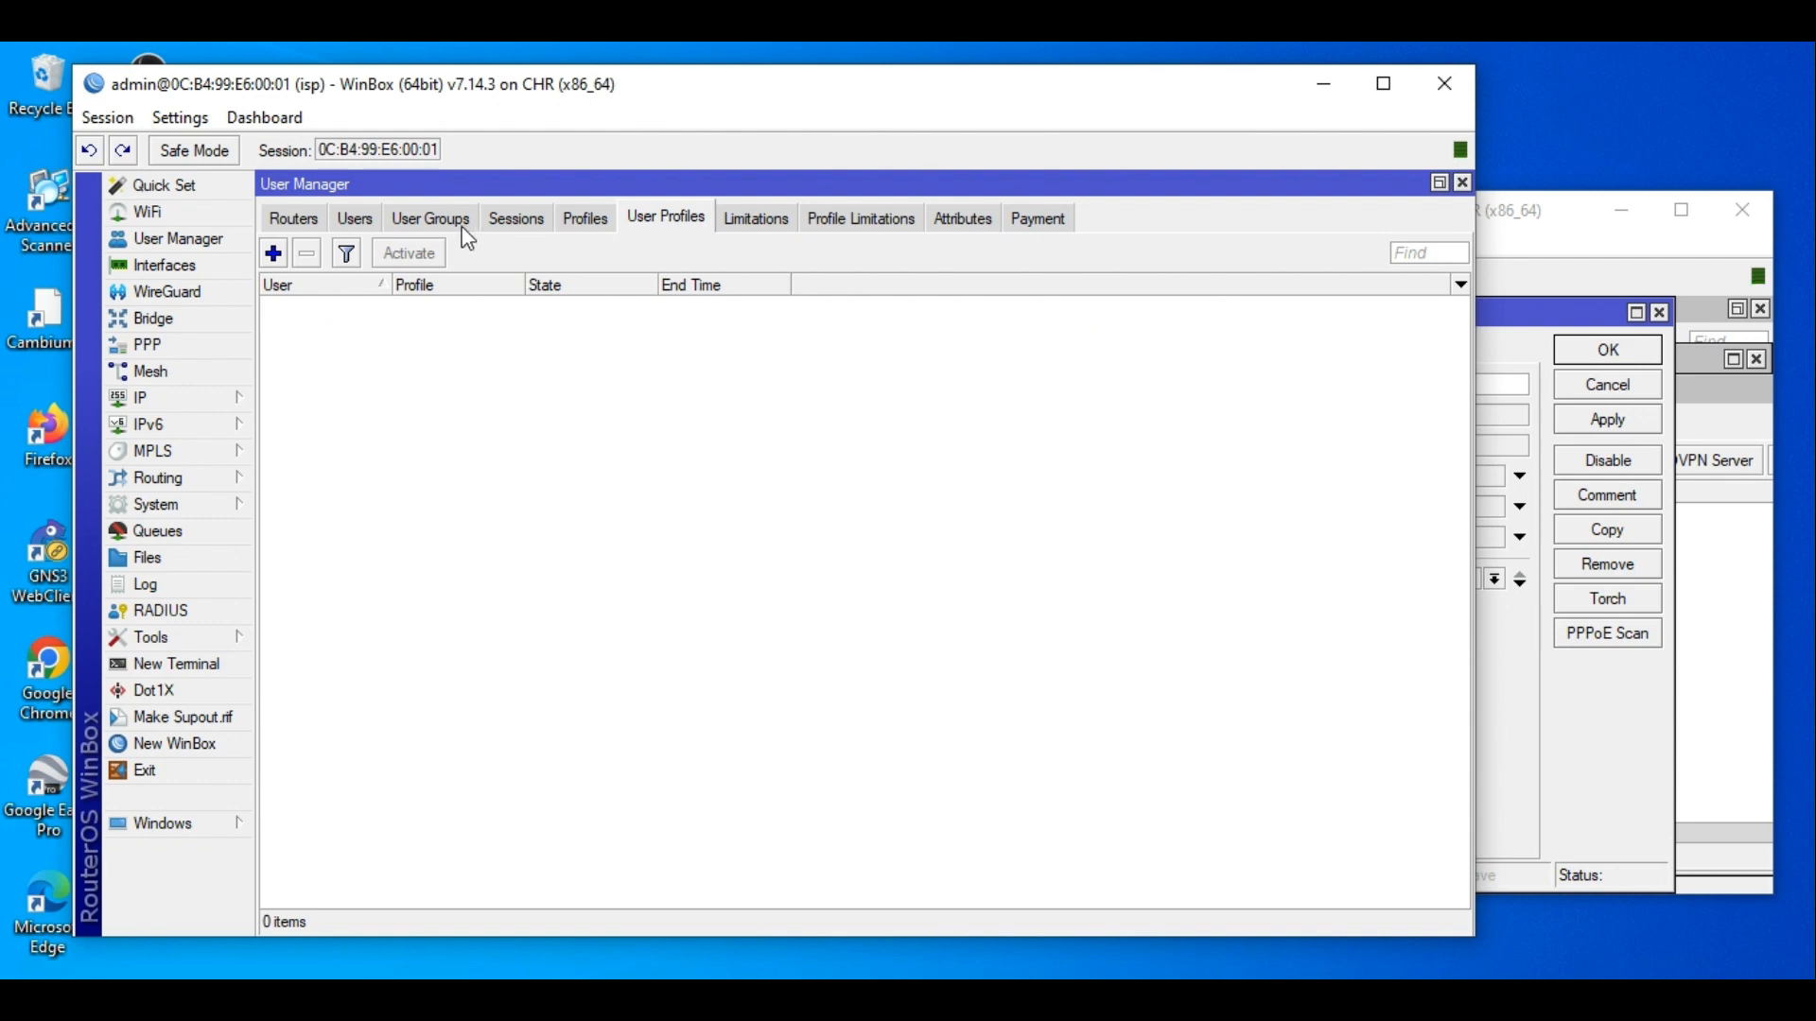
{"action": "left_click", "coordinate": [365, 219]}
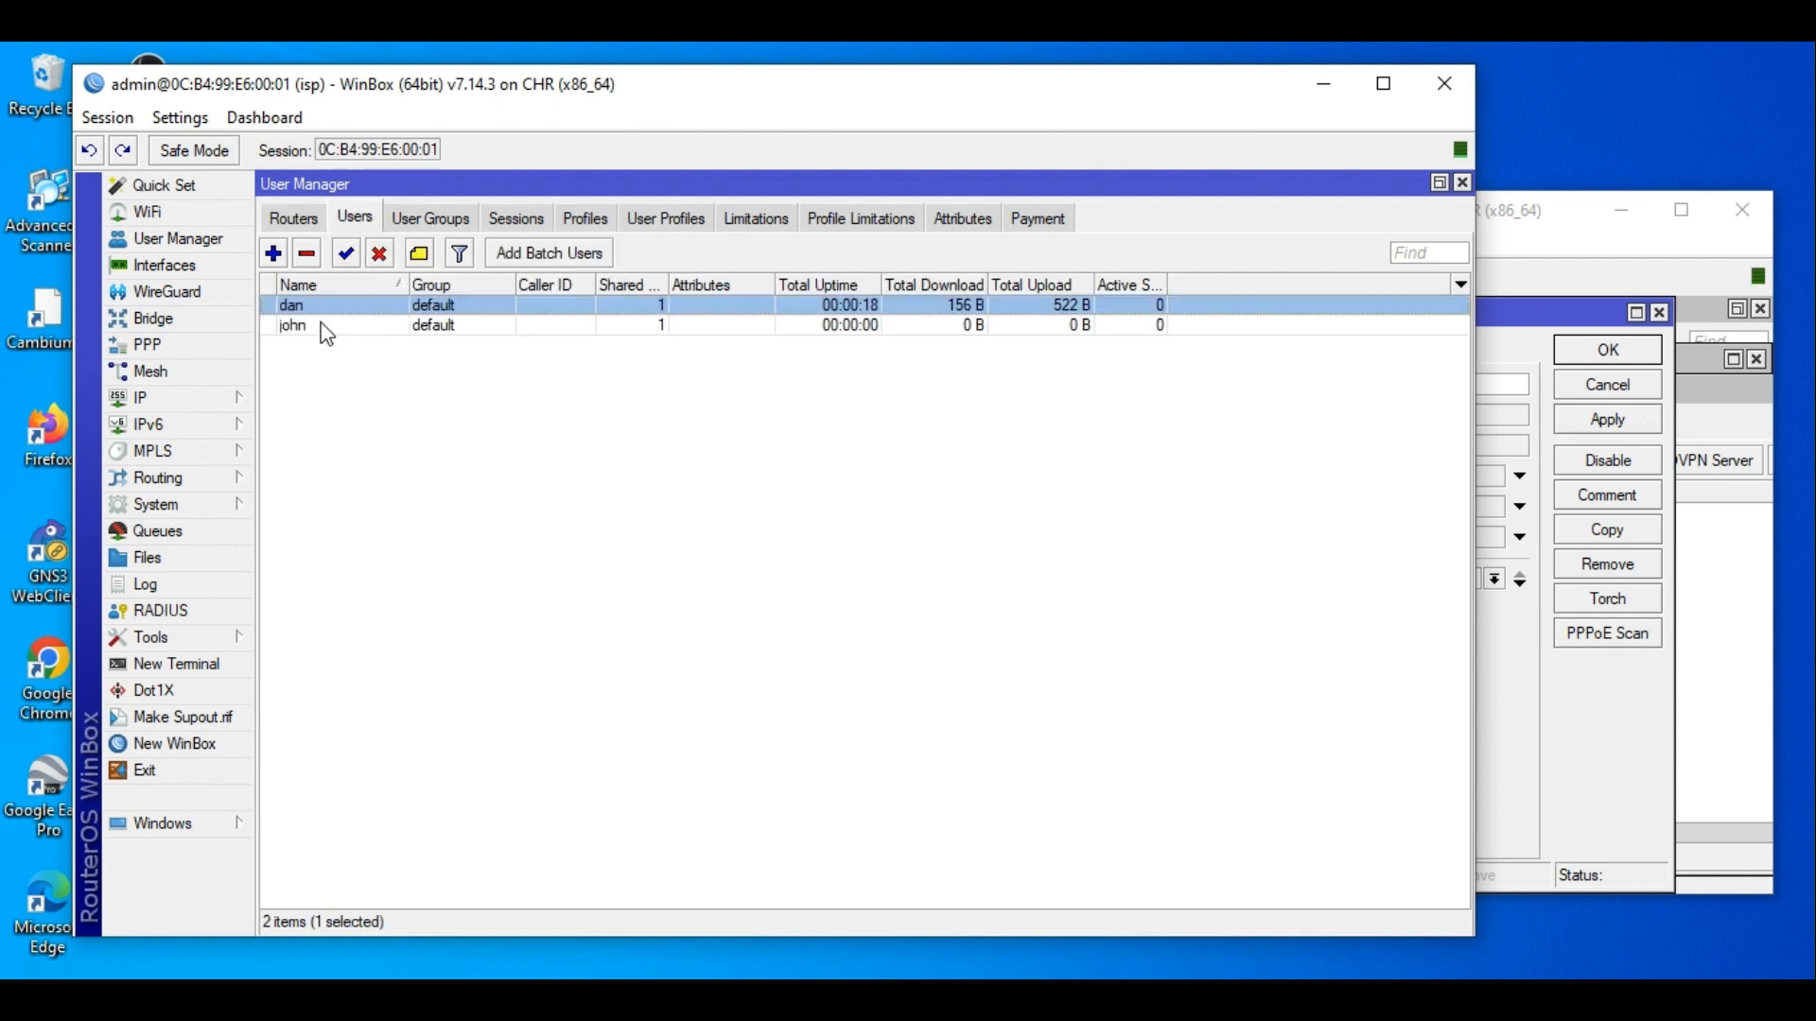
{"action": "left_click", "coordinate": [324, 324]}
{"action": "double_click", "coordinate": [341, 327]}
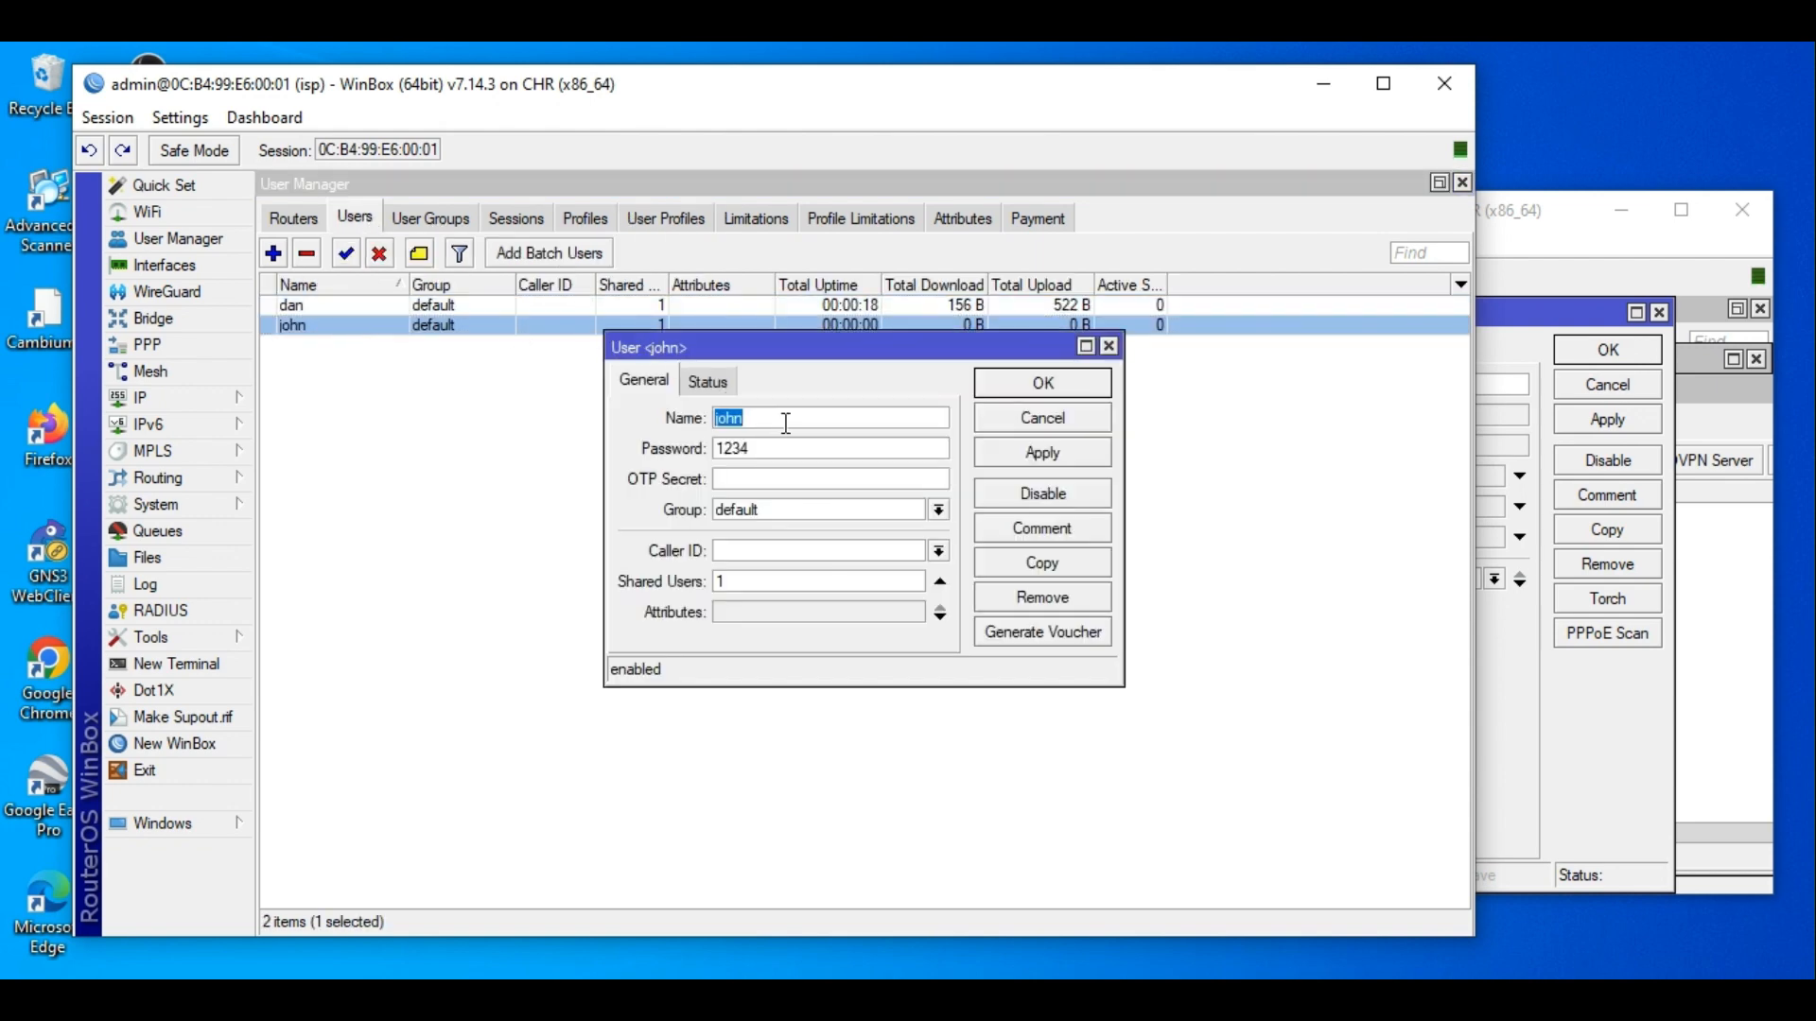
Bind pppoe-out1 to an ethernet port and enter that user's dial-out username and password.
{"action": "left_click", "coordinate": [1550, 231]}
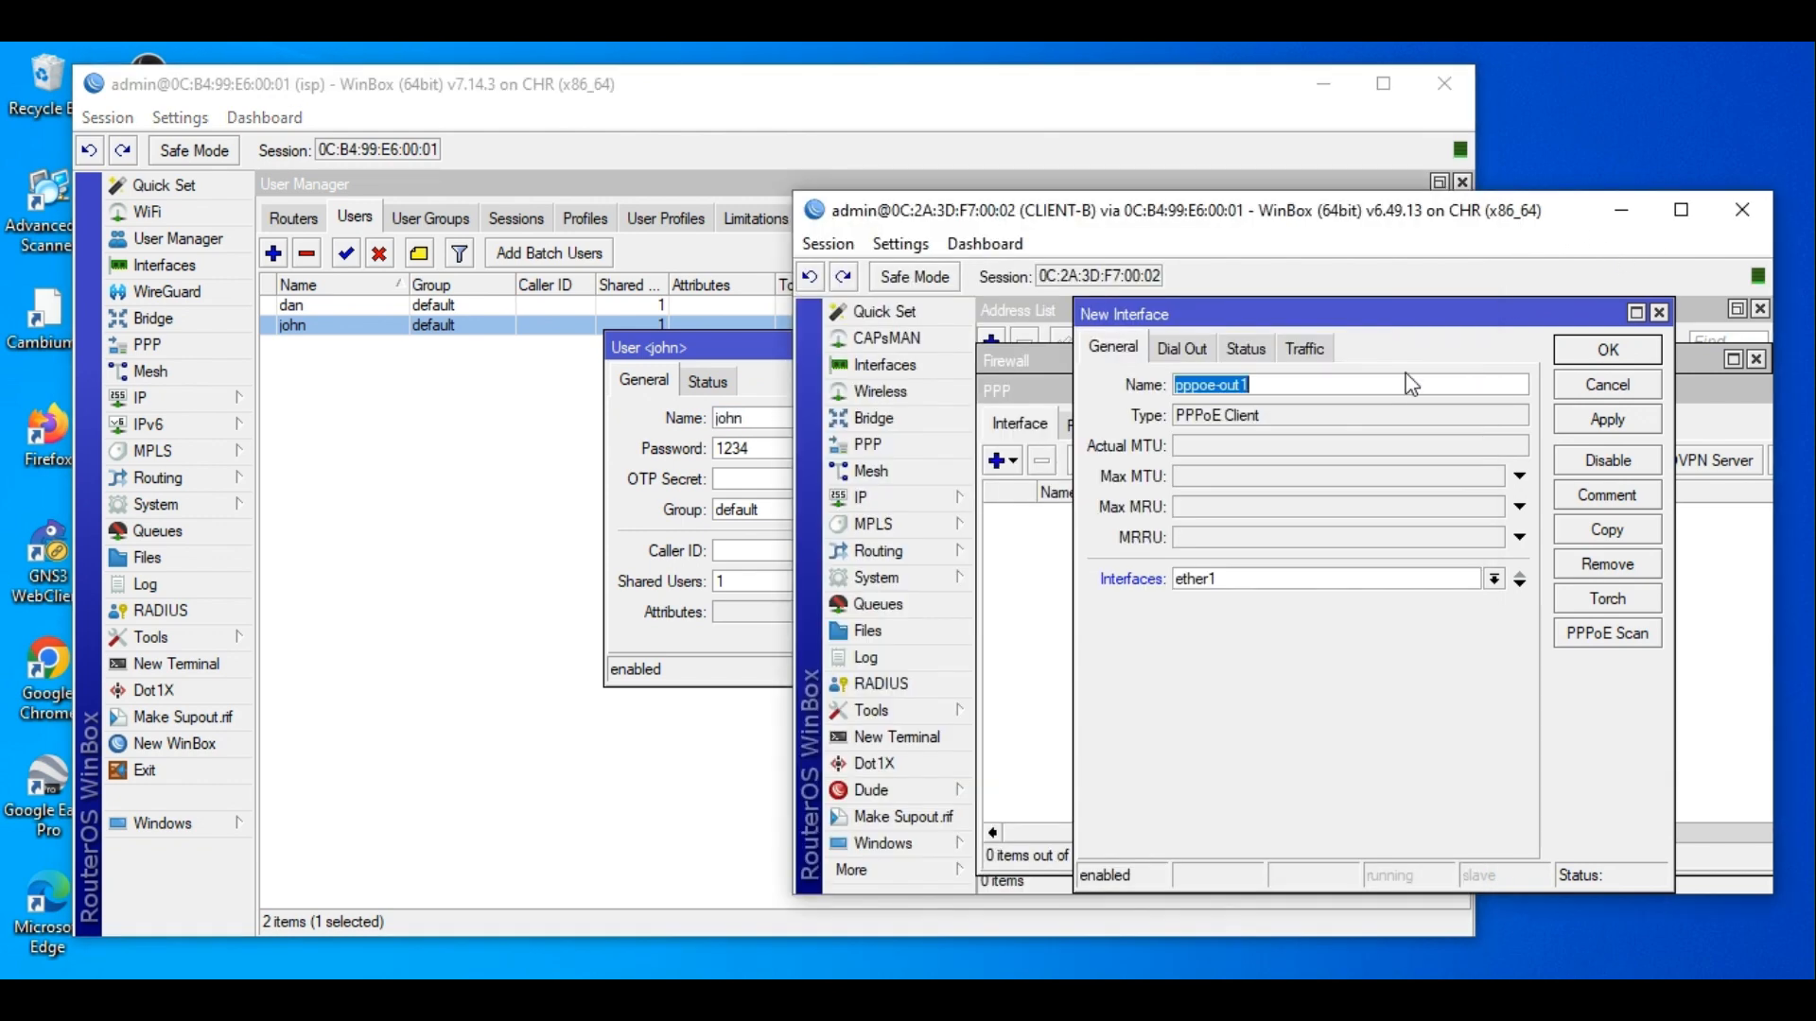
{"action": "left_click", "coordinate": [1260, 582]}
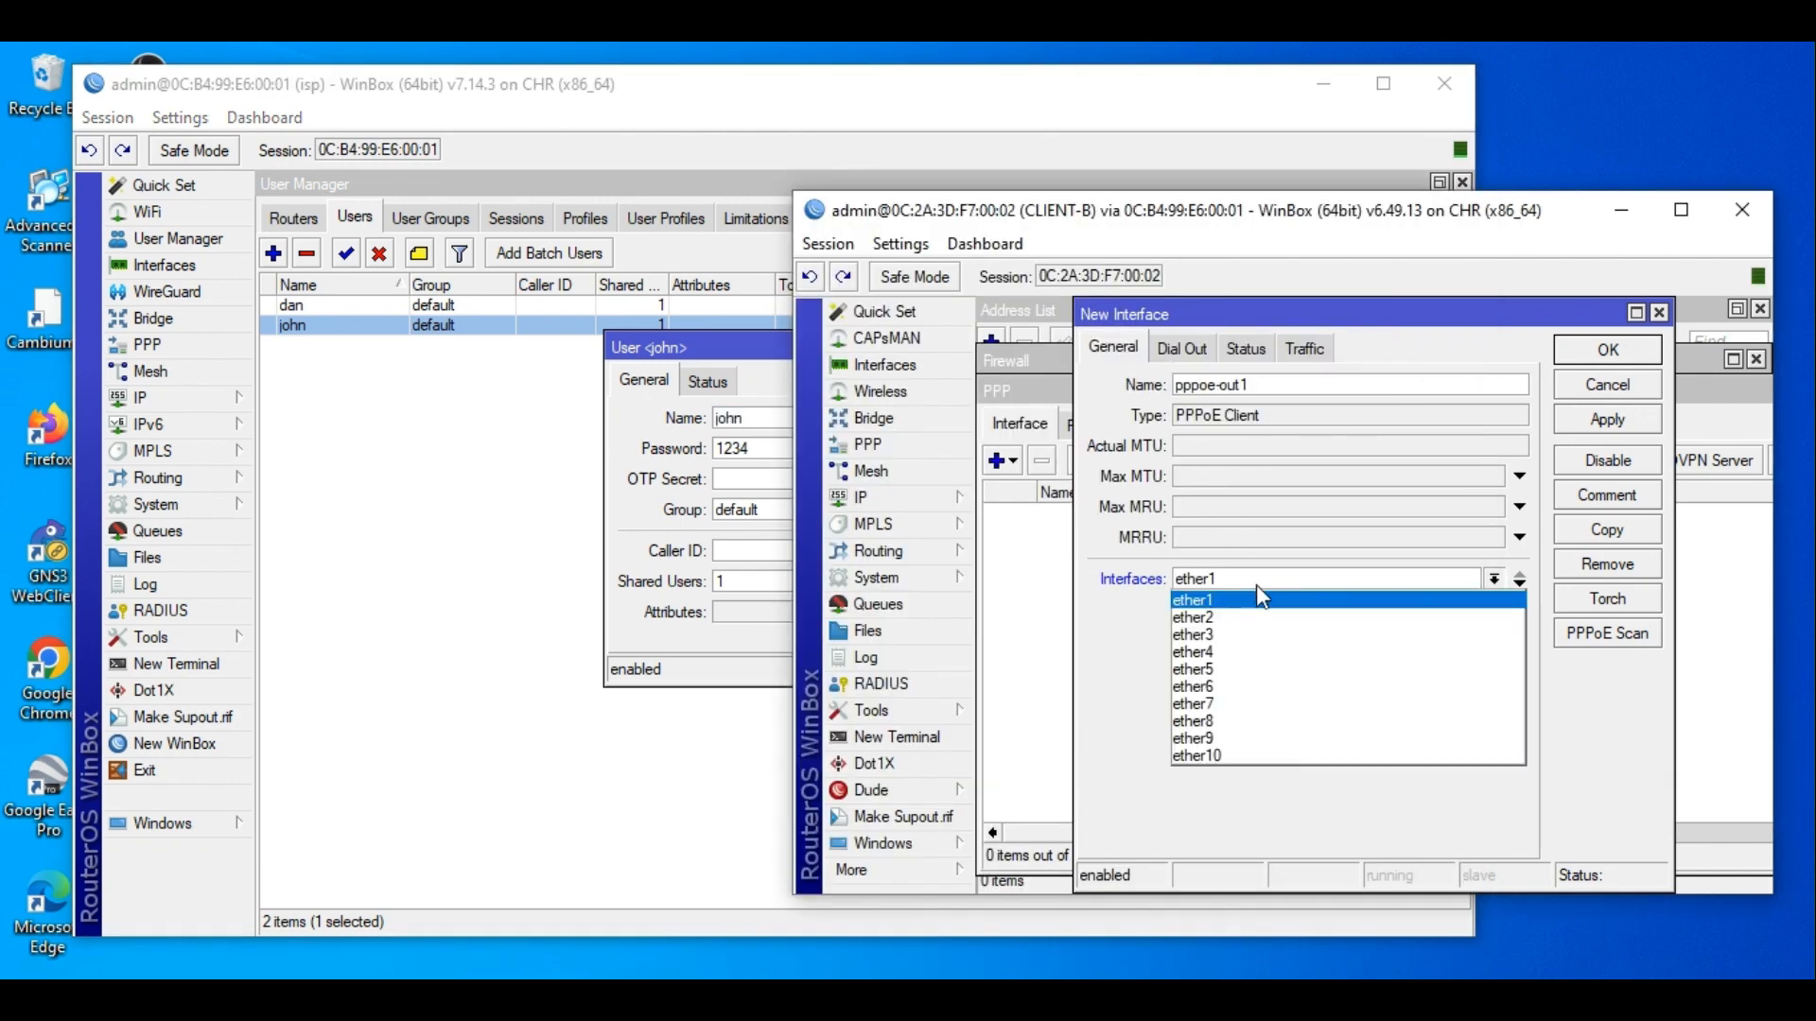
{"action": "left_click", "coordinate": [1257, 606]}
{"action": "left_click", "coordinate": [1182, 350]}
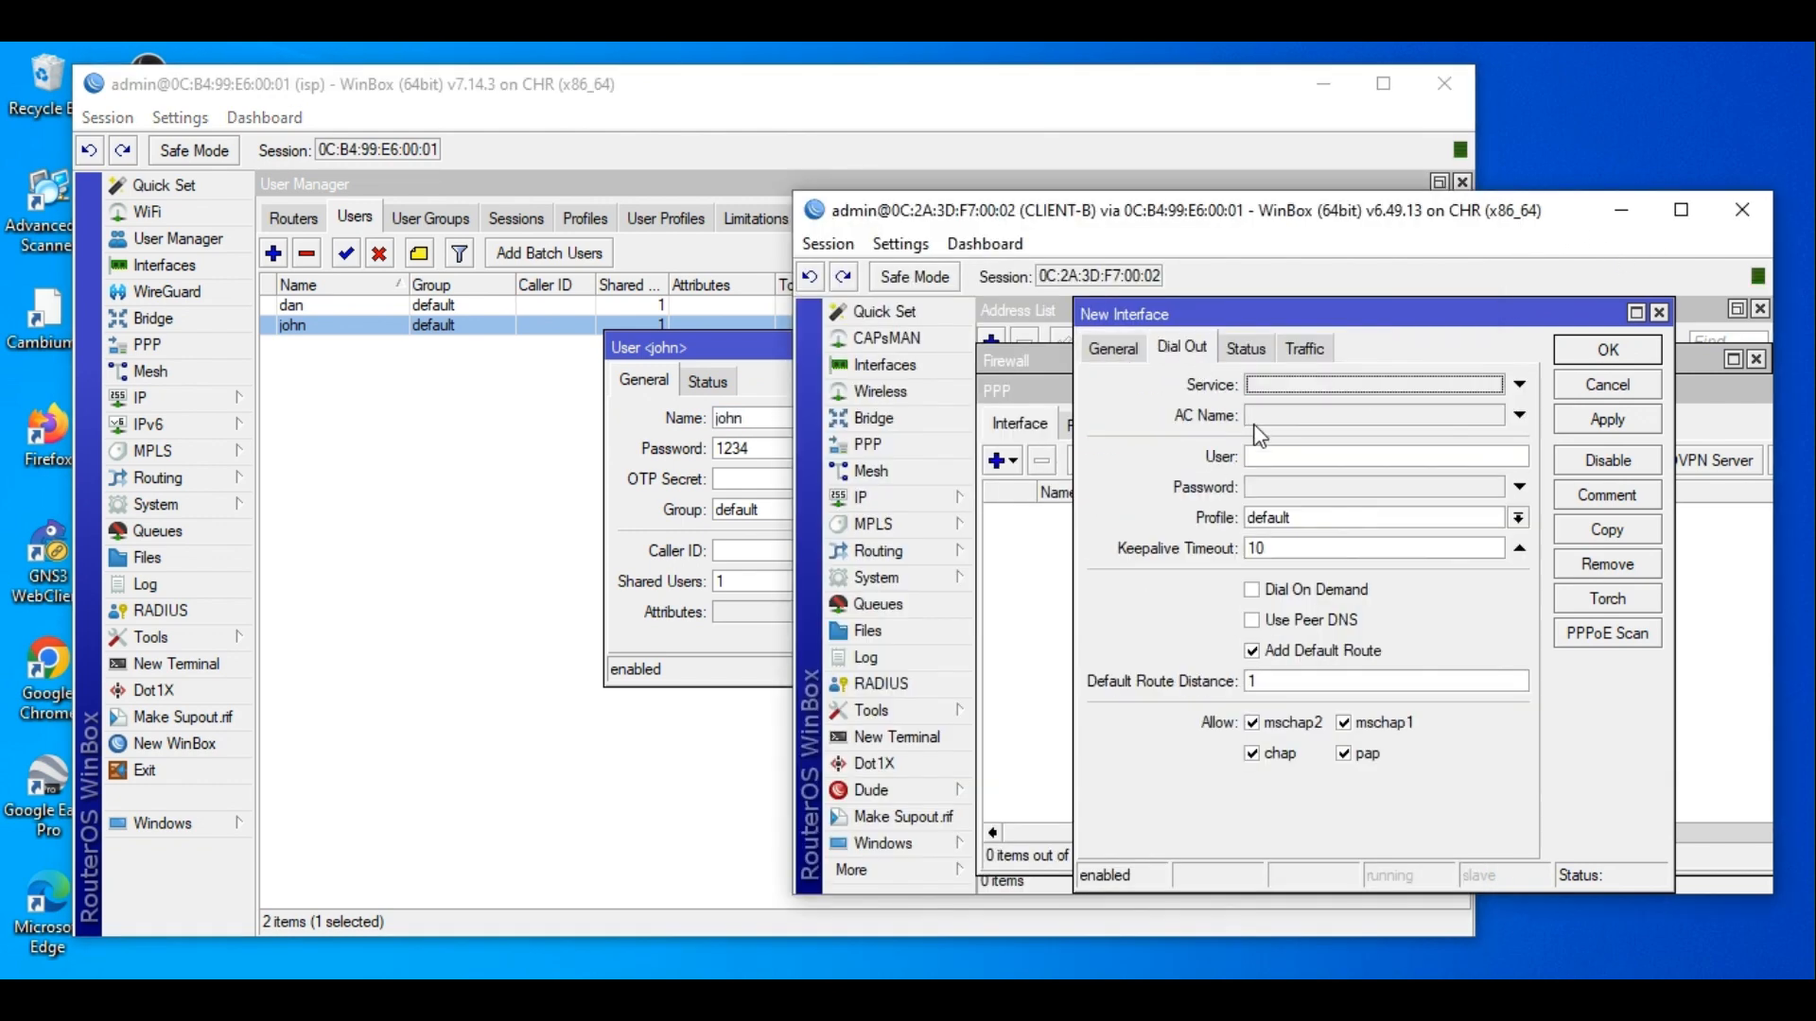
{"action": "left_click", "coordinate": [1281, 461]}
{"action": "left_click", "coordinate": [1273, 489]}
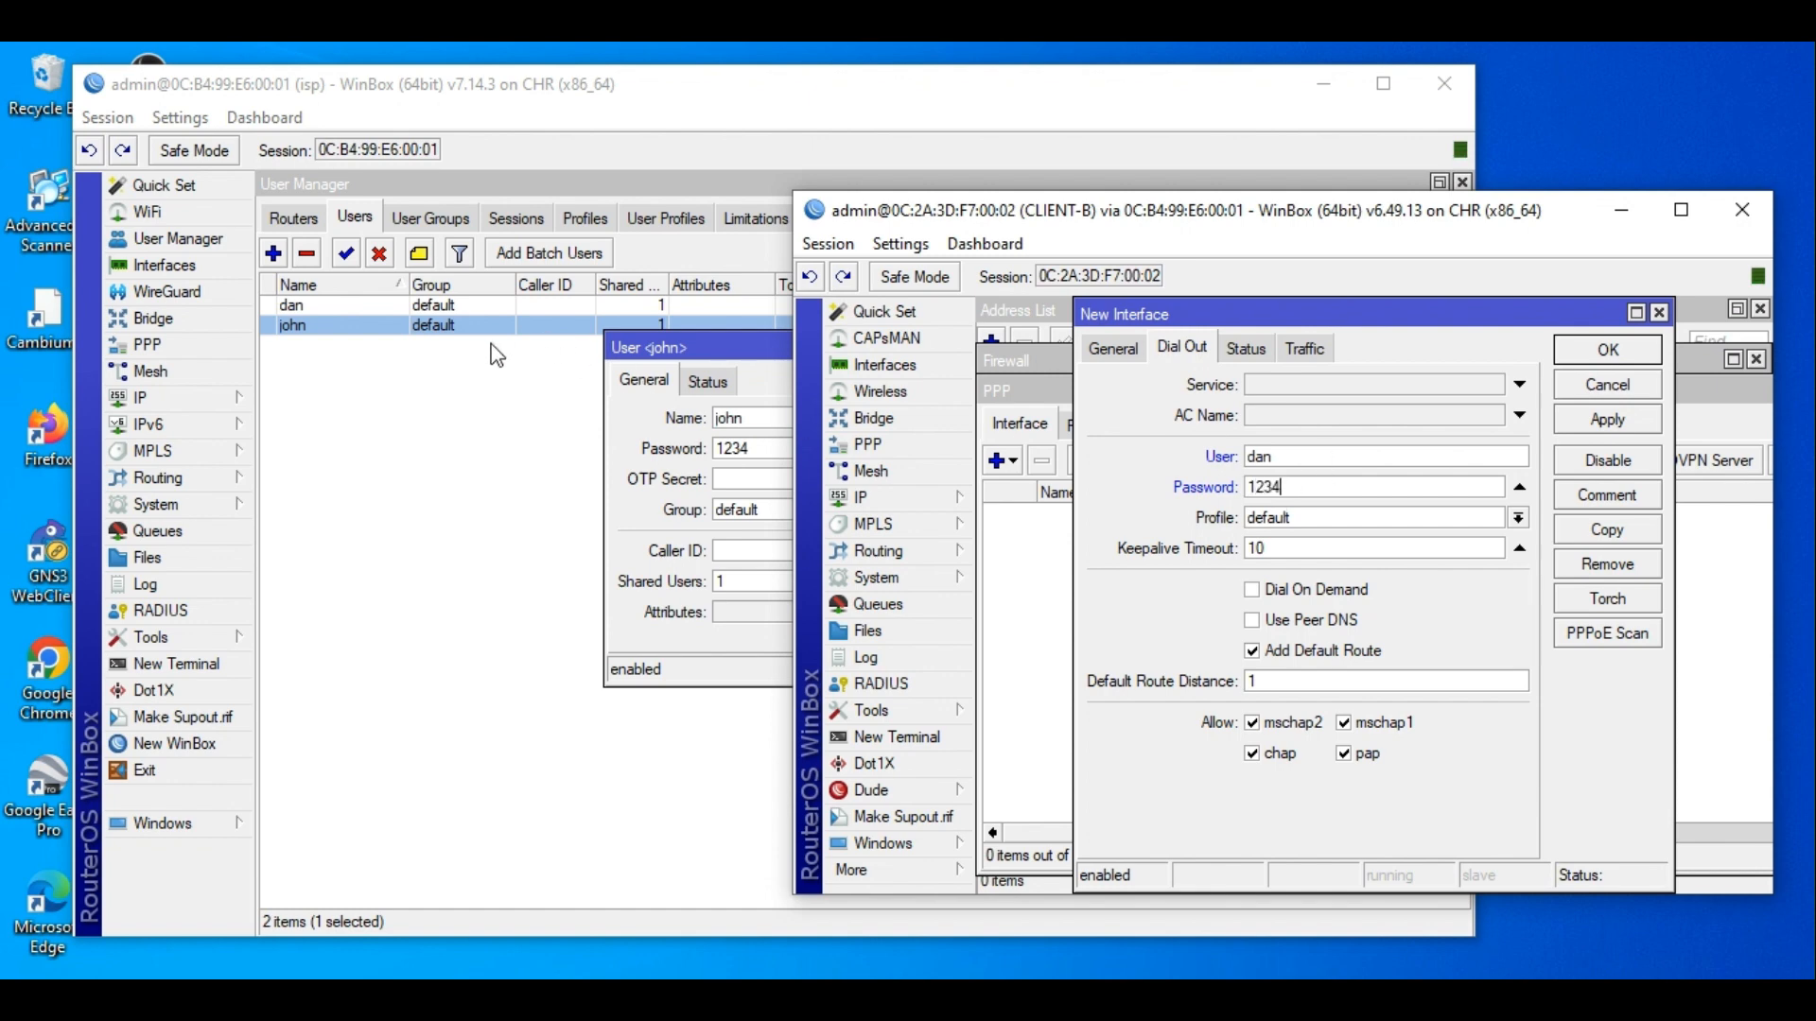
{"action": "left_click", "coordinate": [425, 333]}
{"action": "left_click", "coordinate": [648, 227]}
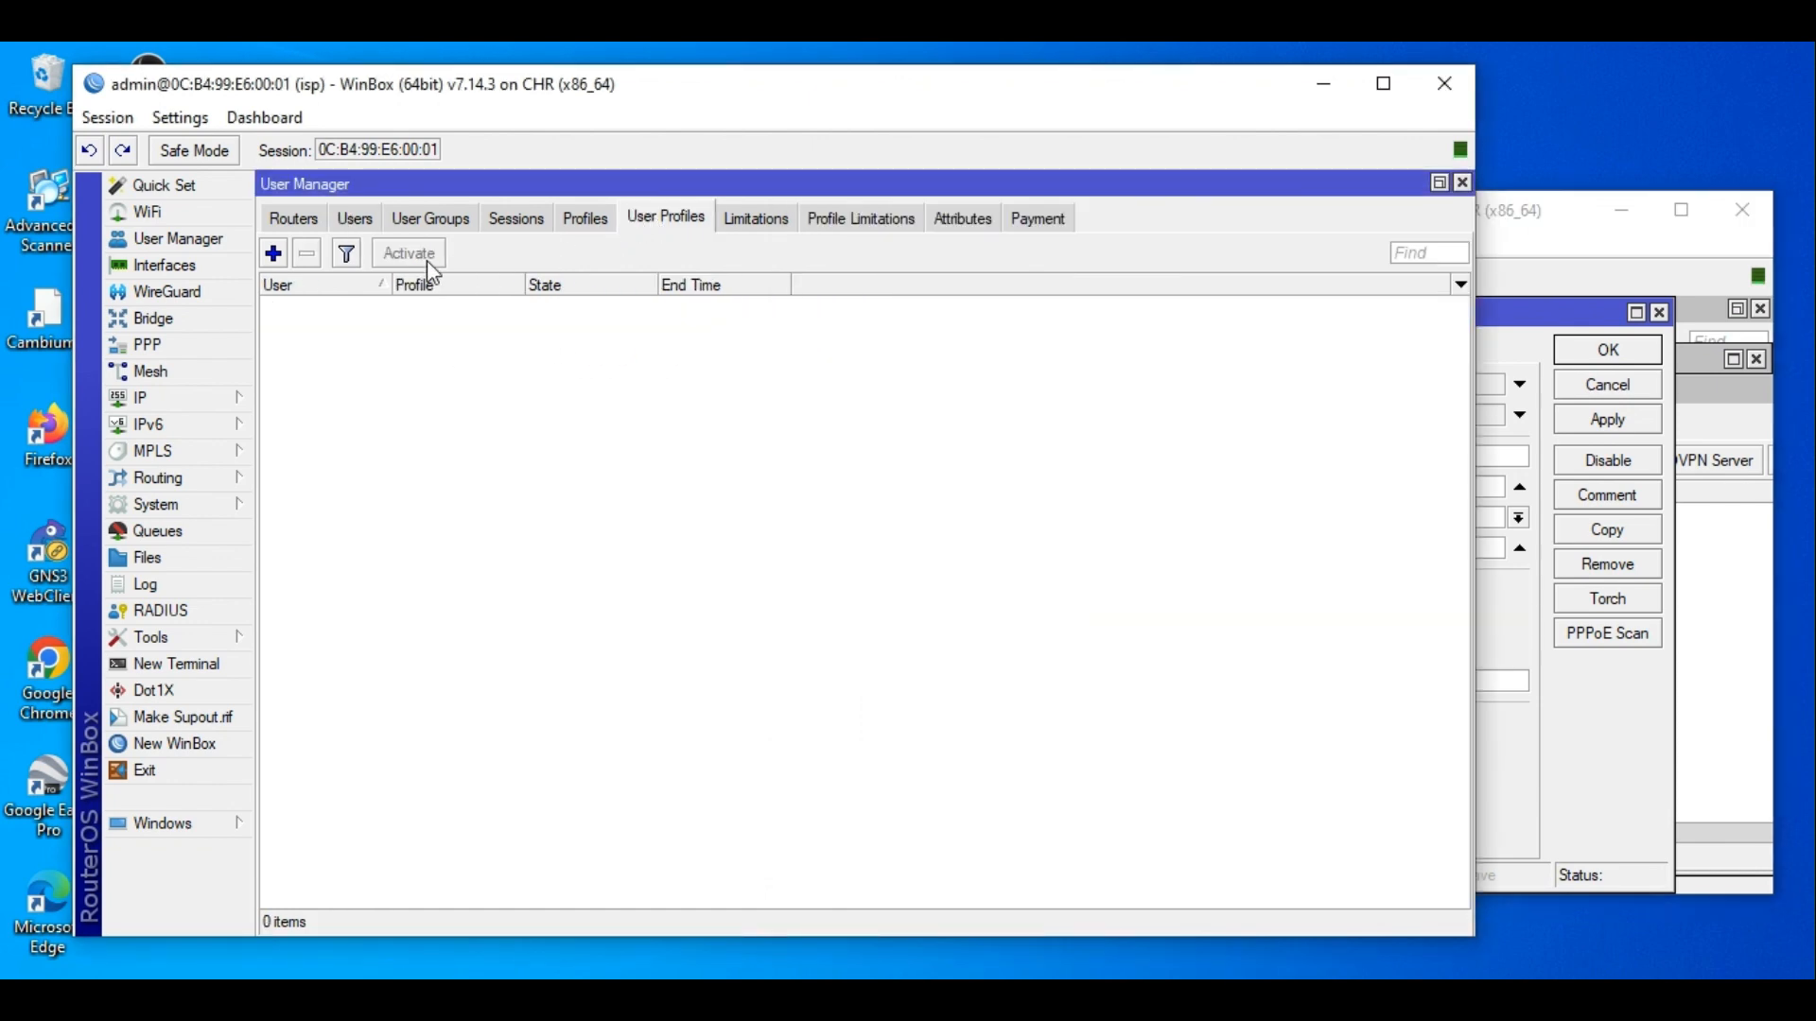
Assign the 7days User Manager profile to the second user on isp.
{"action": "left_click", "coordinate": [273, 254]}
{"action": "left_click", "coordinate": [926, 428]}
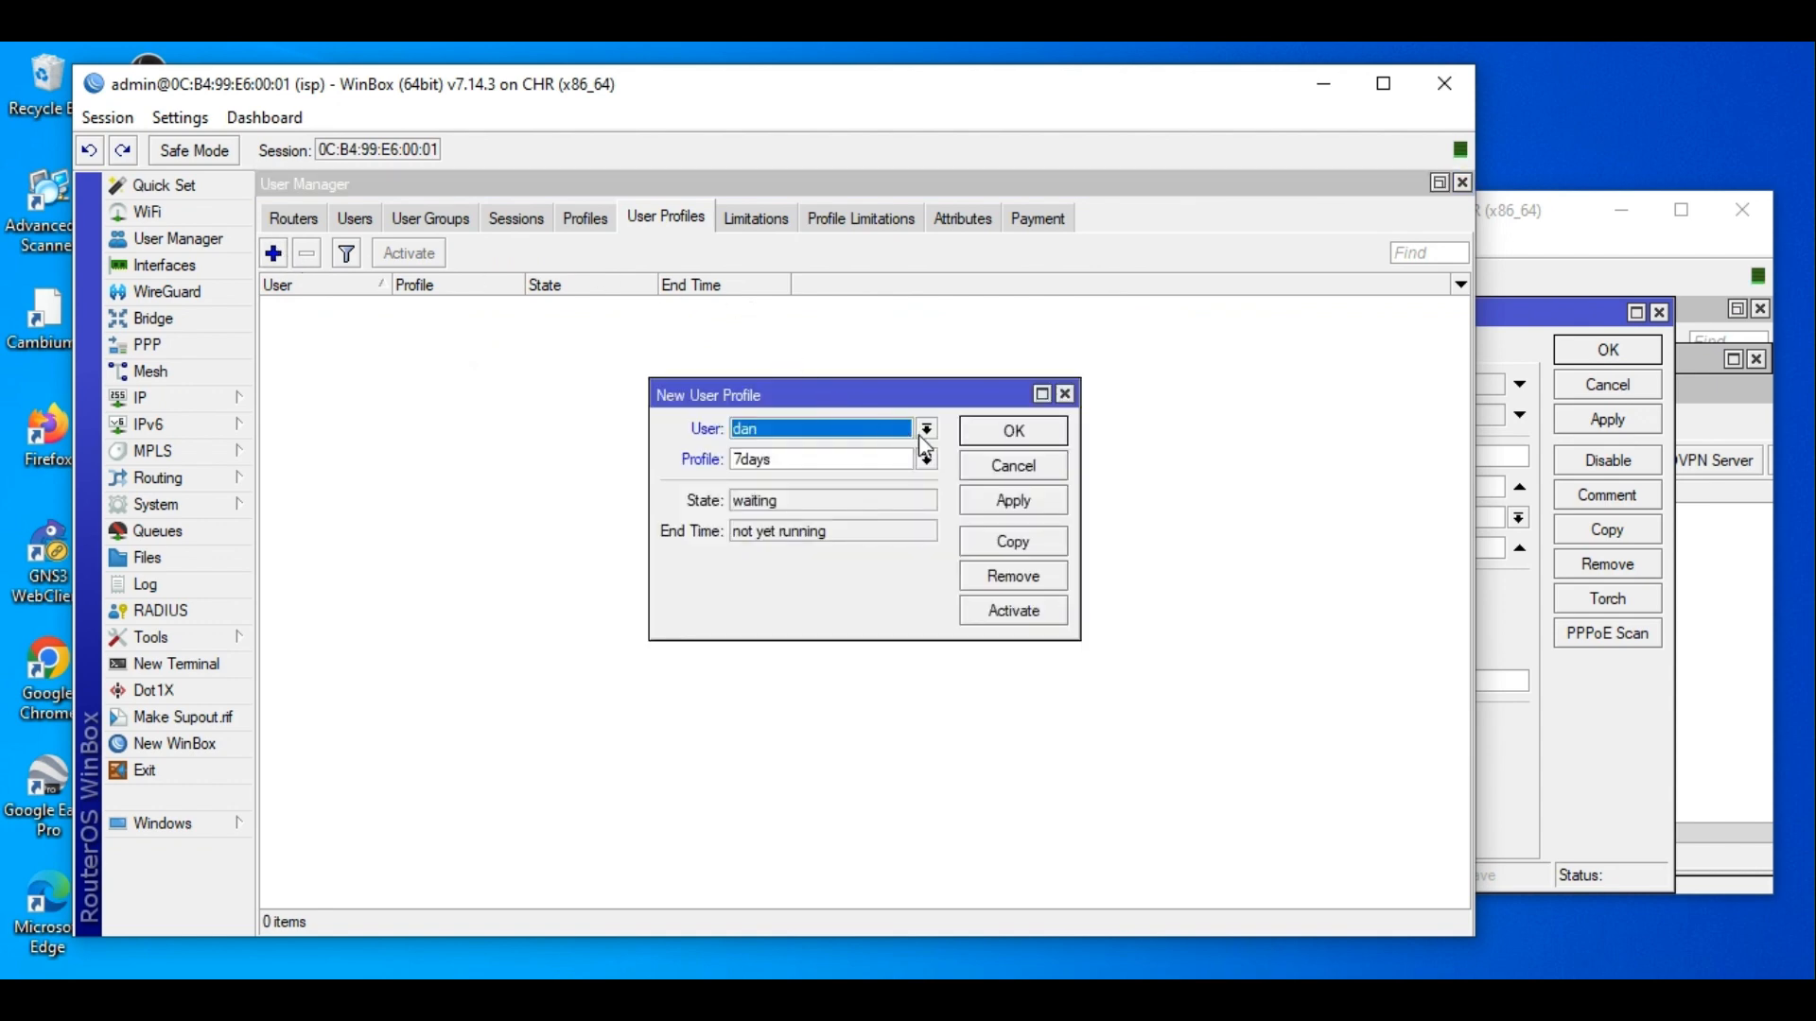
{"action": "left_click", "coordinate": [863, 467]}
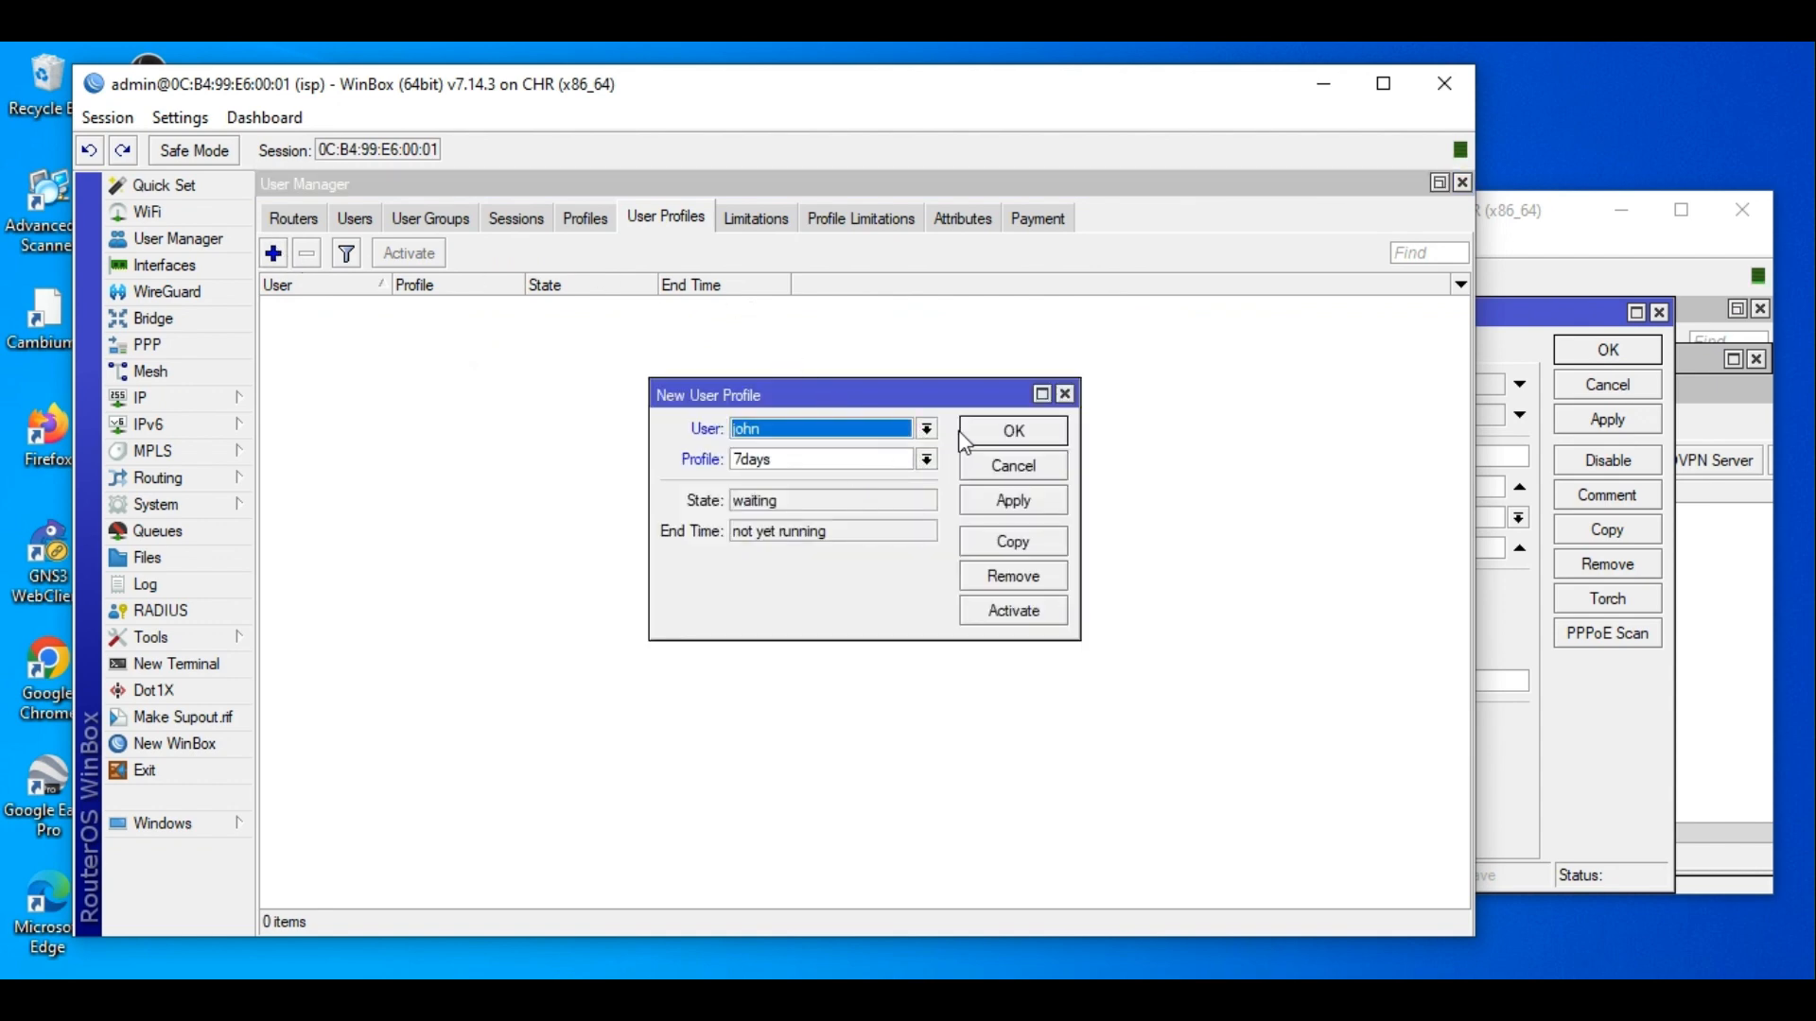
{"action": "left_click", "coordinate": [1009, 430]}
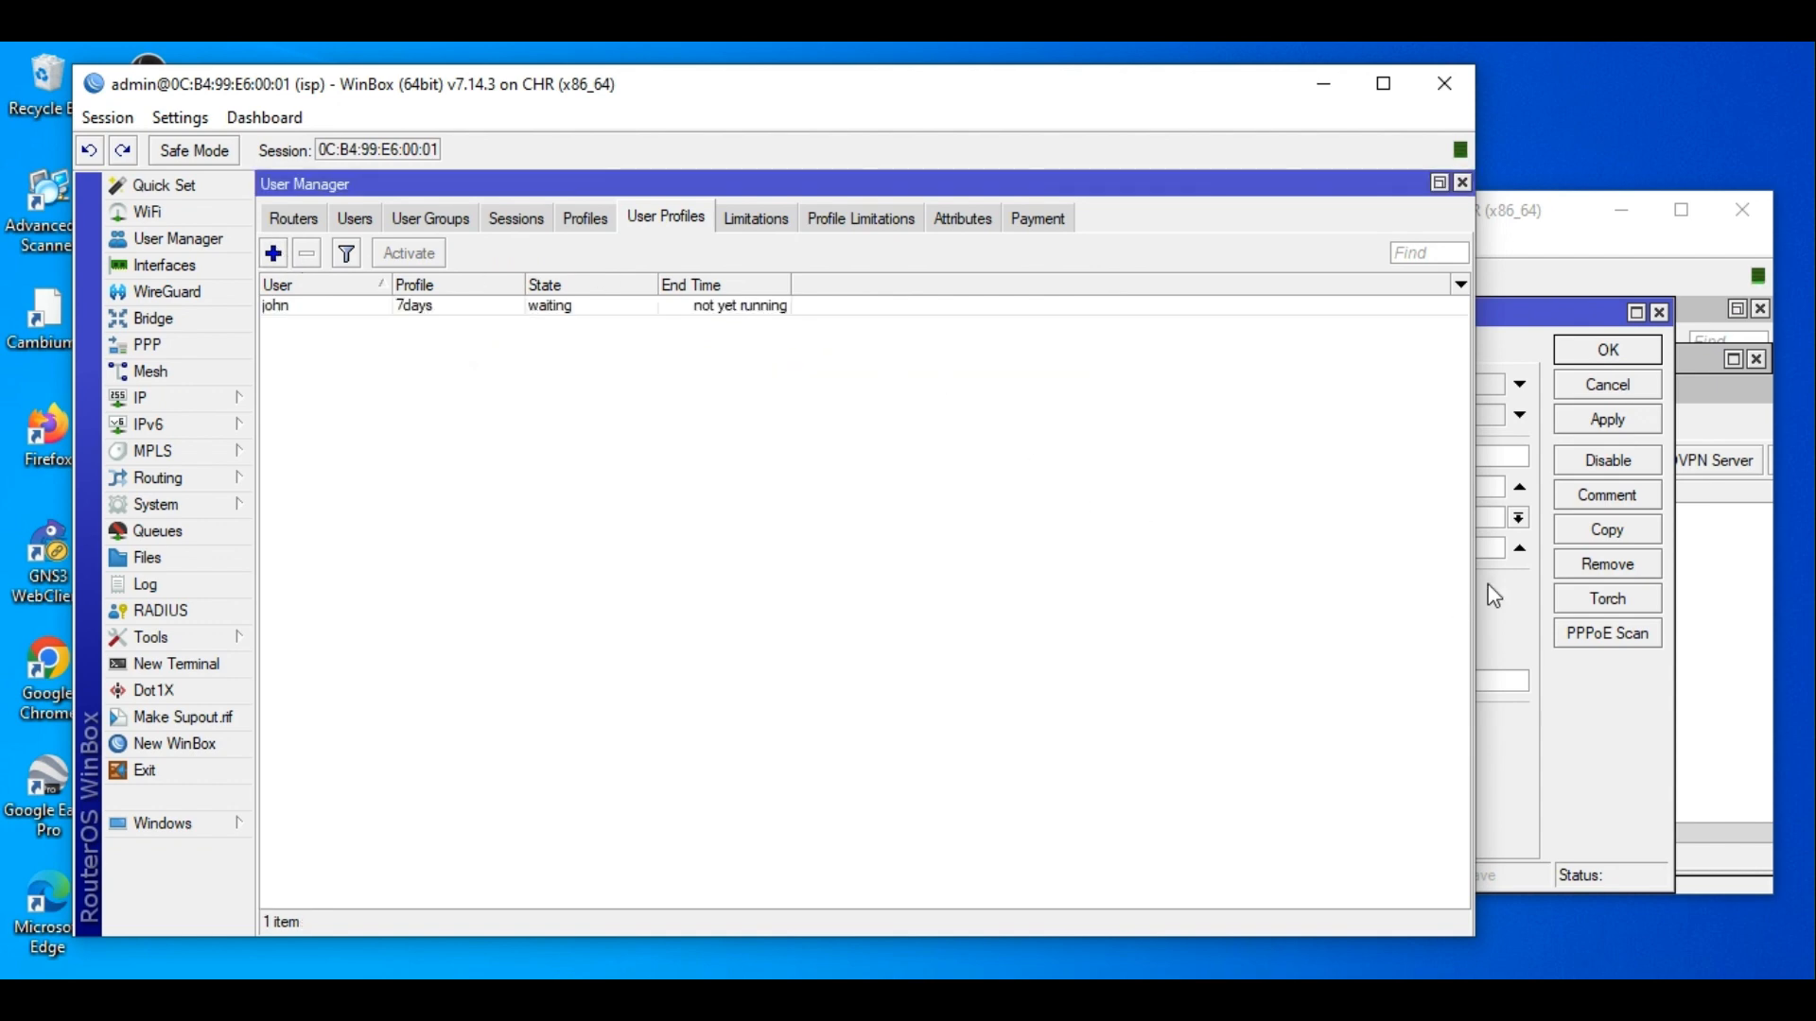
{"action": "left_click", "coordinate": [1629, 713]}
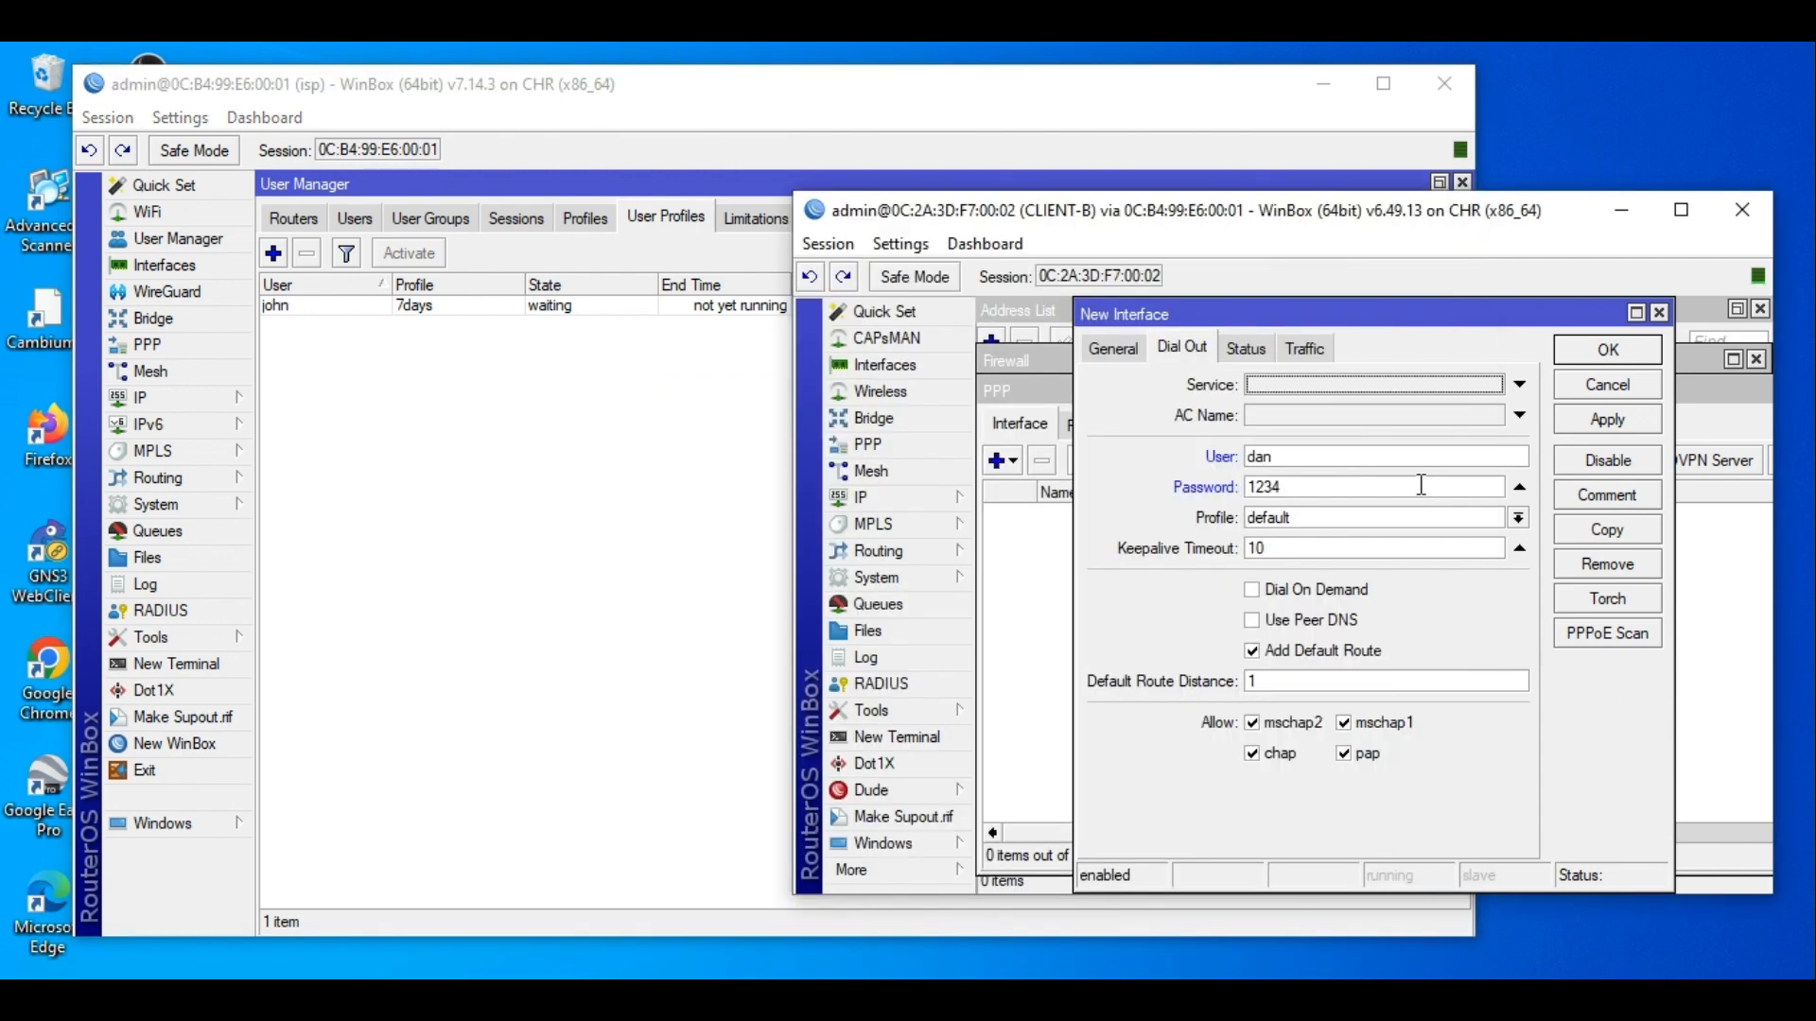
Enable Use Radius in isp's PPP Authentication & Accounting settings.
{"action": "left_click", "coordinate": [147, 344]}
{"action": "left_click", "coordinate": [592, 253]}
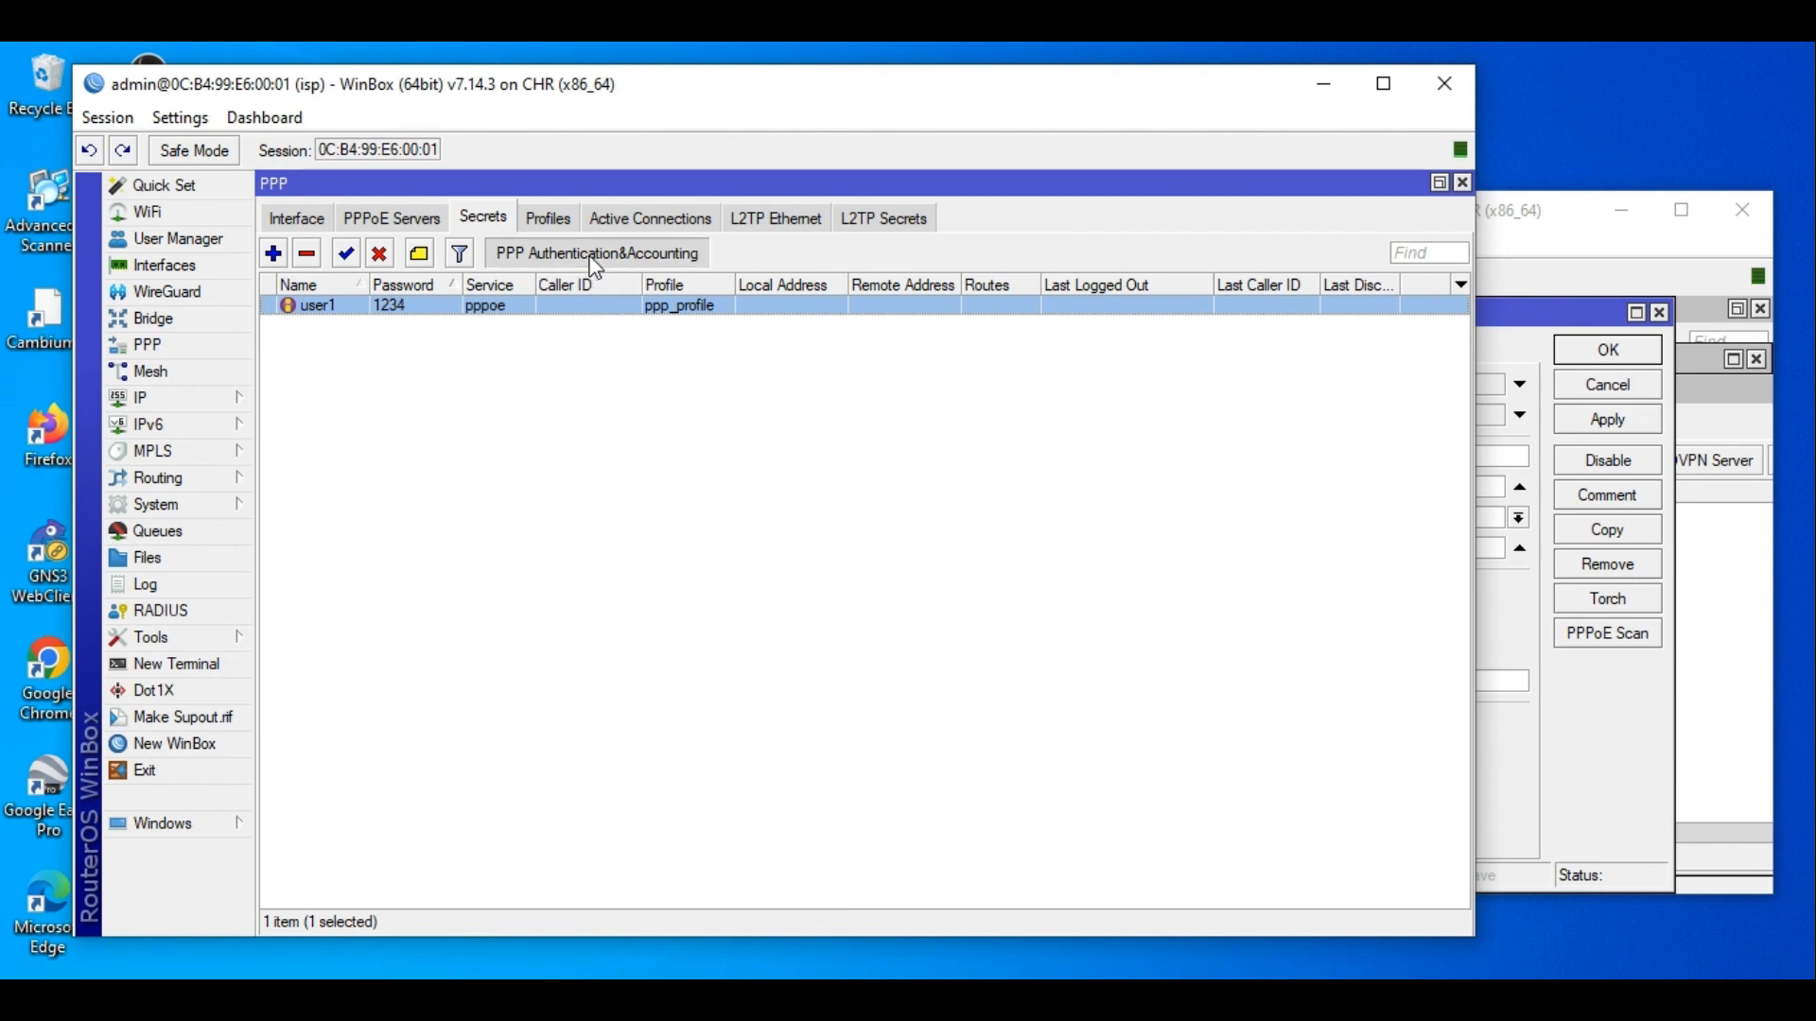
{"action": "left_click", "coordinate": [741, 470]}
{"action": "left_click", "coordinate": [1041, 471]}
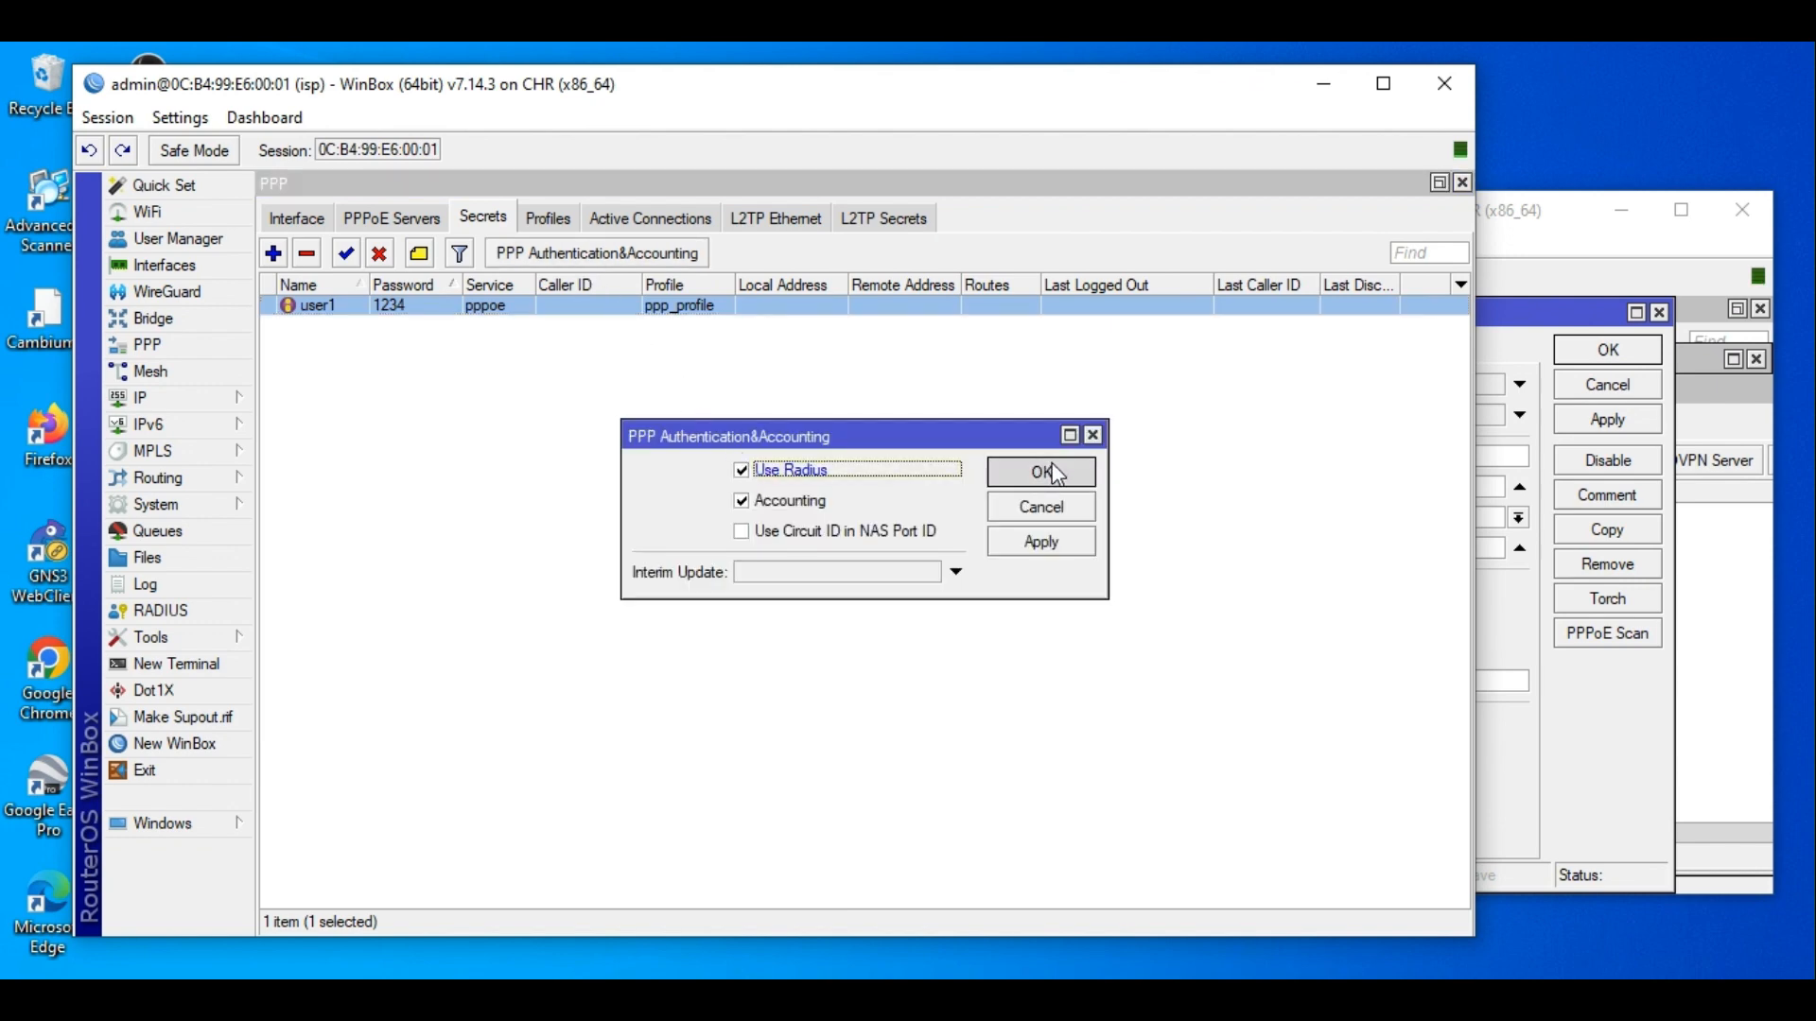
{"action": "left_click", "coordinate": [232, 242]}
Apply and save the pppoe-out1 client on CLIENT-B.
{"action": "left_click", "coordinate": [1611, 716]}
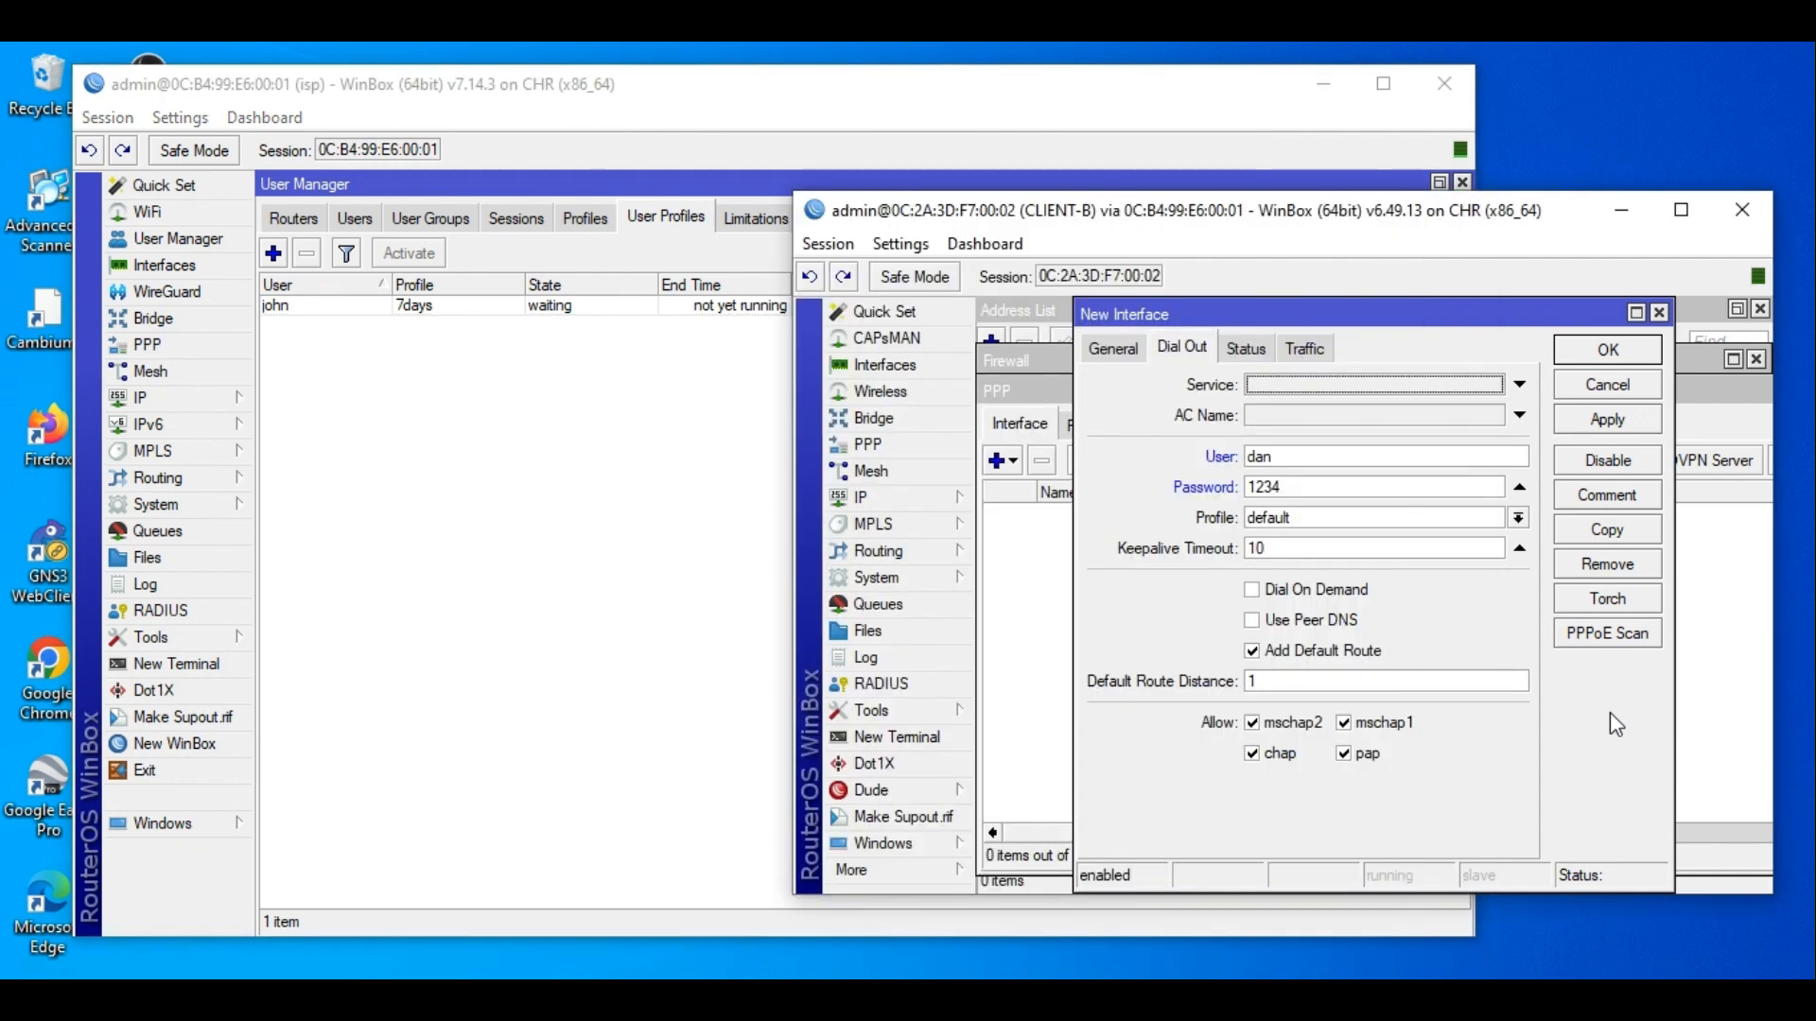
{"action": "left_click", "coordinate": [1613, 419]}
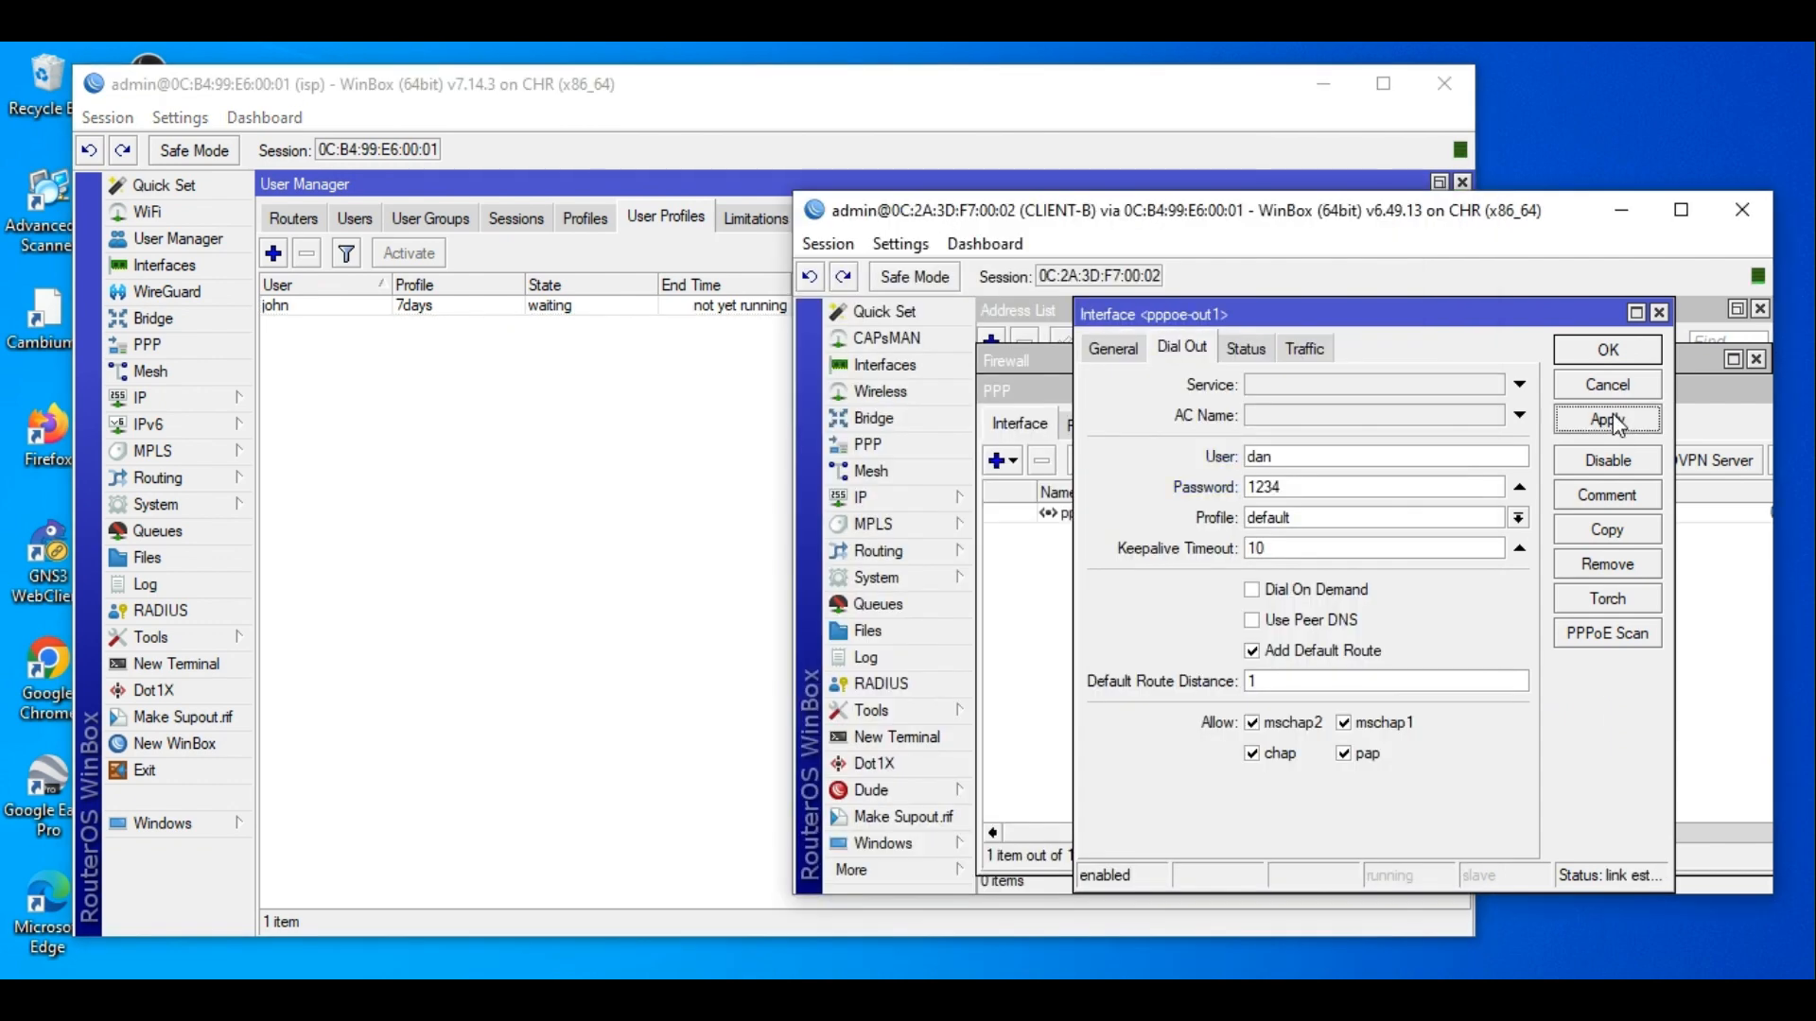
{"action": "left_click", "coordinate": [1612, 352]}
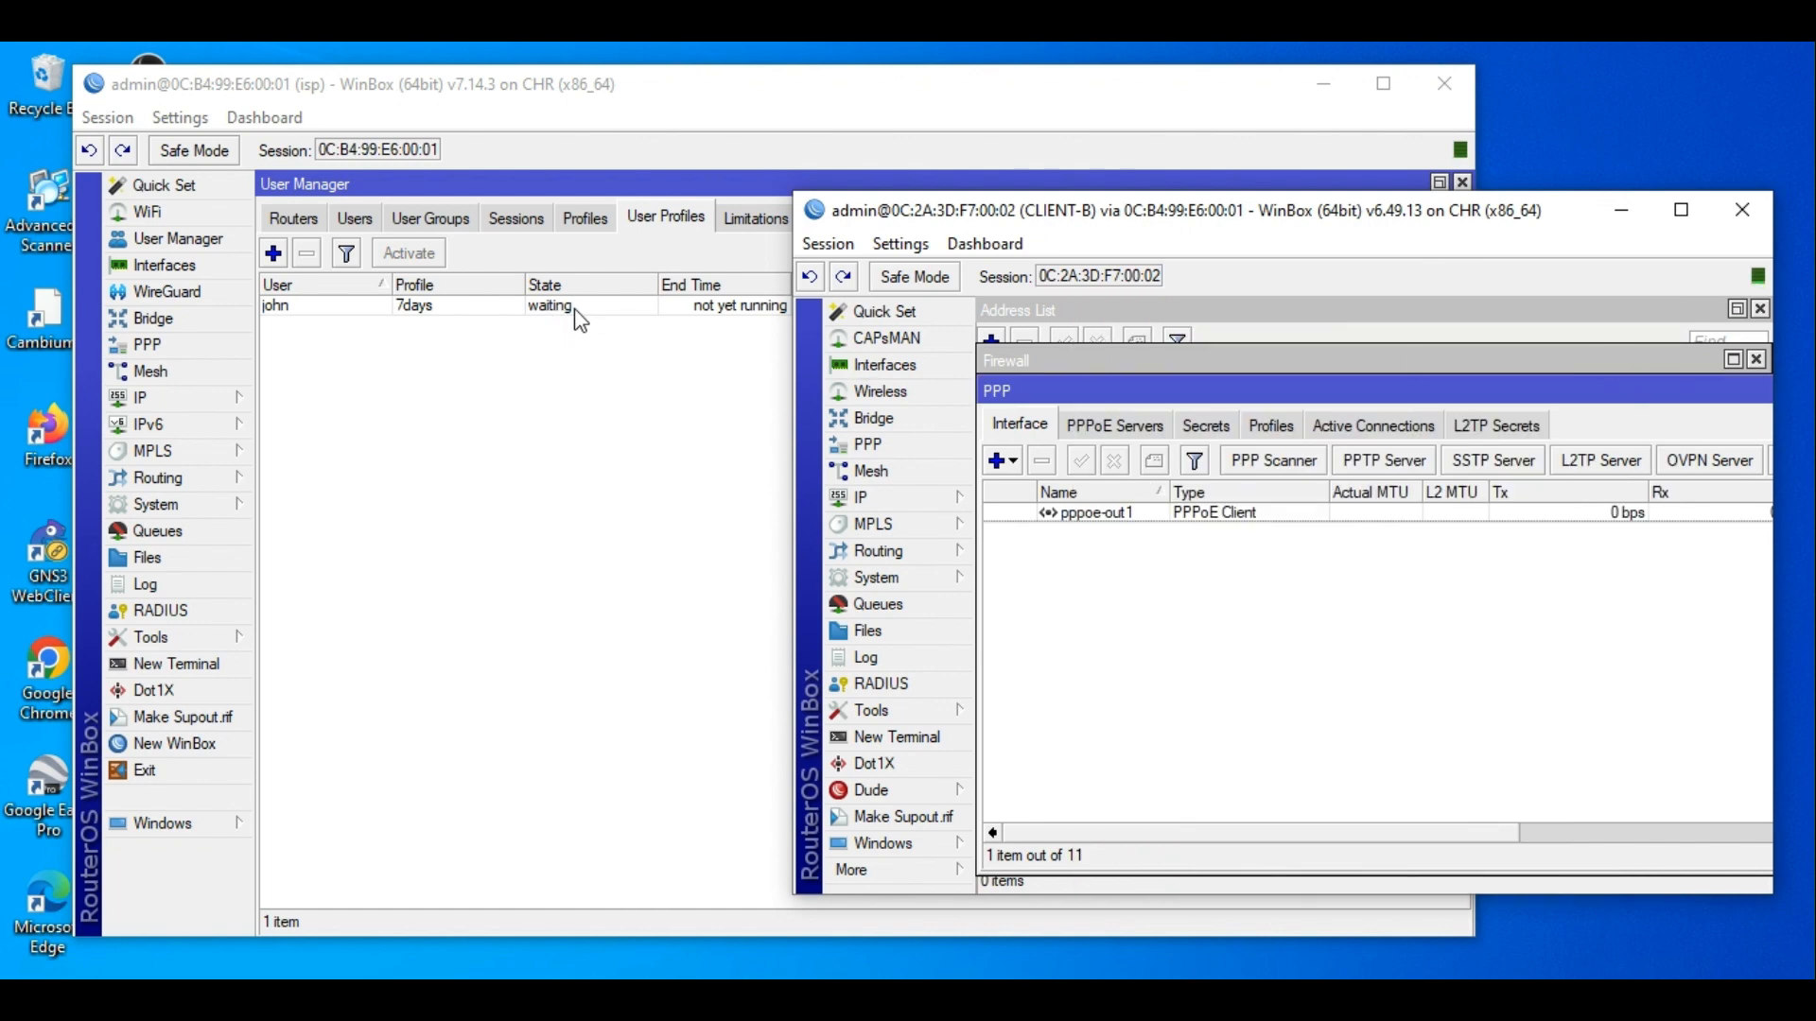
Check the isp log for the RADIUS timeout and select the 7days user profile.
{"action": "left_click", "coordinate": [178, 585]}
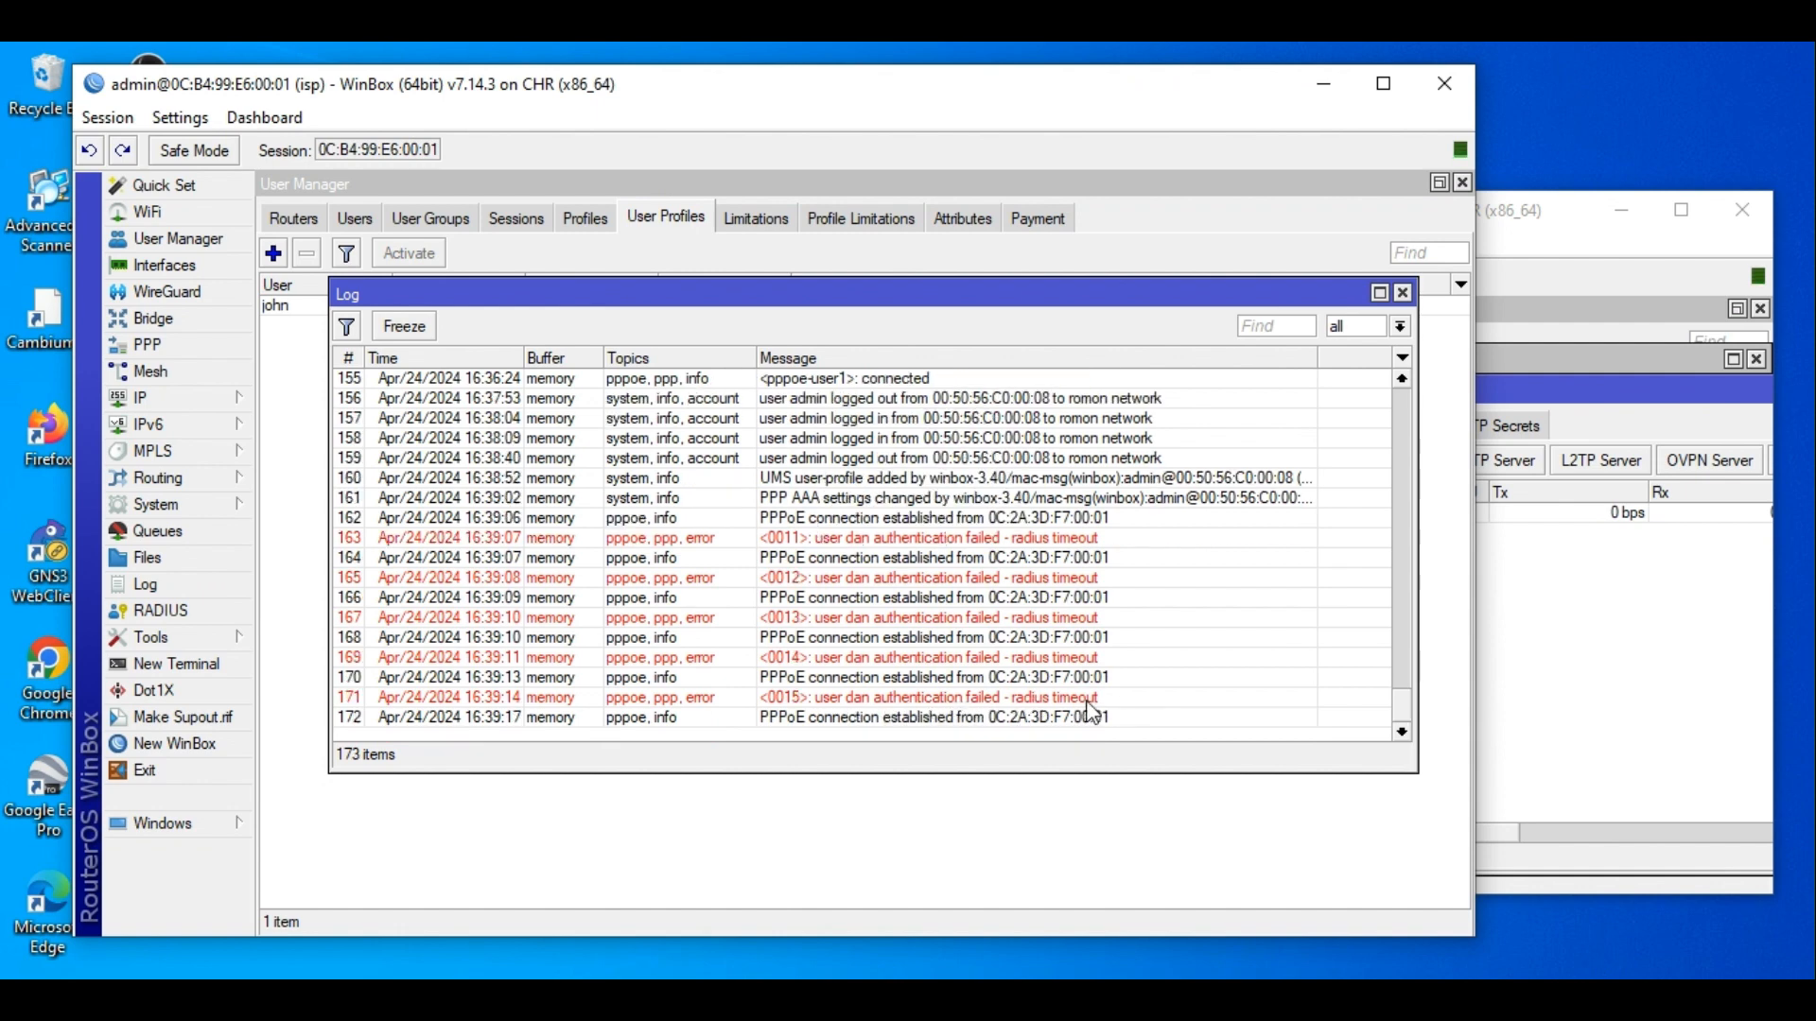
{"action": "left_click", "coordinate": [1402, 293]}
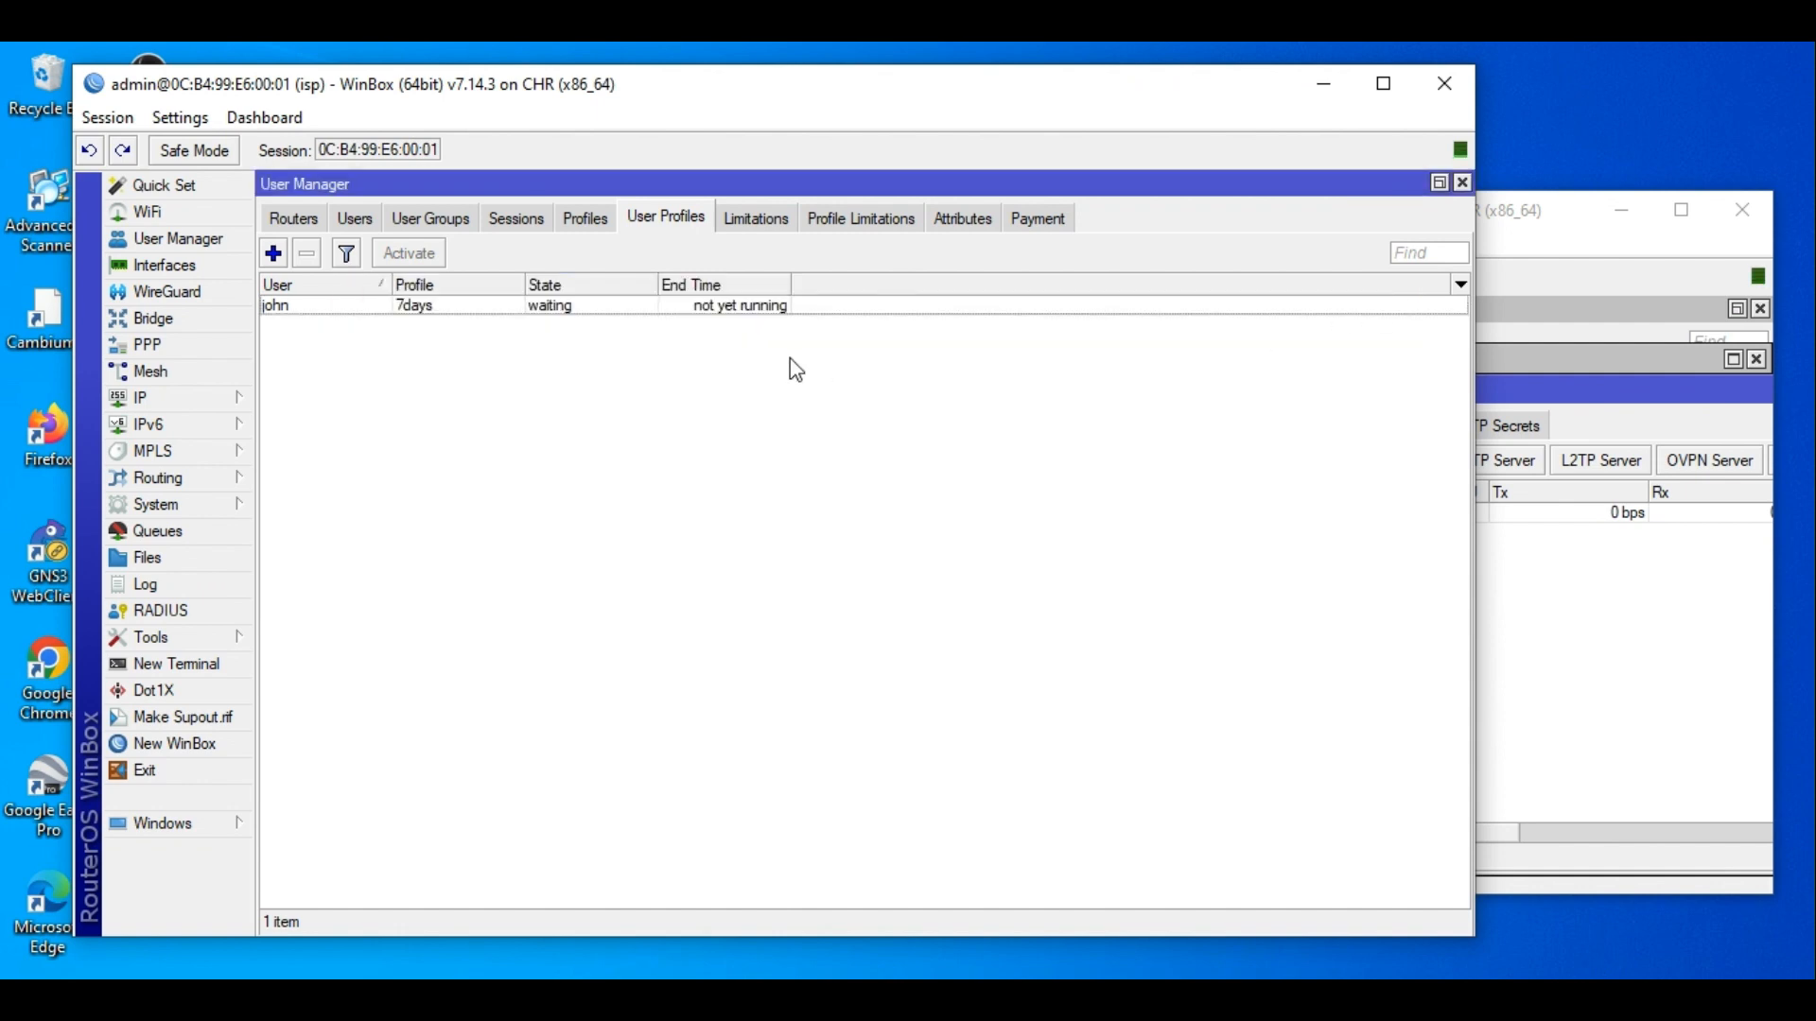
{"action": "left_click", "coordinate": [425, 308]}
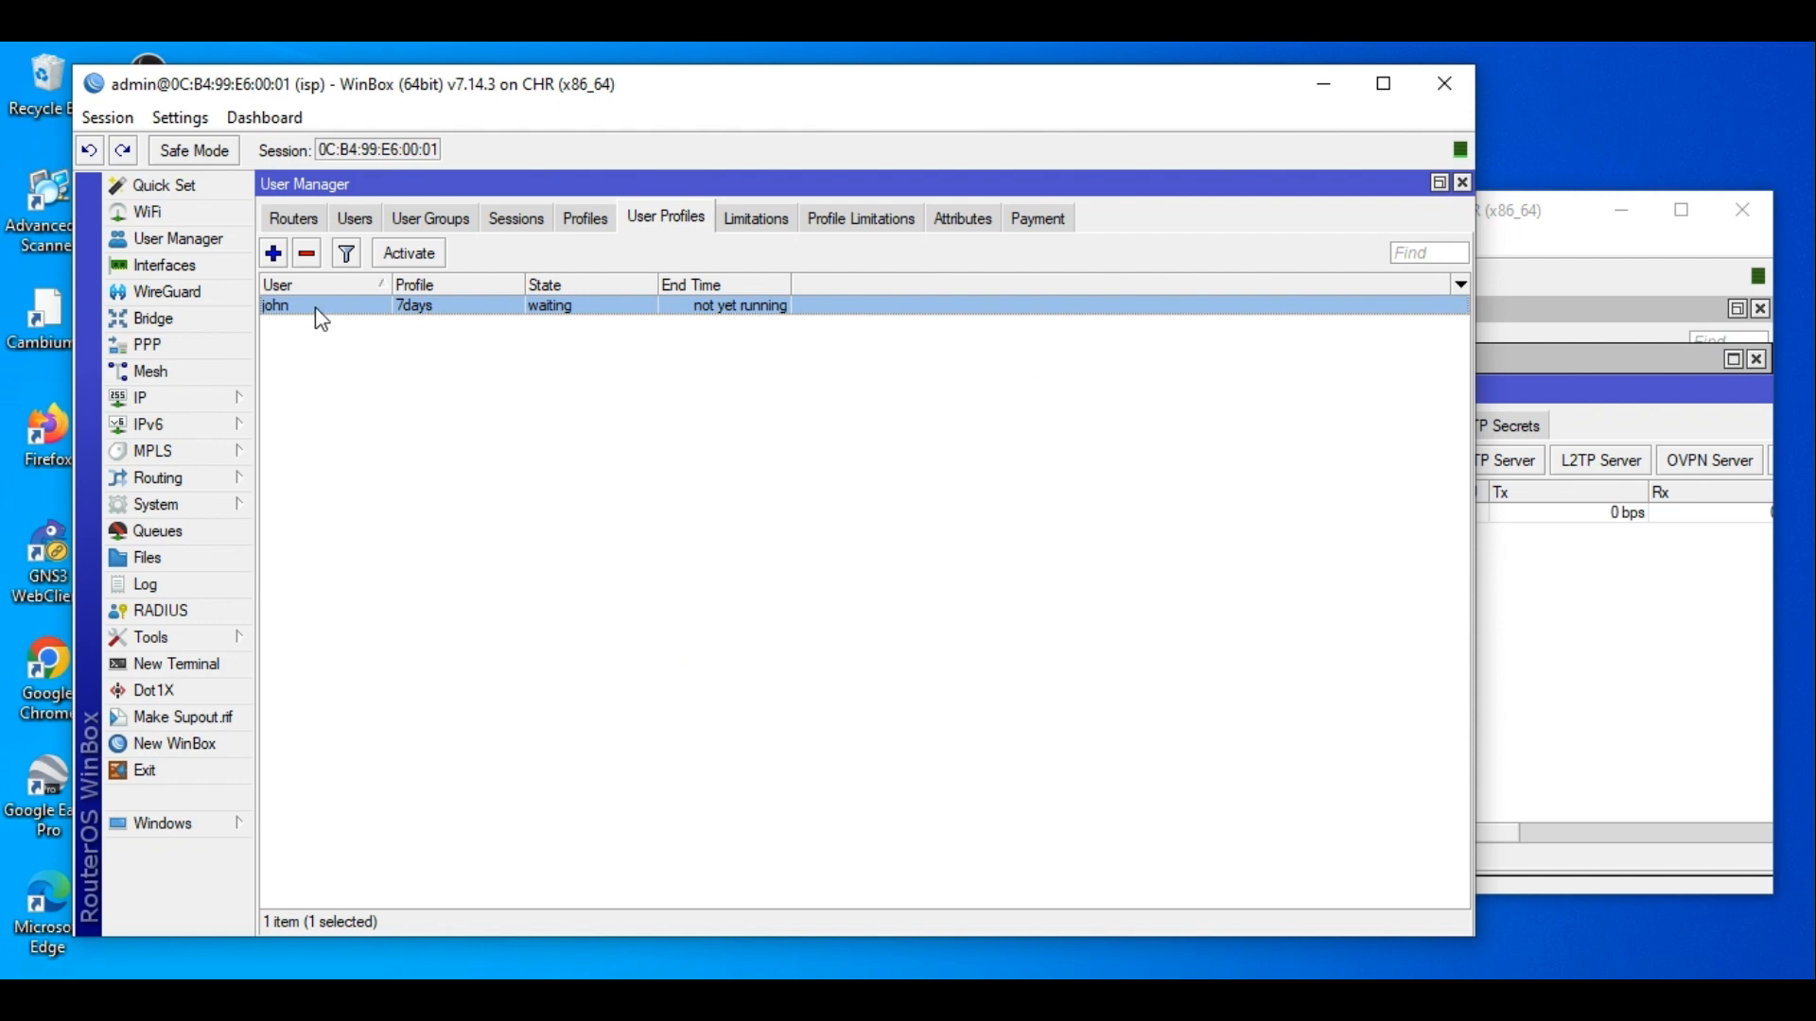
Replace pppoe-out1's dial-out user name with the User Manager user's login and save.
{"action": "left_click", "coordinate": [1657, 571]}
{"action": "left_click", "coordinate": [1140, 426]}
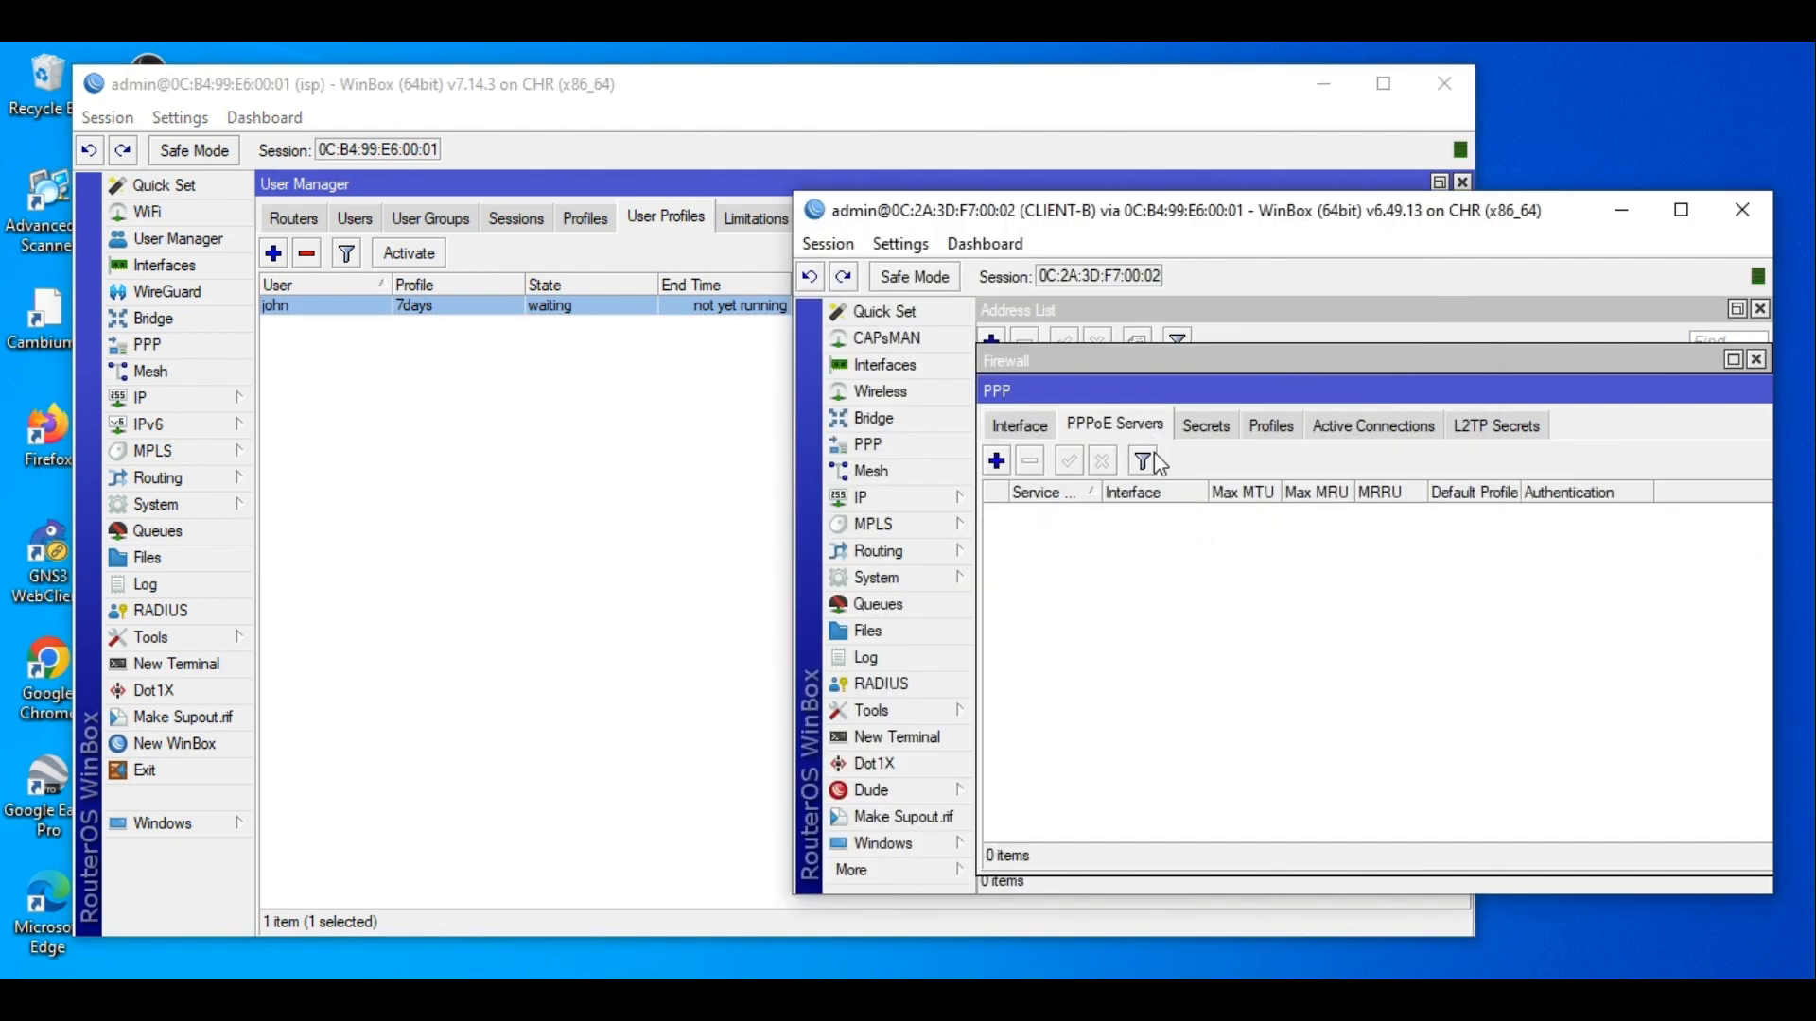
{"action": "left_click", "coordinate": [1033, 428]}
{"action": "left_click", "coordinate": [1099, 515]}
{"action": "double_click", "coordinate": [1099, 515]}
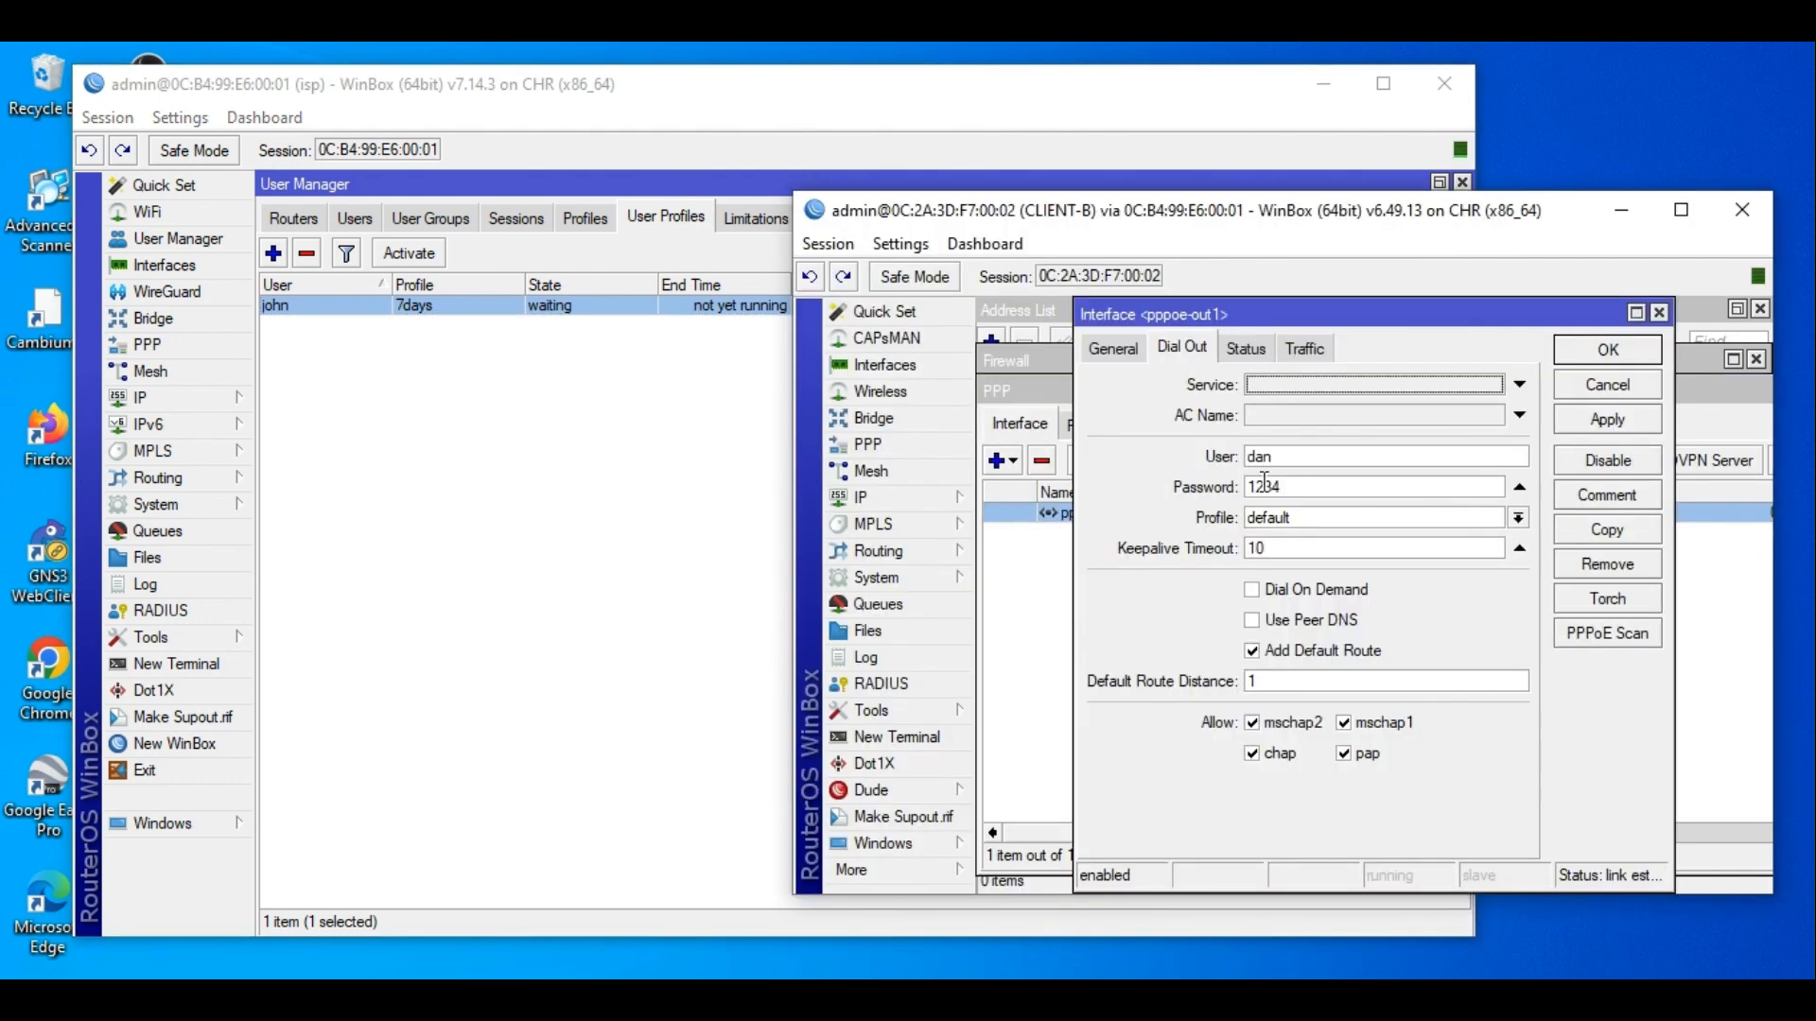
{"action": "left_click_drag", "start_coordinate": [1288, 457], "coordinate": [1169, 455]}
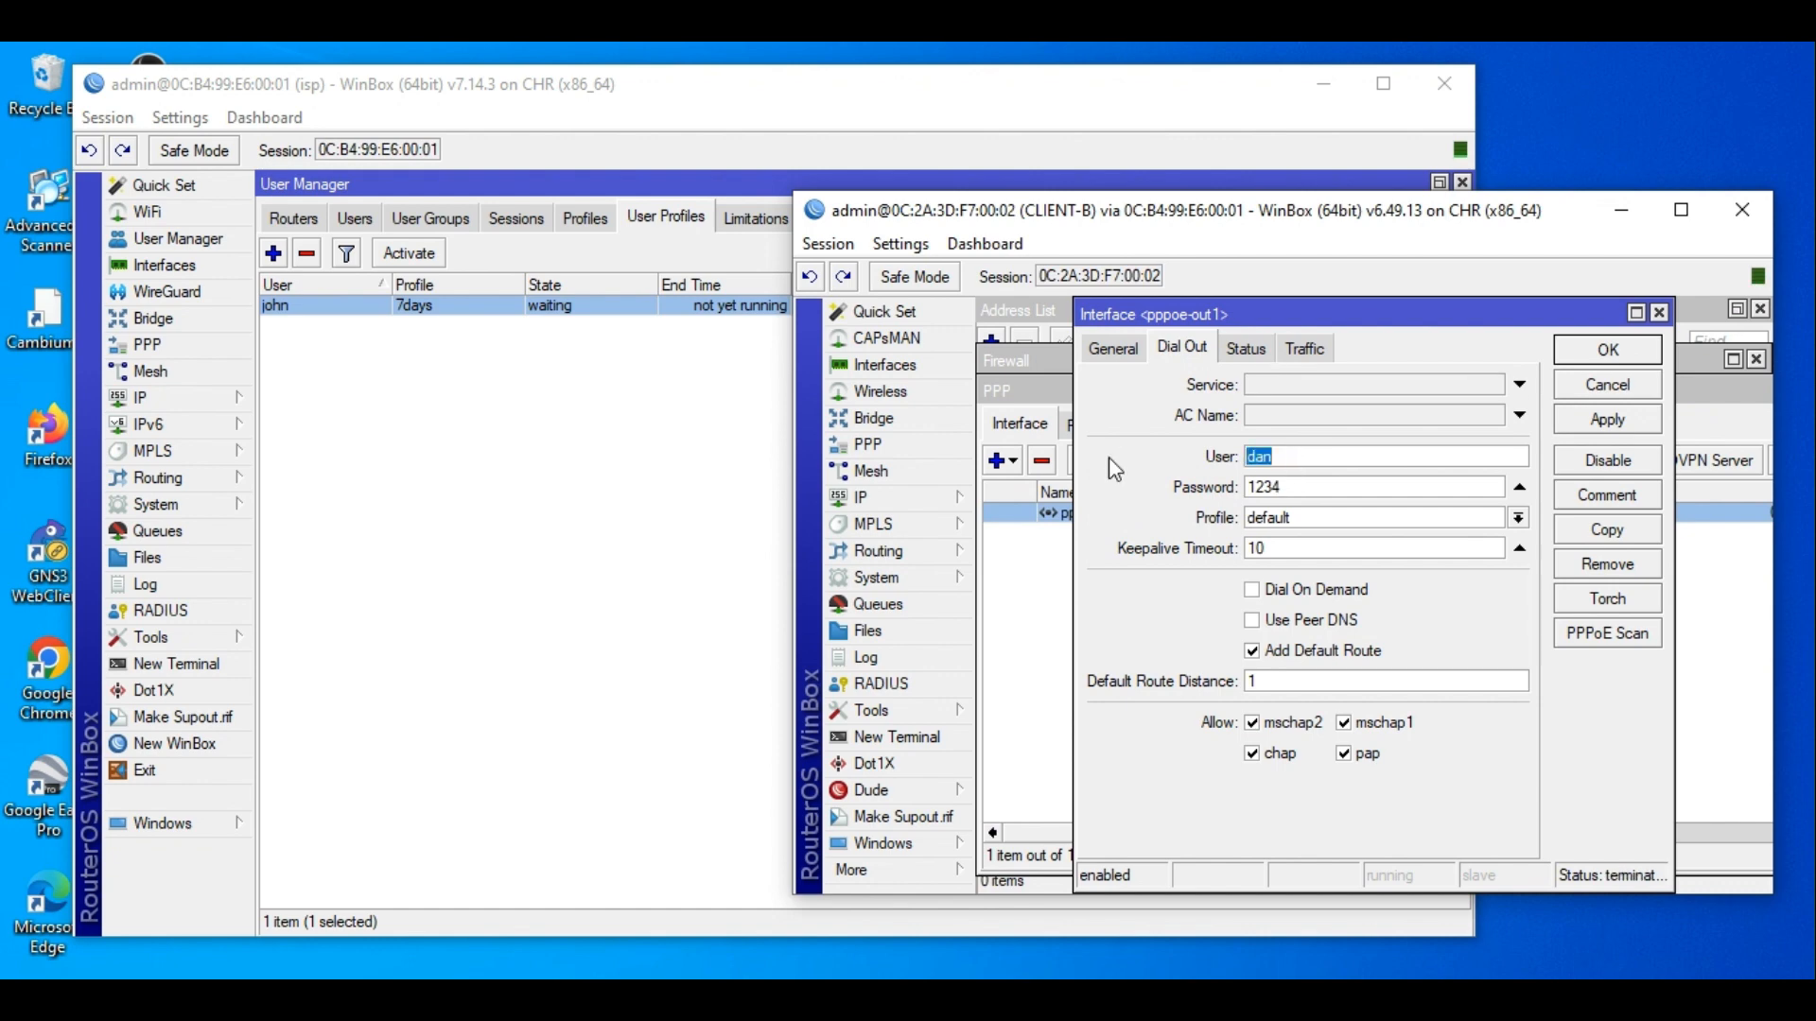
{"action": "type", "text": "john"}
{"action": "left_click", "coordinate": [1609, 351]}
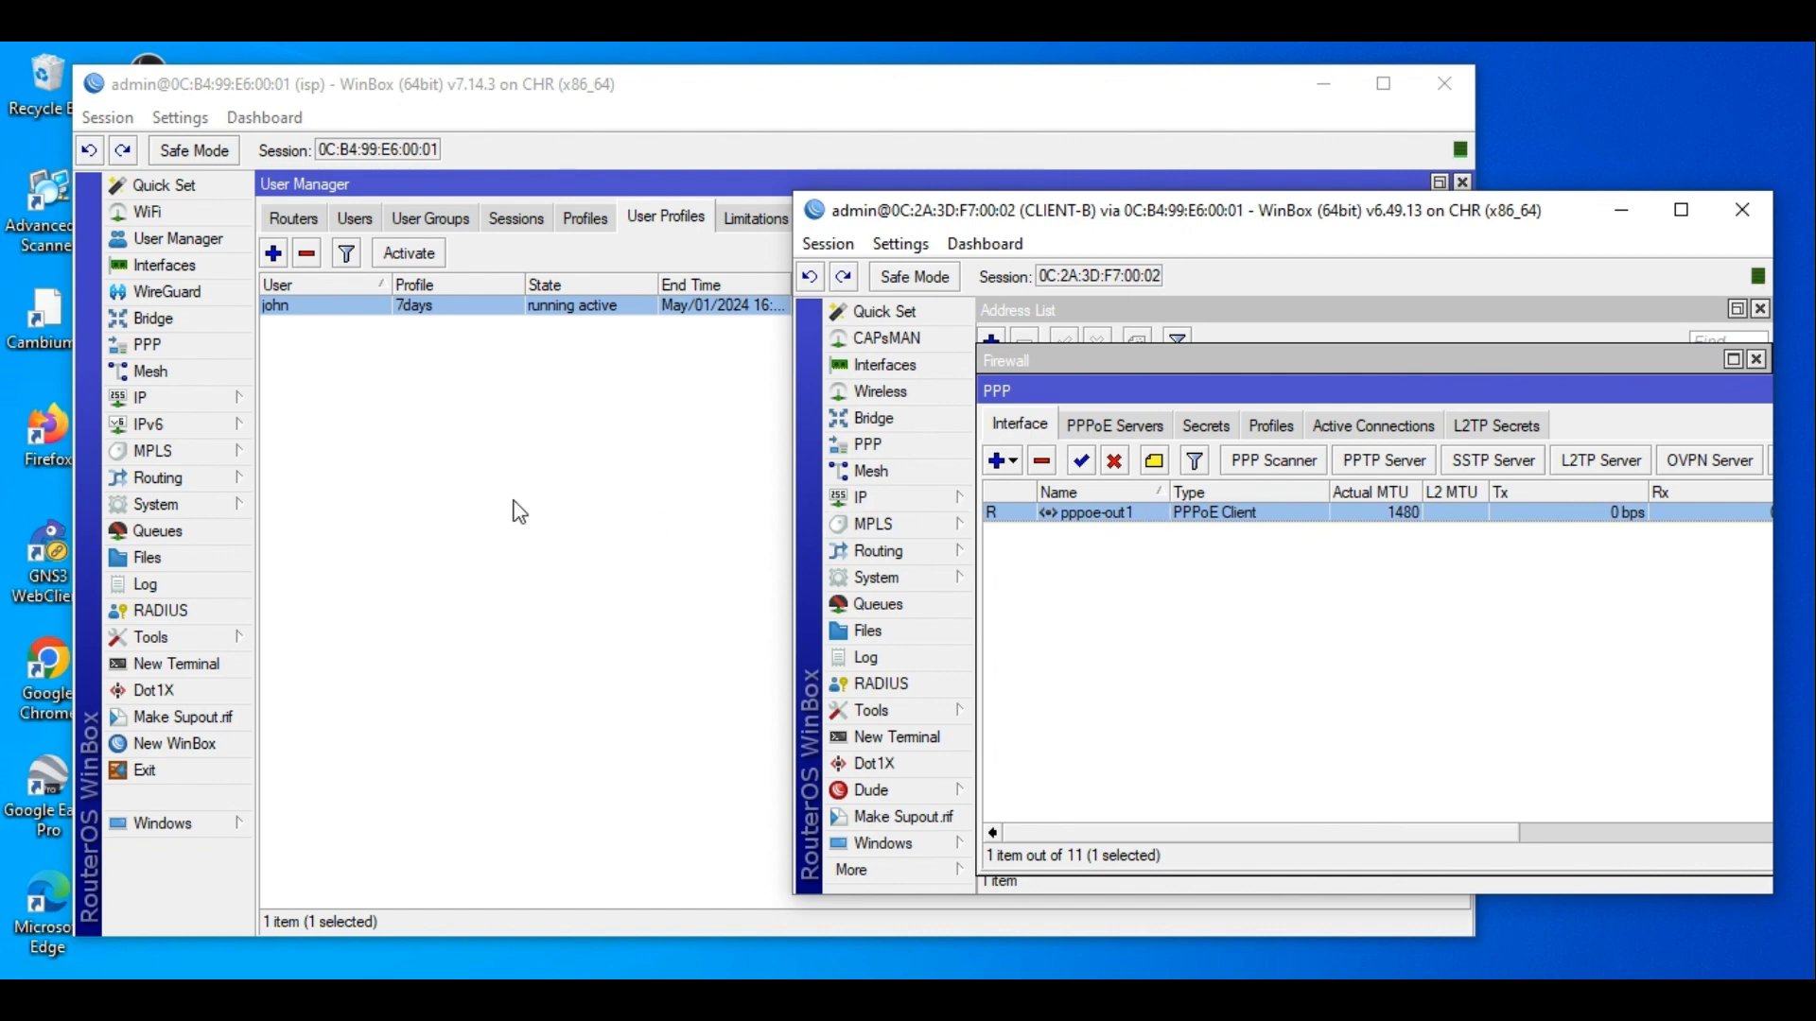
{"action": "left_click", "coordinate": [473, 490]}
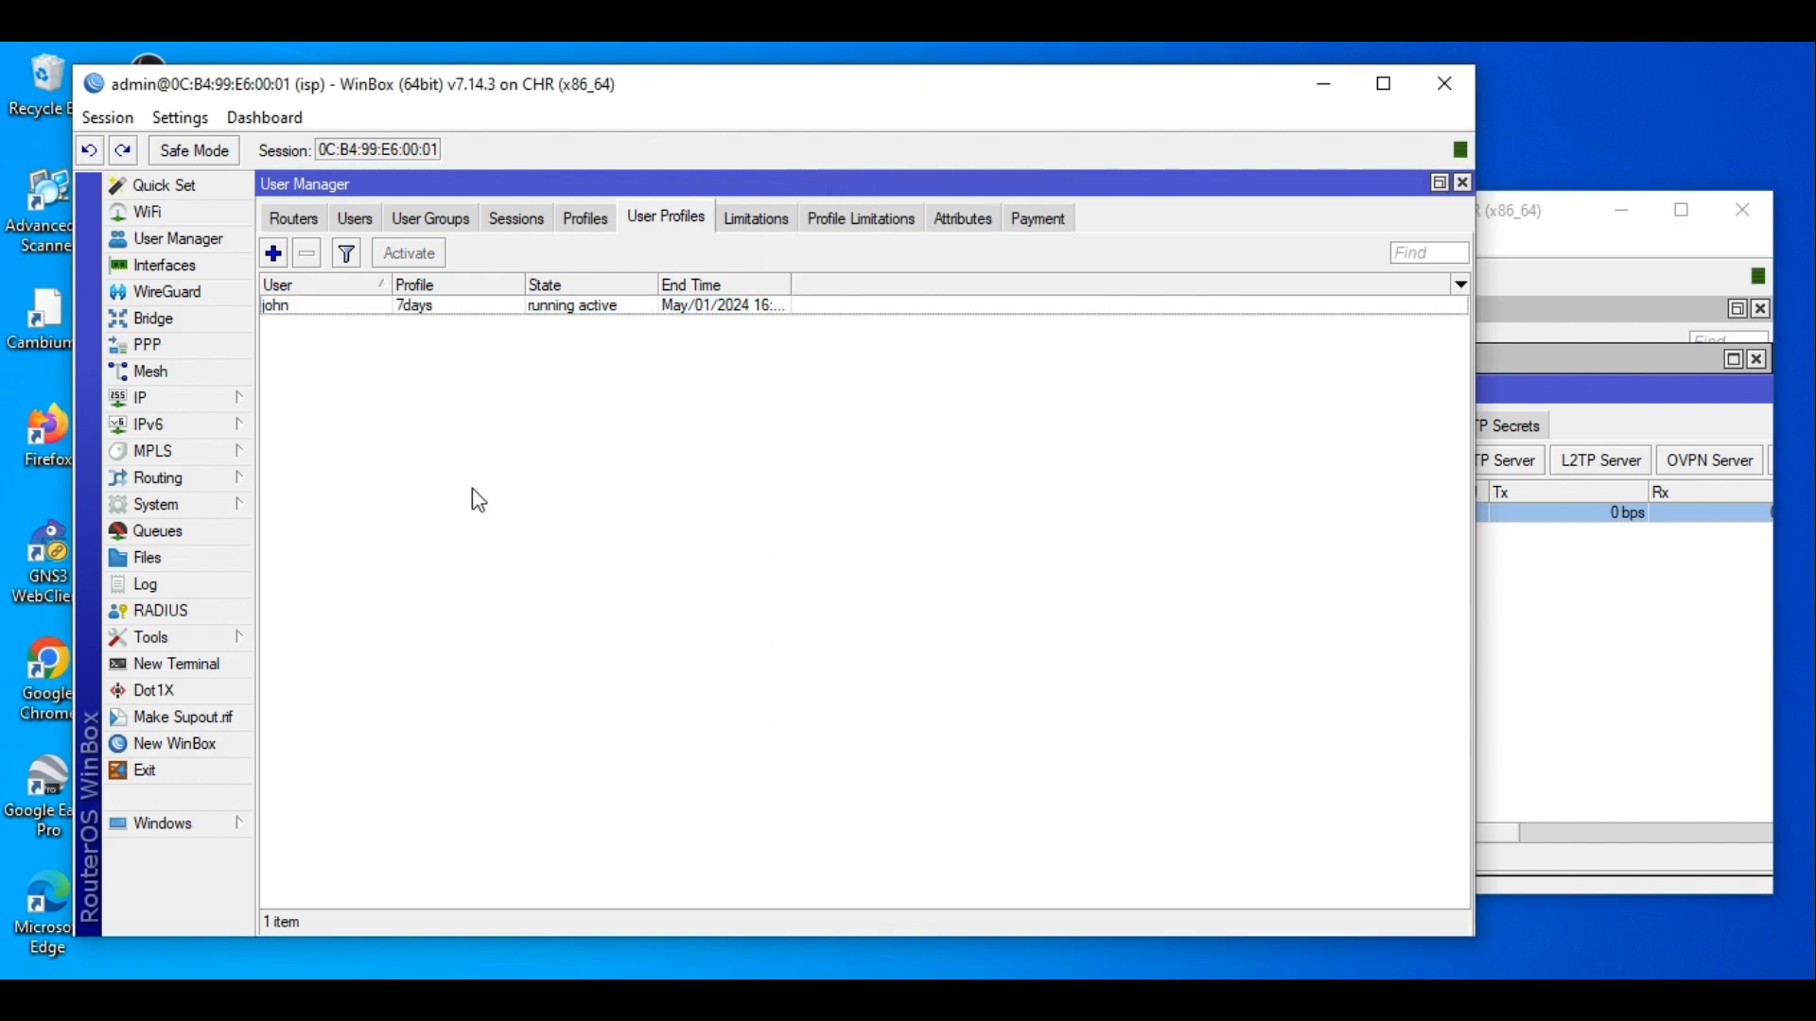
Inspect isp's PPP active connections and secrets lists, then close the PPP window.
{"action": "left_click", "coordinate": [144, 345]}
{"action": "left_click", "coordinate": [629, 218]}
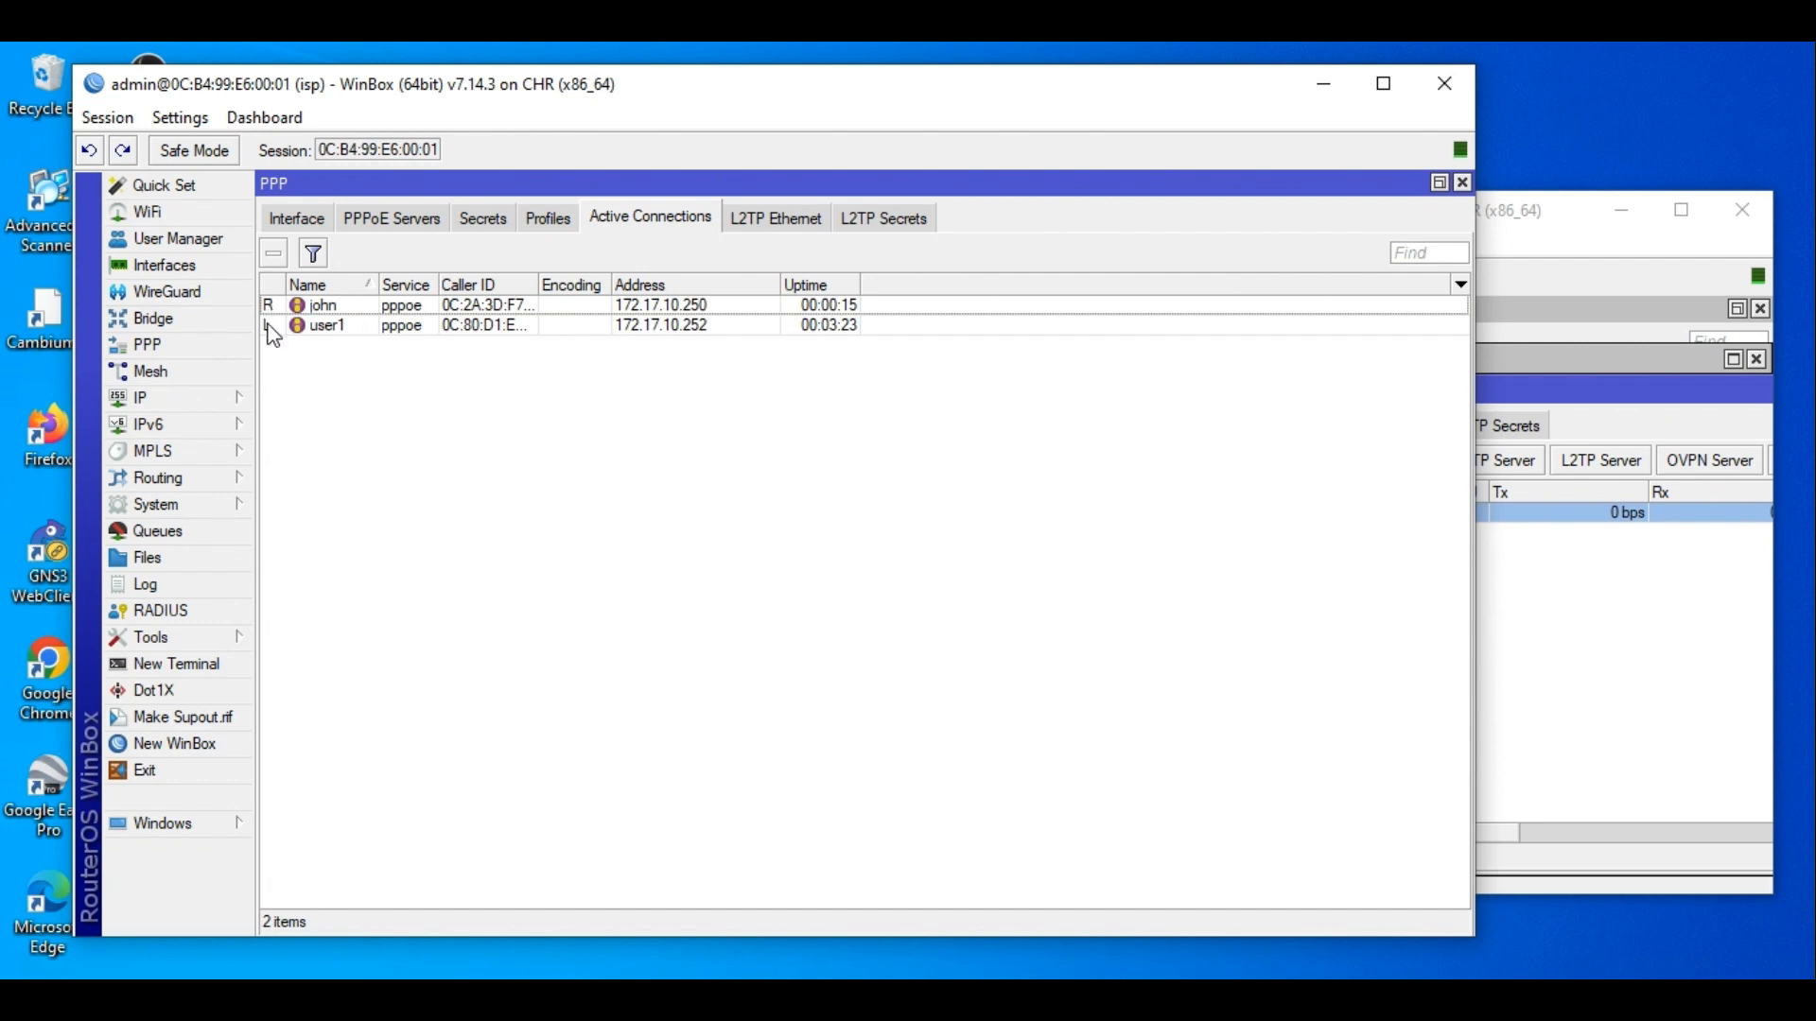
{"action": "mouse_move", "coordinate": [273, 334]}
{"action": "left_click", "coordinate": [372, 326]}
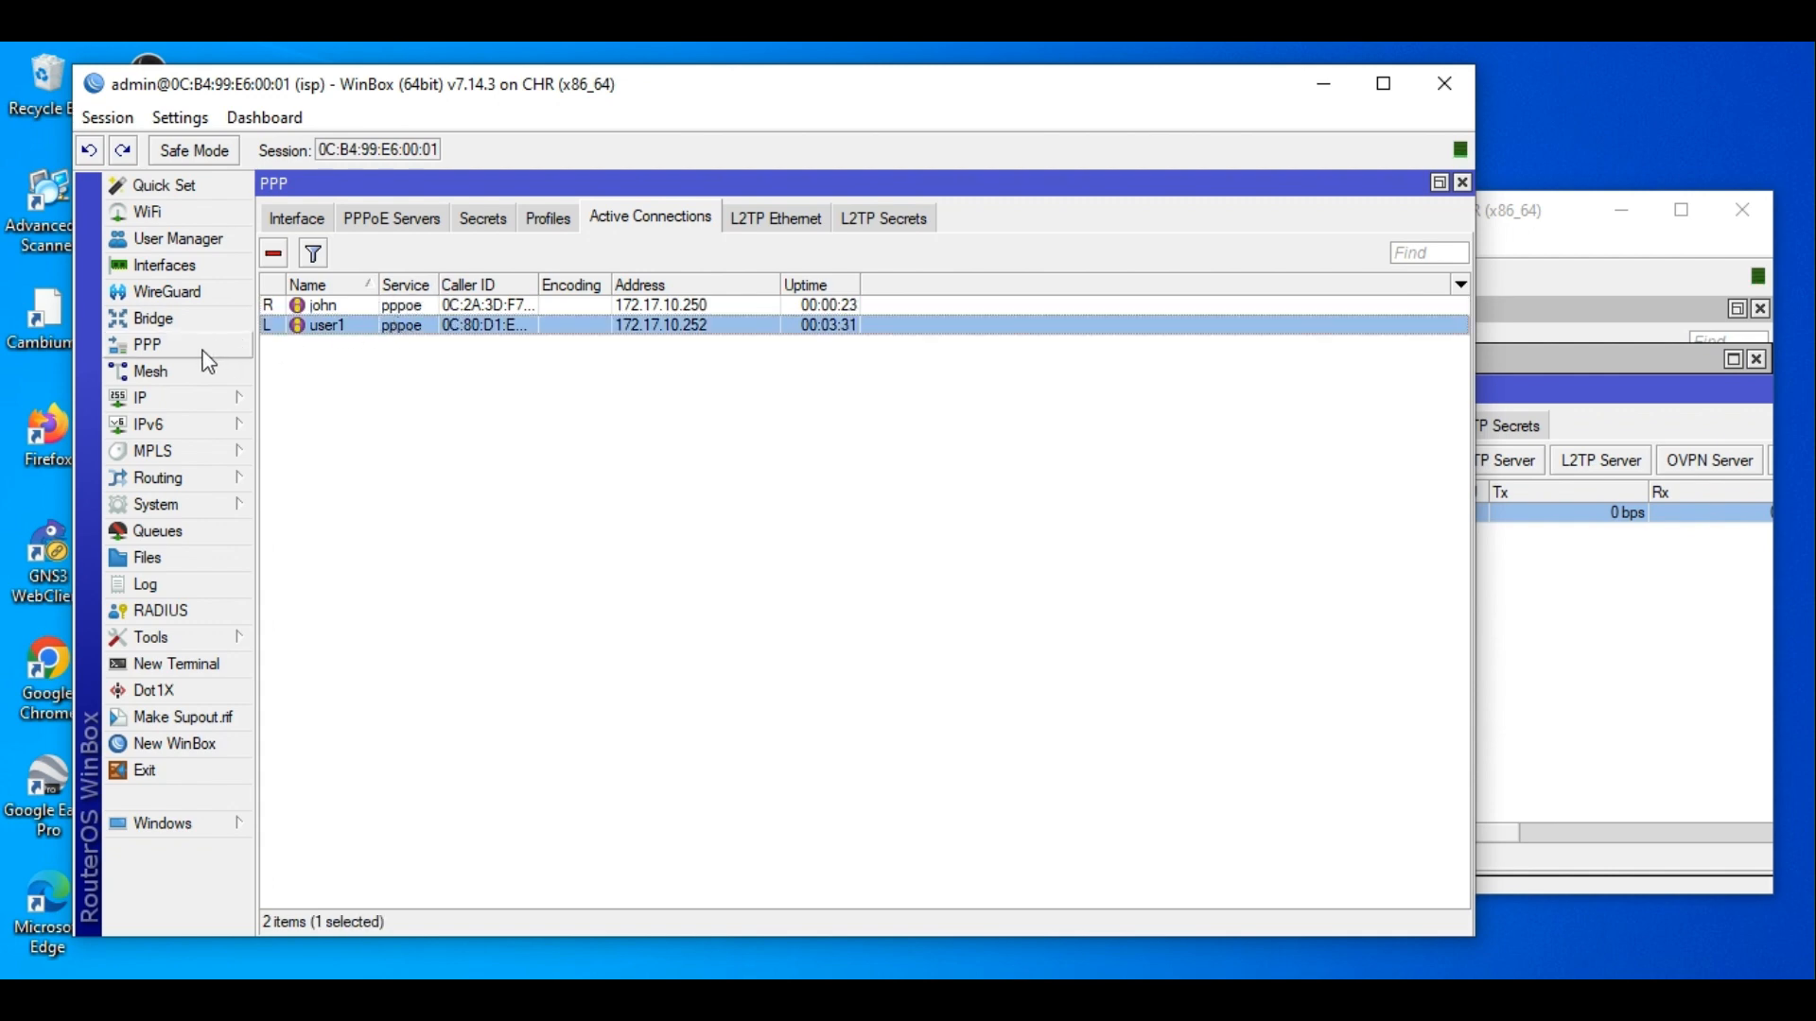
{"action": "left_click", "coordinate": [475, 223]}
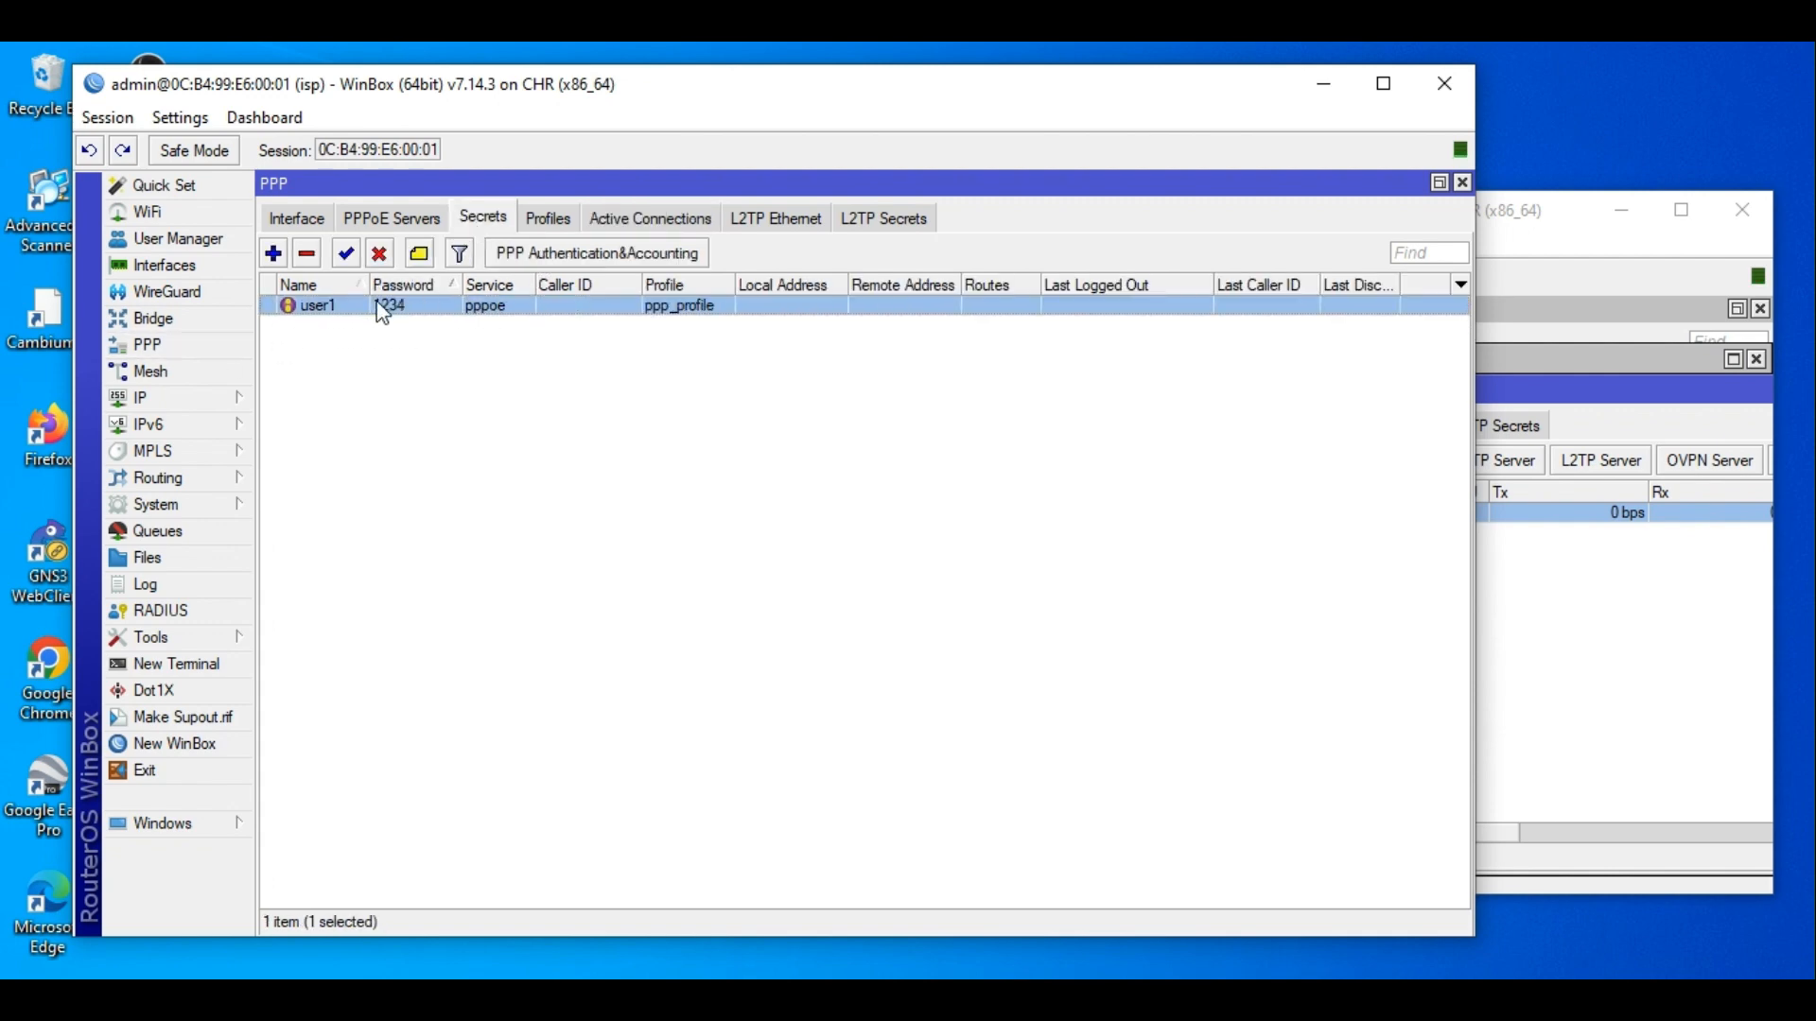
{"action": "left_click", "coordinate": [1462, 181]}
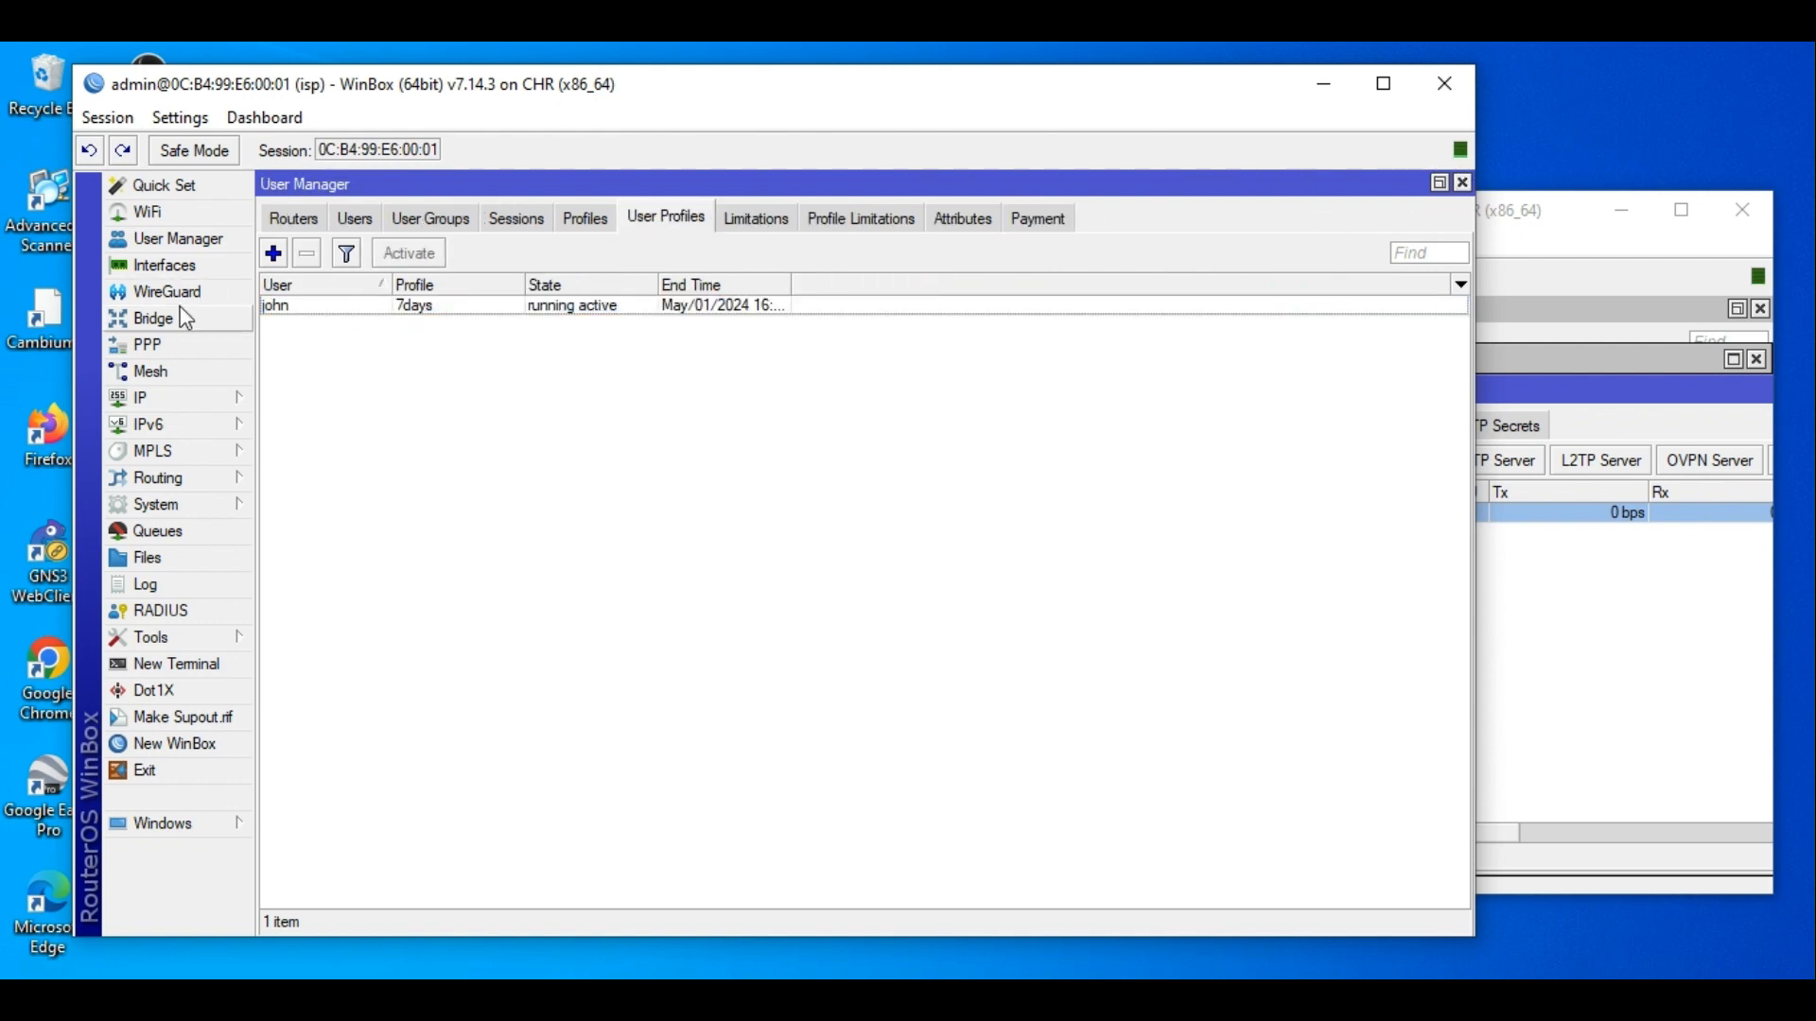
Show isp's Active Connections with both PPPoE sessions, then close CLIENT-B's WinBox window.
{"action": "left_click", "coordinate": [175, 345]}
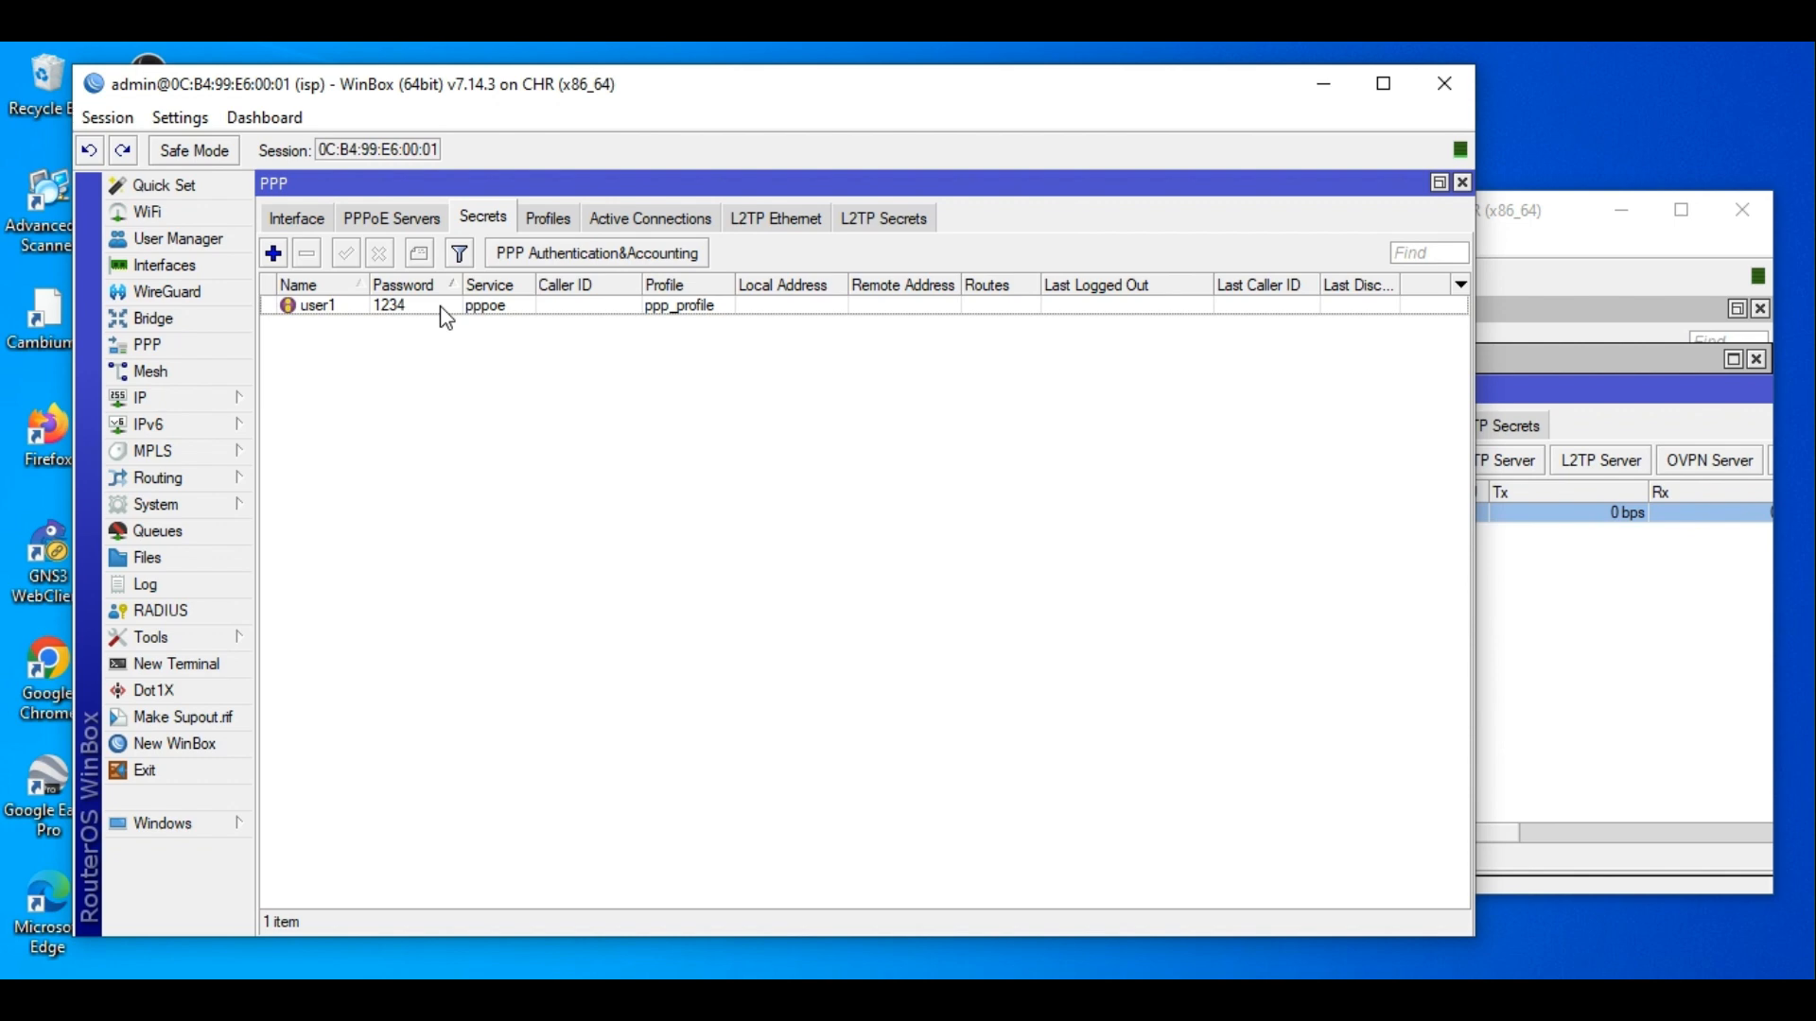
{"action": "left_click", "coordinate": [665, 219]}
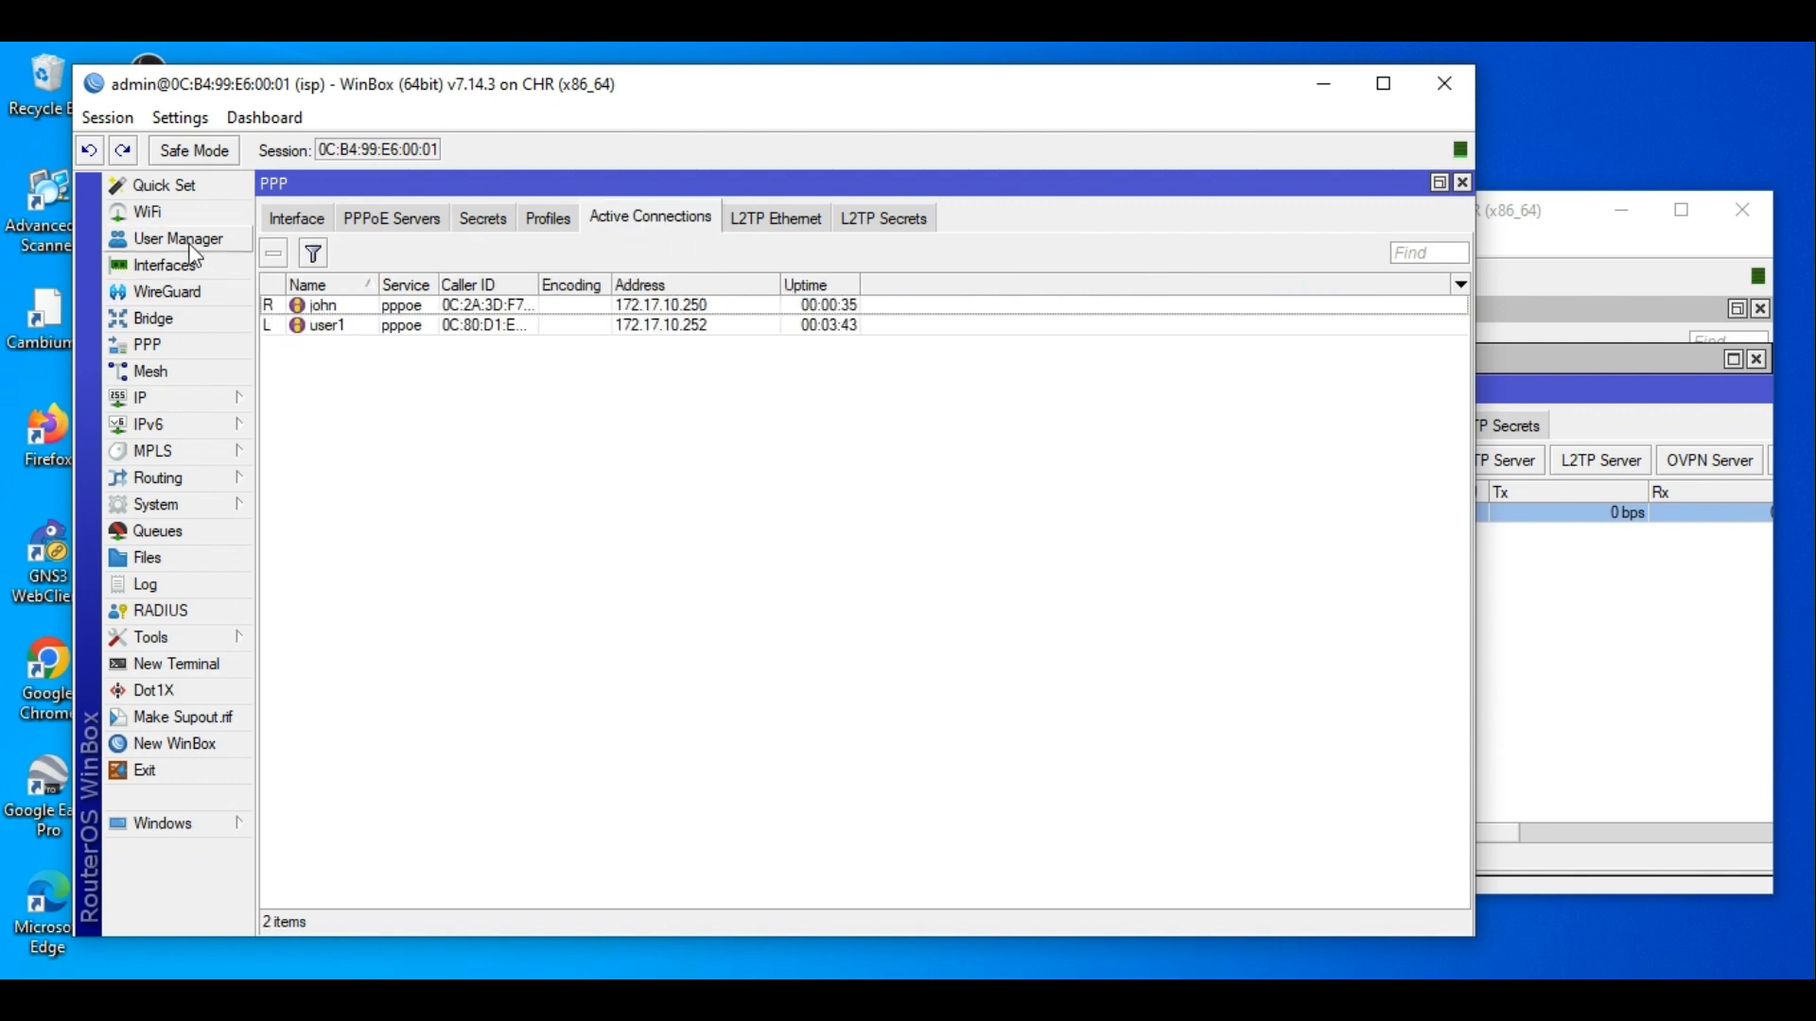
{"action": "left_click", "coordinate": [1646, 606]}
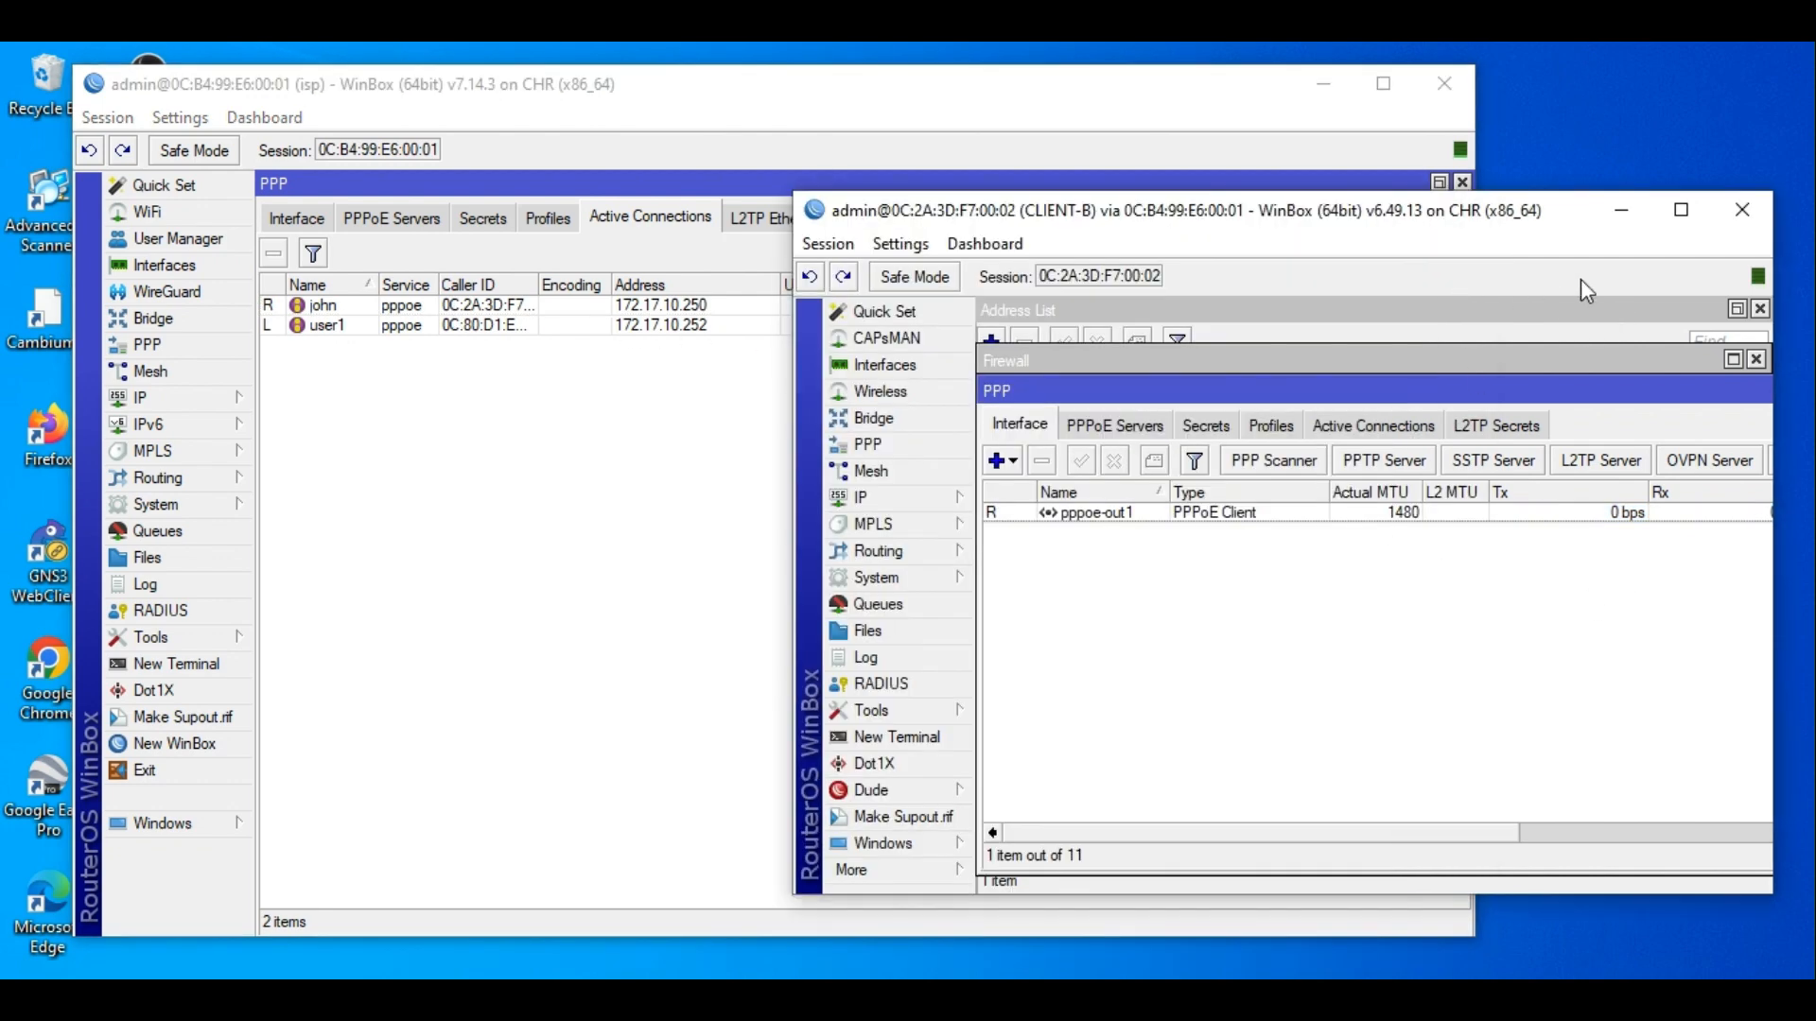
{"action": "left_click", "coordinate": [1744, 212]}
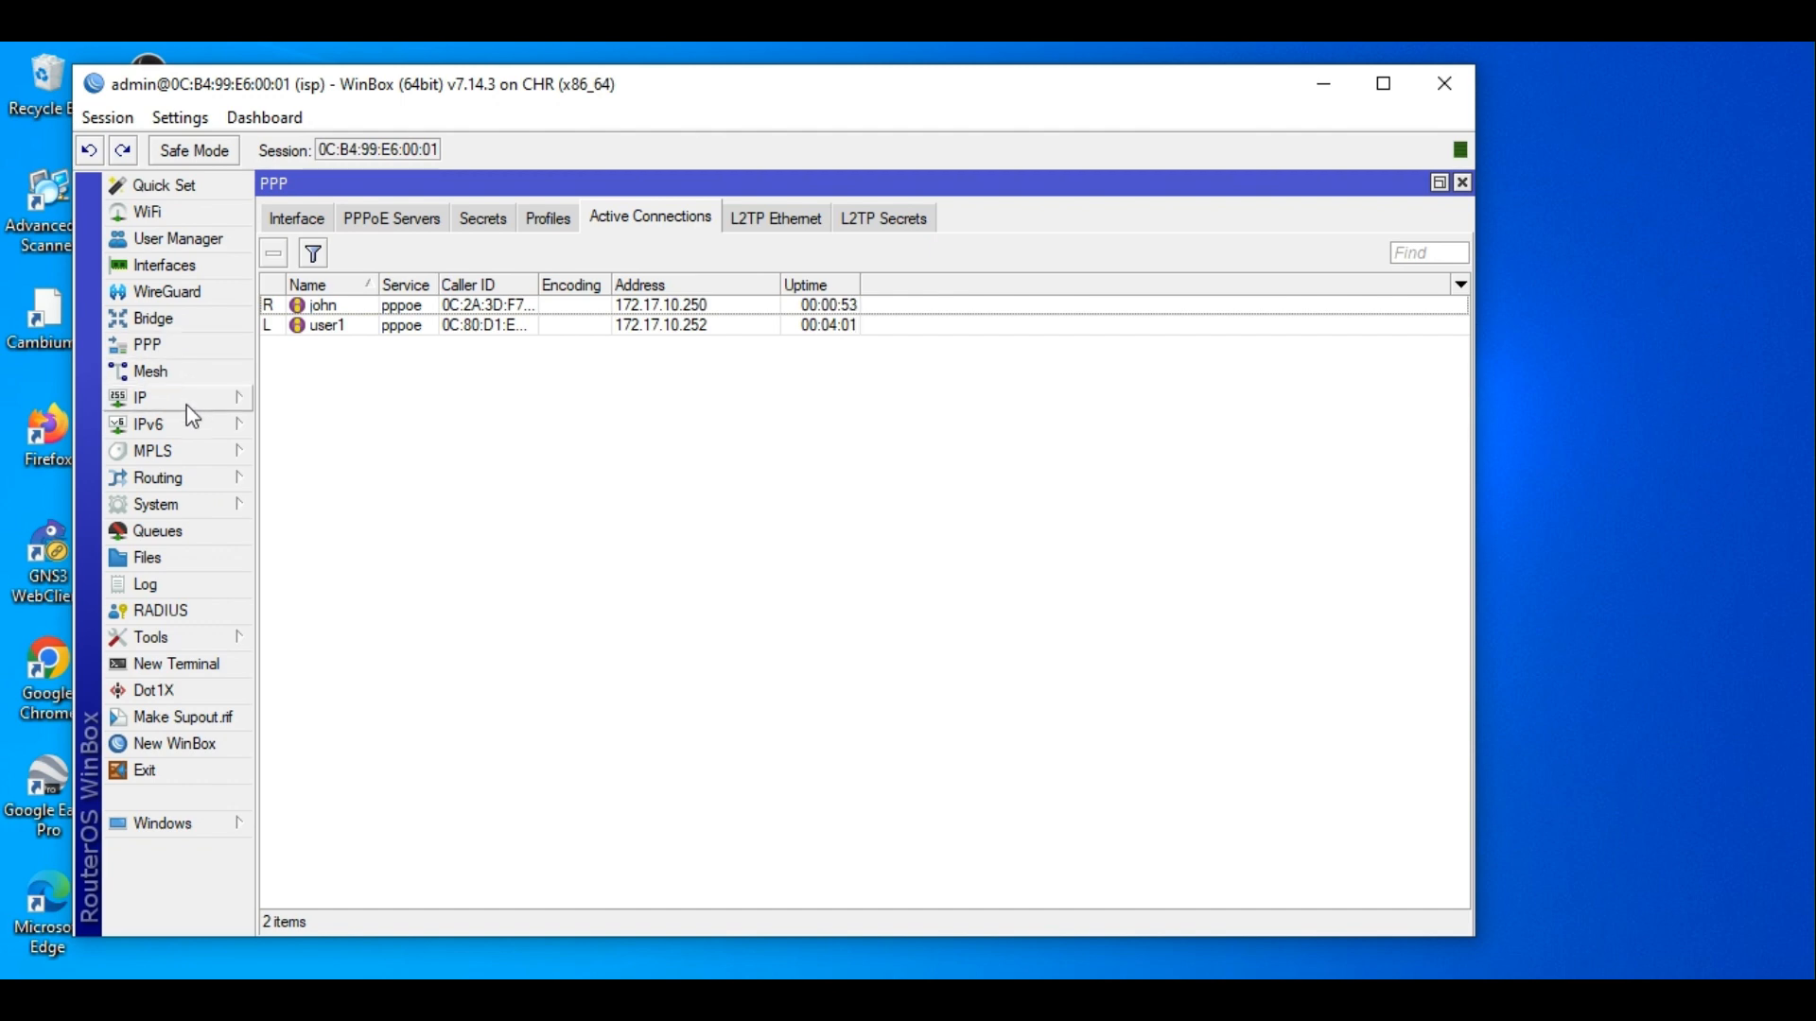
{"action": "left_click", "coordinate": [182, 612]}
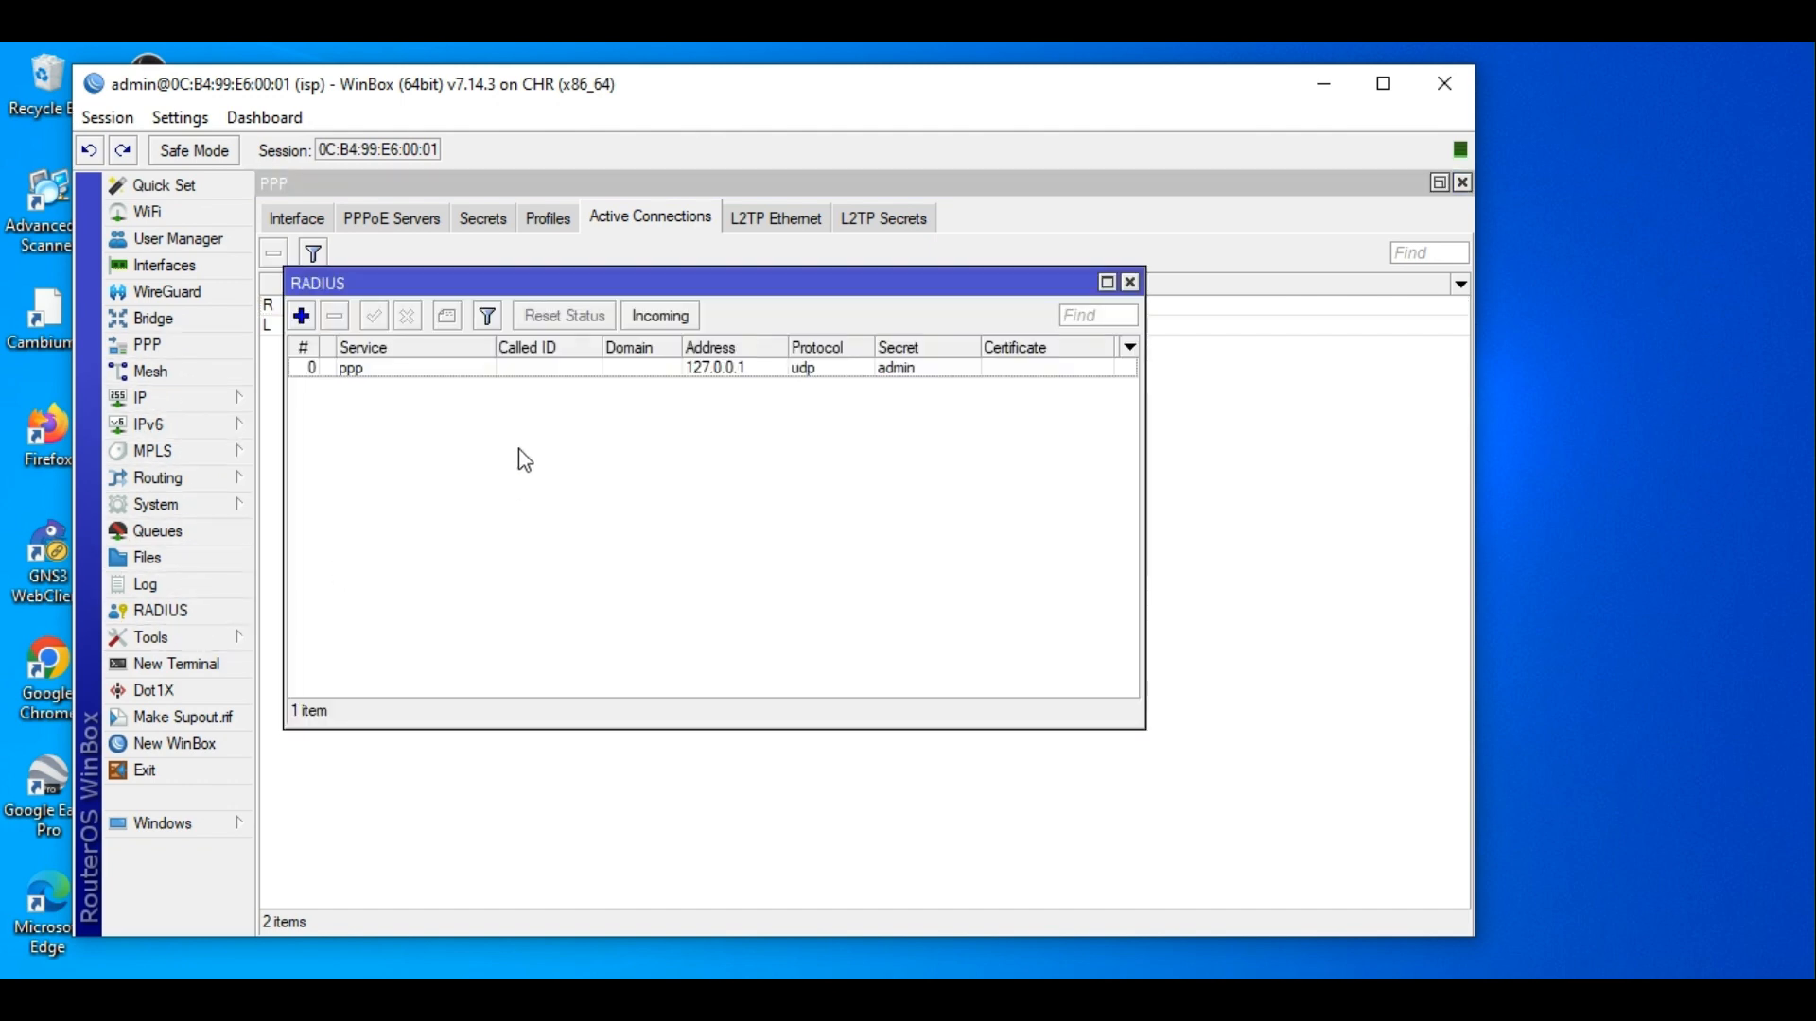
{"action": "double_click", "coordinate": [515, 371]}
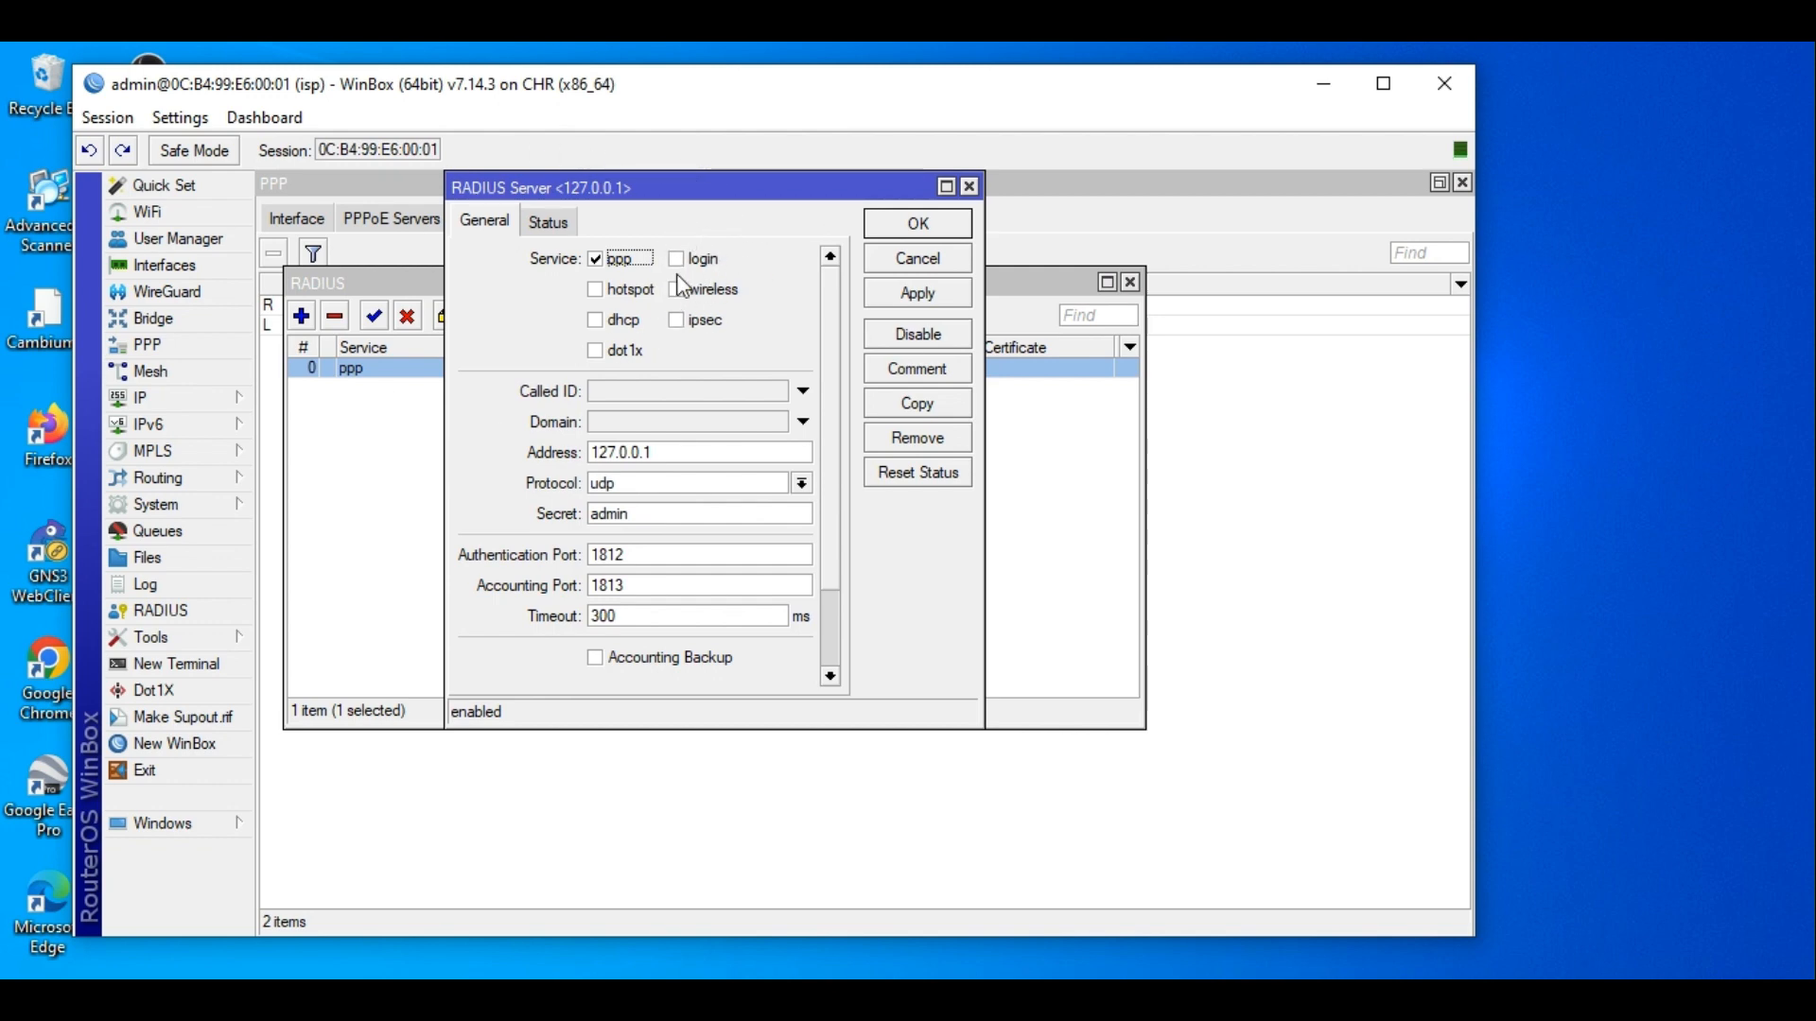
{"action": "left_click", "coordinate": [916, 225]}
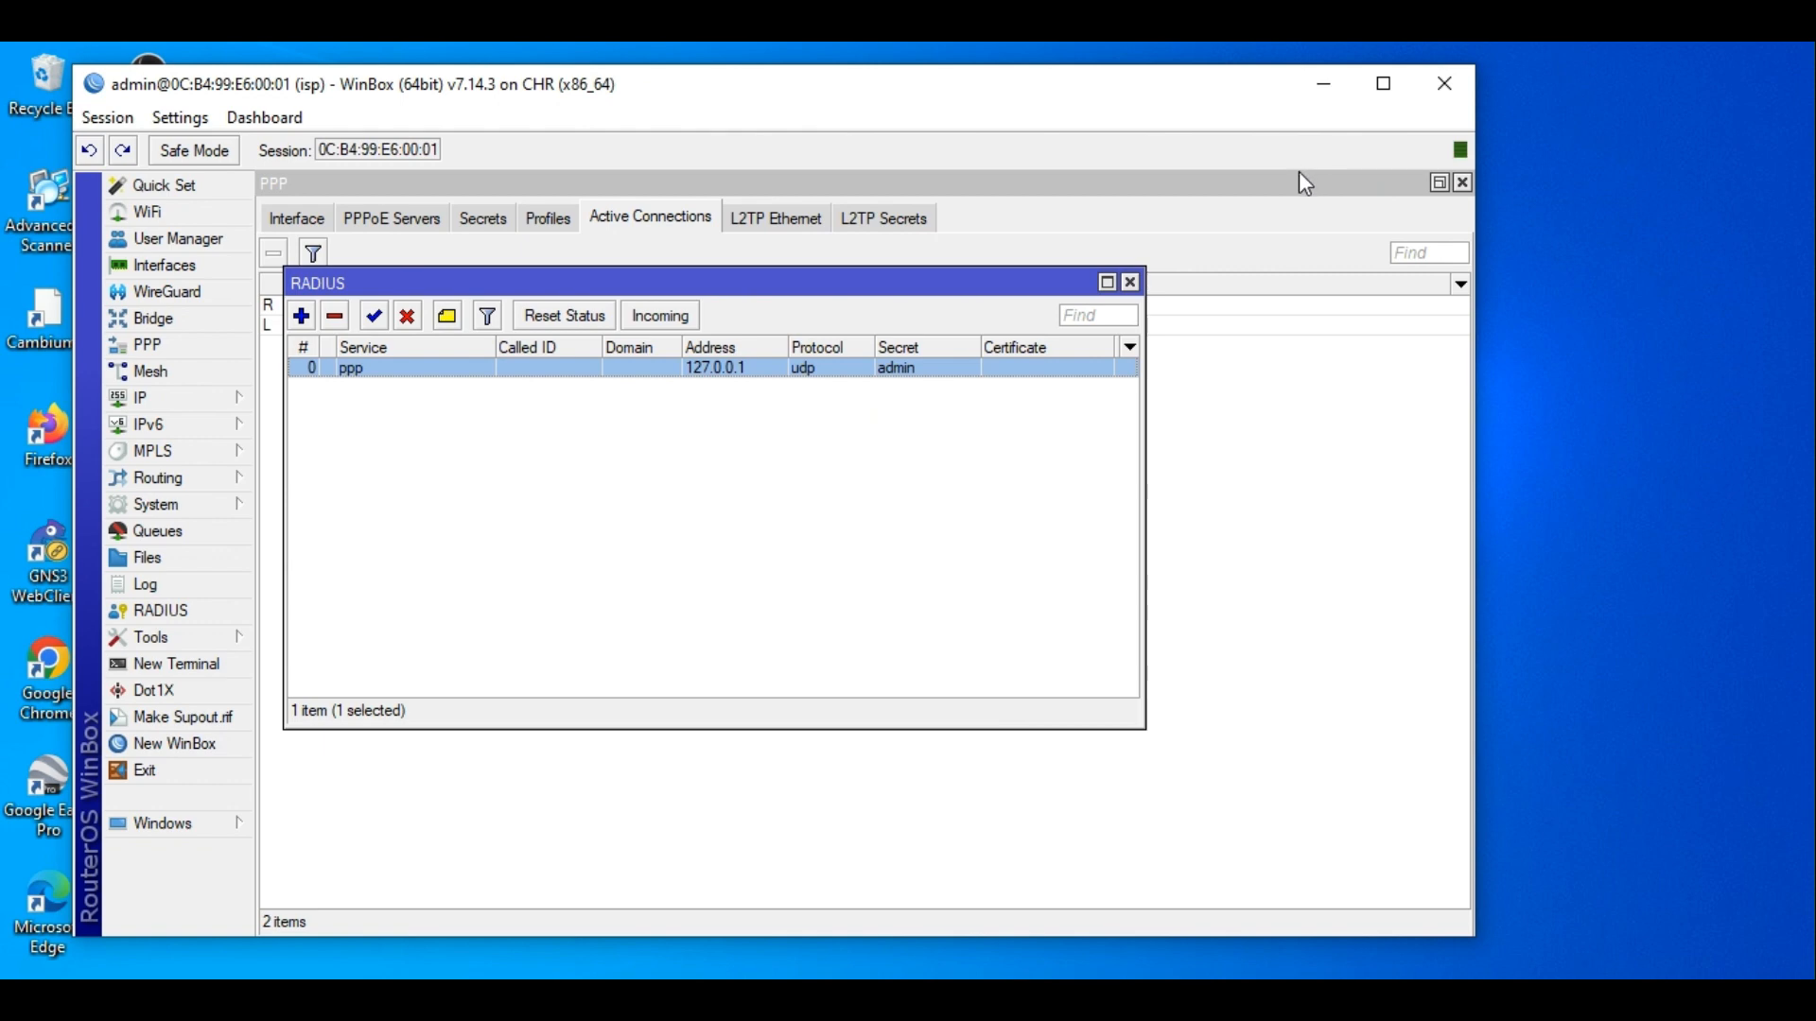
{"action": "left_click", "coordinate": [1164, 329]}
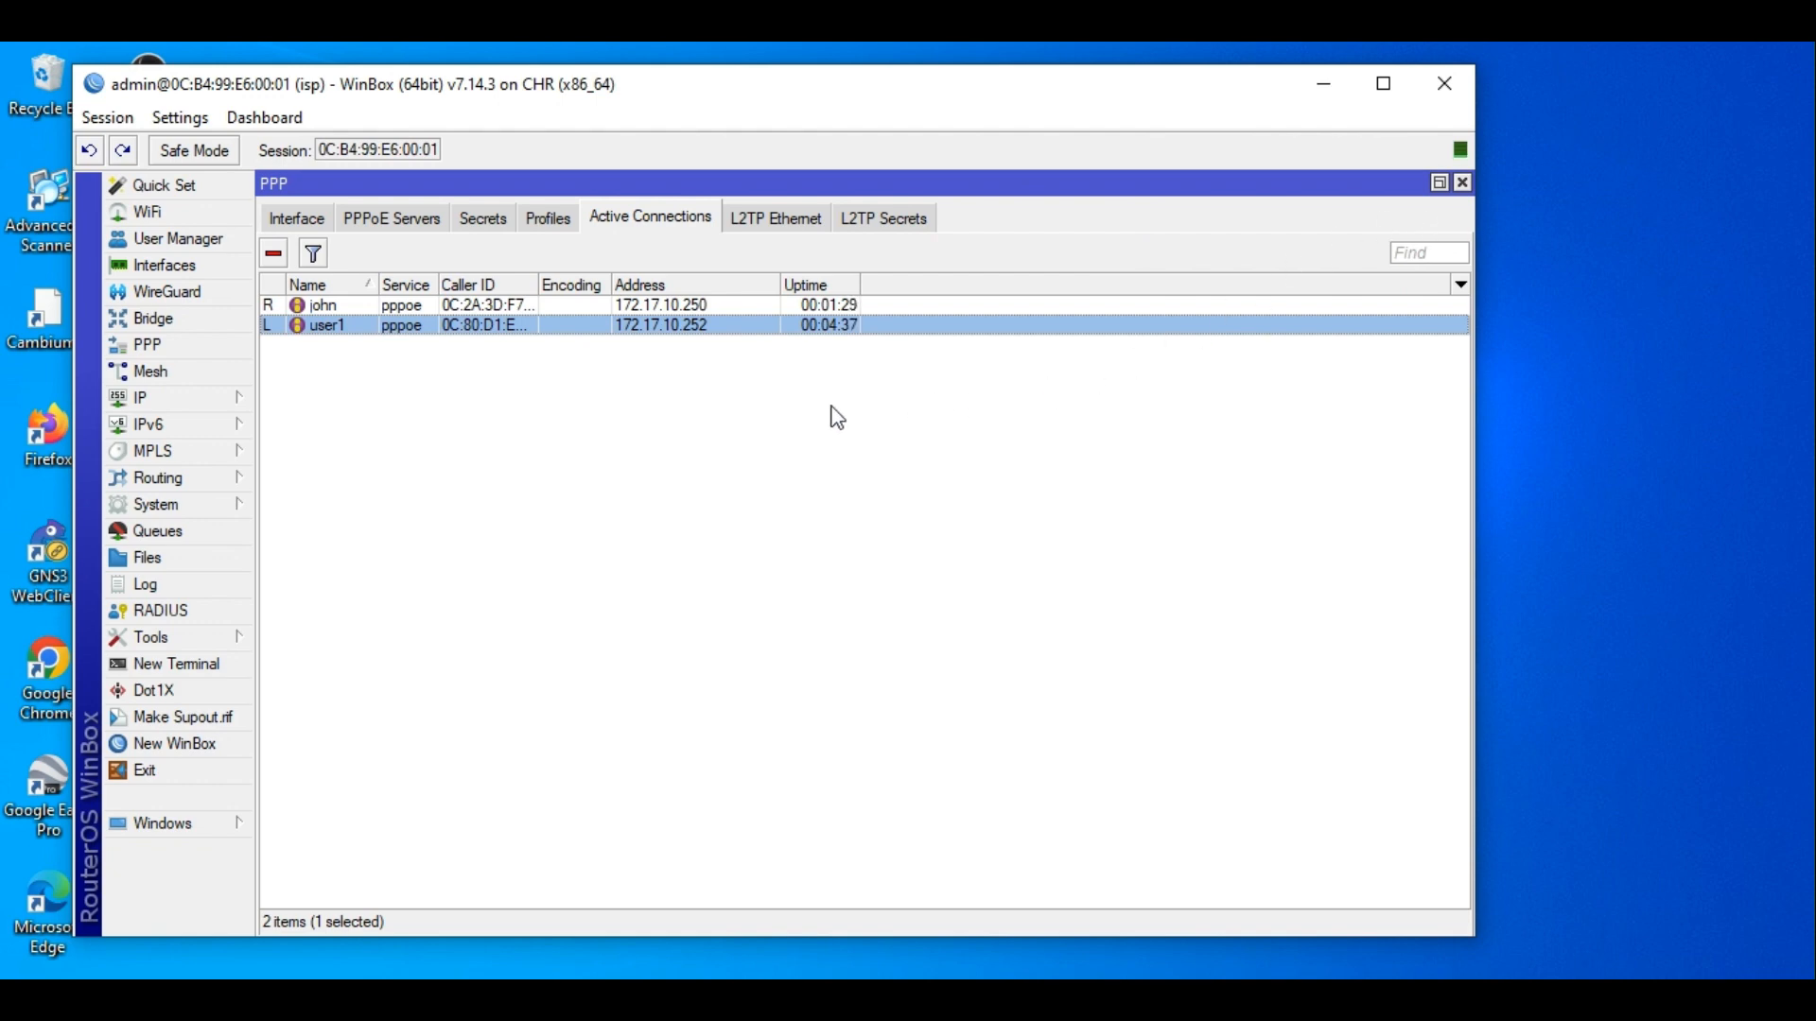
{"action": "left_click_drag", "start_coordinate": [868, 113], "coordinate": [940, 130]}
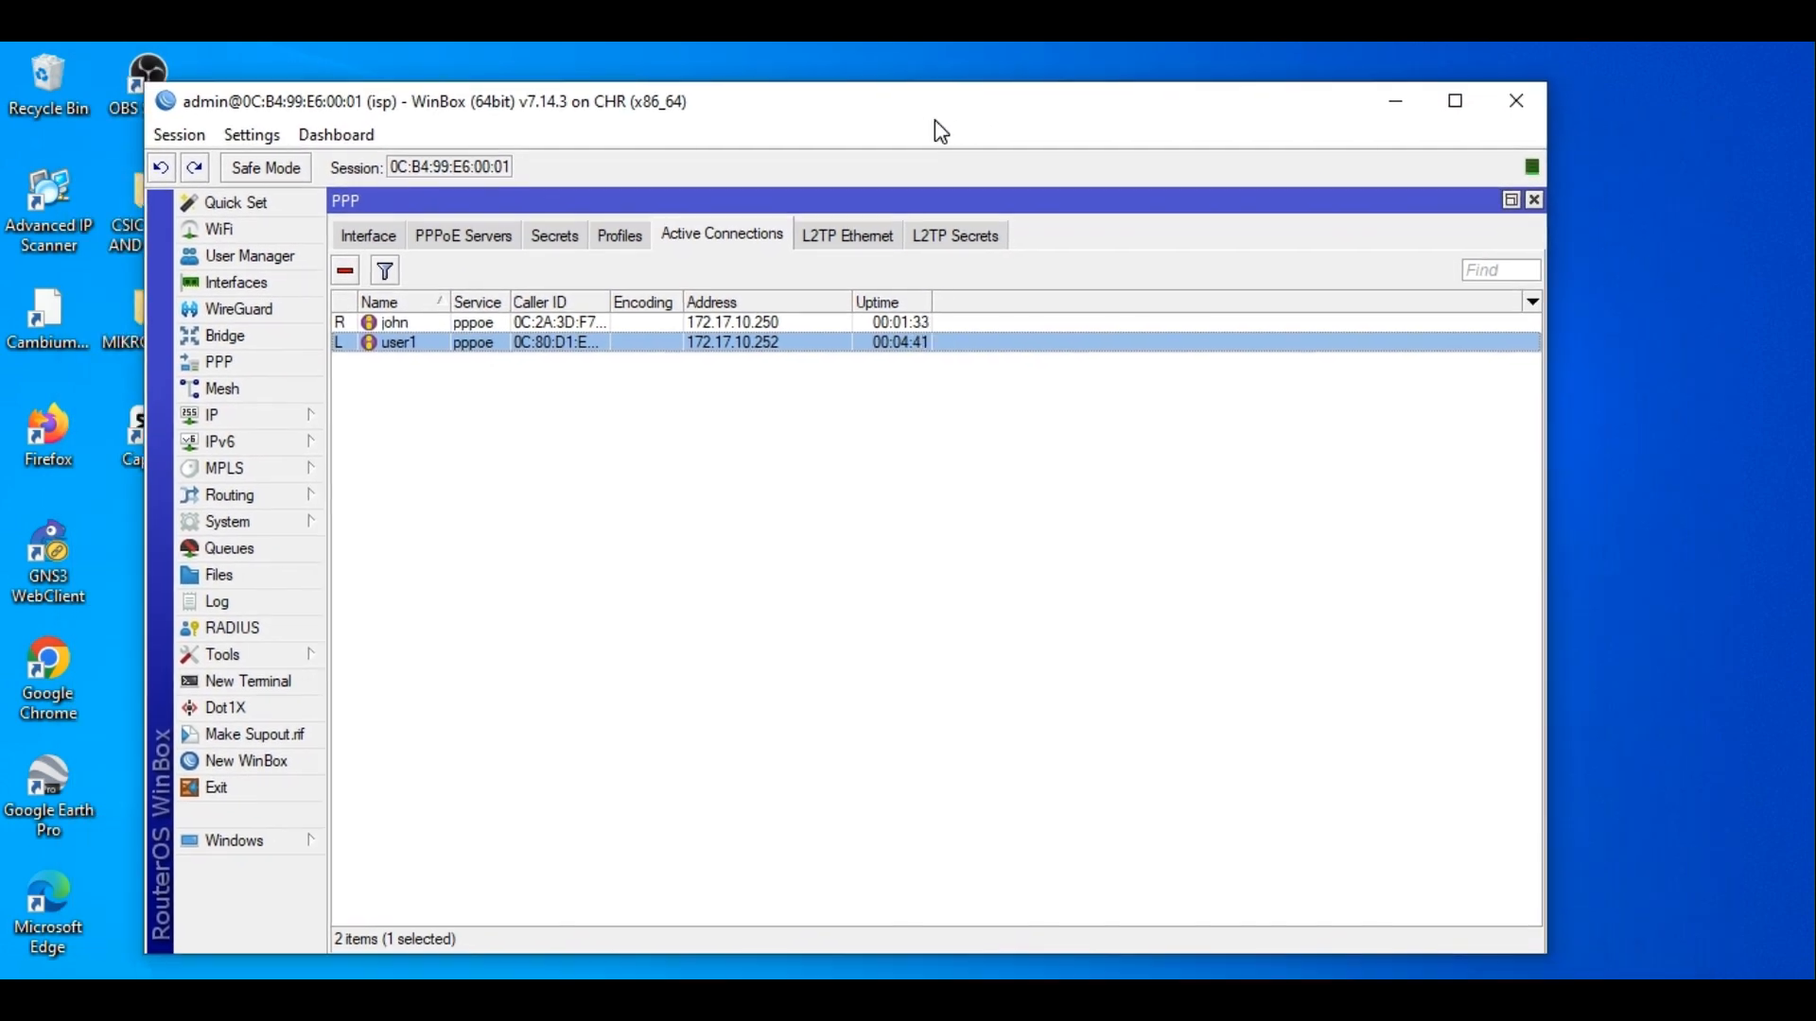